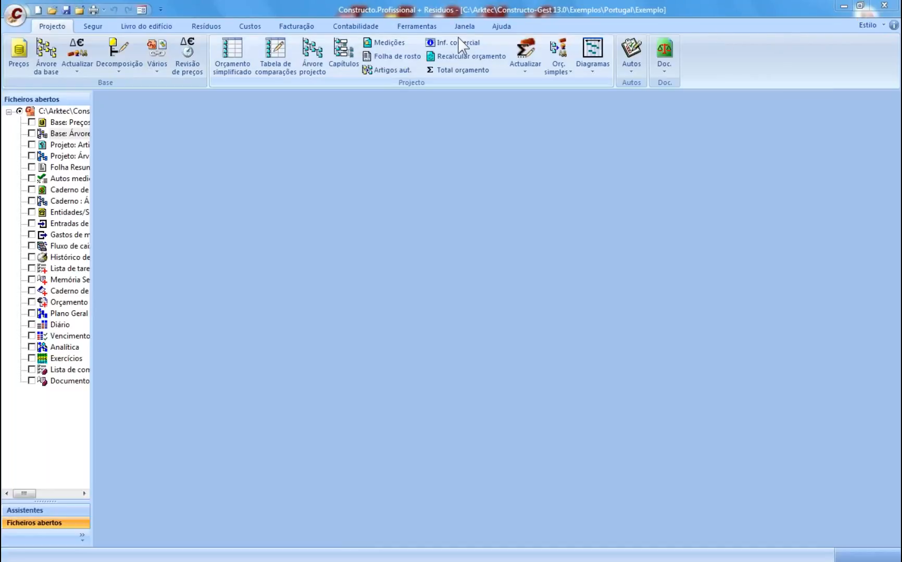
- Show the Assistentes wizards list, review the Importar file types, and cancel without importing
click(50, 510)
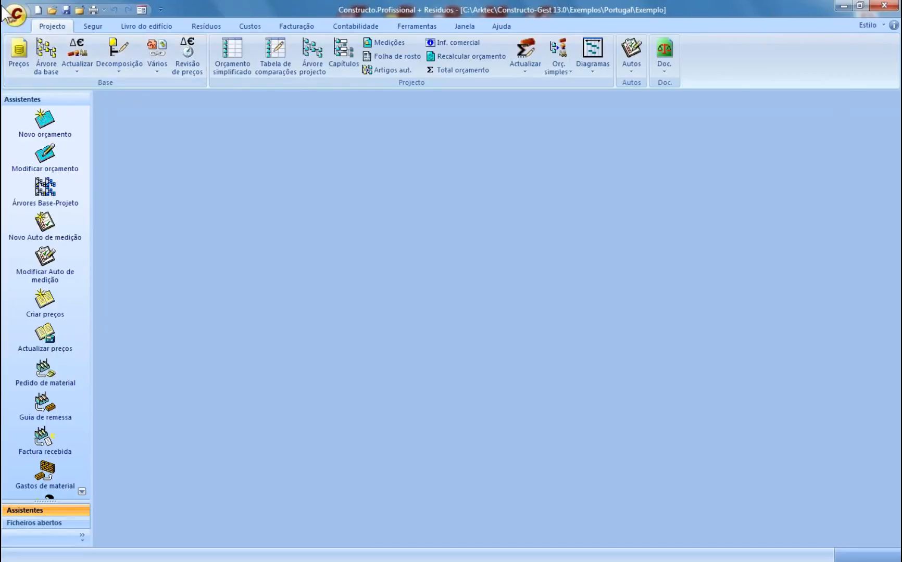
click(15, 15)
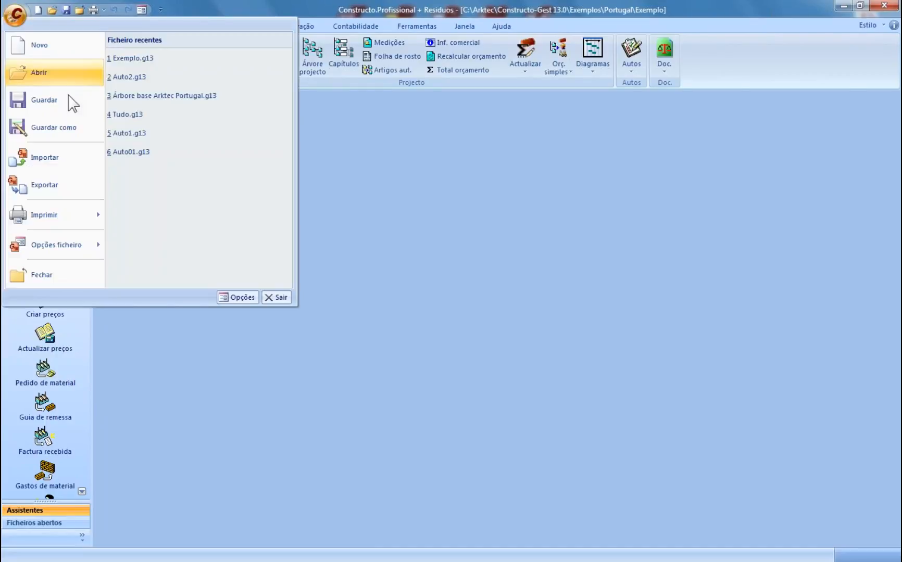
click(79, 162)
click(587, 406)
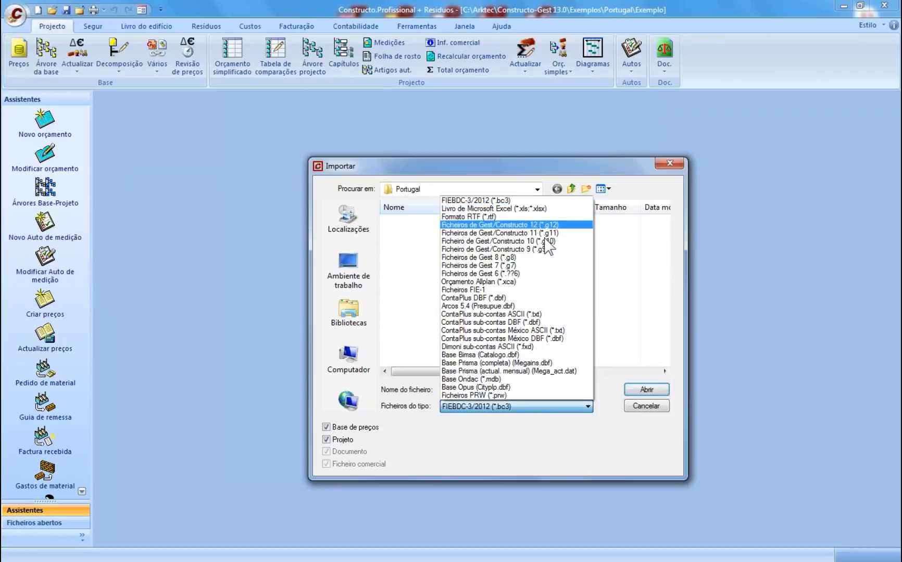
click(595, 441)
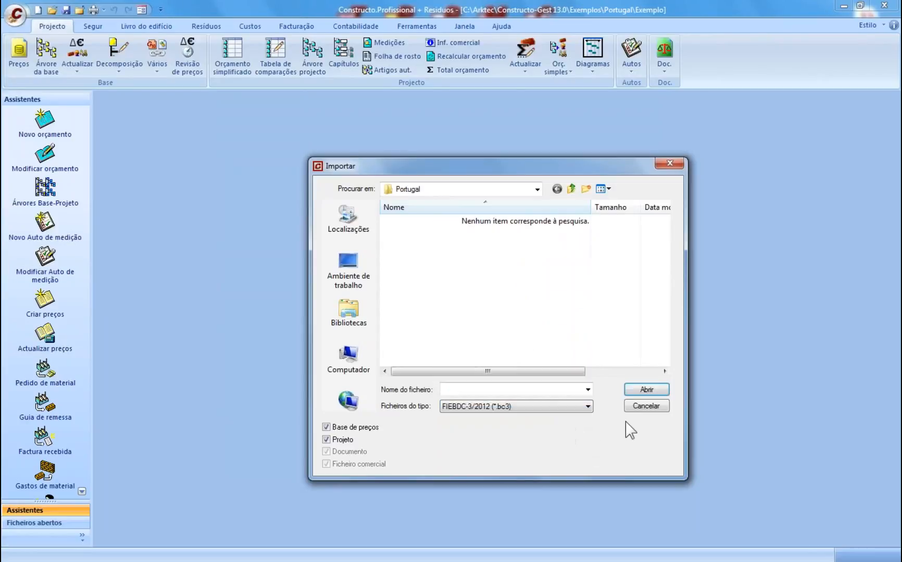
click(655, 408)
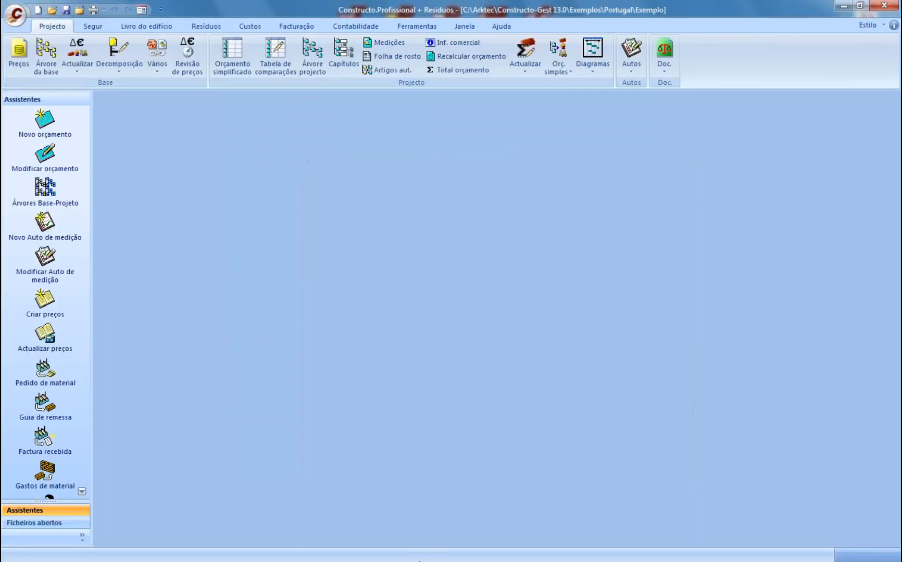
key(super)
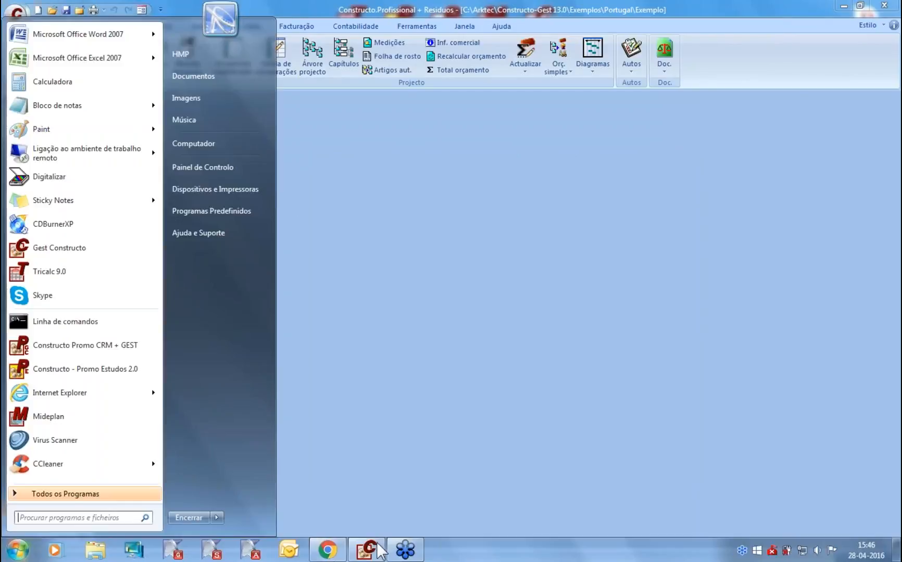
- Open the Arktec Bases/Tabelas Preços page in Chrome
click(328, 546)
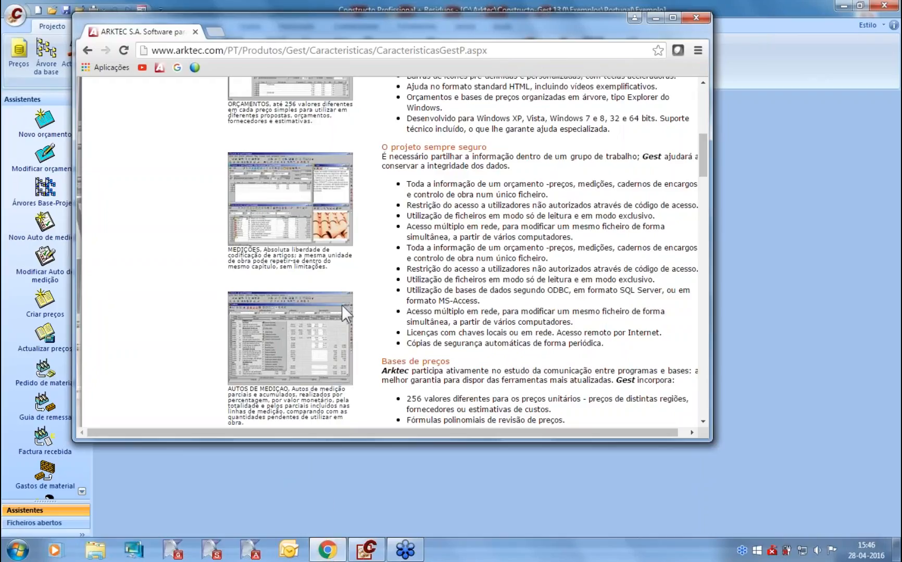
scroll(342, 307, up, 10)
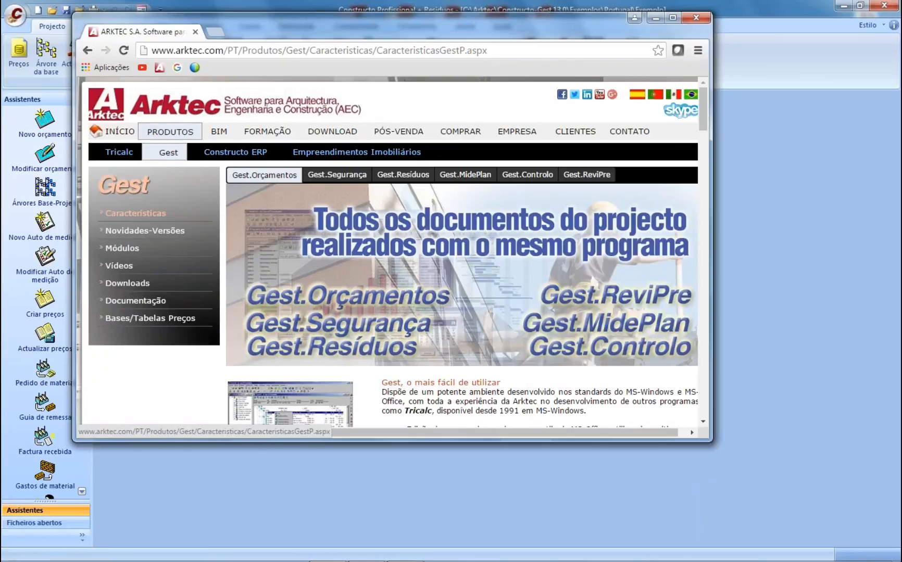
click(130, 319)
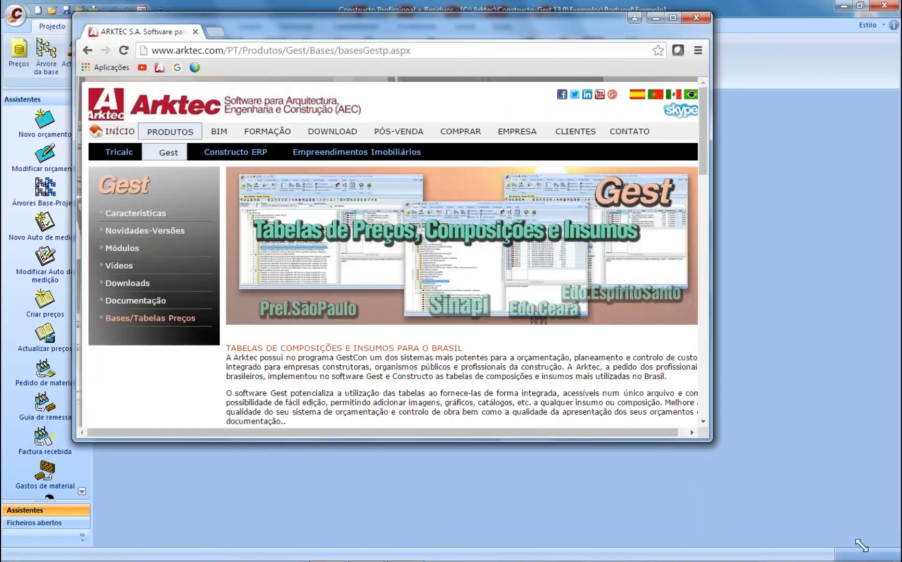
- Find the SINAPI 2015-09 price table and download its archive Sinapi201509b.zip
drag(862, 545, 859, 541)
scroll(707, 394, down, 5)
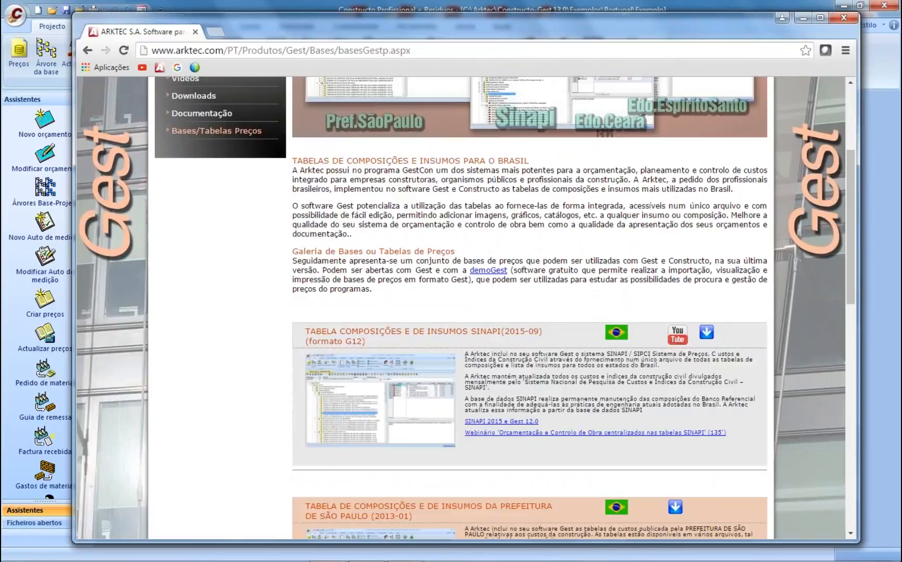
scroll(707, 394, down, 1)
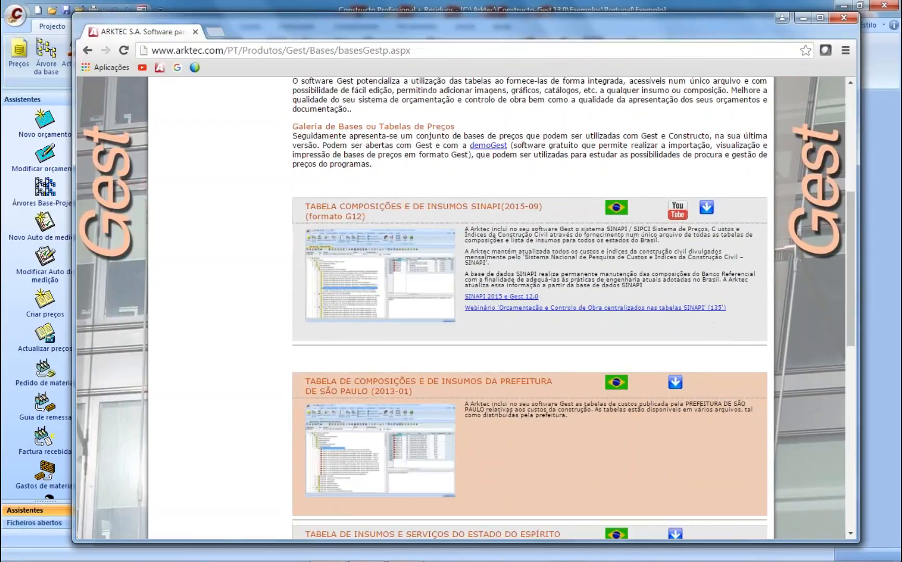
scroll(481, 409, down, 5)
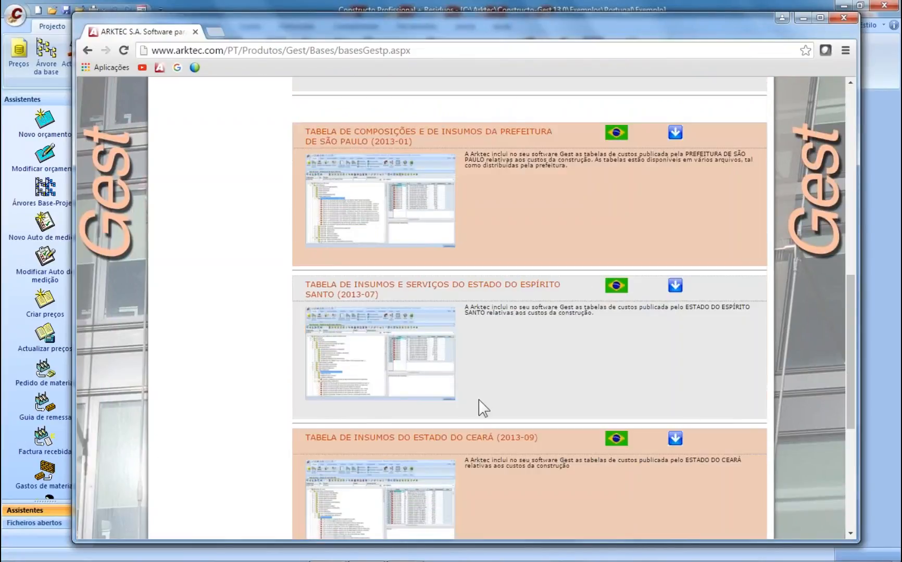
scroll(481, 409, down, 3)
scroll(481, 409, up, 9)
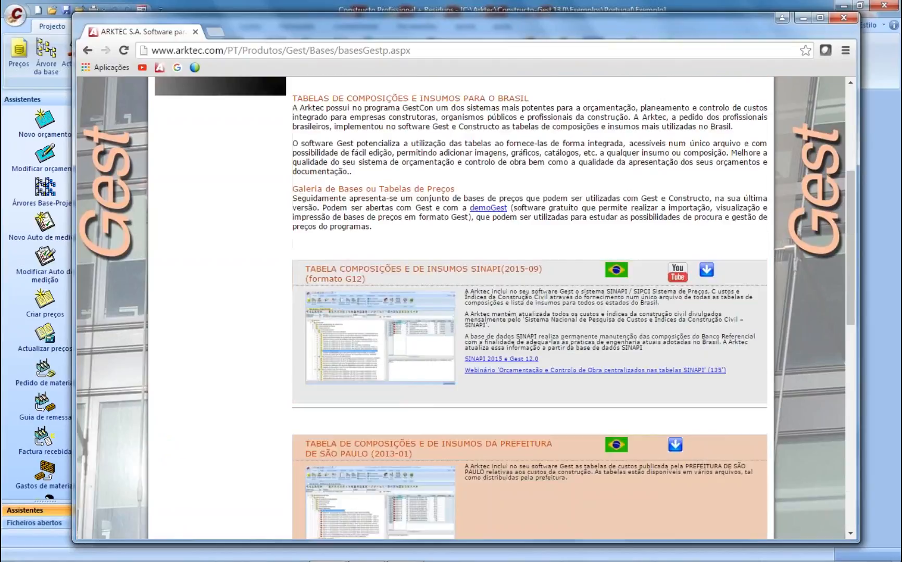
scroll(481, 408, up, 3)
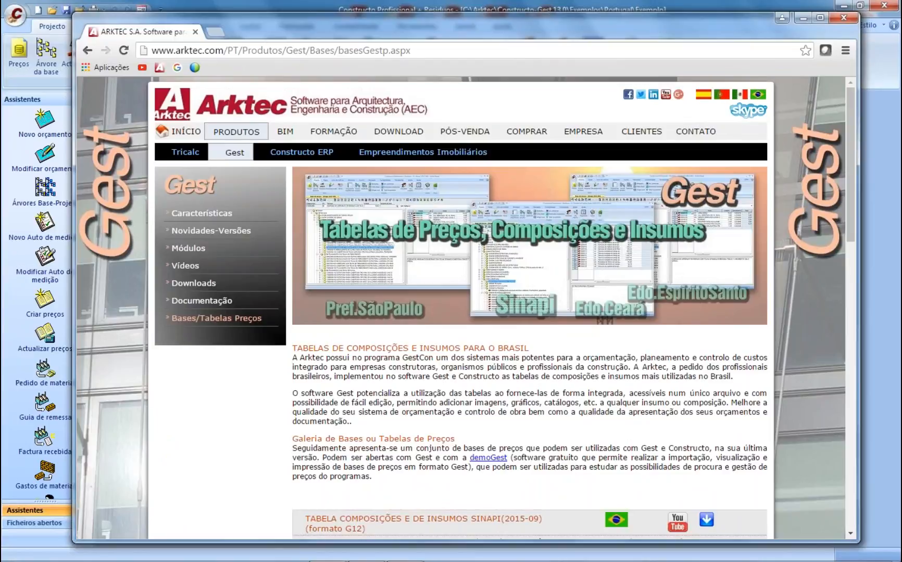
scroll(594, 385, down, 4)
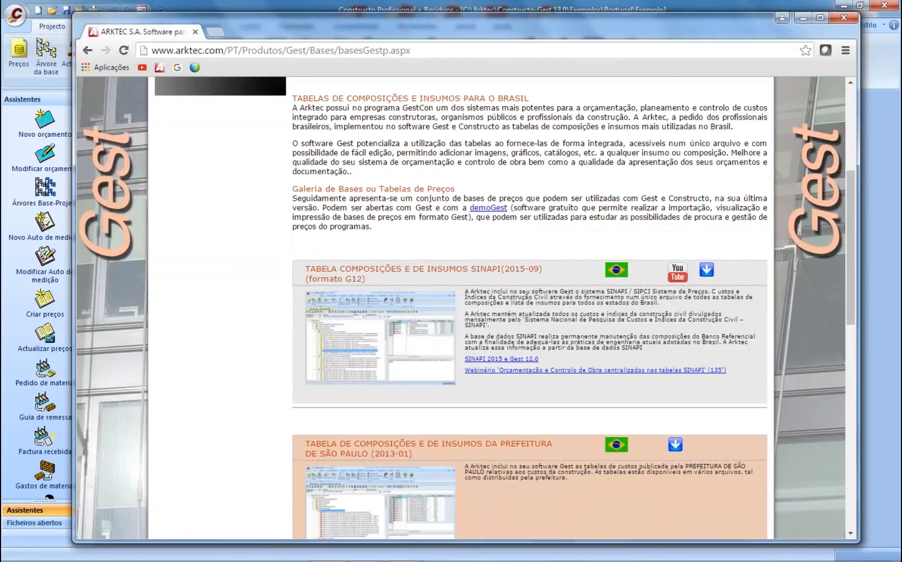
scroll(599, 374, down, 1)
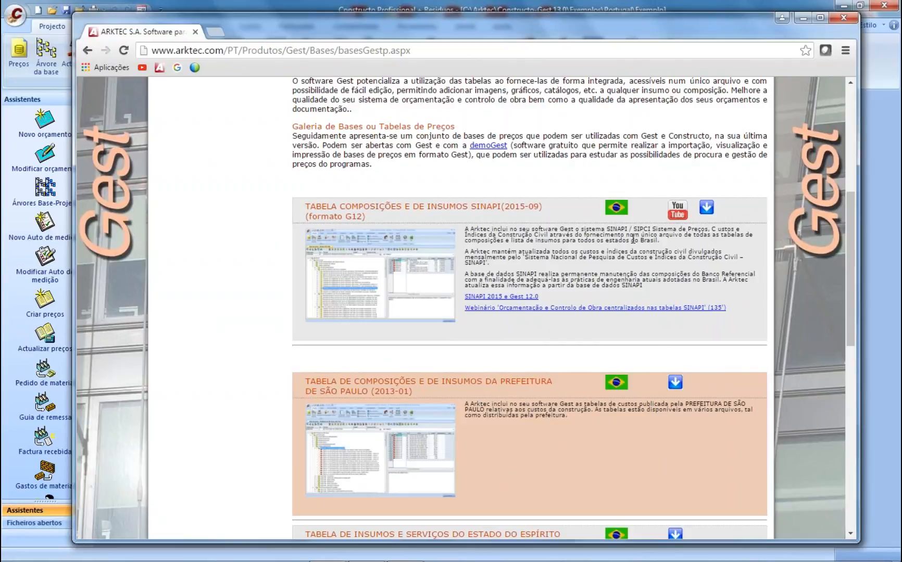
double_click(490, 208)
click(506, 249)
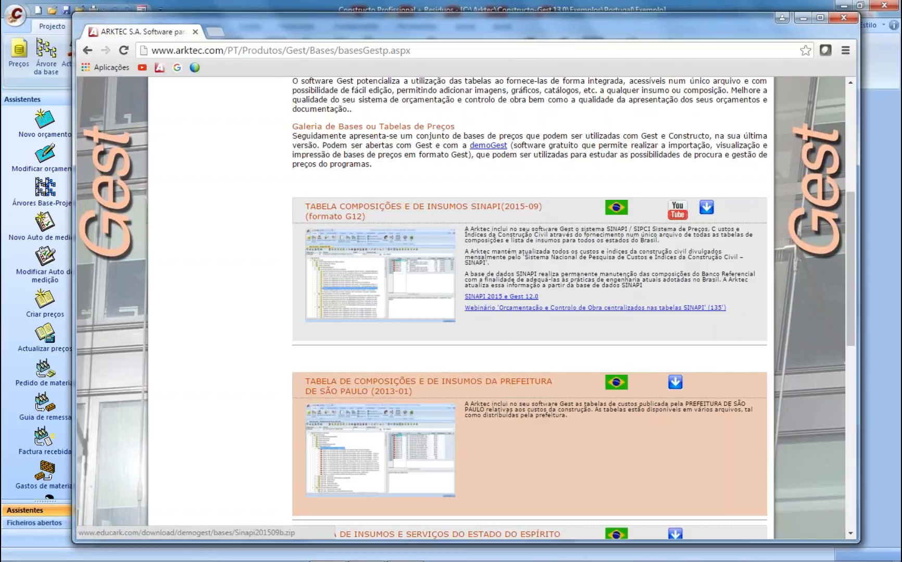
click(706, 207)
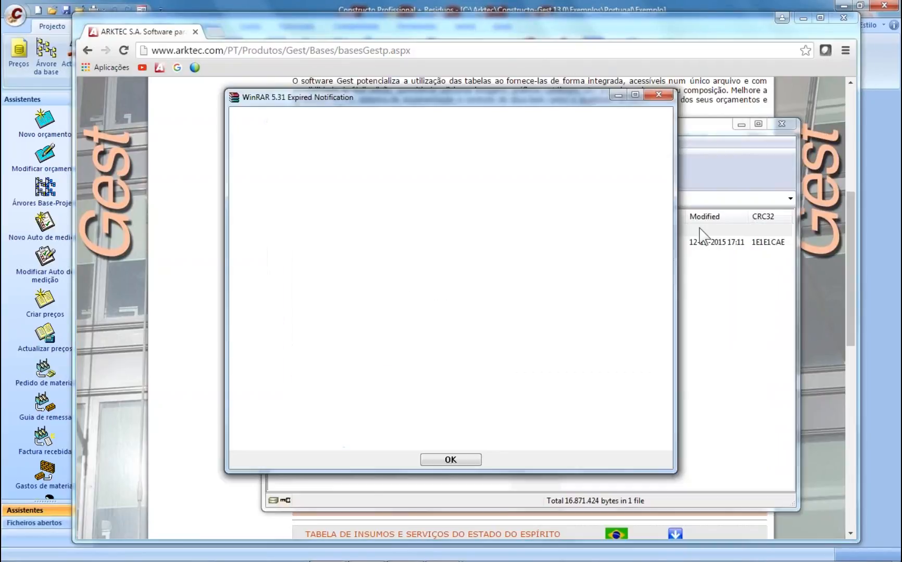
- Extract Sinapi (2015-09).g12 to the desktop, close WinRAR and return to Gest Constructo
click(659, 95)
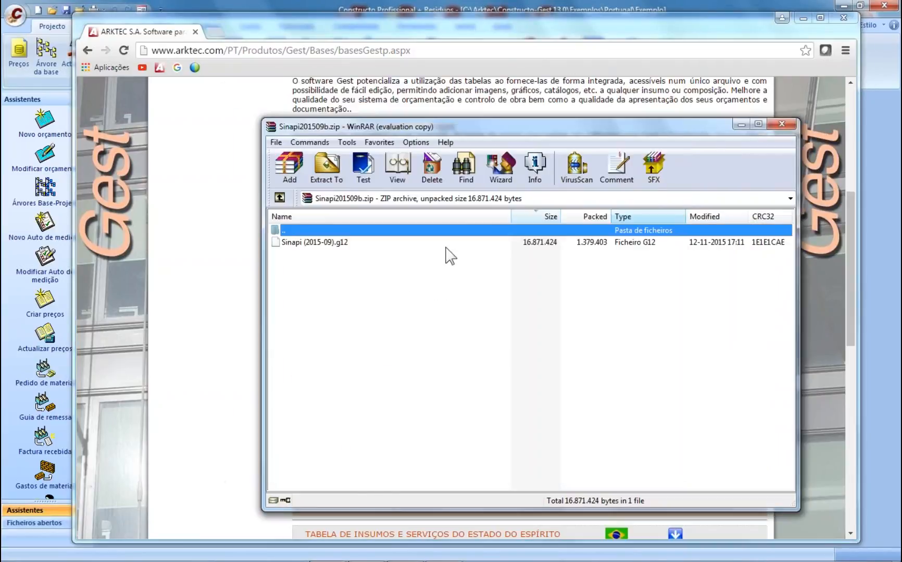
click(315, 242)
click(331, 169)
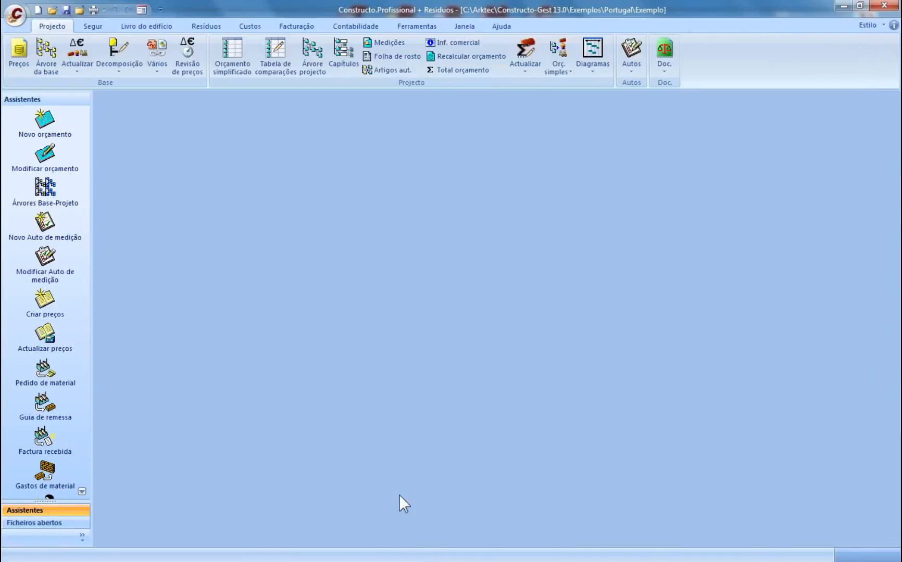
key(alt+Tab)
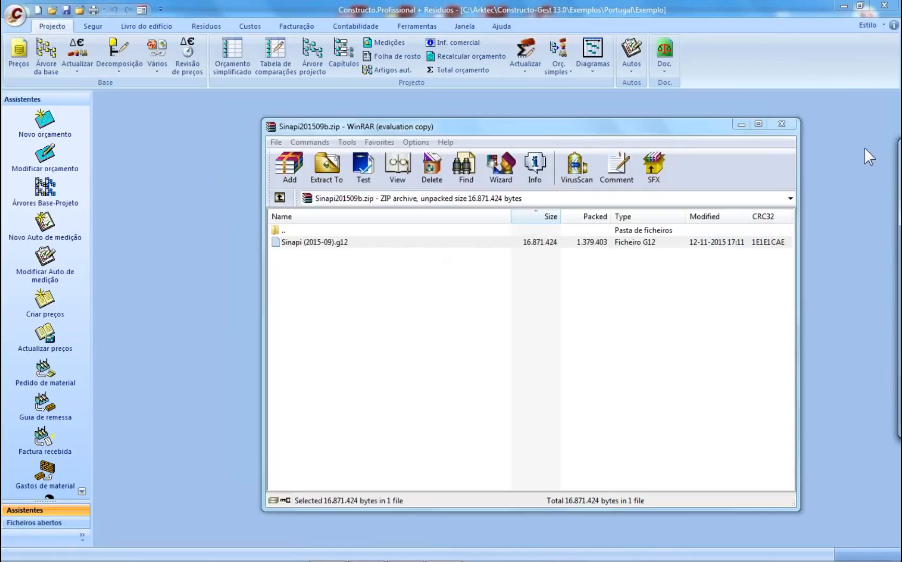
click(844, 5)
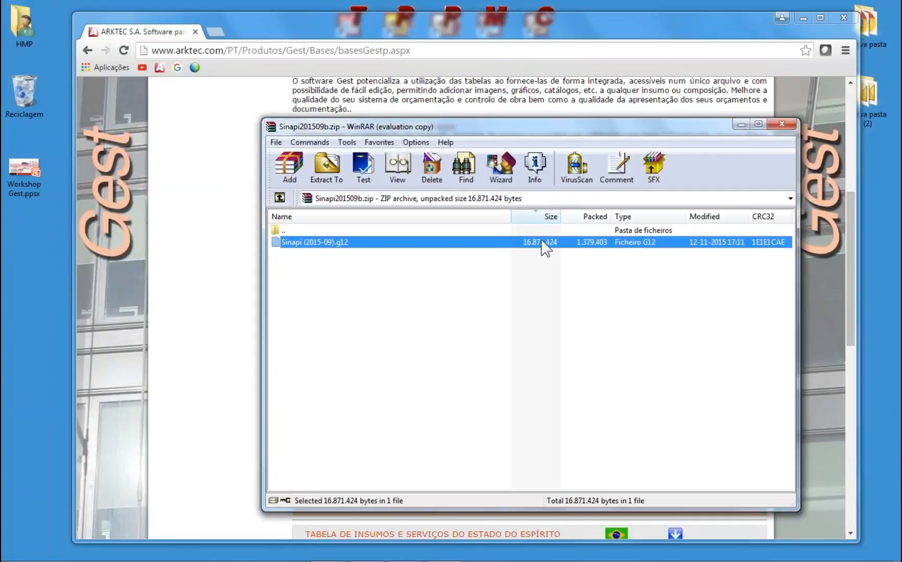
drag(544, 244, 60, 262)
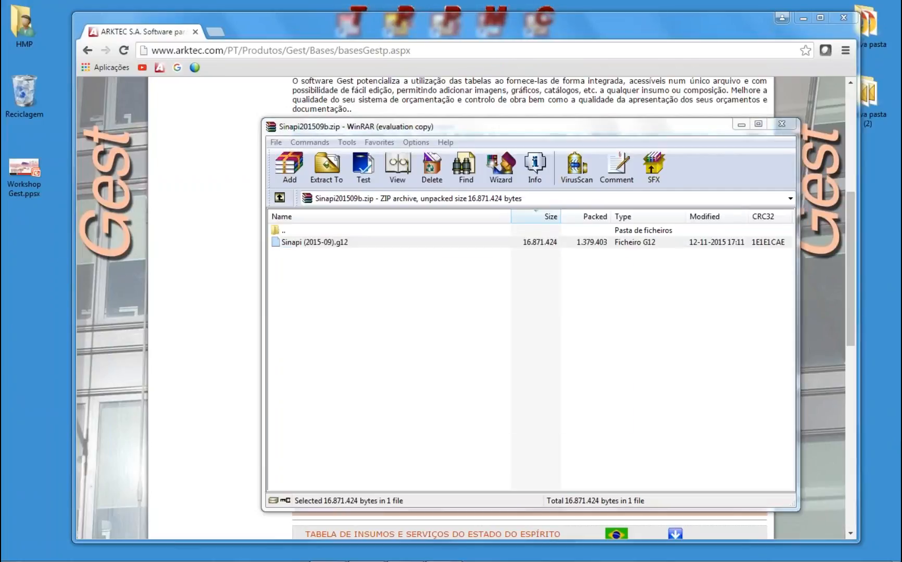
click(782, 124)
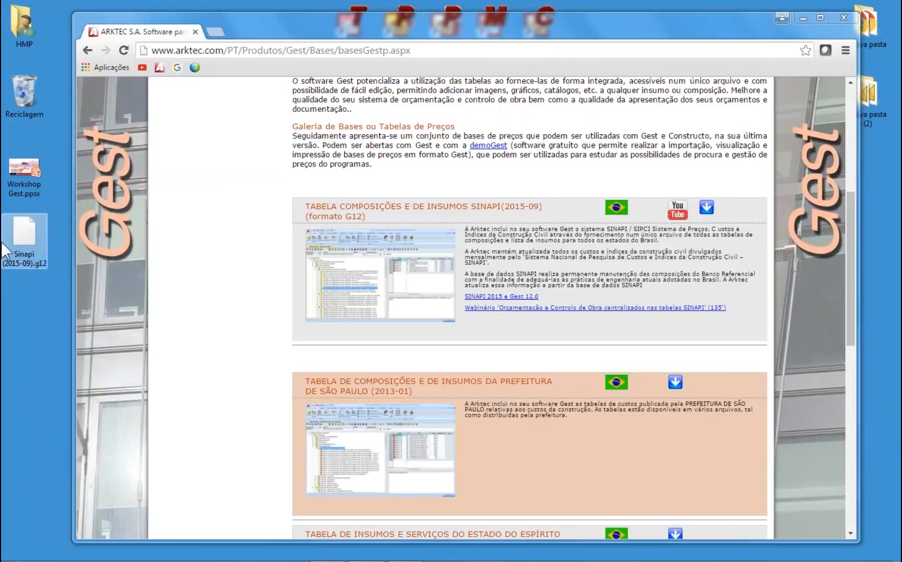
click(375, 554)
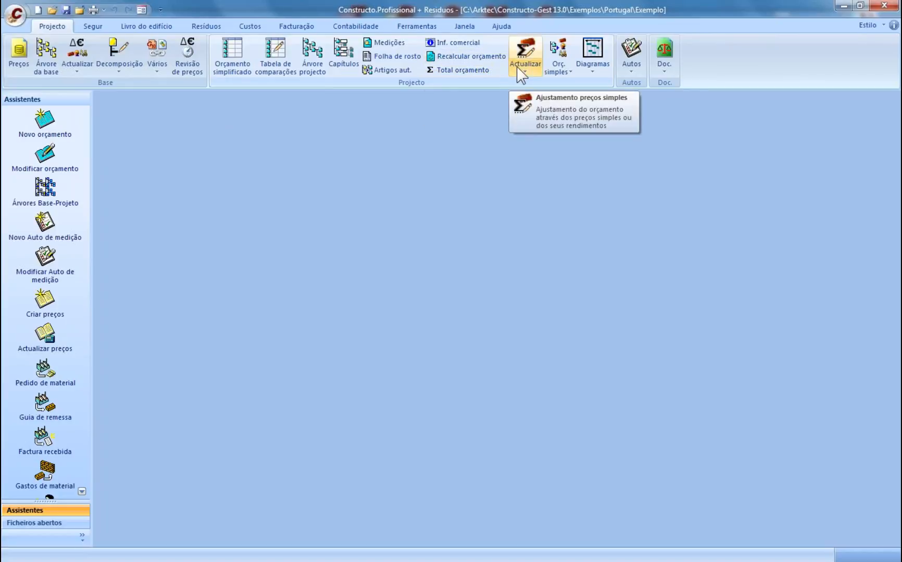
click(591, 66)
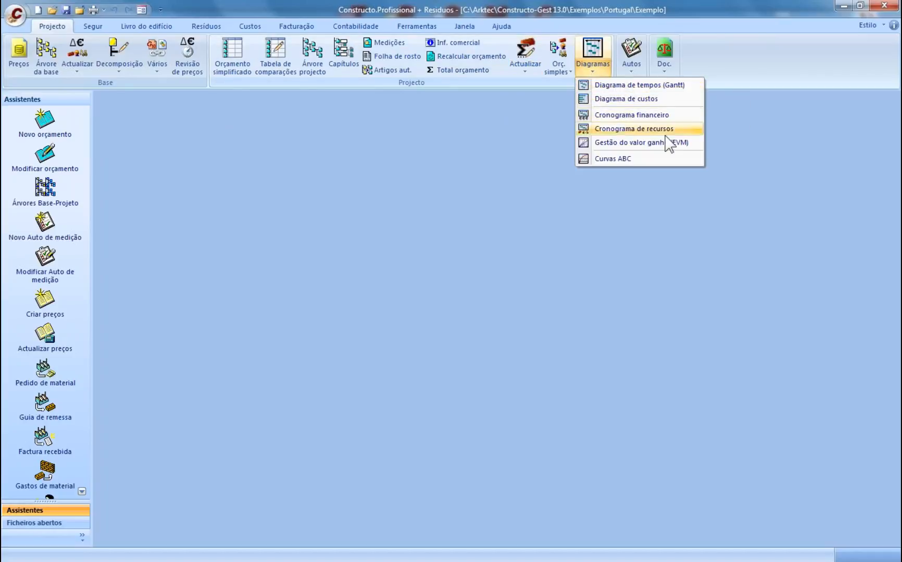
click(640, 72)
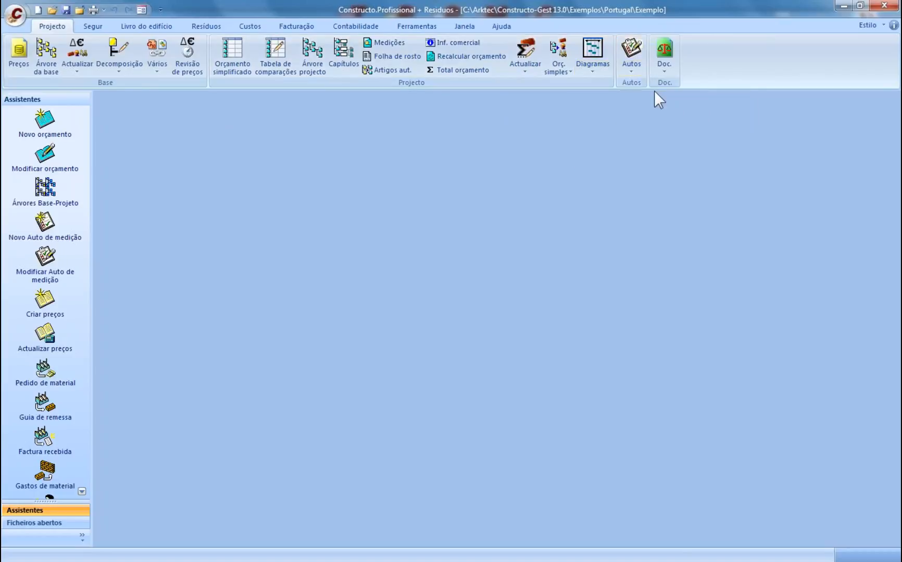
click(638, 66)
click(642, 65)
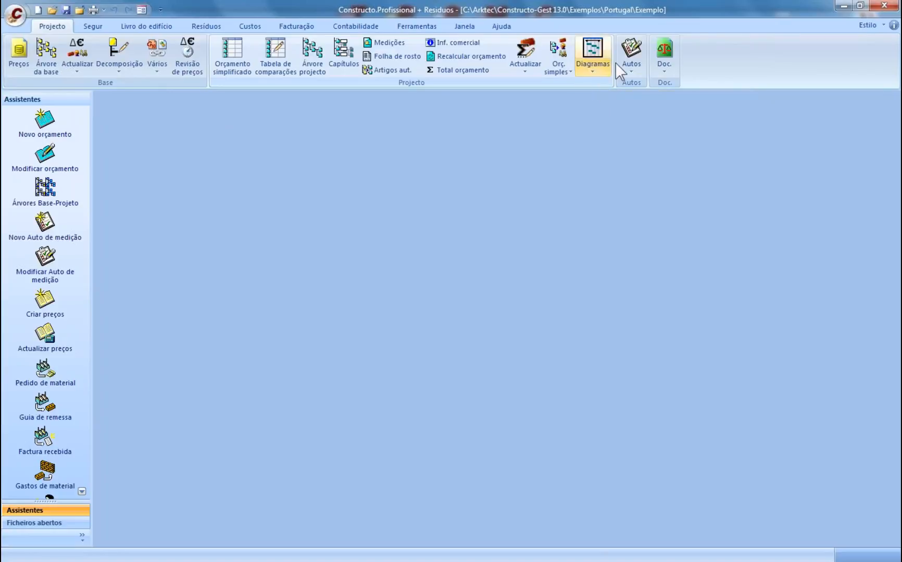
click(664, 70)
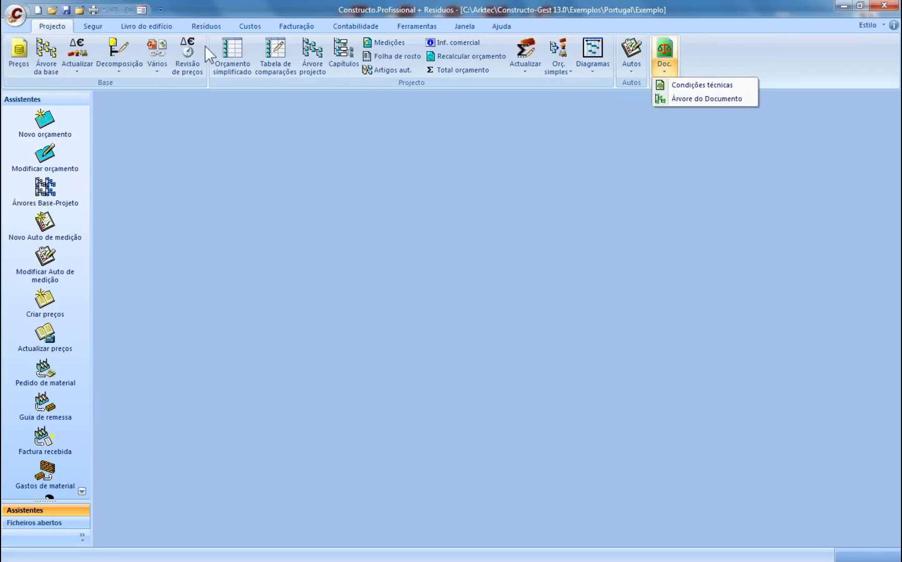
click(56, 27)
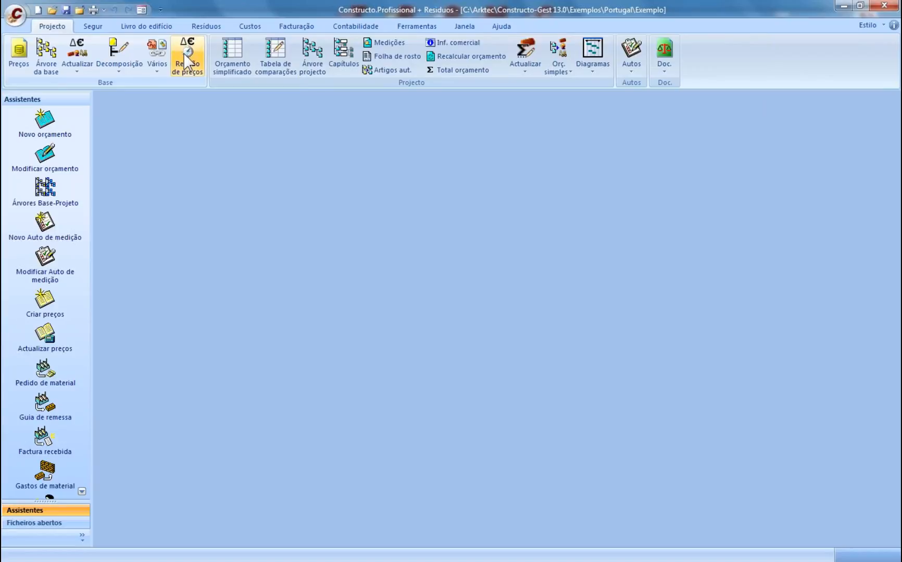
- Browse the health-and-safety and Livro do edifício tabs, collapse the ribbon, then show Resíduos
click(94, 26)
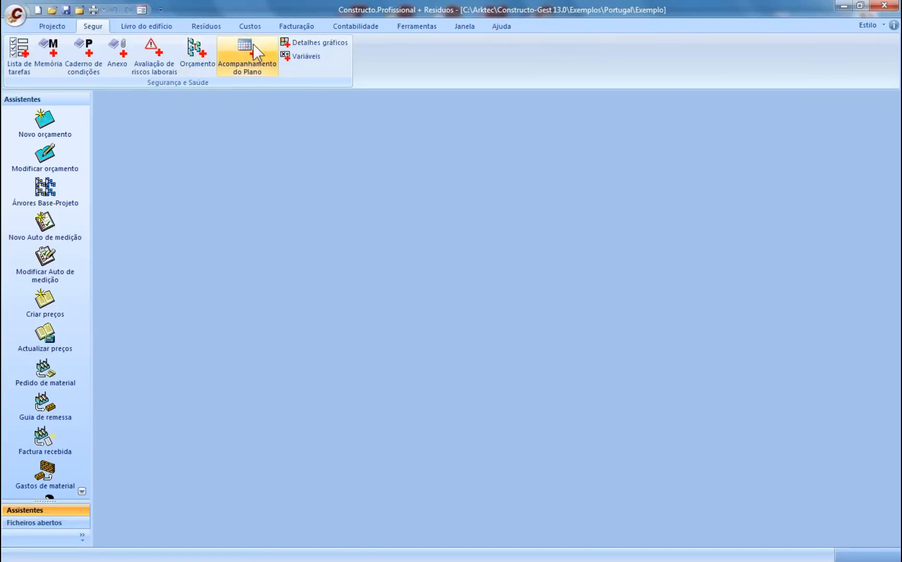
click(141, 26)
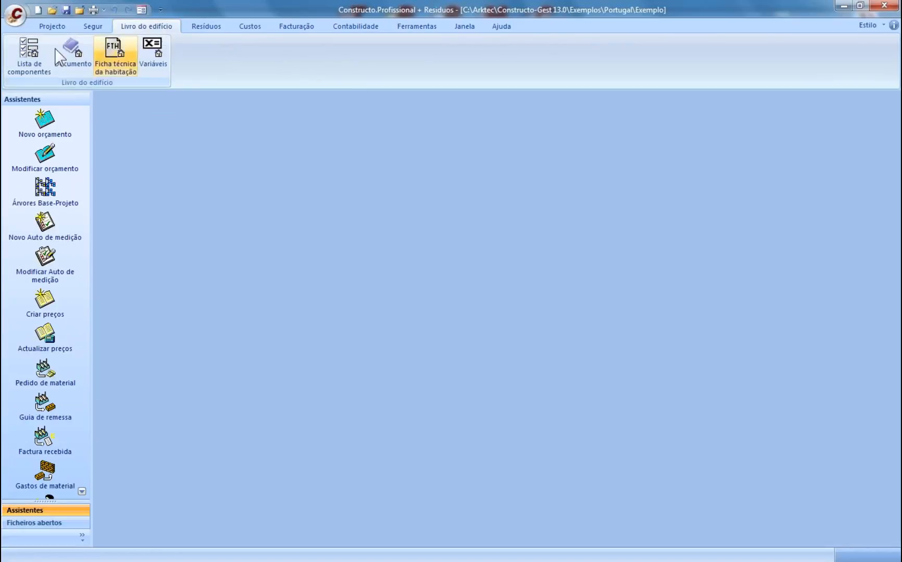
double_click(159, 26)
click(204, 27)
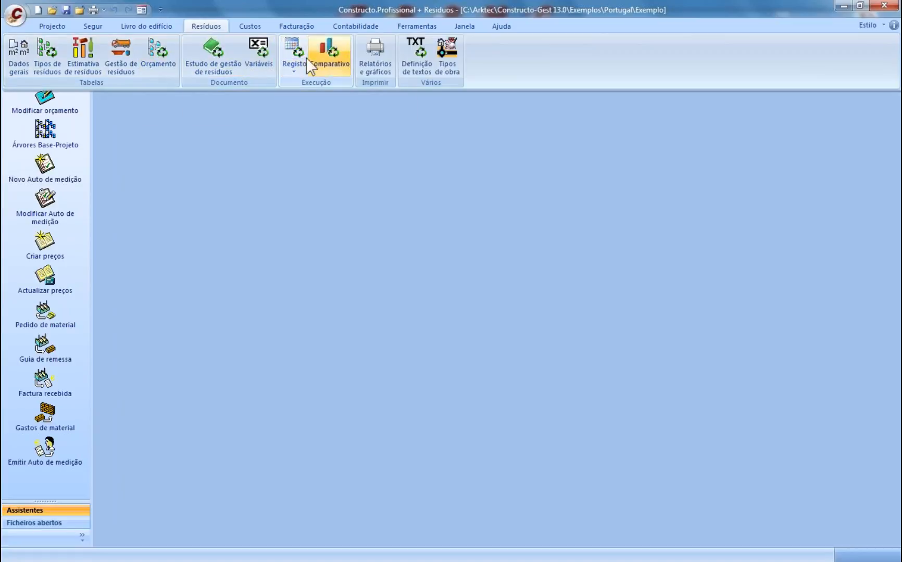
- Pin the Custos ribbon open, then open and cancel Cronograma custos and the Ver report list
double_click(250, 27)
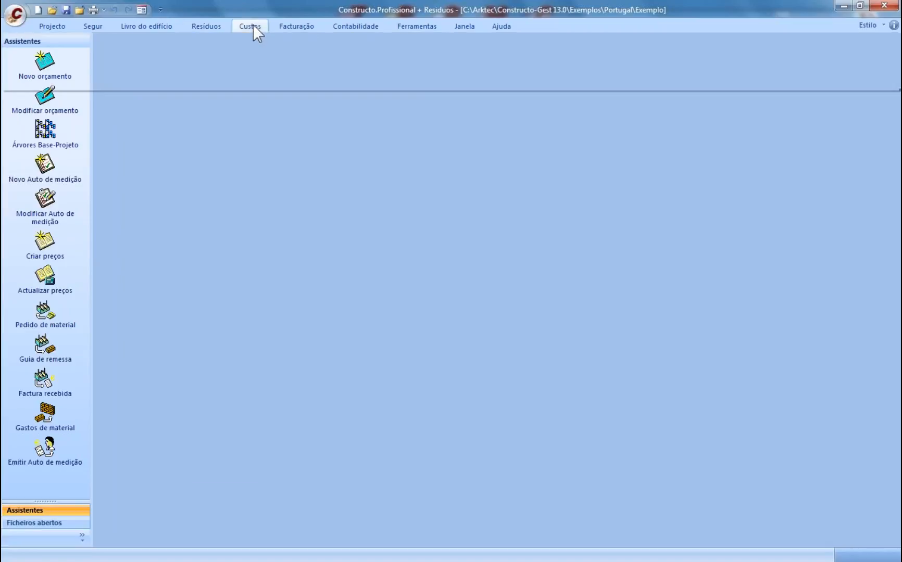
double_click(252, 25)
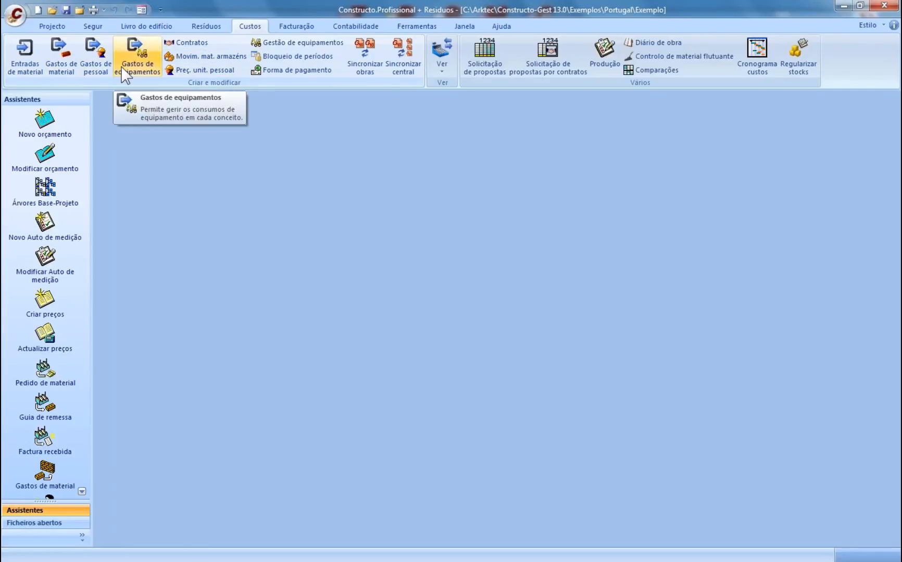
click(754, 70)
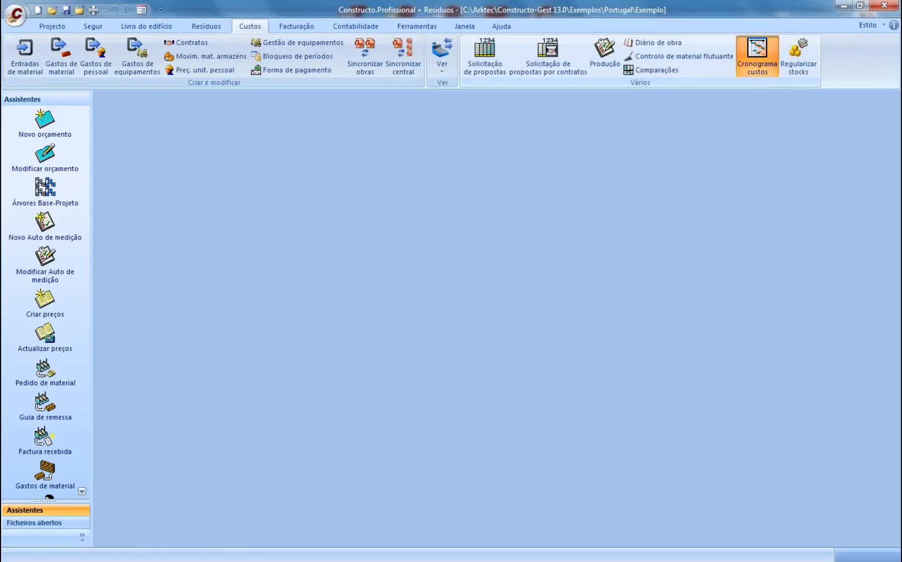
click(388, 392)
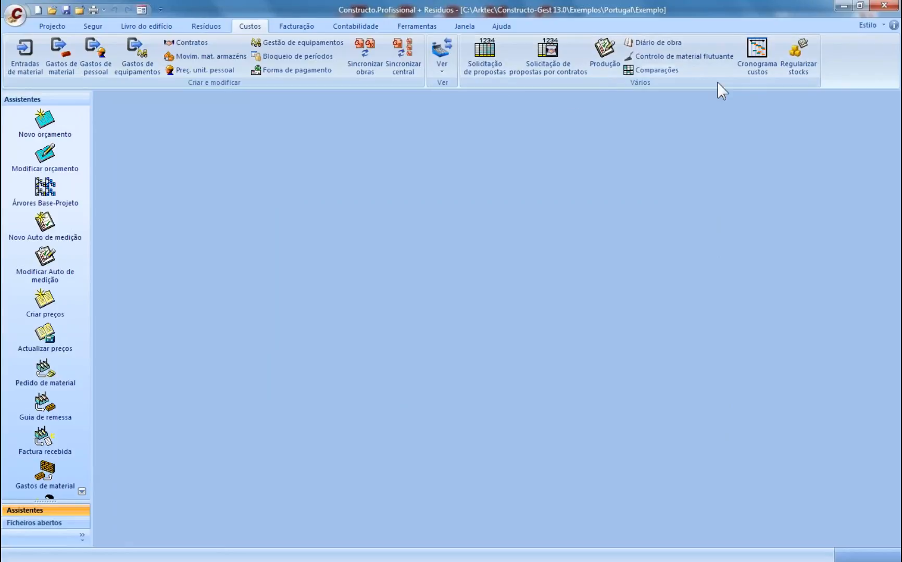
click(437, 66)
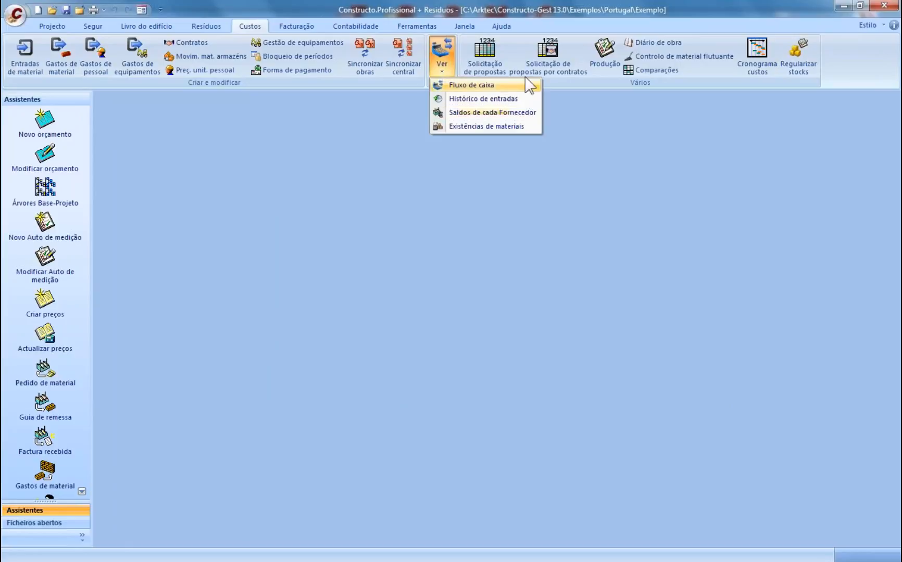
click(565, 83)
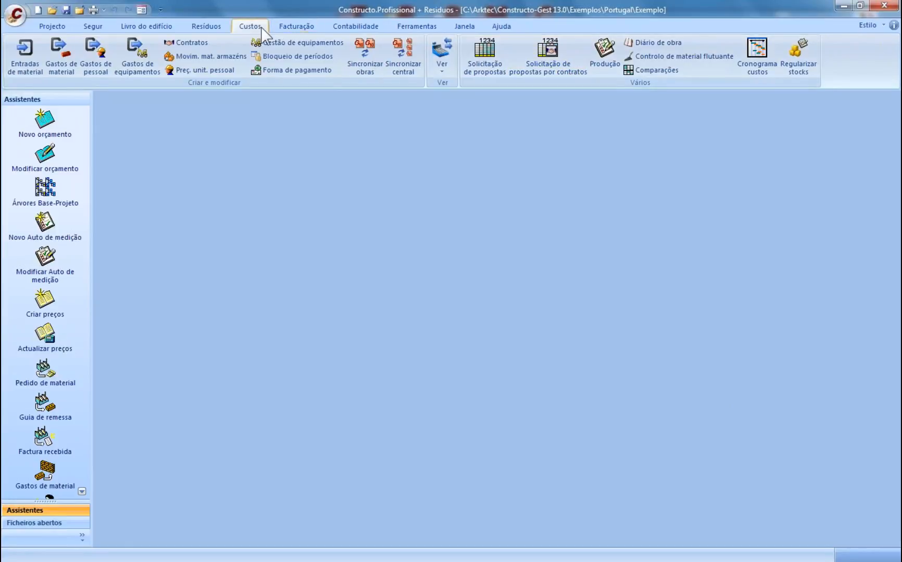
- Look through the Facturação and Contabilidade tabs, then return to Projecto
click(288, 29)
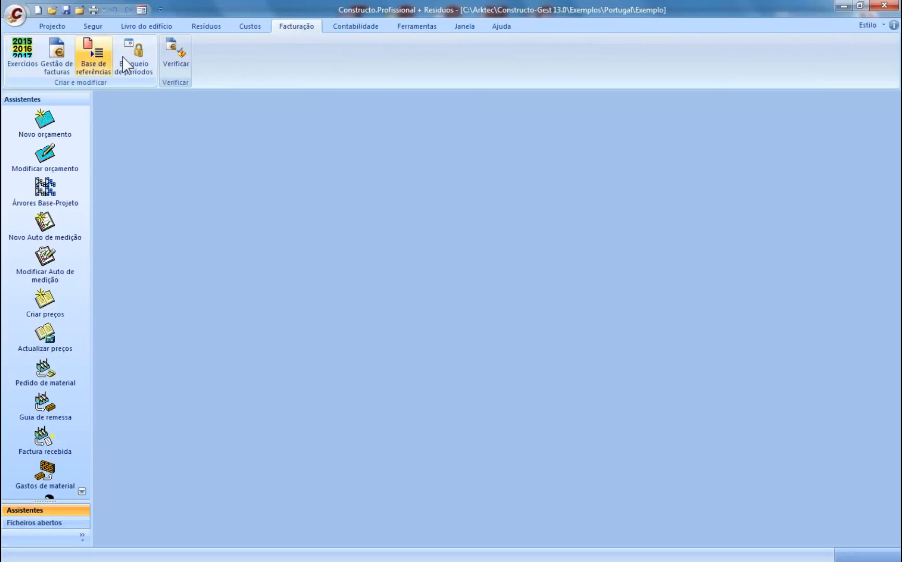
click(359, 31)
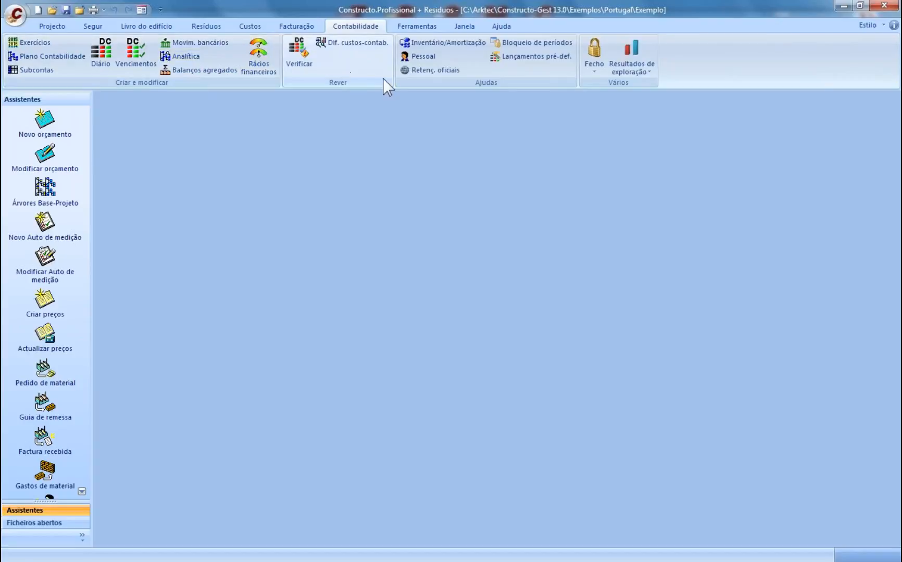
click(48, 27)
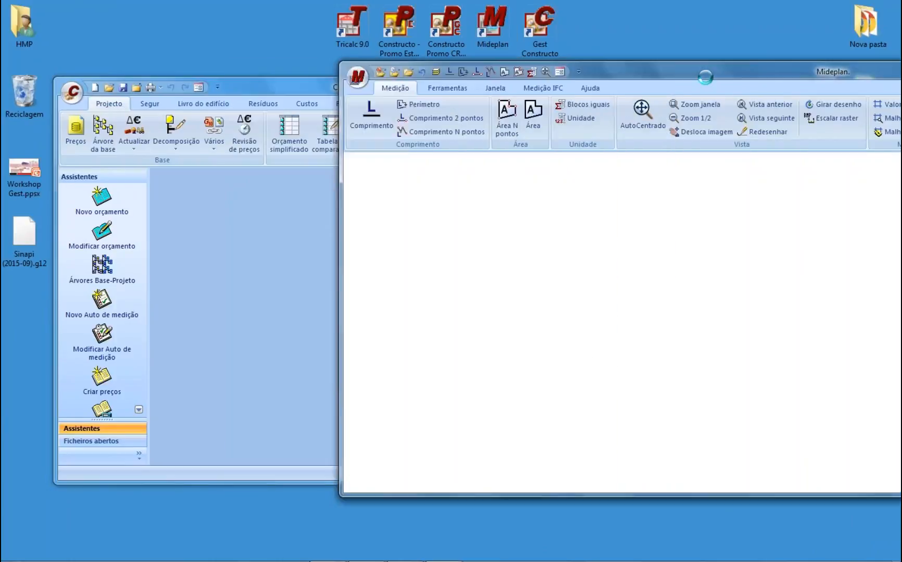
- Maximise Mideplan, accept the legal notice, and dismiss the version and update-check boxes
double_click(705, 77)
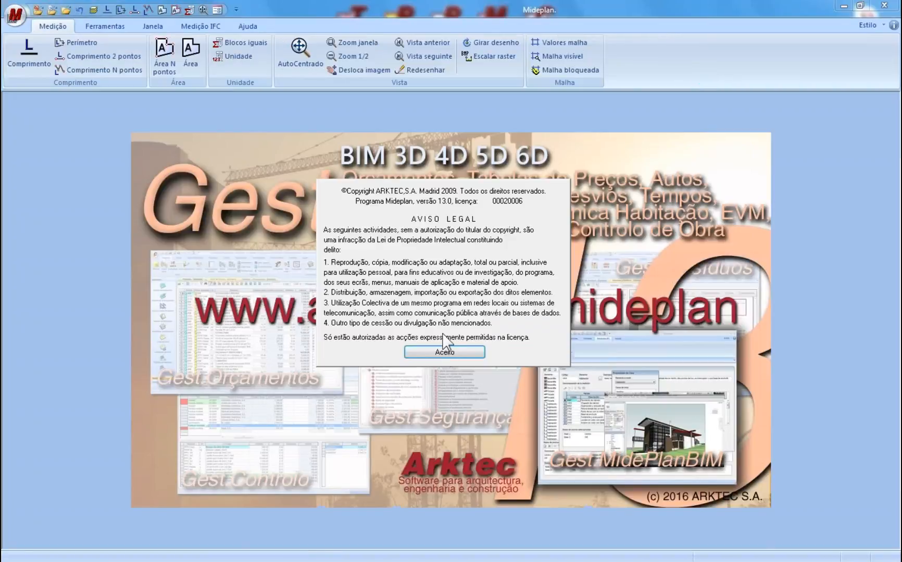
click(444, 352)
click(446, 317)
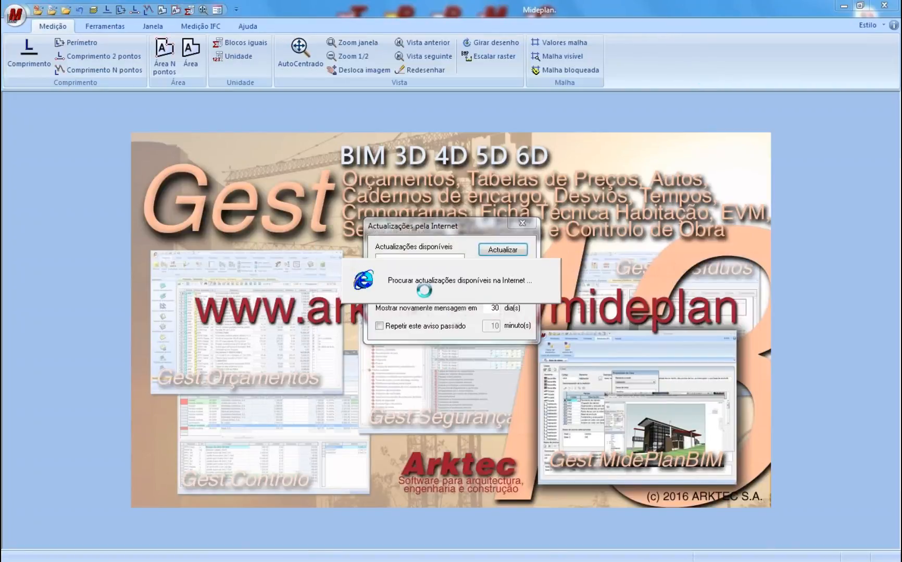
click(513, 268)
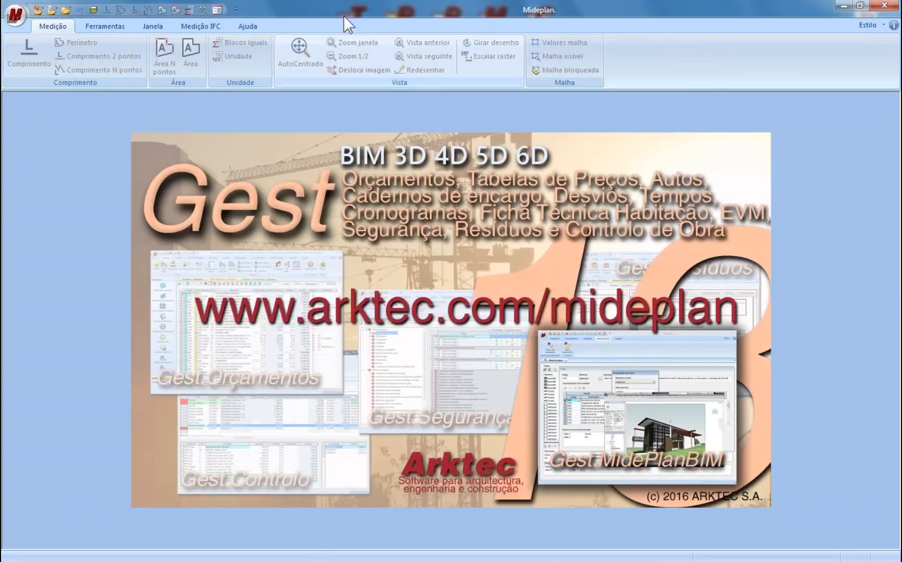
drag(362, 14, 430, 25)
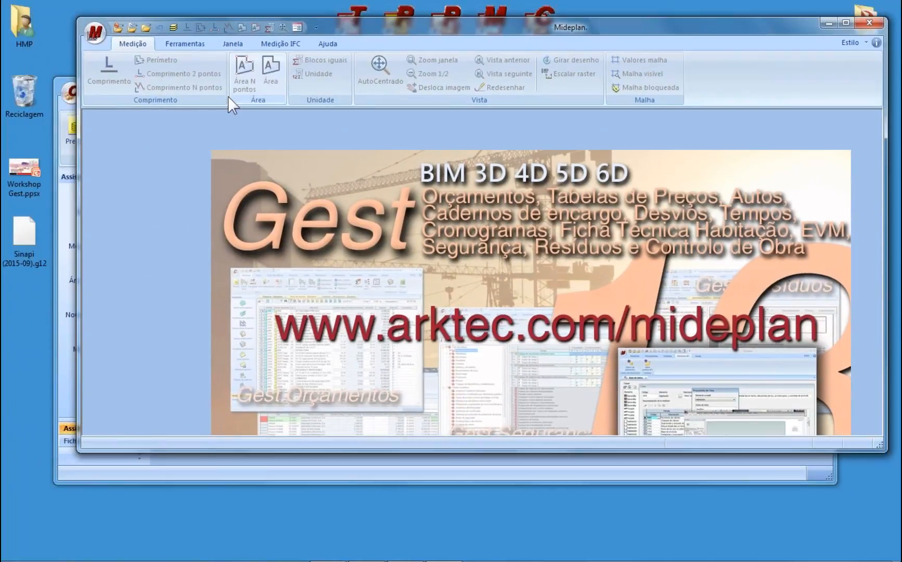
double_click(403, 28)
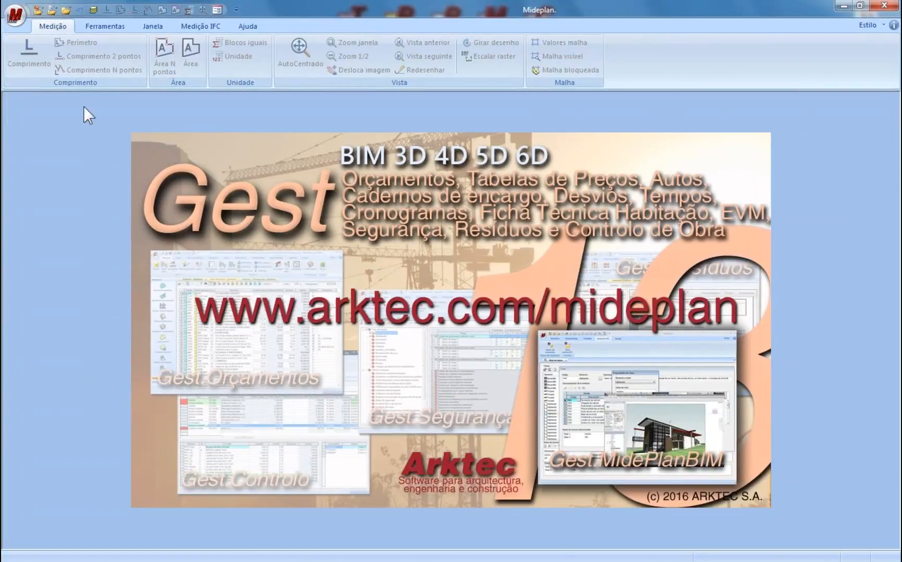
- Open Exemplo.g13 and load article 010102, Demolição pavimentos c/martelo, measured in m2
click(34, 10)
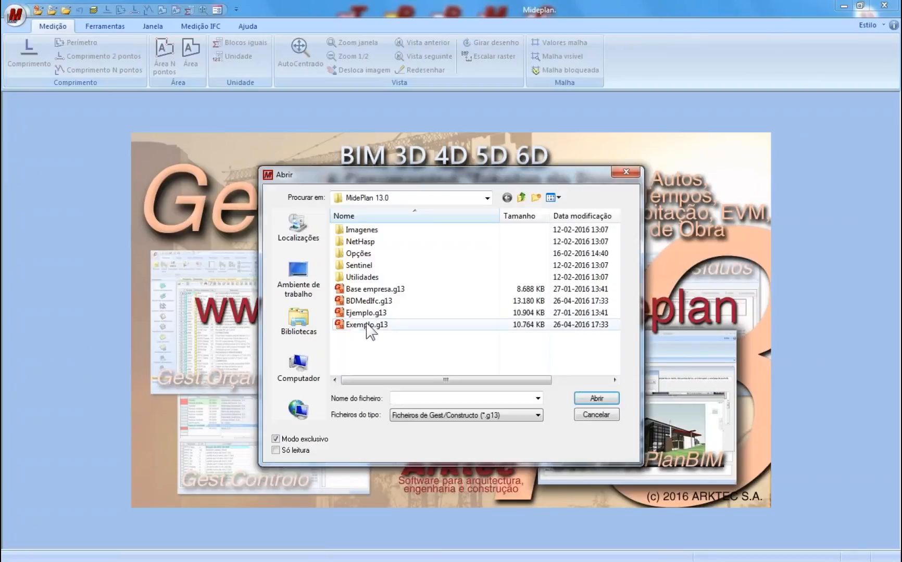
double_click(367, 325)
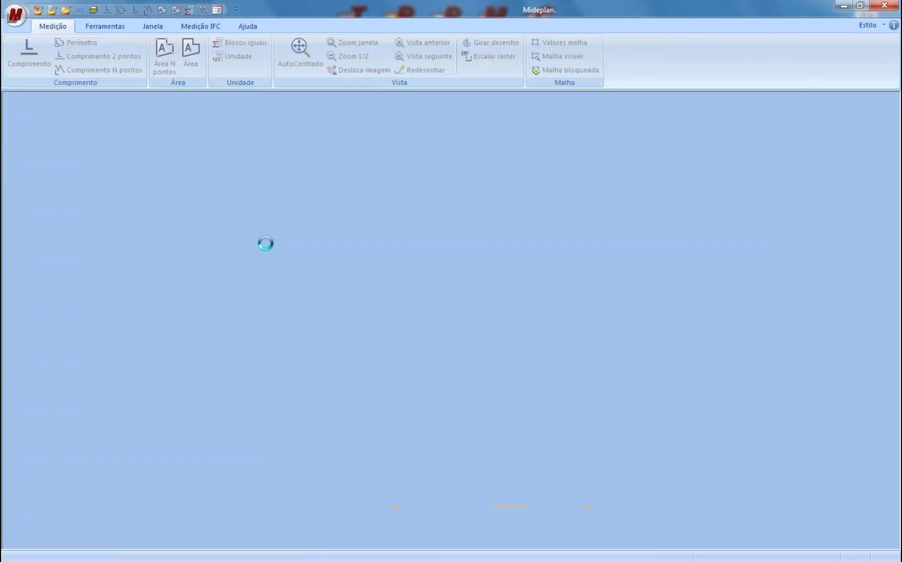
click(242, 412)
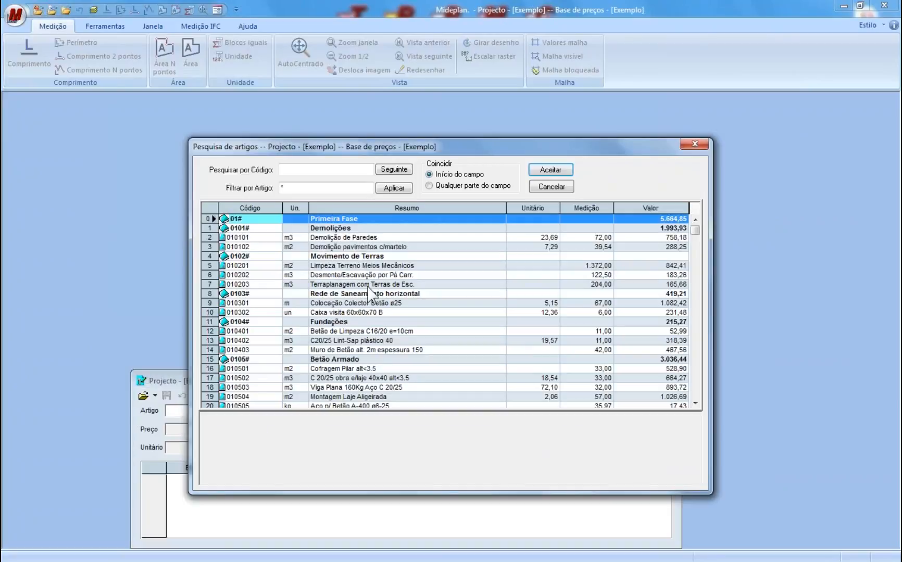
click(350, 247)
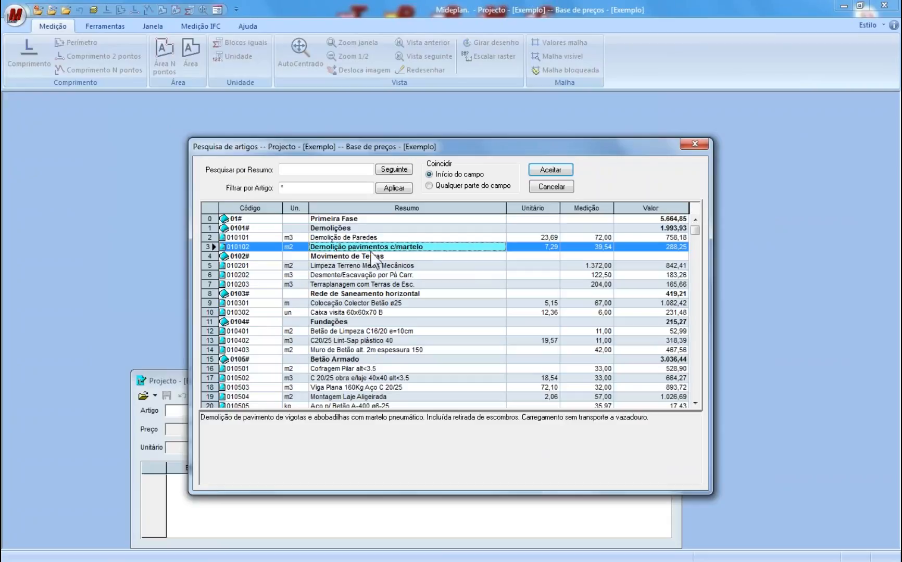
click(550, 172)
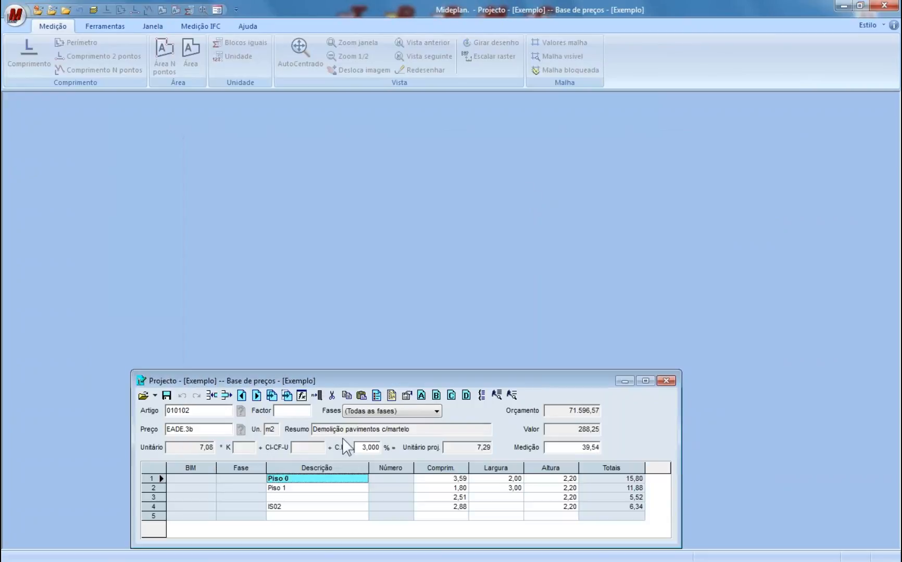
double_click(271, 429)
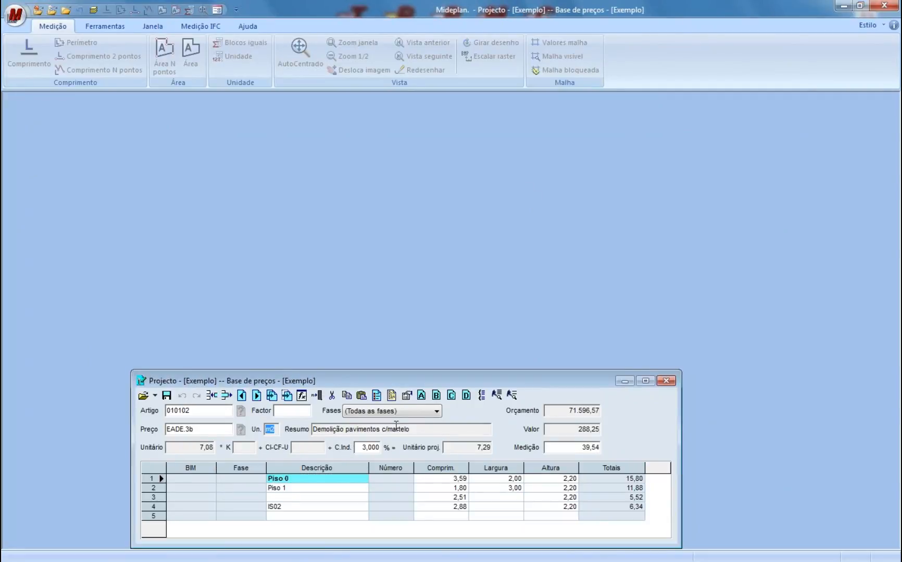
key(Tab)
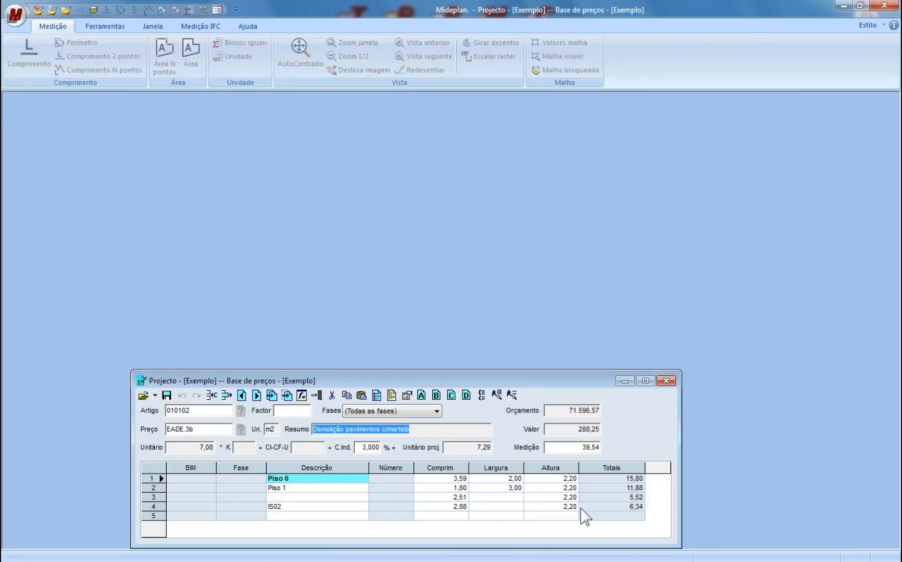
- Browse the drawing files and preview the PL_V26.BMP floor plan zoomed in
click(54, 13)
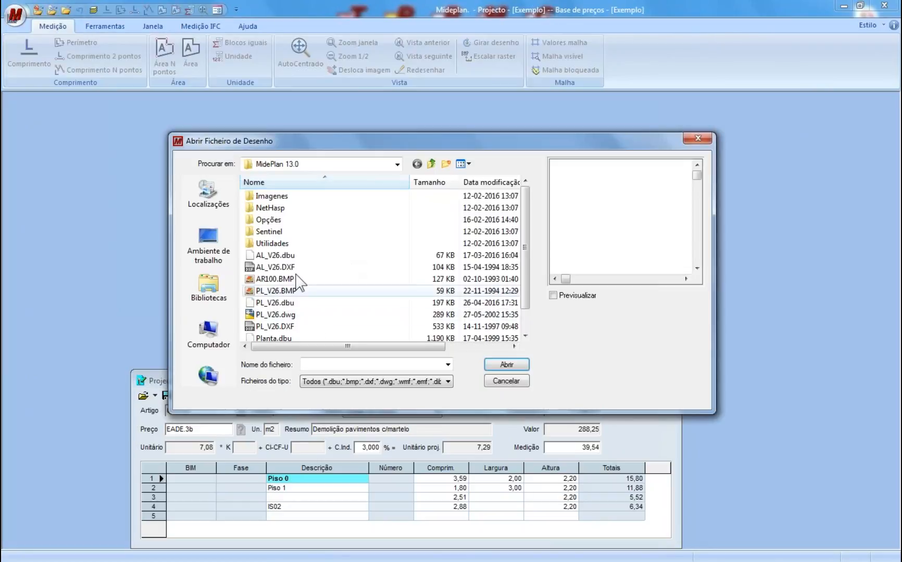
click(301, 267)
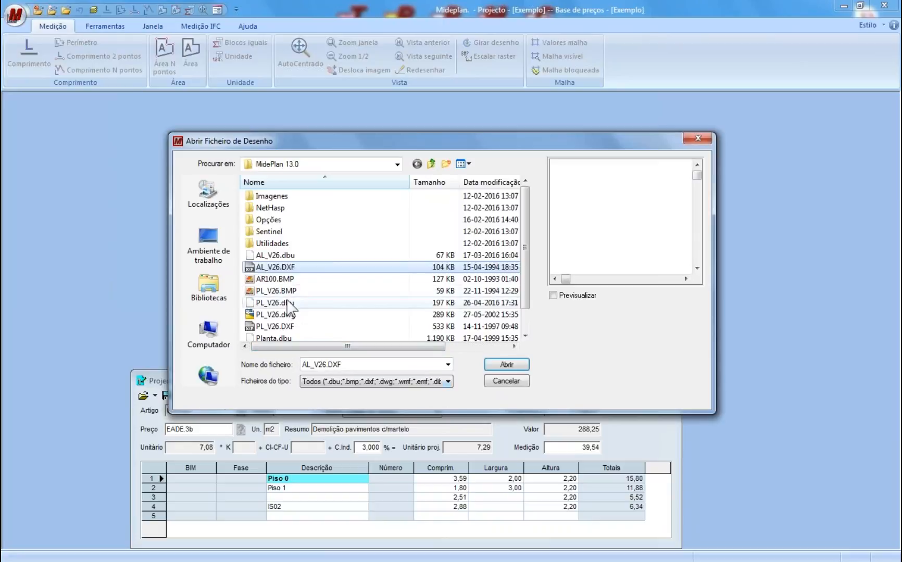
click(302, 291)
click(575, 296)
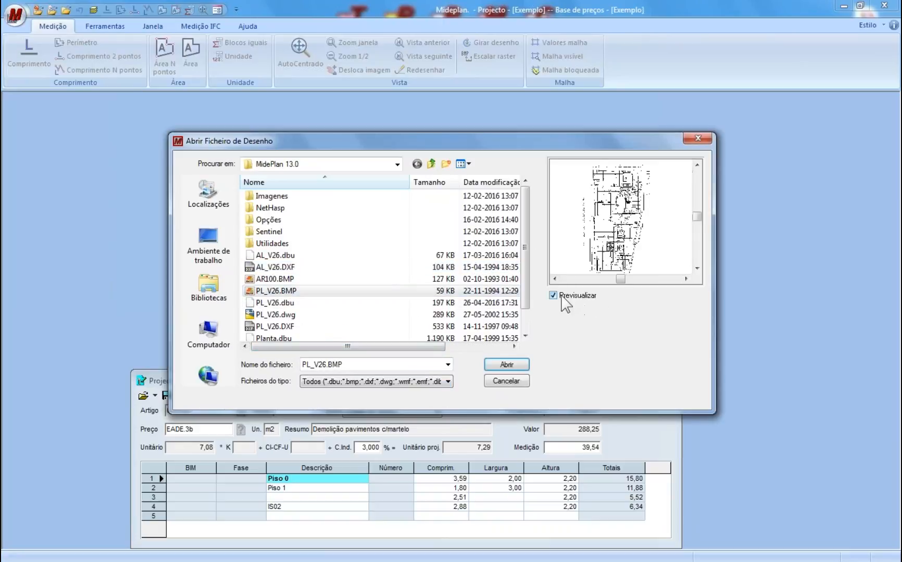
click(620, 217)
click(633, 218)
click(650, 216)
right_click(627, 224)
right_click(627, 224)
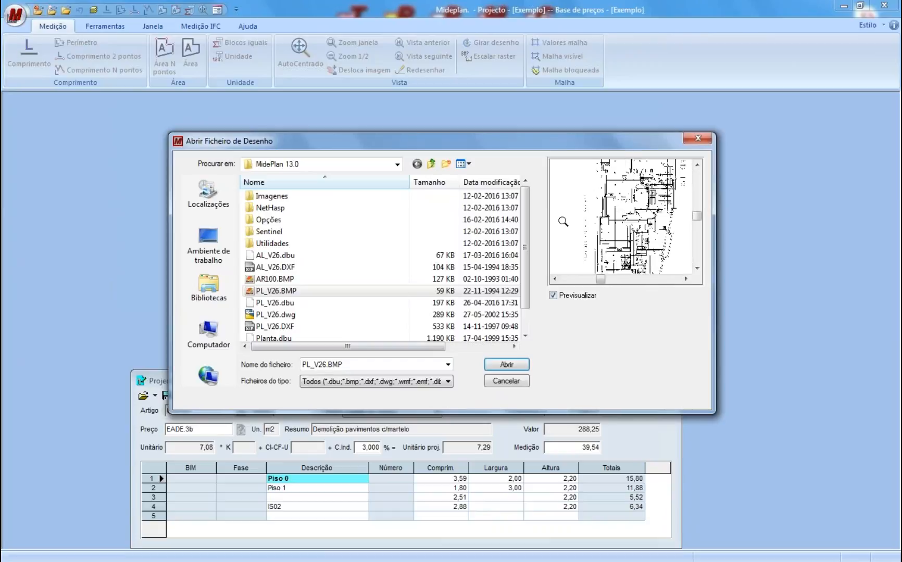
- Choose PL_V26.dwg, open it and replace the existing drawing file
click(288, 327)
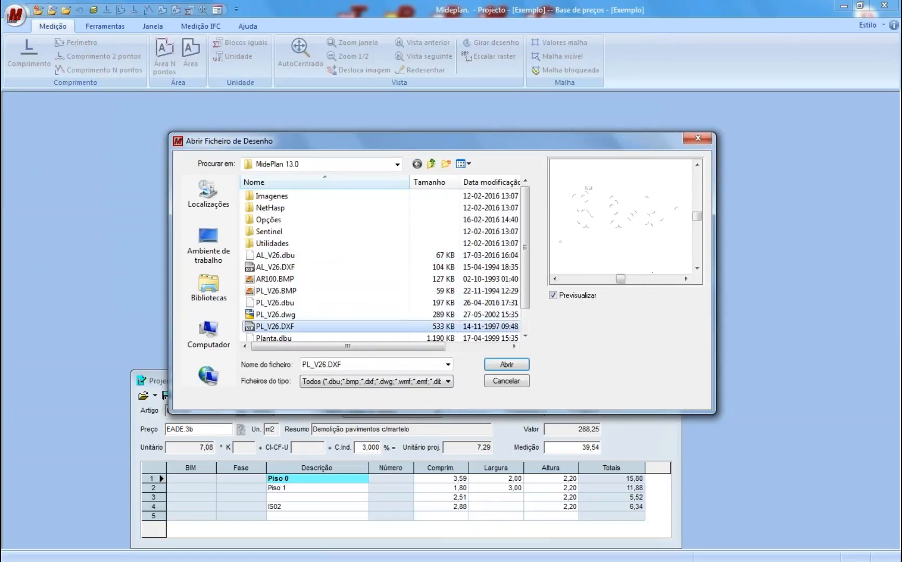
click(525, 336)
click(353, 326)
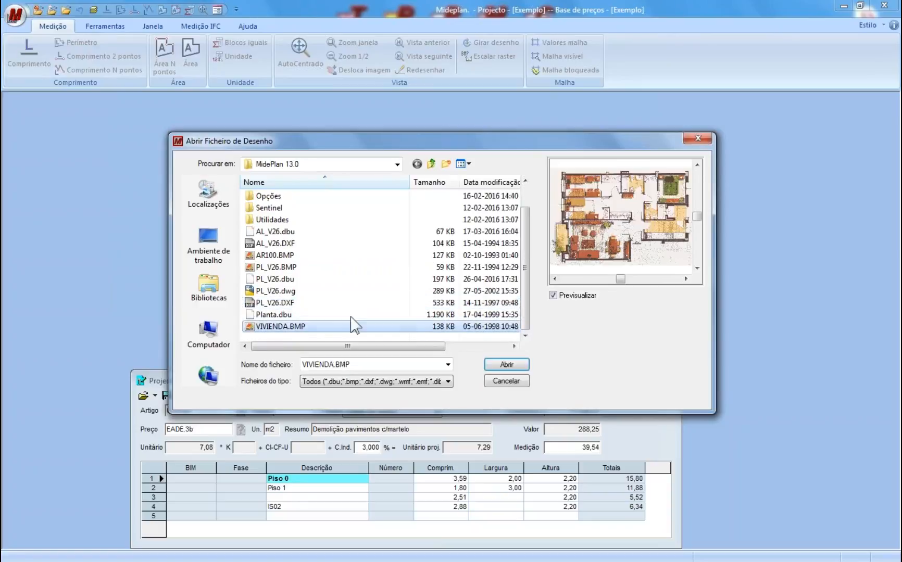
scroll(616, 202, down, 3)
scroll(617, 201, up, 6)
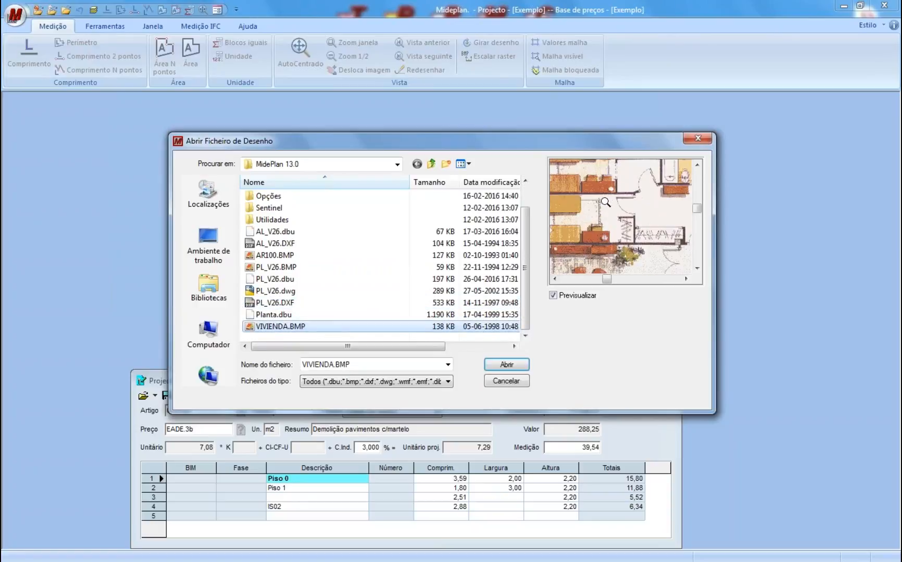
click(285, 302)
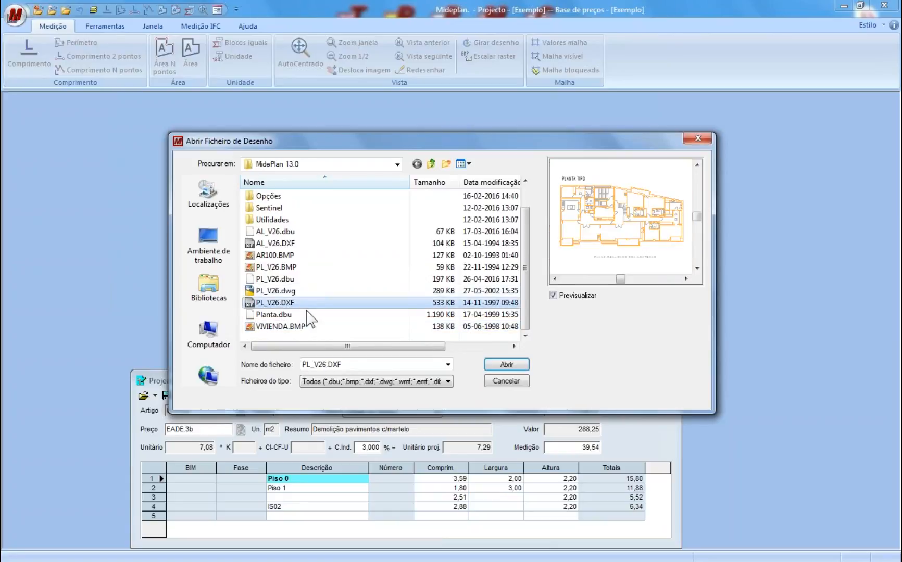
click(281, 291)
click(524, 364)
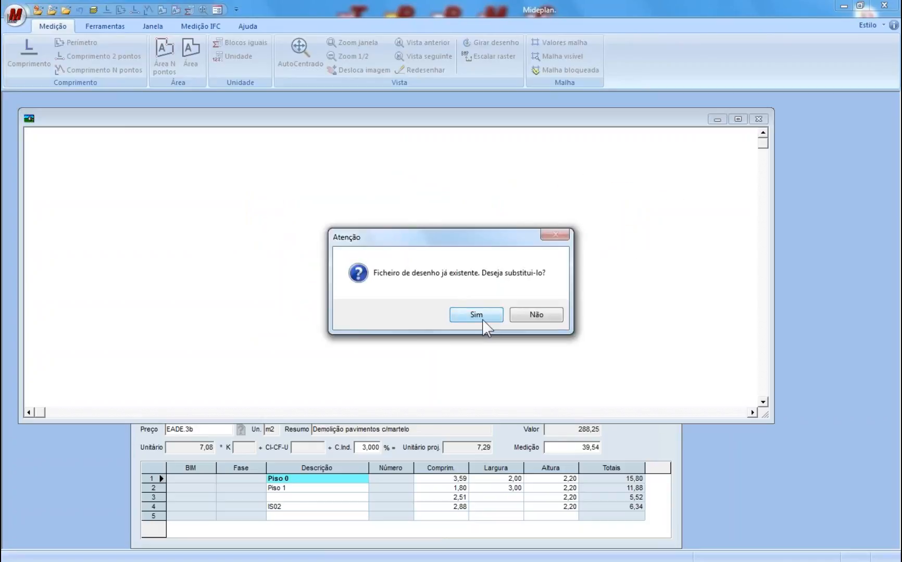
click(476, 315)
- Accept the drawing's file units and zoom into the PLANTA TIPO floor plan
key(Return)
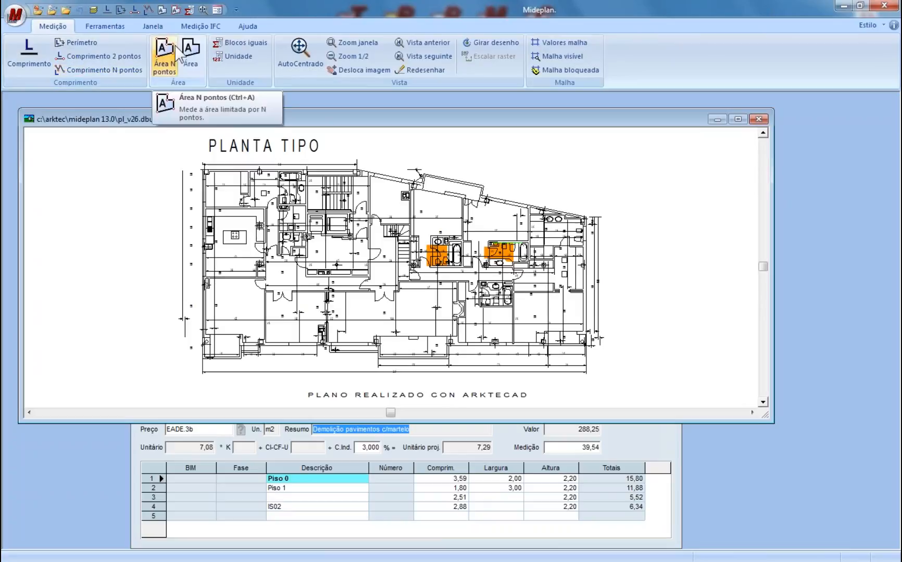
click(99, 56)
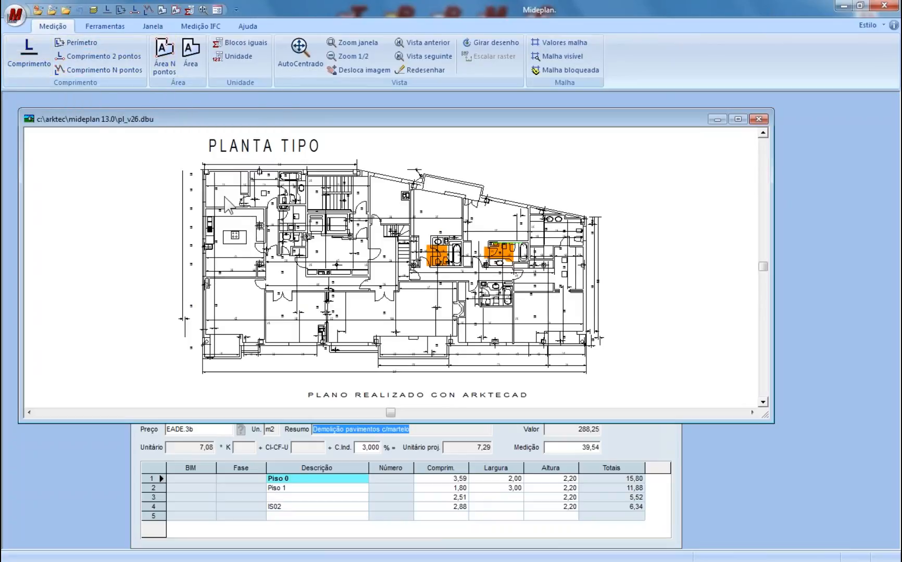
scroll(232, 196, up, 2)
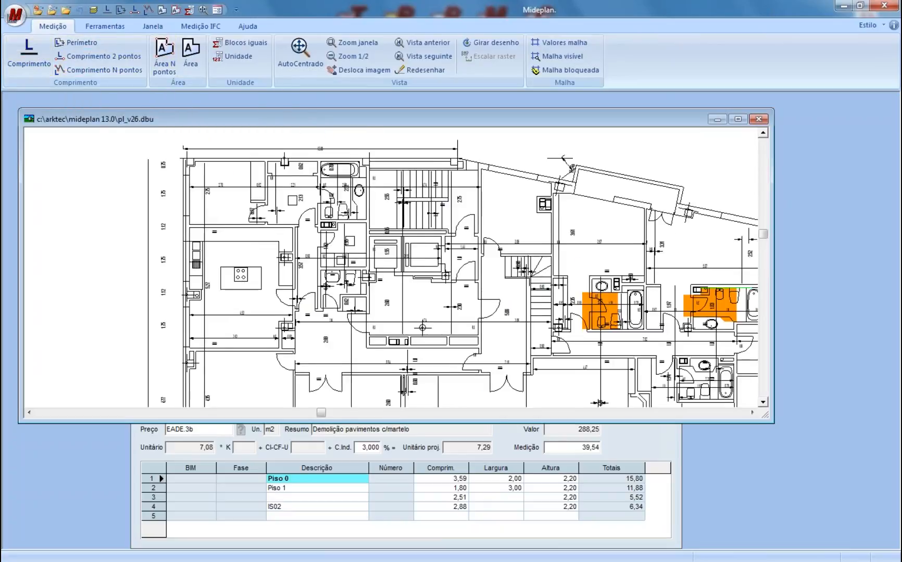
scroll(247, 238, up, 2)
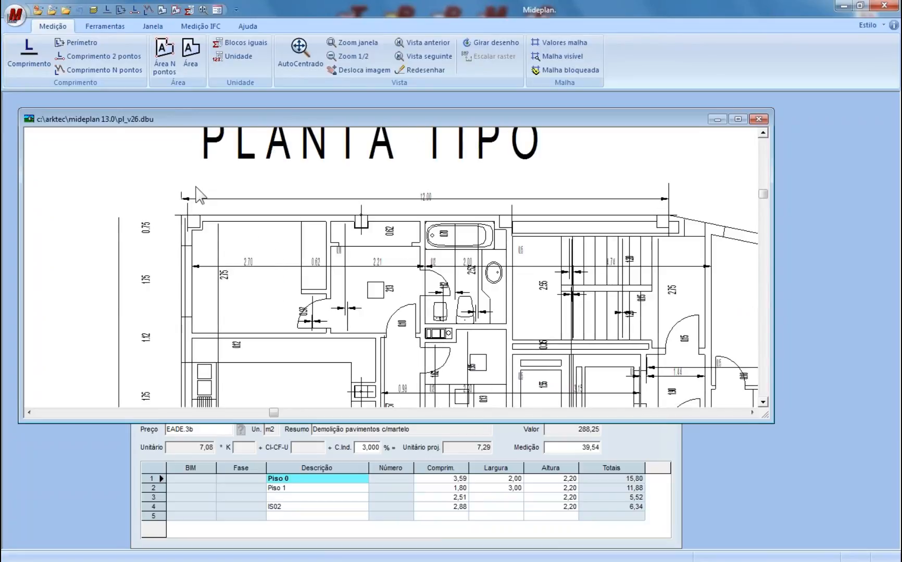
- Hide the COTASP6ø dimensions layer and the PLANTA TIPO title layer
click(93, 10)
click(42, 149)
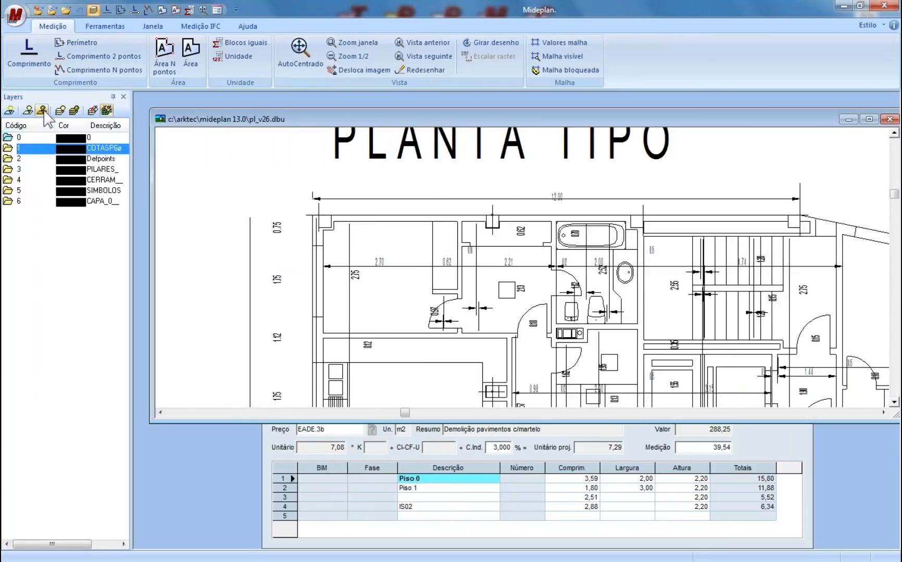
click(43, 111)
click(59, 158)
click(79, 201)
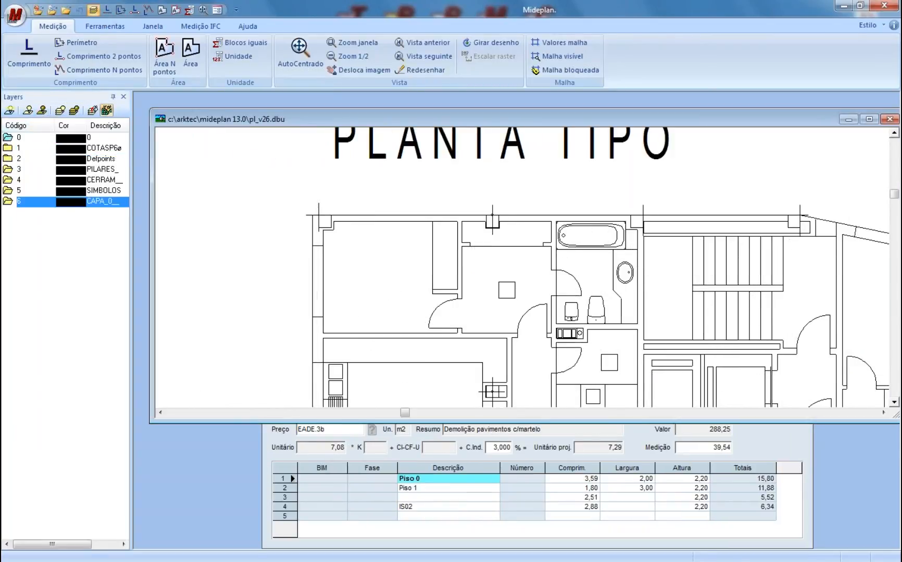
click(43, 111)
- Colour the CERRAM_ enclosure walls layer orange 151 and the SIMBOLOS layer grey
click(62, 177)
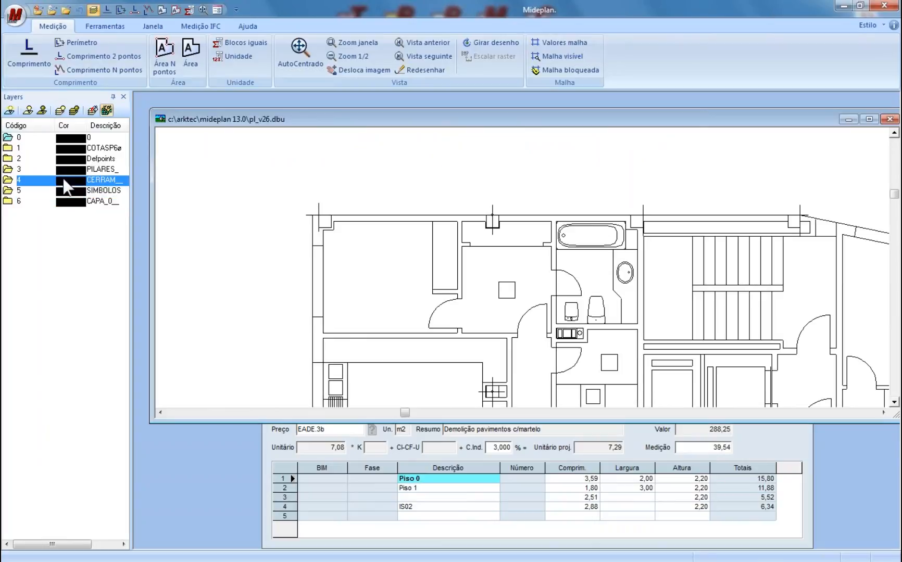
click(92, 110)
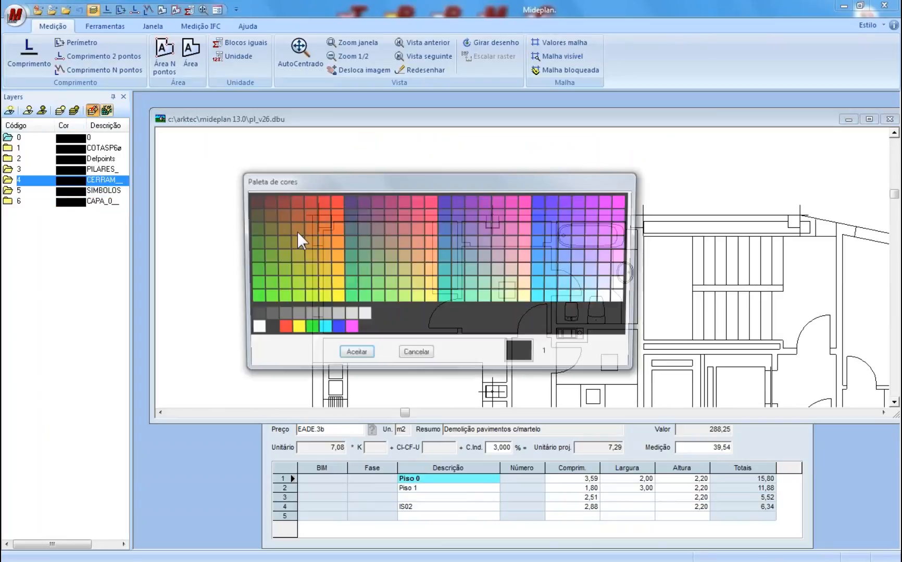
click(430, 270)
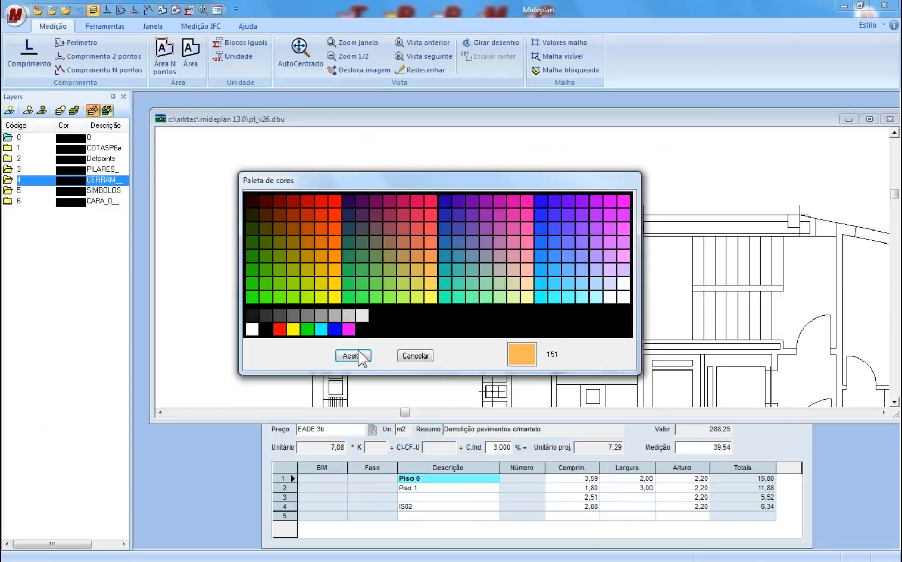
click(347, 357)
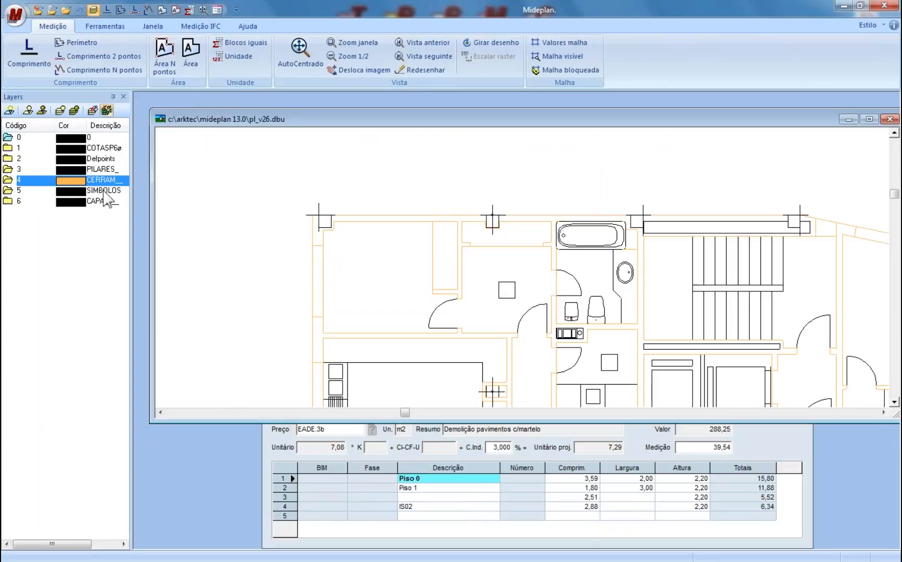
click(104, 191)
click(93, 110)
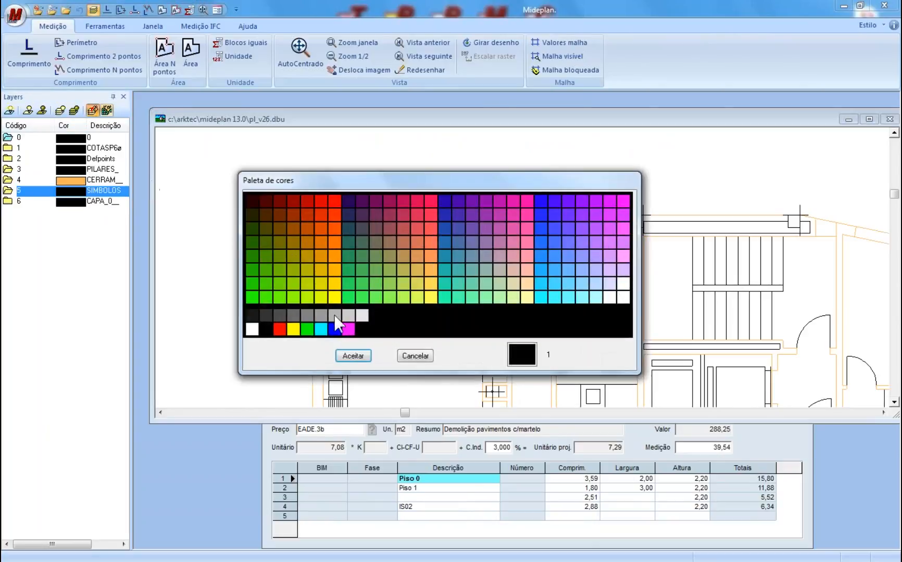
click(333, 315)
click(354, 356)
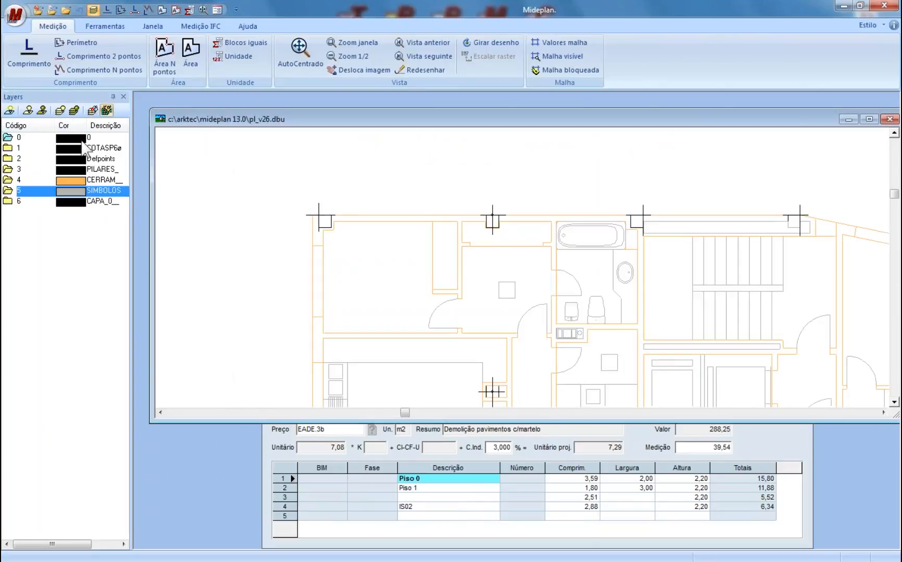
- Hide the PILARES_ columns layer so the pillars disappear from the plan
scroll(356, 216, down, 1)
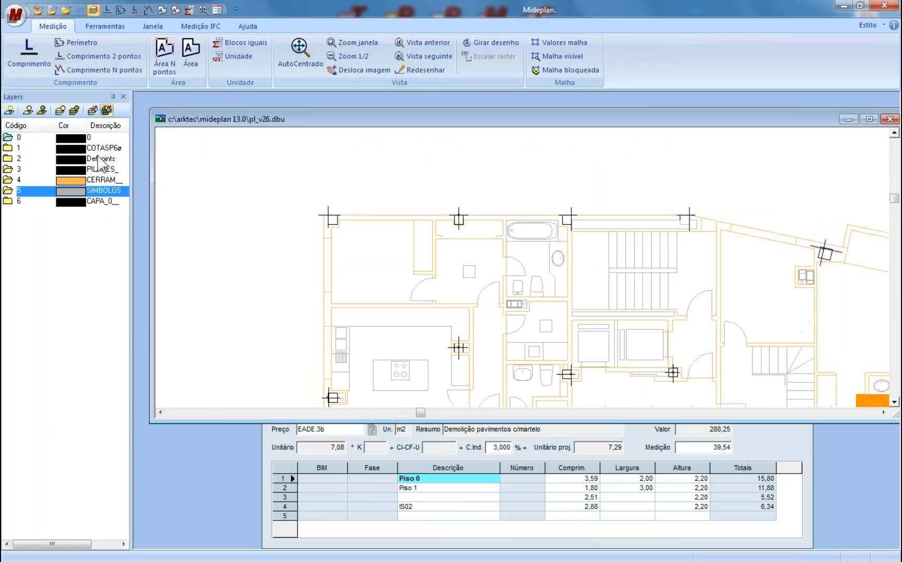
click(104, 169)
click(42, 110)
scroll(573, 263, down, 1)
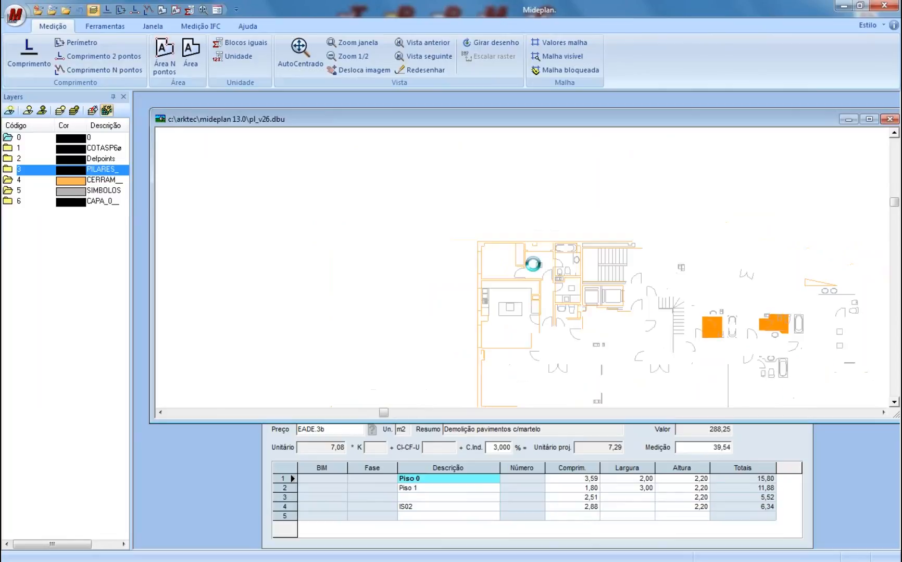
scroll(533, 264, up, 1)
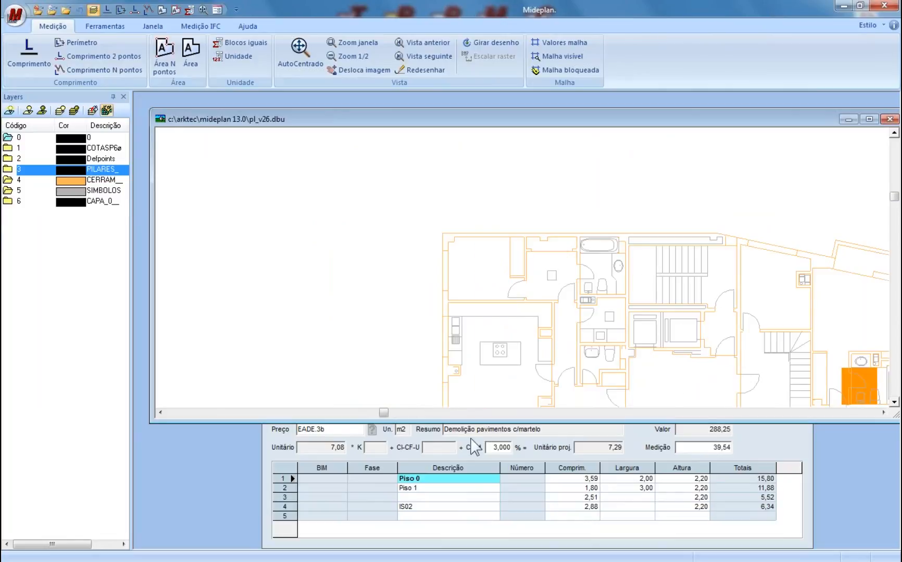
scroll(570, 359, up, 1)
scroll(451, 360, up, 1)
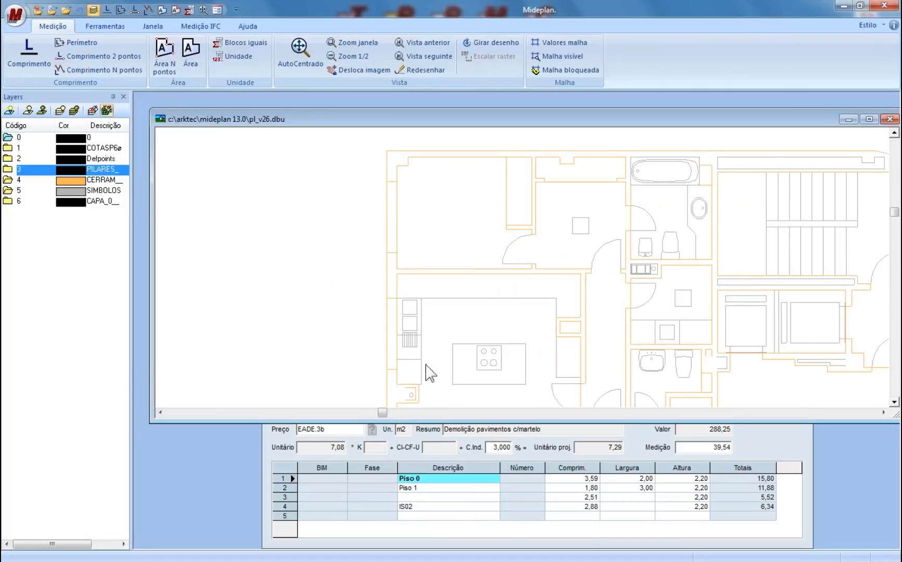
- Start a fifth measurement line in article 010102 of the budget project
click(454, 515)
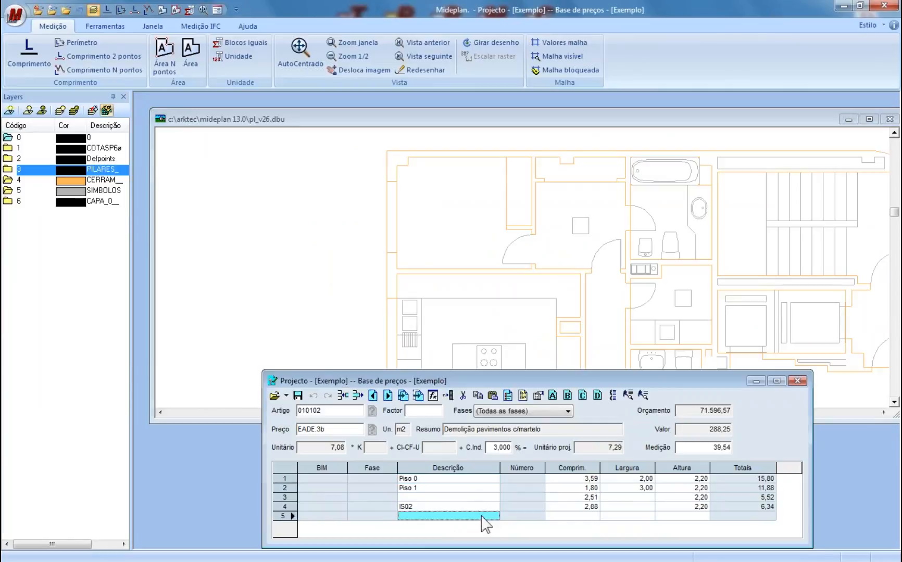
click(559, 516)
click(625, 517)
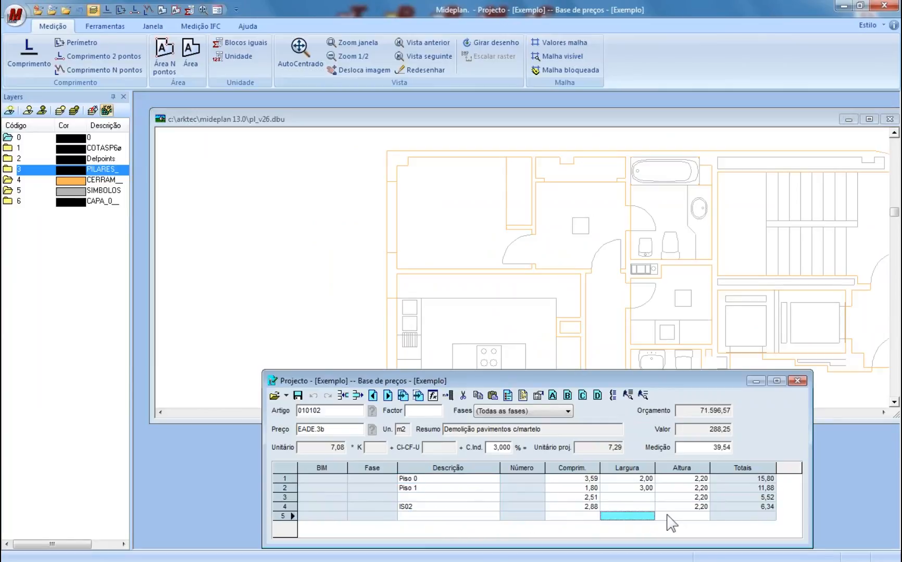
click(695, 517)
click(429, 517)
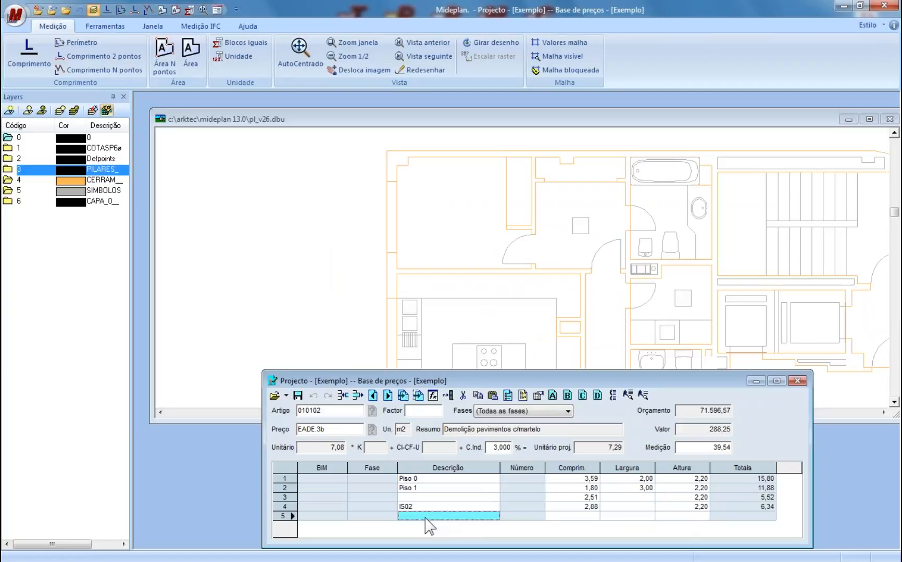
- Trace the room's corners with Área N pontos to record a 7,97 area, then end the command
click(168, 66)
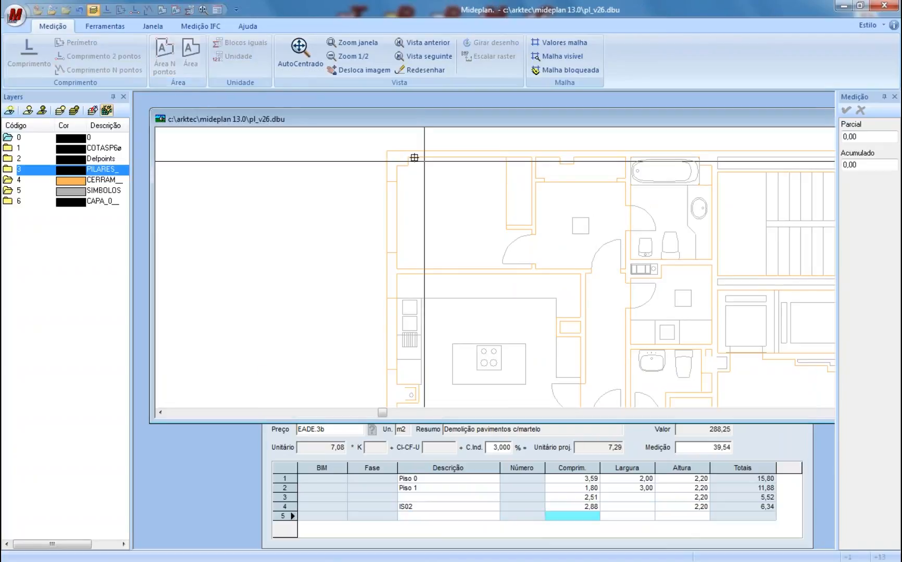
click(506, 156)
click(506, 228)
click(531, 228)
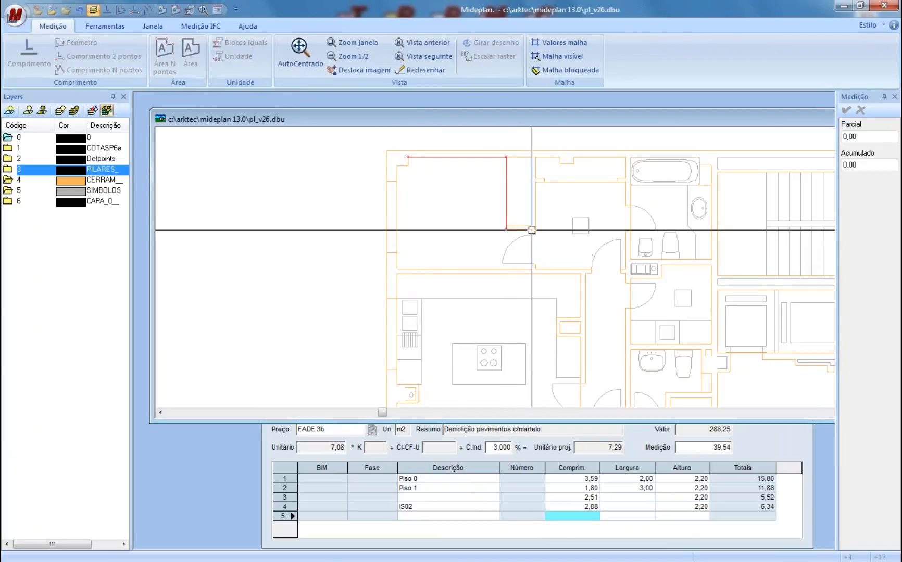
click(531, 268)
click(397, 268)
click(396, 166)
click(409, 166)
click(408, 157)
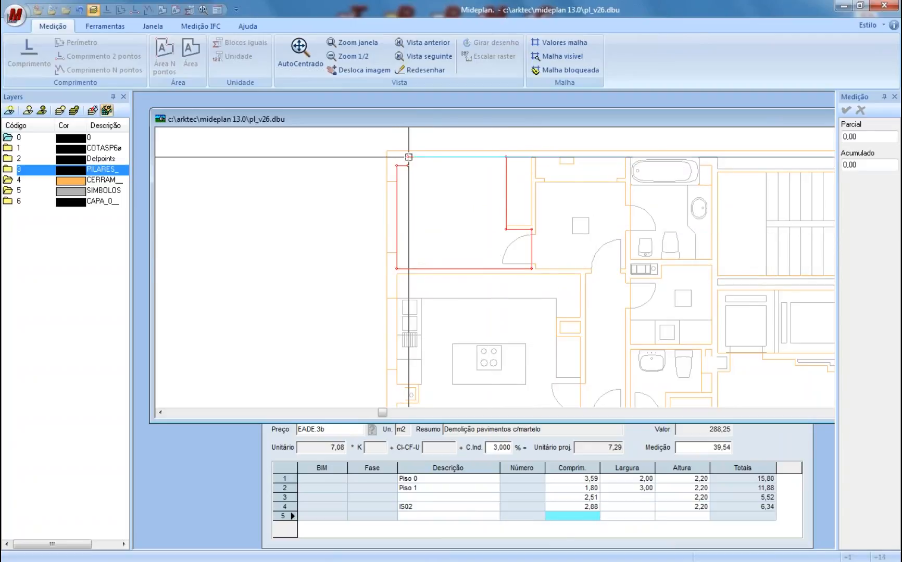
right_click(432, 196)
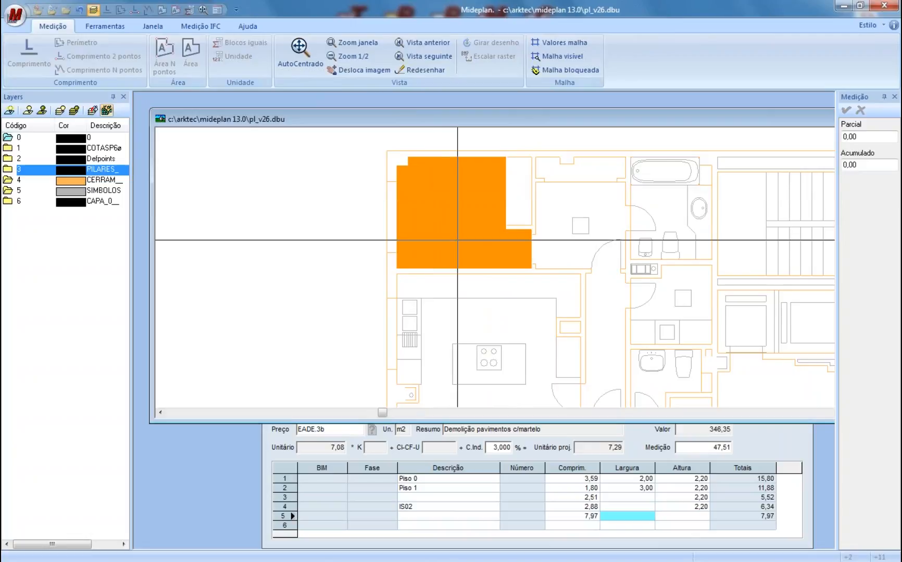
drag(457, 241, 446, 241)
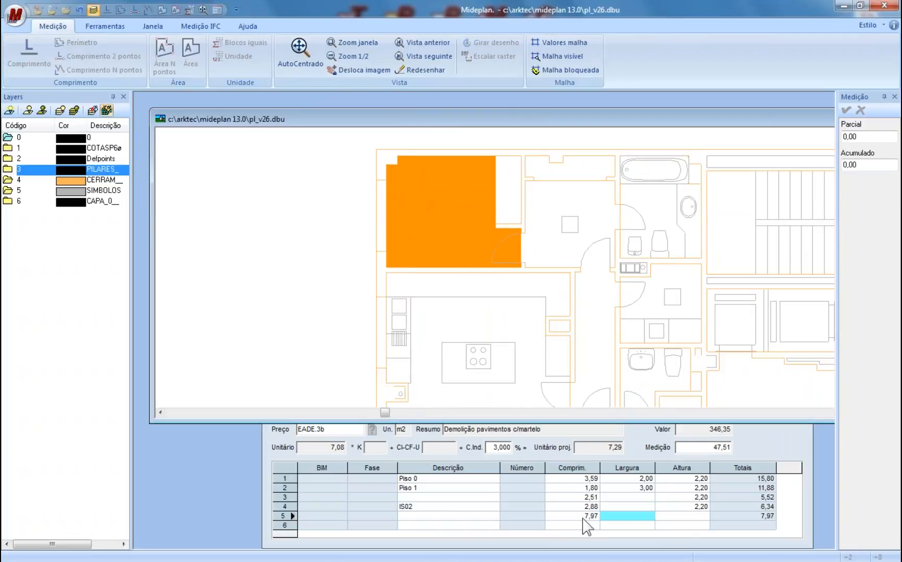
key(Escape)
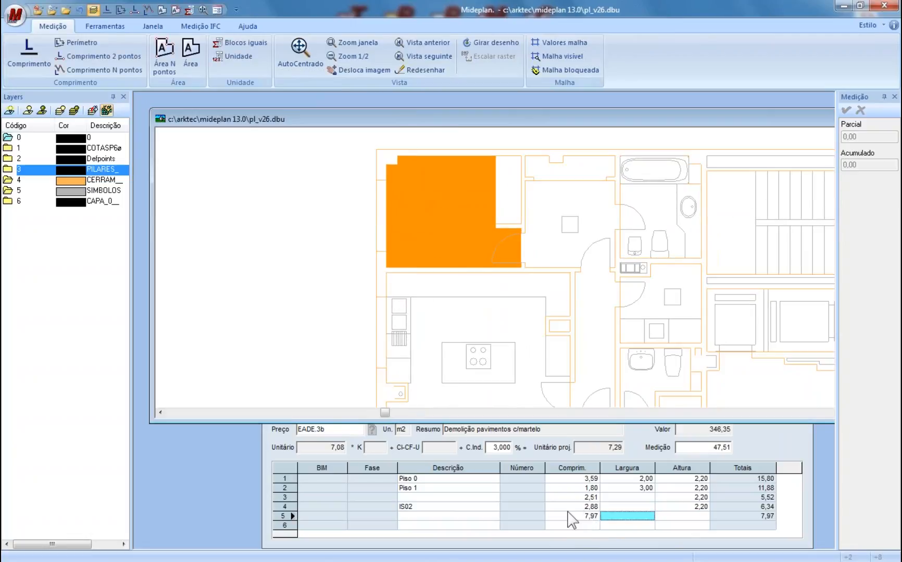
click(568, 517)
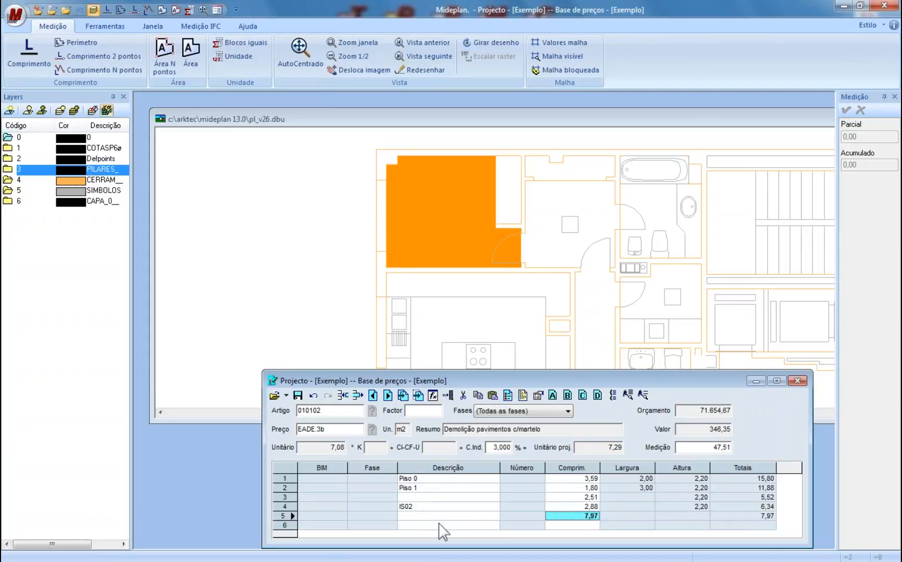
- Set the Malha grid's Eixo V subdivision to 0,05 and accept the grid settings
click(477, 292)
mouse_move(477, 292)
mouse_down()
mouse_move(477, 224)
mouse_move(464, 189)
mouse_up()
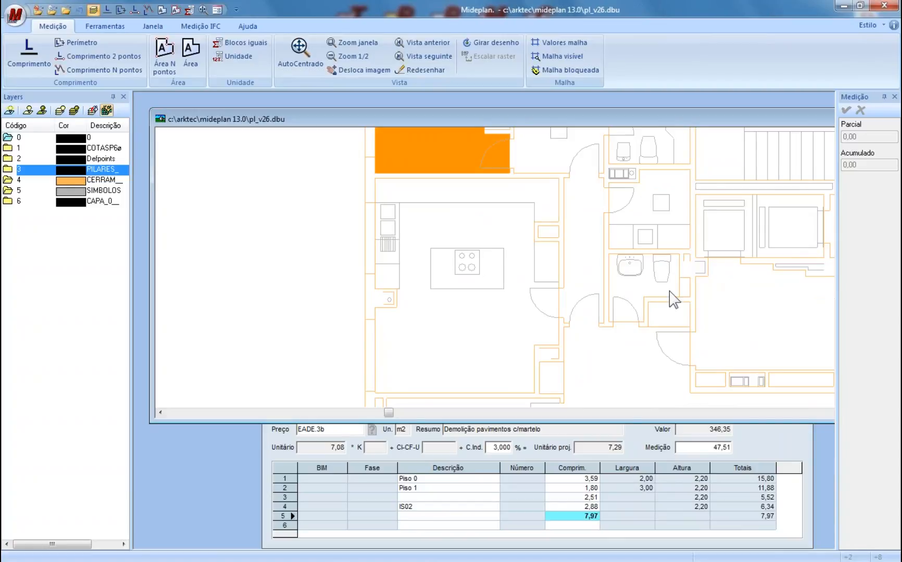
drag(669, 291, 666, 291)
scroll(635, 296, up, 2)
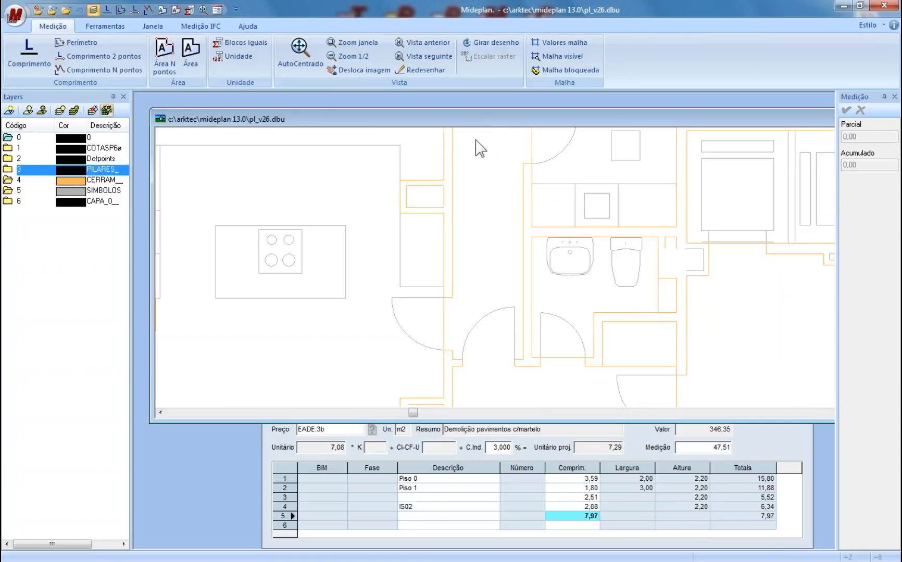
click(558, 43)
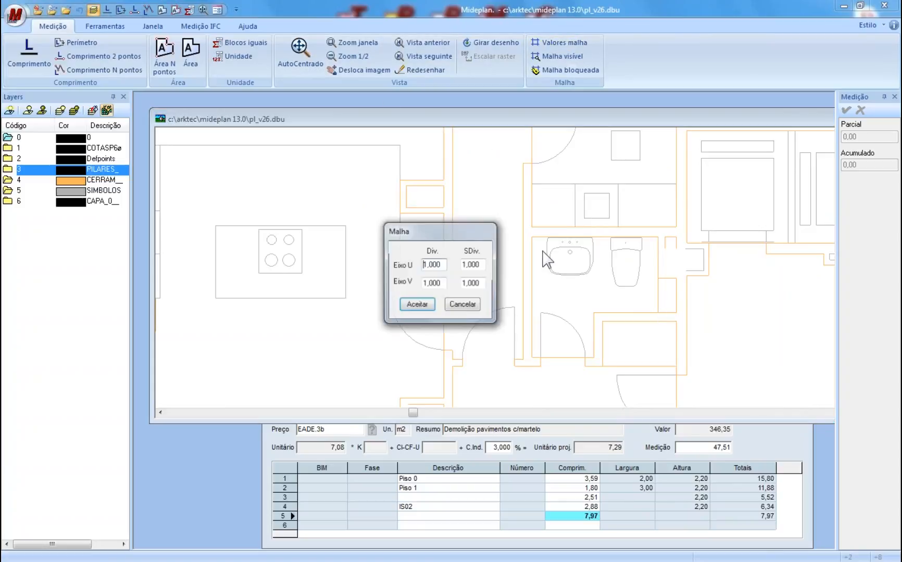
key(Tab)
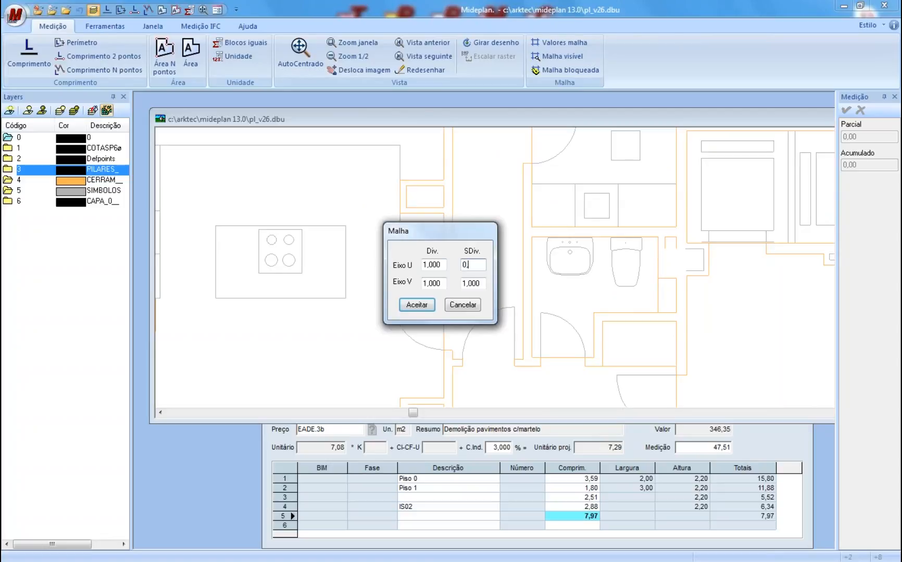
drag(482, 286, 413, 286)
text(0,05)
click(419, 306)
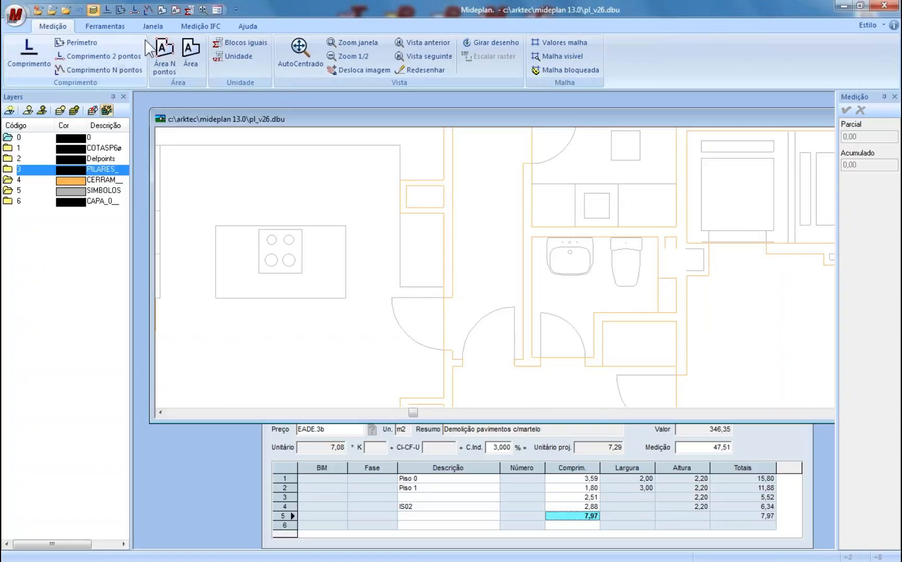
- Lock points to the grid and trace a six-corner zone around the bathroom, describing it I.S.04
click(559, 74)
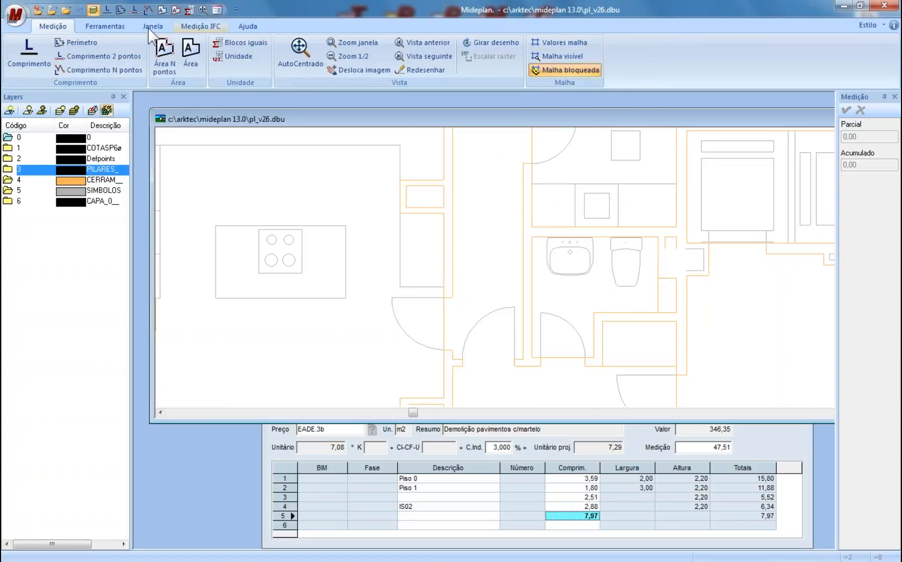
click(116, 30)
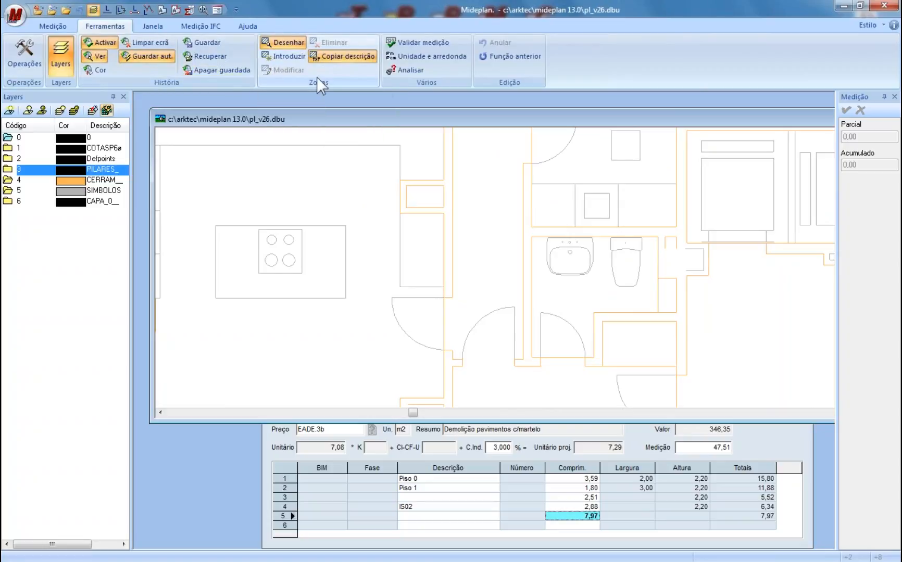
click(282, 56)
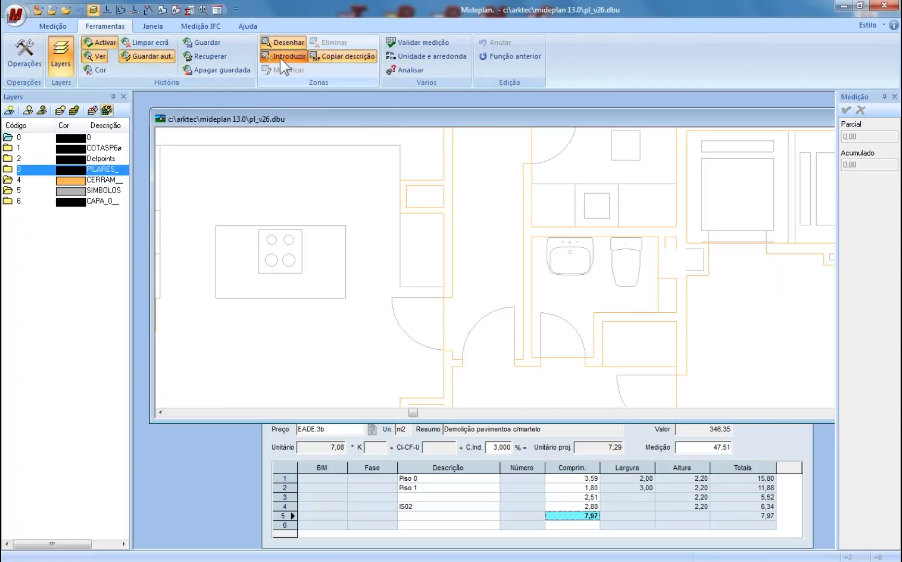
click(526, 230)
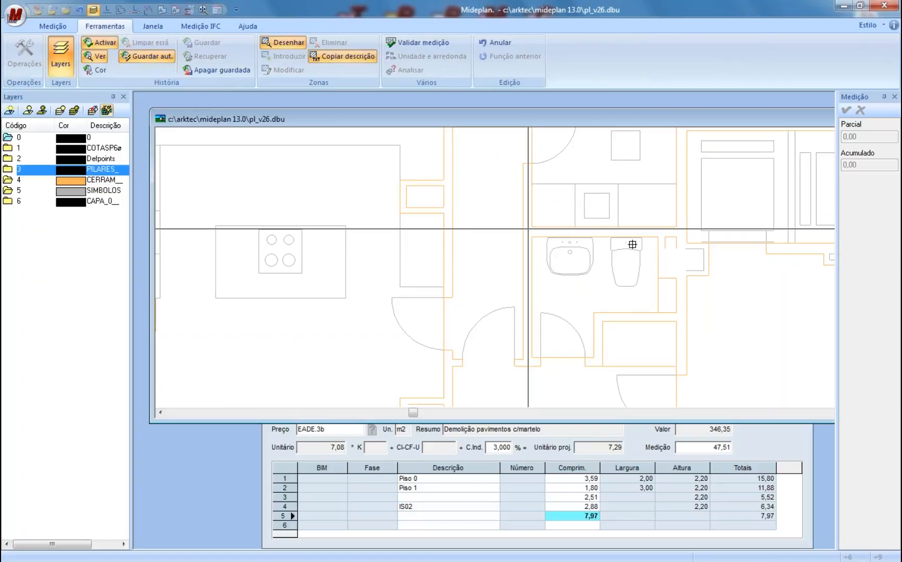
click(682, 228)
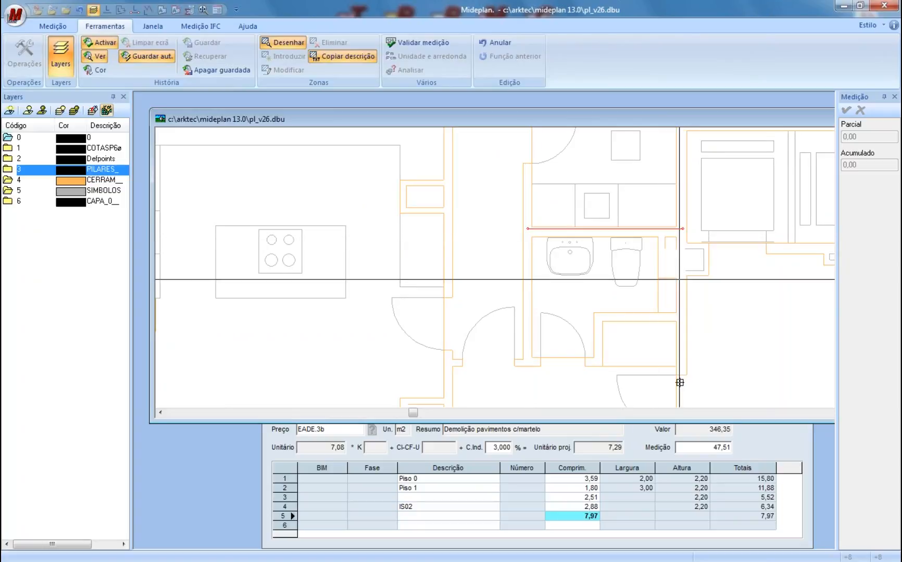
click(682, 315)
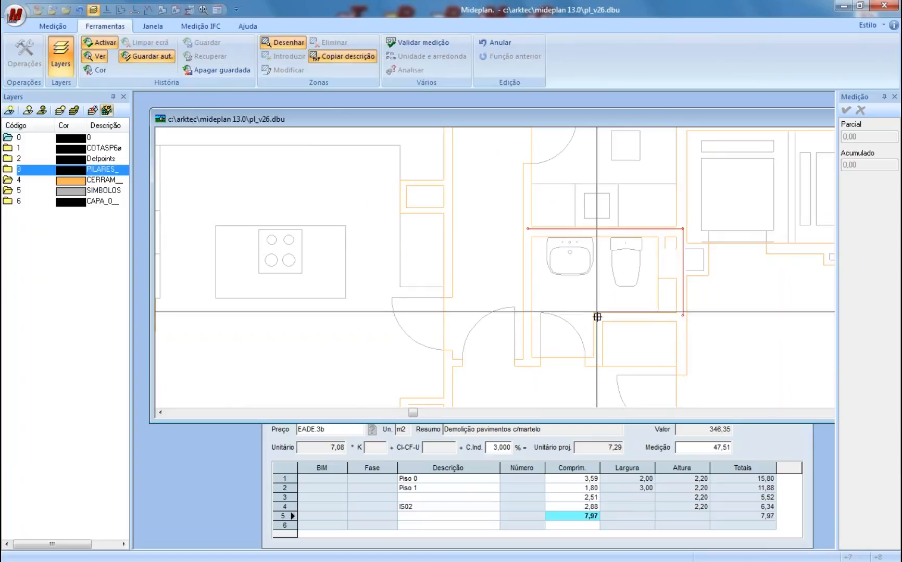
click(600, 315)
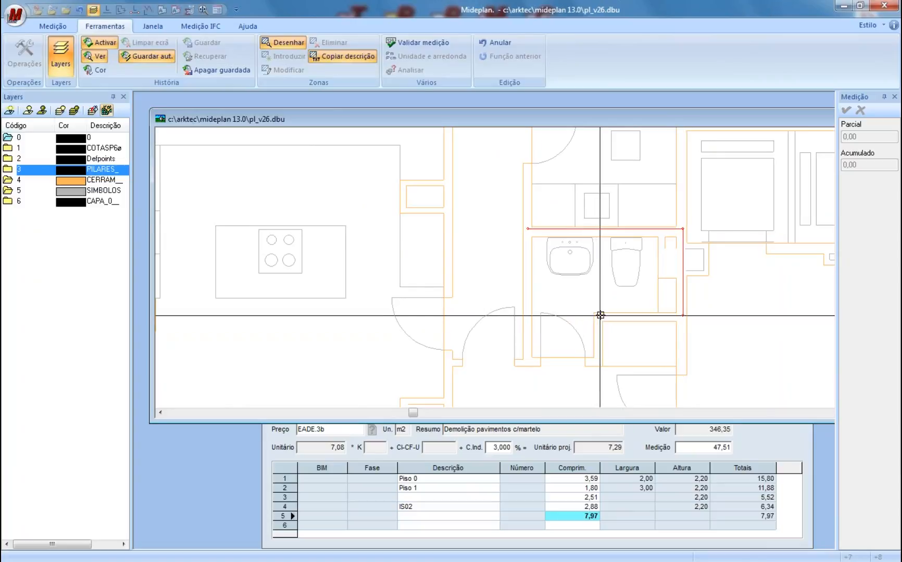
click(599, 362)
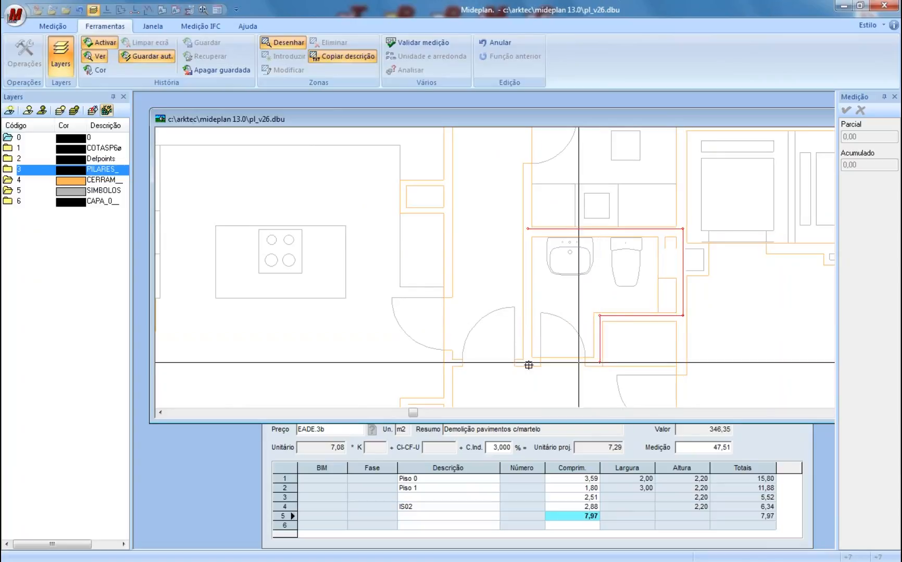
click(528, 362)
right_click(533, 252)
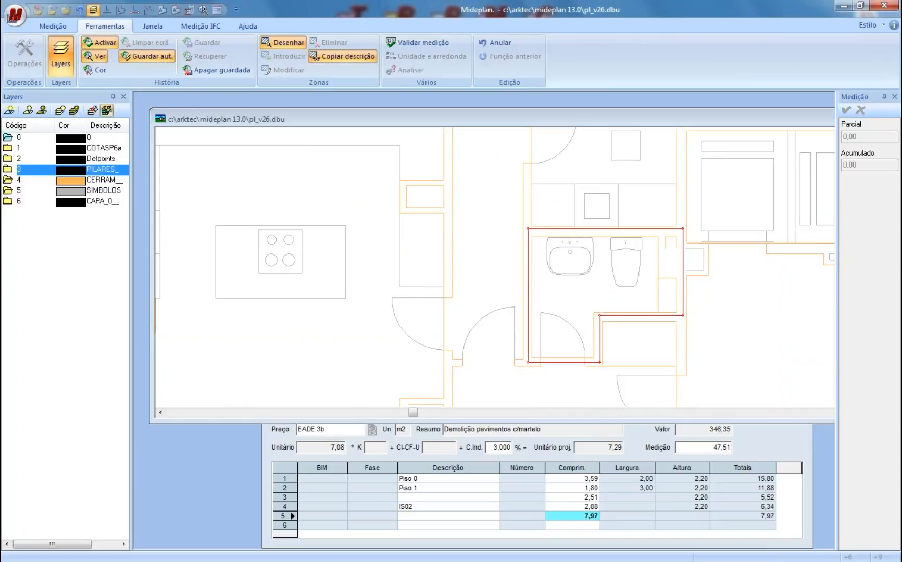
text(I)
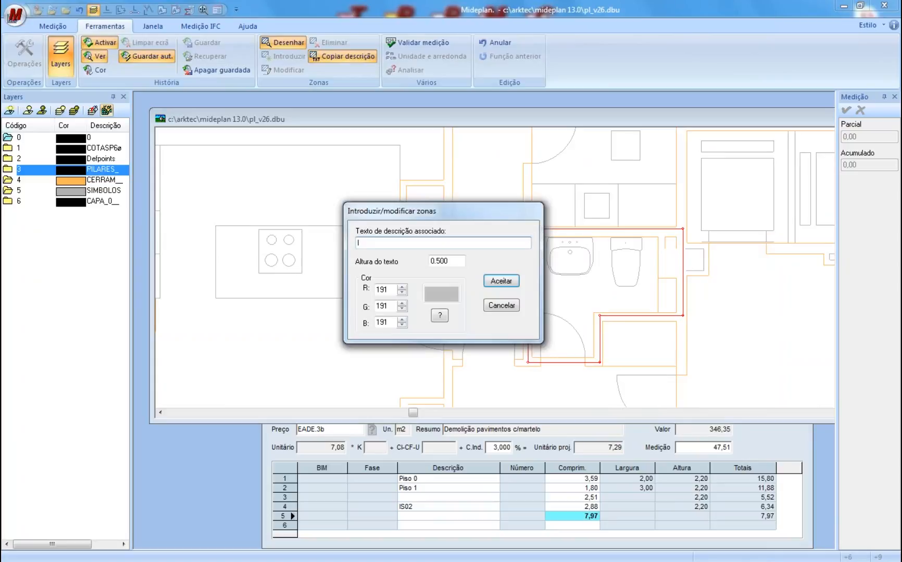
text(.S.04)
- Give the I.S.04 zone a light yellow fill, accept it, and end zone drawing
click(442, 317)
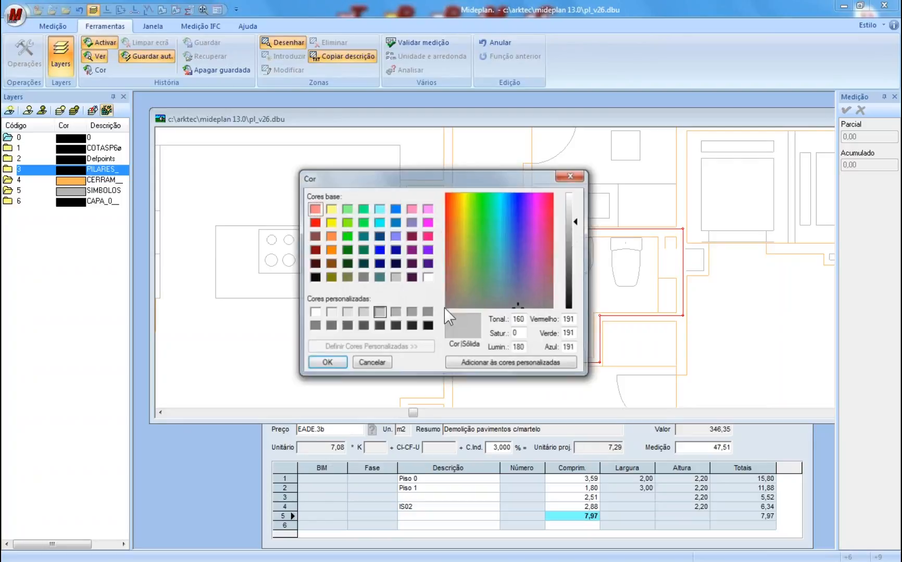
click(330, 210)
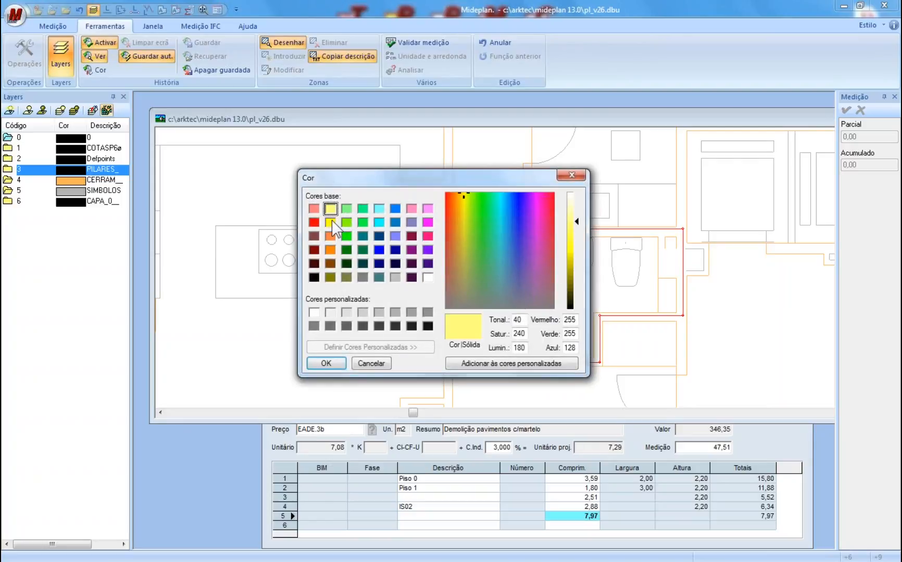
click(326, 363)
click(502, 282)
scroll(567, 302, up, 4)
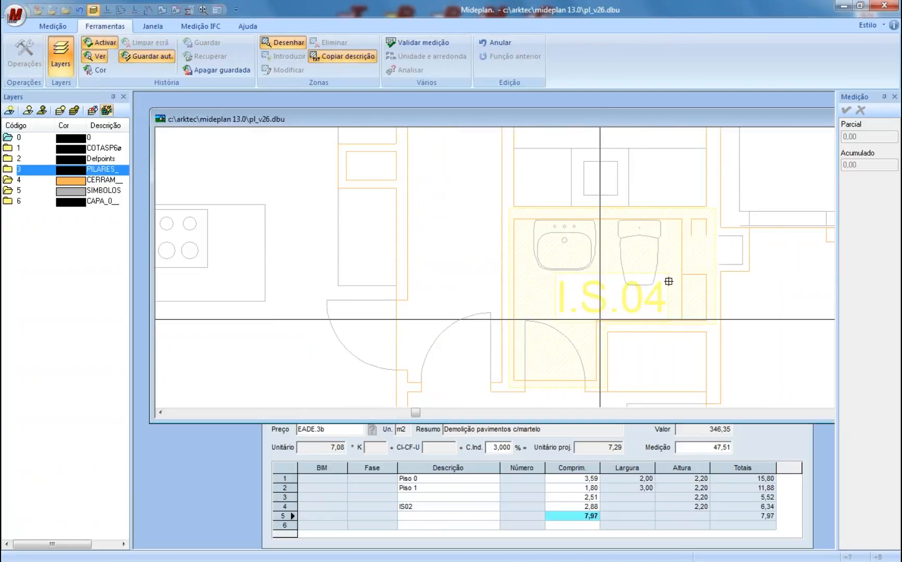
right_click(618, 305)
drag(625, 298, 525, 276)
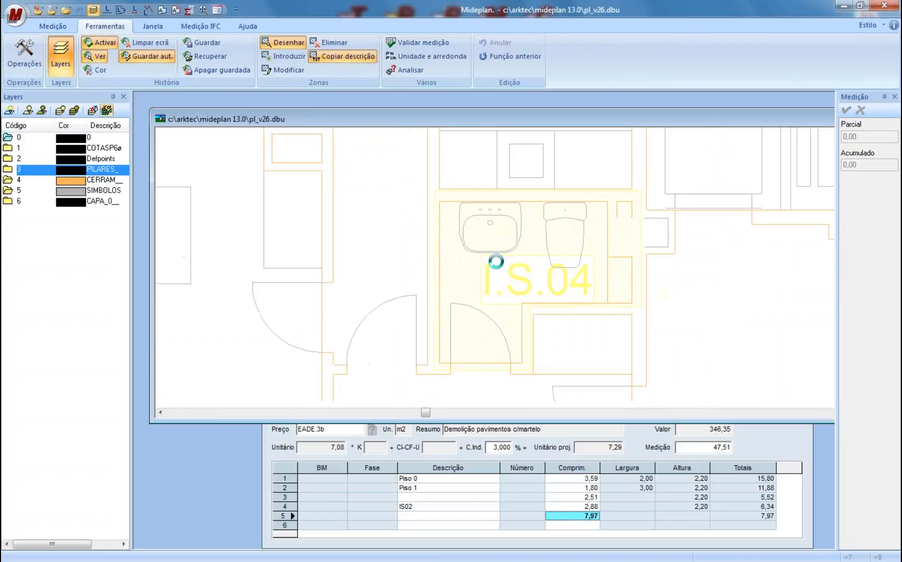
- Measure the I.S.04 bathroom outline with Área N pontos, recording a 2,37 area row
click(52, 26)
click(141, 57)
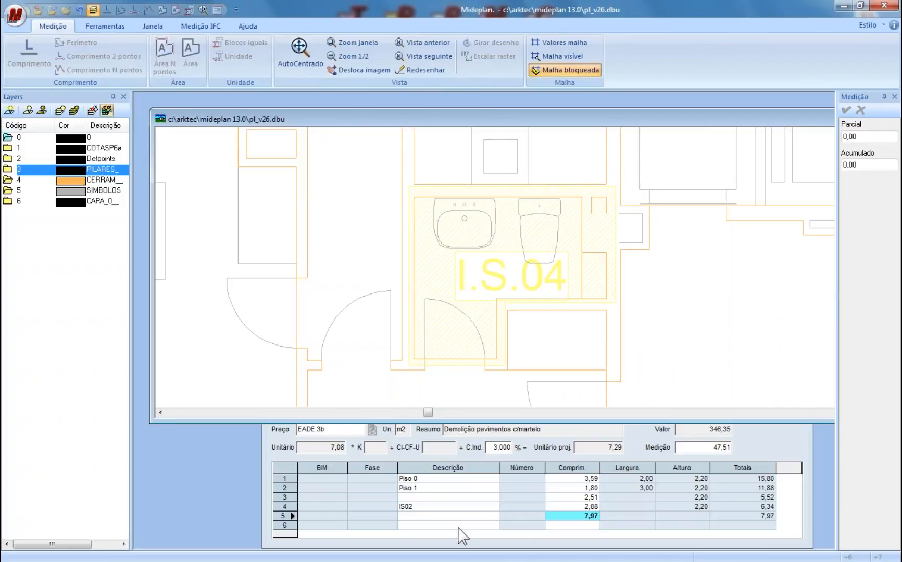
click(563, 525)
click(166, 52)
click(413, 197)
click(582, 197)
click(581, 298)
click(496, 298)
click(496, 358)
click(413, 358)
click(409, 193)
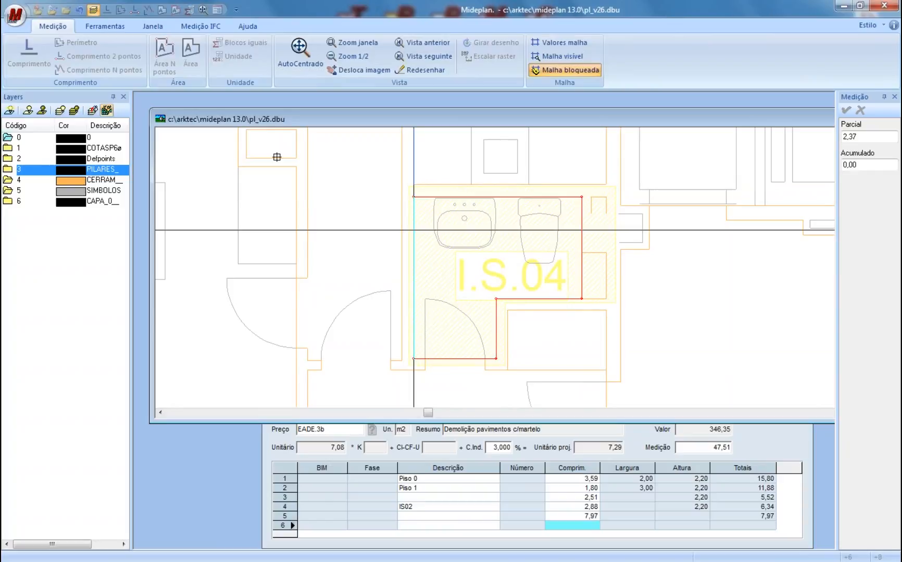
click(542, 264)
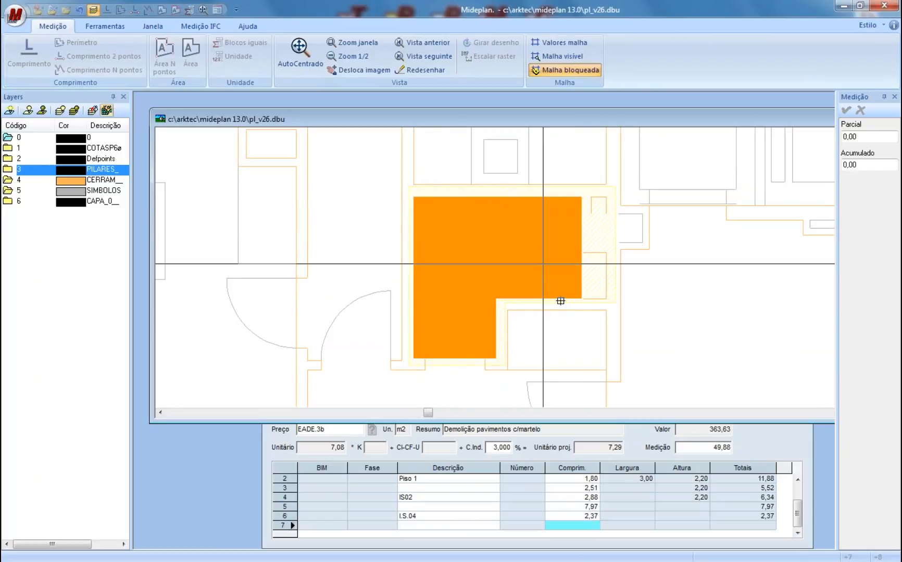
drag(562, 303, 546, 284)
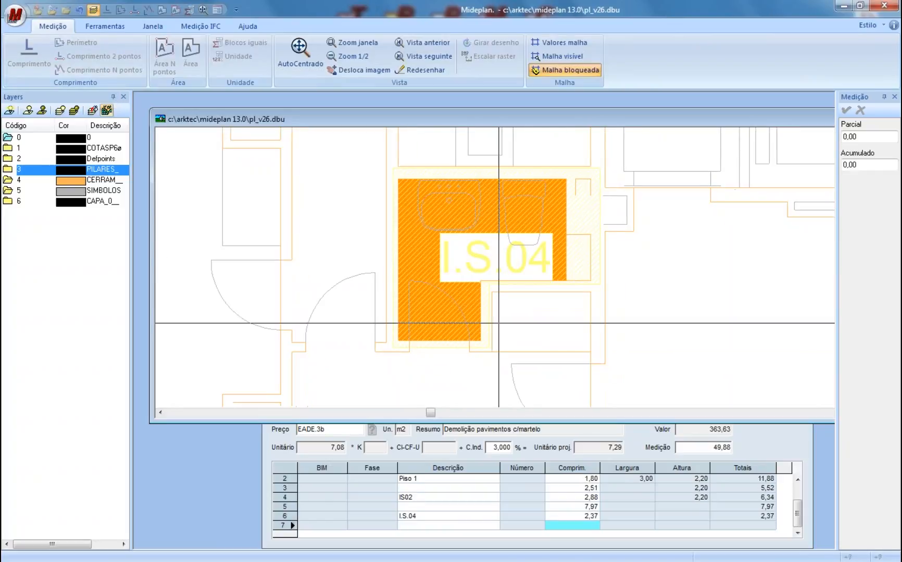
- Bring the budget window forward and select the new I.S.04 row's description
click(585, 519)
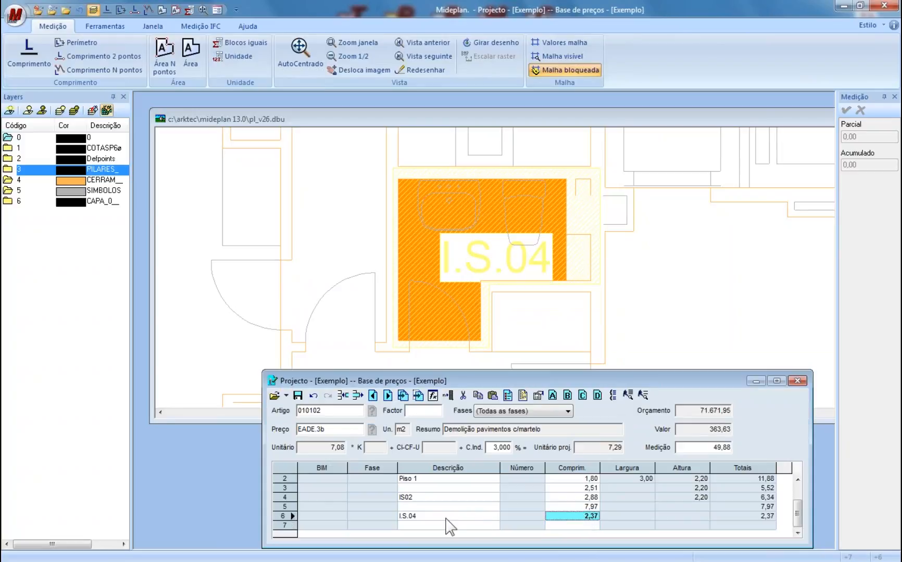
click(444, 517)
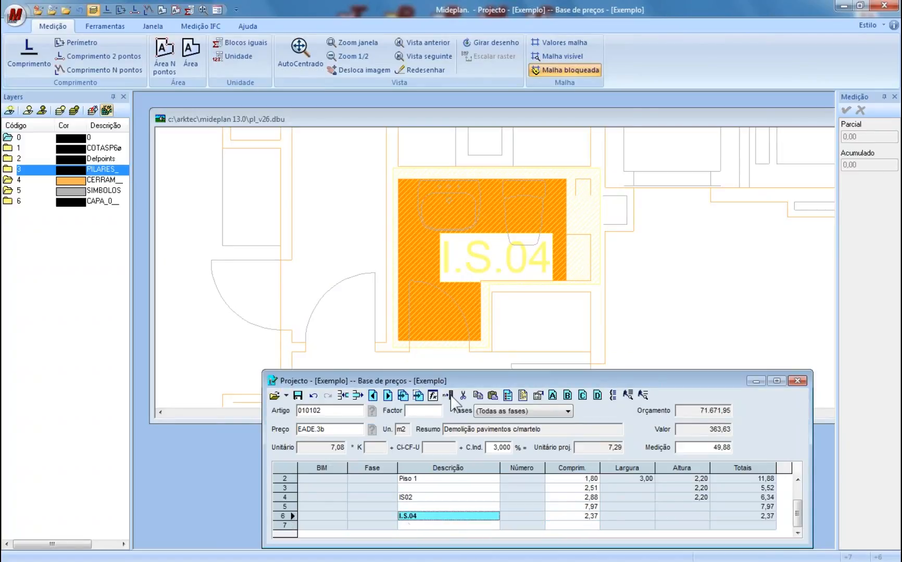
click(518, 311)
scroll(519, 316, down, 5)
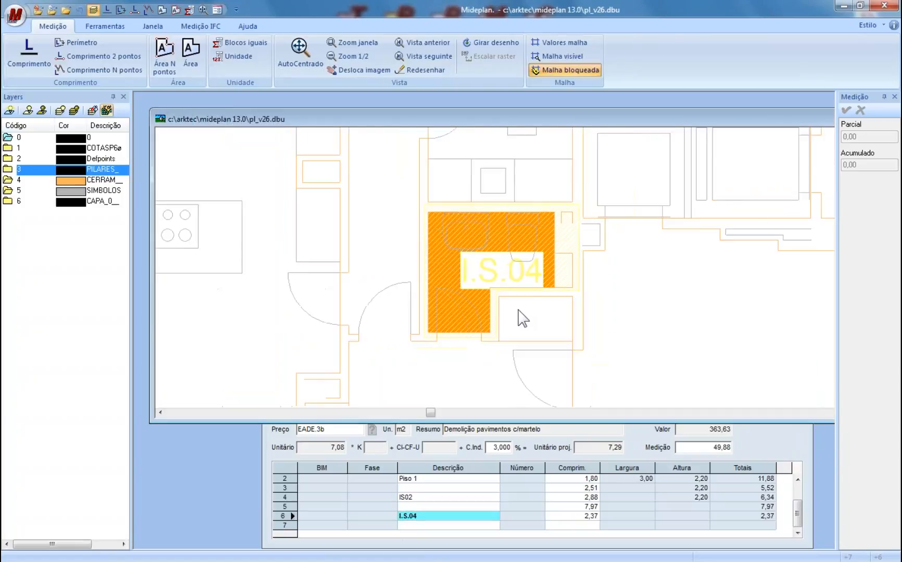
scroll(485, 306, up, 2)
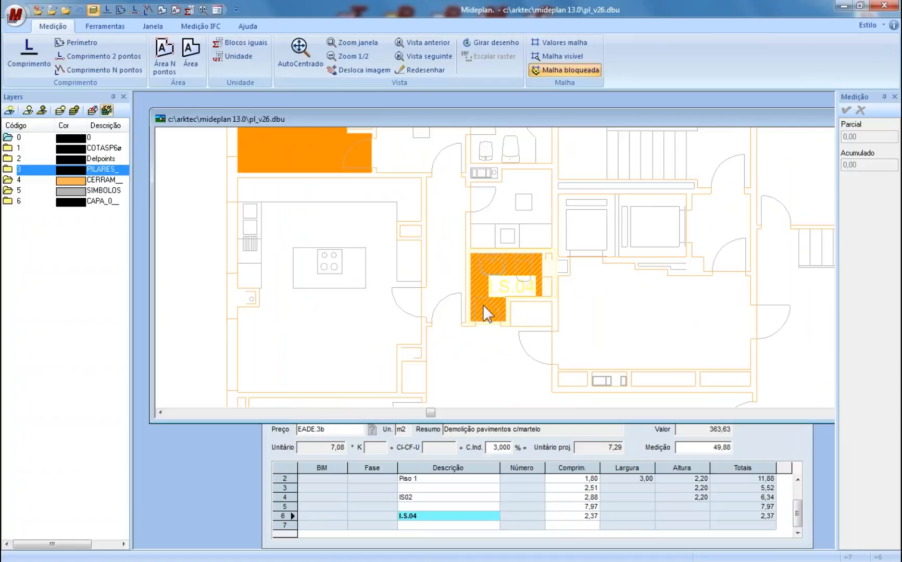
click(372, 470)
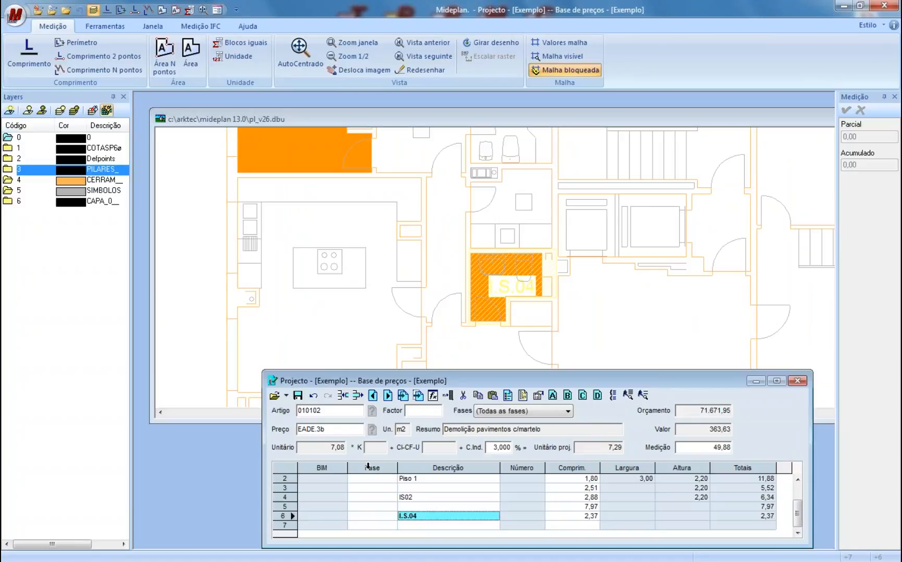
- Fill the phase cells of rows 2–5 with A, A, A, B and enter a person's name in row 6
click(372, 479)
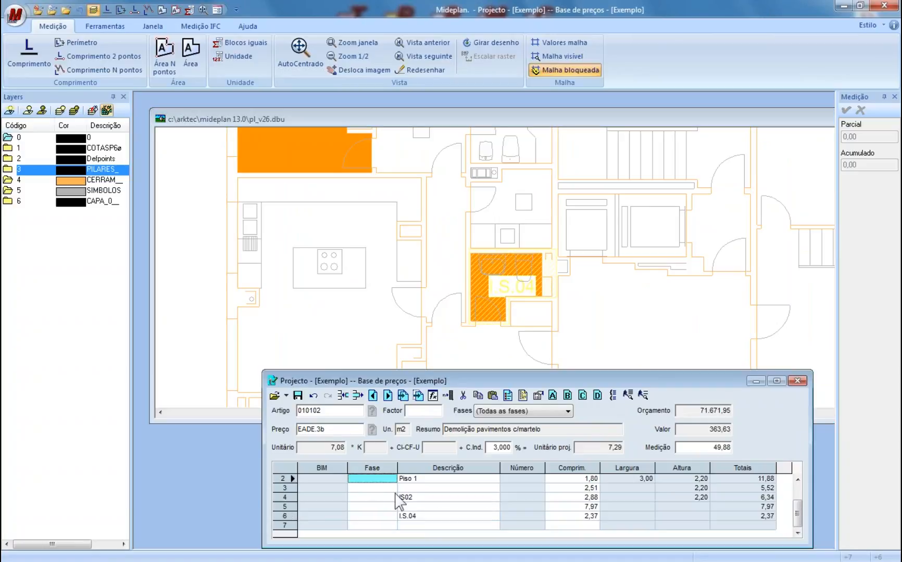
text(A)
key(Return)
text(A)
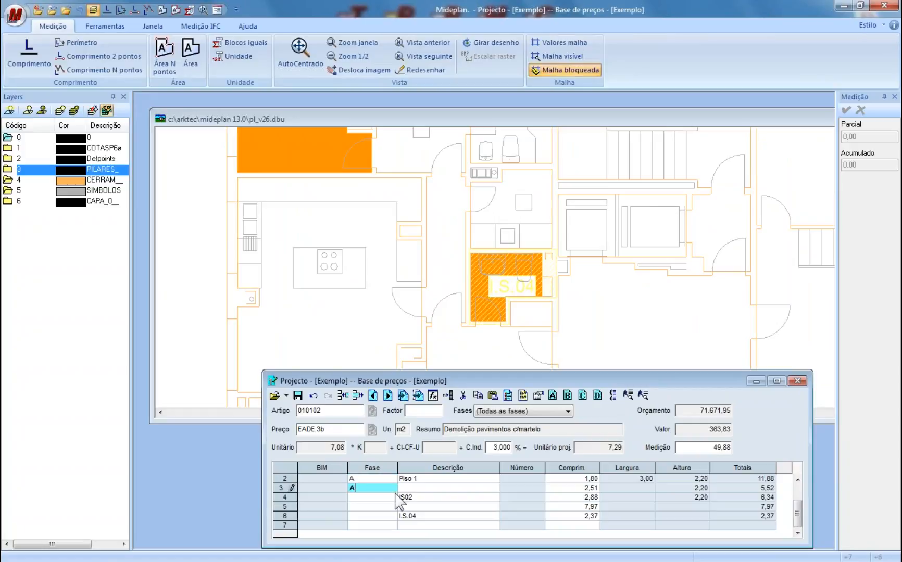
key(Return)
text(A)
key(Return)
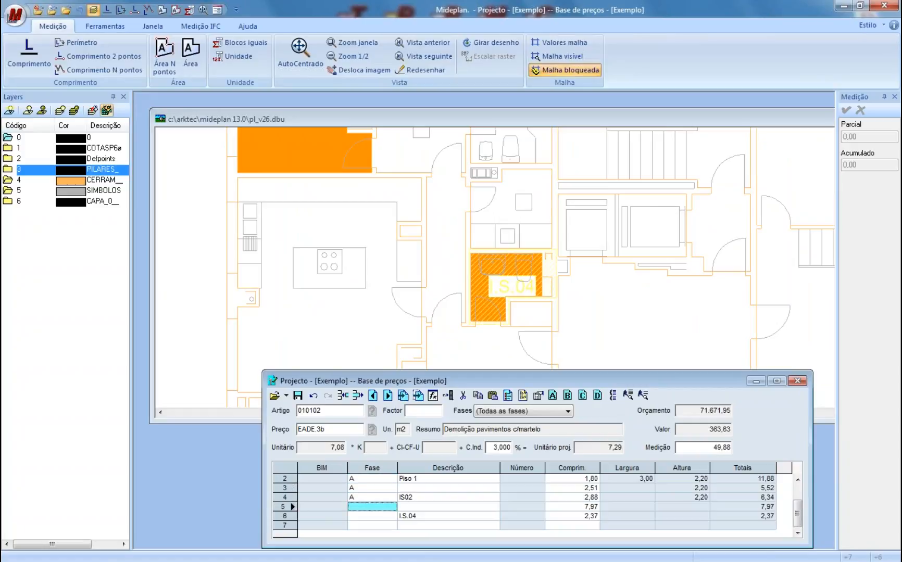
text(B)
key(Return)
text(Joao)
key(Tab)
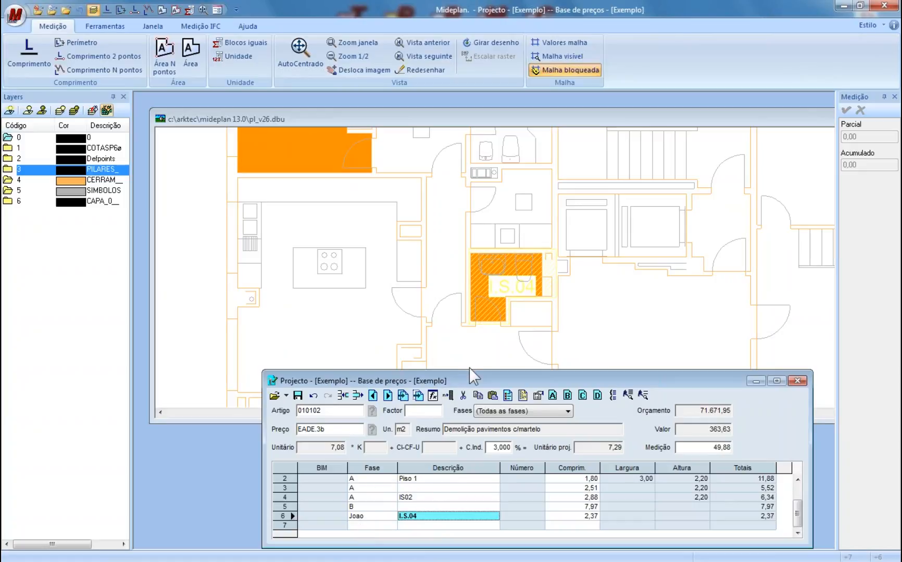
- Enlarge the budget window and select row 6's 2,37 length cell for I.S.04
drag(472, 369, 472, 356)
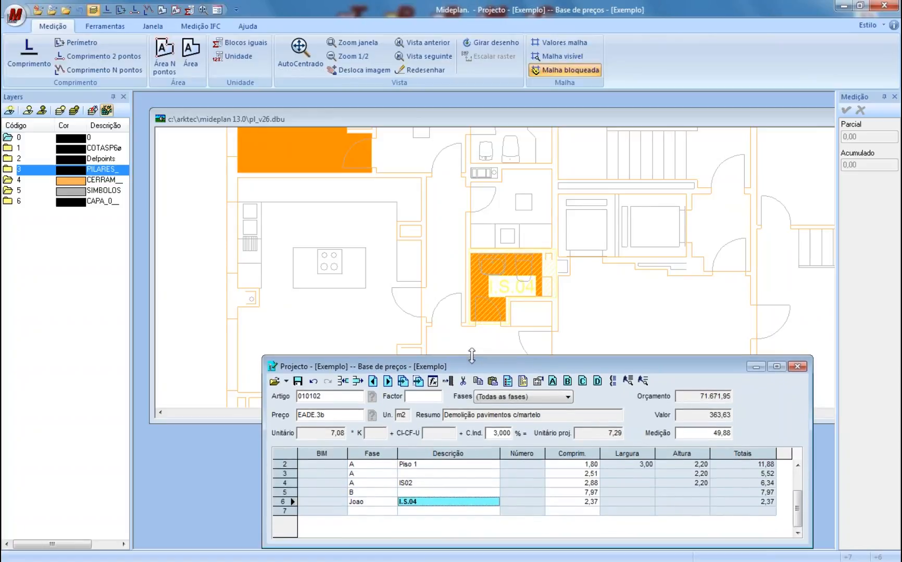
click(368, 482)
click(367, 473)
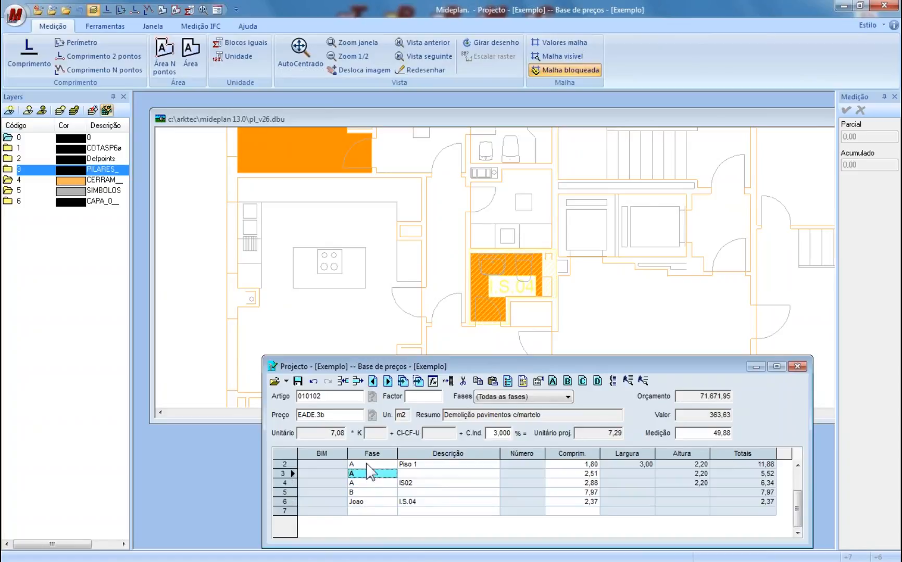
click(367, 463)
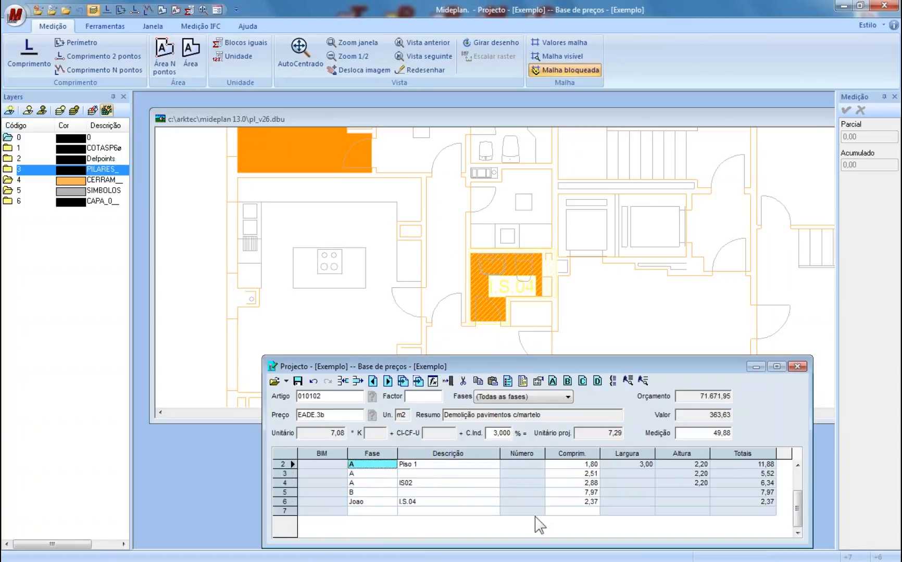
click(555, 502)
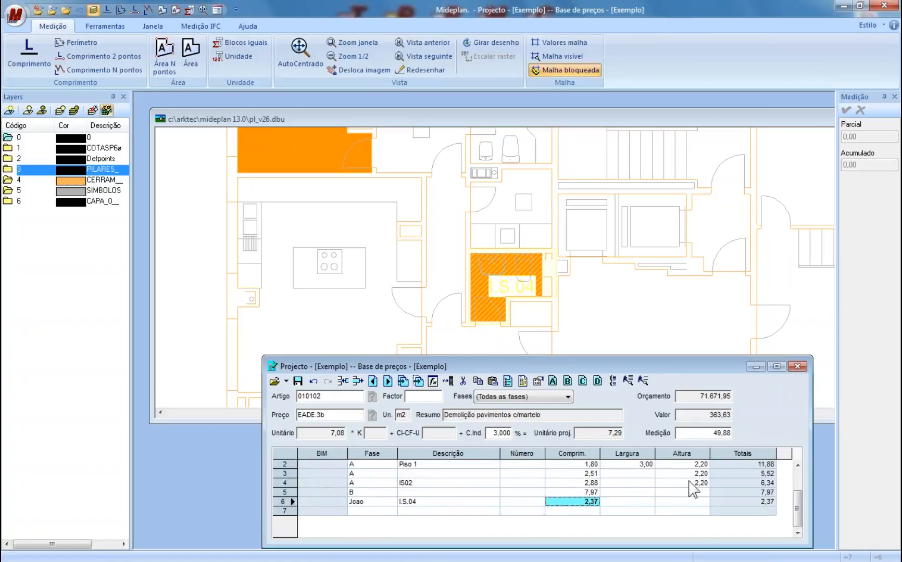
- Open the formula base and add a new empty formula entry
click(434, 381)
click(349, 370)
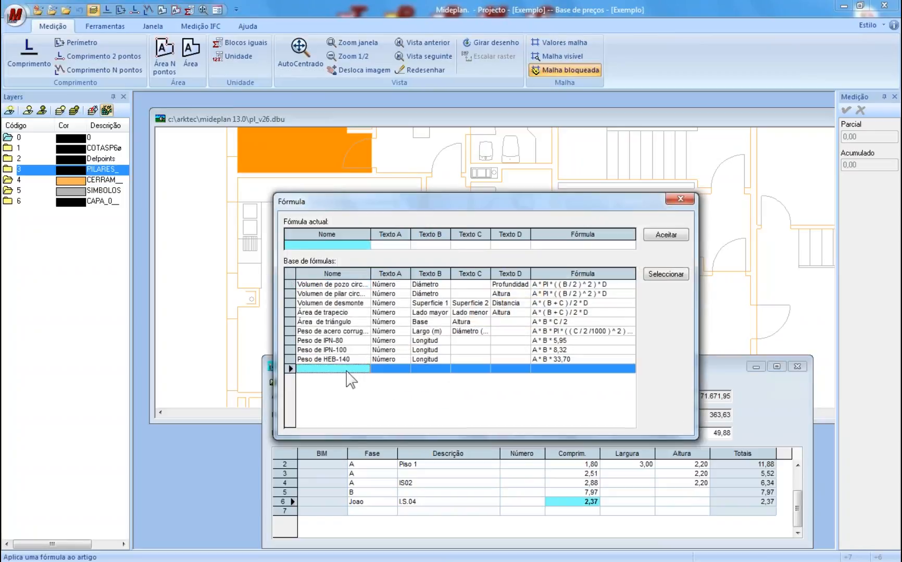
click(397, 369)
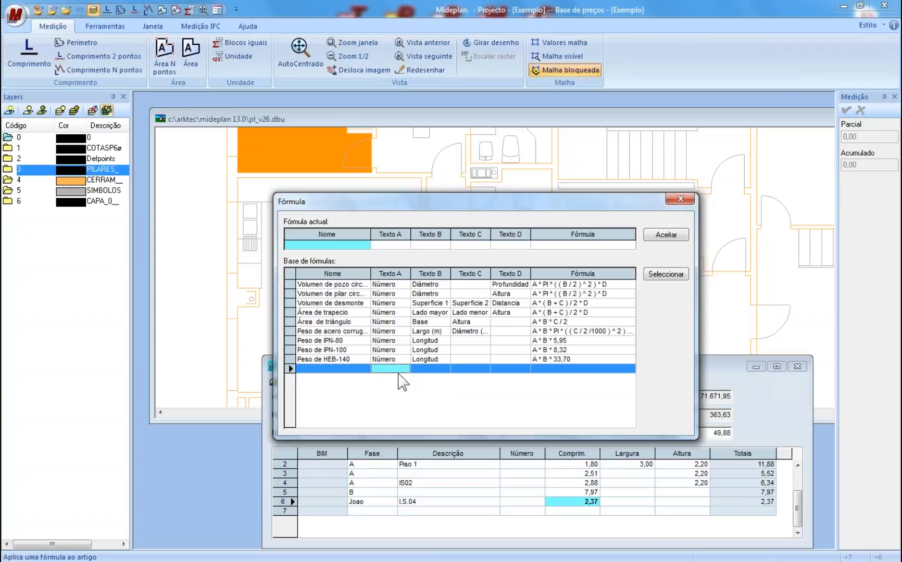
click(429, 371)
click(471, 370)
click(519, 371)
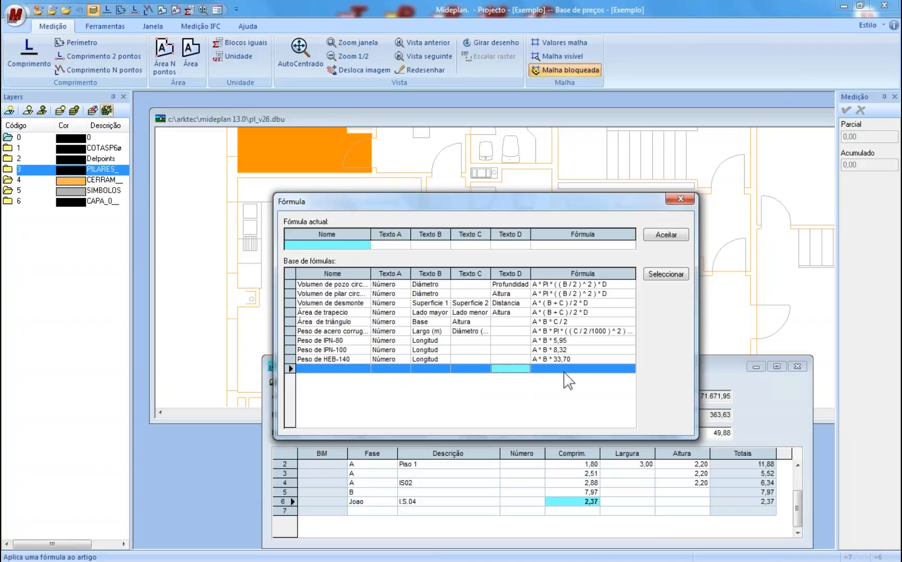
click(564, 371)
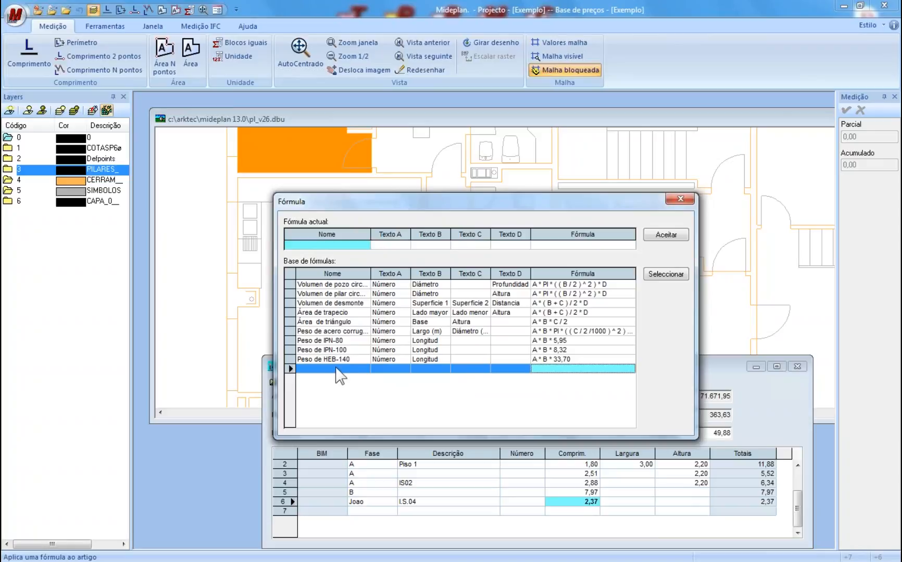
click(322, 372)
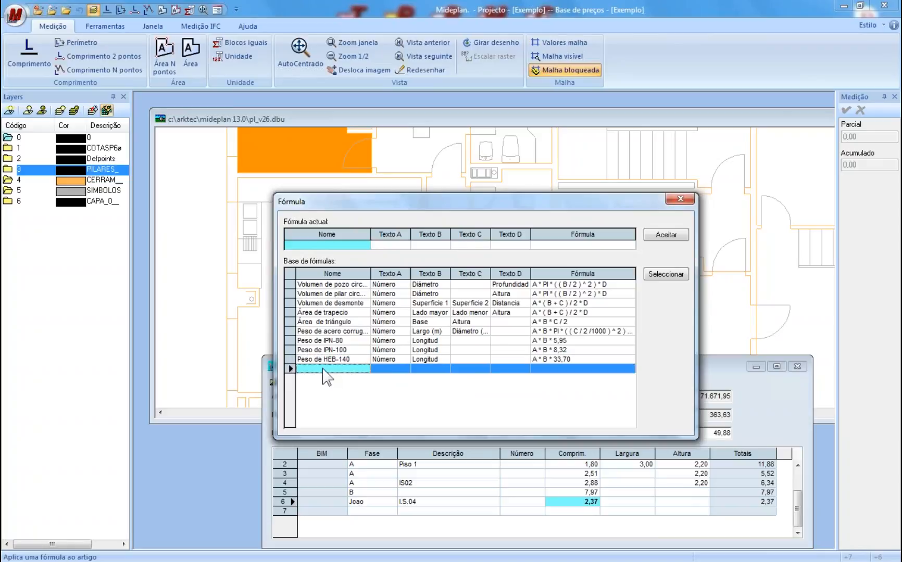
- Name the entry Volume Esc Sapata with parameters núm., Comp., Larg. and Altura
text(Volume Esc Sapata)
key(Tab)
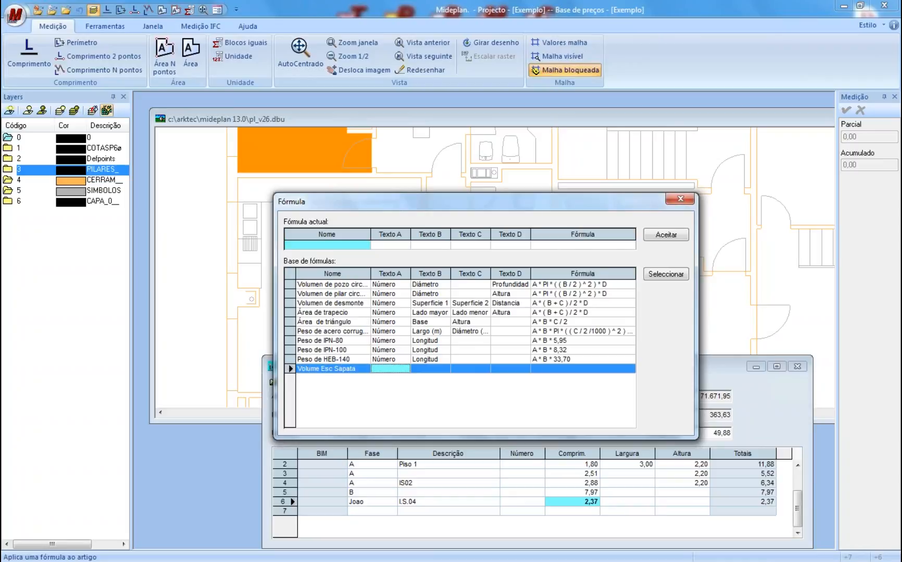
text(núm.)
key(Tab)
text(Comp.)
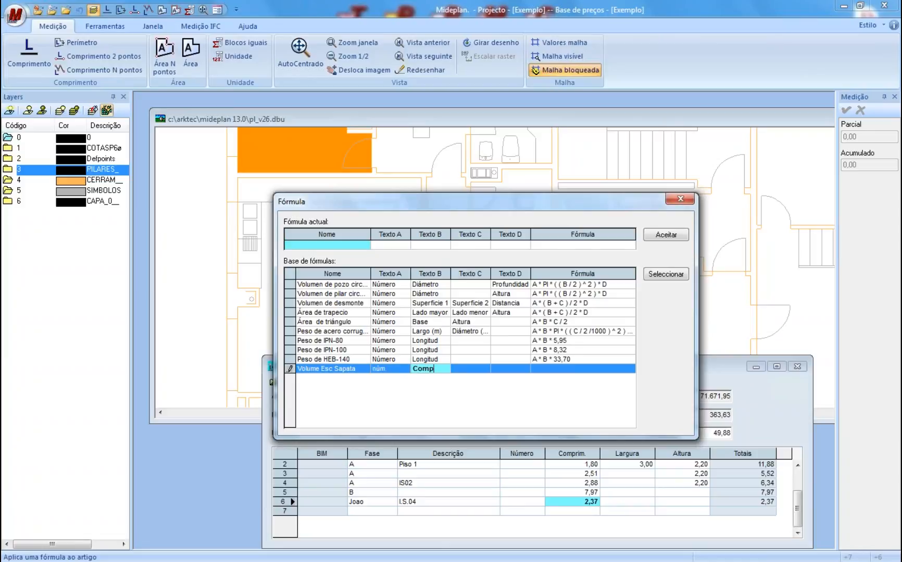
key(Tab)
text(Larg.)
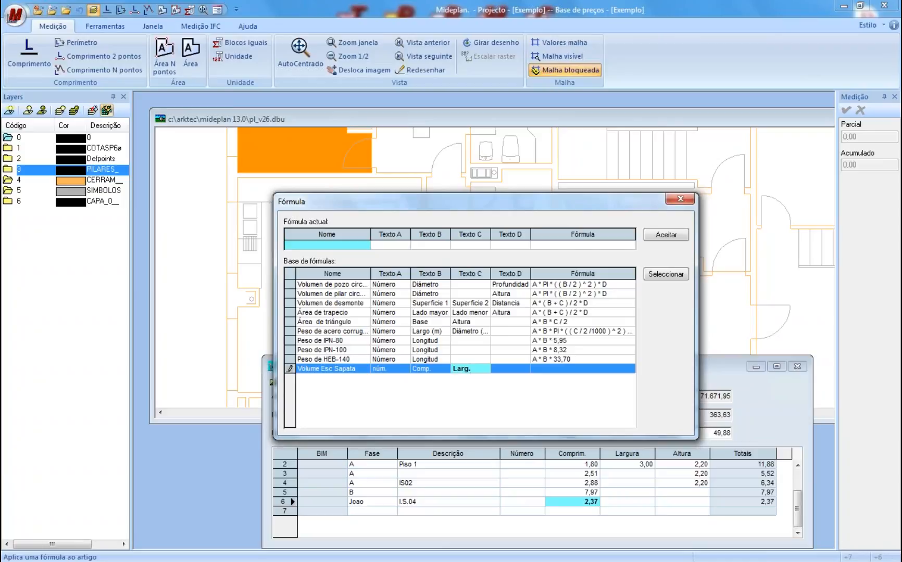
key(Tab)
text(altura)
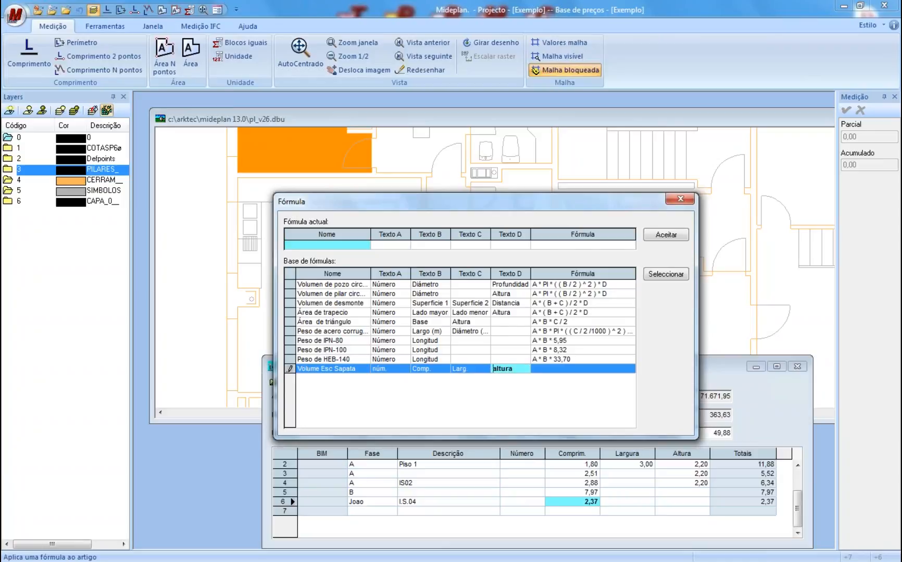
key(Delete)
text(Altur)
key(Tab)
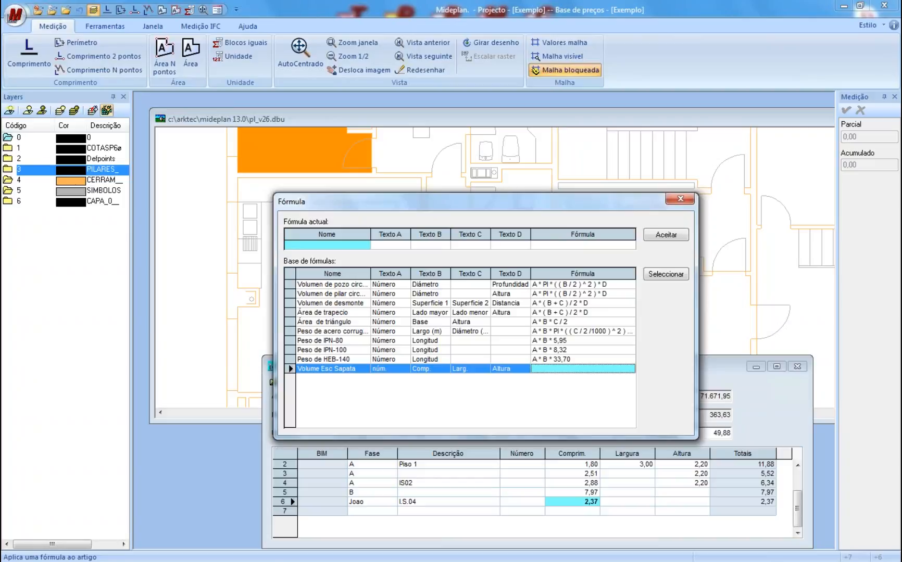
- Enter (A*B*C*D)*1,2+(A*B*C)*1 as the Volume Esc Sapata formula and close the formula base
text(A*B*C*)
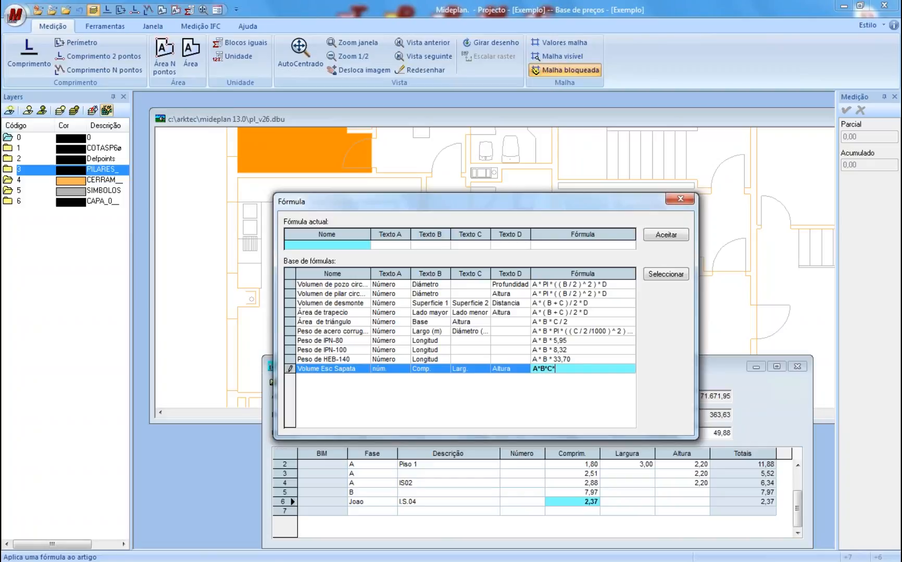
text(D))
key(Left)
key(Home)
text(()
key(End)
text(*1,2+)
text(A*B*)
text(C))
key(Left)
key(Left)
key(Left)
key(Left)
key(Left)
key(Left)
text(()
key(End)
text(*1)
key(Return)
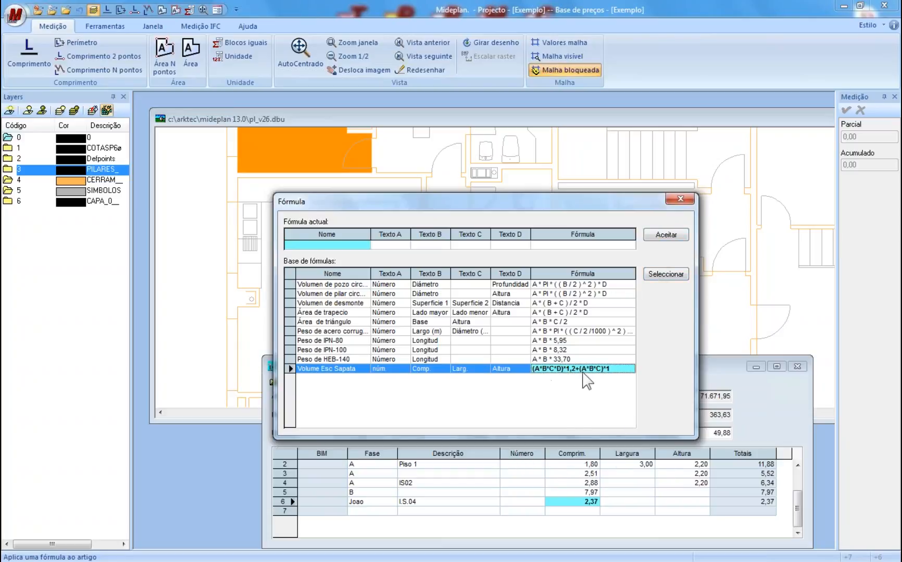
click(683, 201)
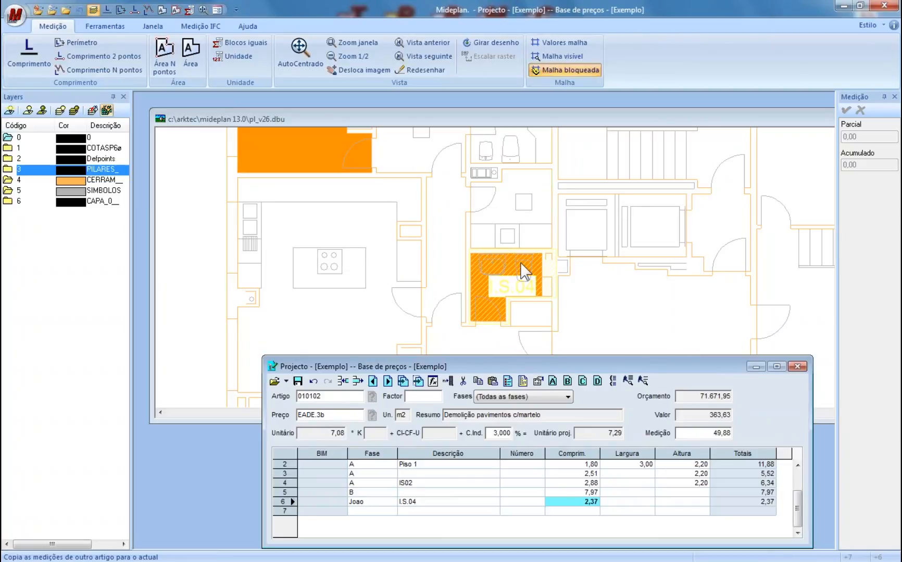
- Save the current article, then load article 030101 Painel Azulejo 11x11 c/ relevo by searching 'reve'
click(585, 511)
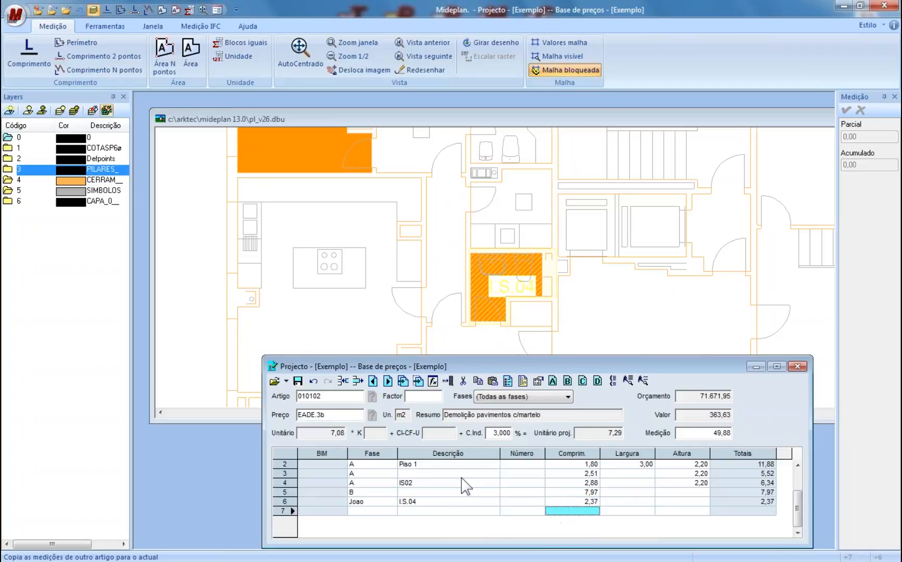
click(297, 384)
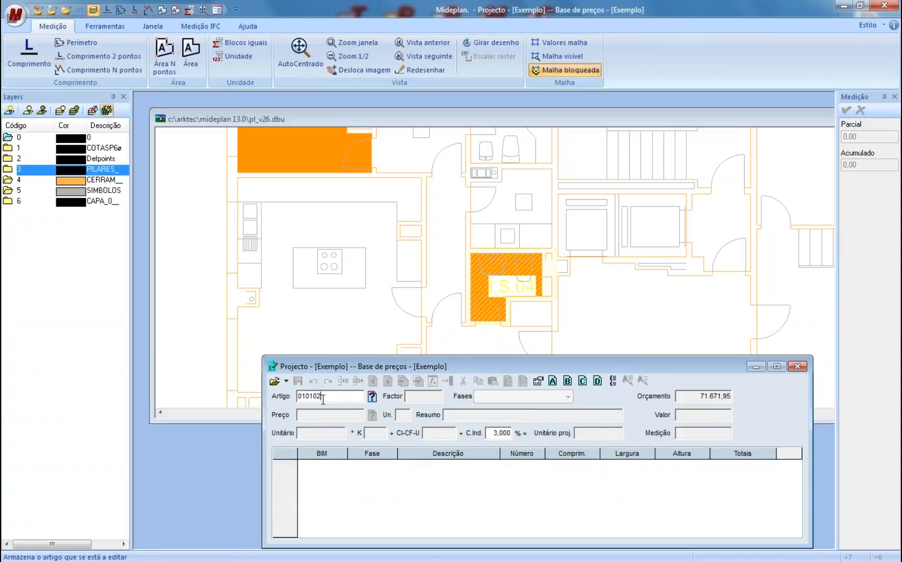
key(Delete)
click(372, 397)
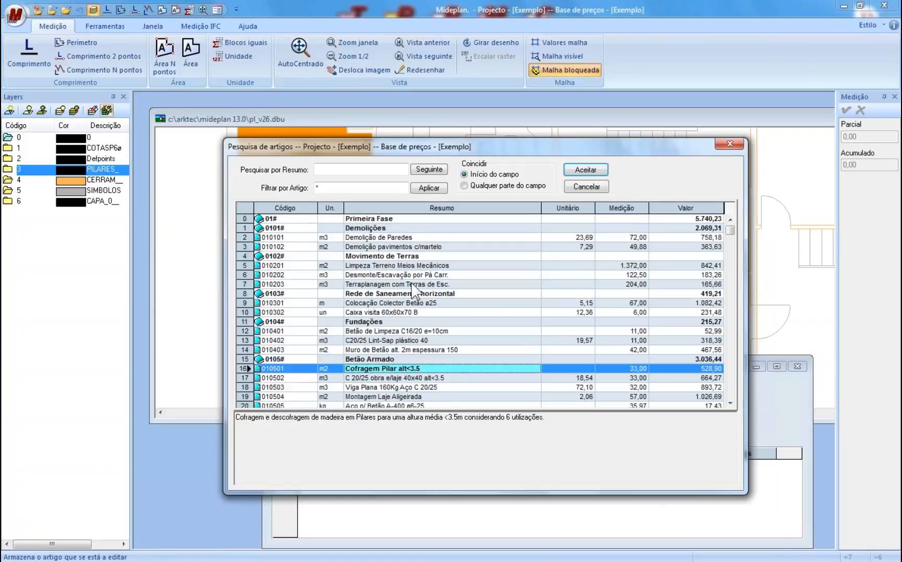
text(reve)
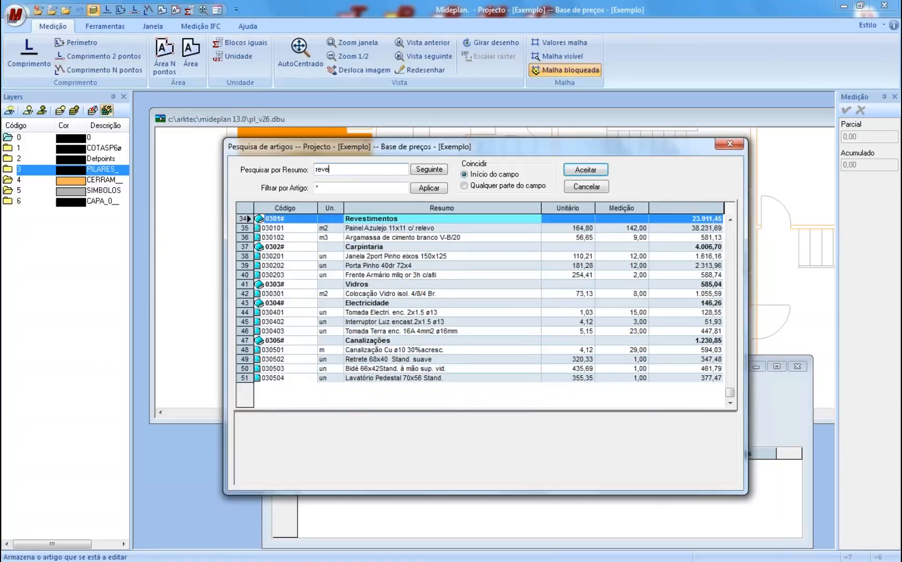
click(380, 229)
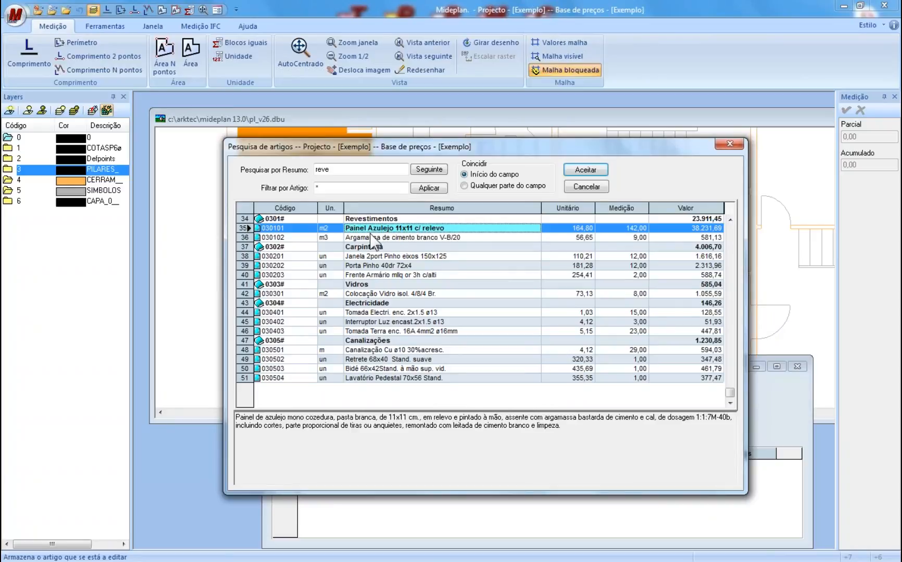
click(579, 172)
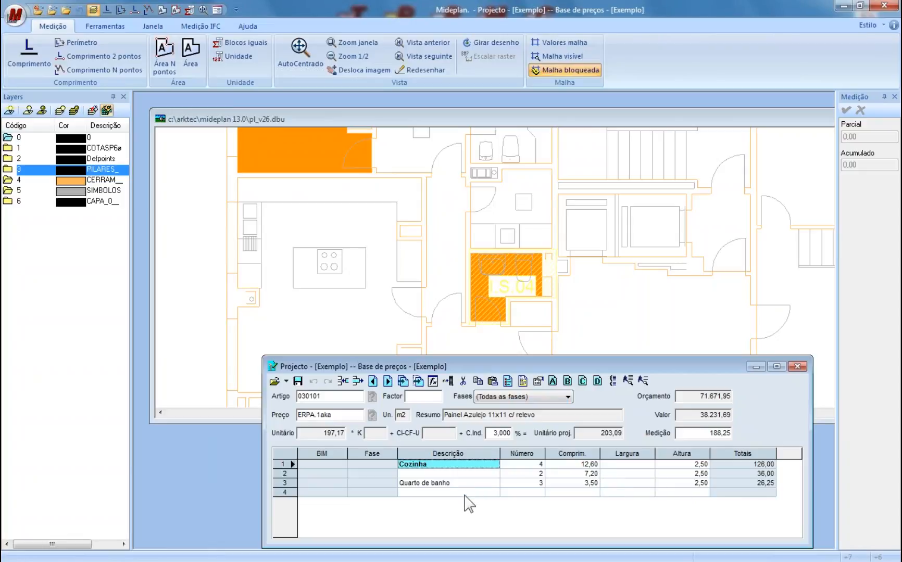
- Start Copiar medições with 010102 Demolição pavimentos c/martelo as the source article
click(494, 492)
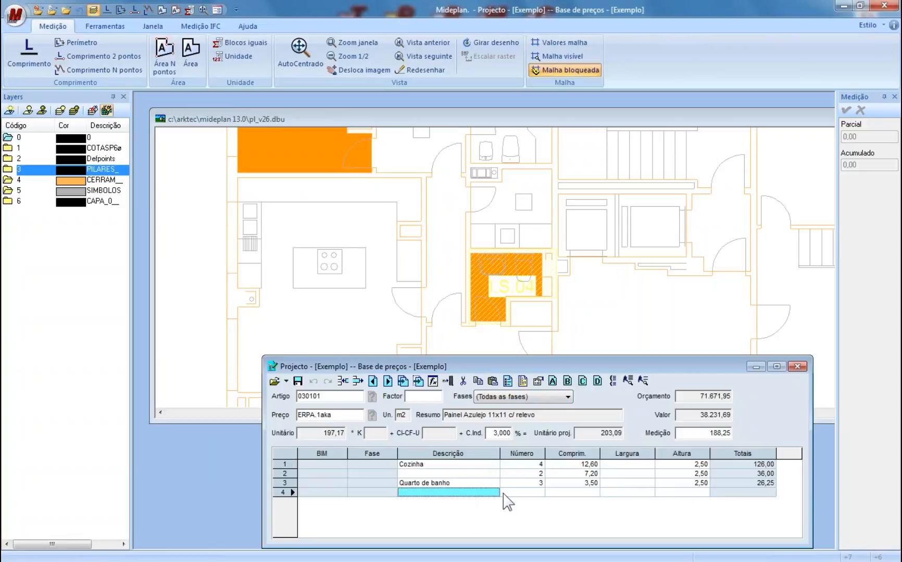
click(401, 383)
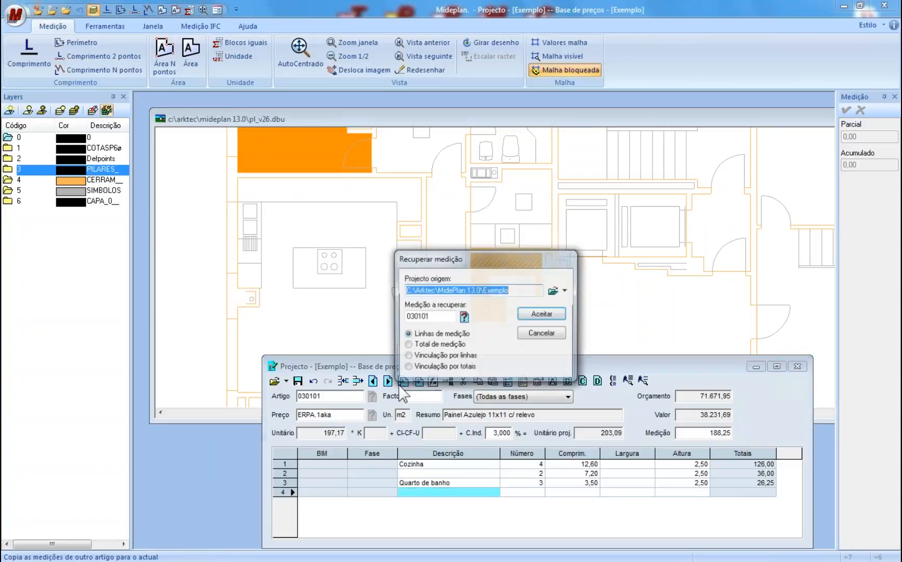
key(Delete)
click(463, 316)
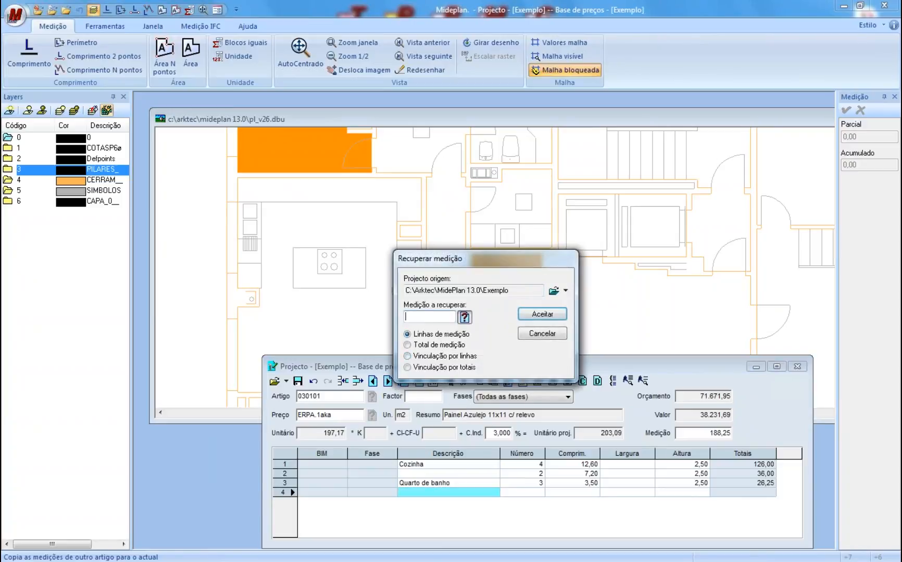
click(387, 247)
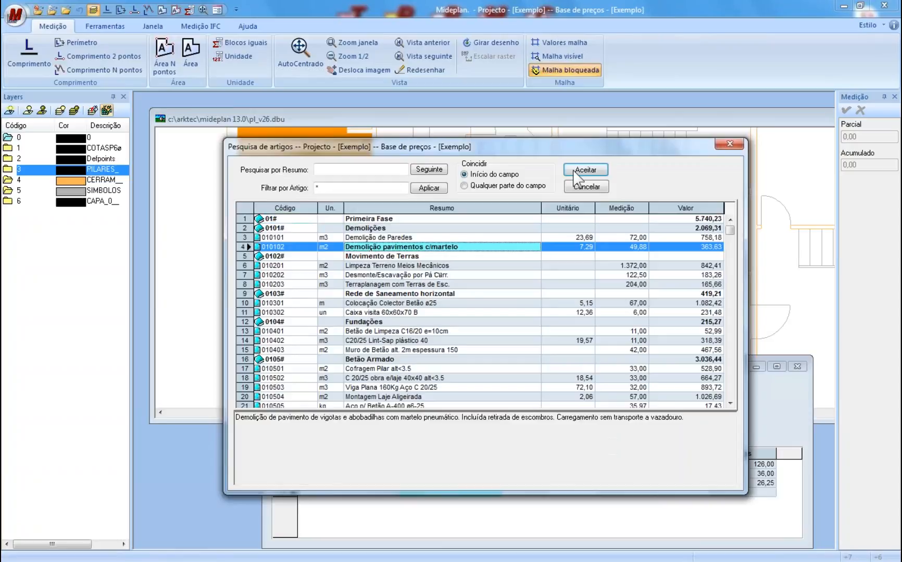
click(581, 172)
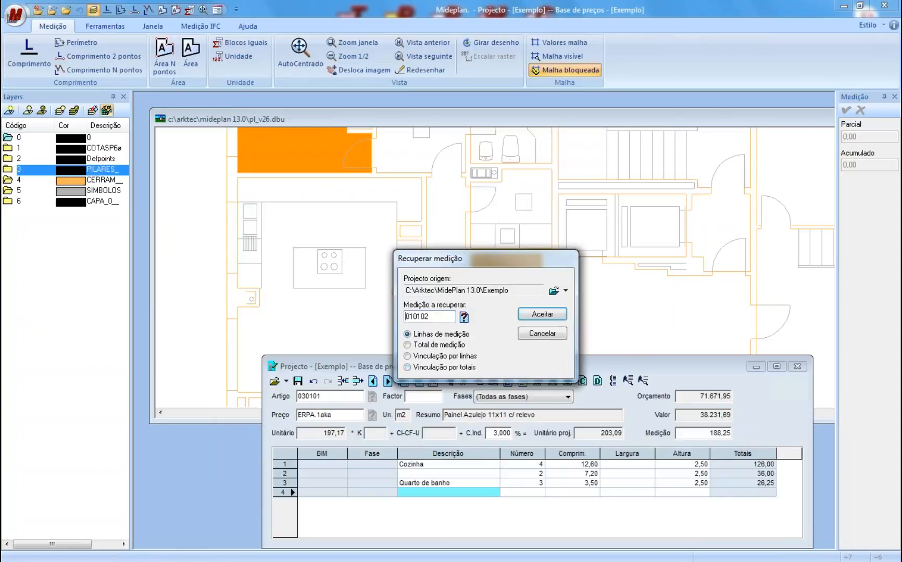
- Copy 010102's individual measurement lines into 030101, raising its total to 238,13
click(445, 345)
click(438, 357)
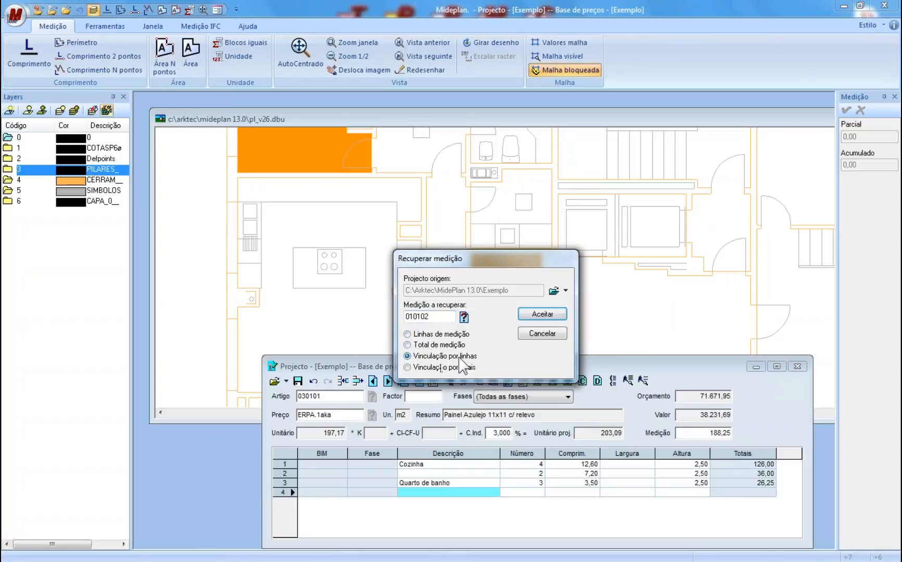
click(436, 368)
click(436, 357)
click(454, 335)
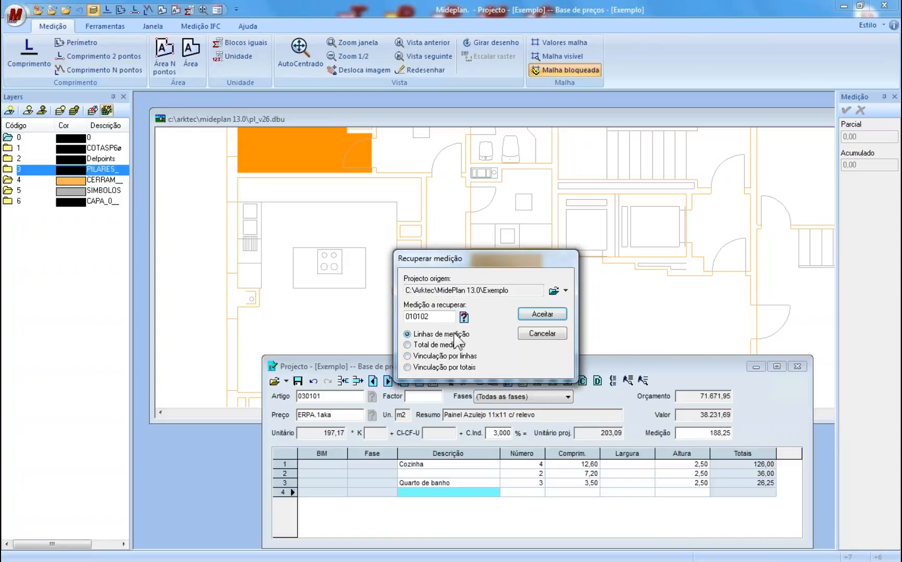
click(536, 319)
click(515, 510)
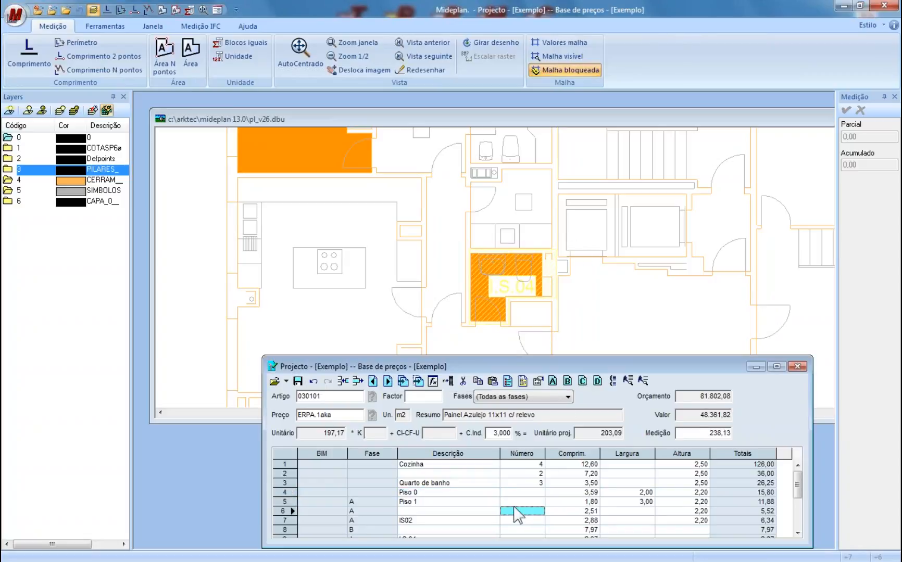
drag(798, 480, 796, 530)
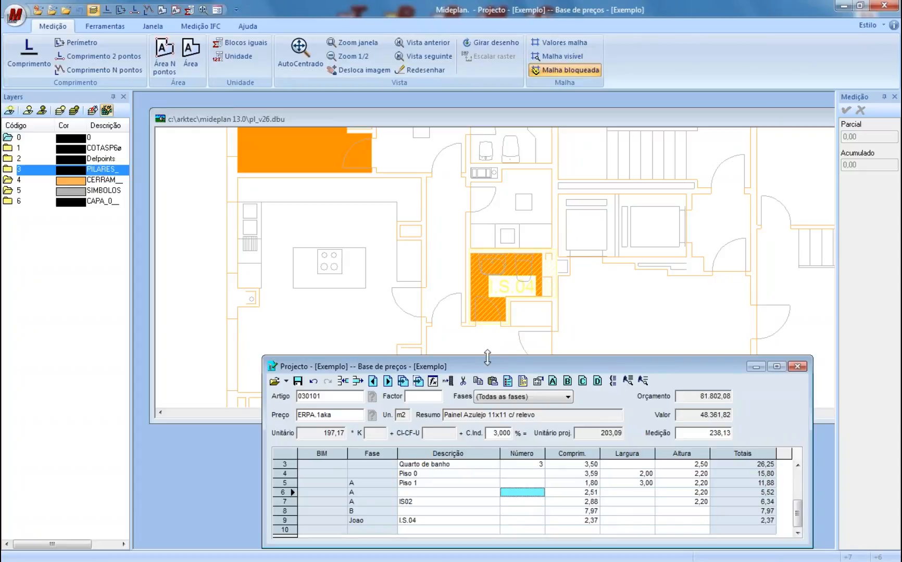
click(367, 264)
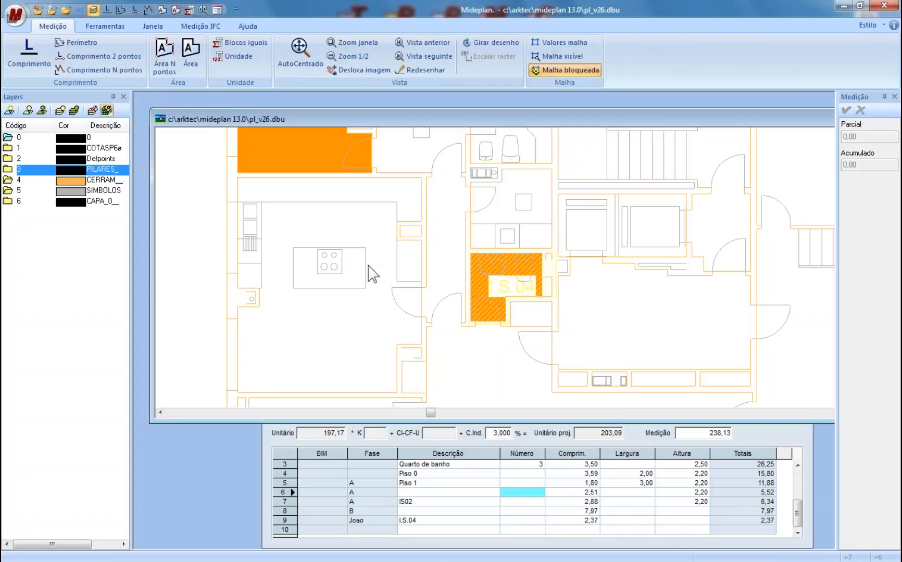
scroll(516, 271, up, 2)
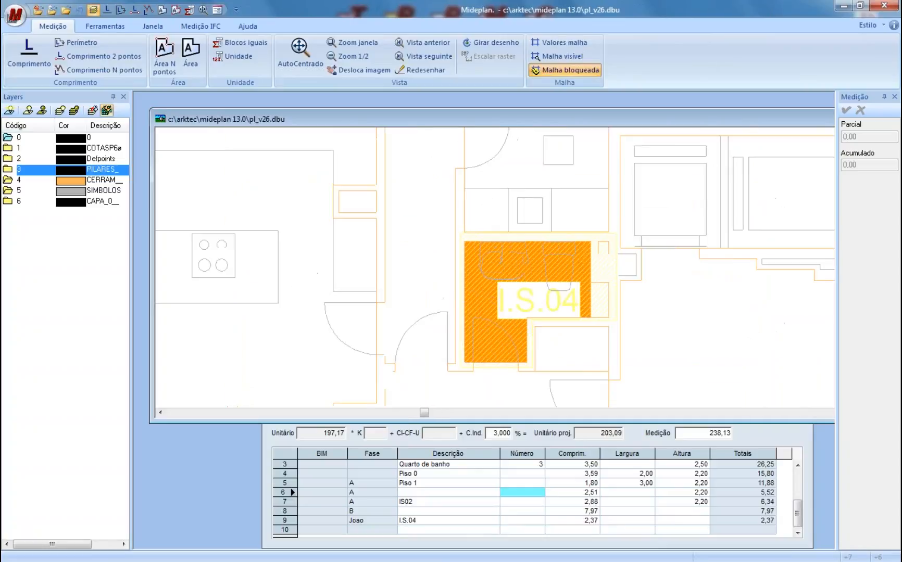
scroll(478, 279, down, 2)
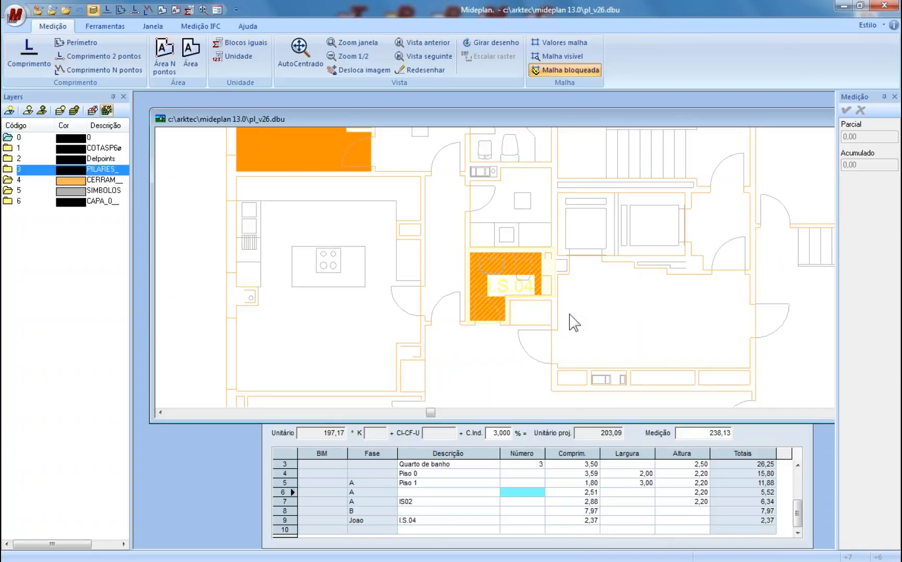
- Move the drawing window up, bring the Projecto budget window forward, and show the Ferramentas tools
drag(583, 119, 567, 106)
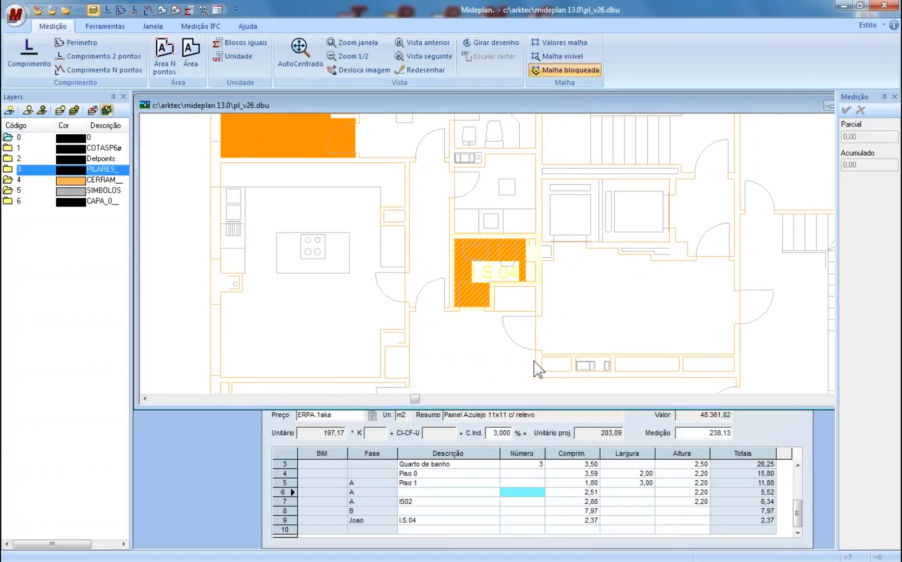
click(763, 433)
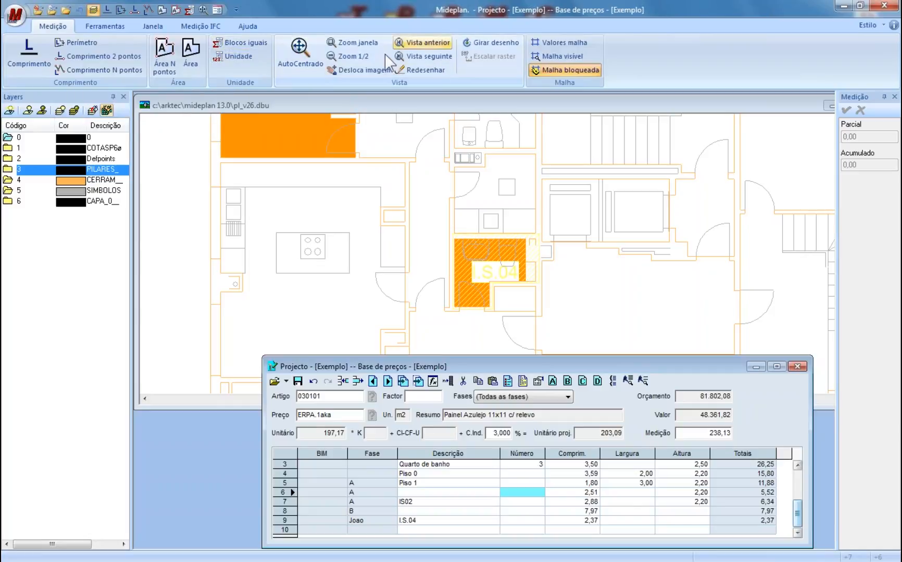
click(106, 26)
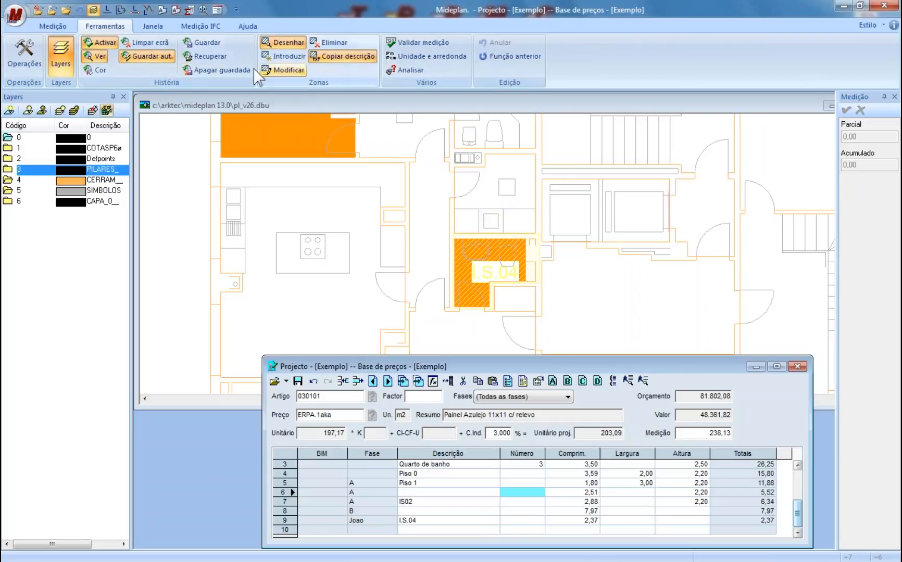
- Open the Cores da história dialog and cancel it, leaving history colours unchanged
click(99, 70)
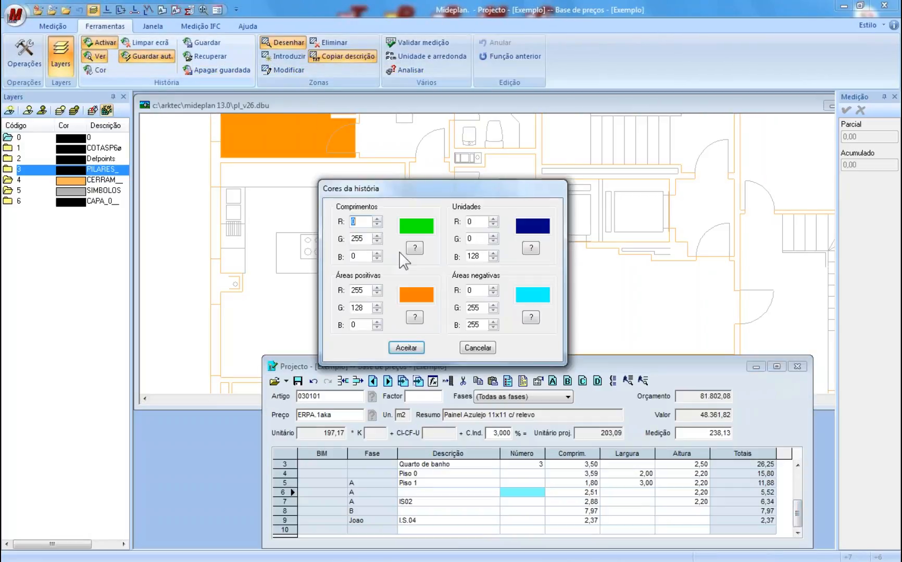
click(478, 348)
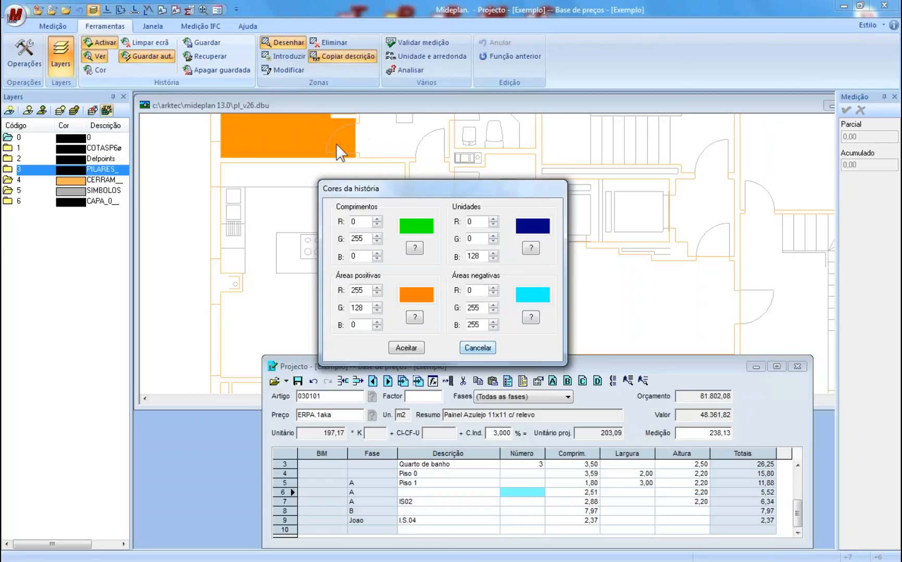
click(478, 348)
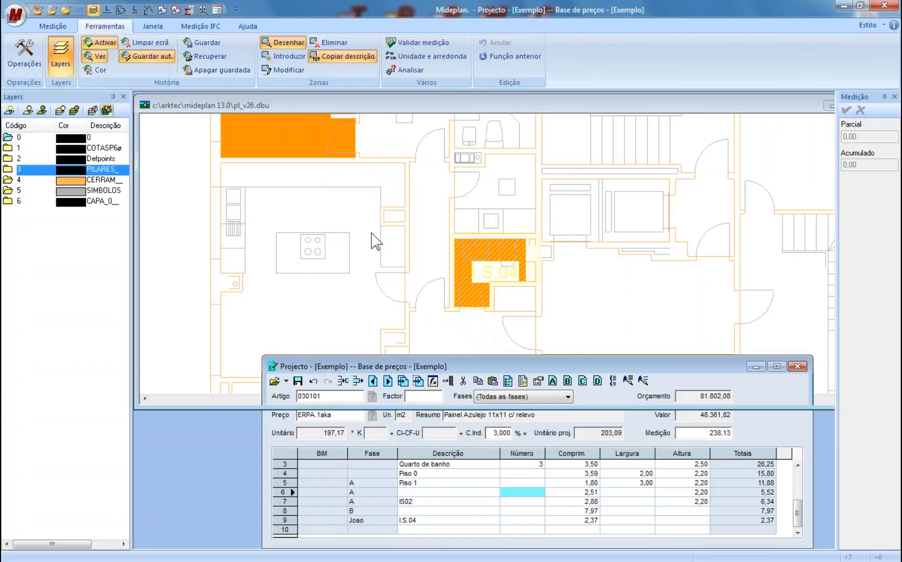
- Switch between the plan drawing and Projecto windows, then close the project budget
click(352, 217)
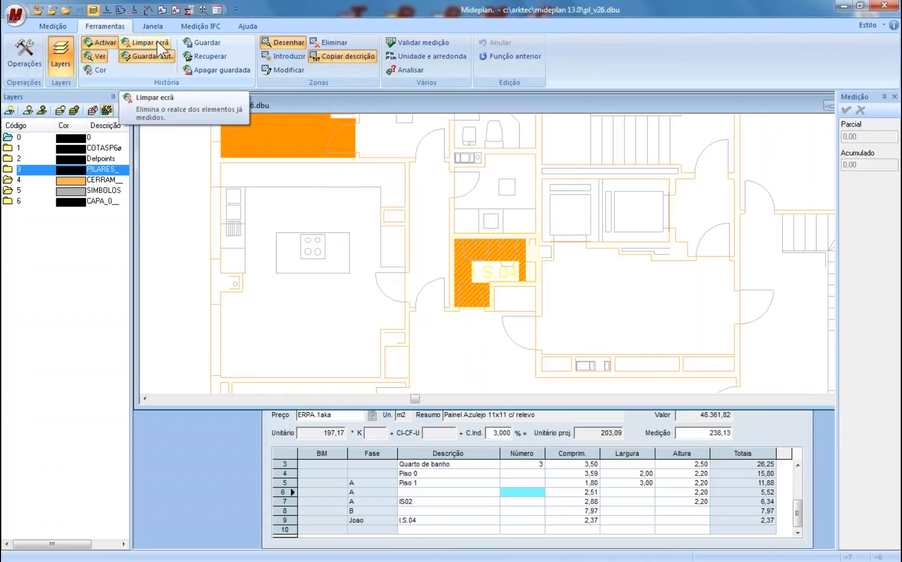
click(773, 428)
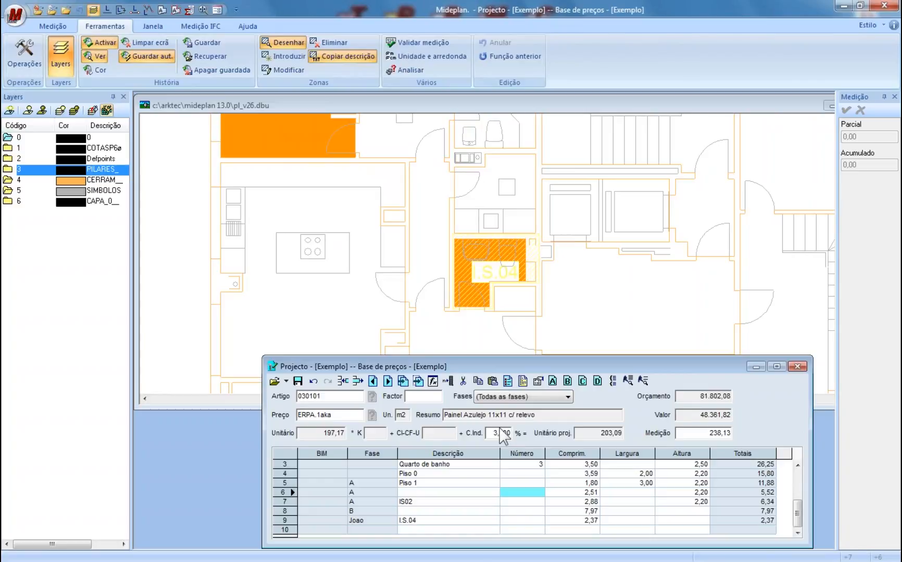
click(383, 250)
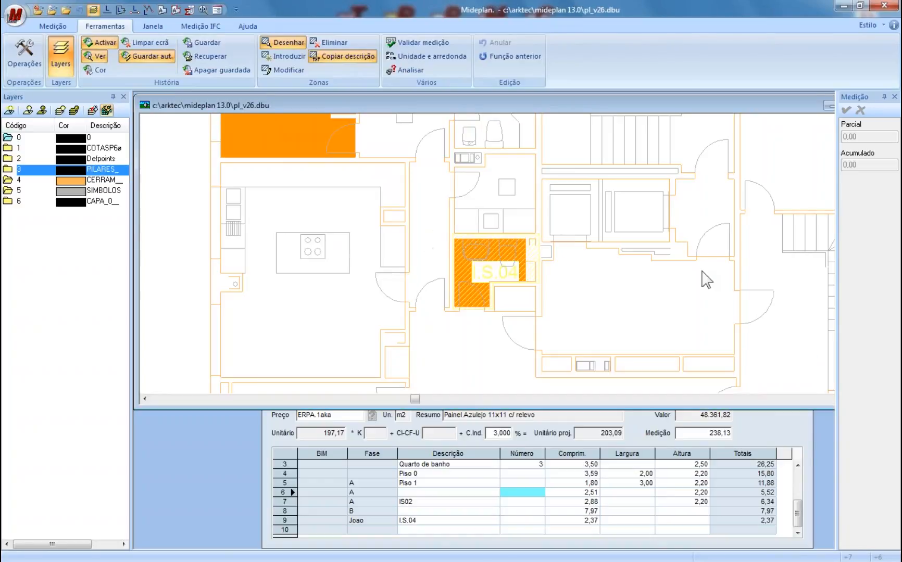
click(778, 422)
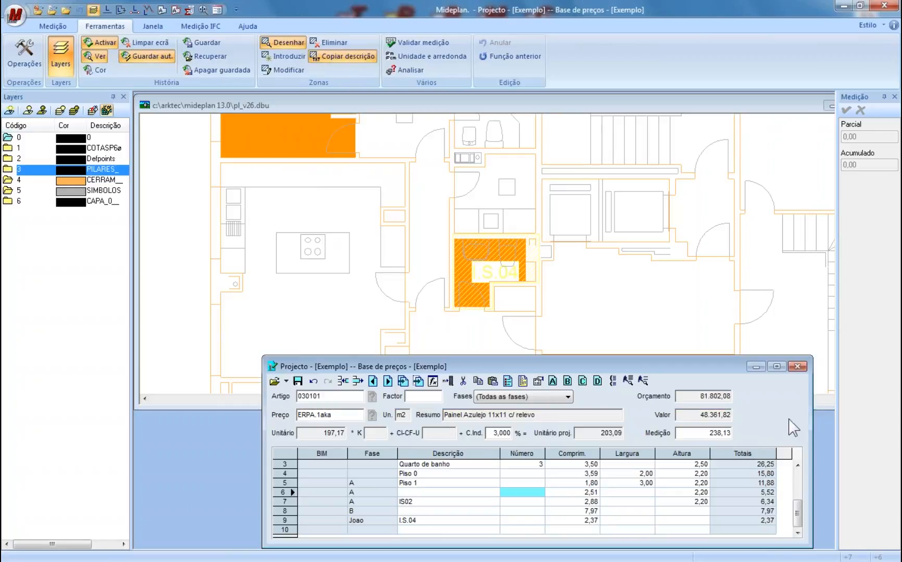
click(797, 367)
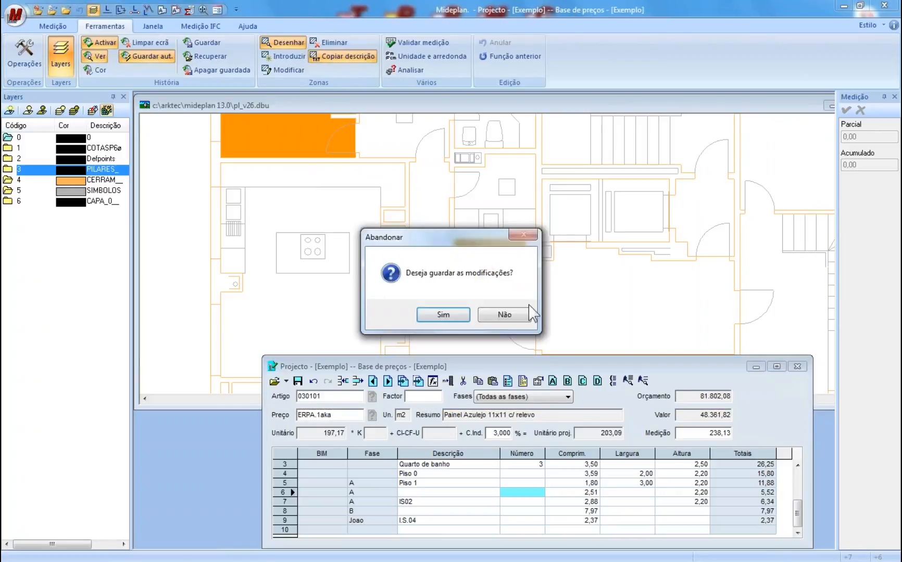
- Save the budget changes, then close the PL_V26 plan drawing and the Layers panel
click(465, 317)
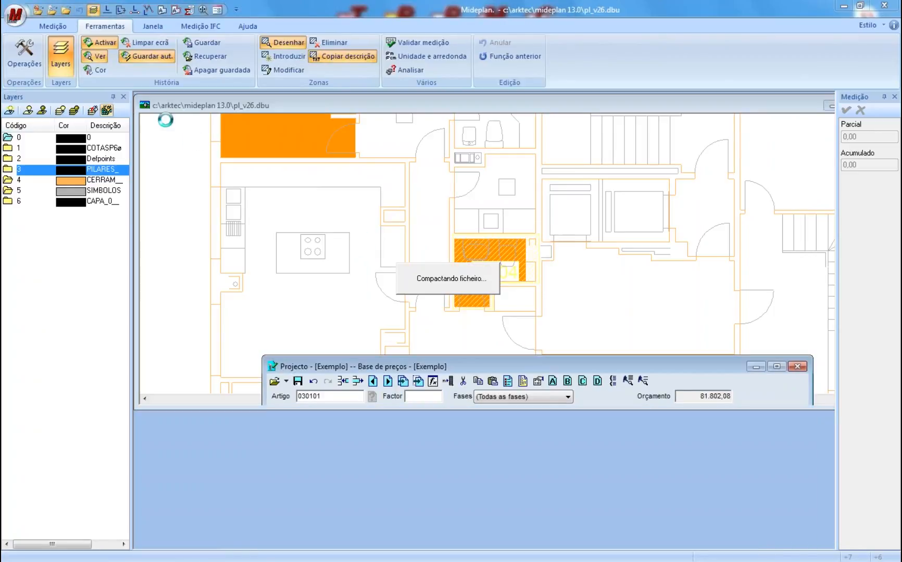
click(144, 105)
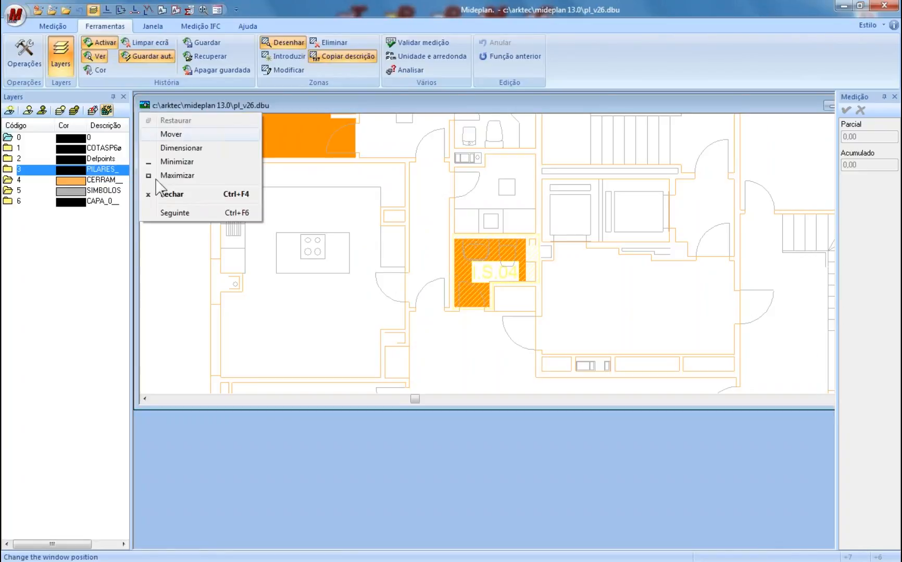
drag(776, 107, 727, 105)
click(824, 103)
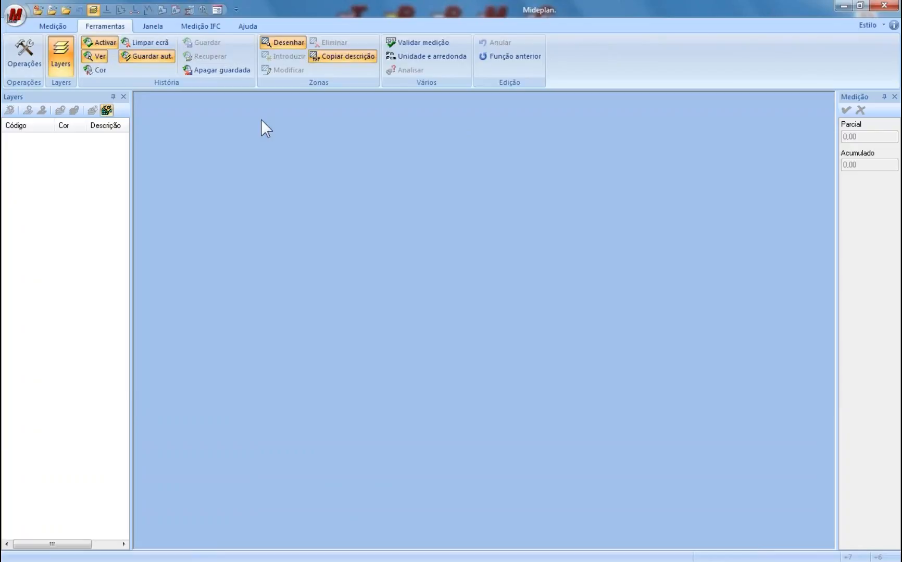
click(123, 97)
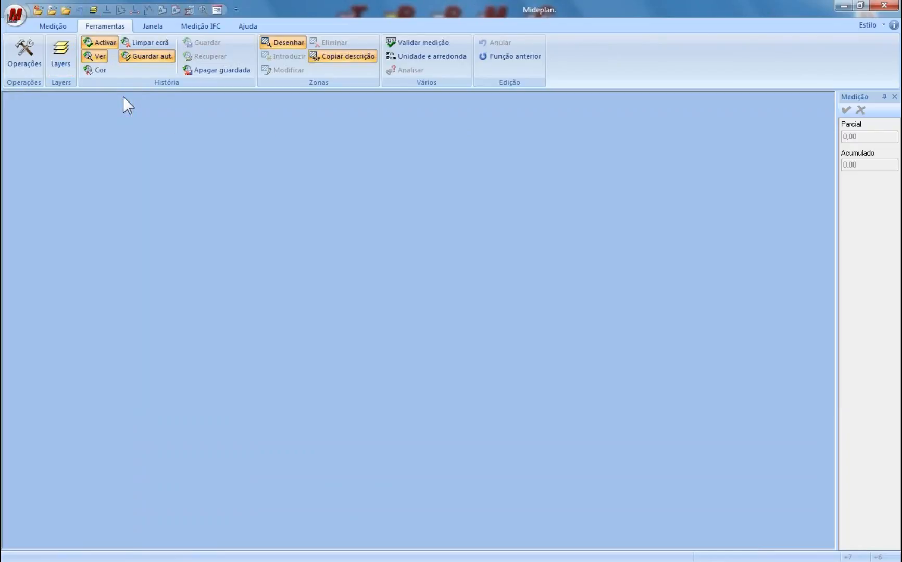
- Open the IFC measurement file Sample2.mpifc from the Medição IFC tab
click(193, 26)
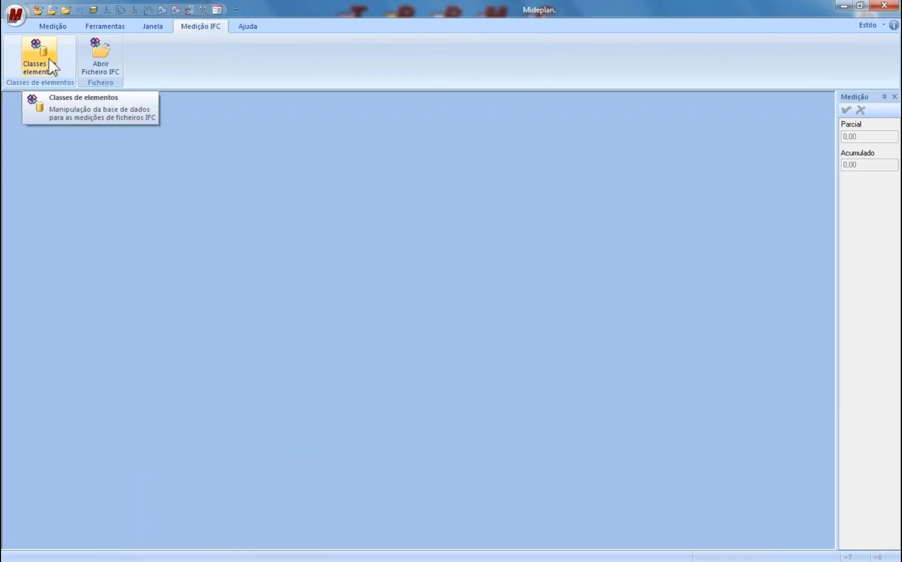
click(100, 57)
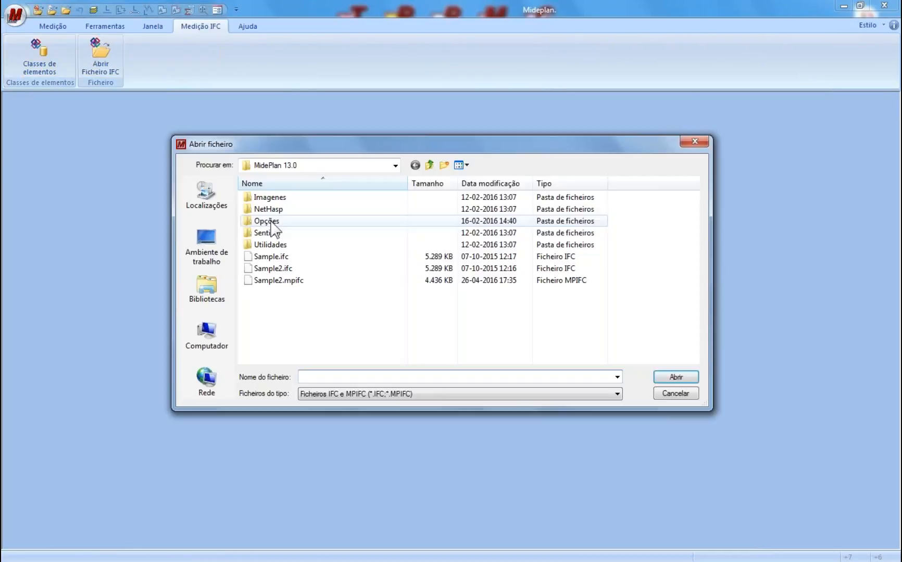
click(292, 257)
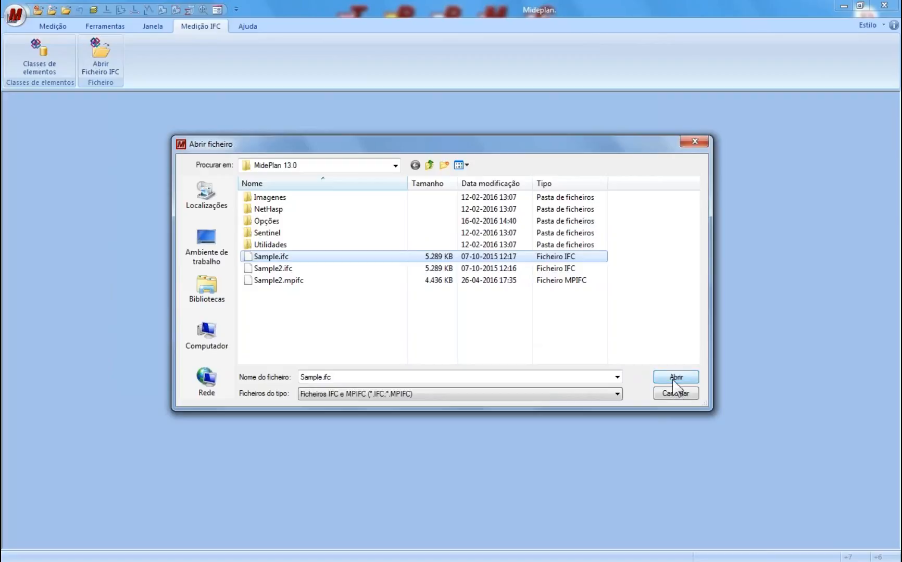
click(298, 281)
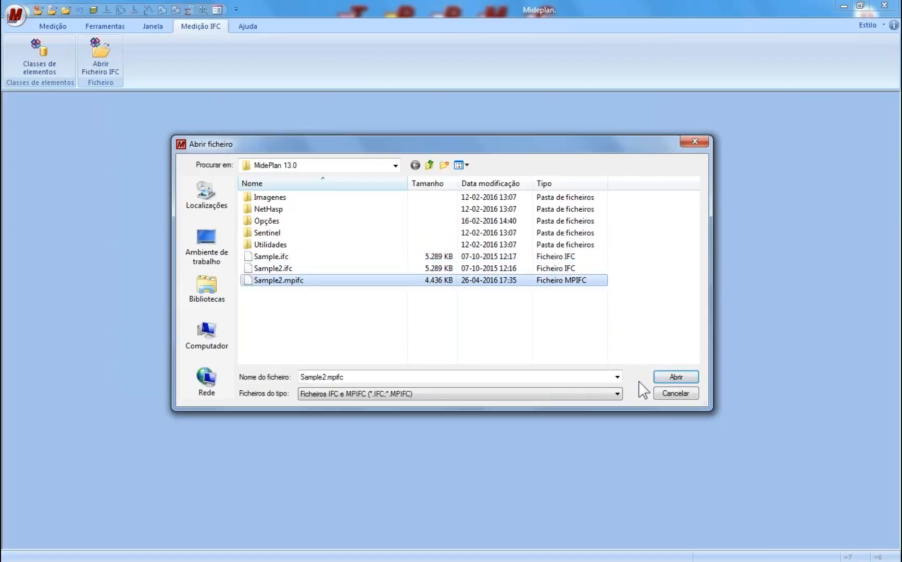
key(Return)
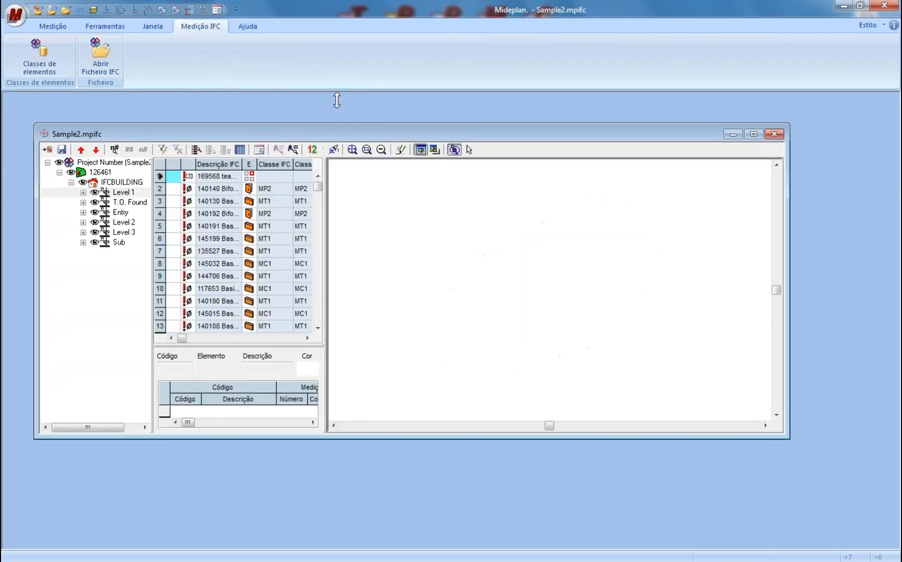
- Enlarge the Sample2.mpifc window and widen the element table beside the 3D model
drag(337, 100, 337, 92)
drag(789, 442, 896, 553)
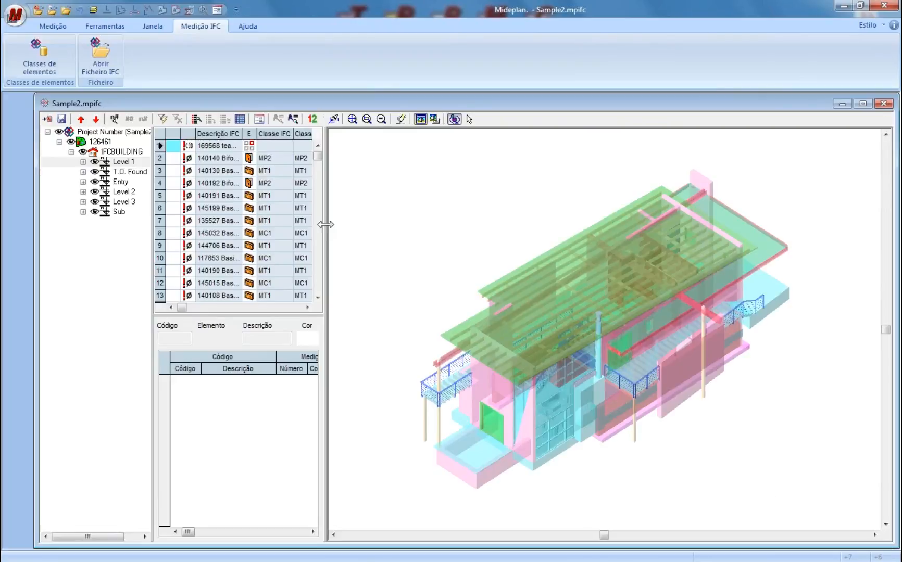
drag(325, 221, 417, 228)
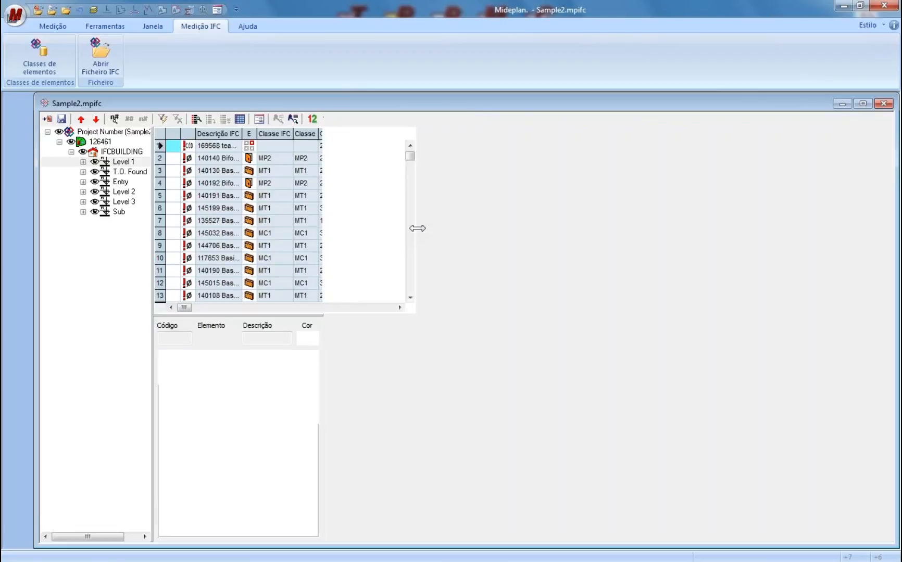
drag(482, 234, 480, 232)
drag(480, 166, 573, 182)
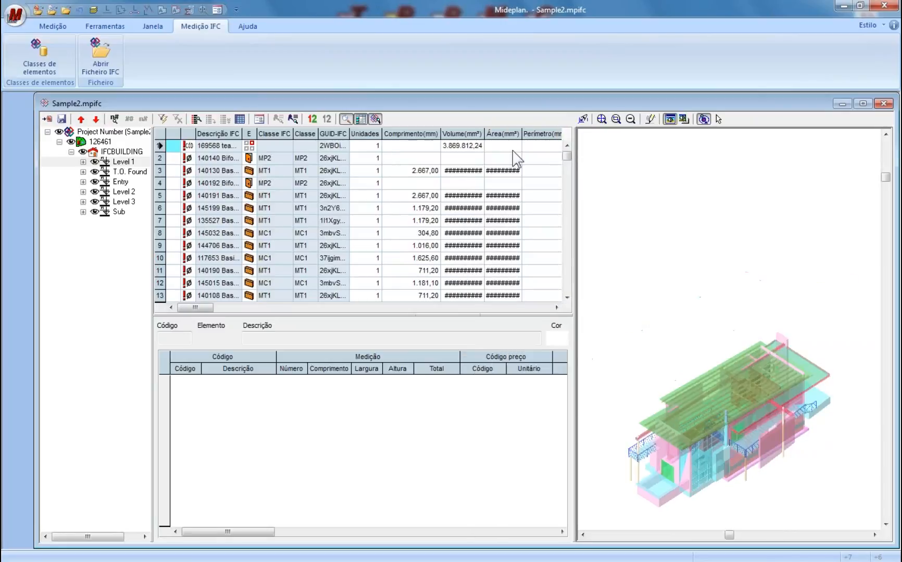
- Widen the Volume(mm³), Área(mm²) and Descrição IFC columns to show full values
drag(484, 134, 502, 134)
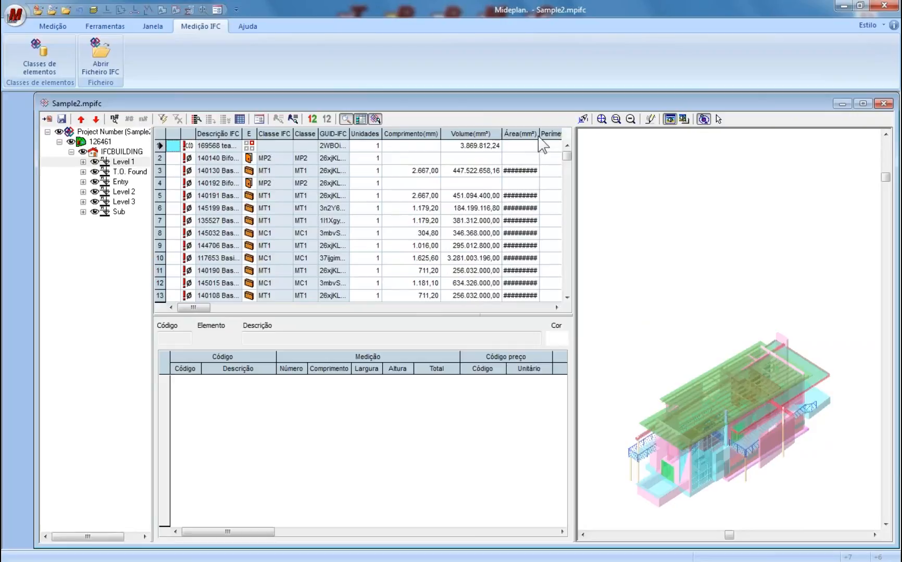
drag(538, 138, 552, 138)
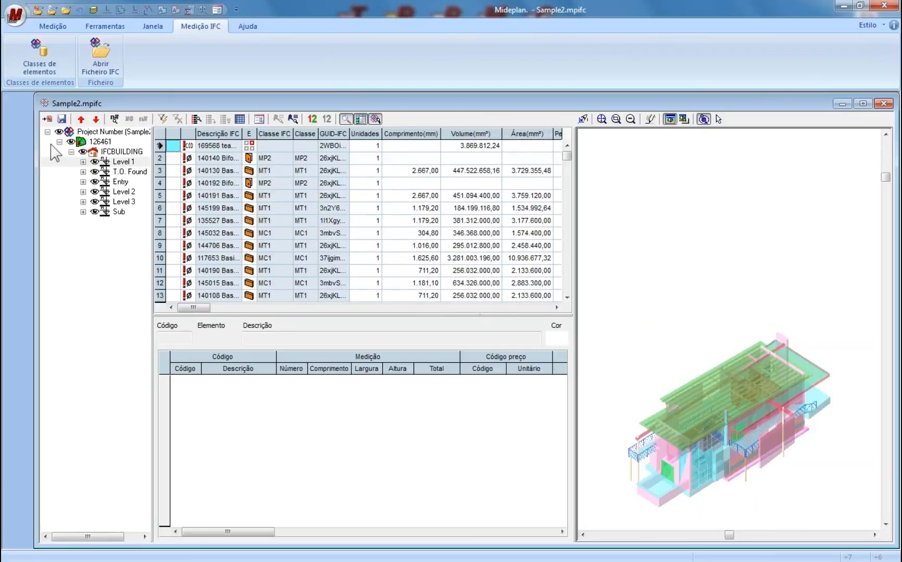
drag(34, 170, 11, 171)
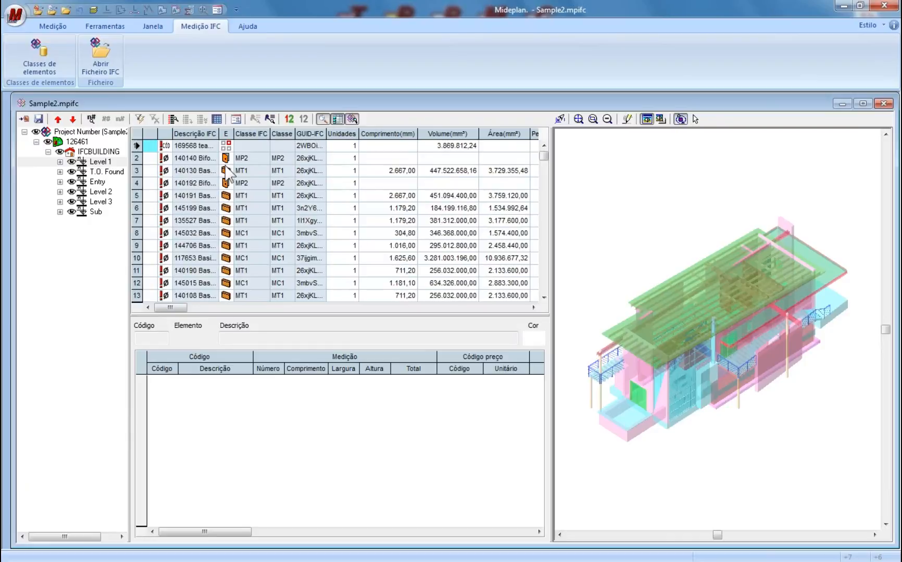
drag(219, 135, 272, 136)
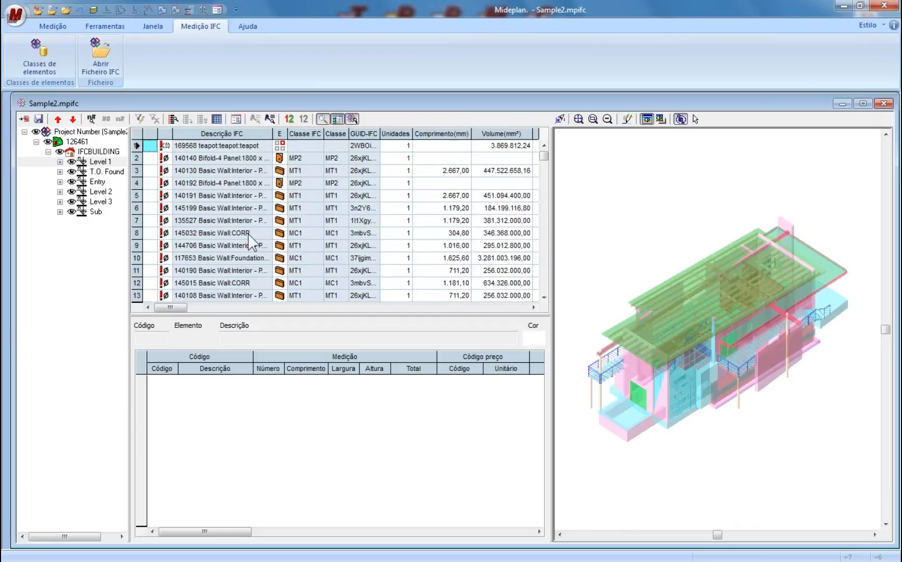
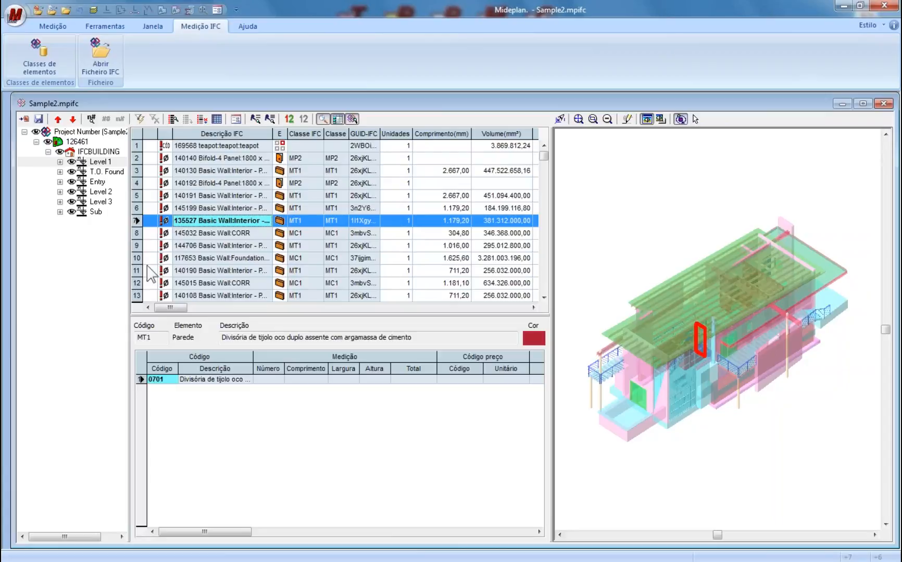
- Review the Foundation, CORR and MT1 wall elements in the IFC table
click(137, 258)
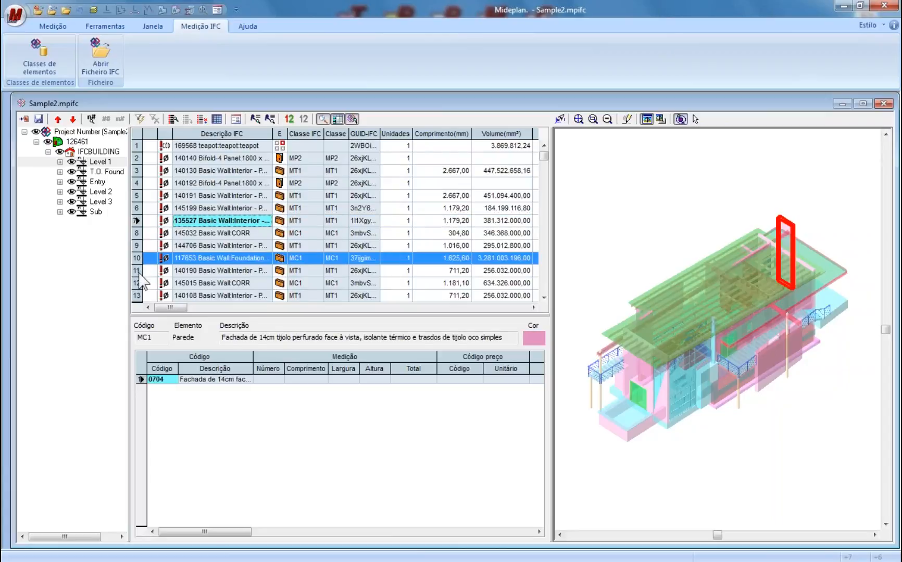
click(137, 286)
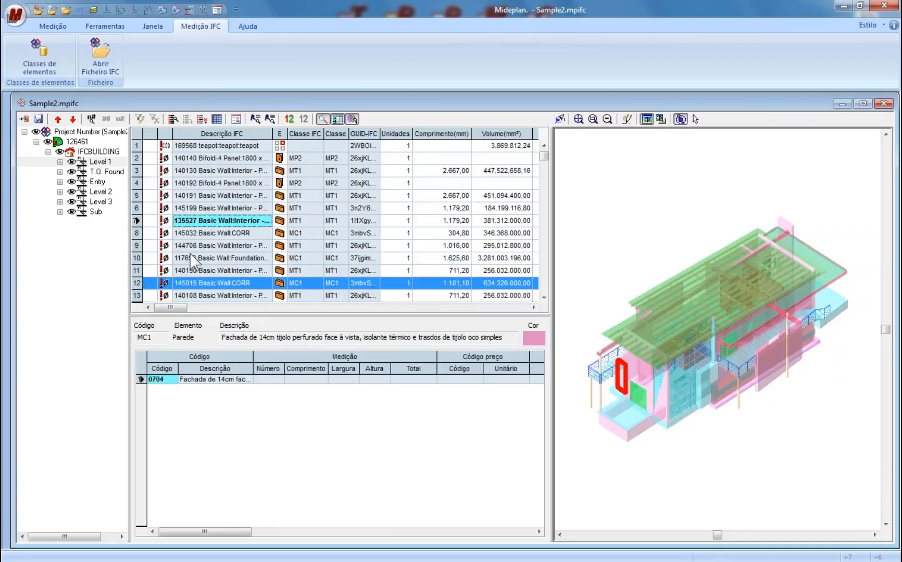
click(138, 245)
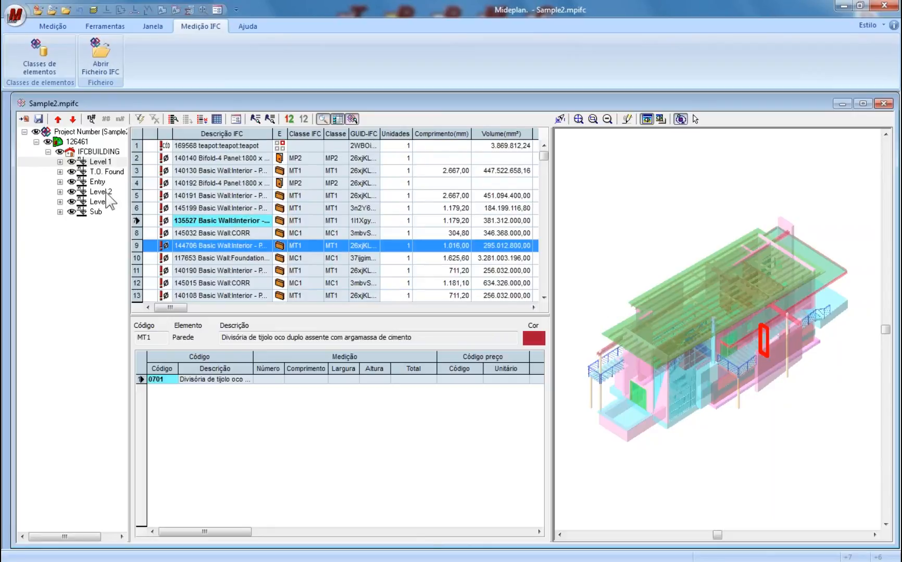
- Hide Level 3, Sub and Level 2 in the 3D model, leaving only the lower levels
click(71, 203)
click(71, 212)
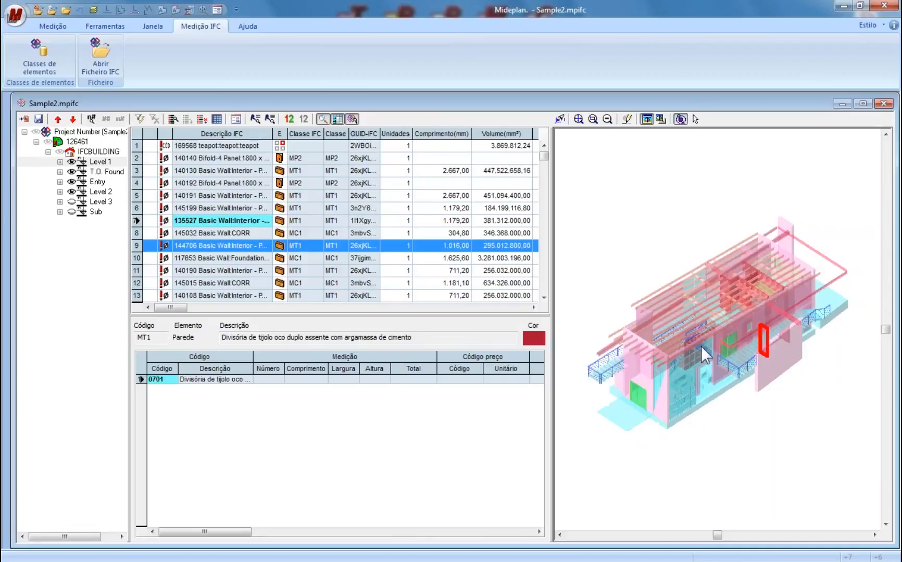
click(71, 192)
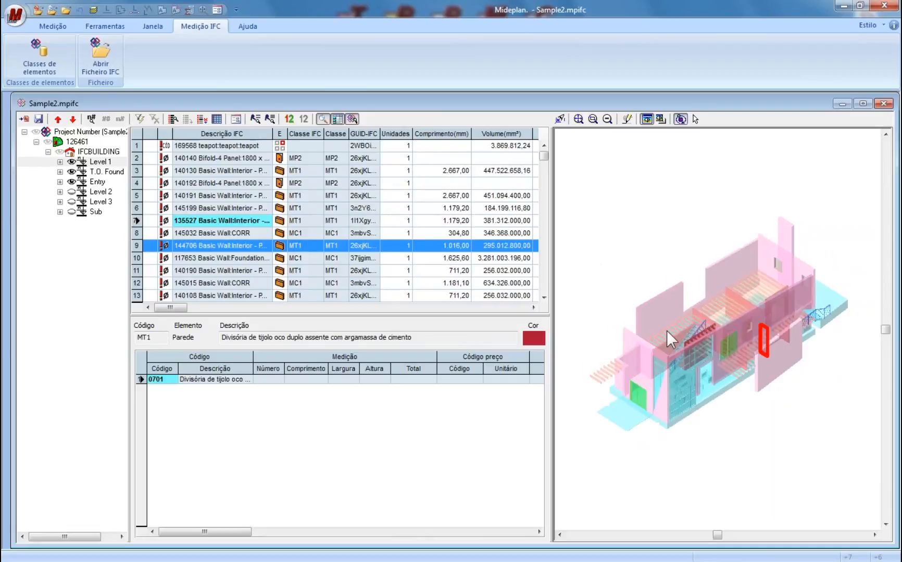
drag(741, 311, 699, 233)
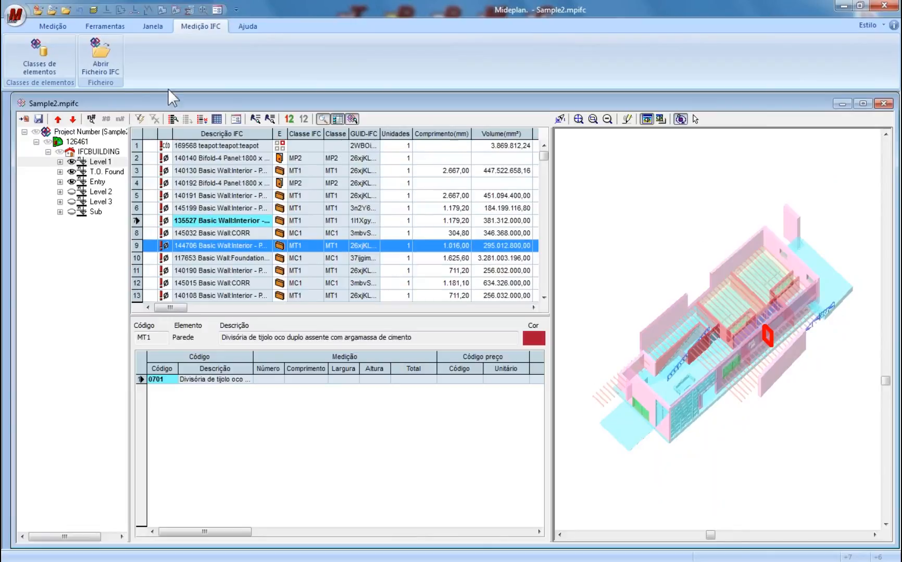
- Minimize Mideplan and bring the Constructo window up, maximized to full screen
click(840, 7)
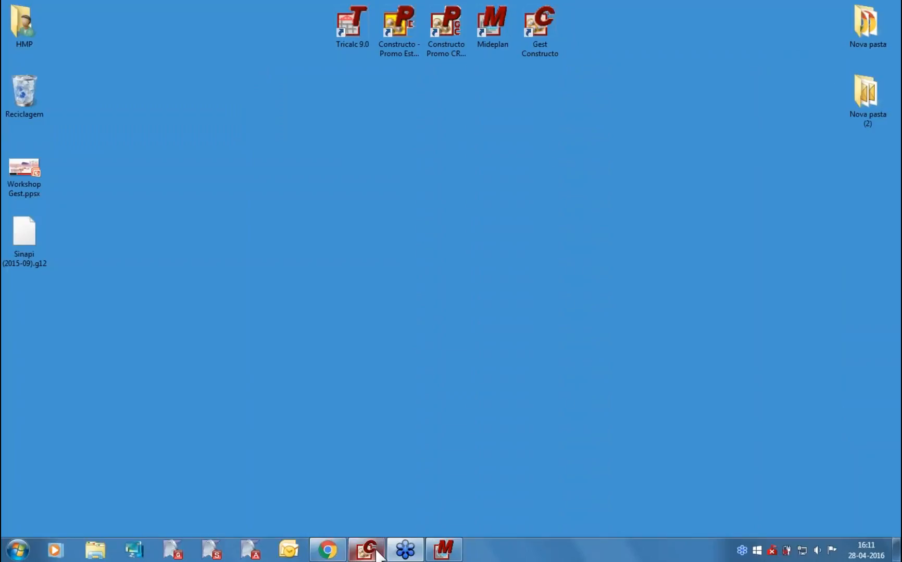
click(377, 553)
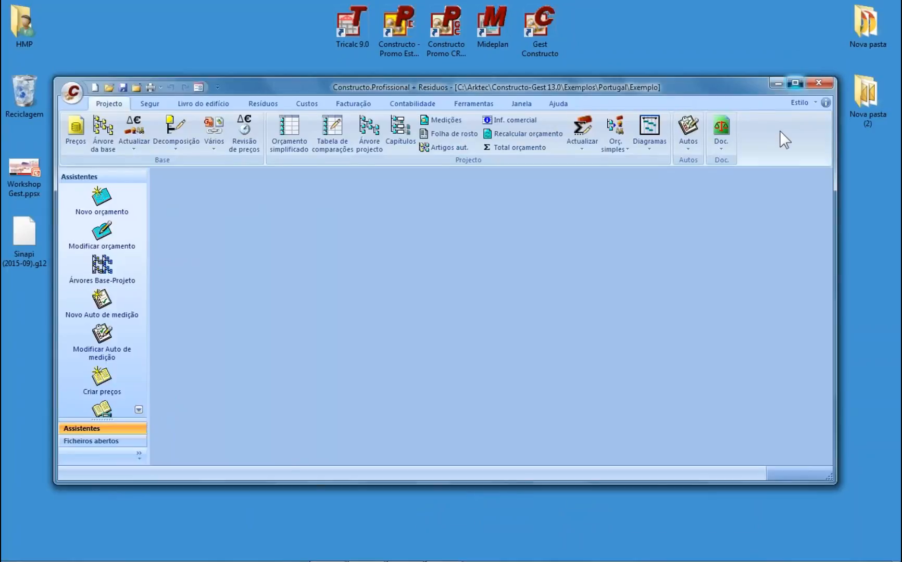
click(795, 83)
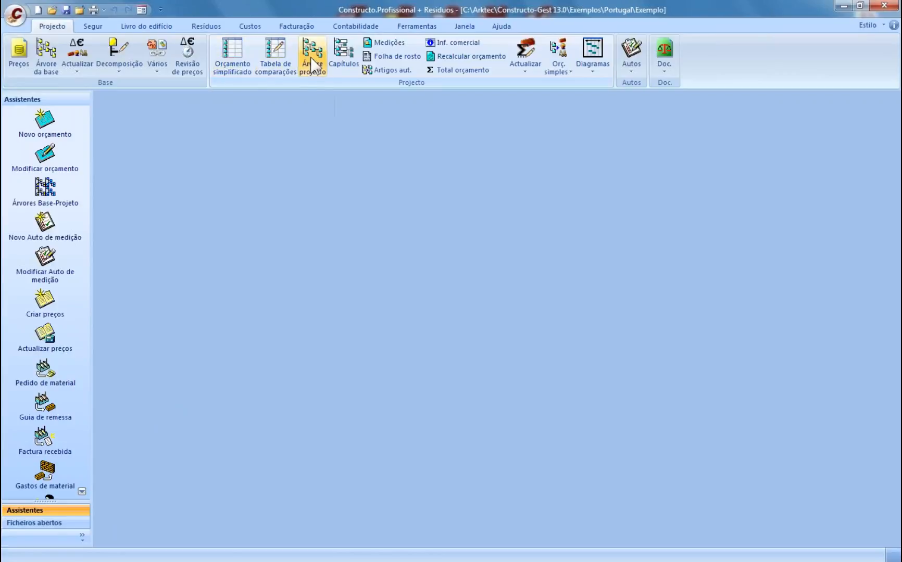
- Review Demolição de Paredes in the simplified budget (26,74 × 27,53 = 758,18), then show the project tree
click(241, 55)
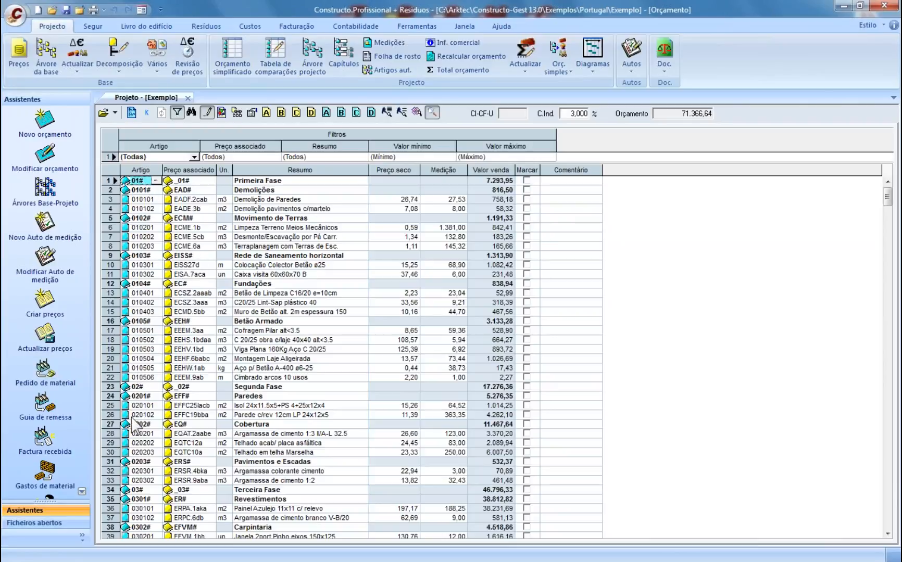
click(190, 200)
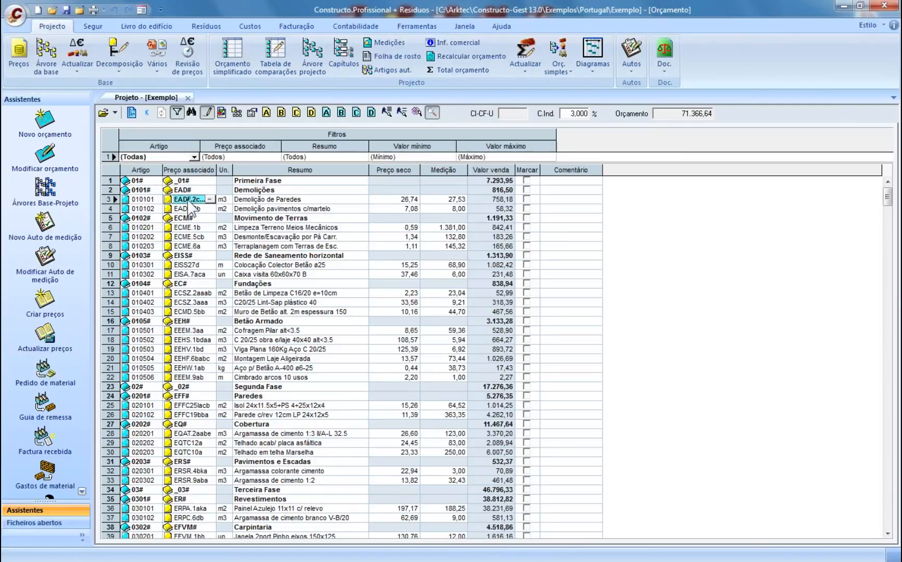
click(224, 201)
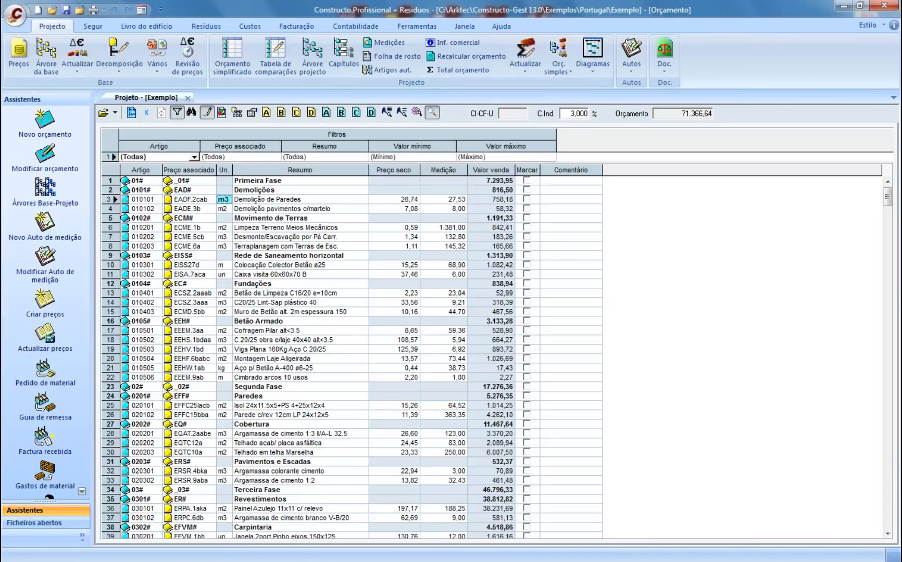
click(268, 200)
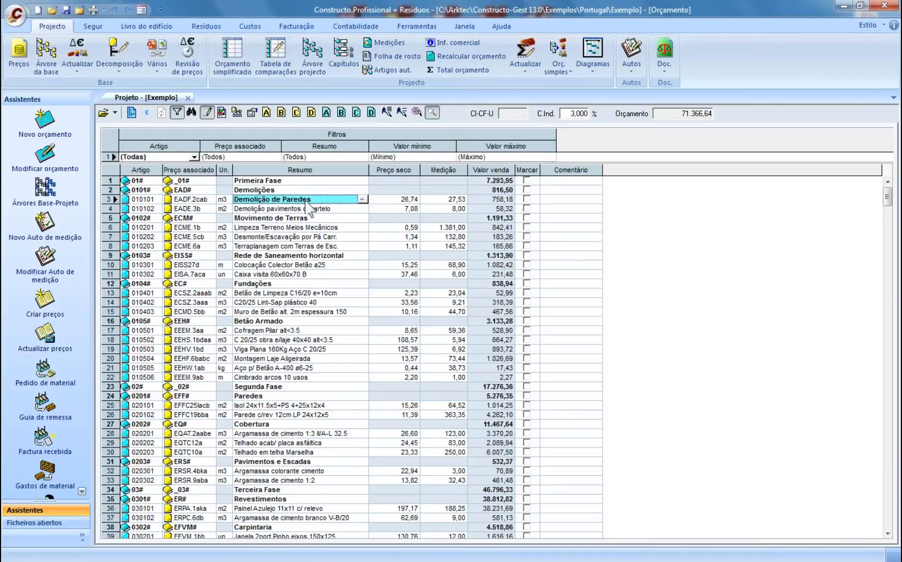
click(393, 200)
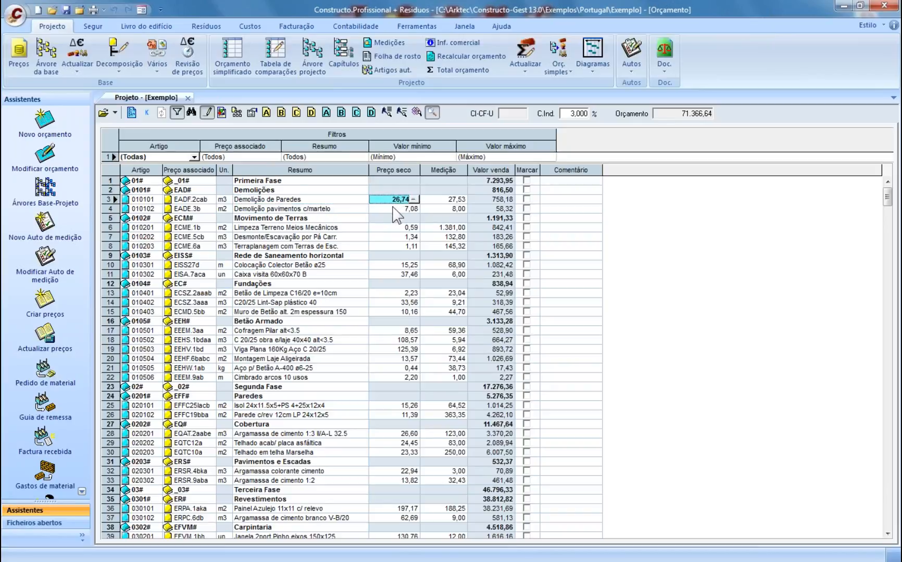
click(438, 201)
click(491, 203)
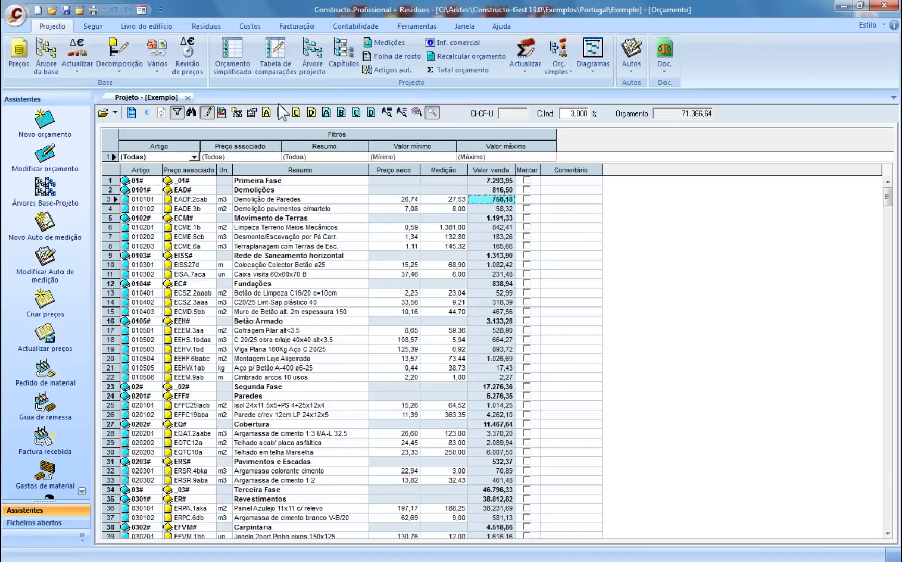
click(308, 53)
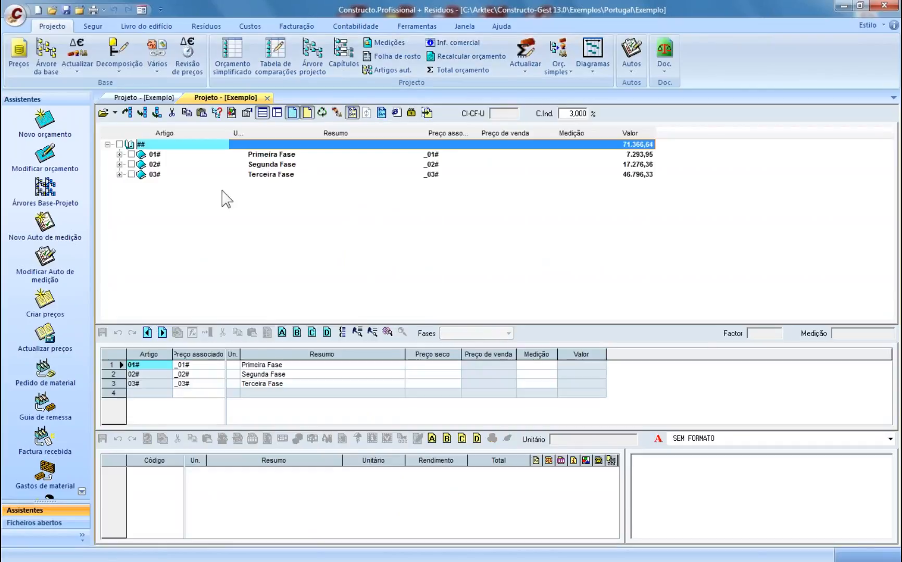
- Expand Primeira Fase, Demolições and Movimento de Terras, then select item 010101 Demolição de Paredes
click(119, 155)
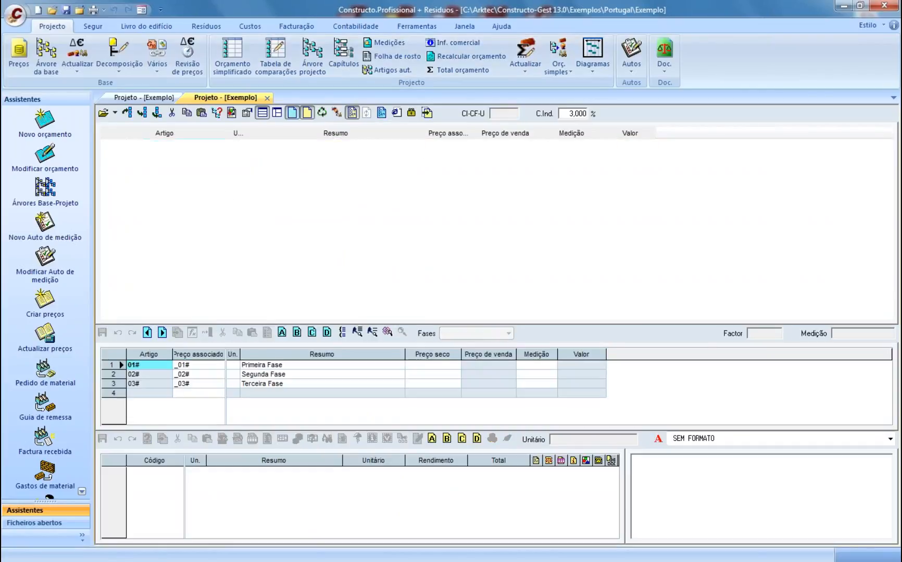
click(131, 164)
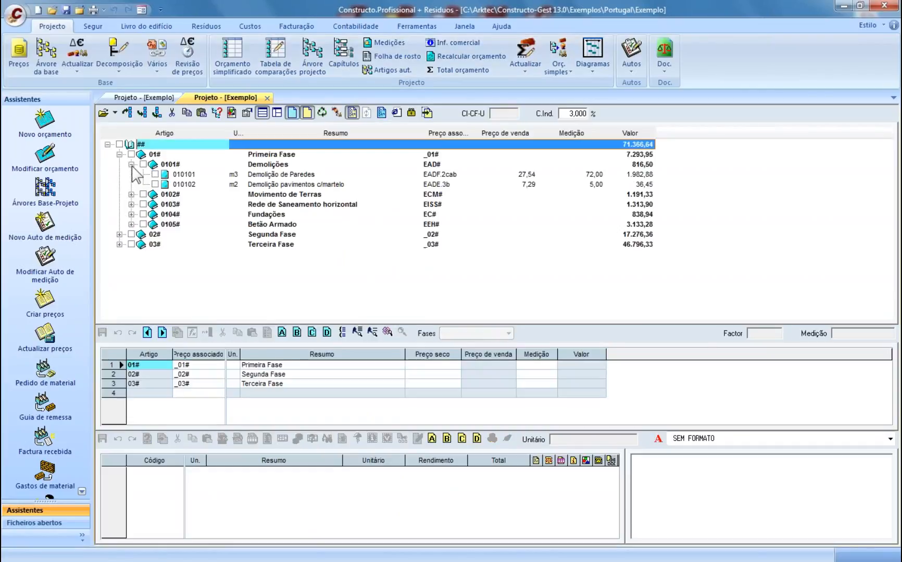
click(131, 194)
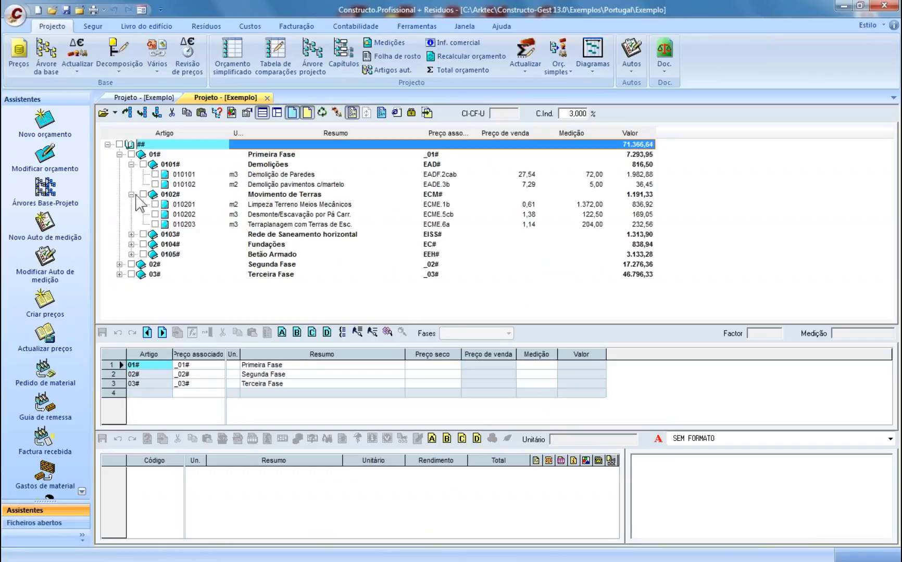
click(150, 154)
click(169, 166)
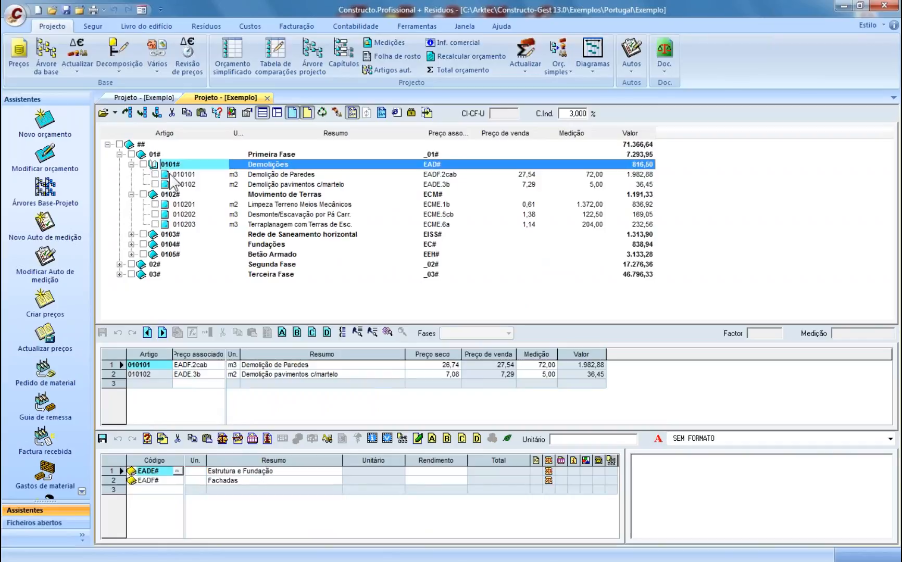
click(172, 175)
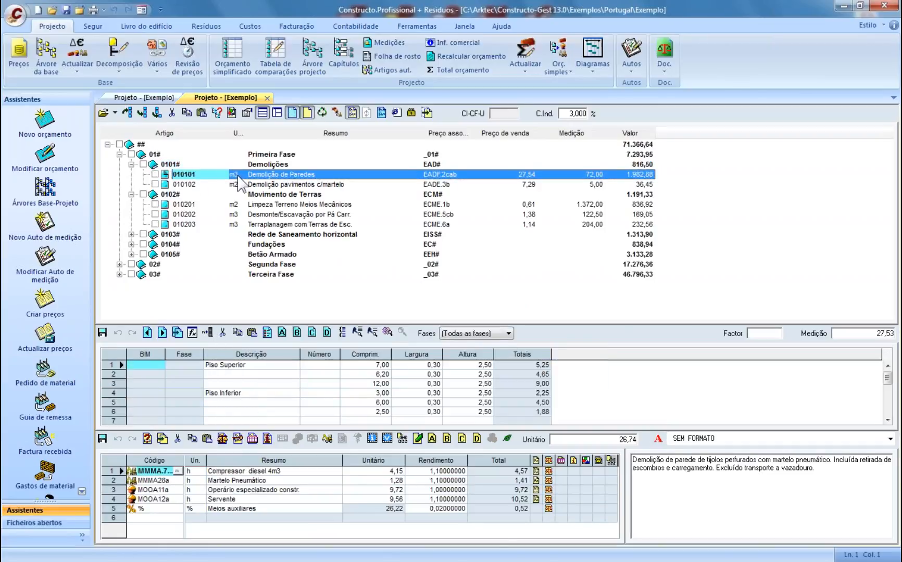
- Split the views side by side, merge them back, and enlarge the measurement lines panel
drag(235, 99, 326, 130)
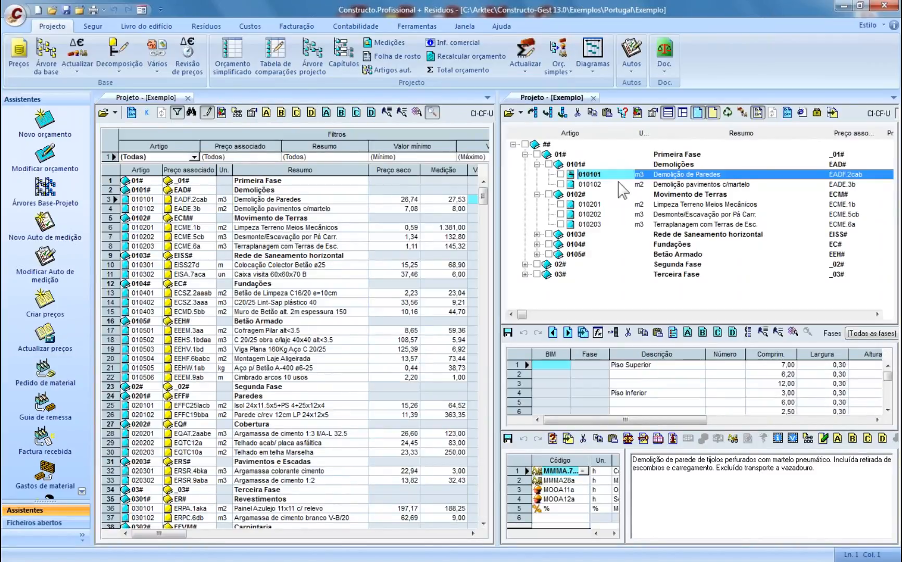
drag(539, 100, 223, 100)
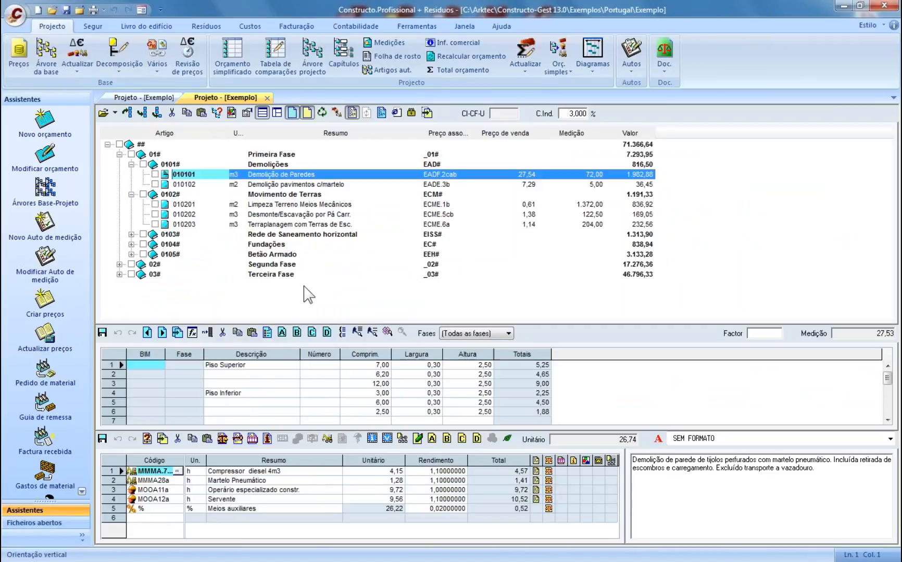
drag(383, 326, 383, 314)
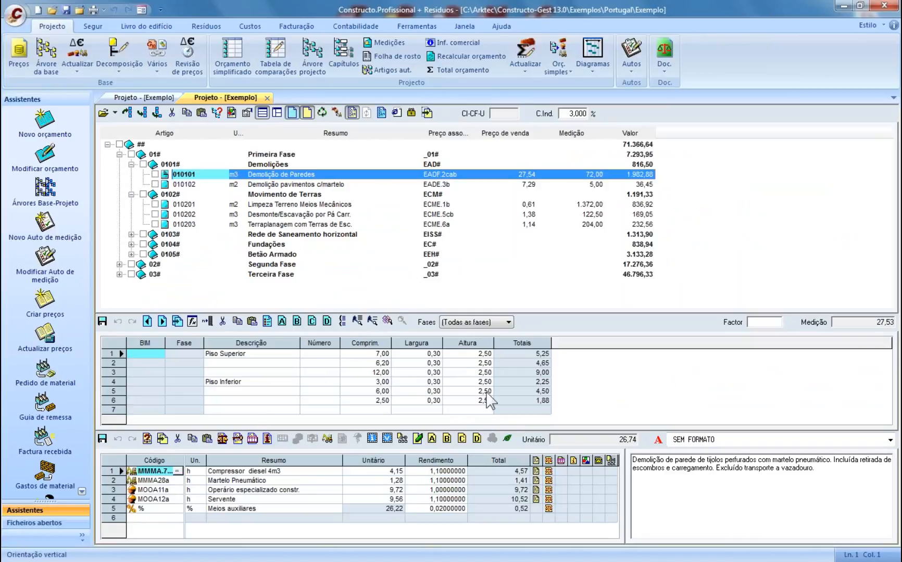
click(275, 481)
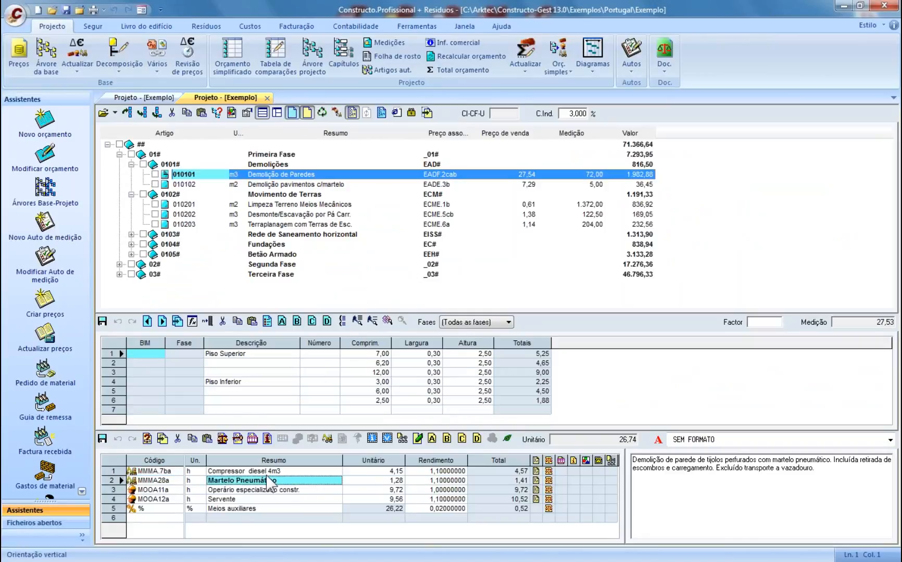
click(266, 474)
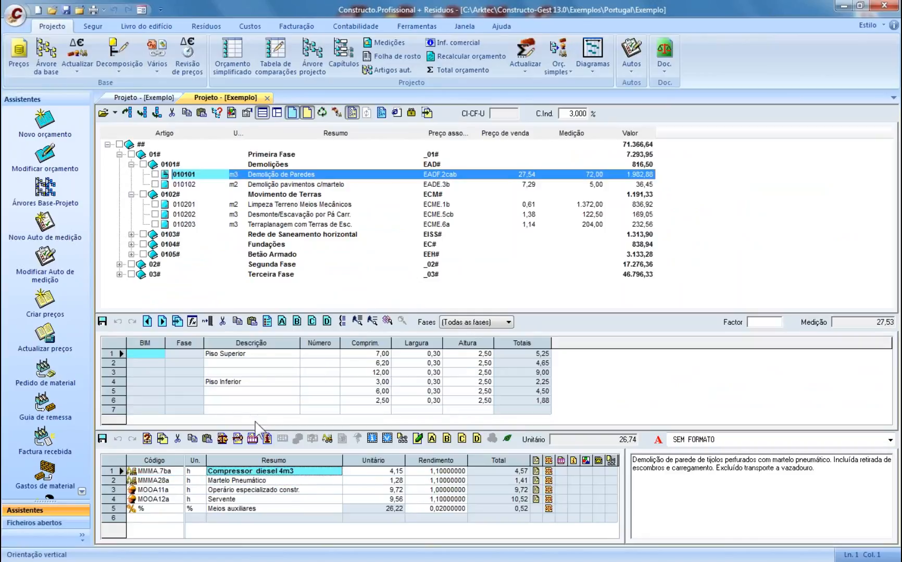
click(200, 480)
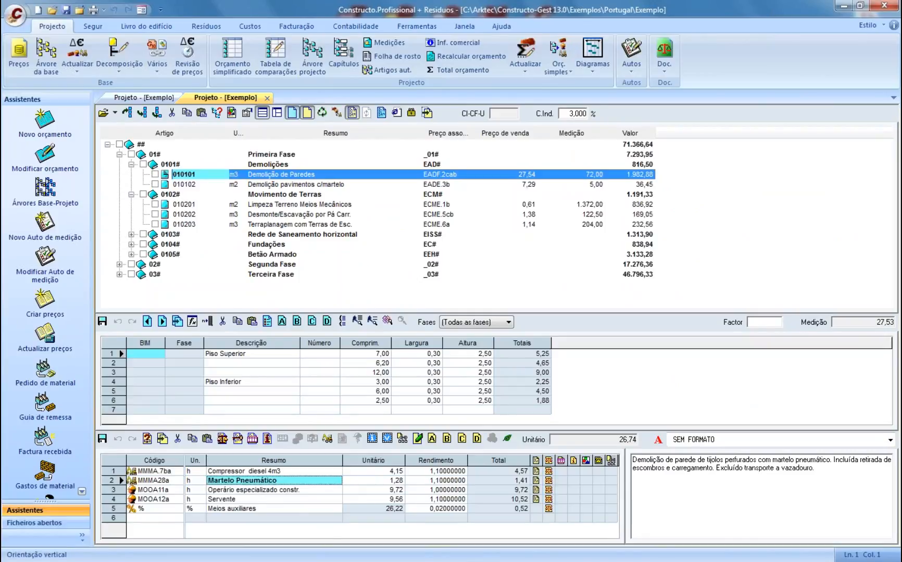
click(221, 491)
click(212, 500)
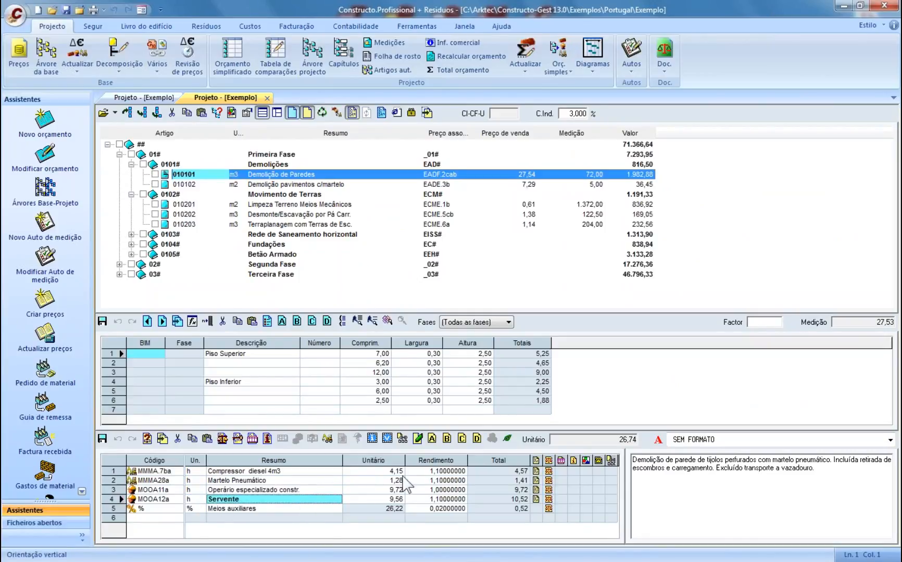
click(377, 471)
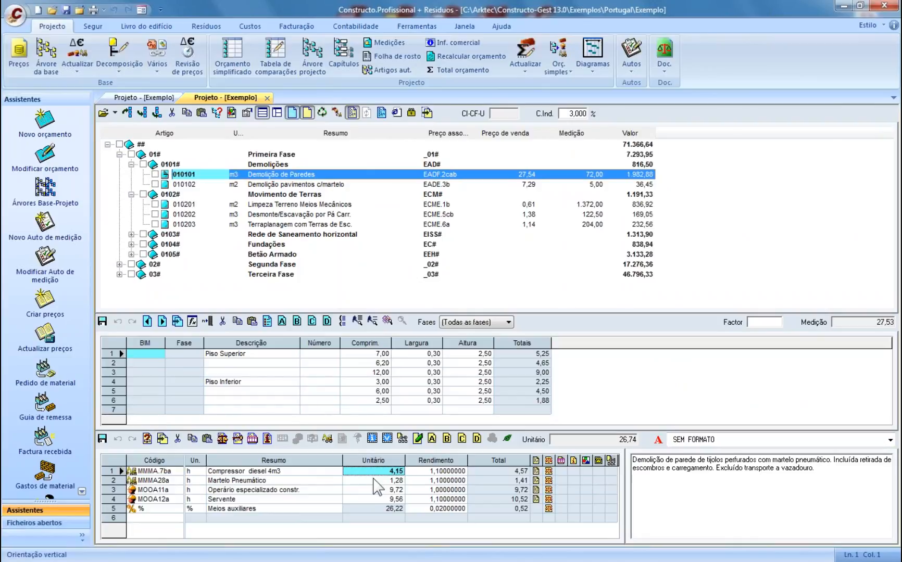
click(375, 480)
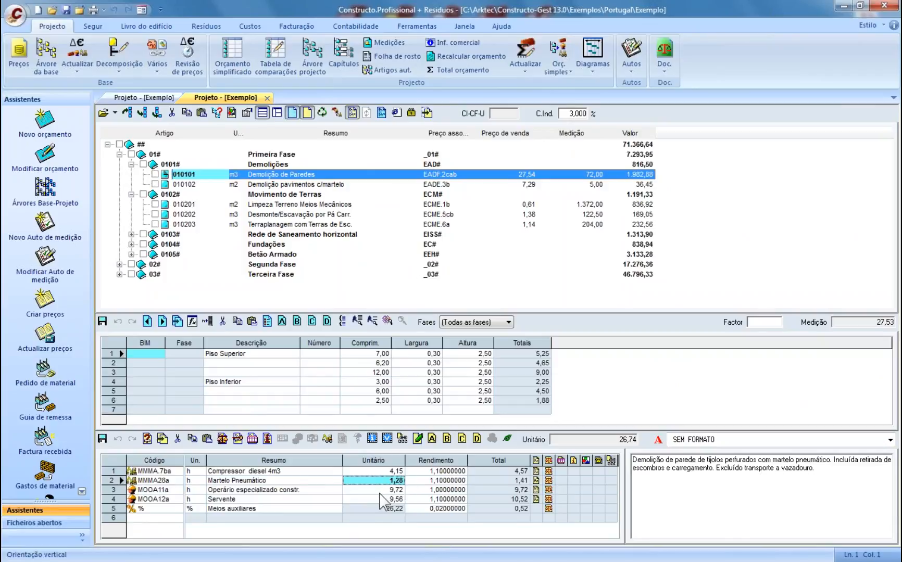
click(381, 492)
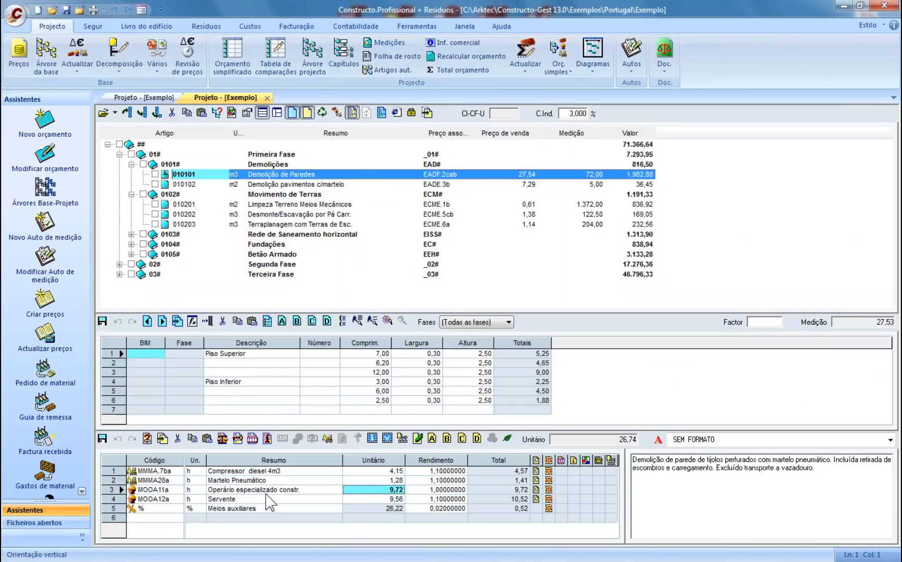
click(376, 500)
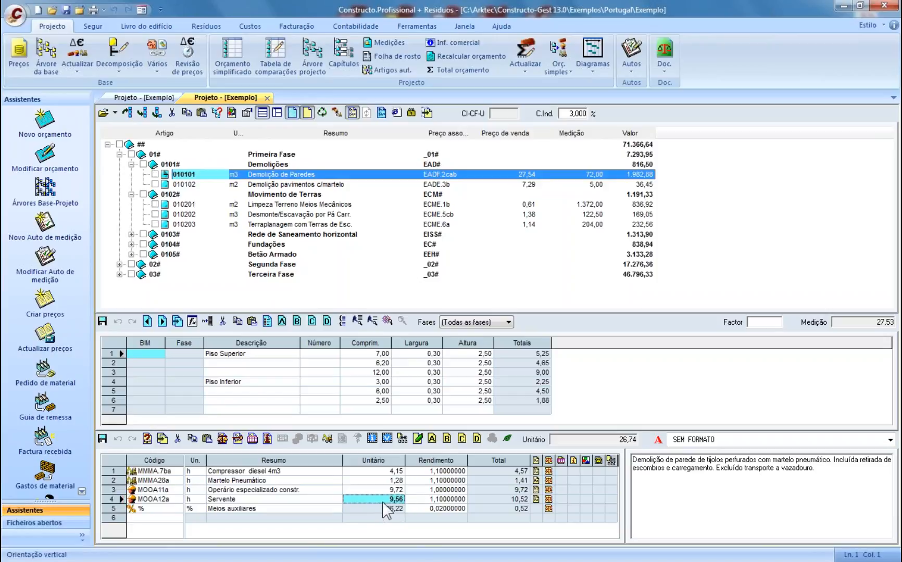
click(432, 471)
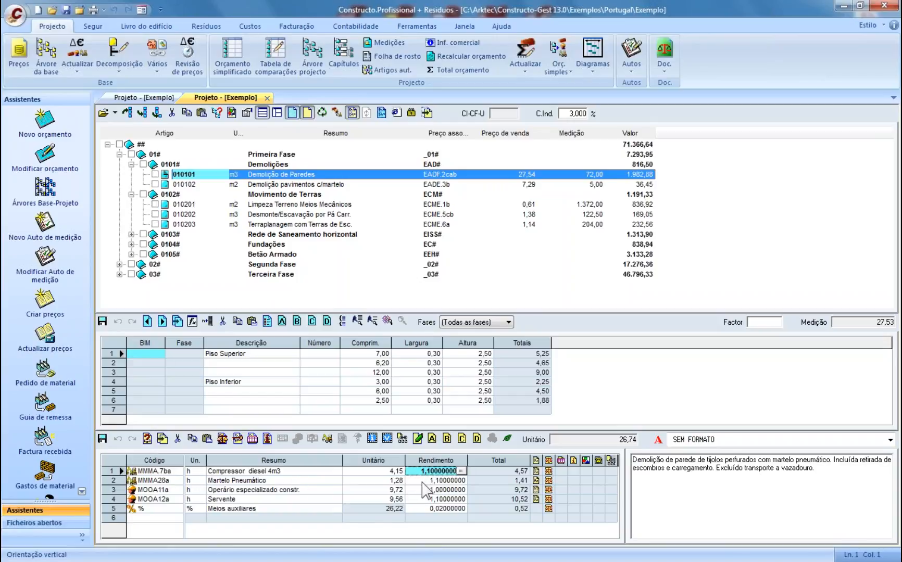
- Step through the resource yields in Demolição de Paredes' decomposition
key(Down)
key(Down)
key(Down)
key(Down)
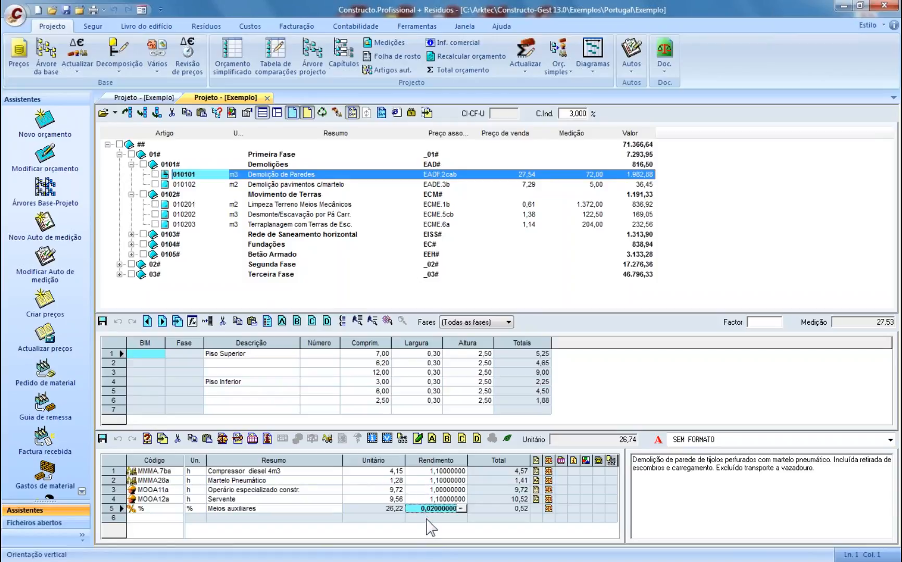
click(426, 517)
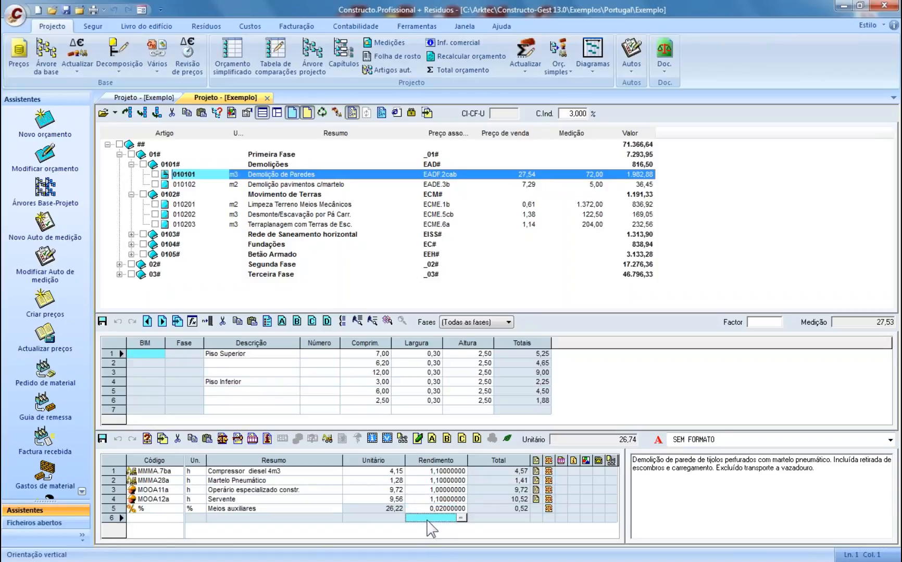
click(430, 472)
key(Down)
key(Down)
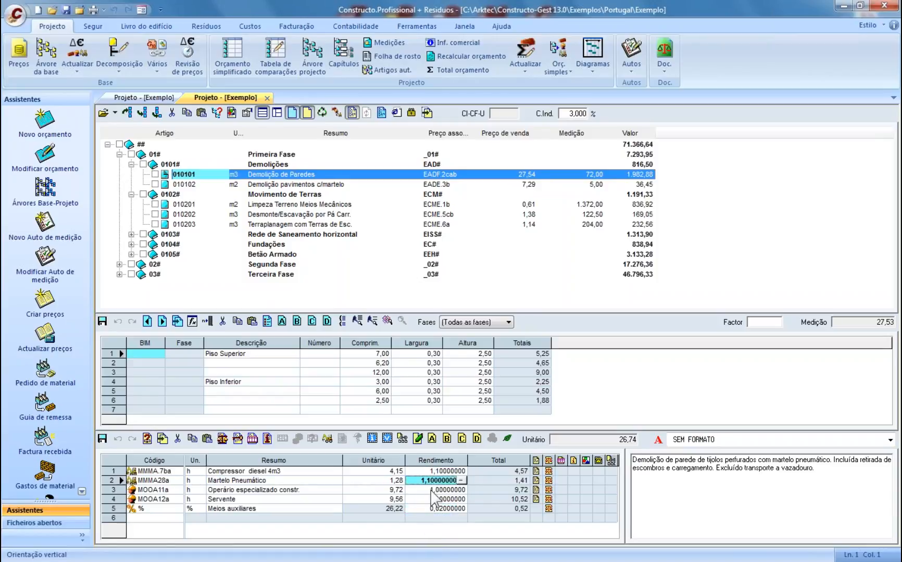
click(431, 499)
click(430, 508)
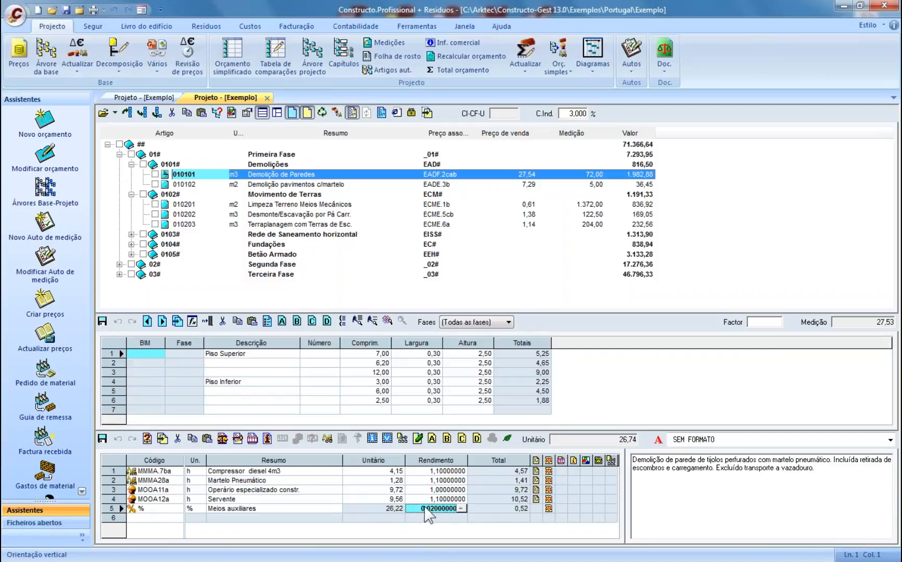
- Set the compressor and pneumatic hammer yields to 1,00000000
click(432, 472)
text(1)
key(Return)
text(1)
key(Return)
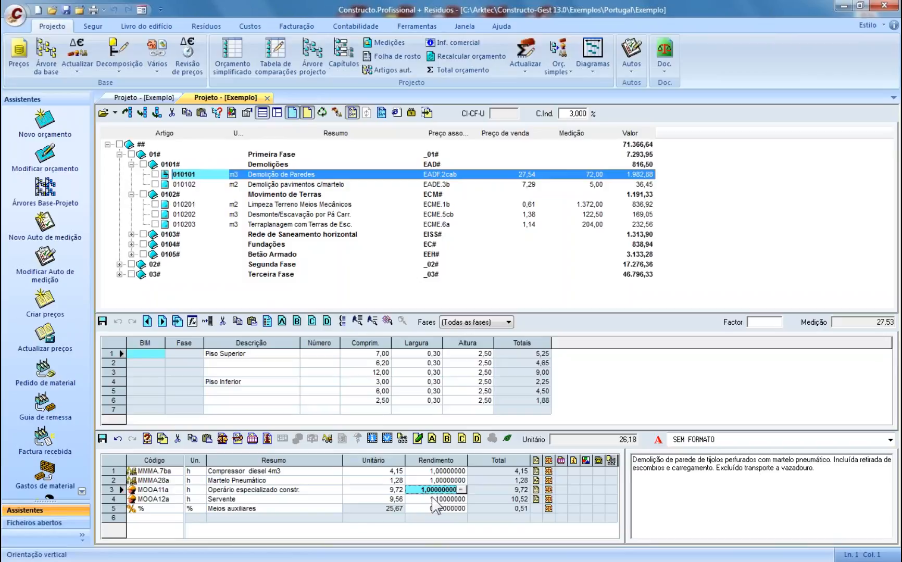
- Check the hammer's new yield and recalculated totals, including Servente at 10,52
key(Up)
key(Up)
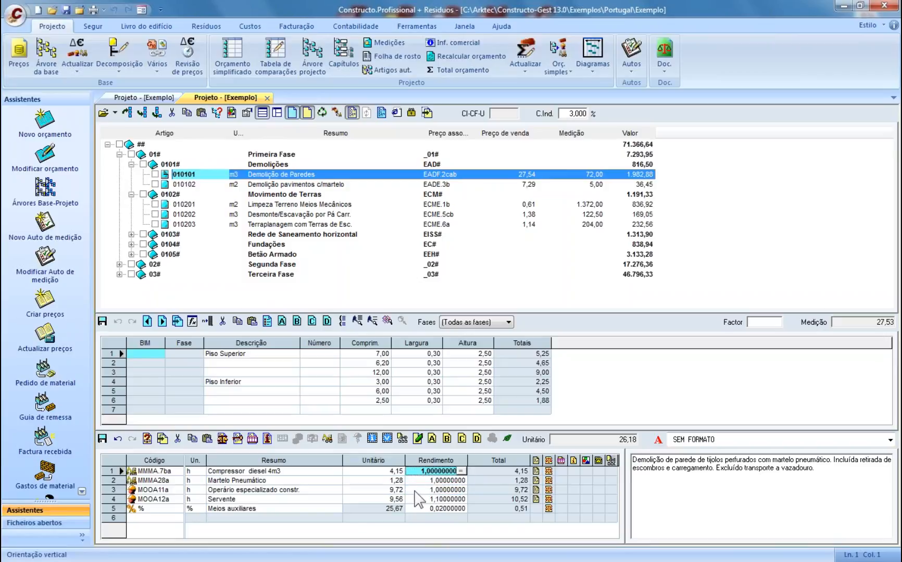
click(421, 482)
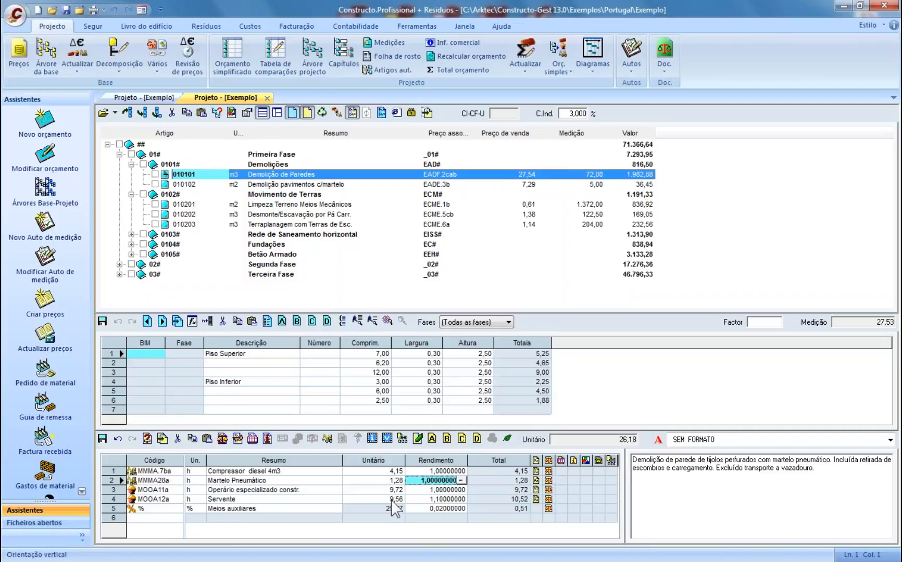
click(494, 484)
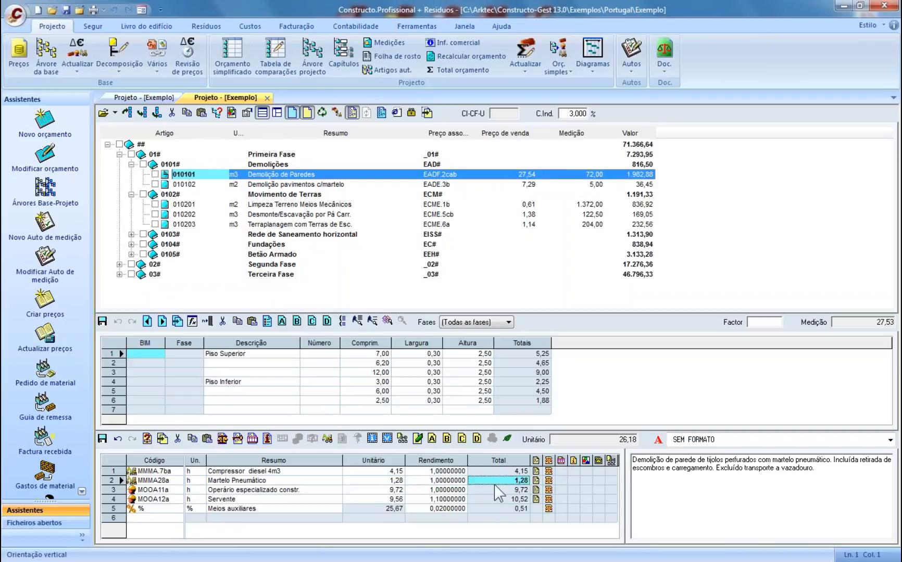
click(491, 494)
click(490, 501)
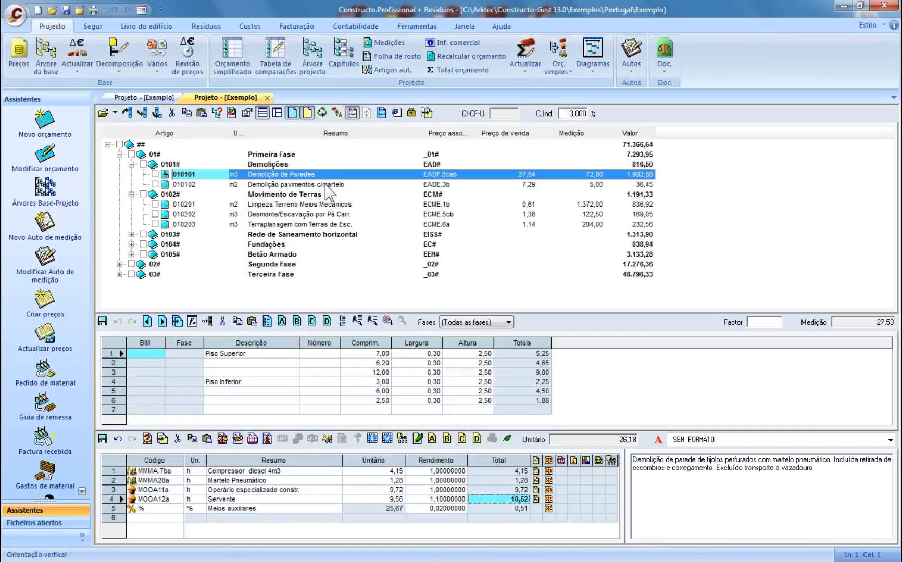
- Try selecting parts of the Demolição de Paredes description, including the transport exclusion sentence
drag(841, 478, 626, 442)
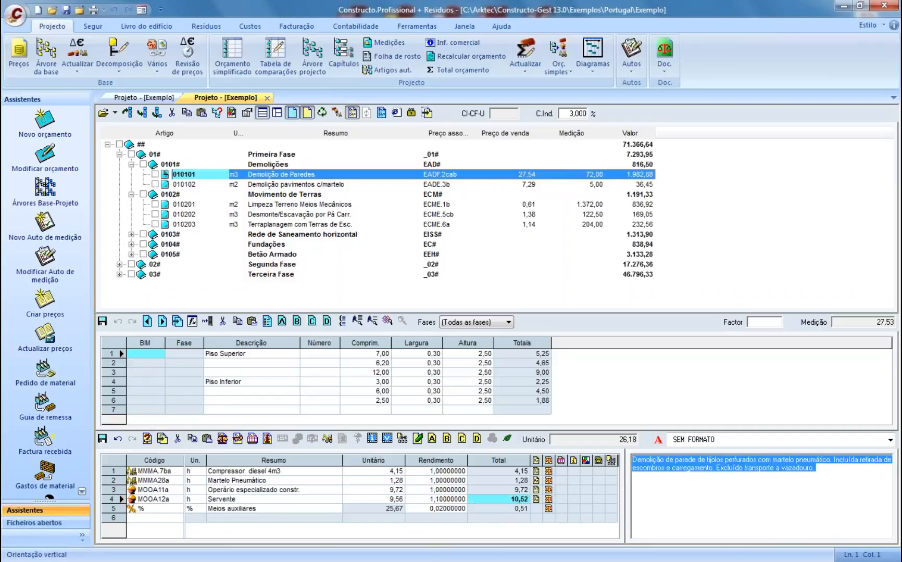
click(674, 468)
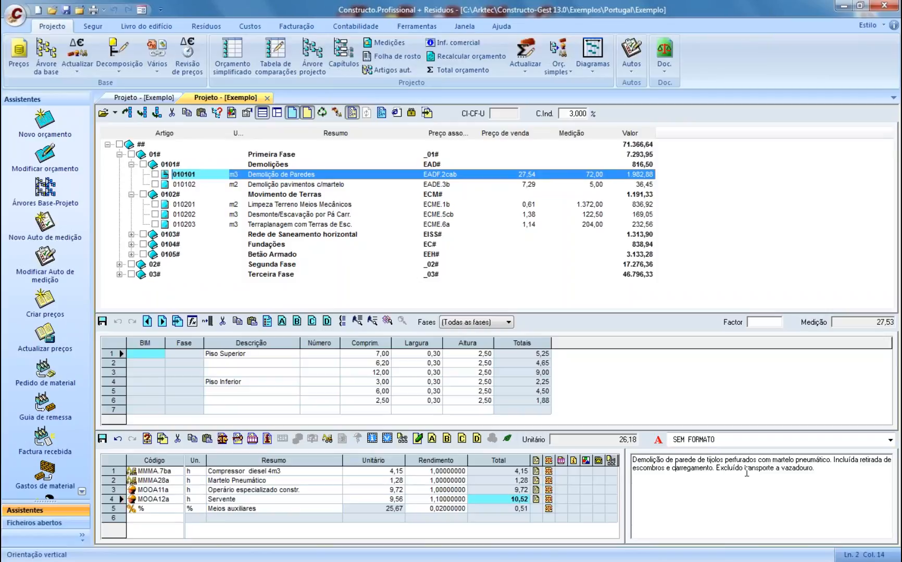
double_click(841, 474)
key(ctrl+a)
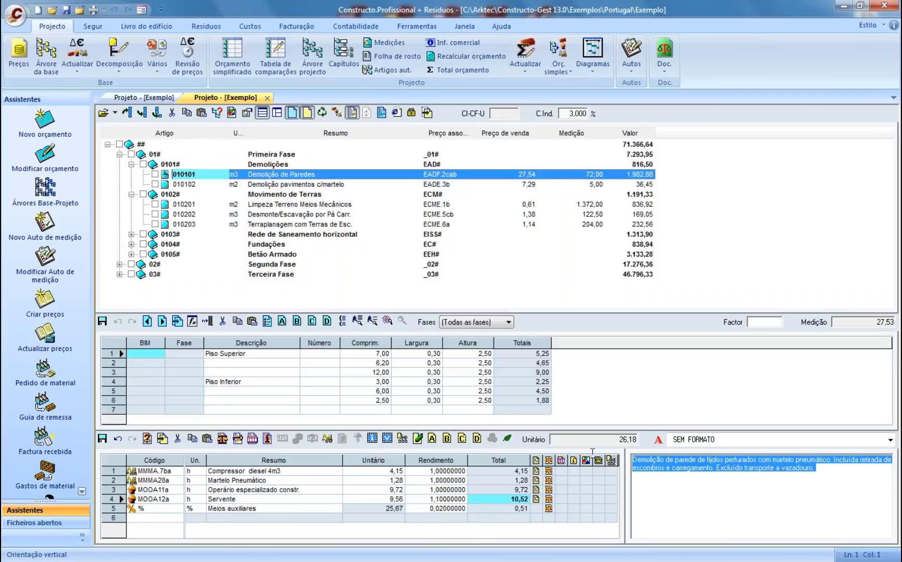
right_click(681, 461)
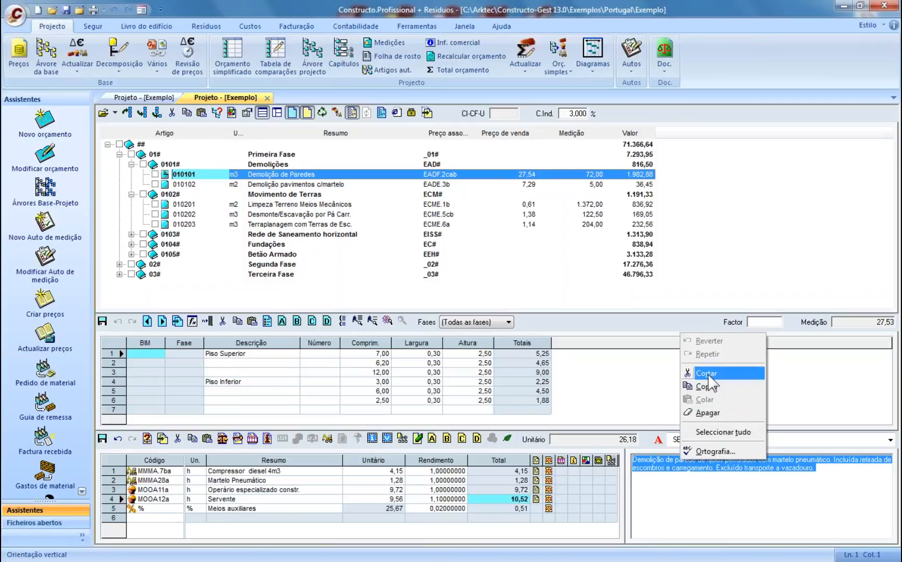
click(730, 493)
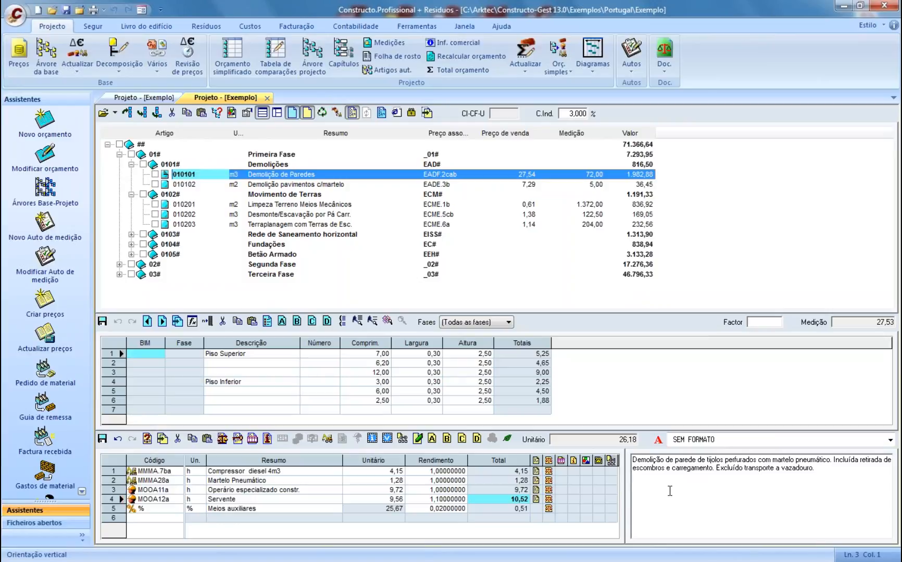
click(646, 460)
drag(718, 468, 815, 469)
click(743, 495)
- Append ' e o tratamento dos resíduos.' after 'vazadouro', then switch to Demolição pavimentos c/martelo
click(724, 469)
click(812, 468)
text(e )
text(o tratamento dos resíd)
text(uos)
text(.)
key(Return)
triple_click(655, 476)
click(661, 509)
click(304, 184)
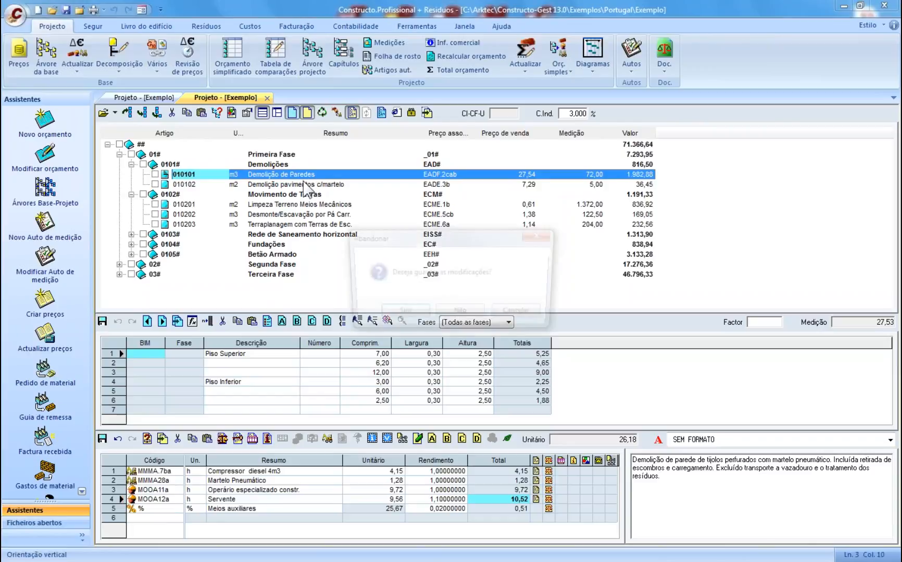
- Save the changes and reselect Demolição de Paredes, now priced 26,97 with value 742,48
click(395, 312)
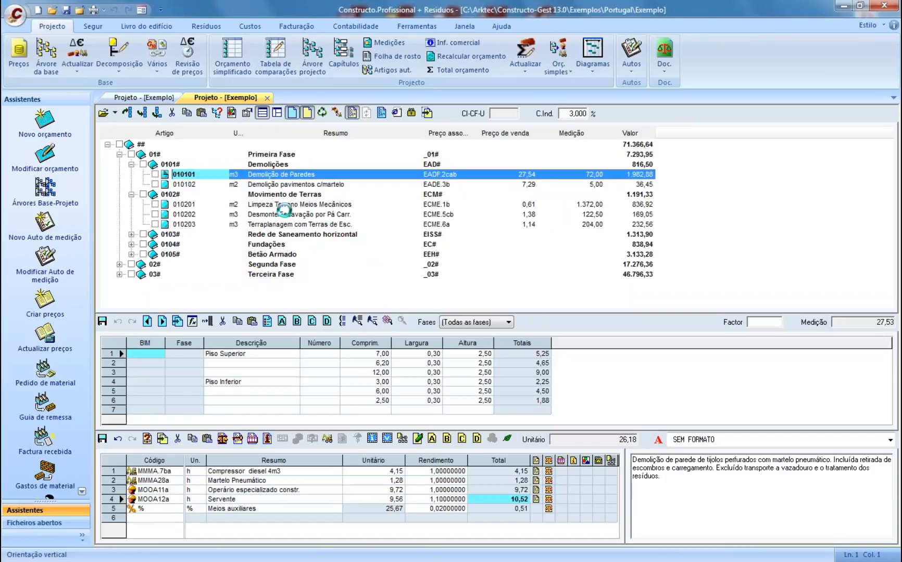
click(276, 176)
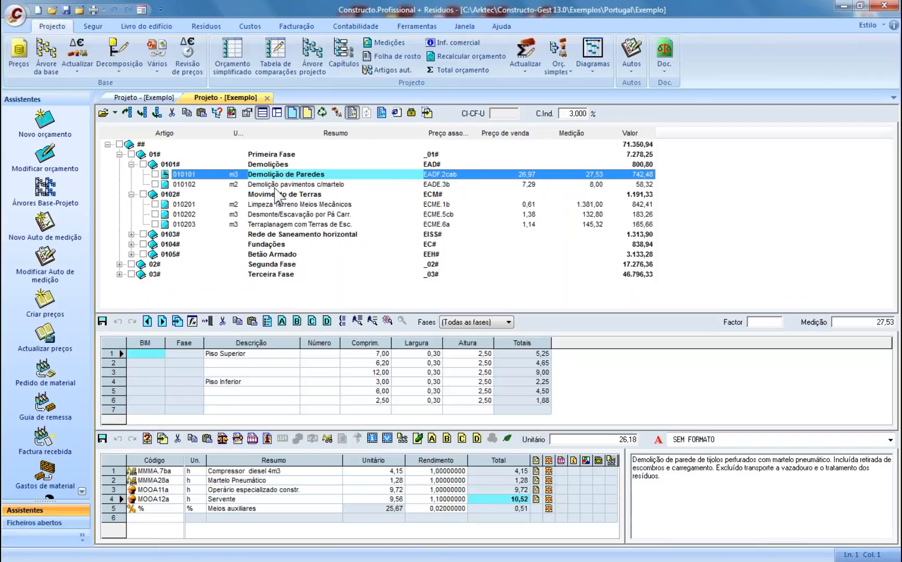
click(271, 182)
click(273, 175)
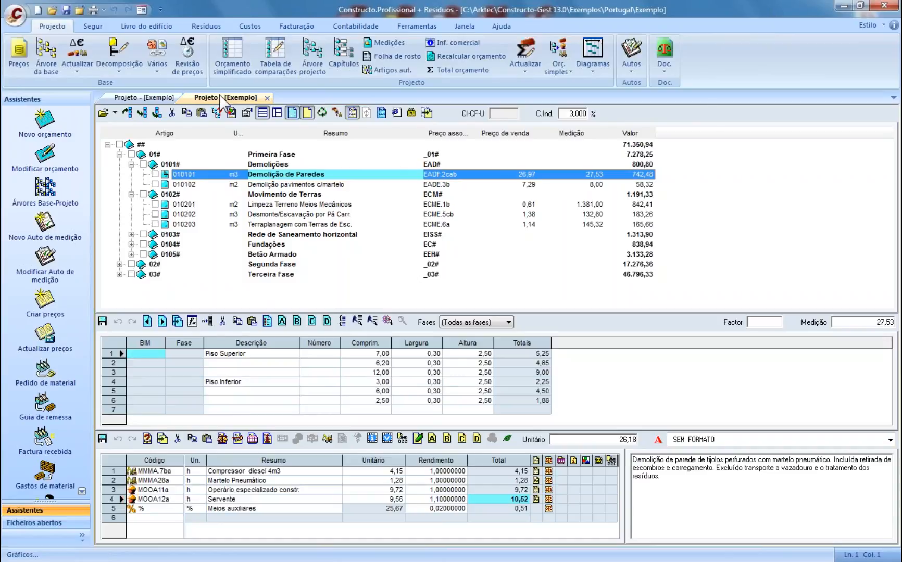
- Close the second project view, then view and close Demolição de Paredes' full description
click(267, 98)
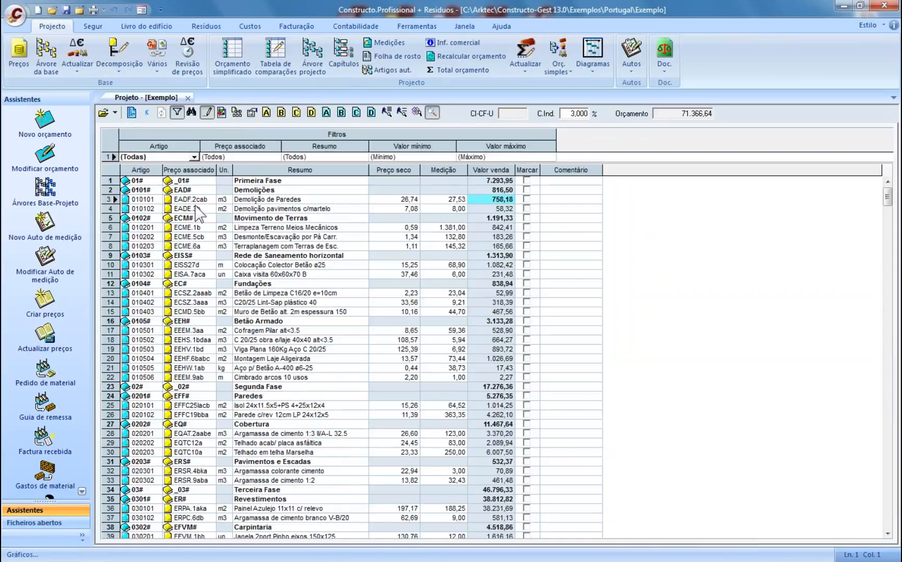
click(265, 202)
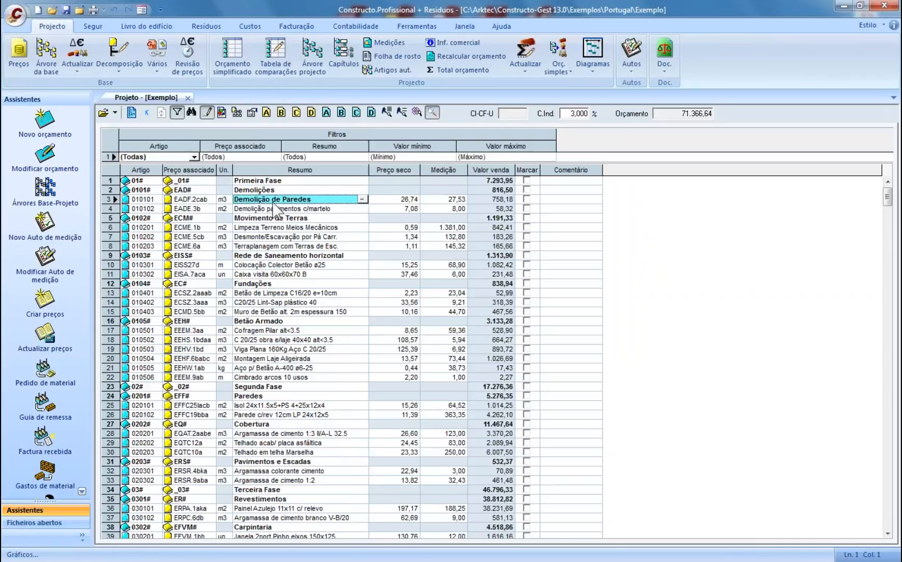
click(361, 199)
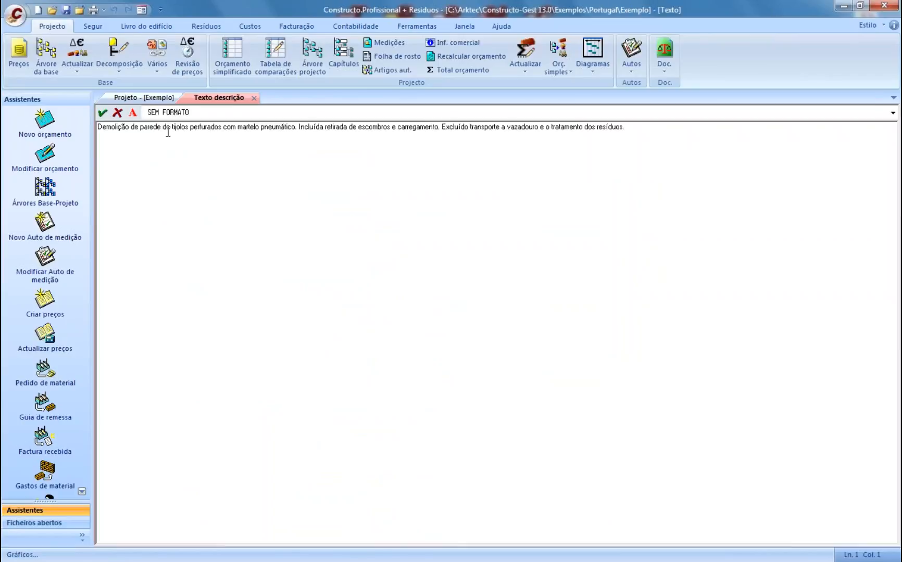
drag(166, 130, 505, 137)
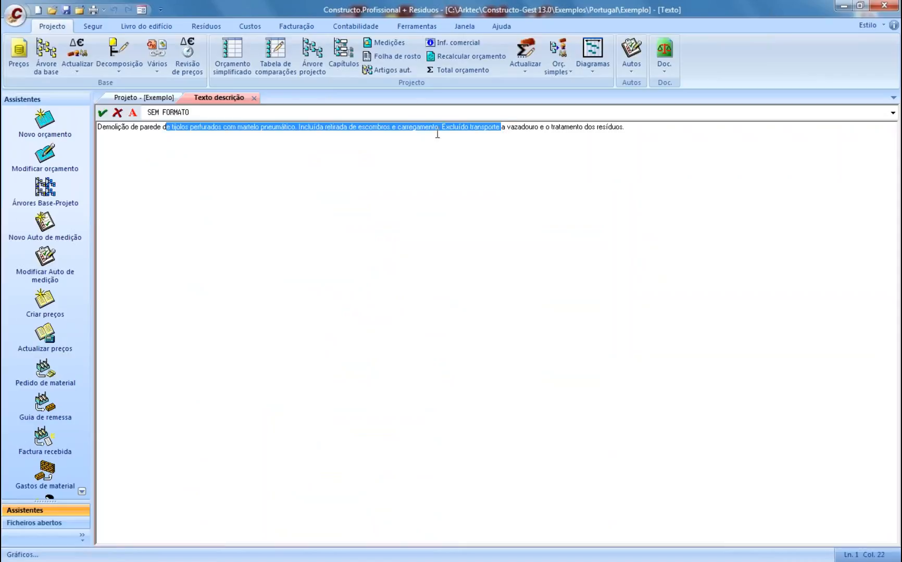
click(254, 98)
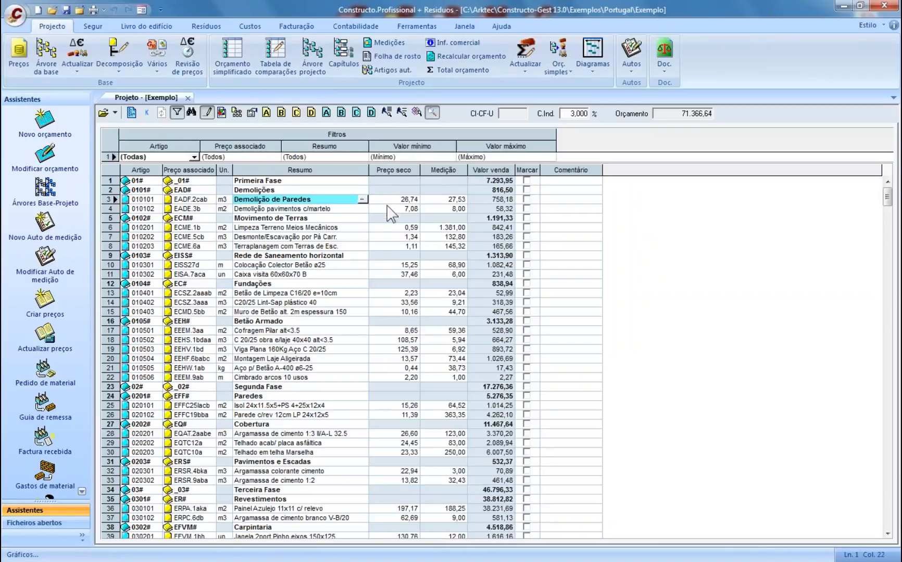
- View and close the price decomposition and the 27,53 measurement lines of Demolição de Paredes
click(385, 202)
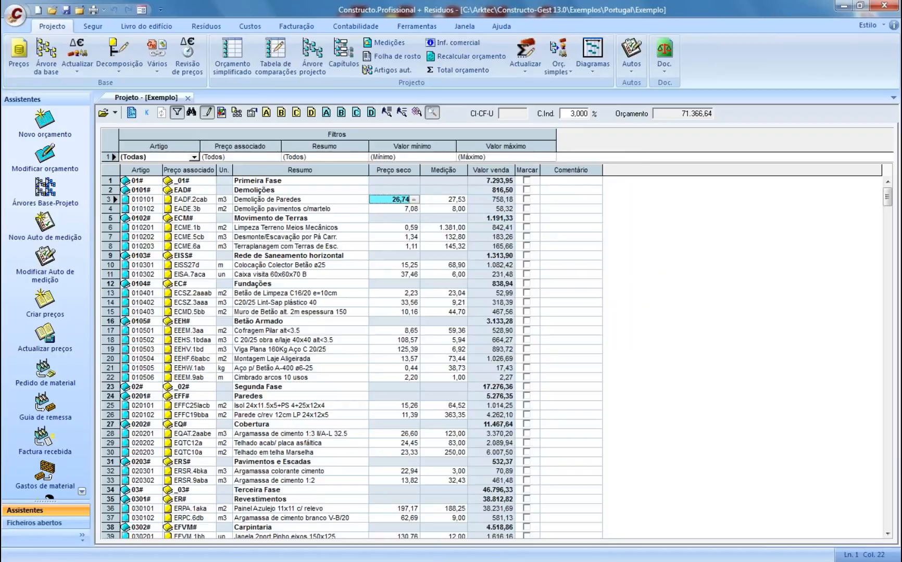
click(413, 200)
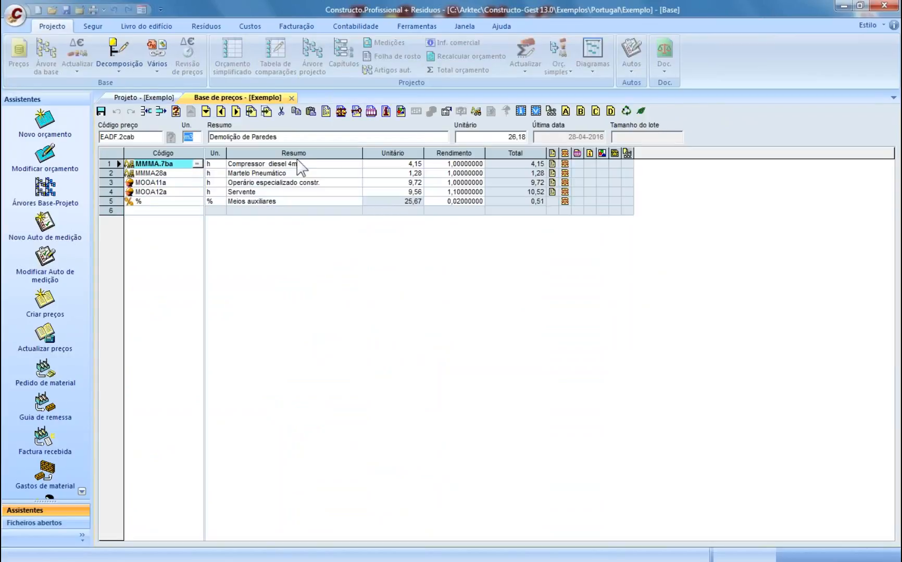
click(291, 98)
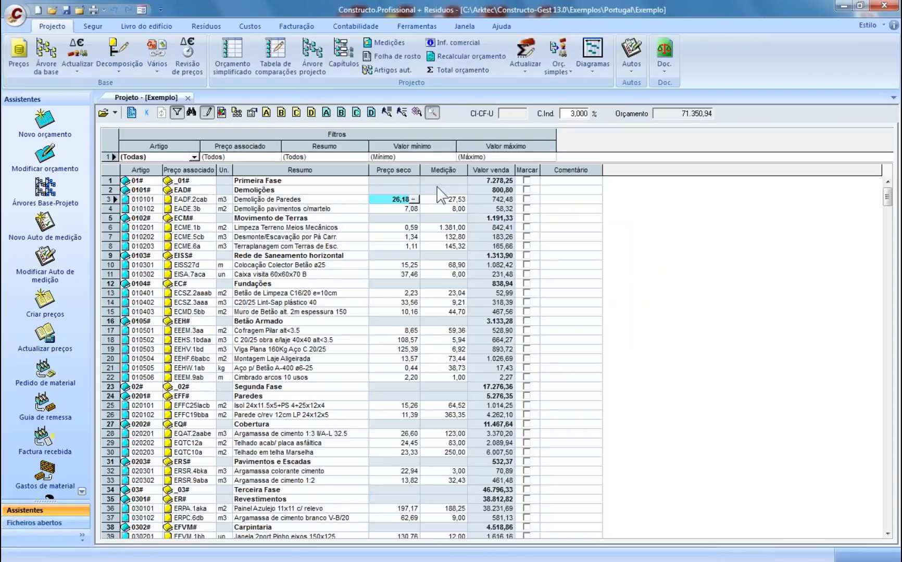
click(440, 200)
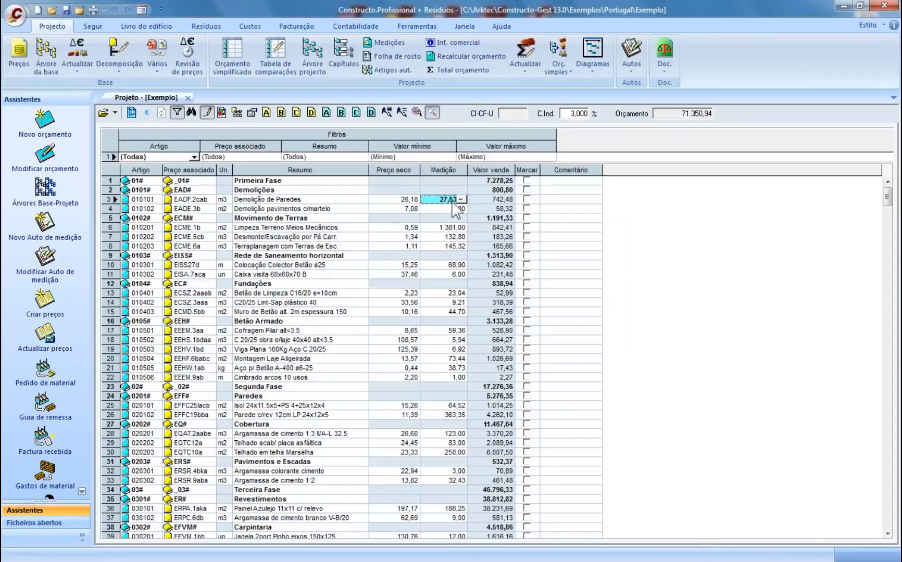
click(462, 200)
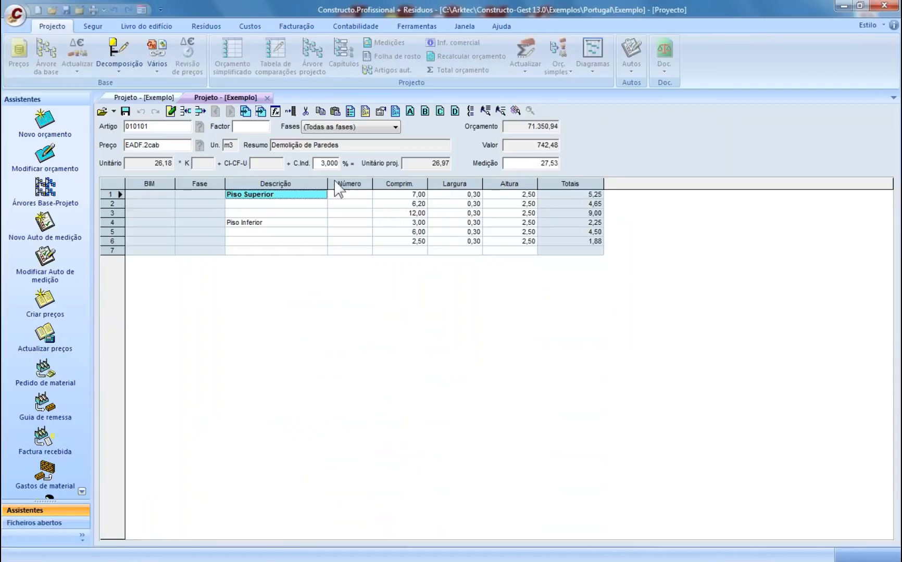
click(268, 98)
click(305, 191)
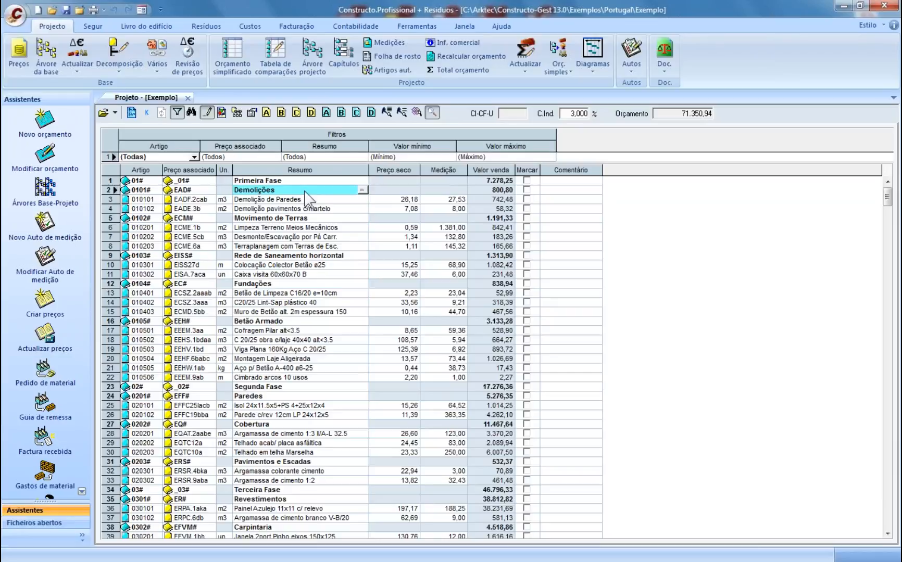
- Preview the Orçamento budget listing via the Imprimir dialog's Vista preliminar
click(278, 218)
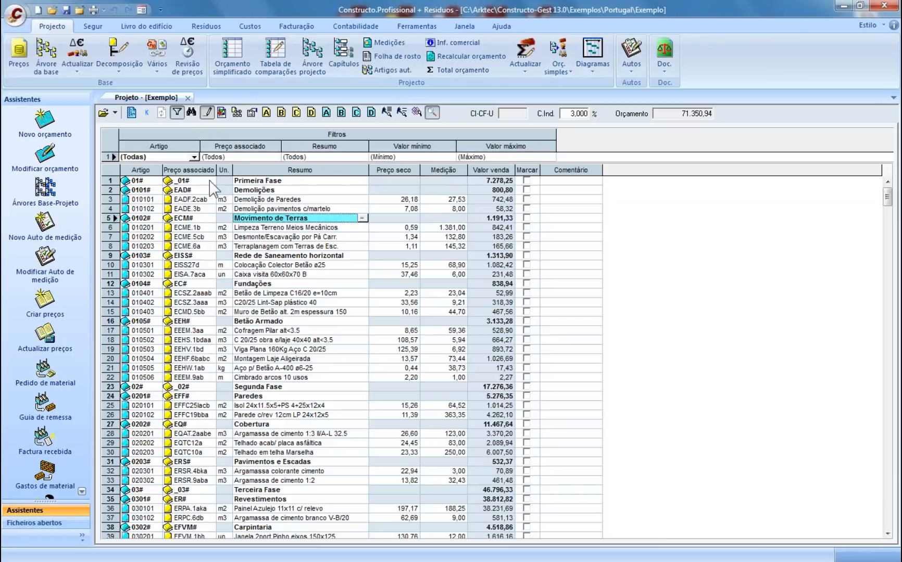
click(92, 10)
click(318, 274)
click(602, 176)
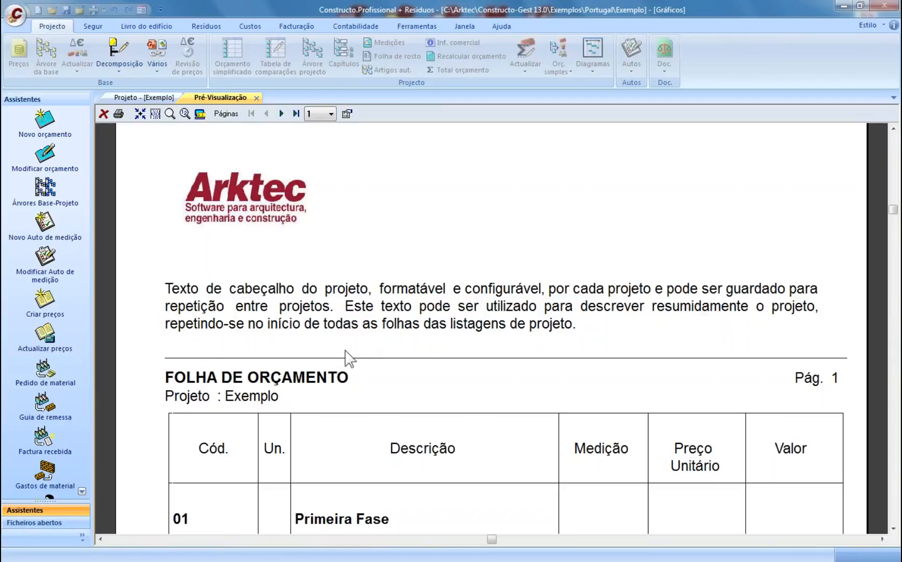
- Scroll through the Folha de Orçamento preview's first items, then open the listing's Opções
scroll(347, 356, down, 3)
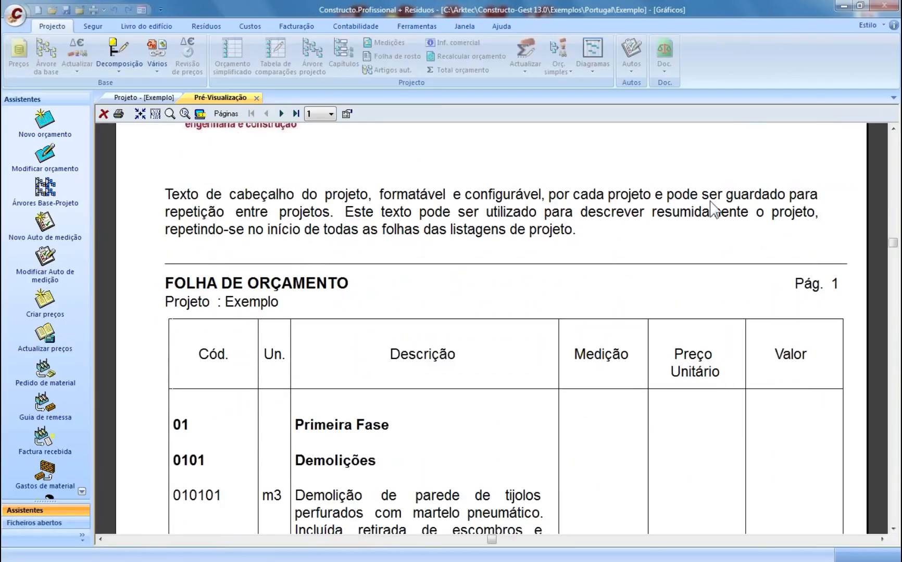
scroll(419, 291, down, 2)
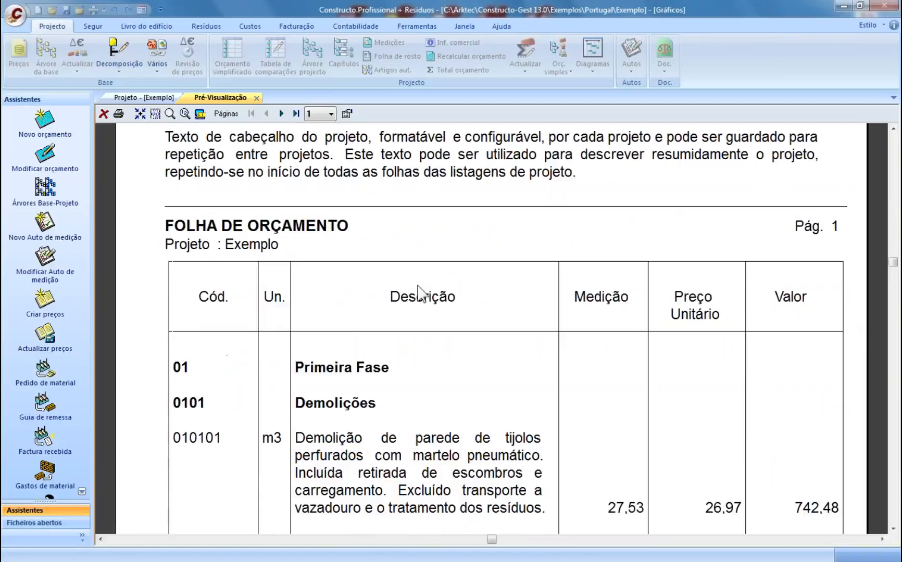
scroll(418, 290, down, 2)
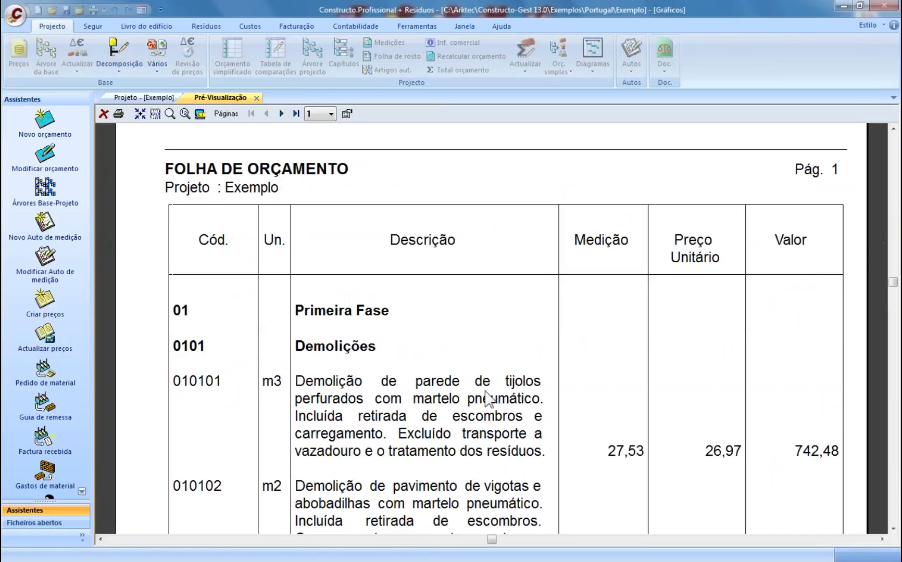
scroll(456, 305, down, 1)
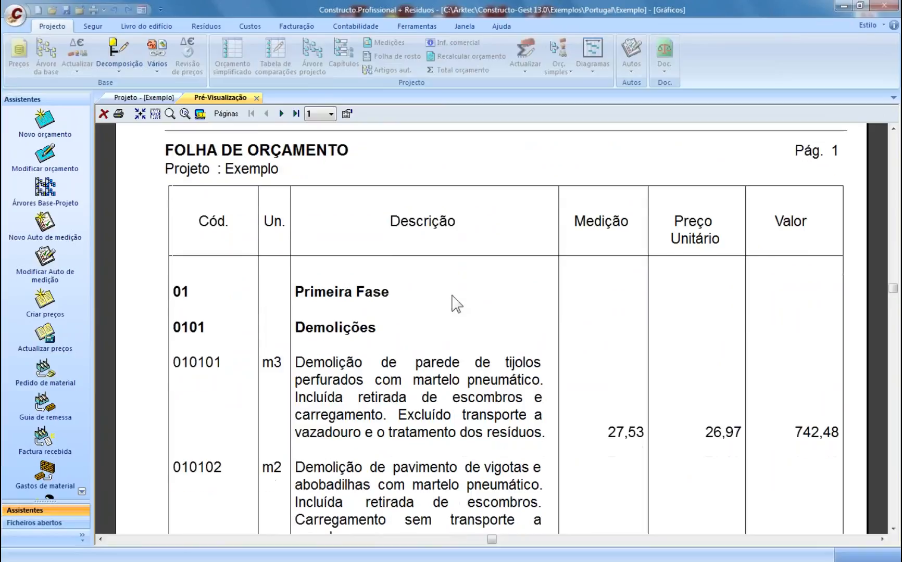
scroll(452, 297, down, 4)
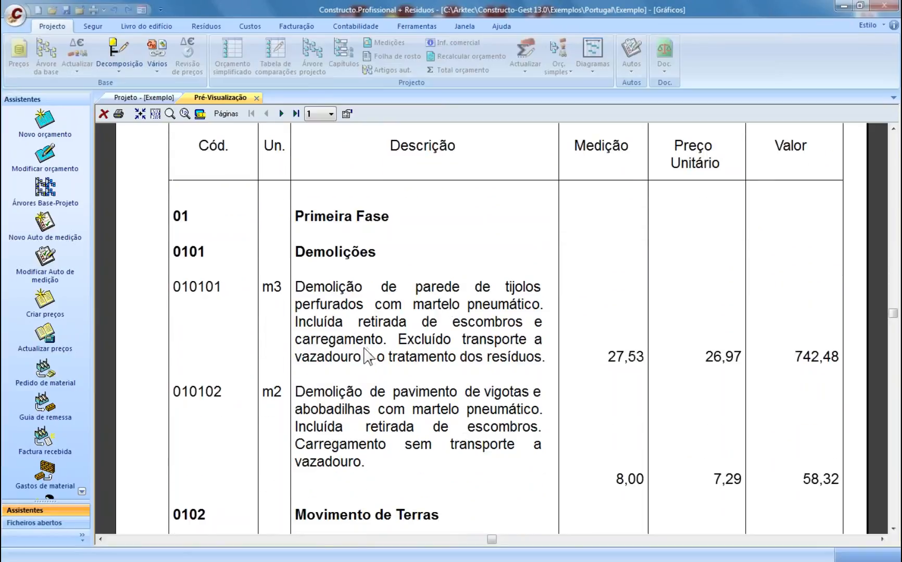
scroll(370, 355, down, 4)
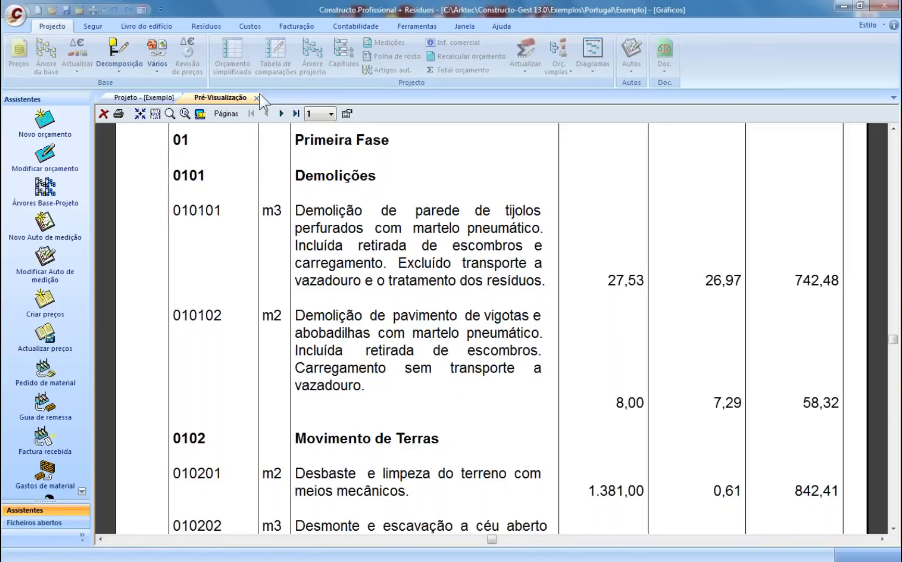
click(346, 114)
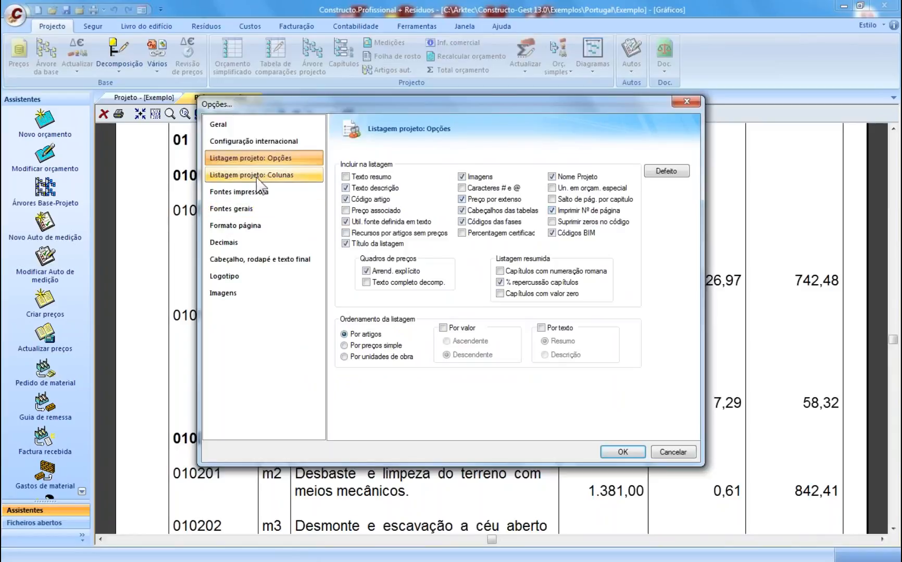
- Set report page numbering to 1/20, 2/20… and outer table lines to Exteriores 2 pto
click(234, 176)
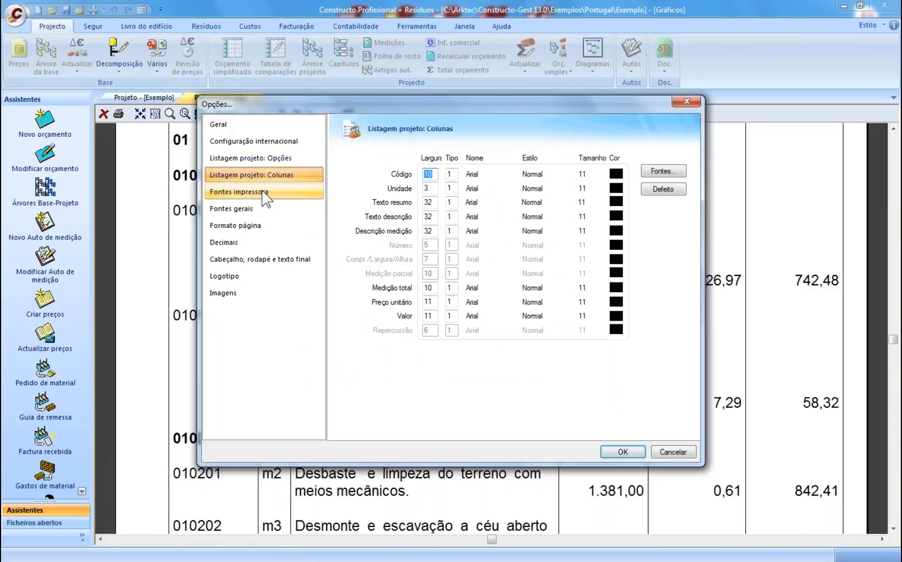
click(285, 197)
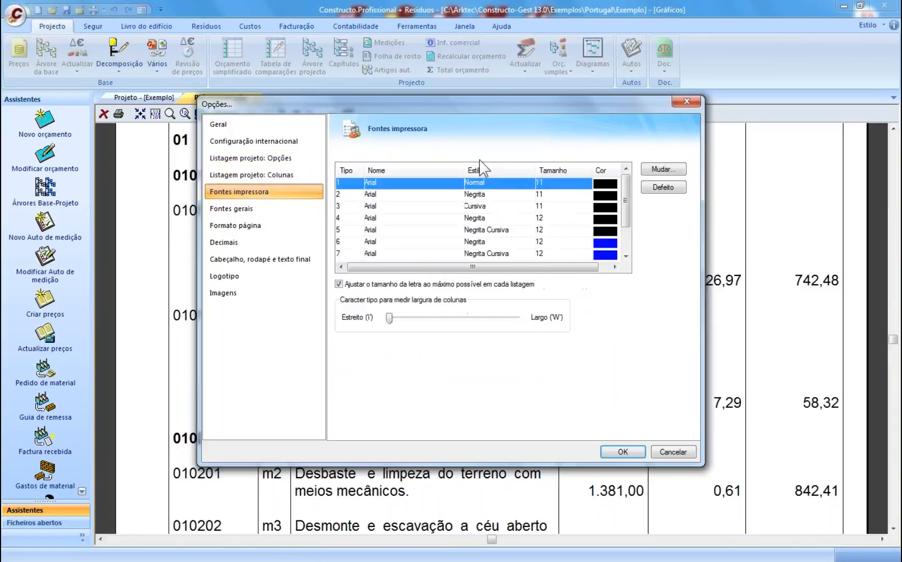
click(270, 209)
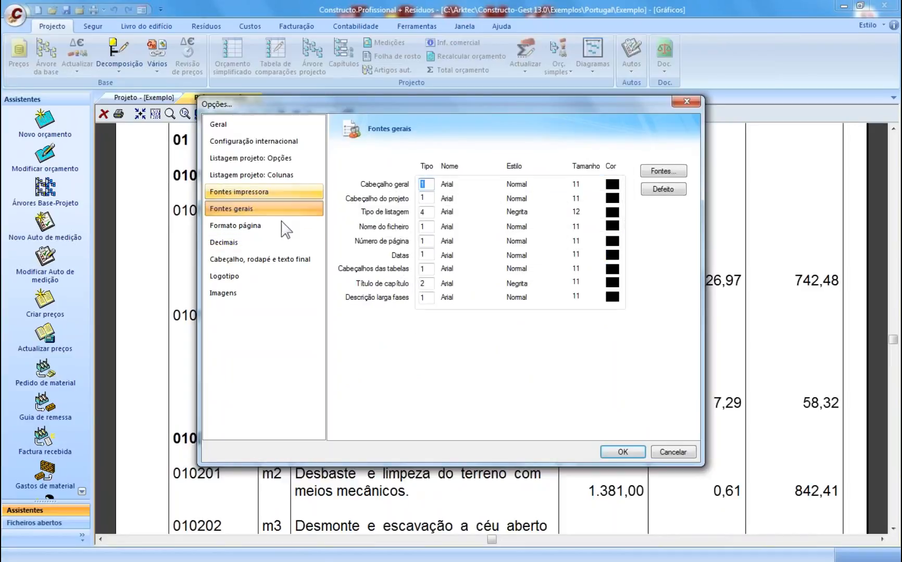
click(258, 229)
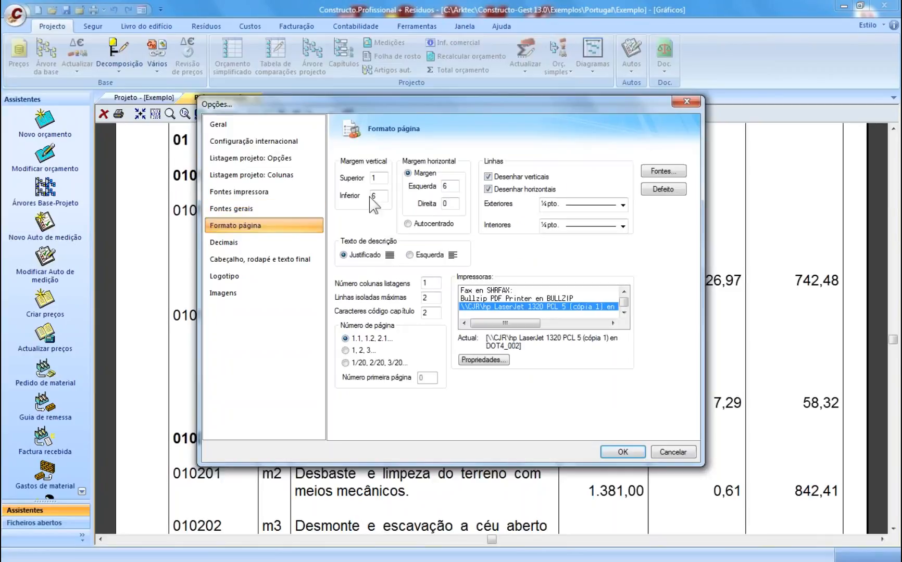
click(349, 364)
click(584, 205)
click(581, 257)
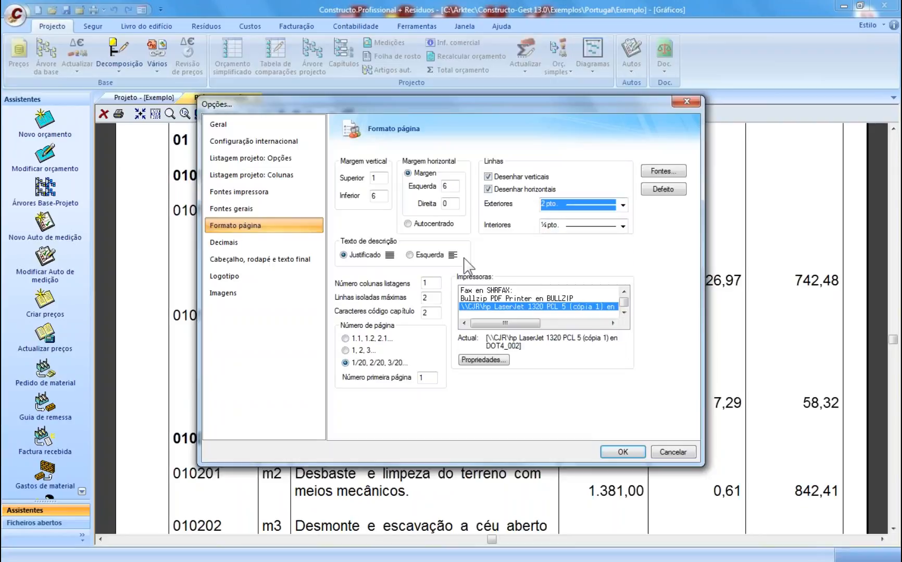
- Review the decimal, header/footer and logo settings, apply the options, and fit the whole page in the preview
click(234, 243)
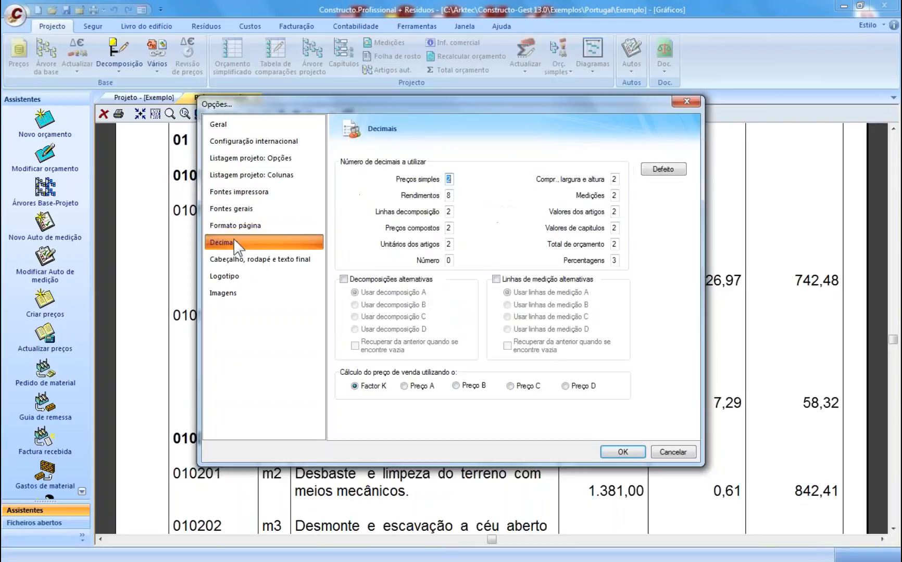
click(252, 259)
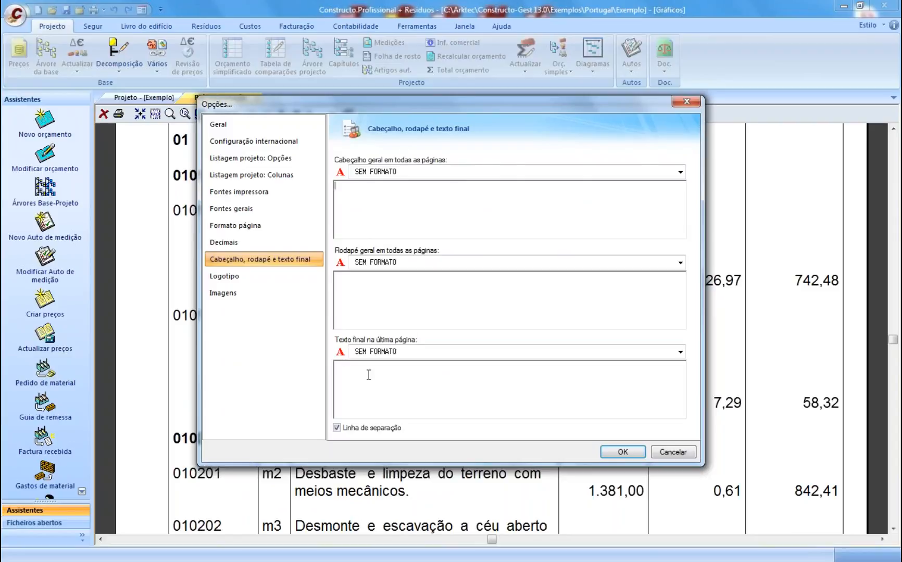
click(285, 276)
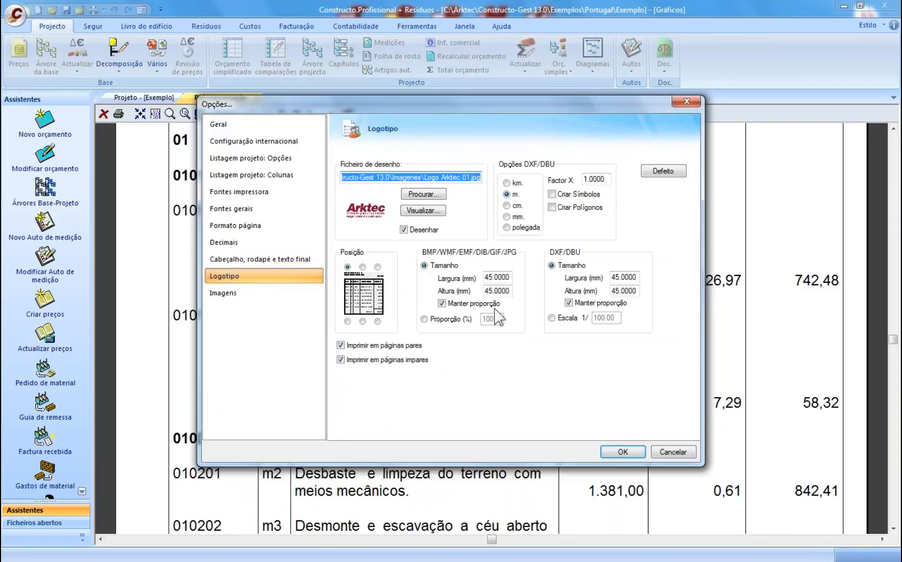
click(624, 452)
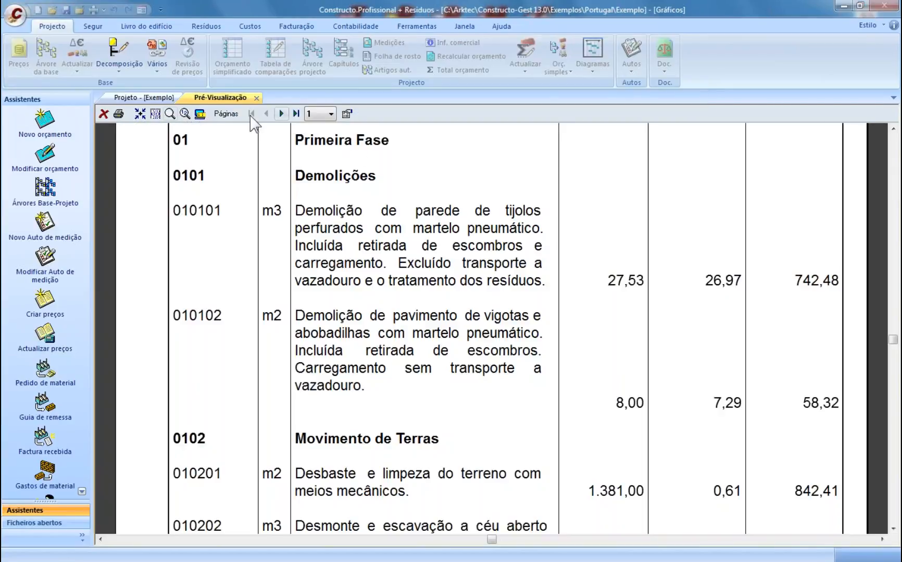
click(140, 113)
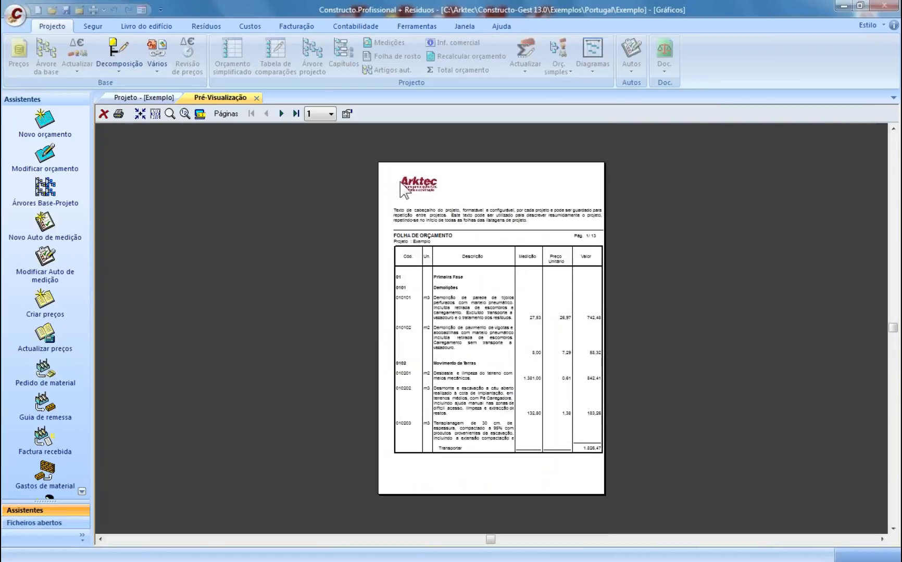
- Close the print preview and print settings, and open the Relatórios report templates list
click(256, 98)
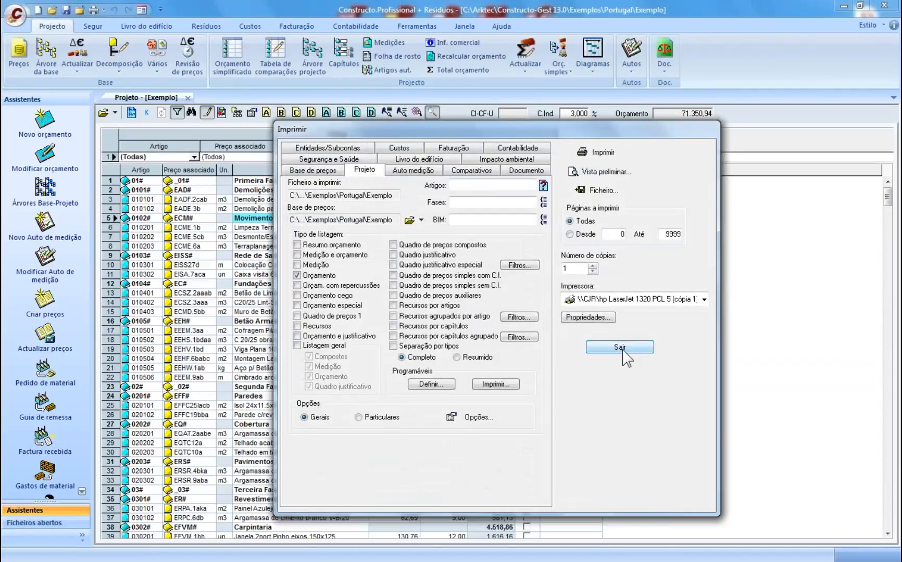
click(620, 347)
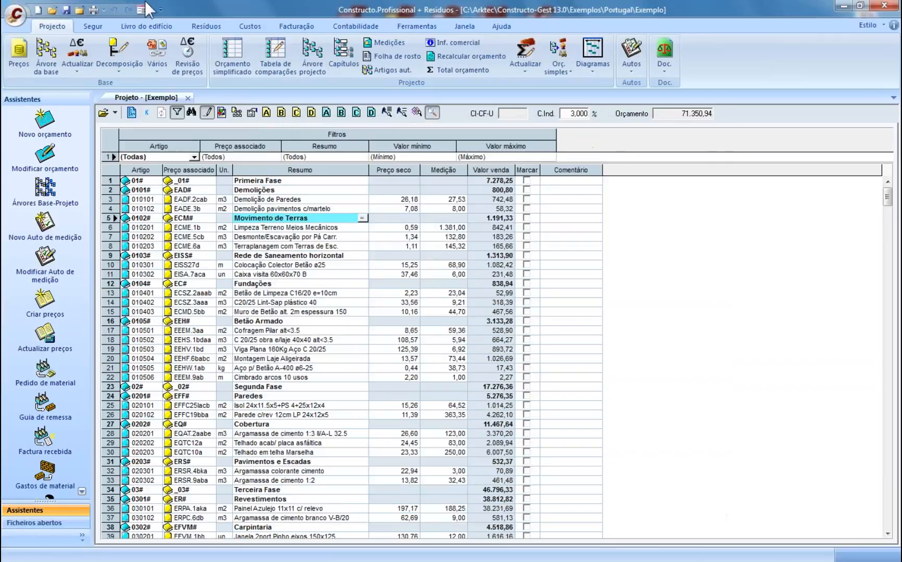
click(94, 10)
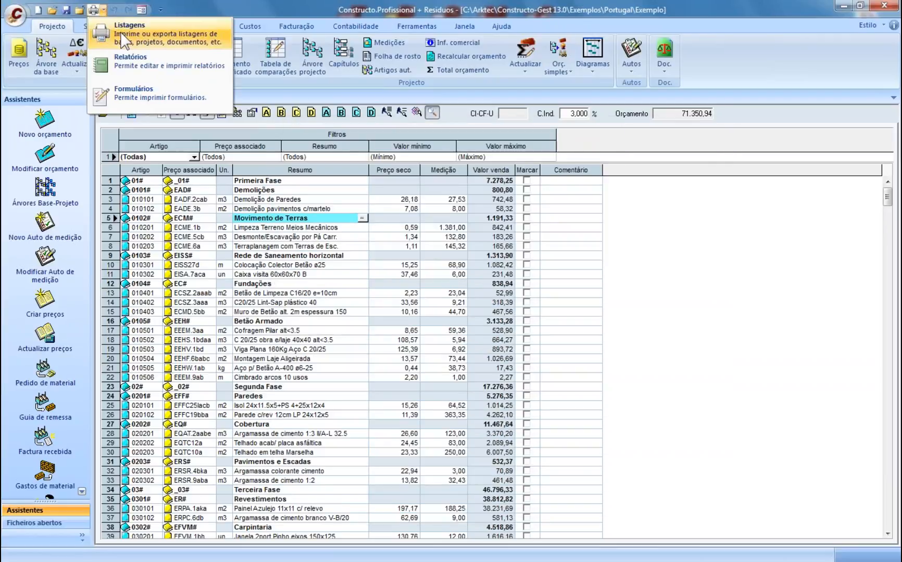
click(132, 62)
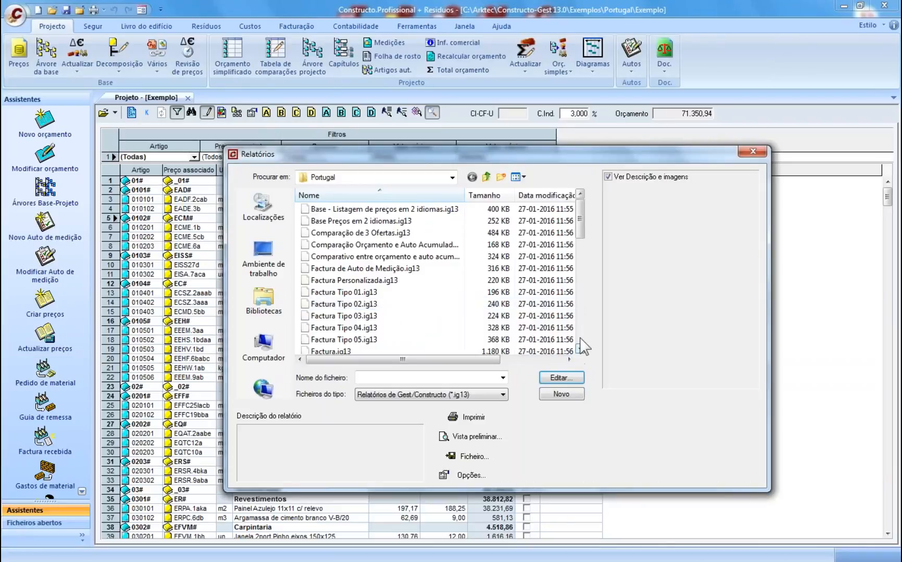
click(580, 340)
click(580, 339)
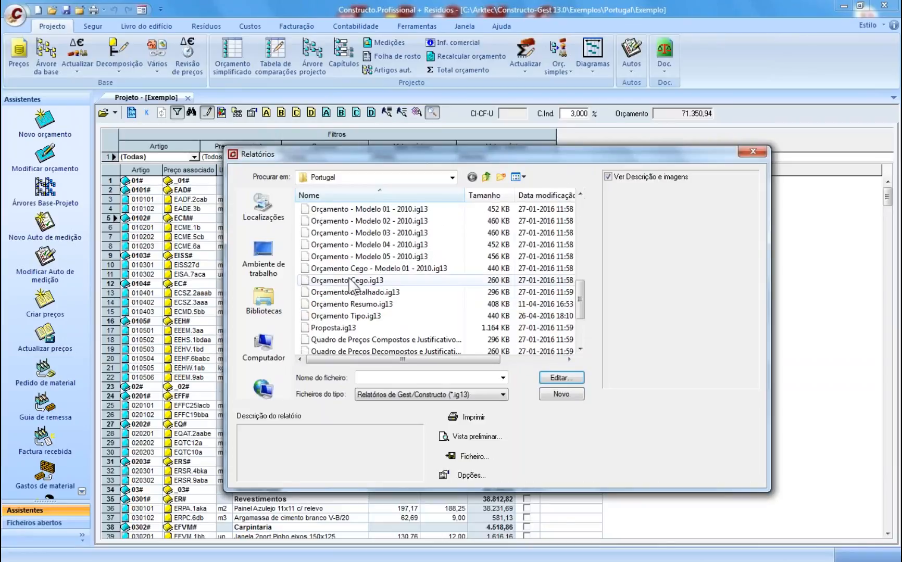
- Compare the Orçamento Modelo 01–05 and Cego templates, then edit Orçamento Tipo.ig13
click(384, 315)
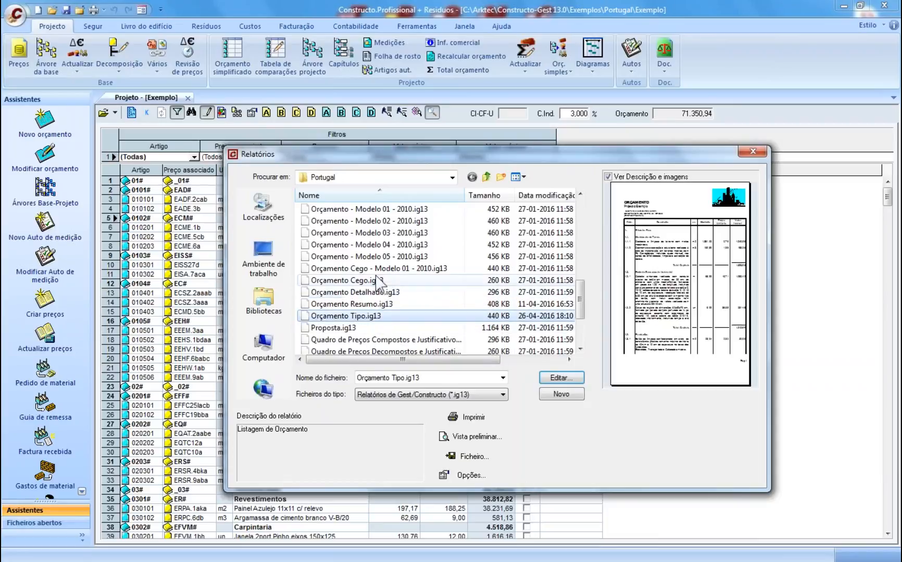
click(394, 260)
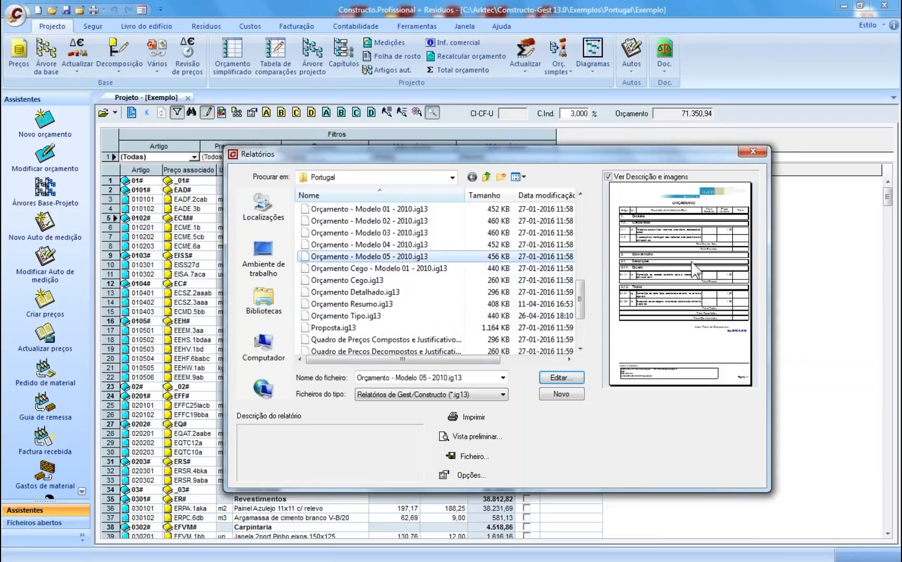
scroll(392, 276, up, 1)
click(389, 281)
click(394, 305)
click(388, 316)
click(384, 329)
click(392, 340)
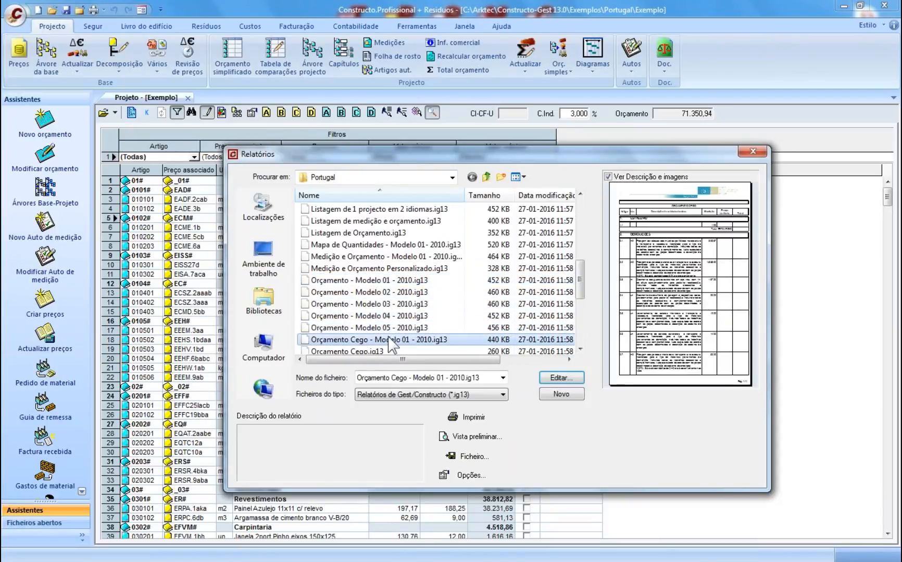
scroll(390, 338, down, 3)
click(388, 281)
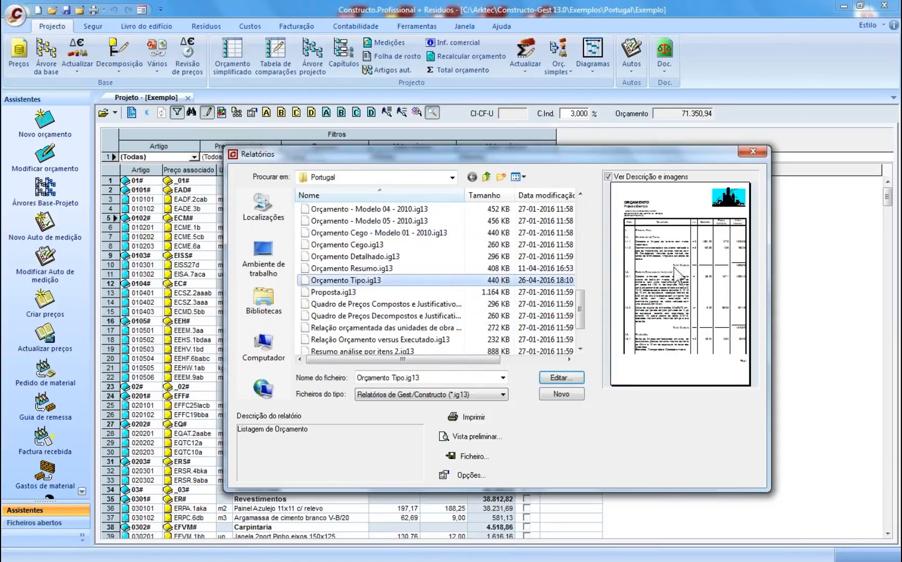
click(541, 377)
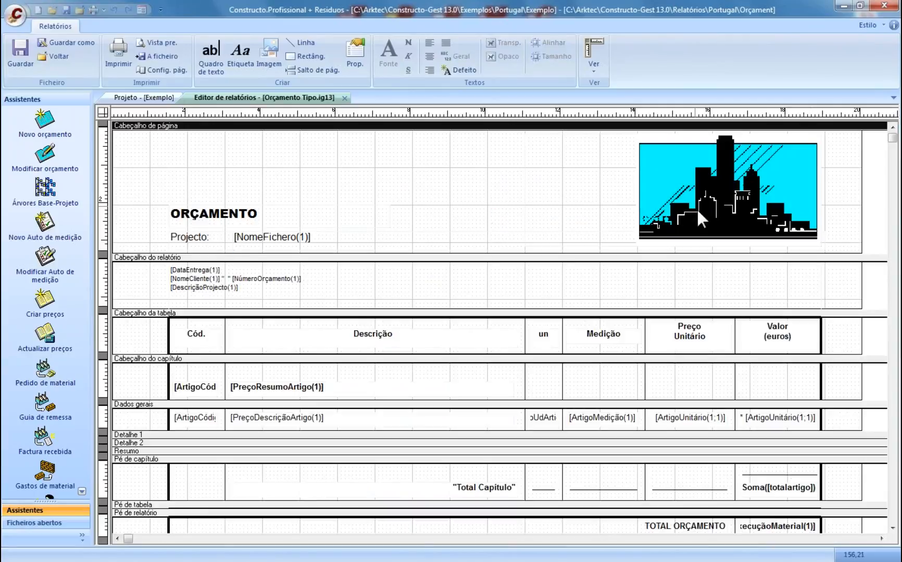
- Inspect the header logo, NomeFichero field and Cód. label, then close the editor without changes
click(643, 137)
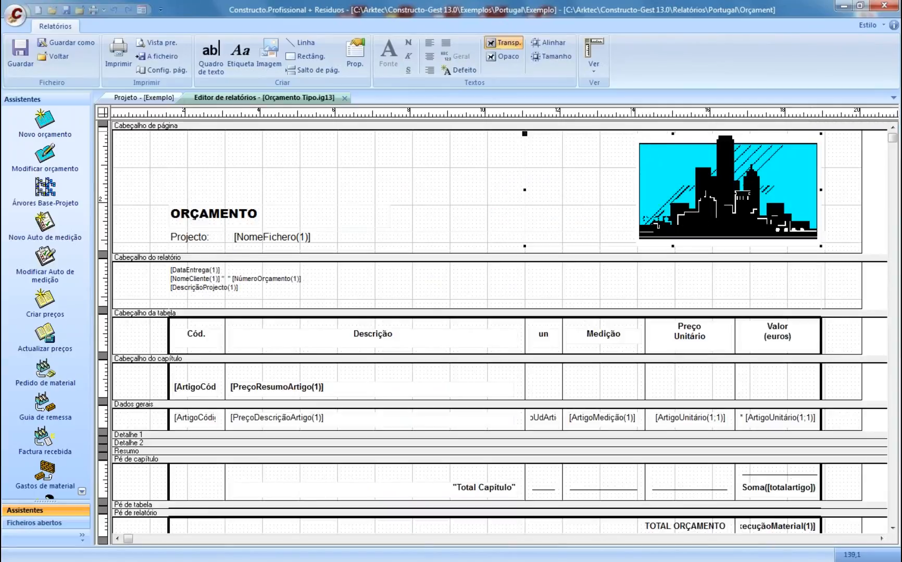
click(295, 239)
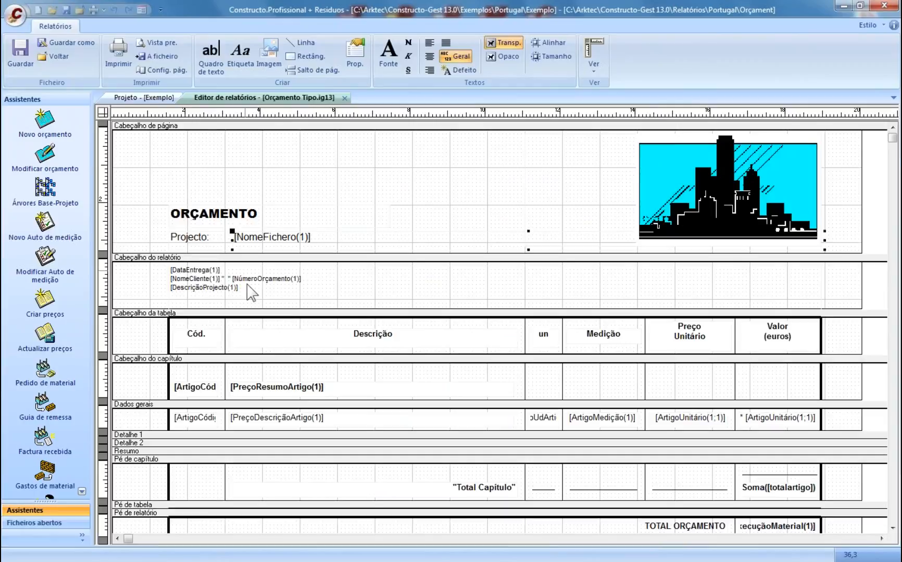
click(212, 343)
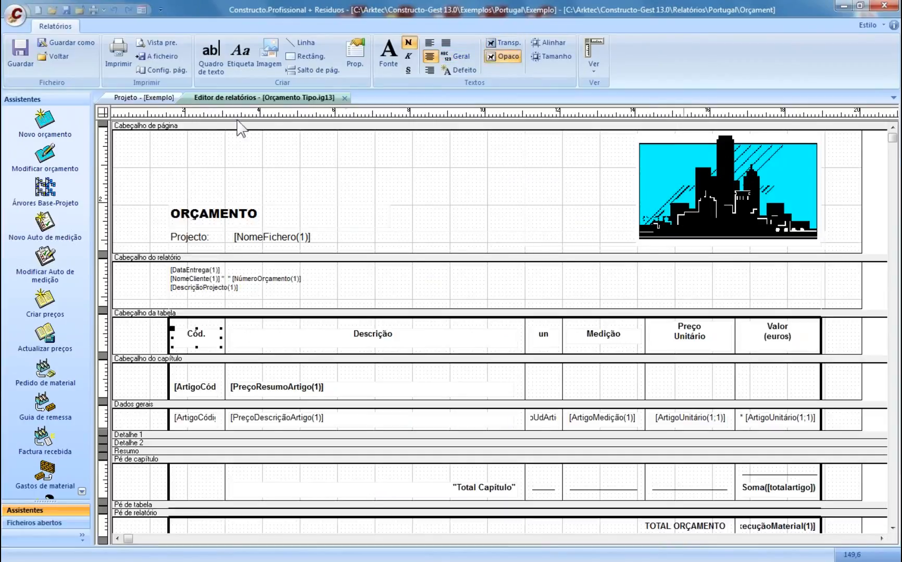
click(345, 99)
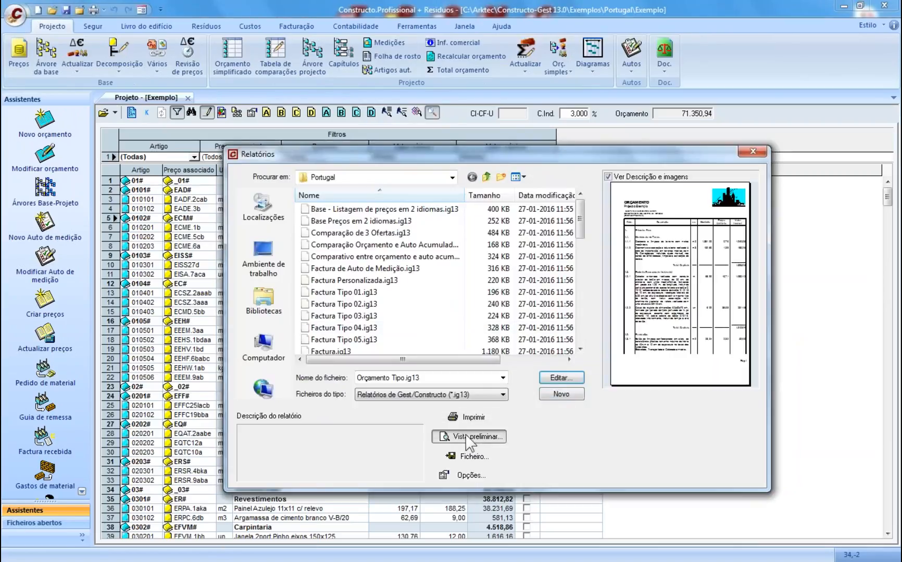
click(468, 475)
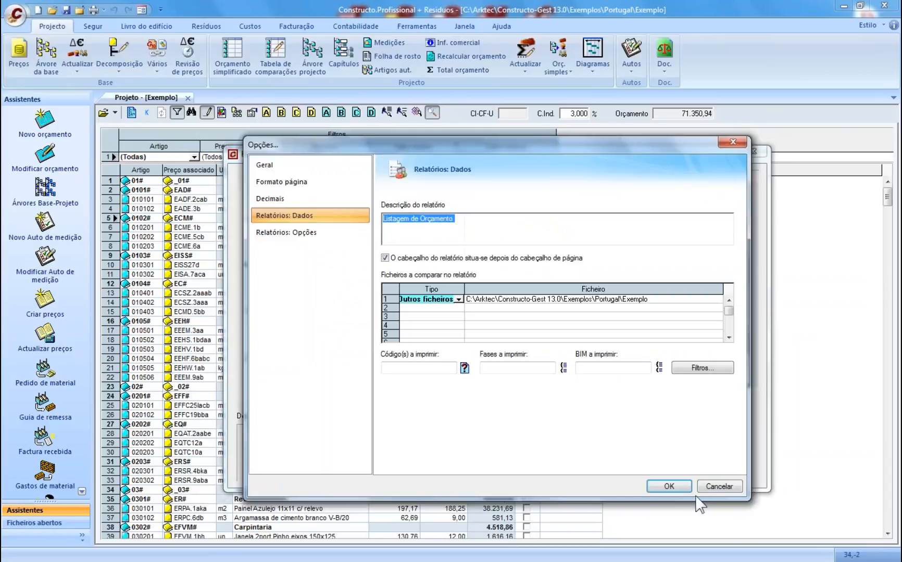
click(669, 486)
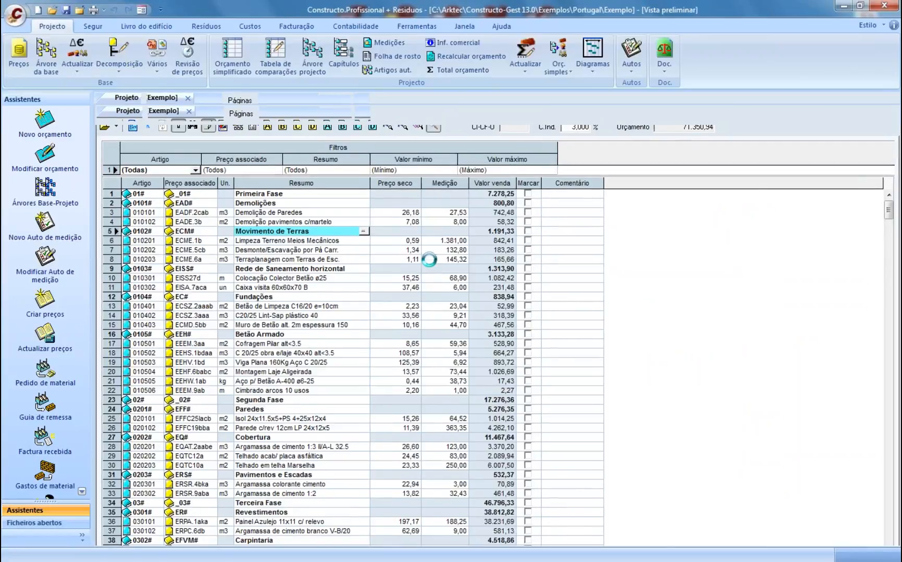
scroll(502, 313, down, 2)
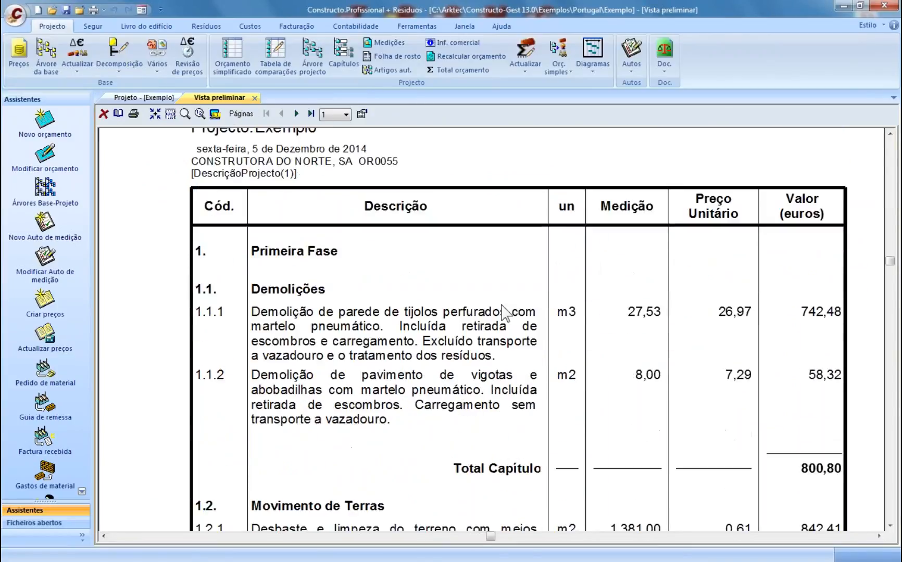
scroll(507, 313, up, 1)
scroll(507, 313, down, 5)
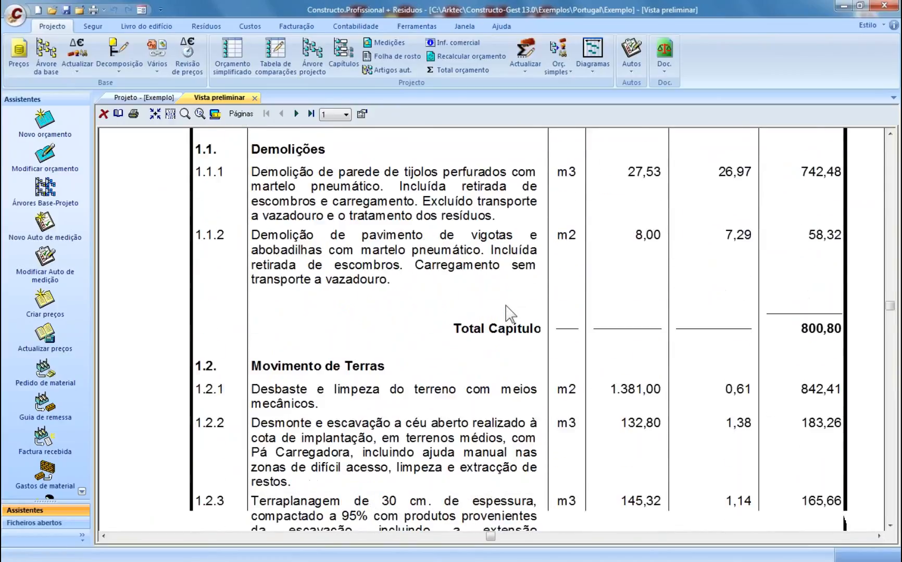
scroll(508, 312, down, 5)
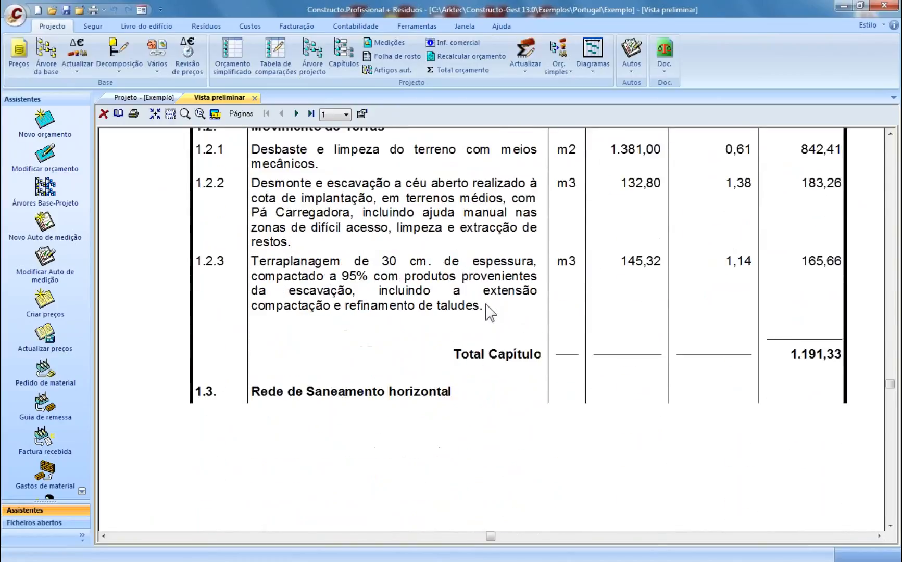
click(154, 114)
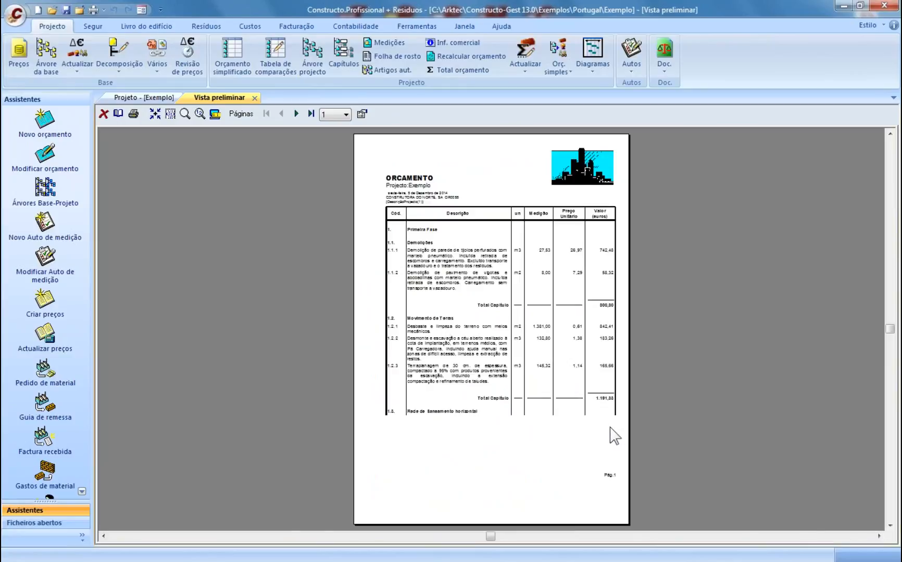
click(310, 114)
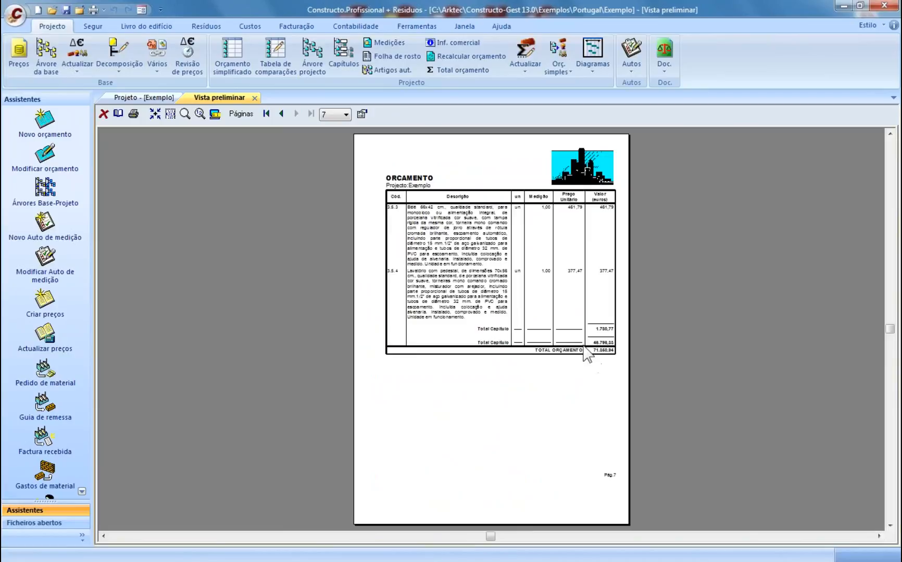
click(281, 113)
click(282, 113)
click(281, 113)
click(281, 113)
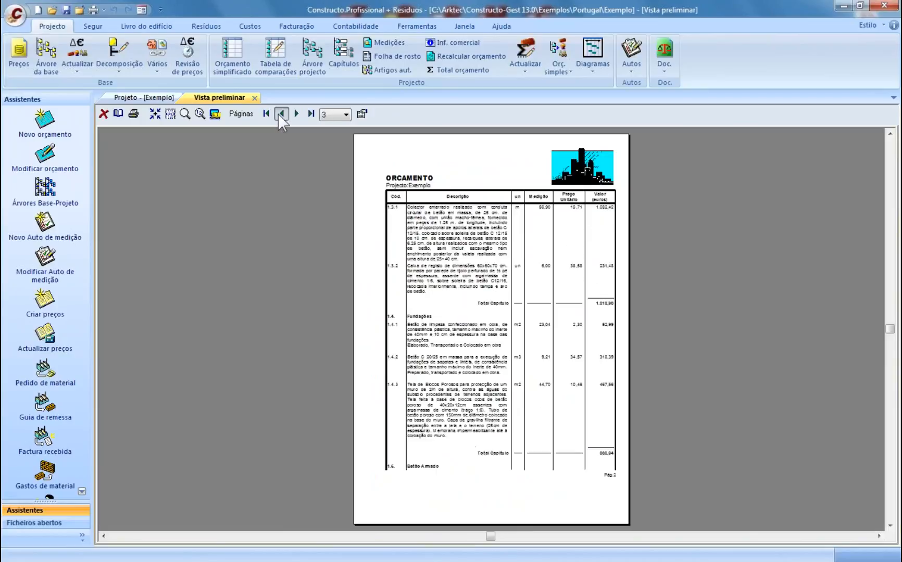
click(281, 114)
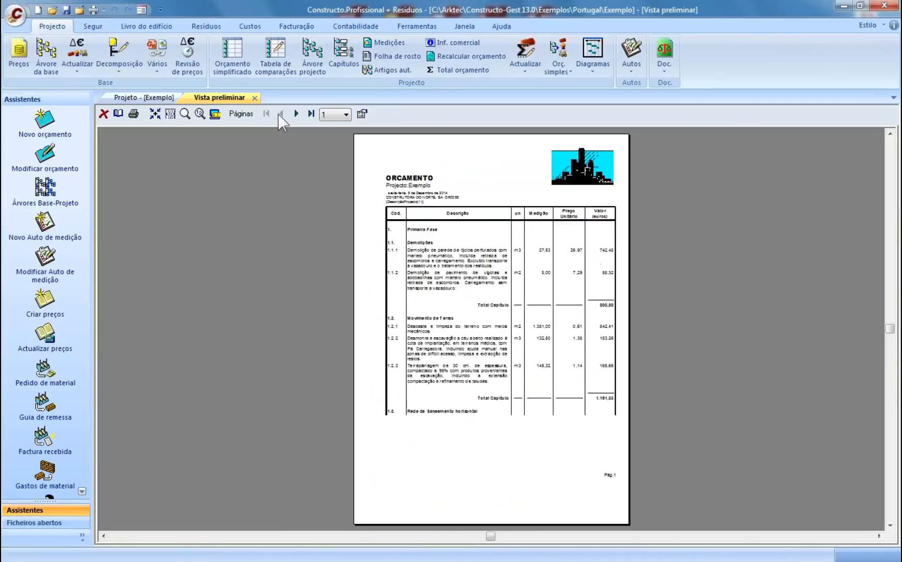
click(254, 97)
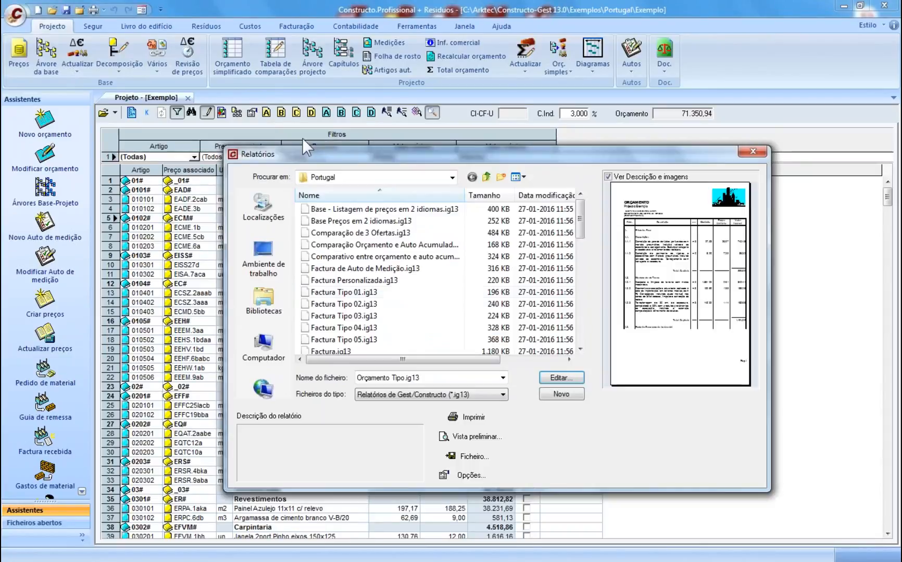
- Close the Relatórios dialog and the Projeto - [Exemplo] tab
click(753, 151)
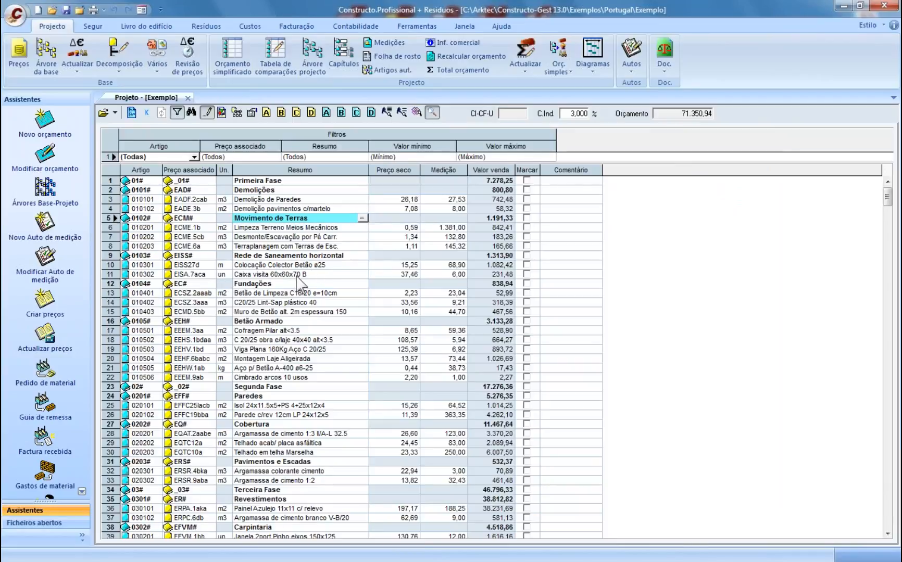
click(301, 418)
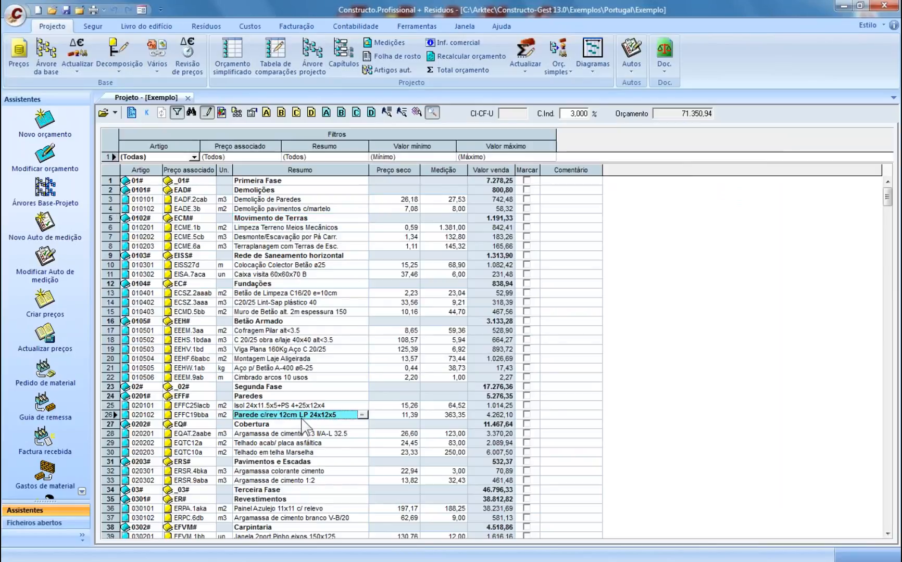
click(188, 98)
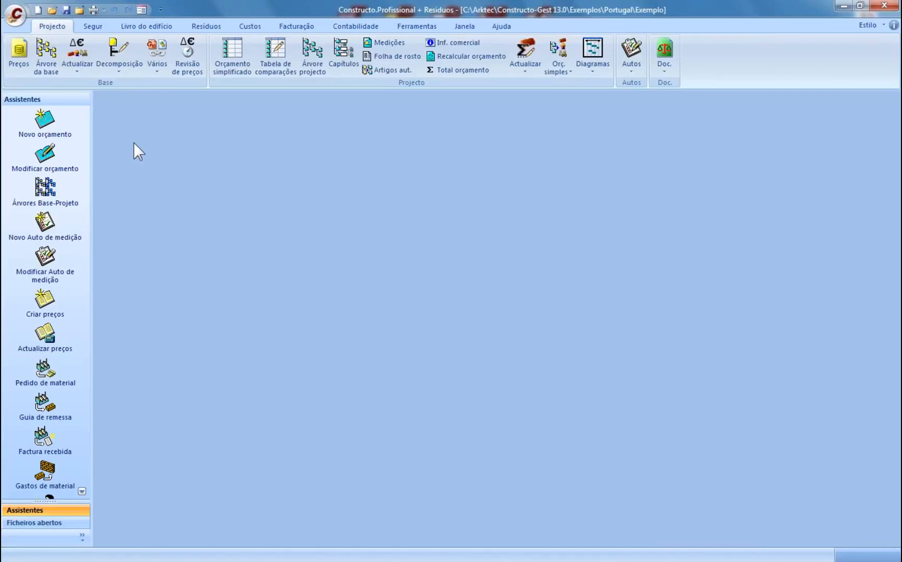
- Create budget file Obra01 in Ambiente de trabalho and accept its Dados gerais
click(46, 113)
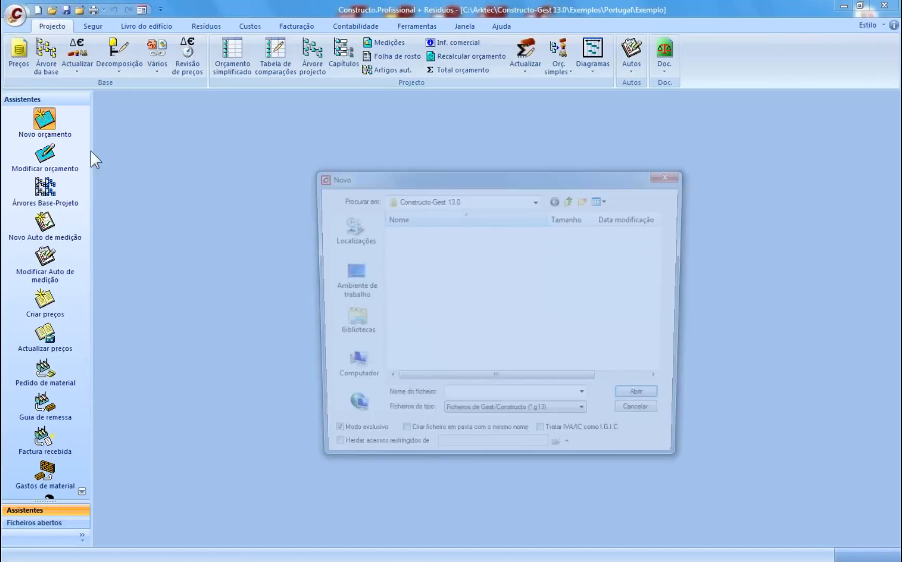
click(348, 281)
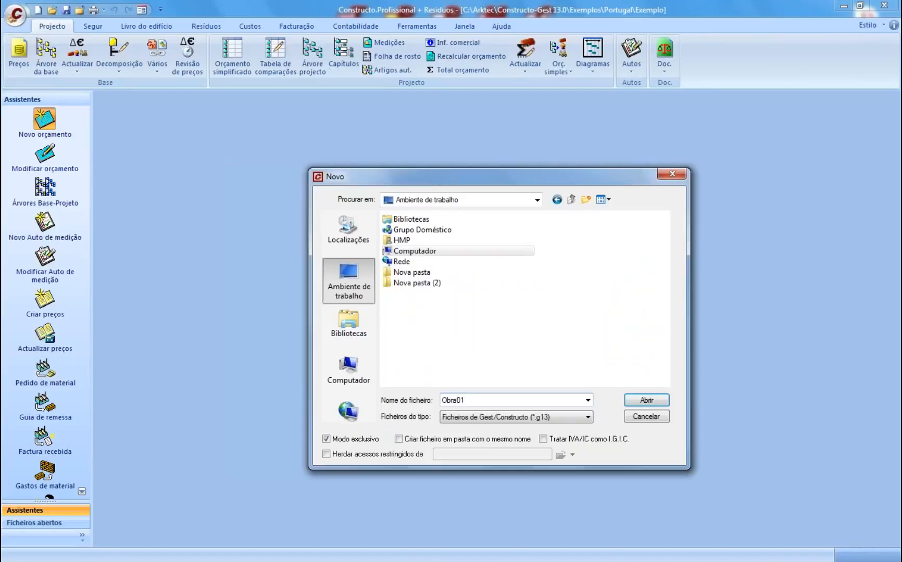
click(646, 401)
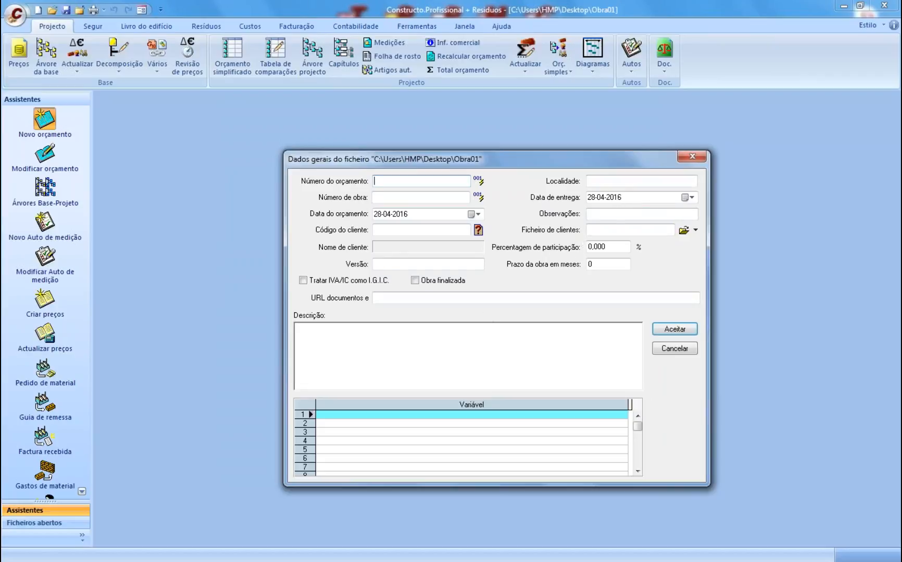
click(329, 336)
click(682, 330)
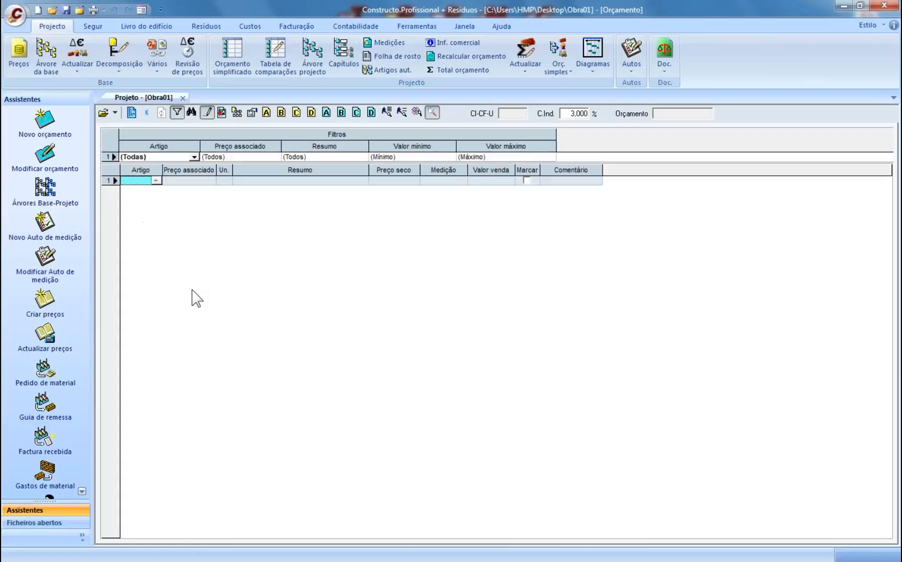
- Create chapter 01# with price code 01, named Infra estruturas
text(01)
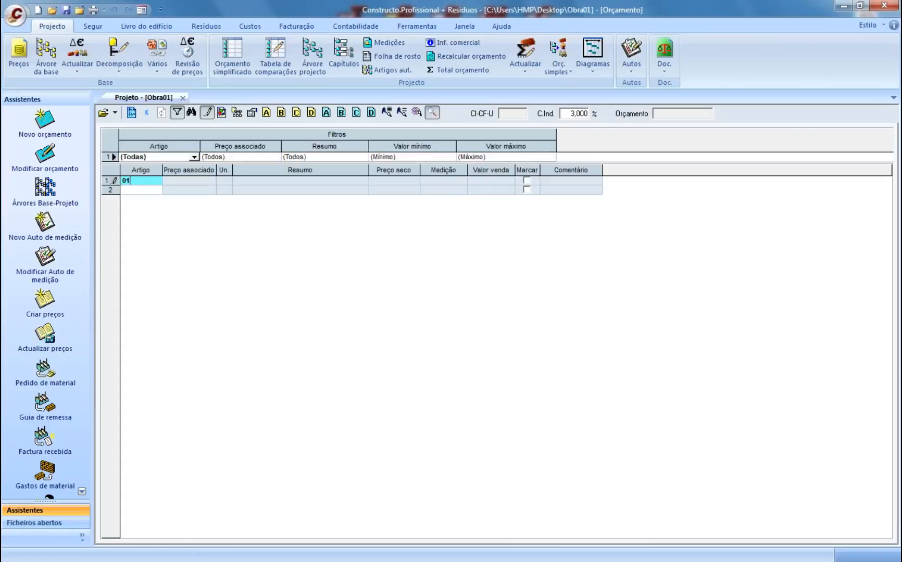
text(#)
key(Return)
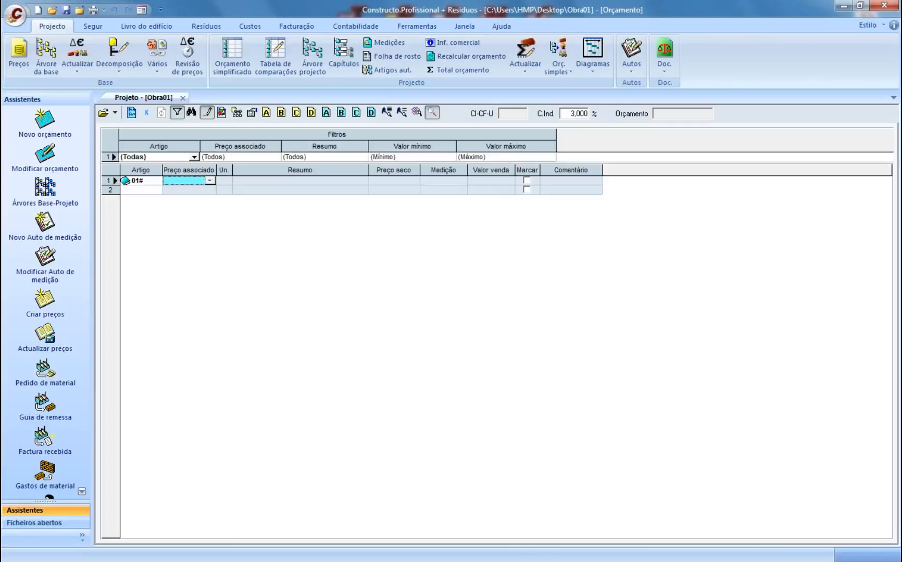
text(01)
key(Return)
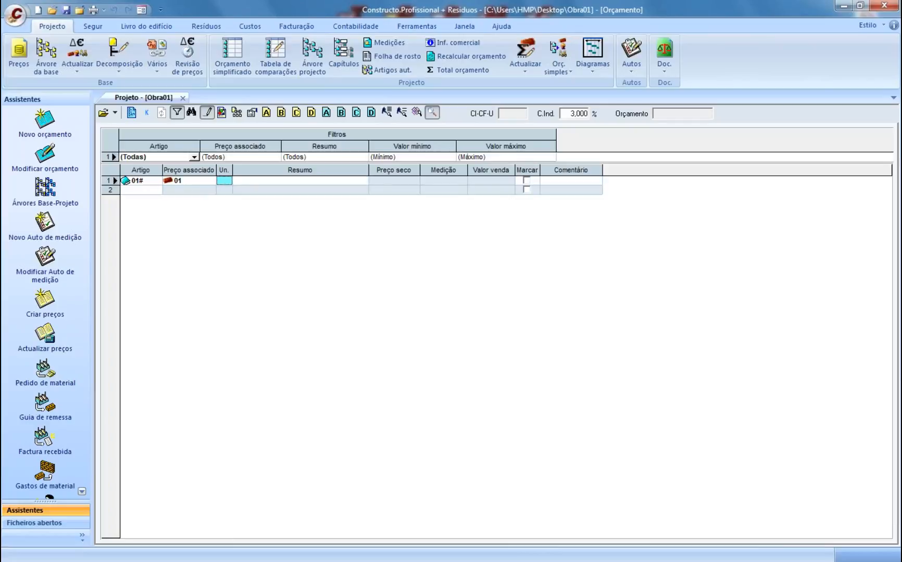
key(Return)
text(I)
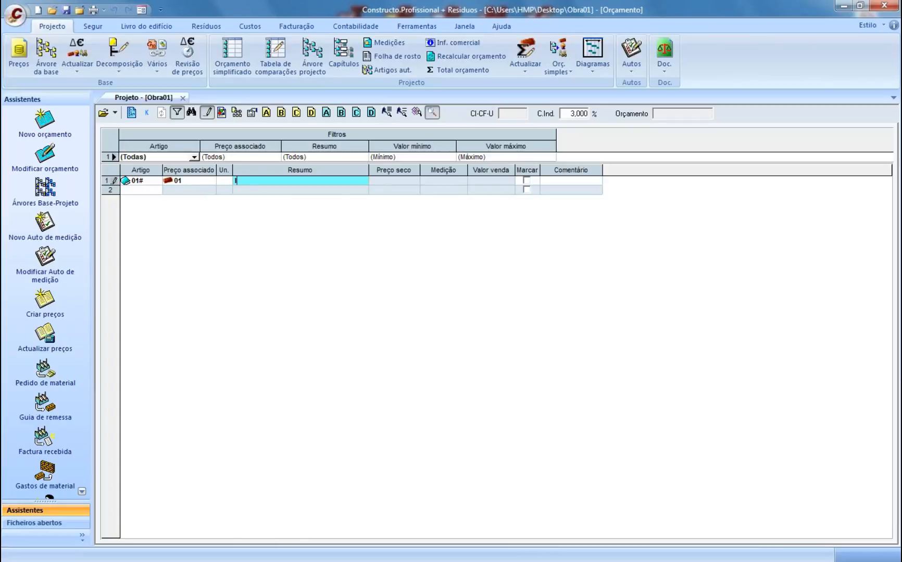
text(nfra estruturas)
key(Return)
- Add item 0101 EAV, unit m, 'abertura de vala de 0,5x1,0m', price 47,00, measurement 50
click(147, 191)
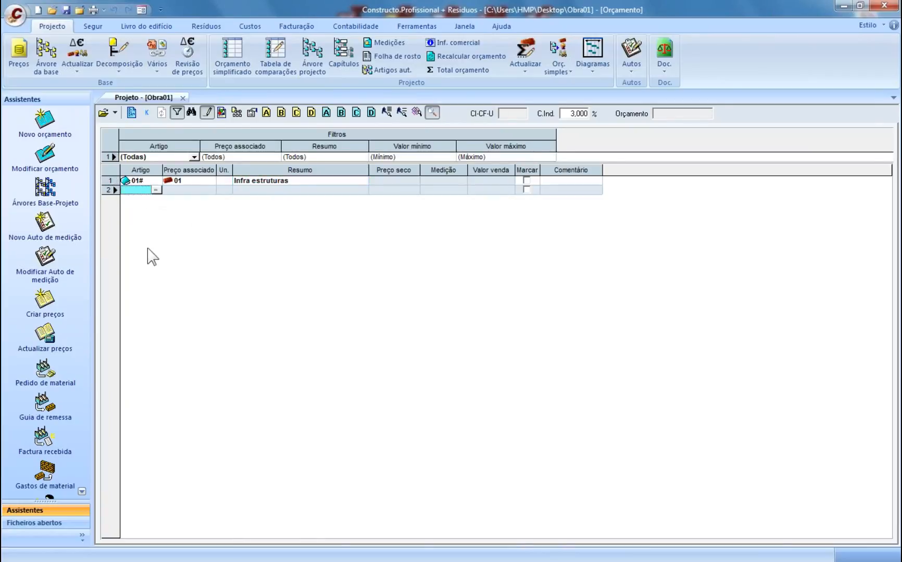
text(0101)
key(Return)
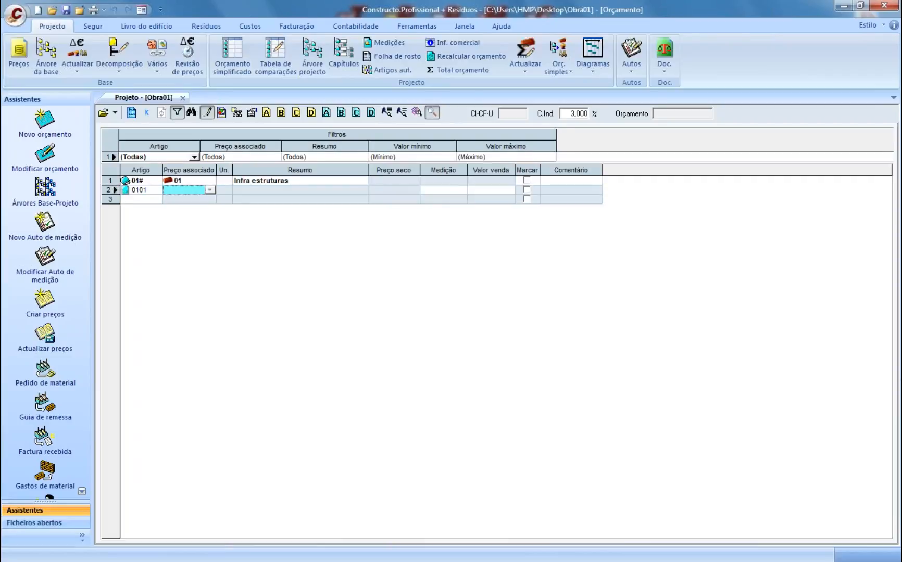
text(EAV)
key(Return)
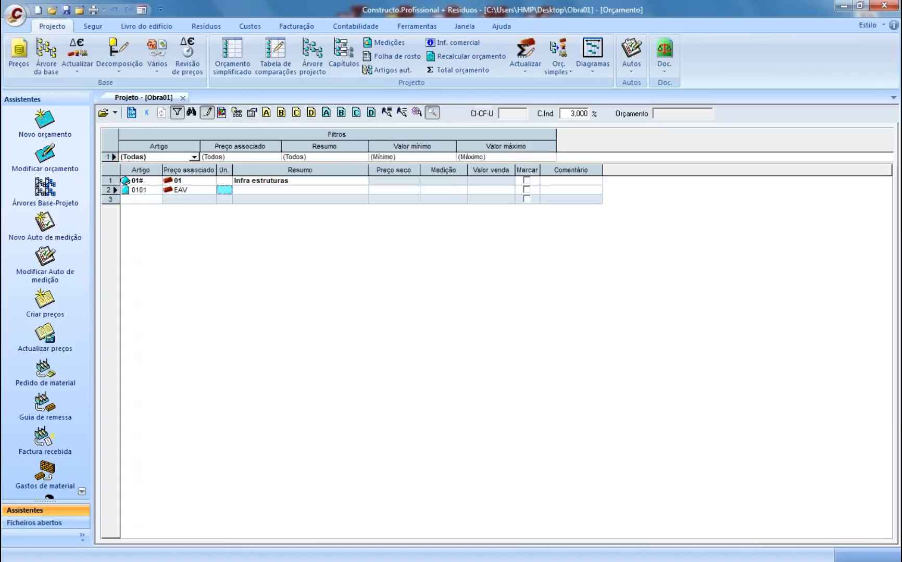
text(m)
key(Return)
text(Vala de)
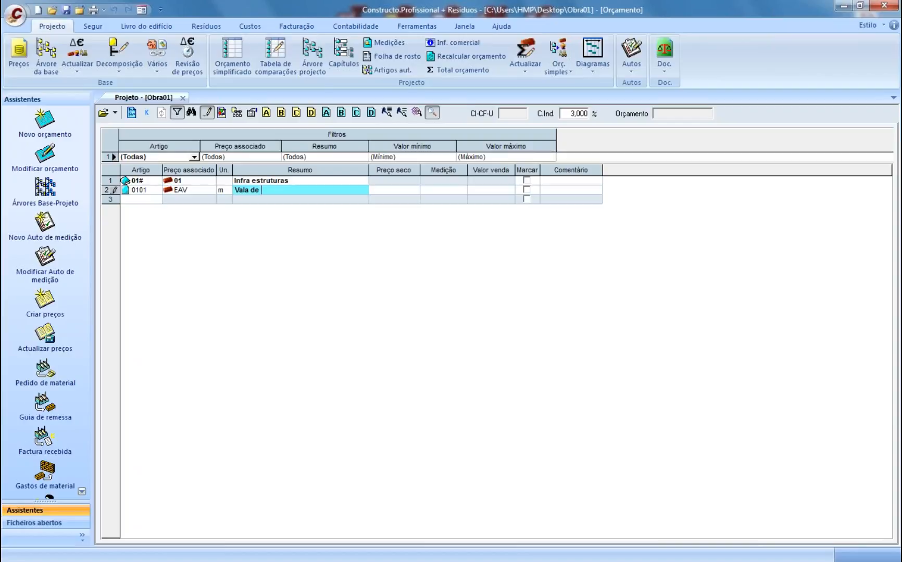
key(BackSpace)
key(BackSpace)
key(BackSpace)
key(BackSpace)
key(BackSpace)
key(BackSpace)
key(BackSpace)
key(BackSpace)
text(abertura de vala de 0,5x1,0m)
key(Return)
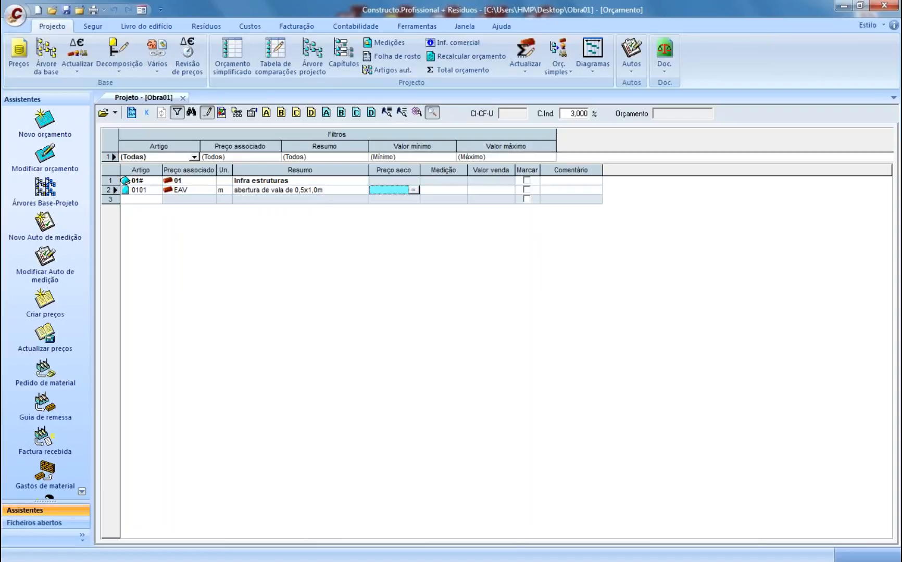
text(47)
key(Return)
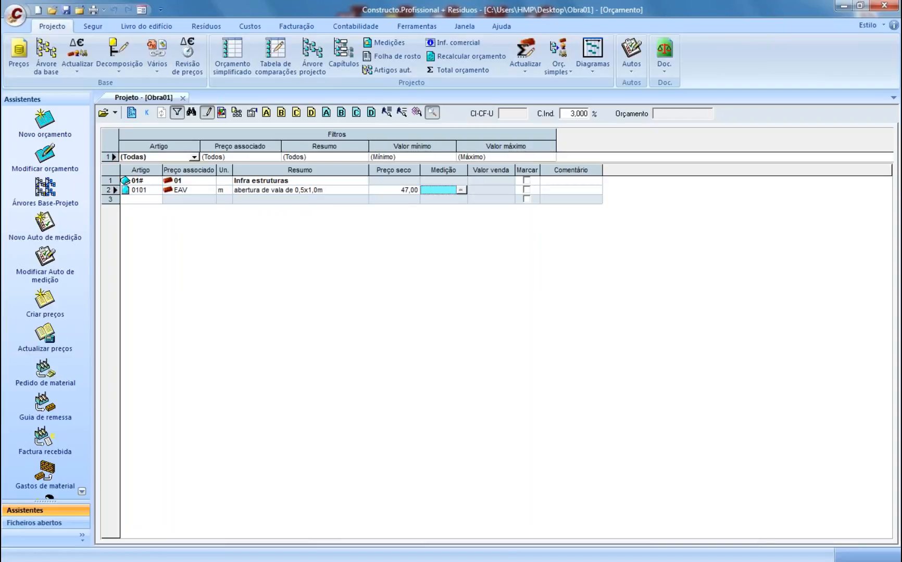
text(50)
key(Return)
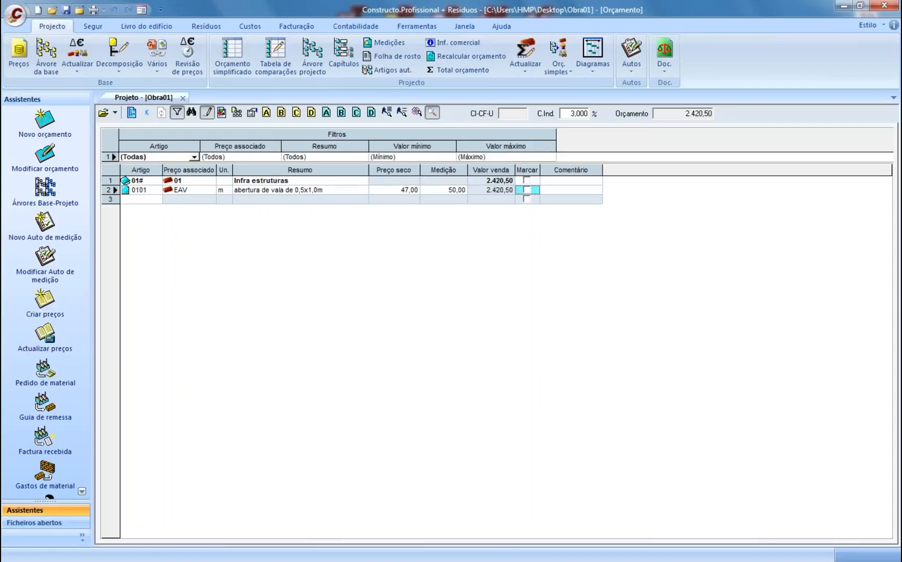
click(93, 9)
click(598, 172)
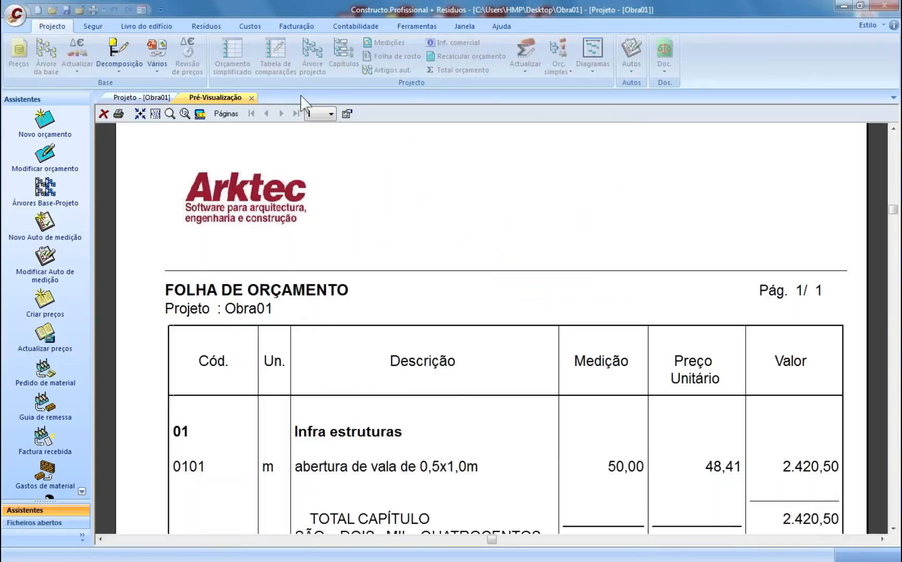
click(252, 97)
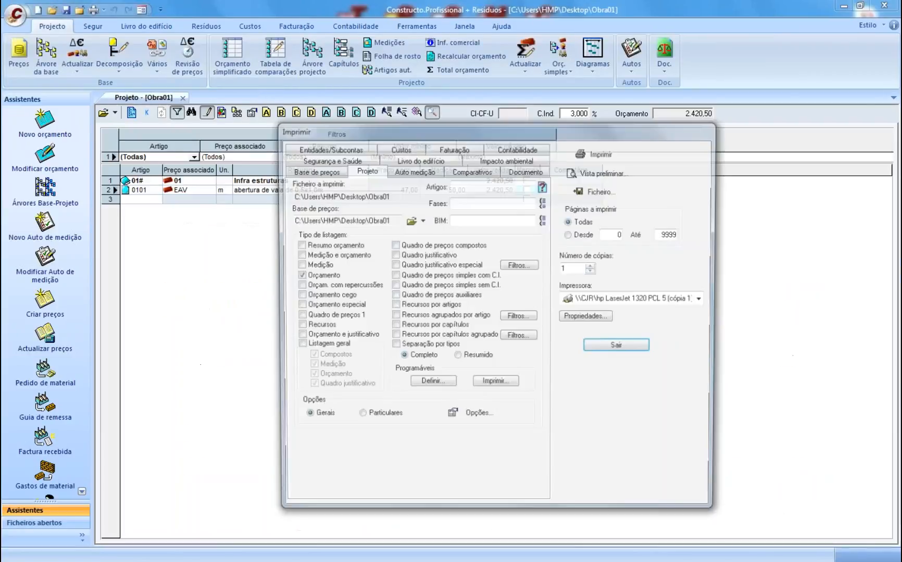
click(614, 347)
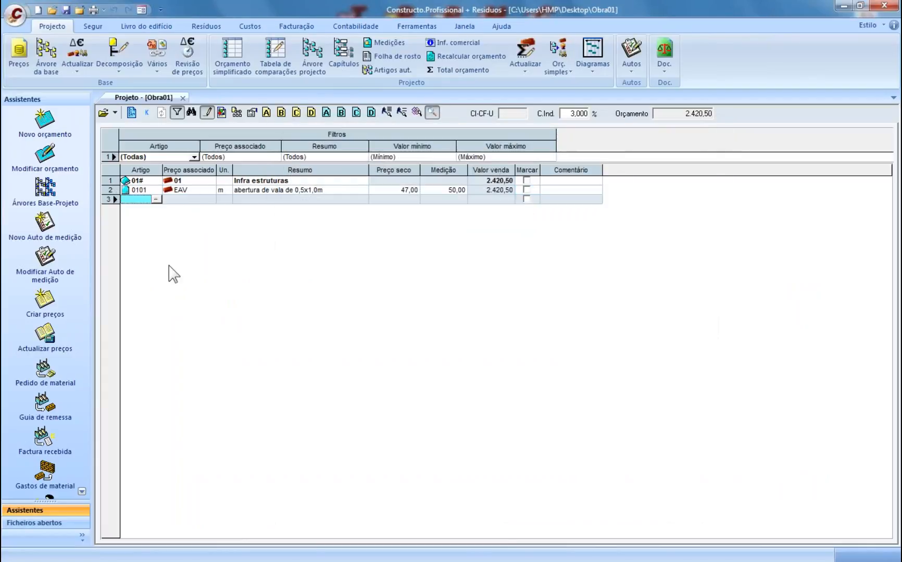
- Start item 0102 with price reference ECC and unit m
text(0102)
key(Return)
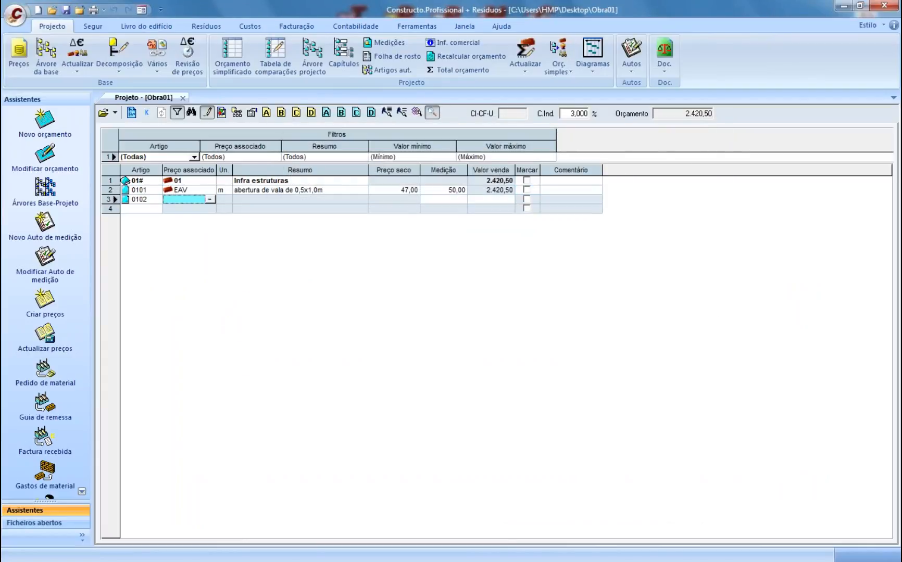
text(ECC)
key(Return)
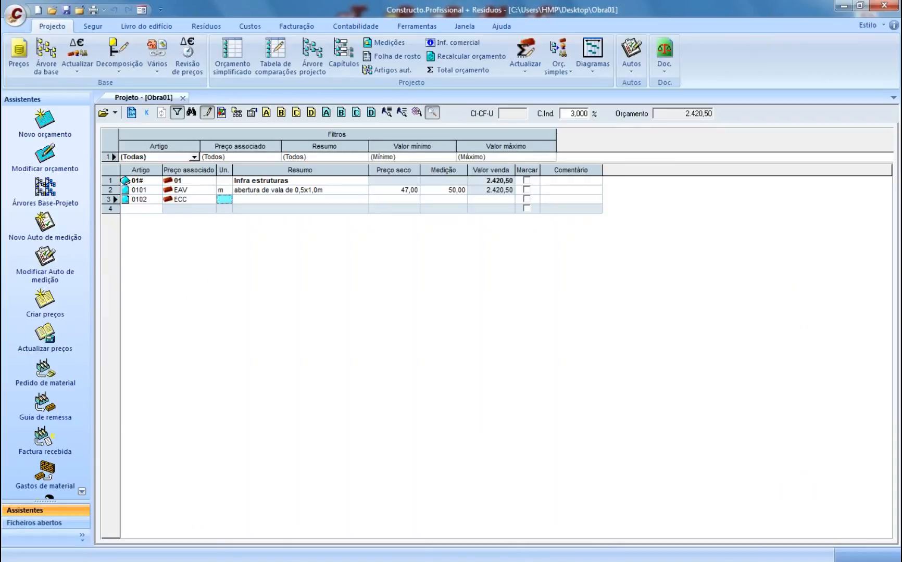
text(m)
key(Return)
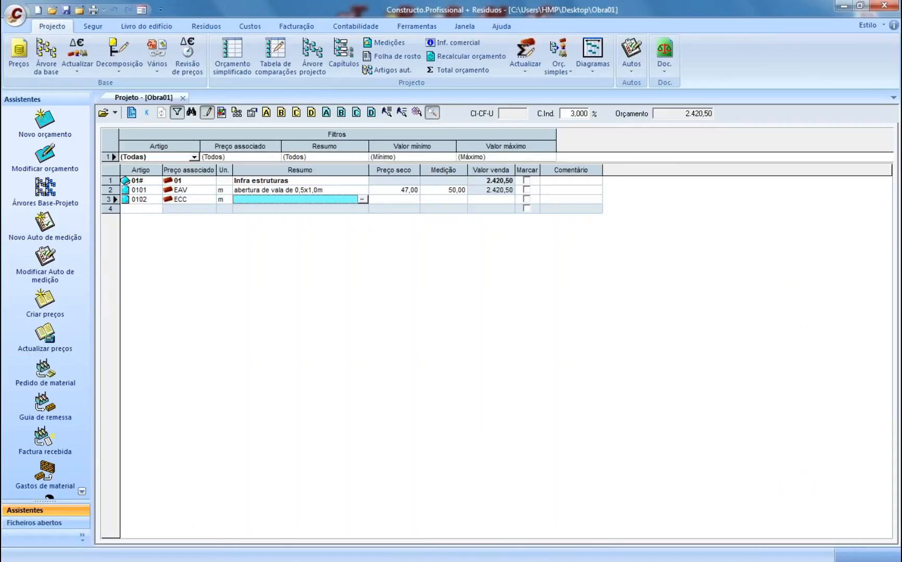
- Describe item 0102 as 'assentamento de coletor' with price 280,00 and measurement 50
text(assenta)
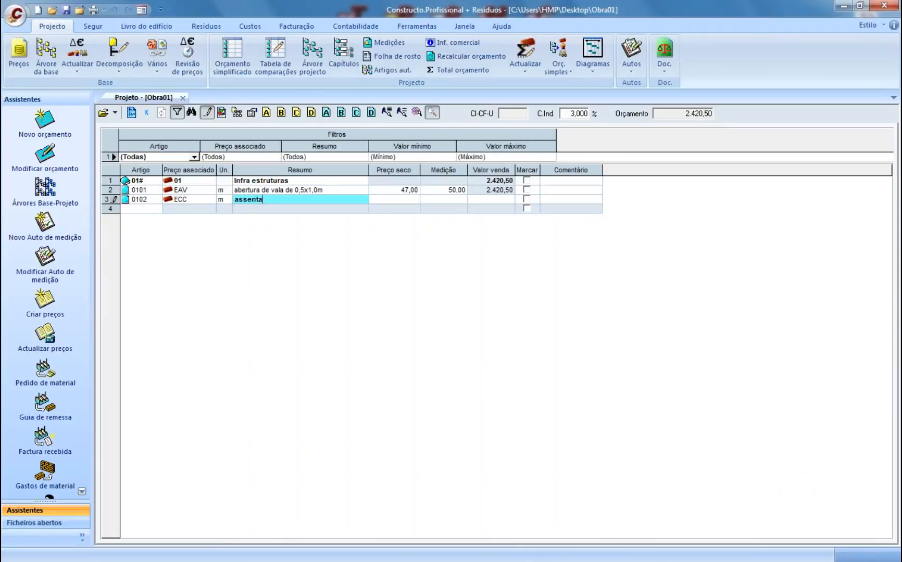
text(mento de coletor)
key(Tab)
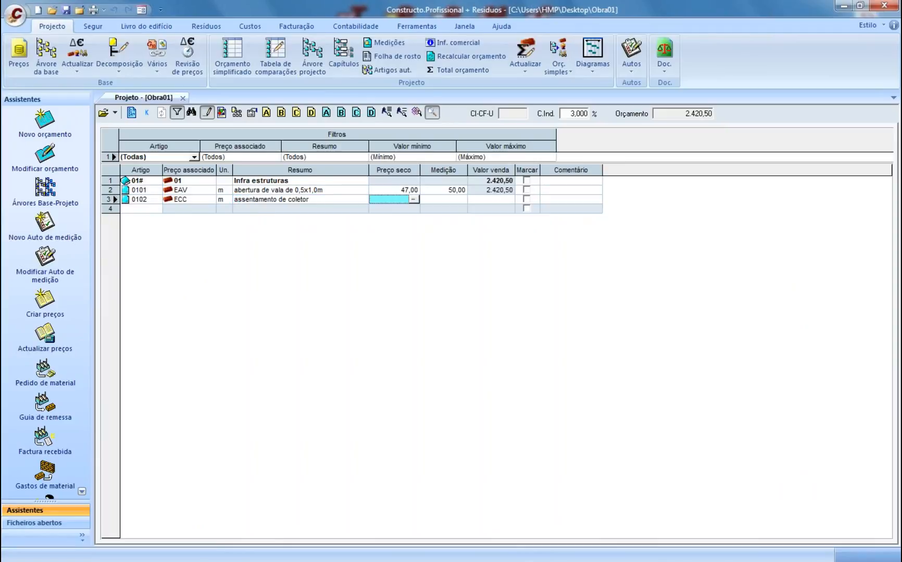
text(280)
key(Tab)
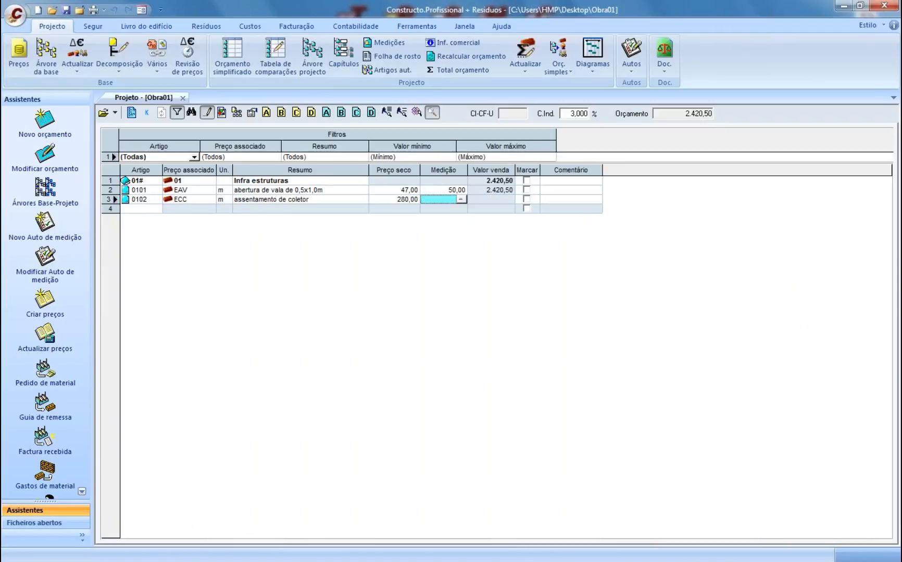
text(50)
key(Tab)
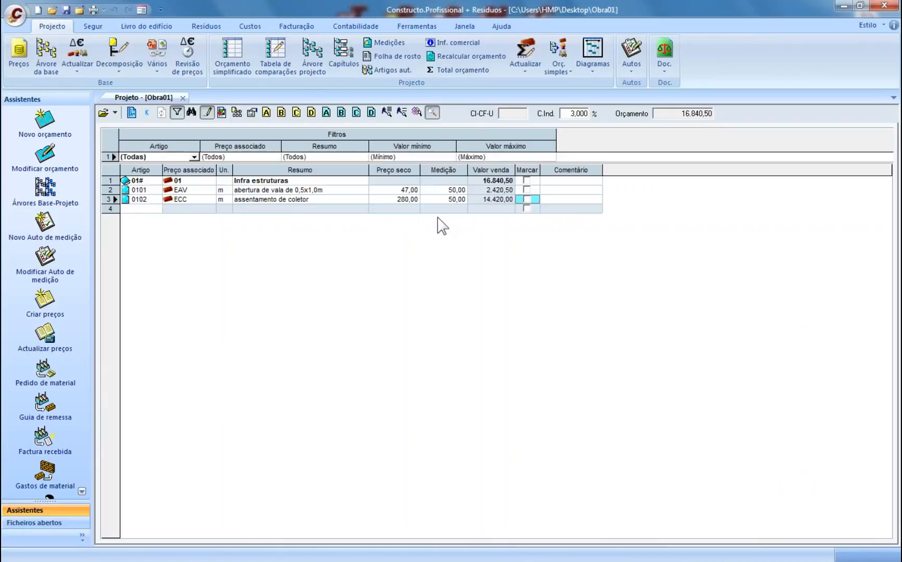
click(436, 200)
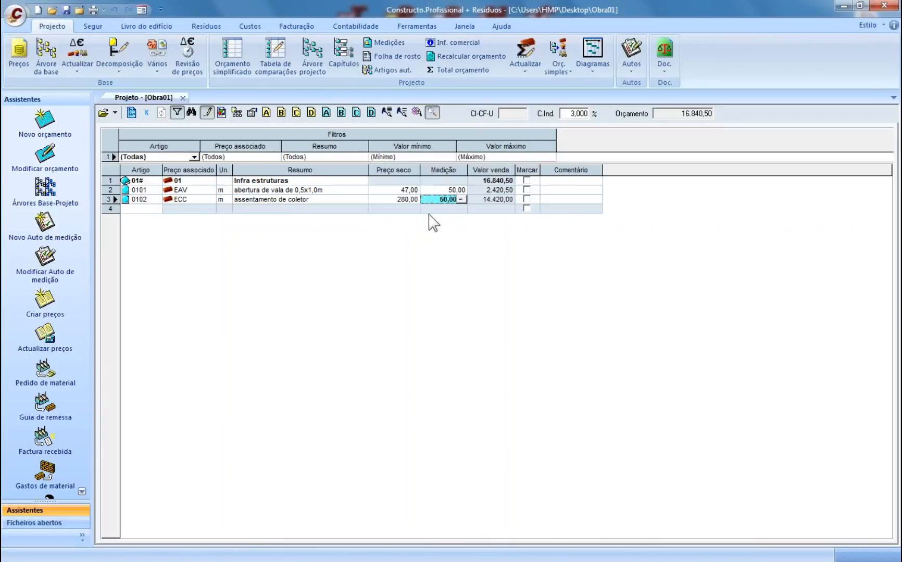
- Add measurement line Rua 01: 1 × 20 for item 0102
click(463, 200)
text(Rua 01)
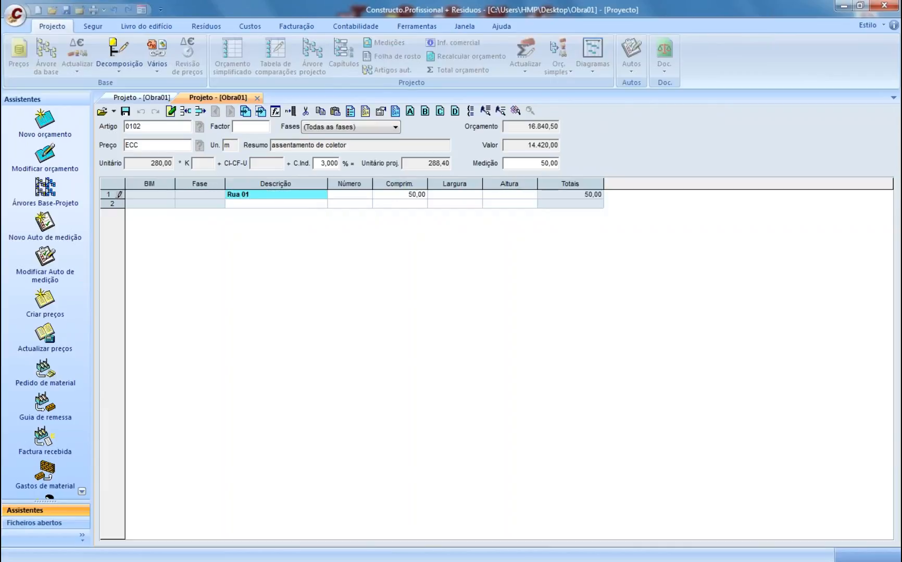
key(Tab)
text(1)
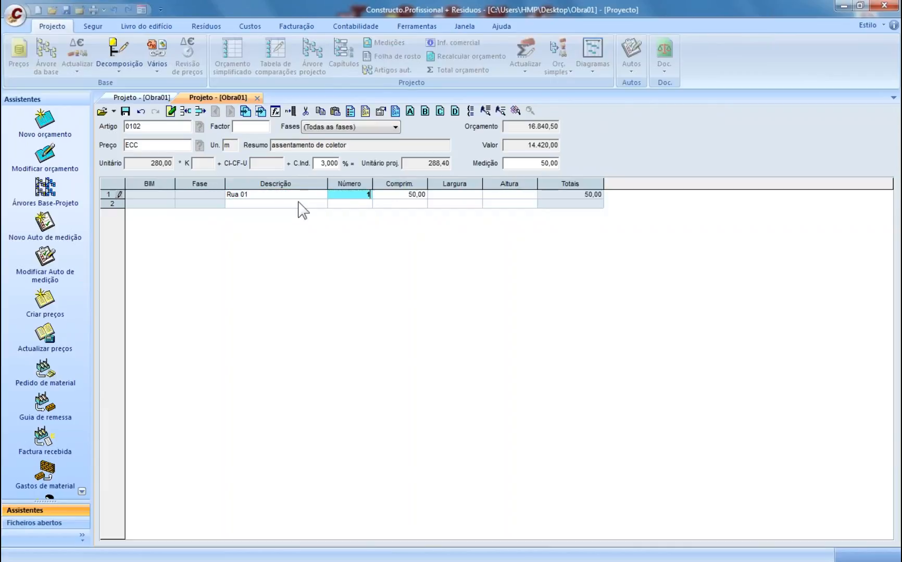
key(Tab)
text(20)
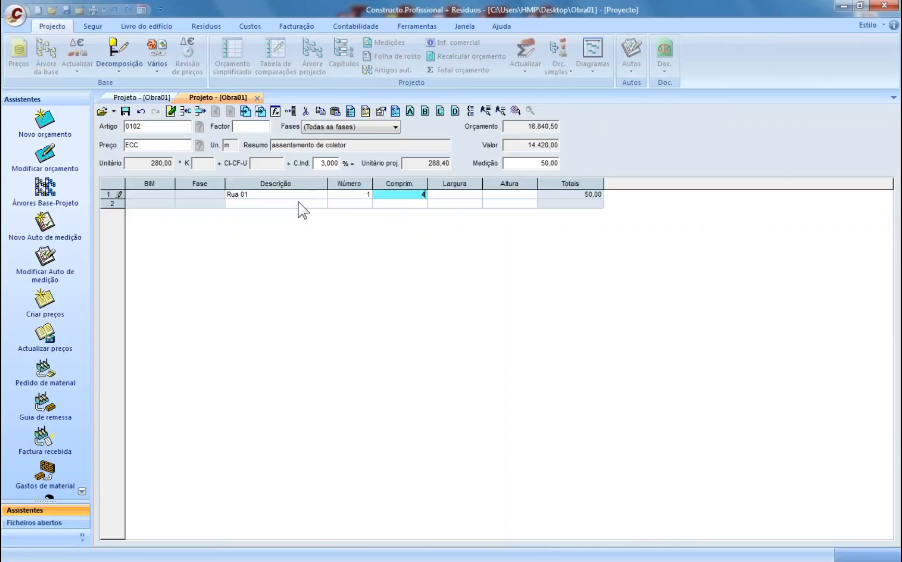
key(Tab)
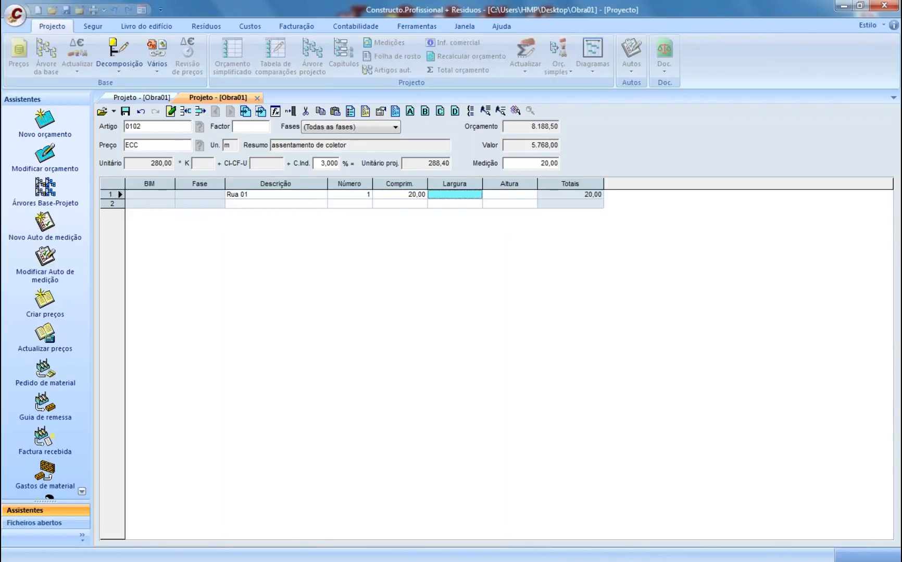
click(462, 183)
click(505, 183)
- Add measurement line Rua jose joaquim: 2 × 10
click(295, 203)
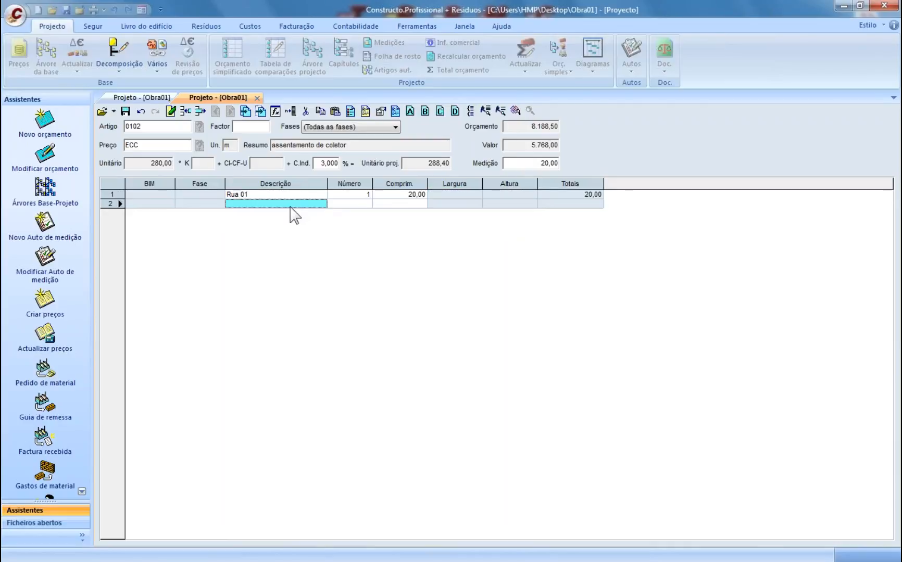
text(Rua joa)
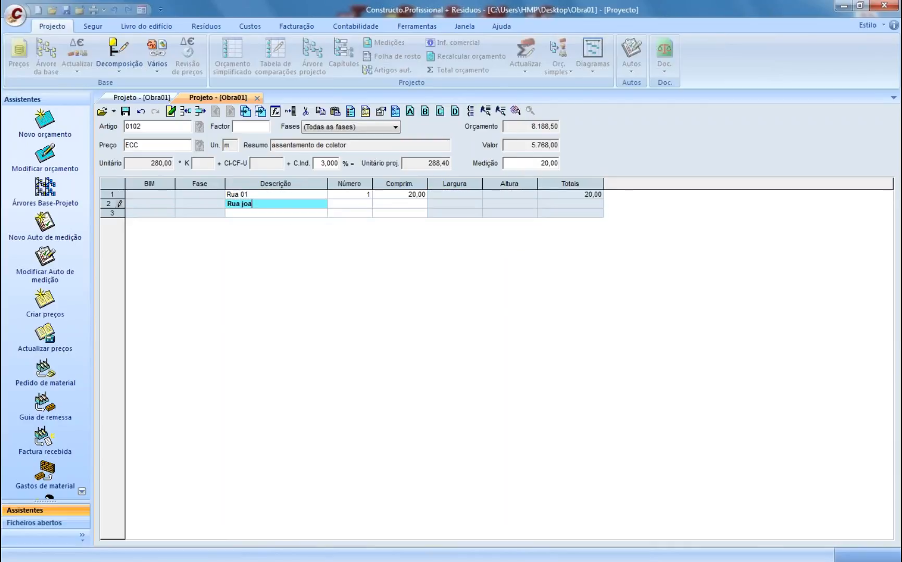
key(BackSpace)
text(se joaquim)
key(Return)
text(2)
key(Return)
text(10)
key(Return)
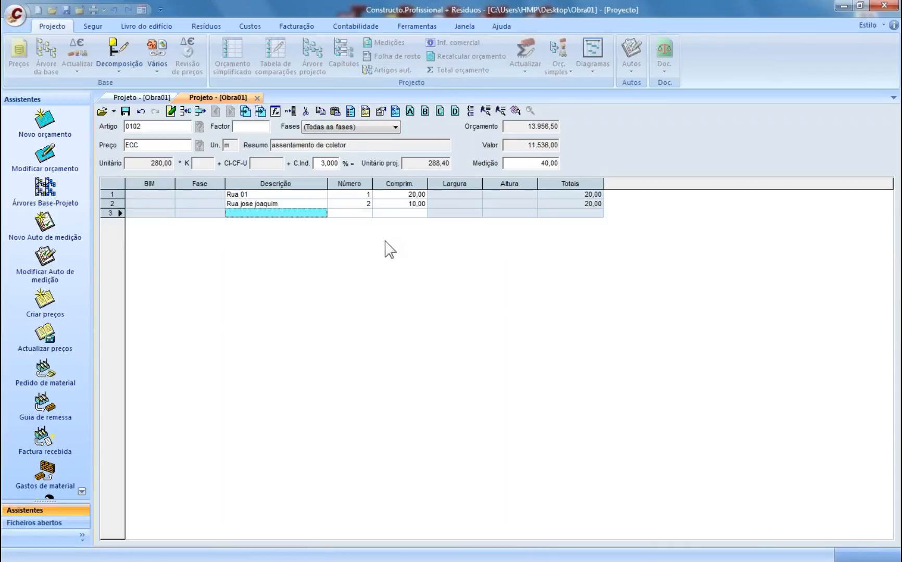
- Assign phases A, A and B to the three measurement lines
click(200, 194)
text(A)
key(Return)
text(A)
key(Return)
text(B)
key(Return)
- Add line Rua Joaquim pires: 4 × 7, then save the measurement back to the budget
text(Rua )
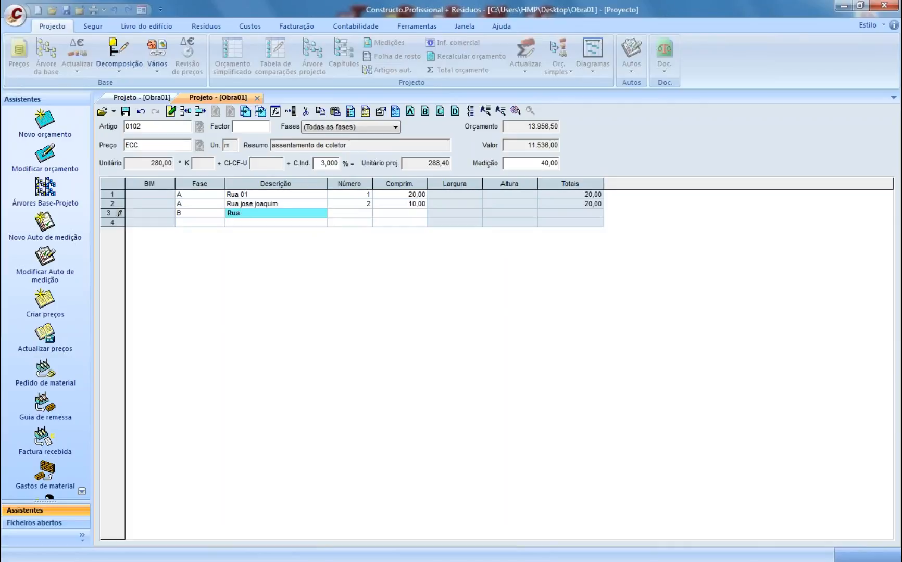
text(Joaquim pires)
key(Return)
text(4)
key(Return)
text(7)
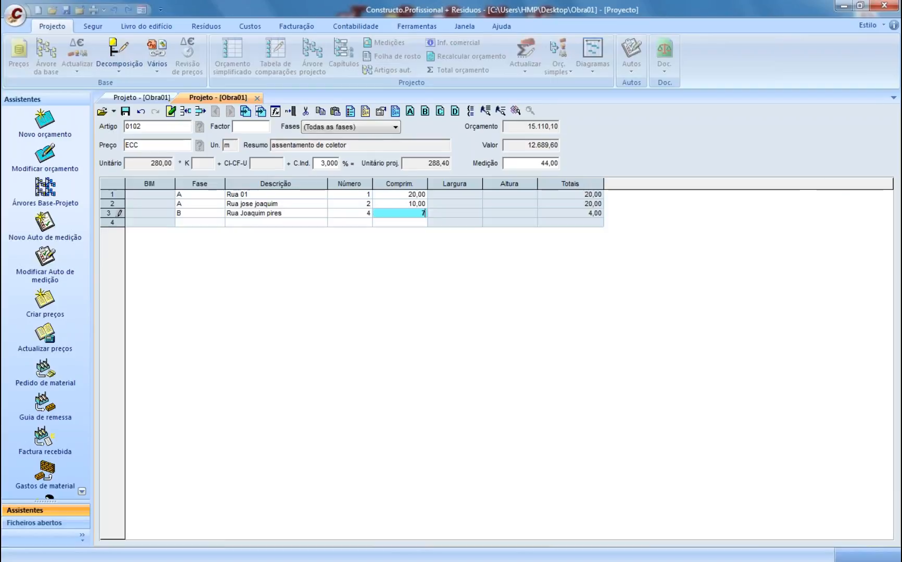
key(Return)
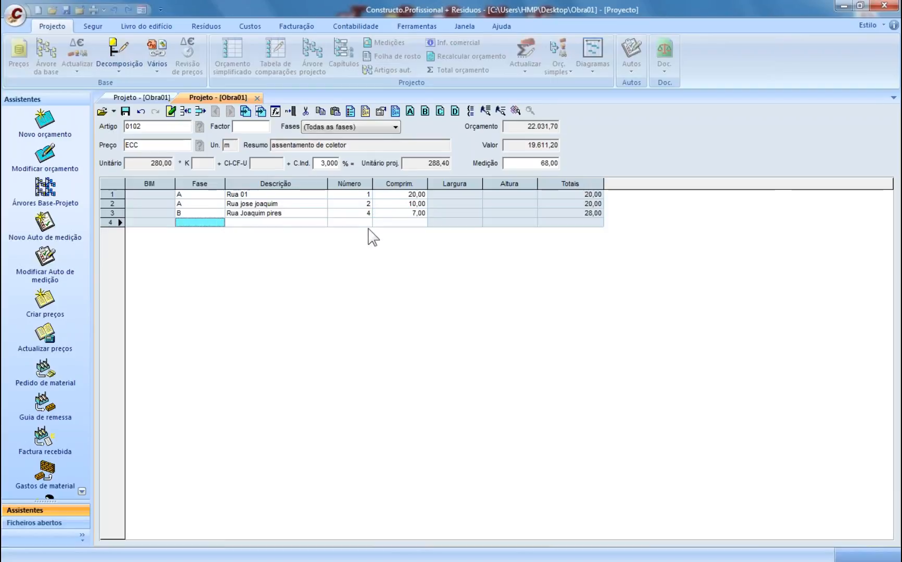
click(207, 216)
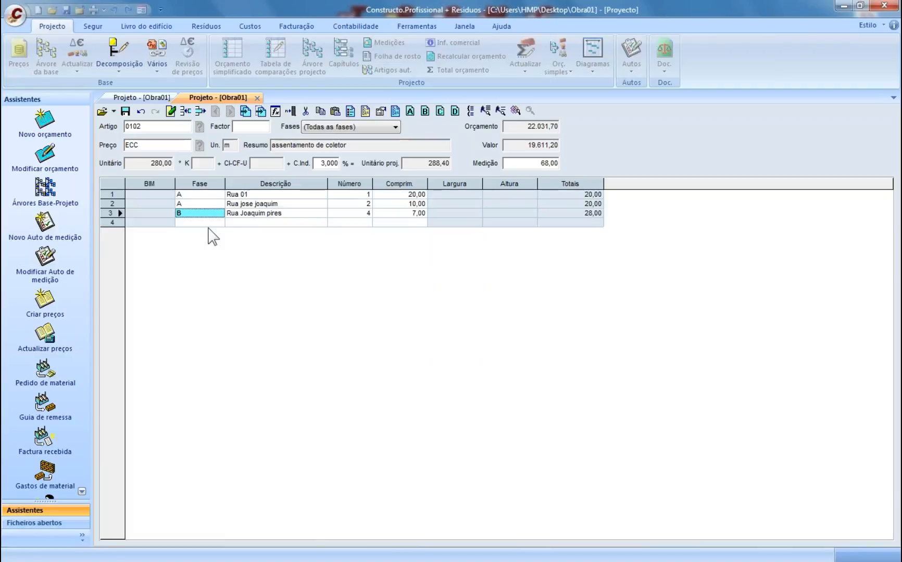
click(125, 111)
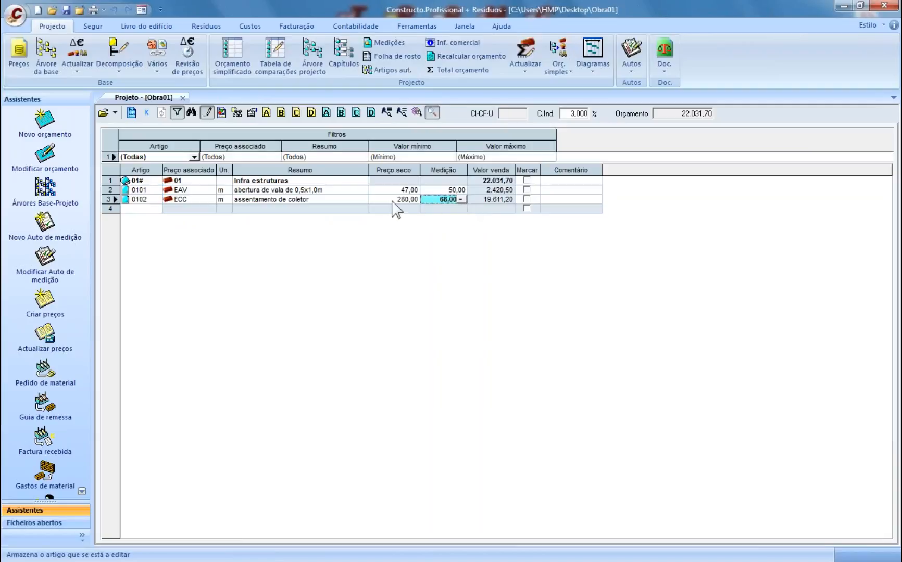
key(Left)
- In the ECC breakdown, add labour MOOP, h, Pedreiro at 14,00 with yield 0,5
click(414, 200)
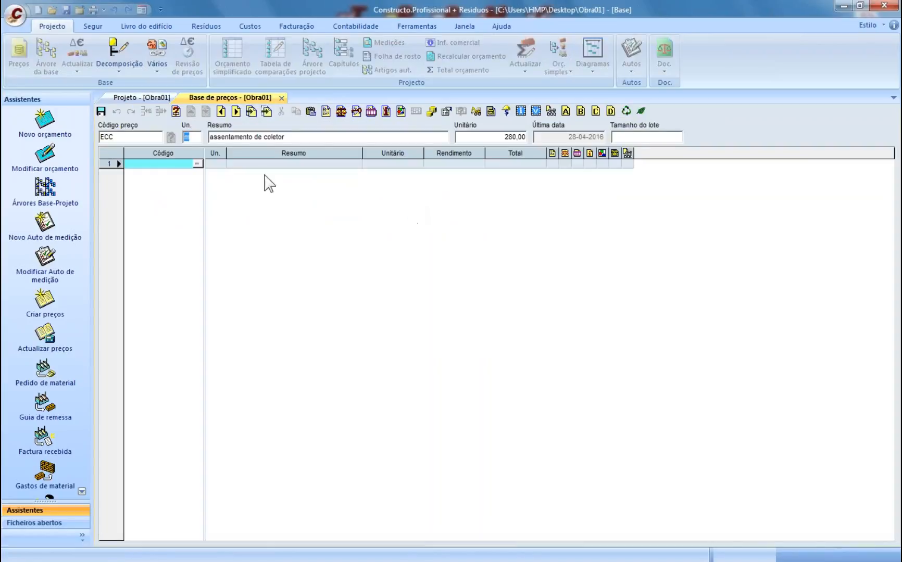
click(157, 167)
text(M)
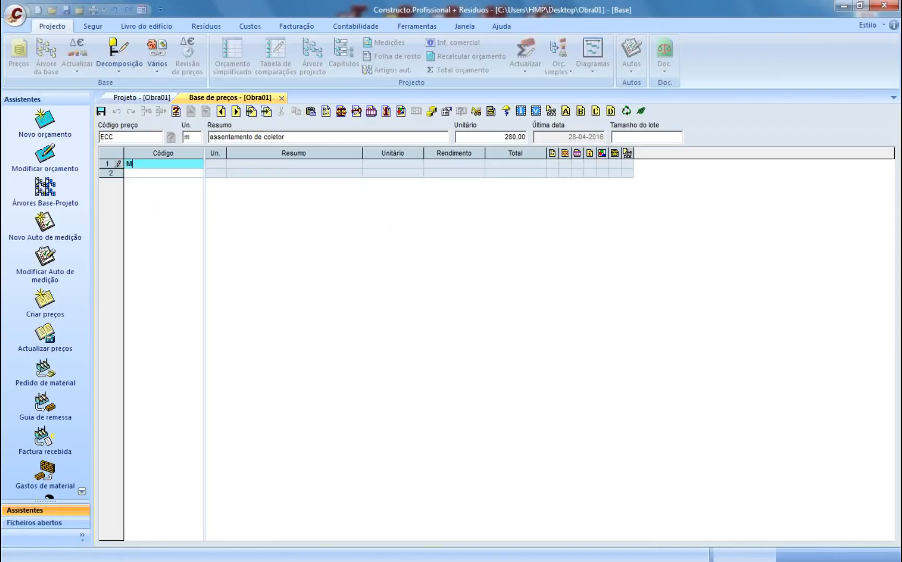
text(OOP)
key(Return)
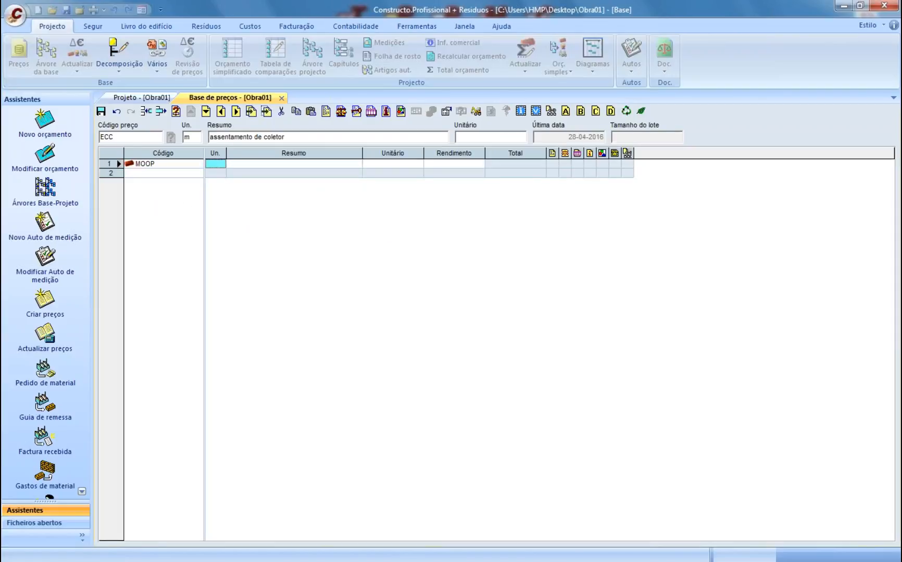
text(h)
key(Return)
text(Pedreiro)
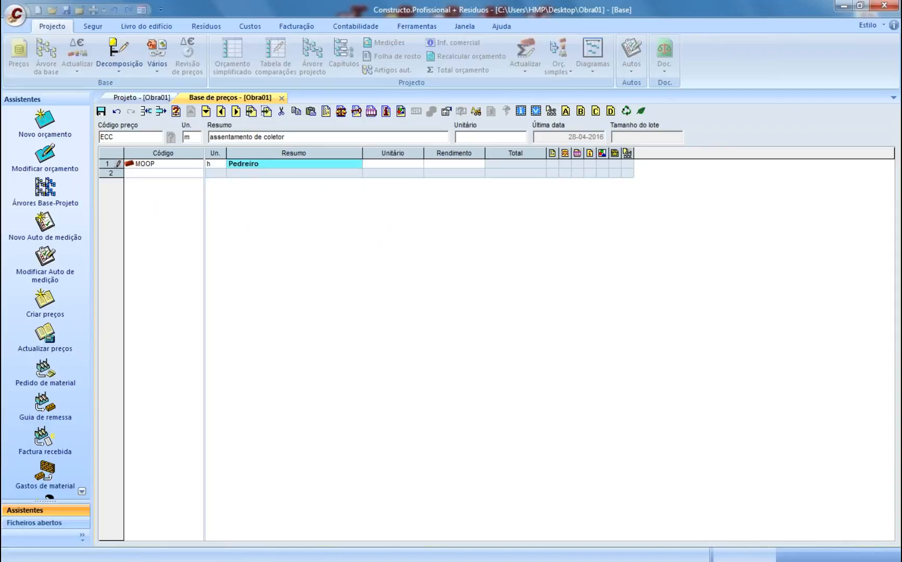
key(Return)
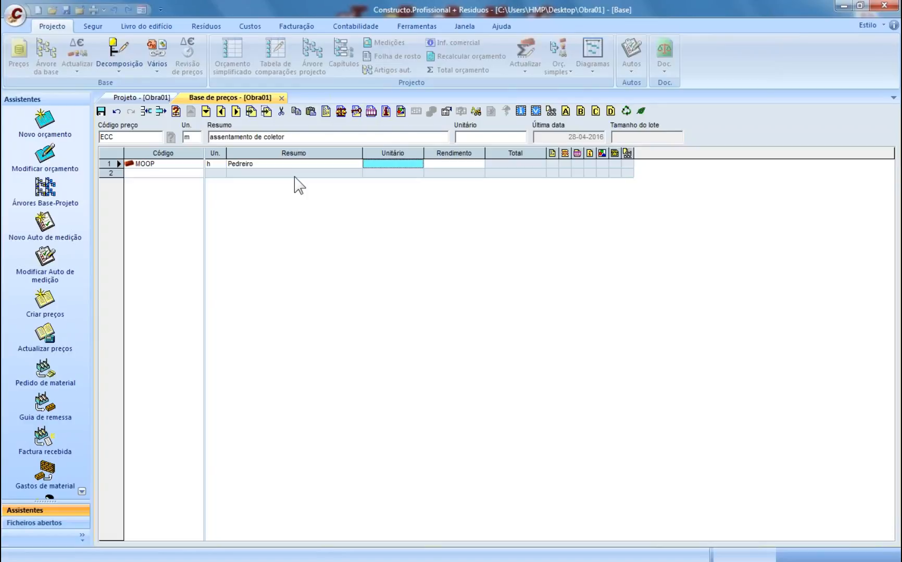
text(14)
key(Return)
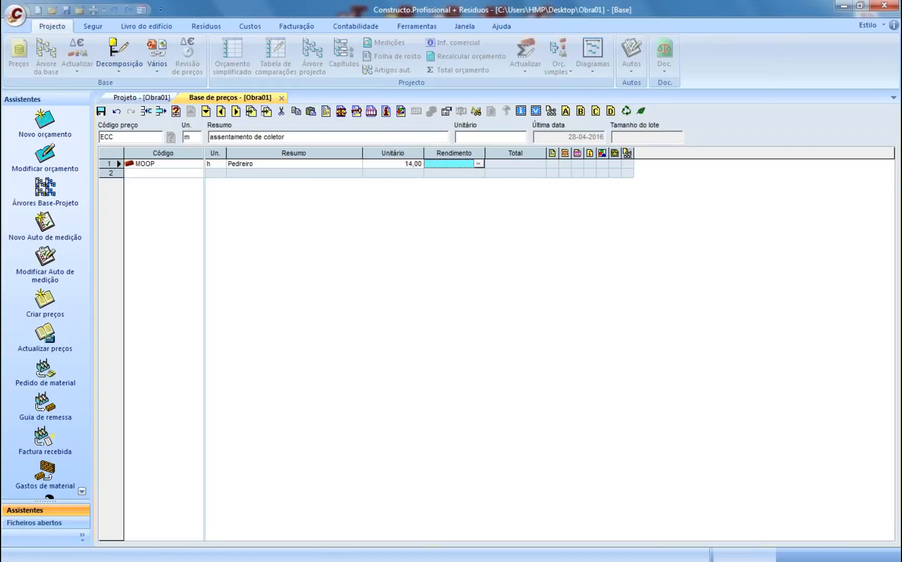
text(0,5)
key(Return)
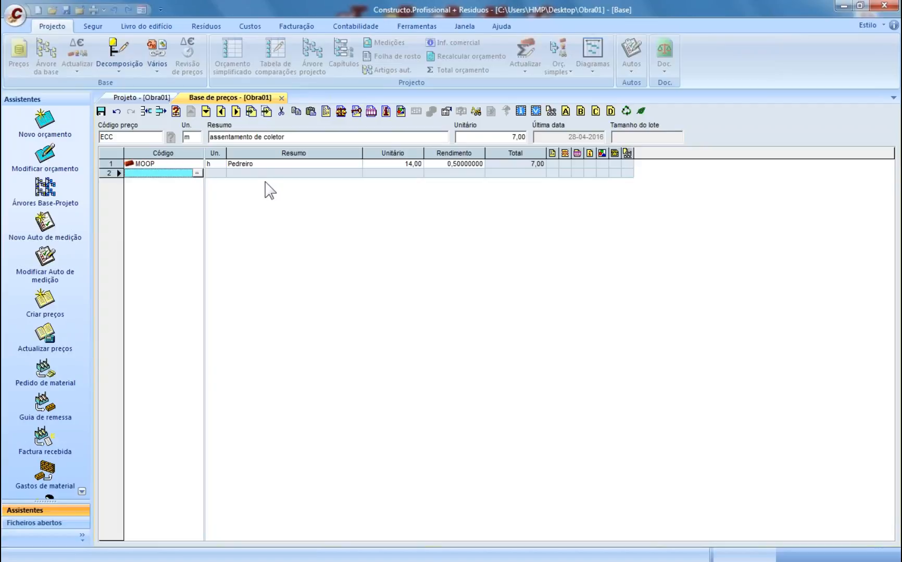
- Add material C90, m, Coletor de 90 at 160,00 with yield 1
text(C)
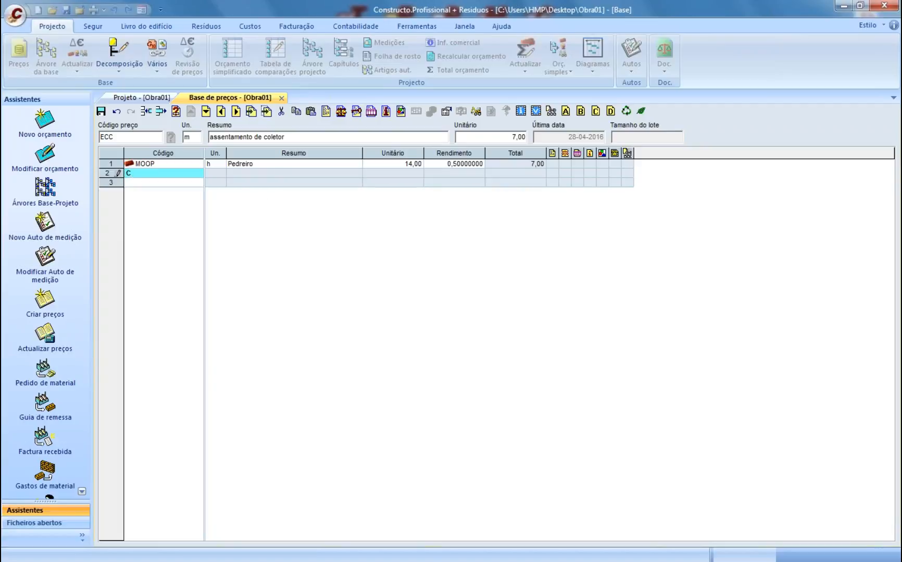
text(90)
key(Return)
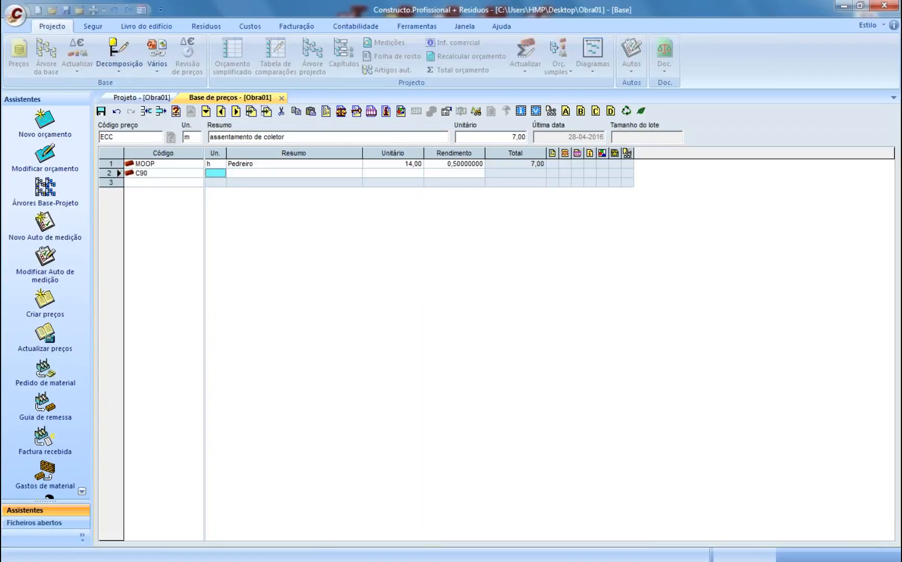
text(m)
key(Return)
text(C)
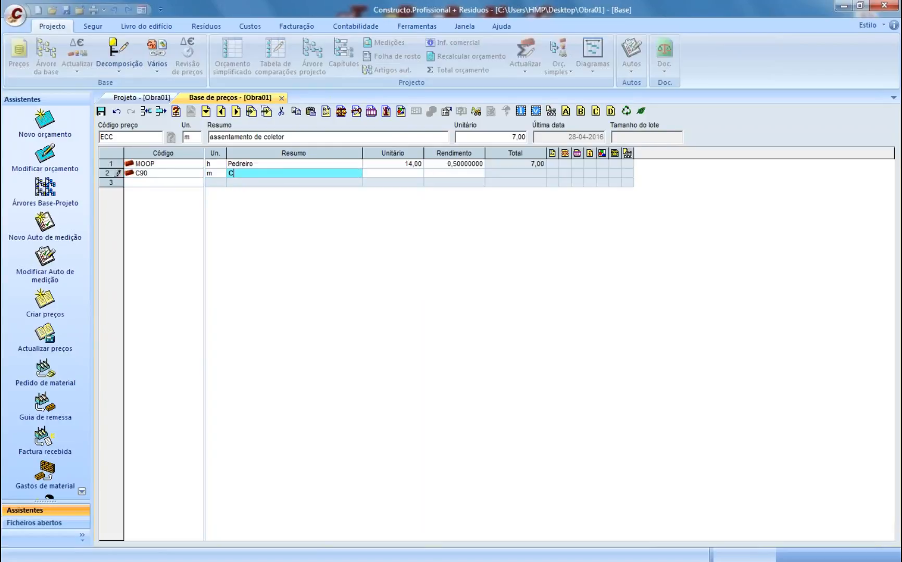
text(oletor de 90)
key(Return)
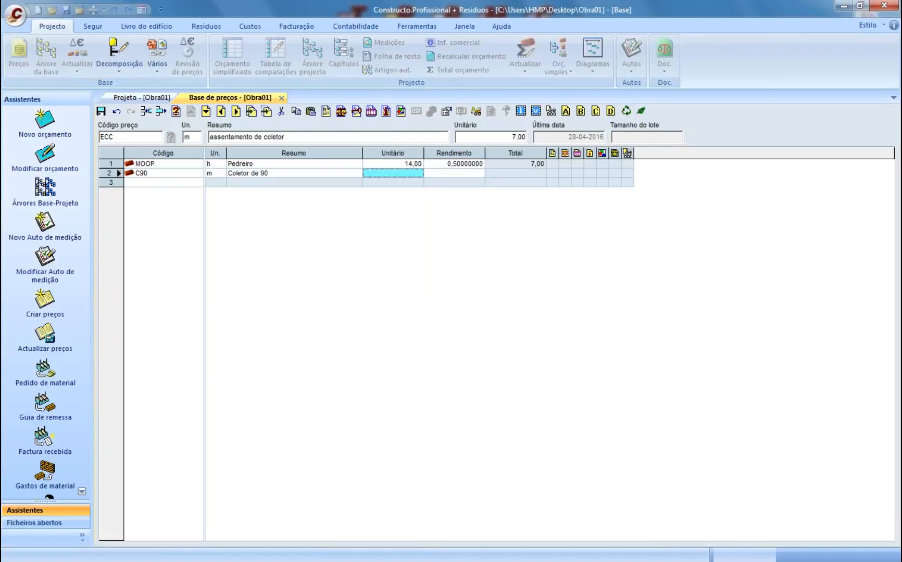
text(160)
key(Return)
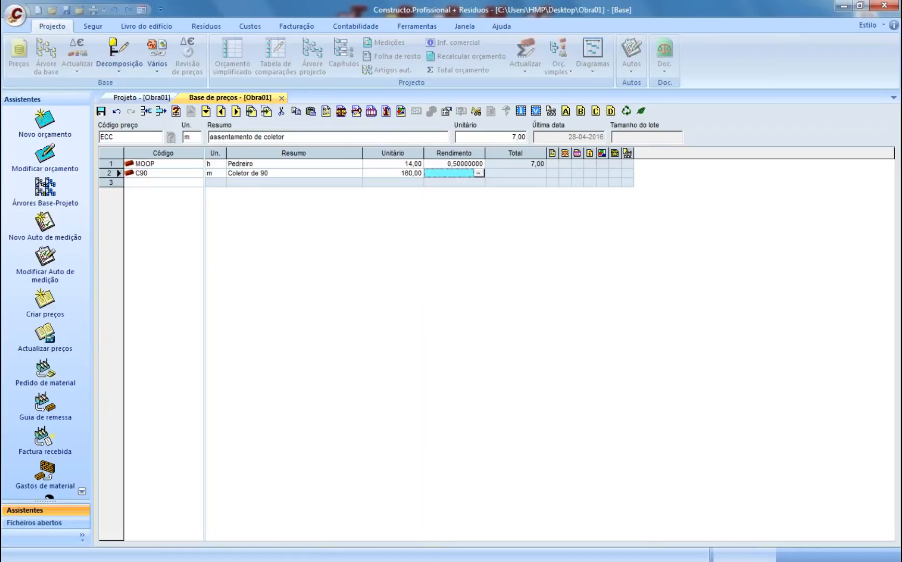
text(1)
key(Return)
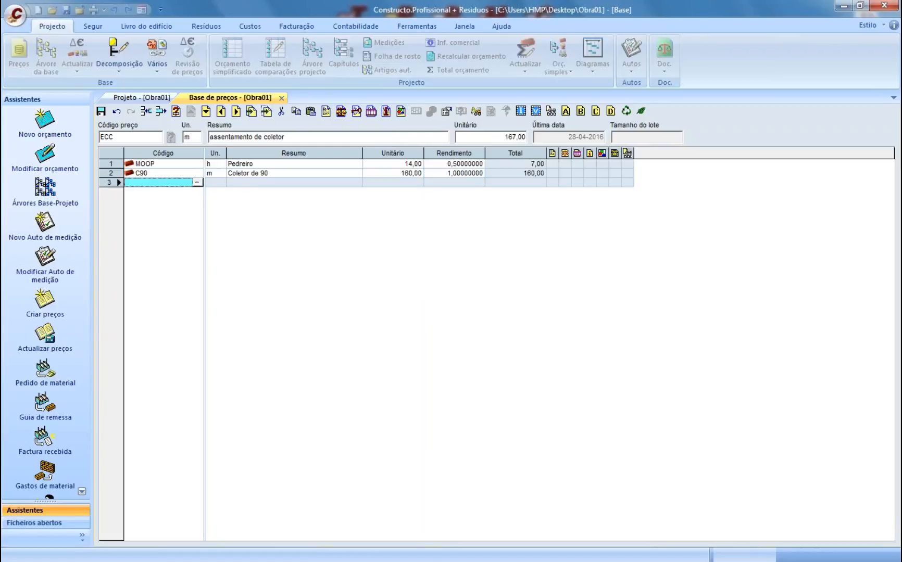
click(451, 174)
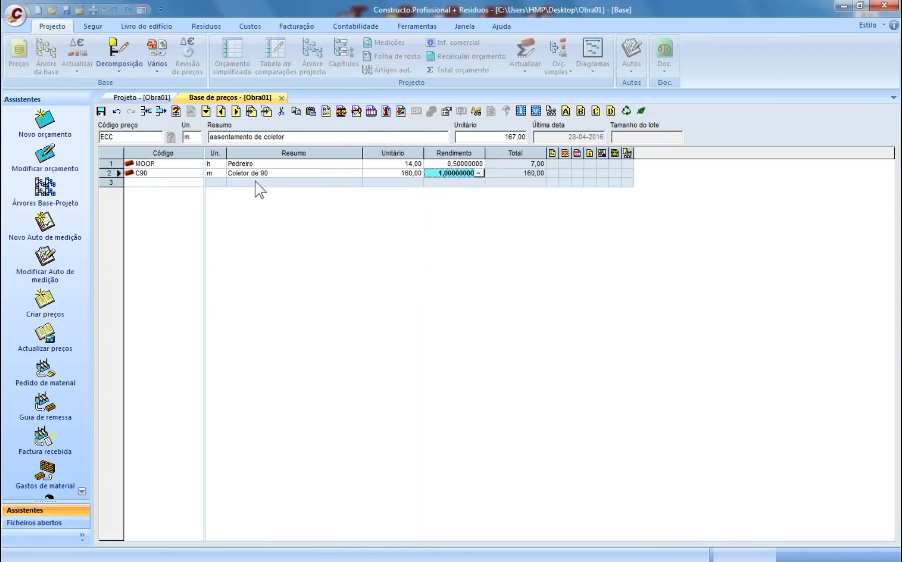
click(448, 182)
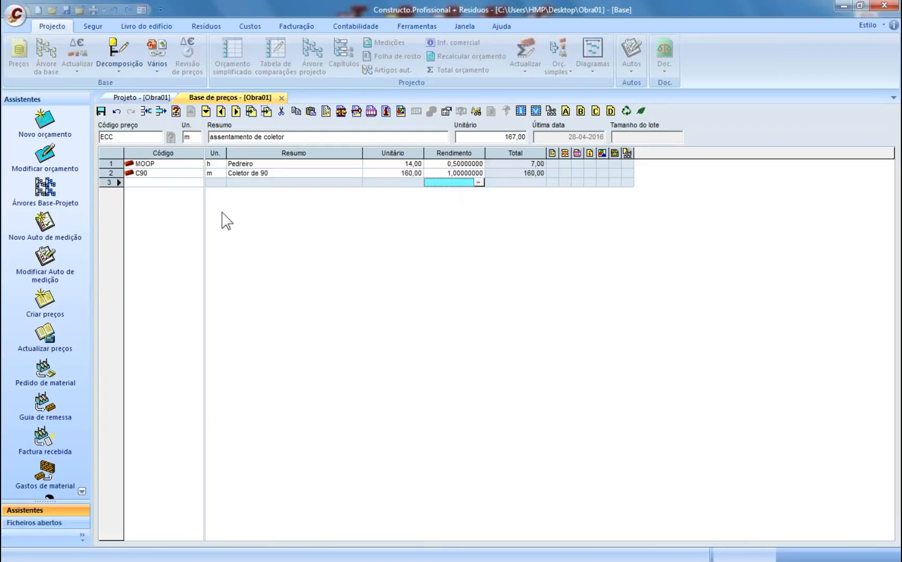
click(172, 184)
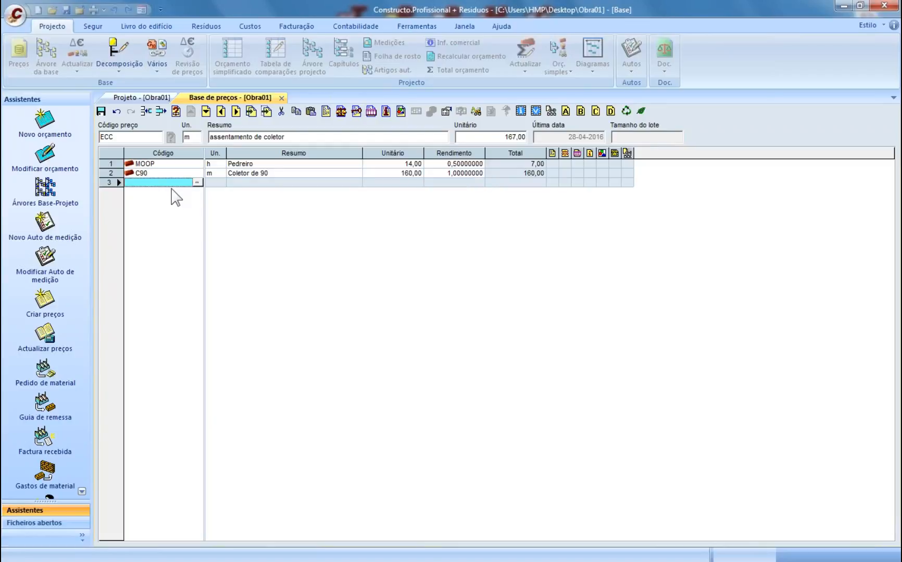
click(155, 173)
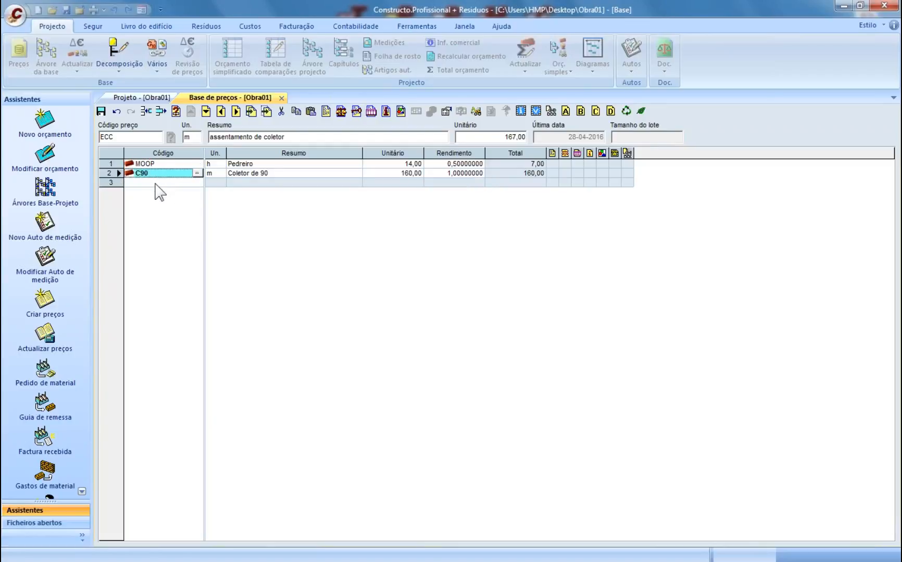
- Add component MMMG 'Grua de 5t' to ECC at 70,00 per hour with a 0,2 yield
click(155, 183)
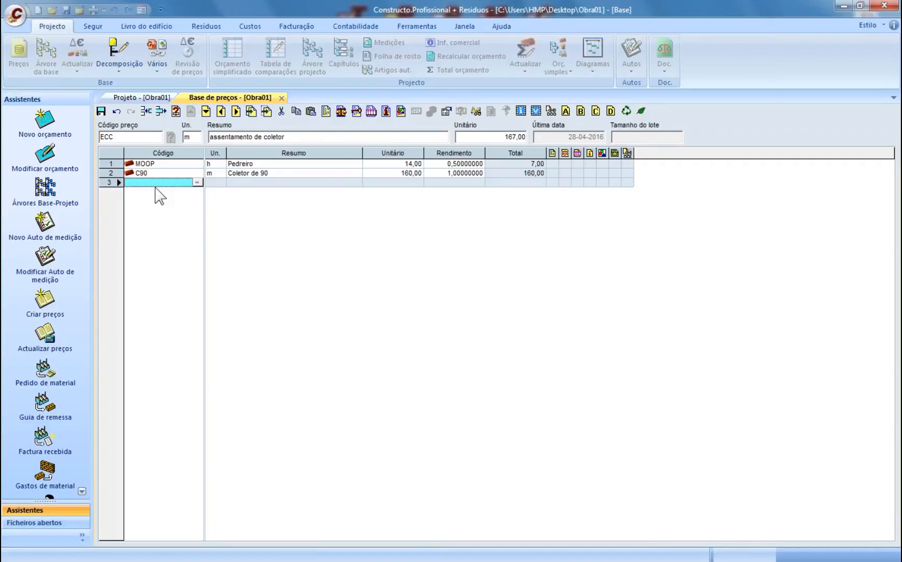
text(MMM)
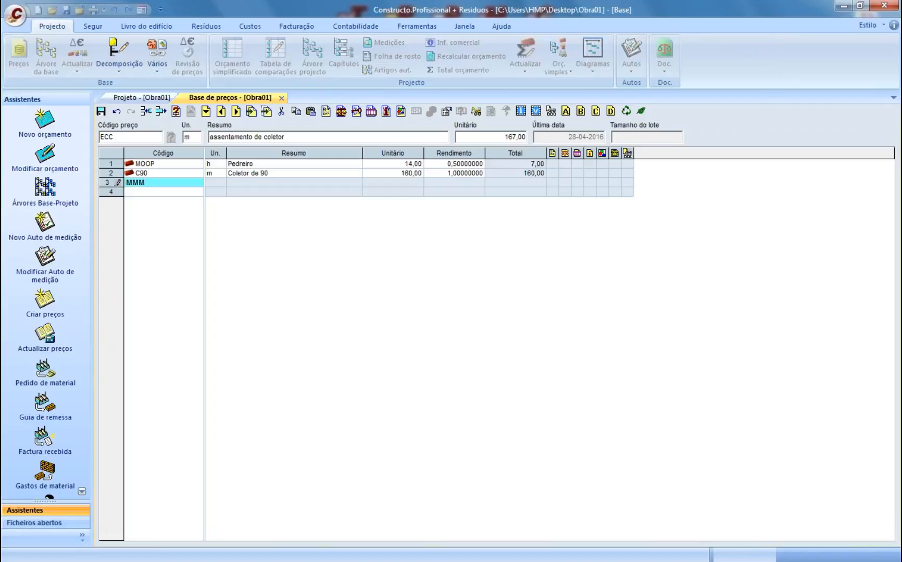
text(G)
key(Return)
text(h)
key(Return)
text(Grua de )
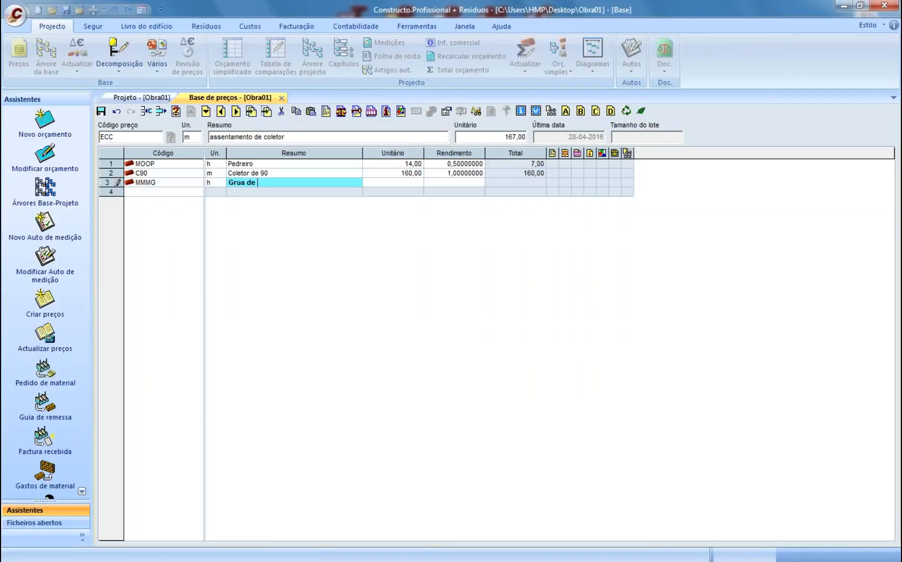
text(5t)
key(Return)
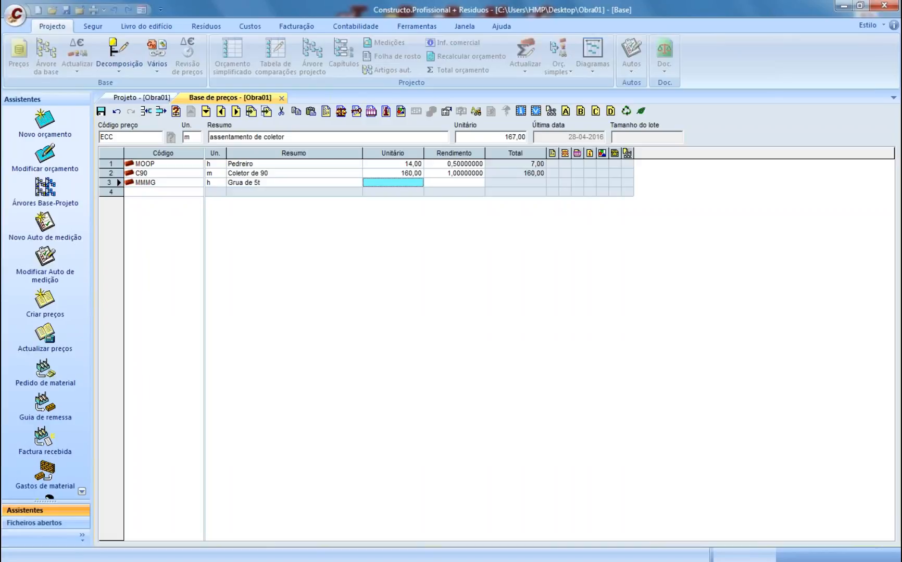
text(6)
key(BackSpace)
text(70)
key(Return)
text(0,2)
key(Return)
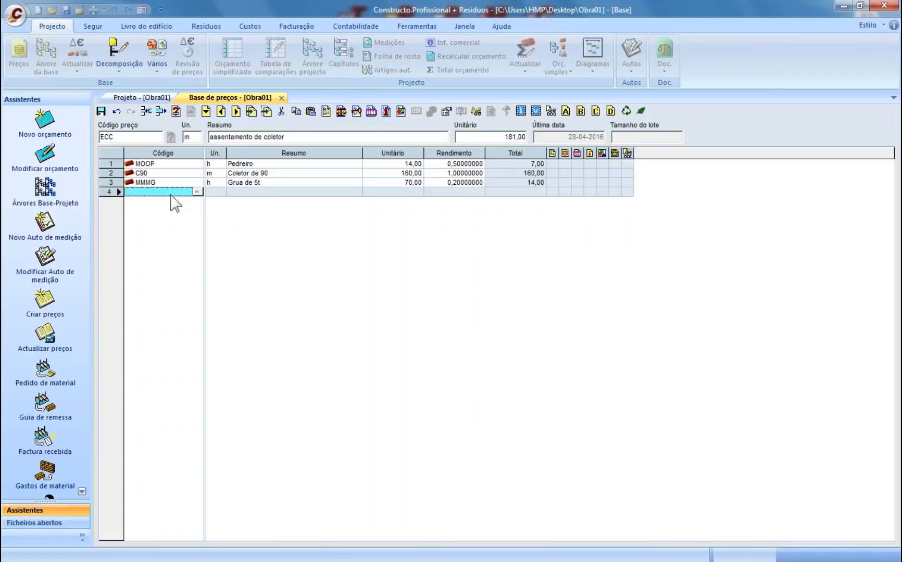
text(%)
key(Return)
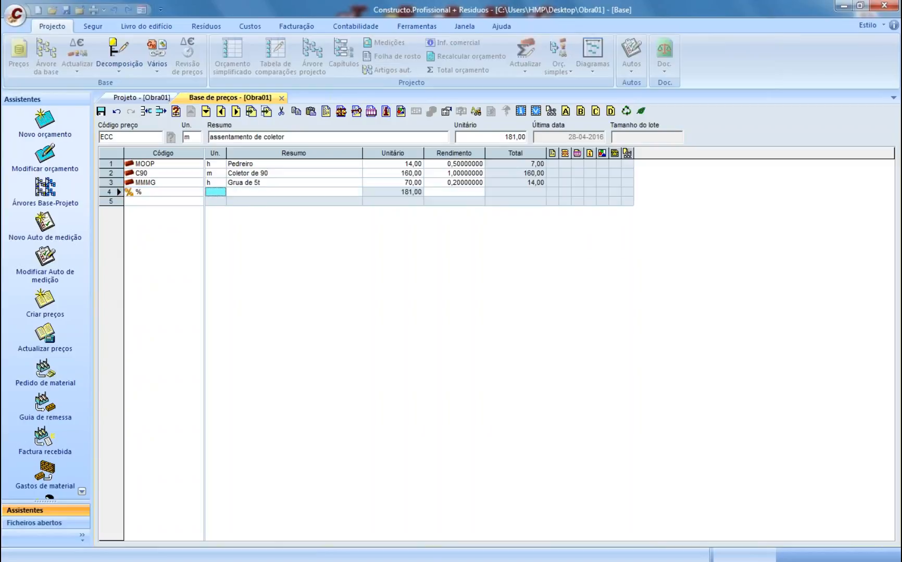
text(%)
key(Return)
text(Meios )
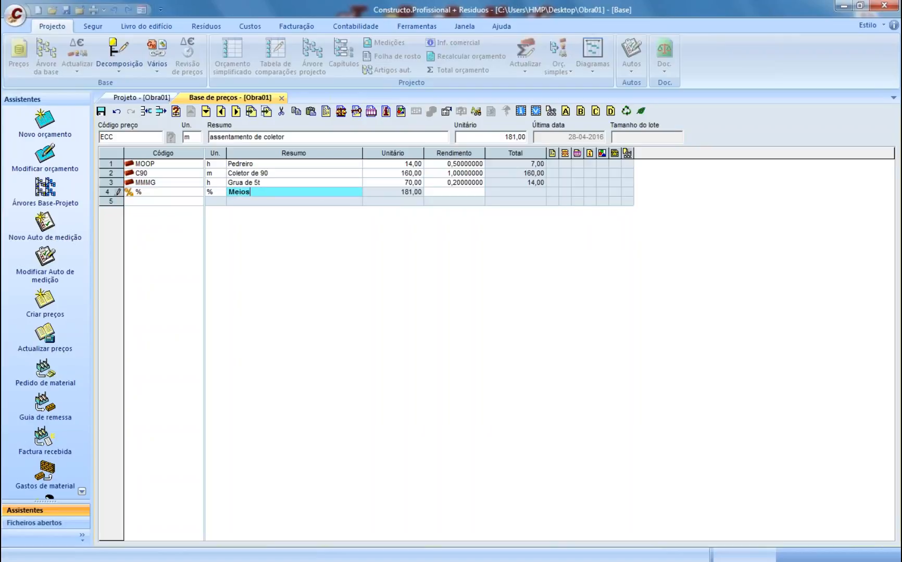
text(Auxiliares)
key(Return)
key(Return)
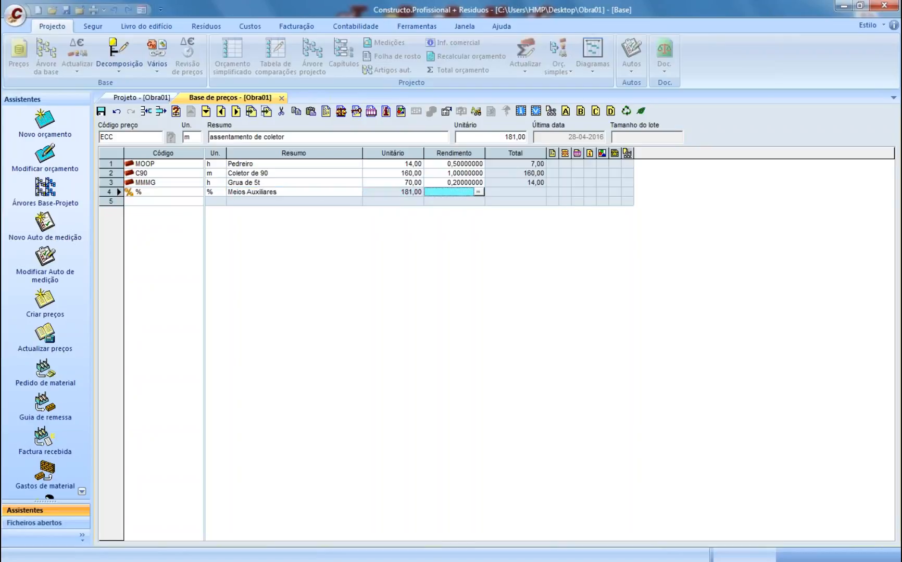
text(0,03)
key(Return)
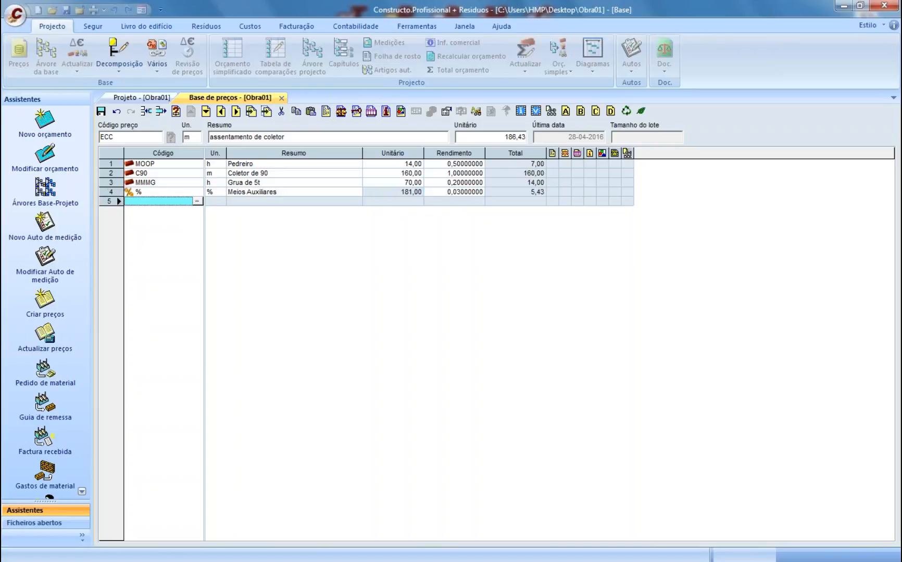
click(454, 193)
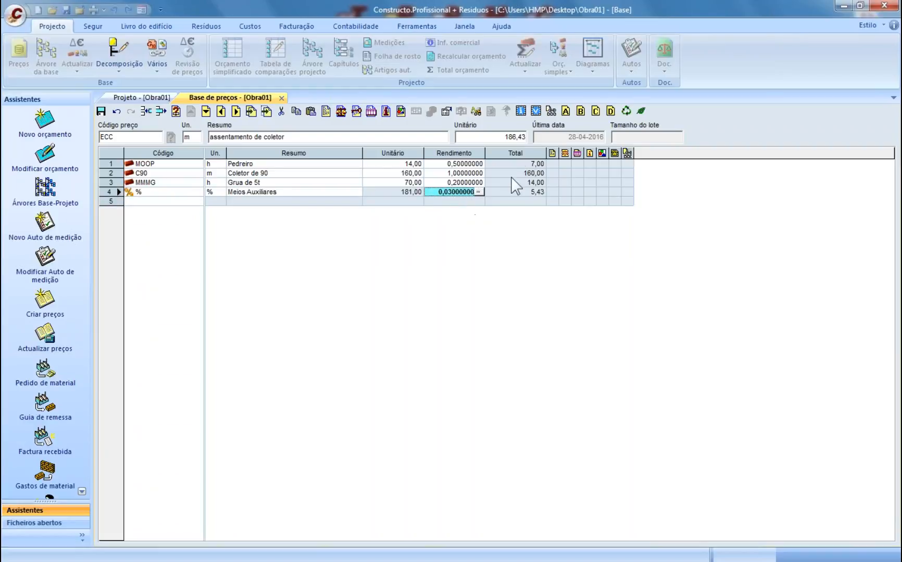
click(511, 192)
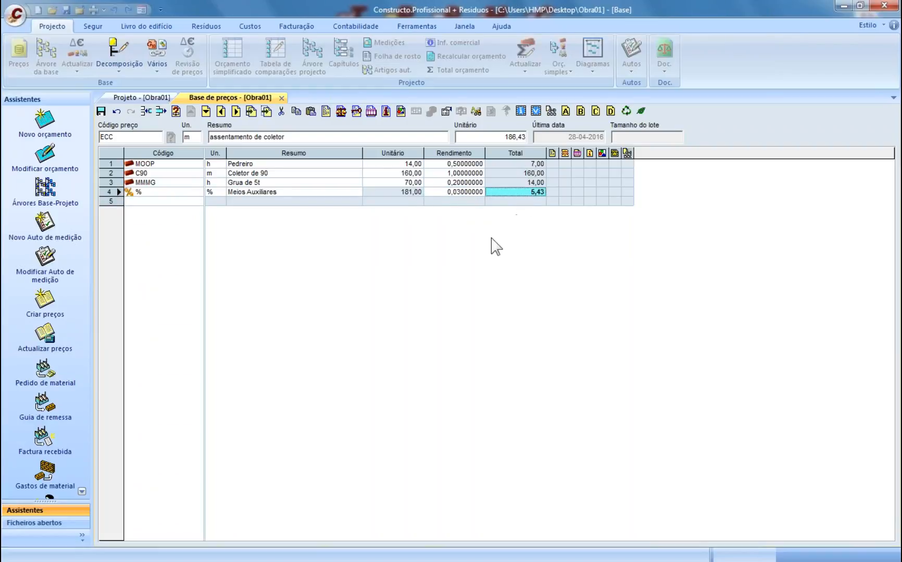
click(169, 202)
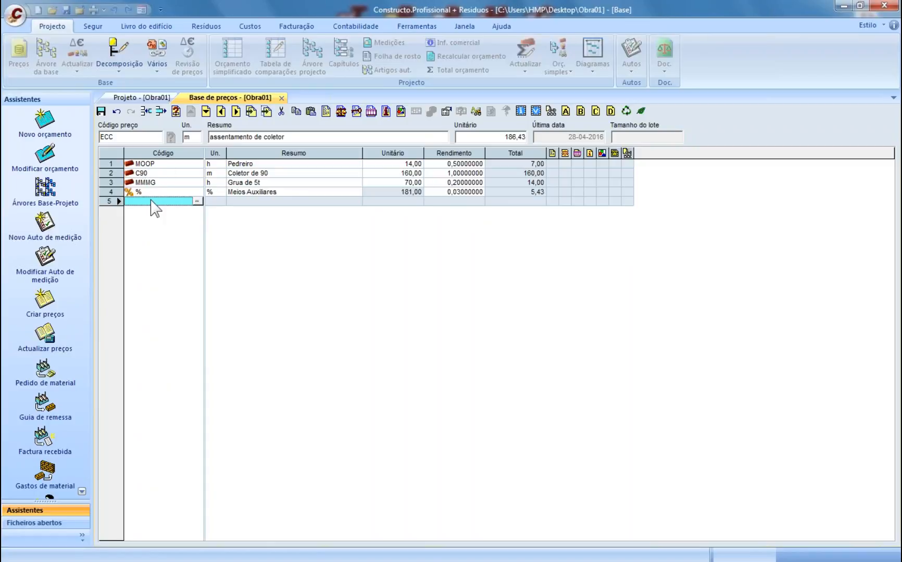
- Add component MOO% 'MO adicional' with unit % and a 0,05 yield to ECC
text(MOO%)
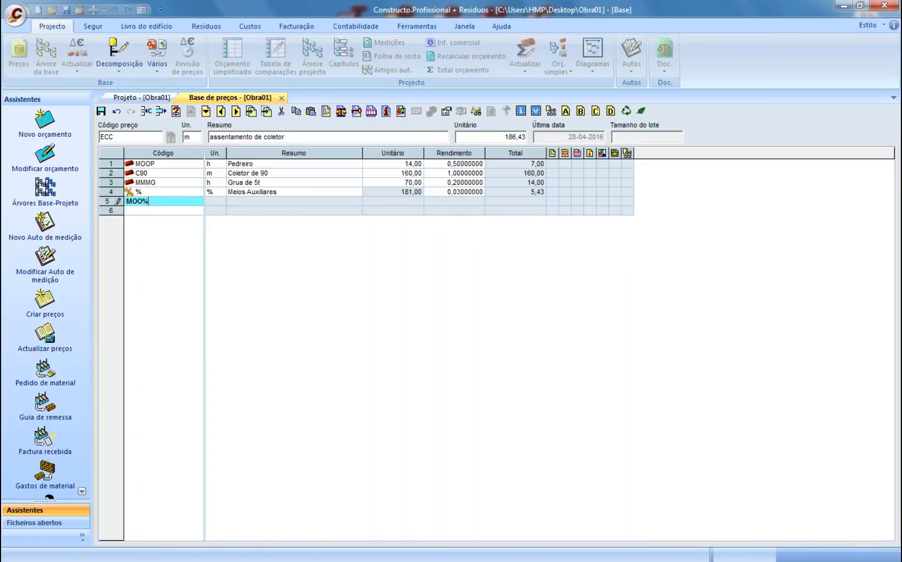
key(Return)
text(%)
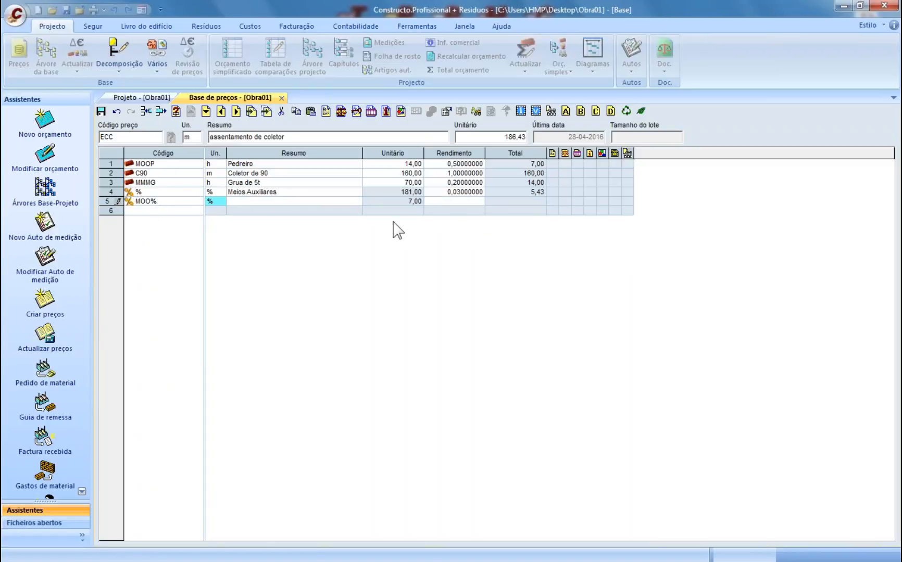
click(395, 203)
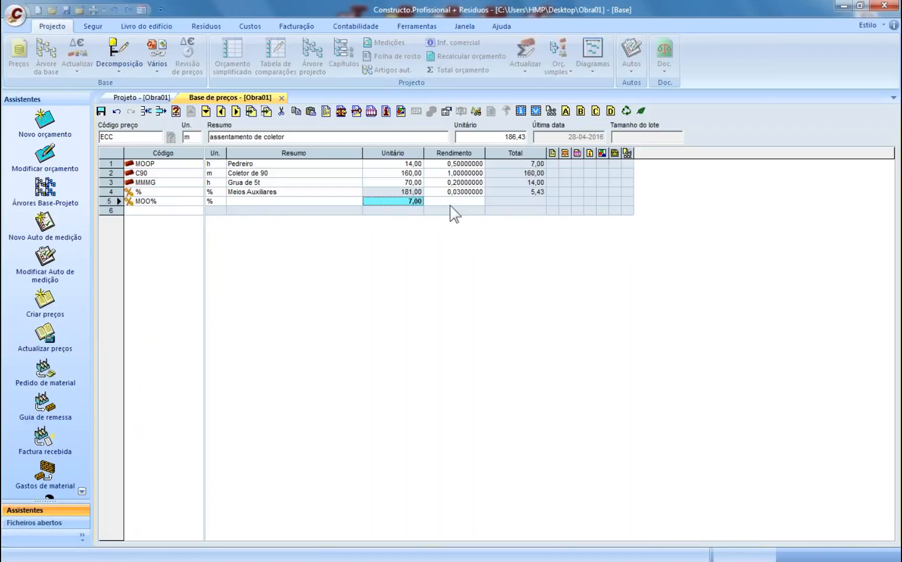
click(264, 204)
text(M)
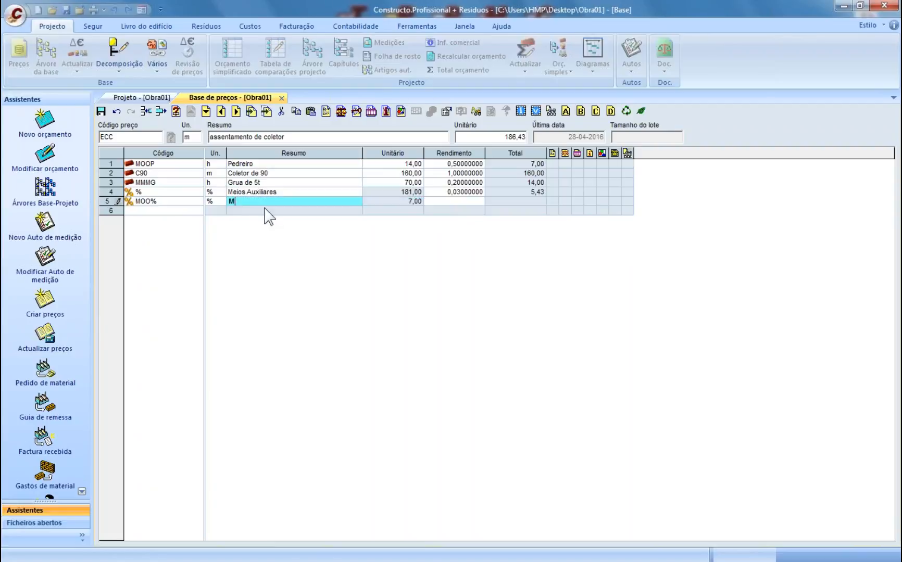
text(O adicional)
key(Return)
key(Return)
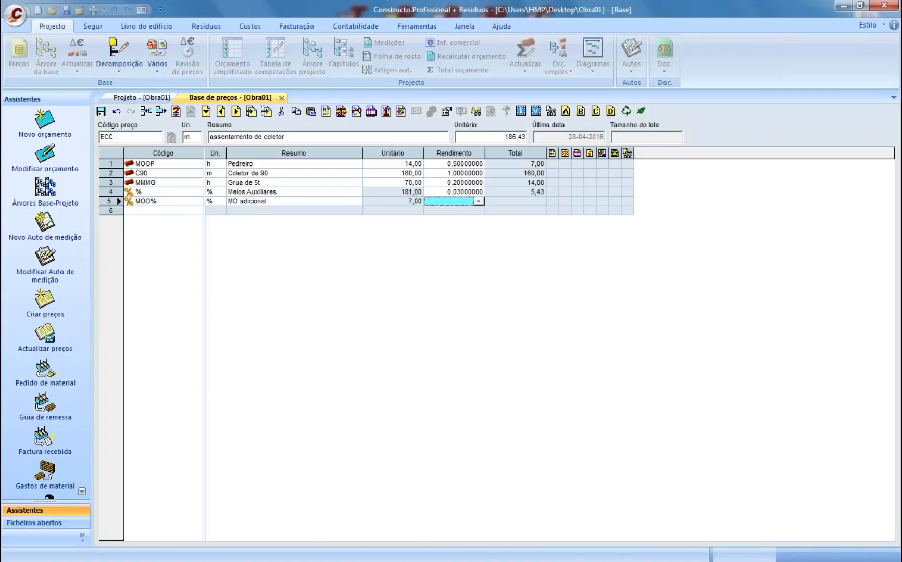
text(0,05)
key(Return)
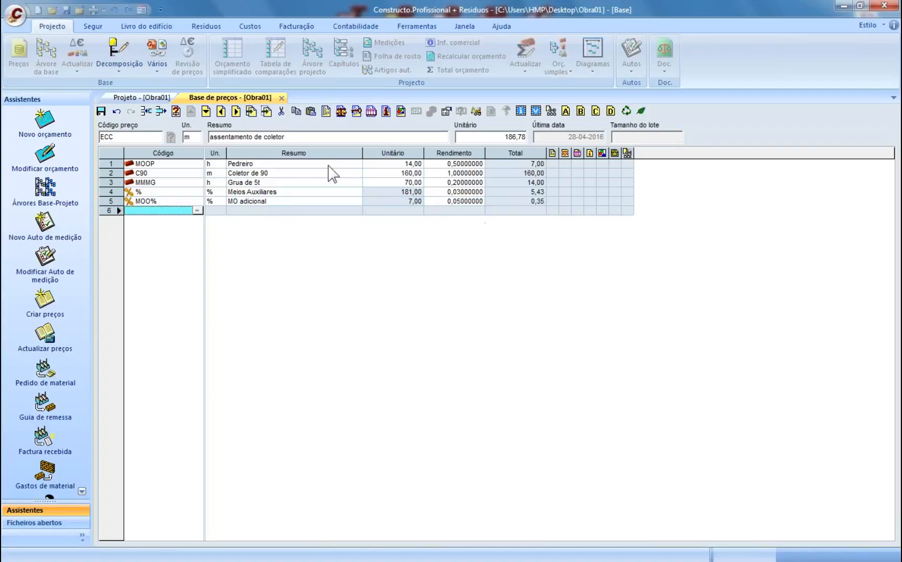
click(518, 192)
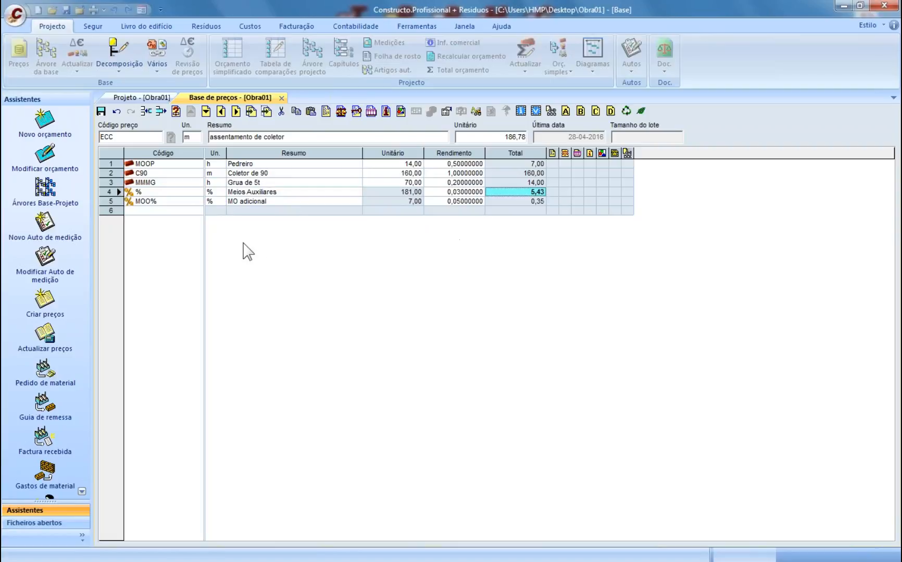
- Save the ECC breakdown and return to the budget, where item 0102 now costs 186,78
click(103, 111)
key(ctrl+F4)
click(291, 209)
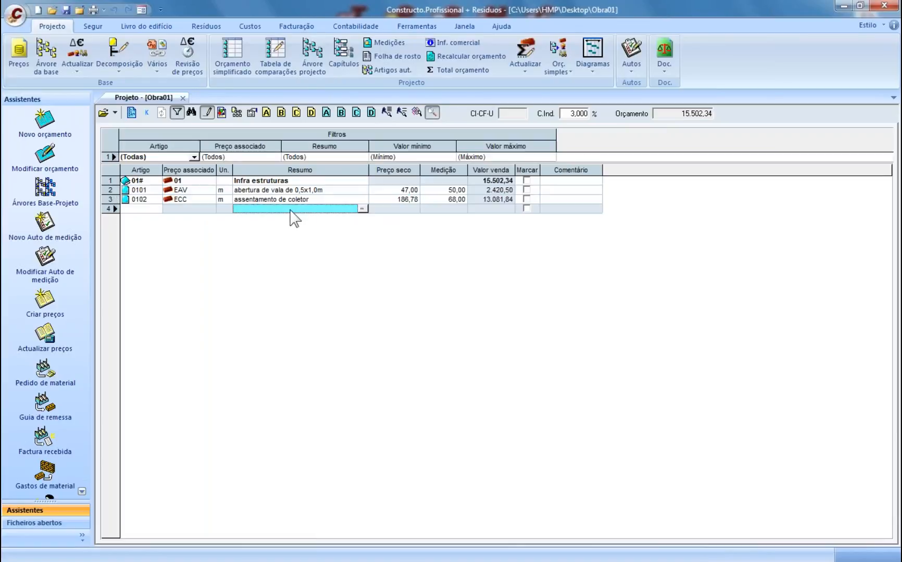
click(322, 199)
click(390, 201)
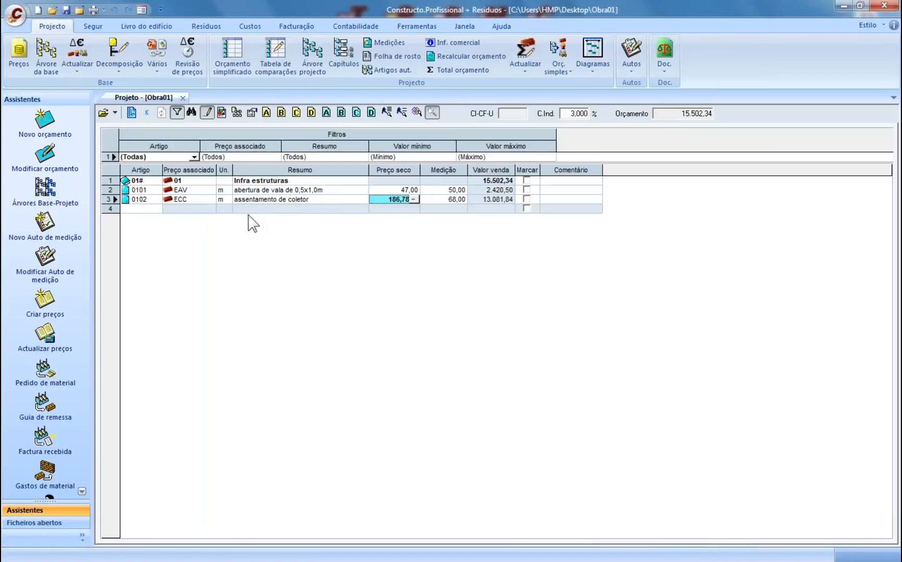
- Create chapter 02# named Acabamentos below the ECC article
click(138, 211)
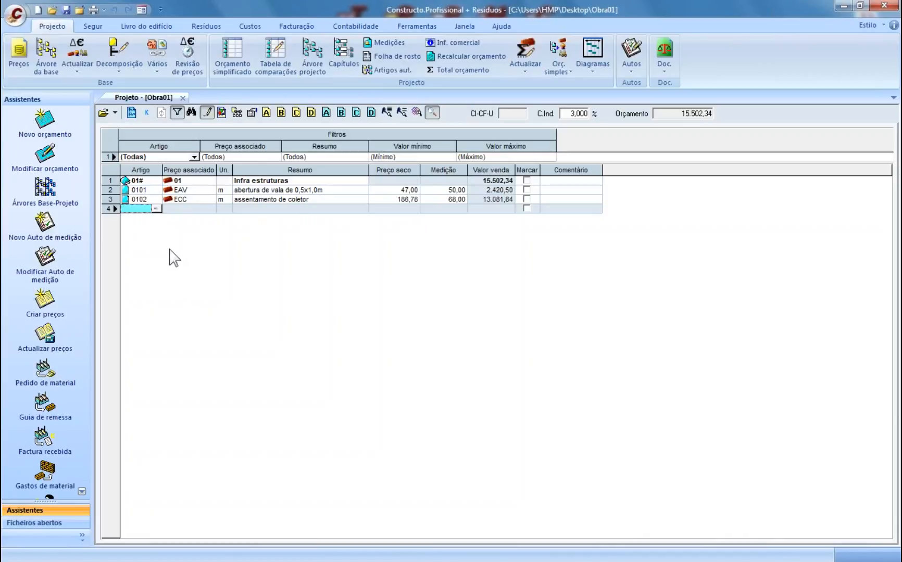
text(02#)
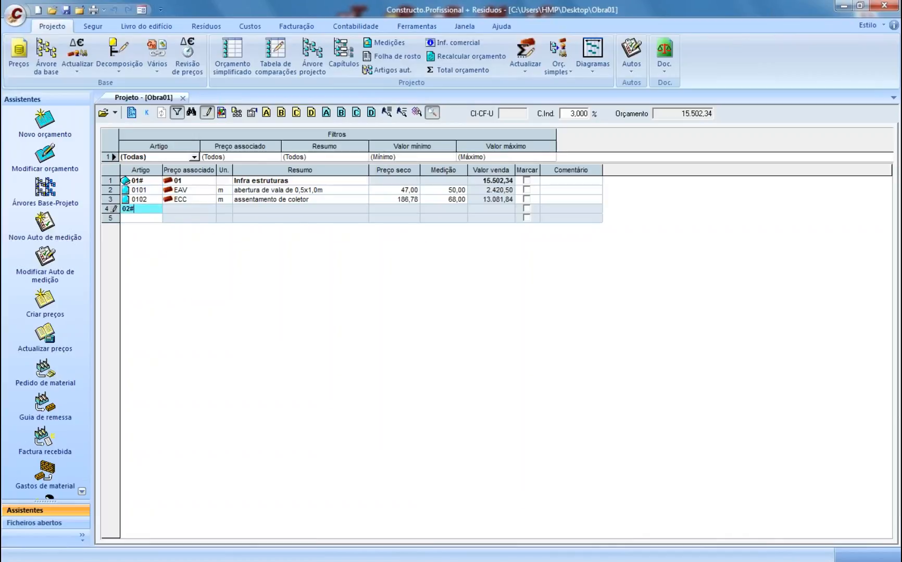
key(Return)
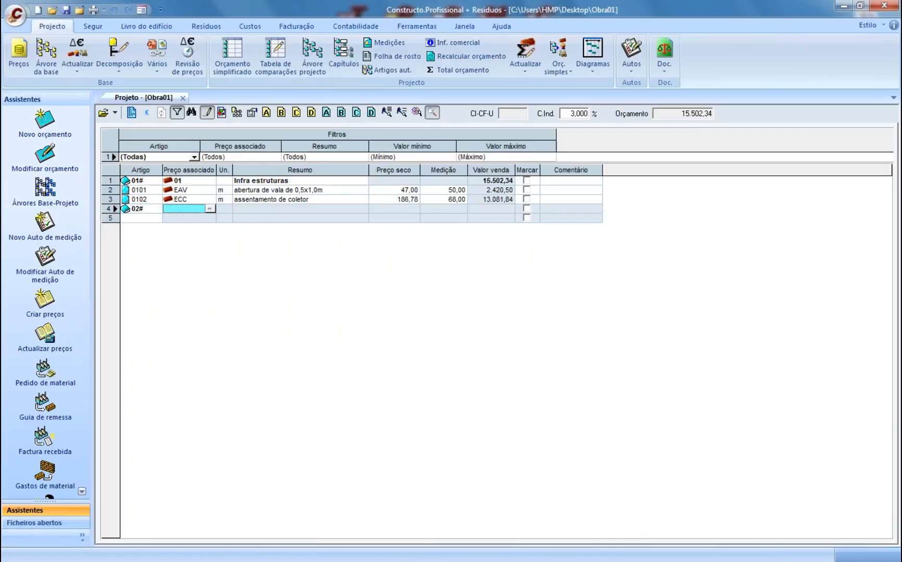
key(Return)
key(Return)
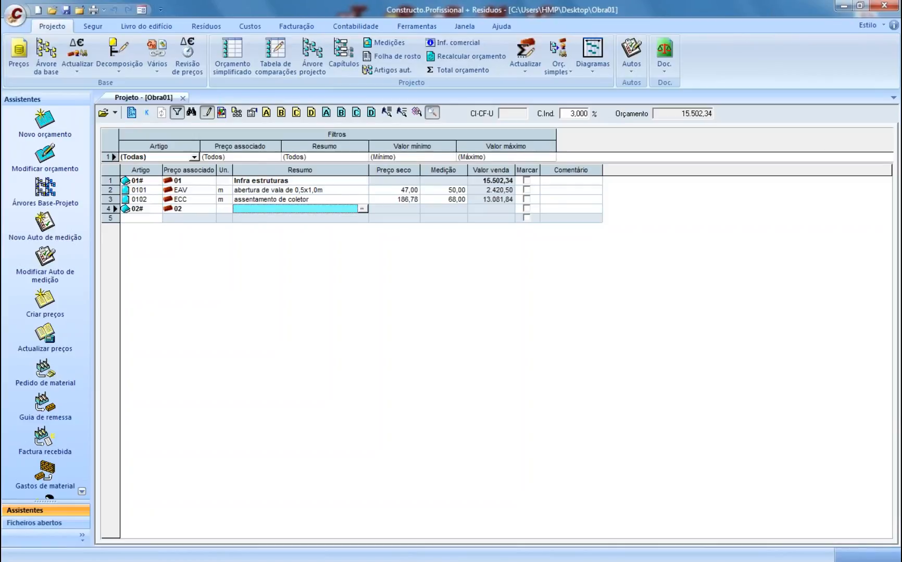
text(Acabamentos)
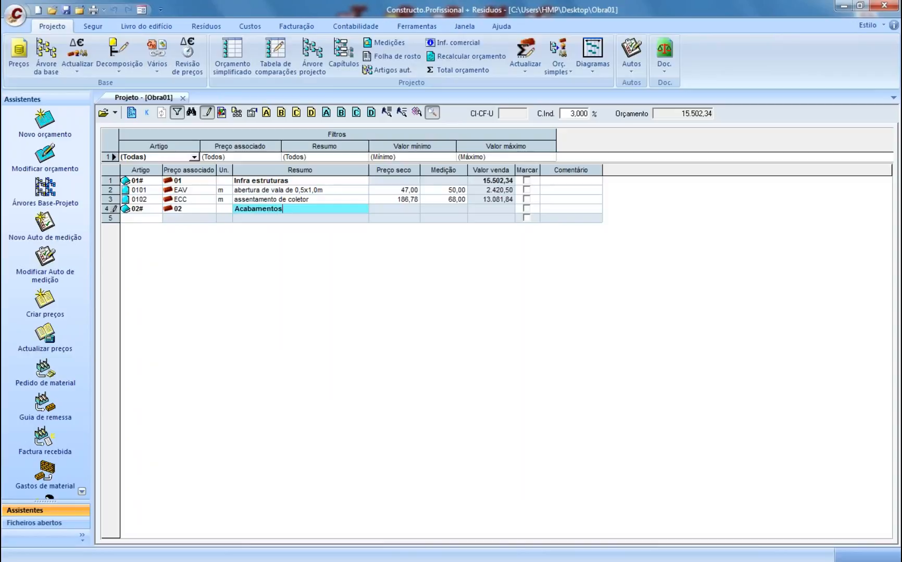
key(Return)
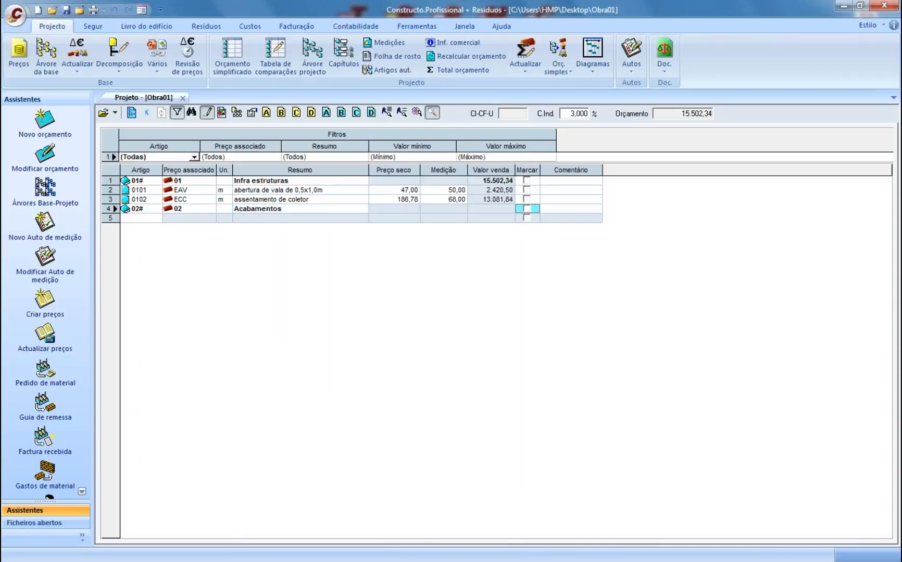
- Start article 0201 under the Acabamentos chapter
click(134, 219)
text(0201)
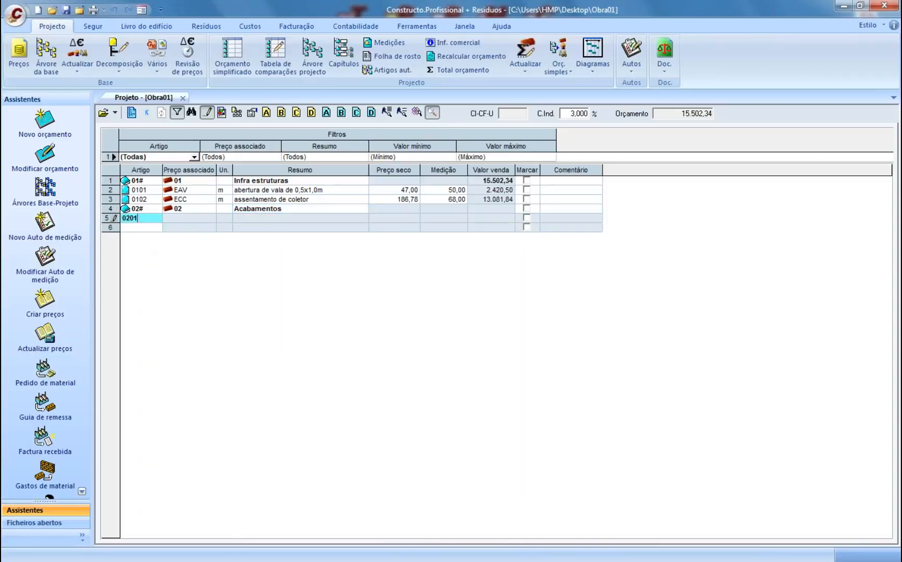
key(Return)
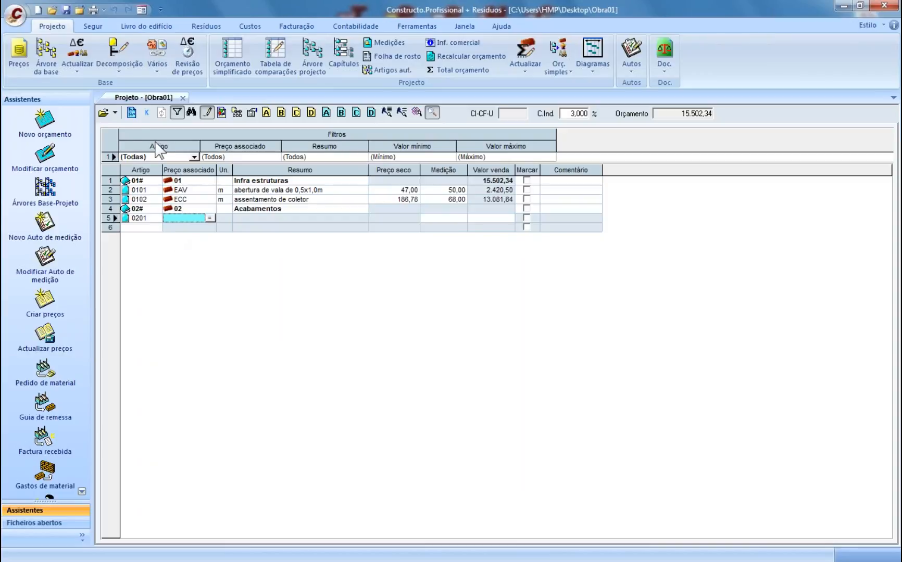
- Open the Sinapi (2015-09).g12 price database from the desktop
click(115, 113)
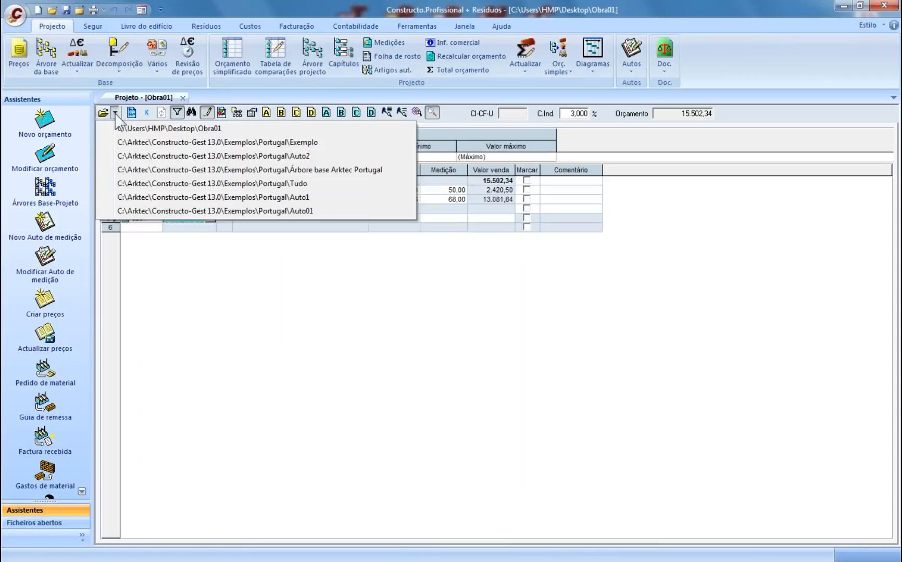
click(115, 112)
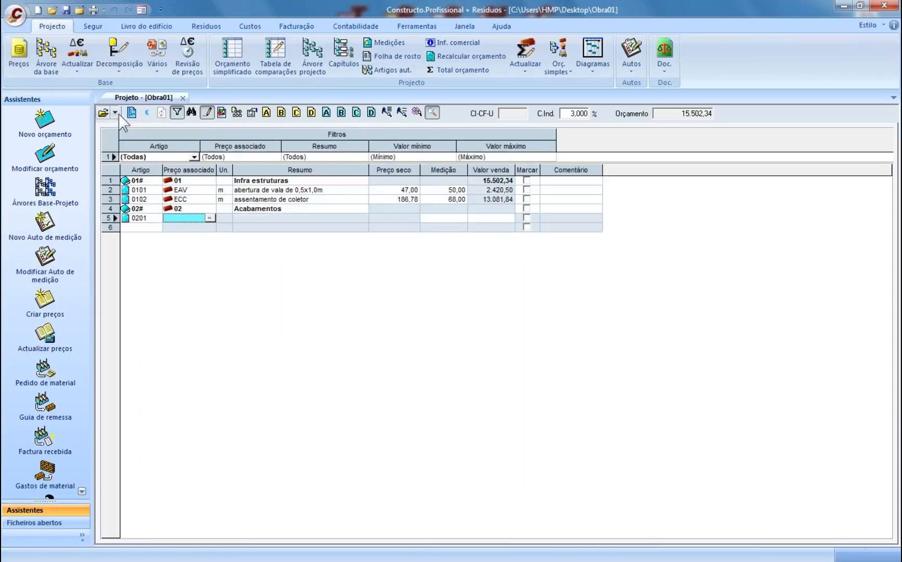
click(13, 24)
click(59, 78)
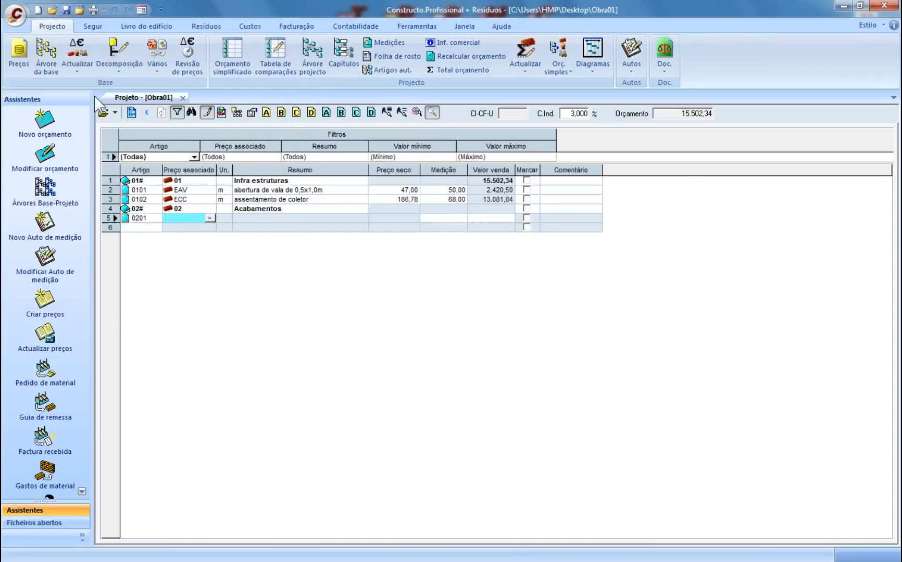
click(343, 292)
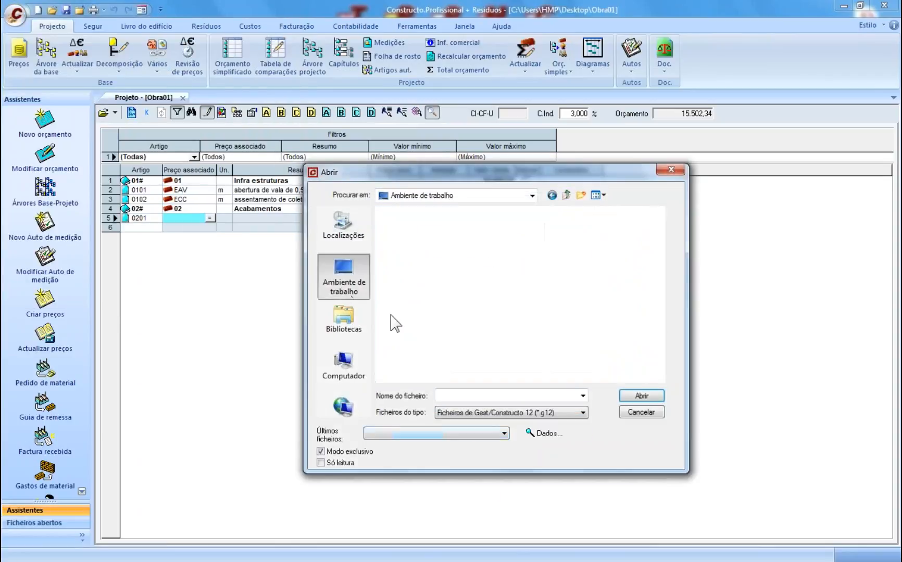
click(416, 289)
click(657, 398)
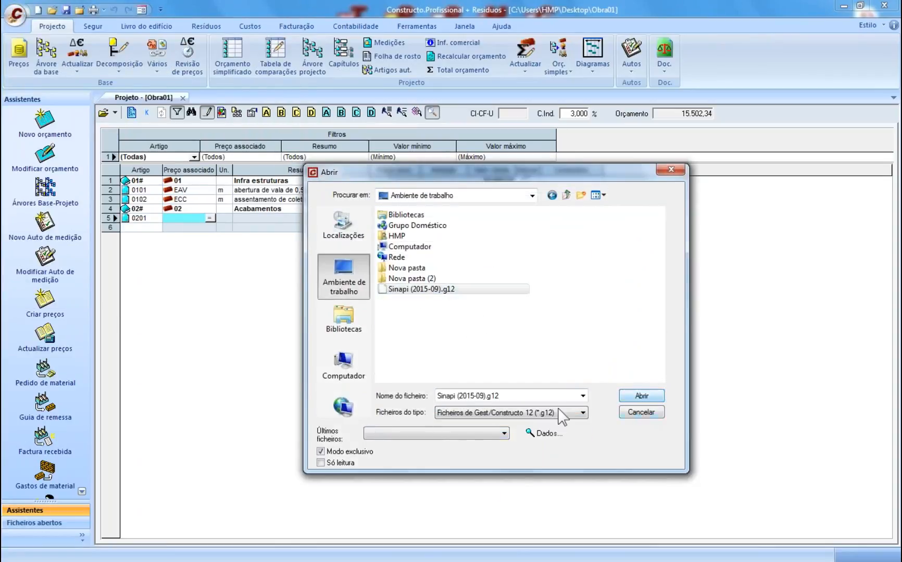
click(508, 316)
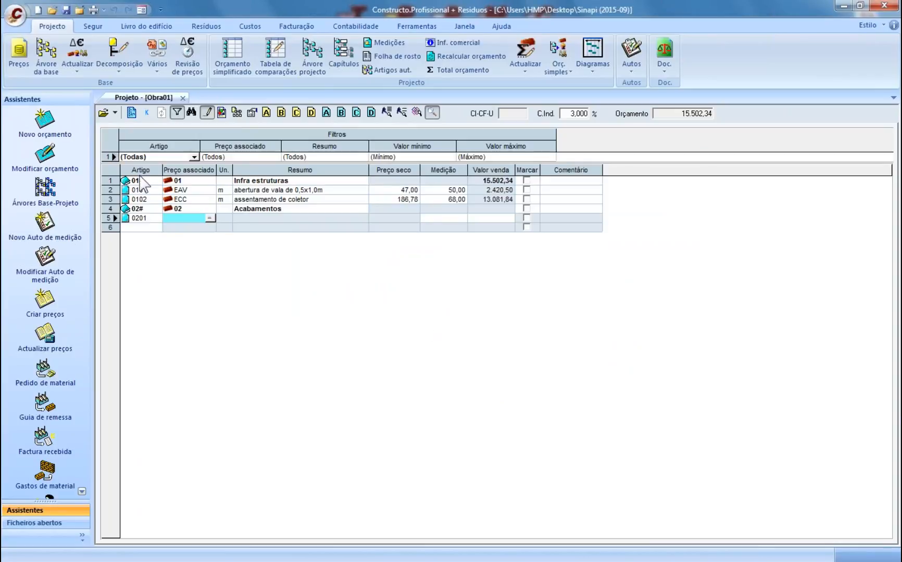
- Switch back to the Obra01 budget via the recent files and select article 0201
click(114, 112)
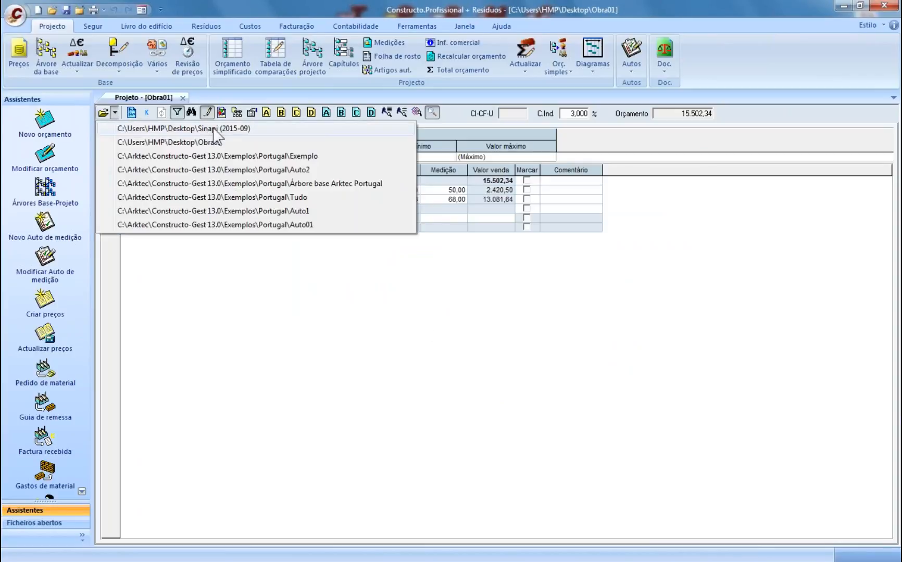
click(207, 142)
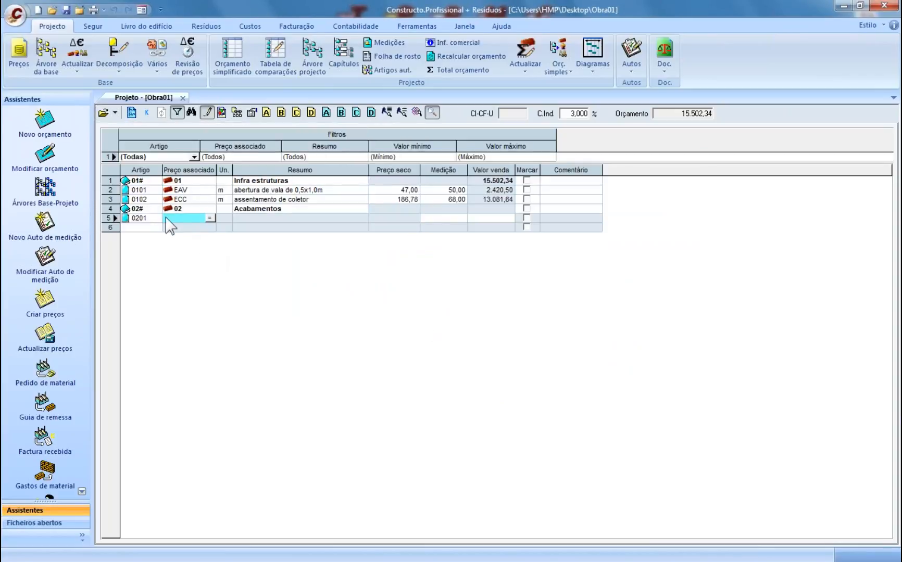
click(142, 218)
- Assign Sinapi mortar price 00087348 (argamassa traço 1:6, 364,34 per M3) to item 0201
click(187, 220)
click(210, 218)
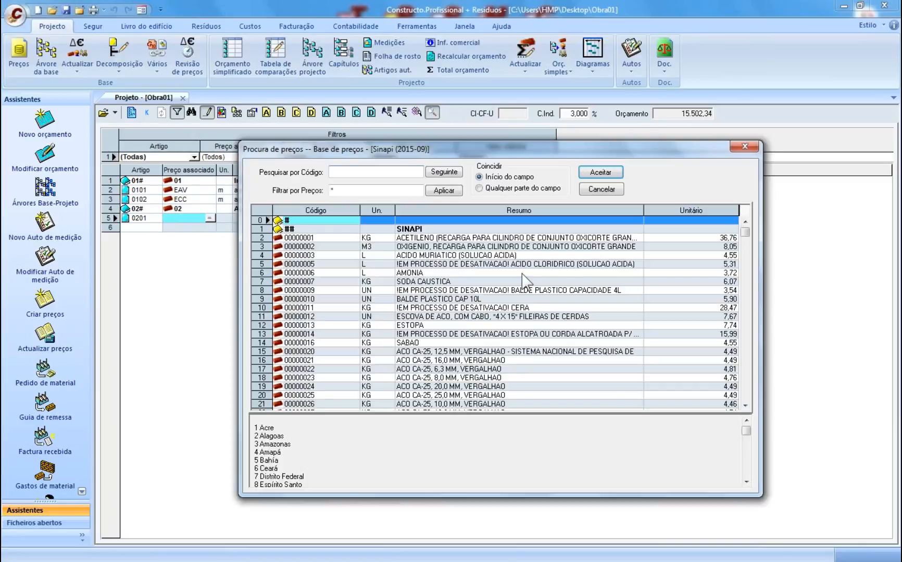
click(559, 273)
click(742, 347)
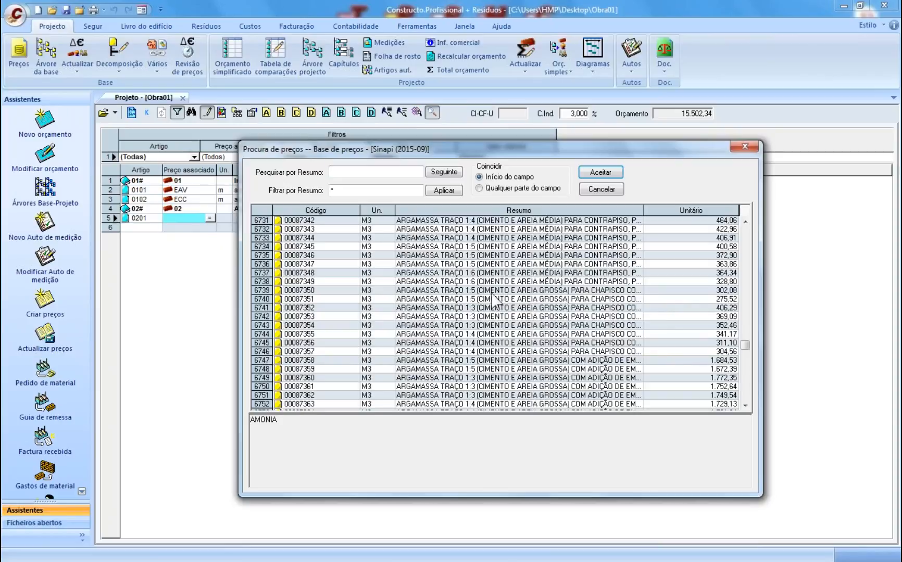
click(441, 274)
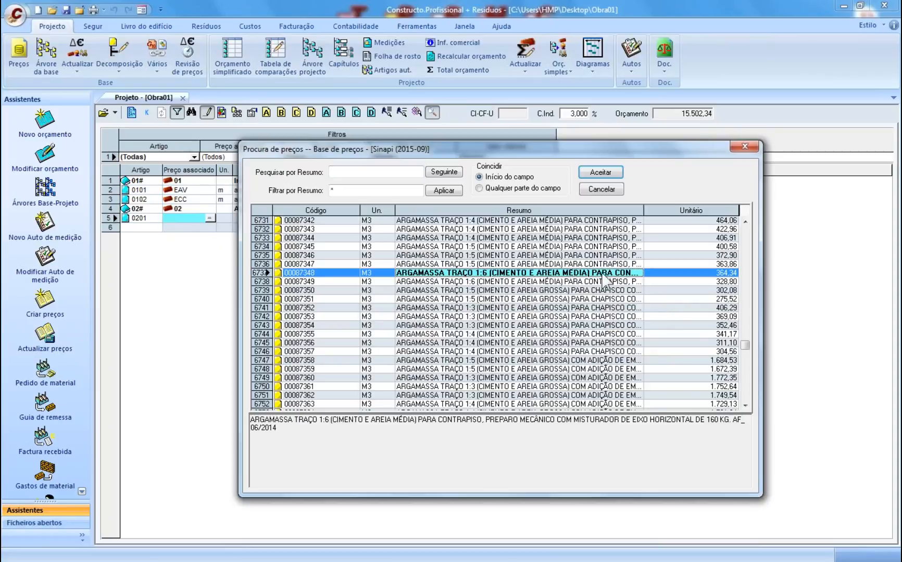
click(600, 172)
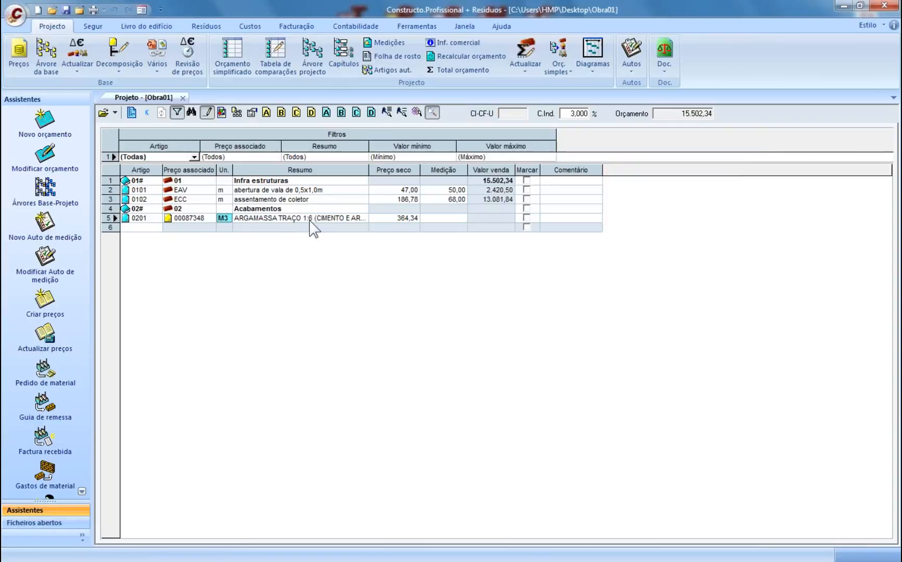
click(398, 219)
- Reprice mortar 00087348 to 280,02 per M3 with rescaled component yields and save it
click(414, 218)
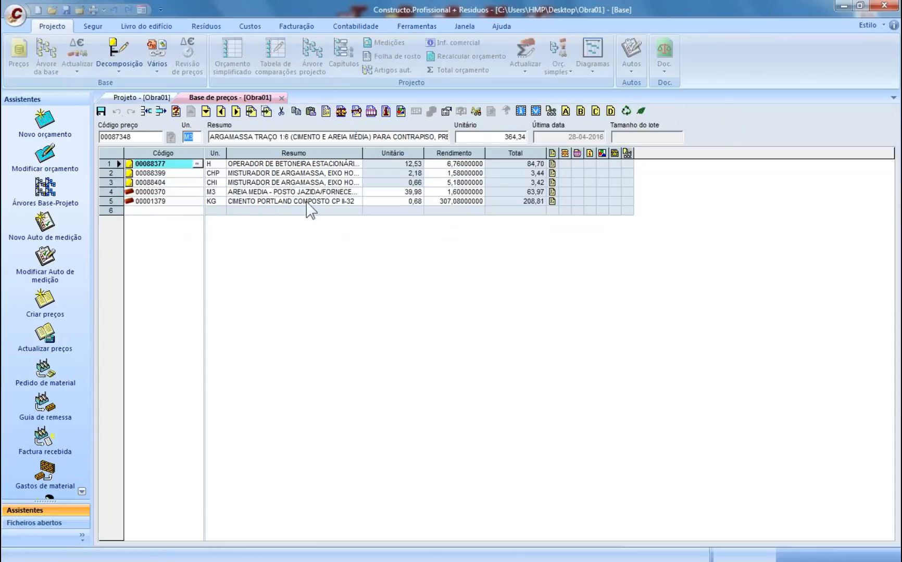
click(232, 164)
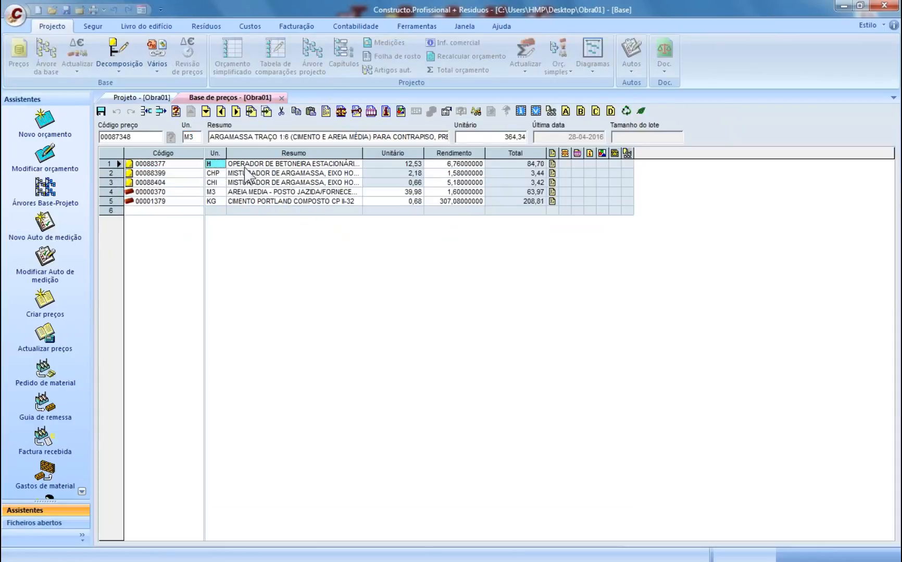
click(250, 175)
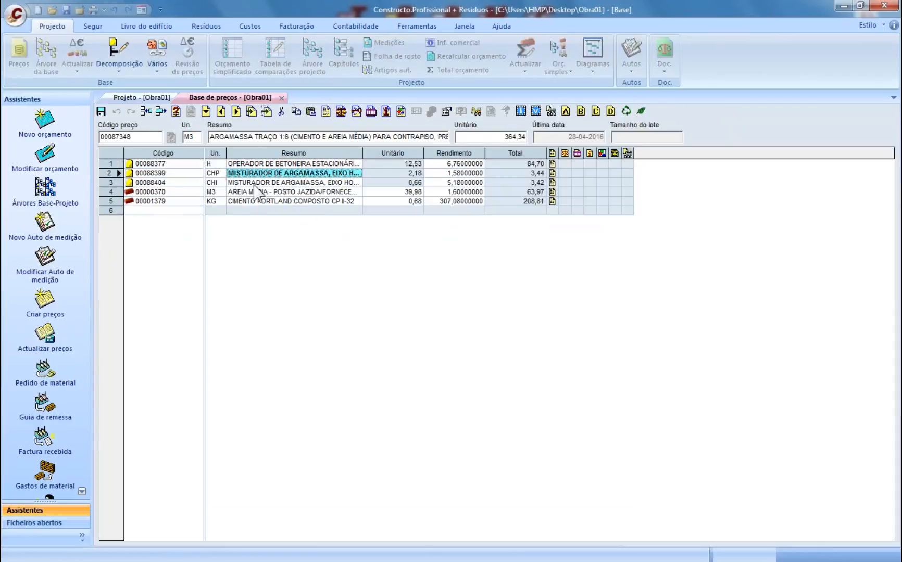
key(Down)
key(Down)
key(Down)
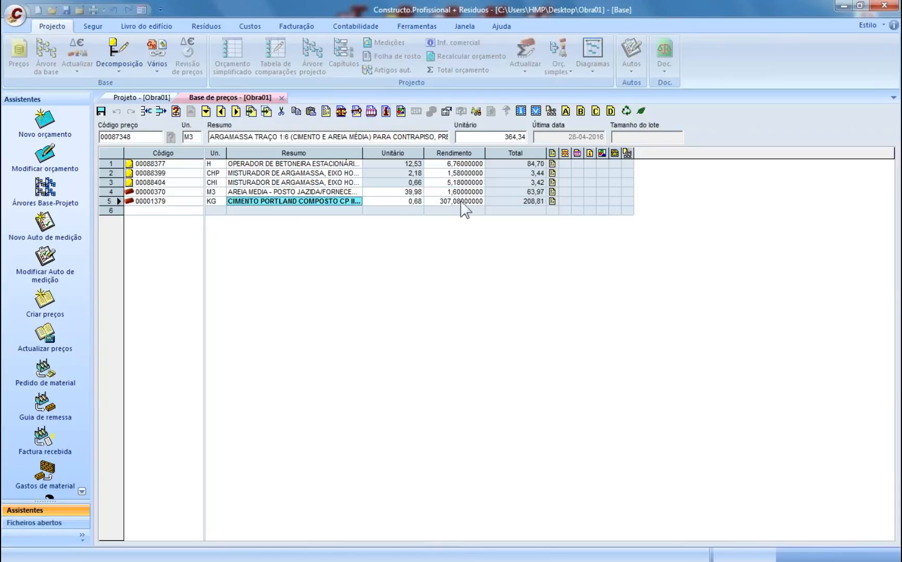
click(489, 139)
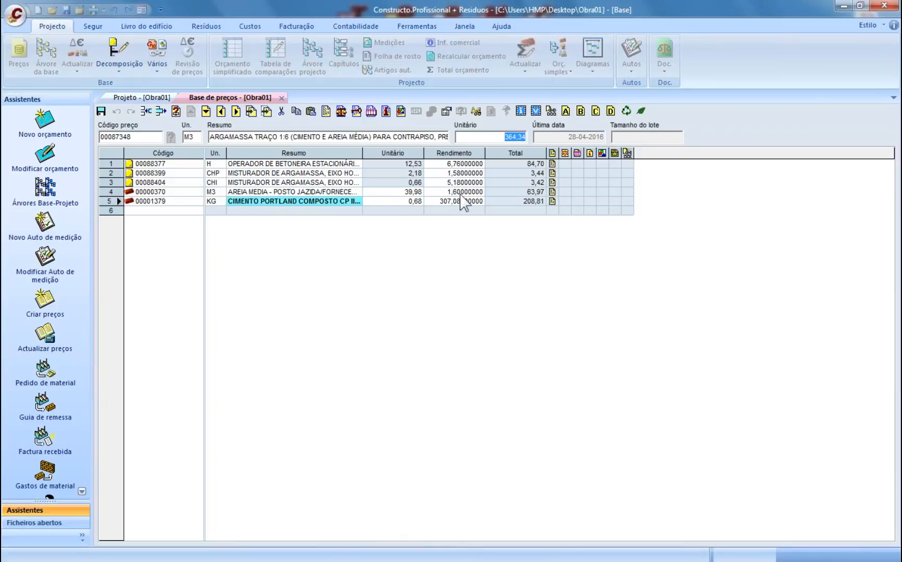
text(280)
key(Return)
click(504, 315)
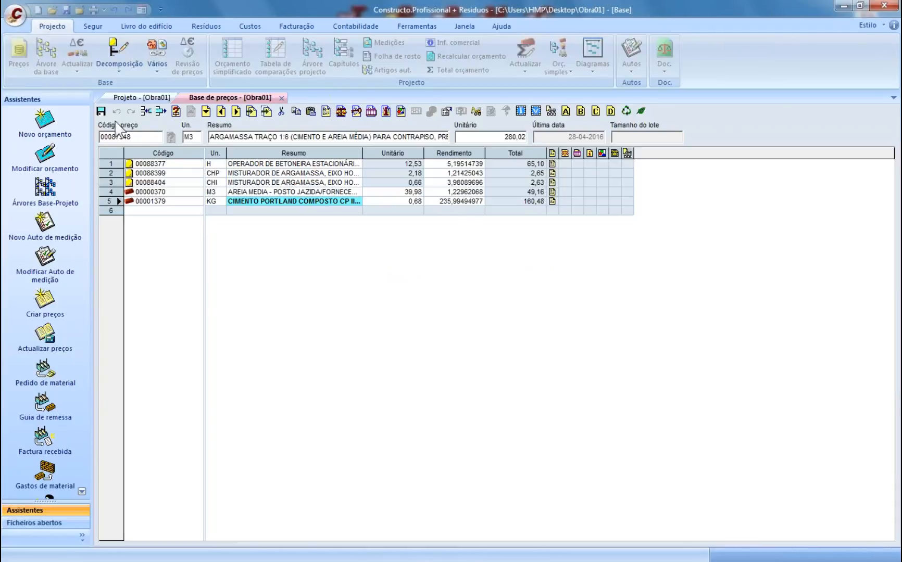
click(102, 111)
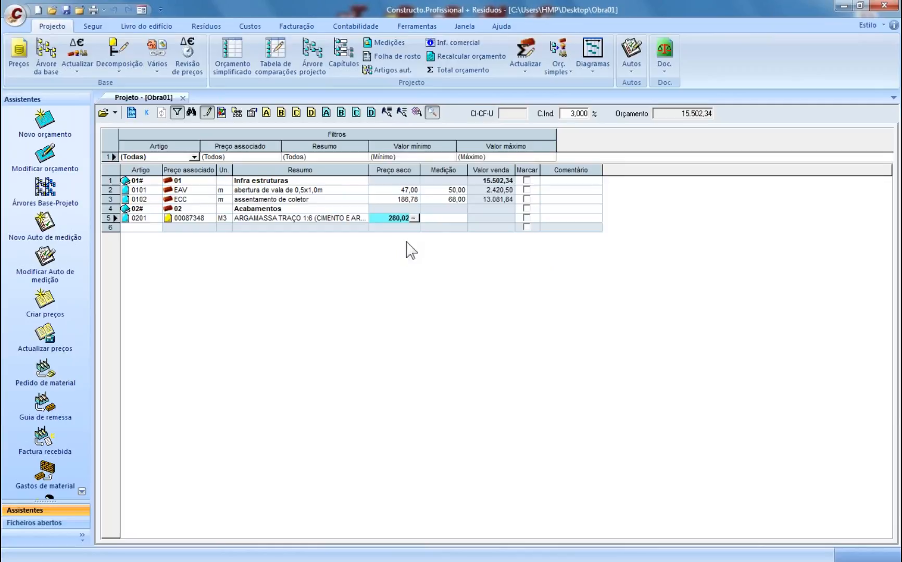
- Measure item 0201 as 12,00, bringing the budget to 18.963,38, and open Imprimir
click(431, 218)
text(12)
key(Return)
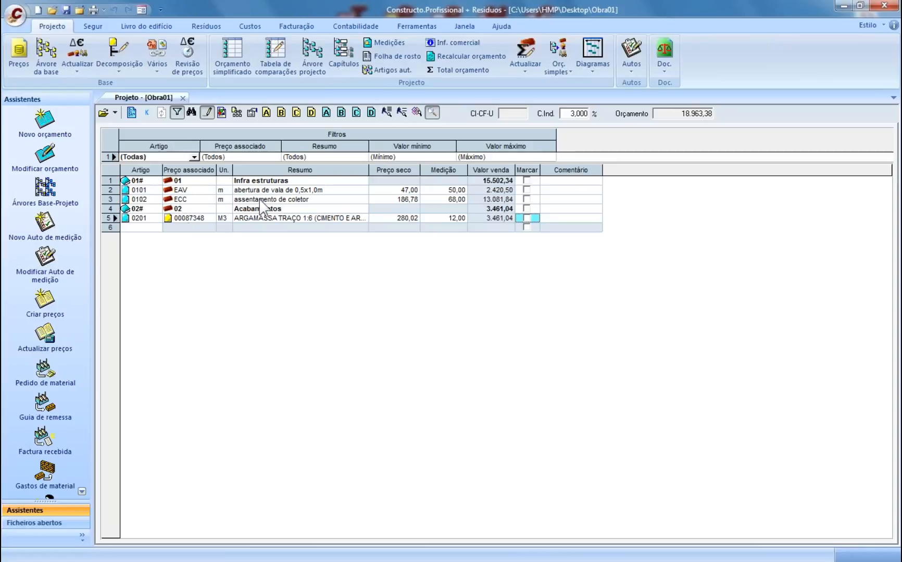
click(302, 202)
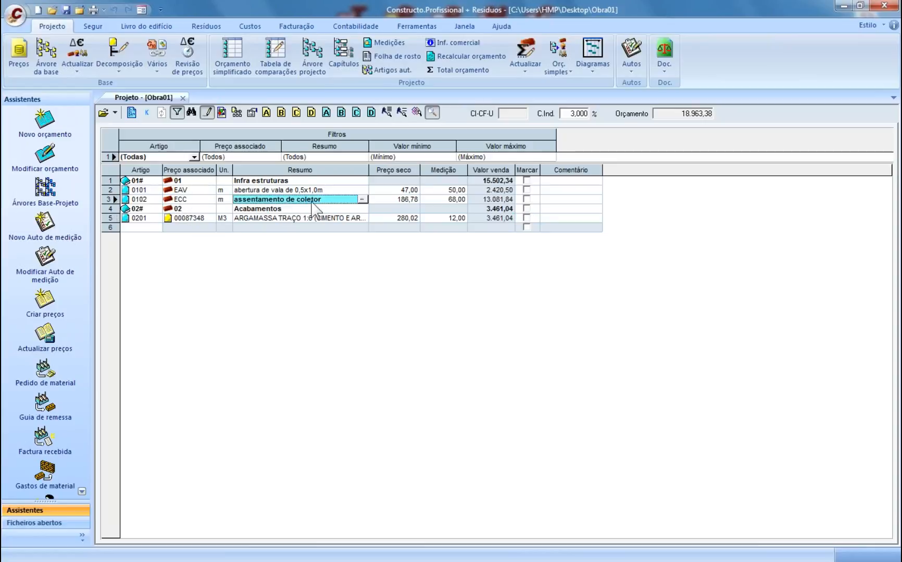
click(205, 218)
click(256, 218)
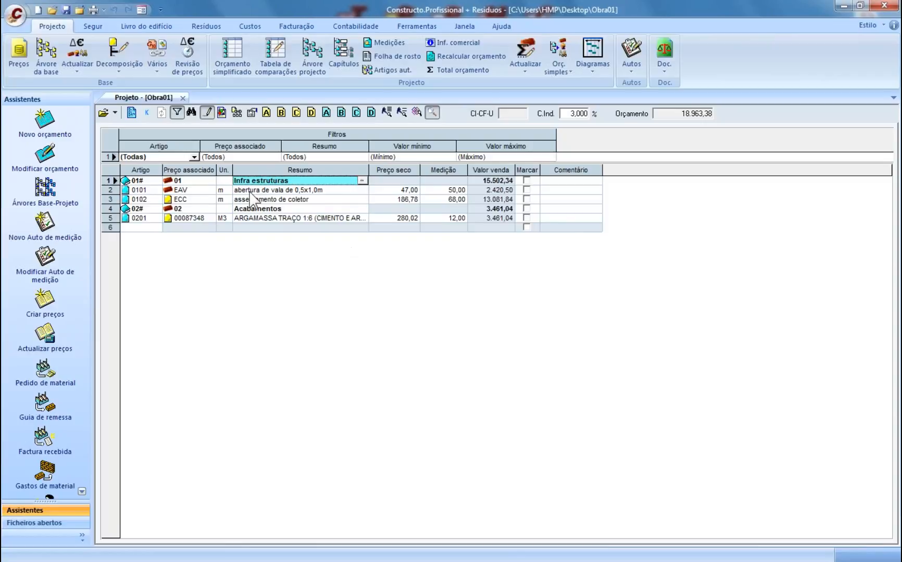
click(93, 10)
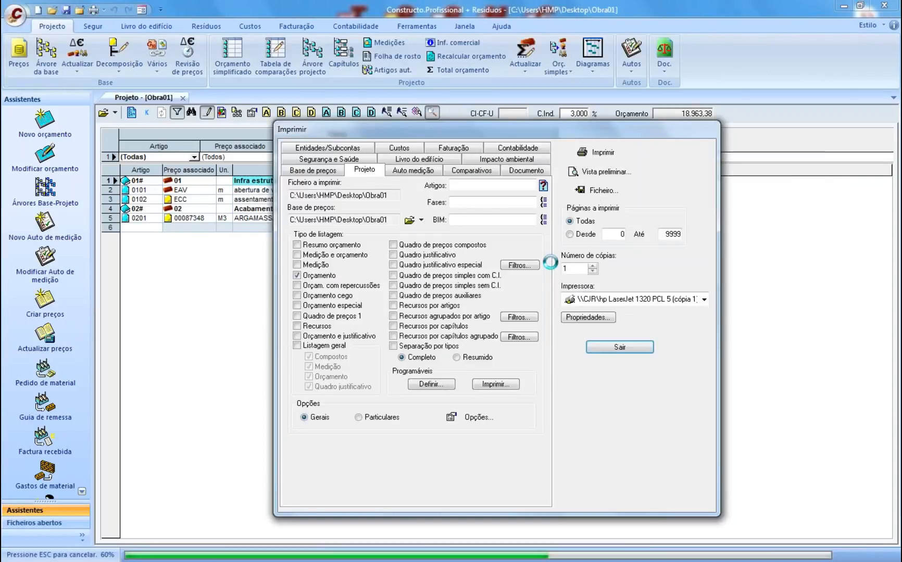
- Turn off Preço por extenso in the project listing options, review the budget preview, and close it
scroll(560, 271, down, 3)
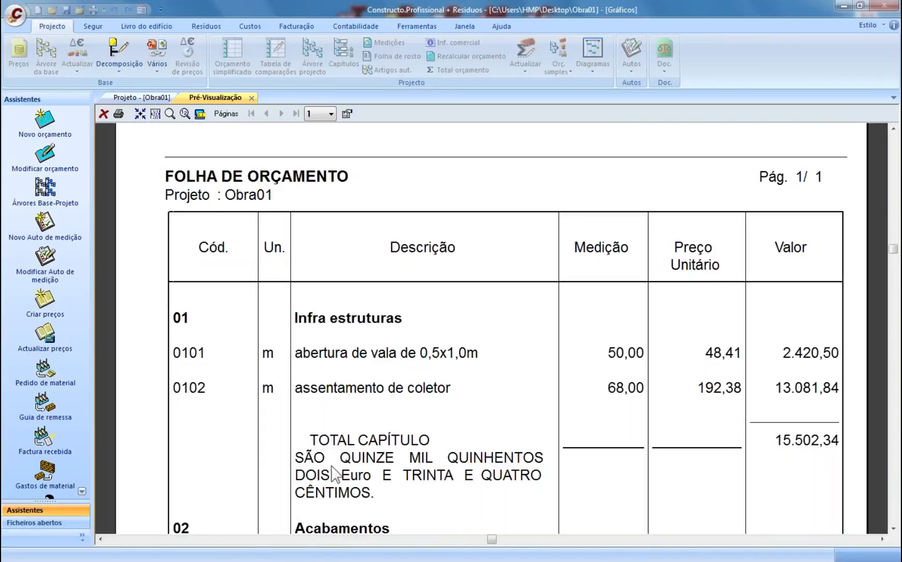
click(346, 113)
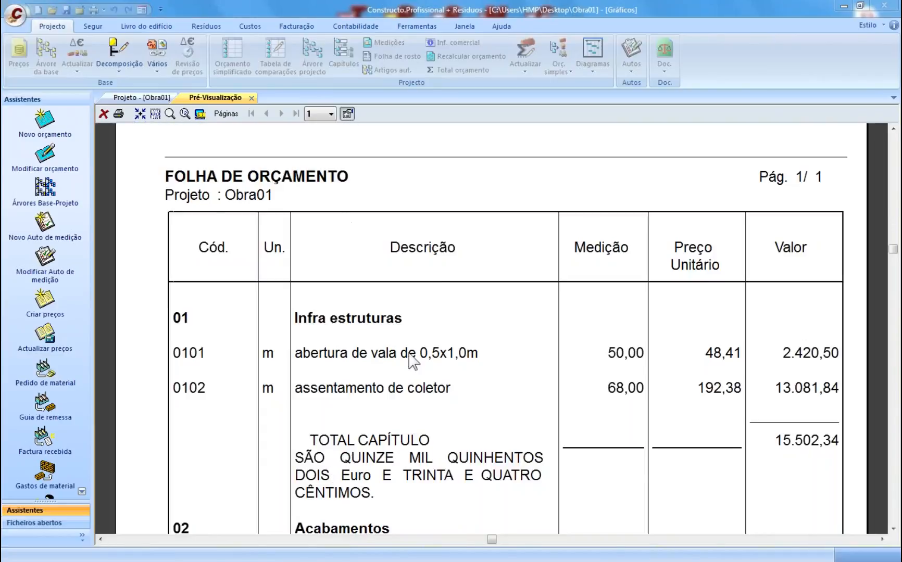
click(252, 158)
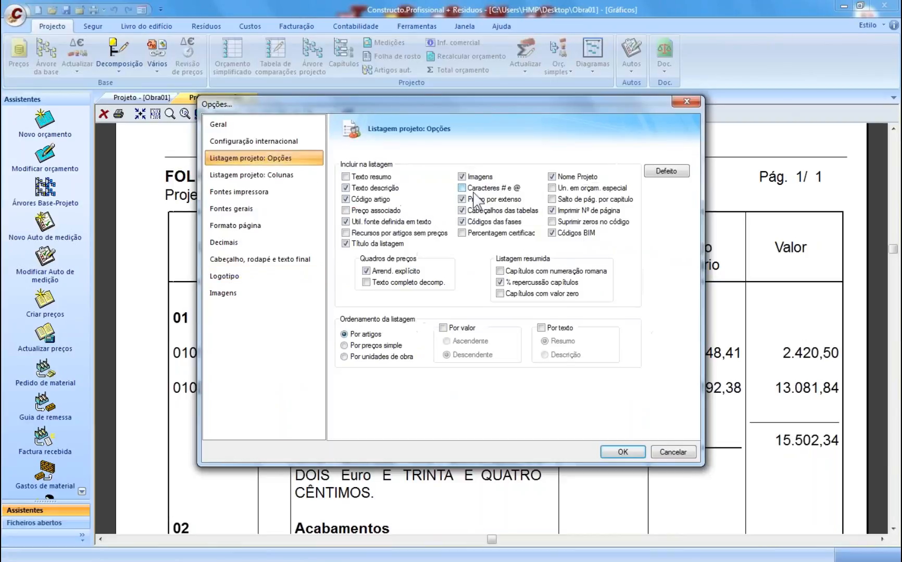
click(492, 199)
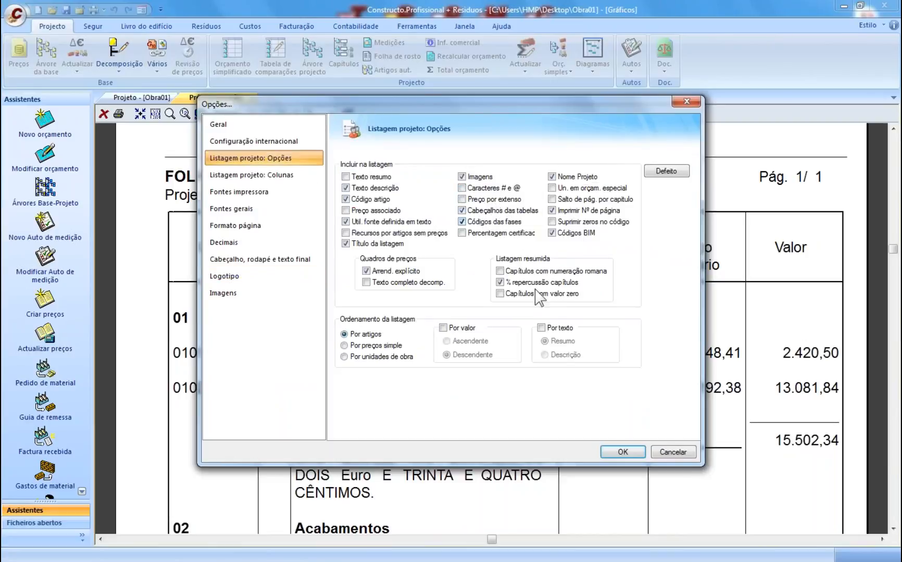
click(623, 451)
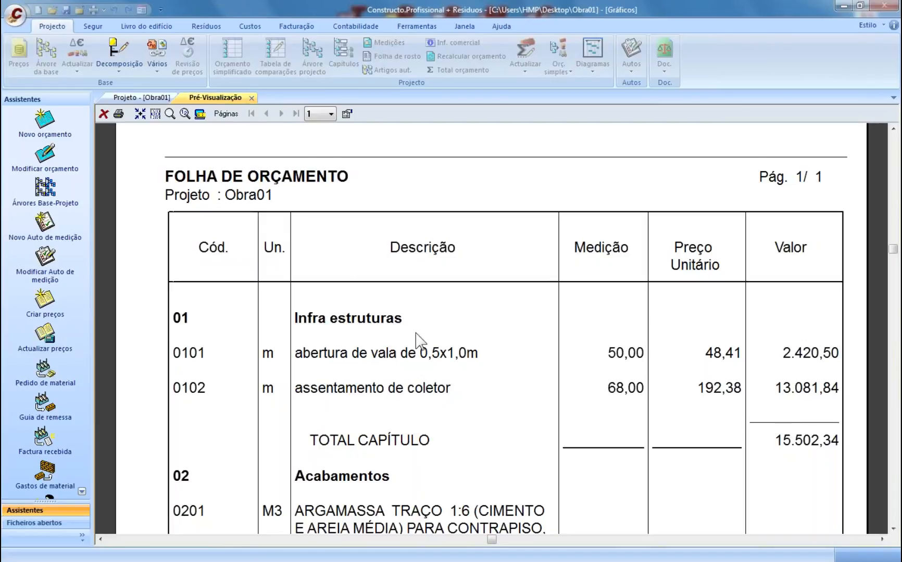
scroll(416, 342, down, 1)
scroll(417, 341, down, 4)
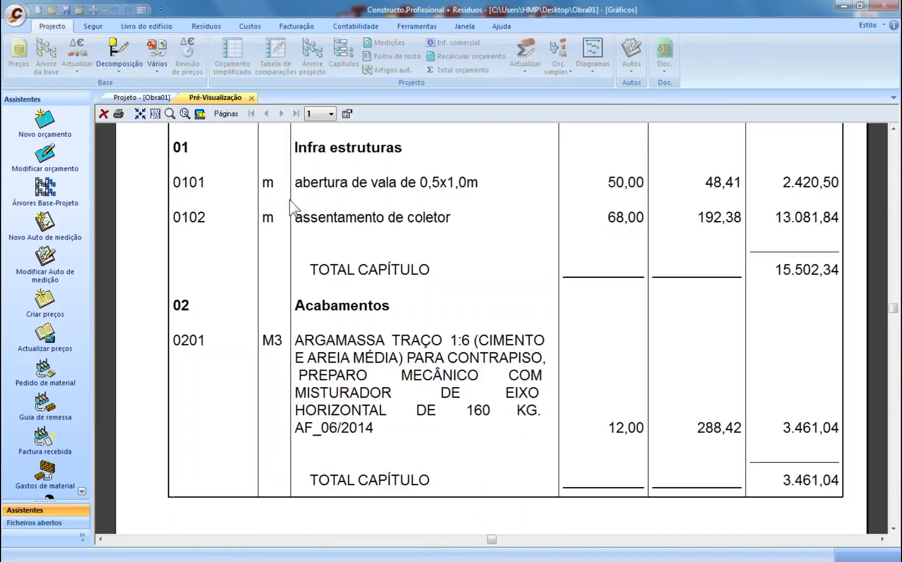
click(251, 97)
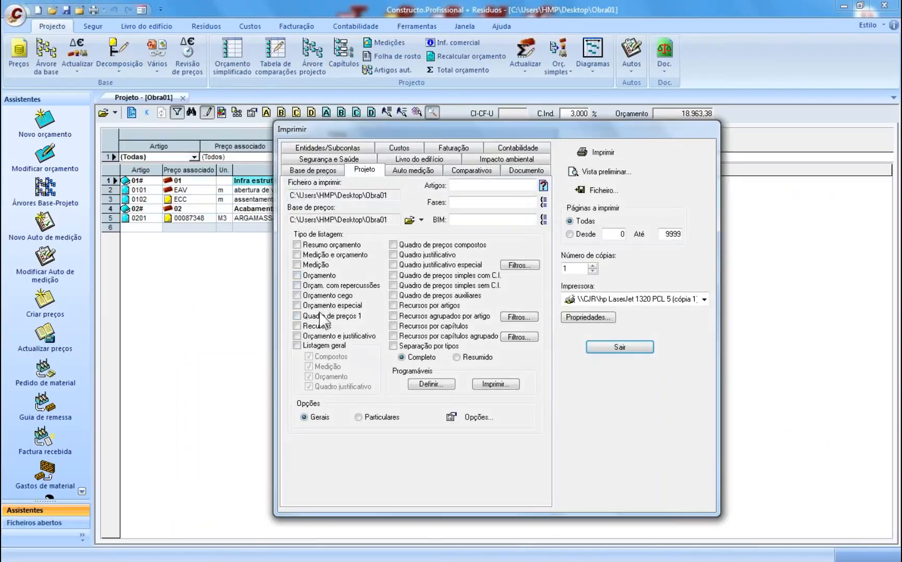
- Preview the Orçamento cego and Medição e orçamento reports in turn
click(316, 296)
click(606, 172)
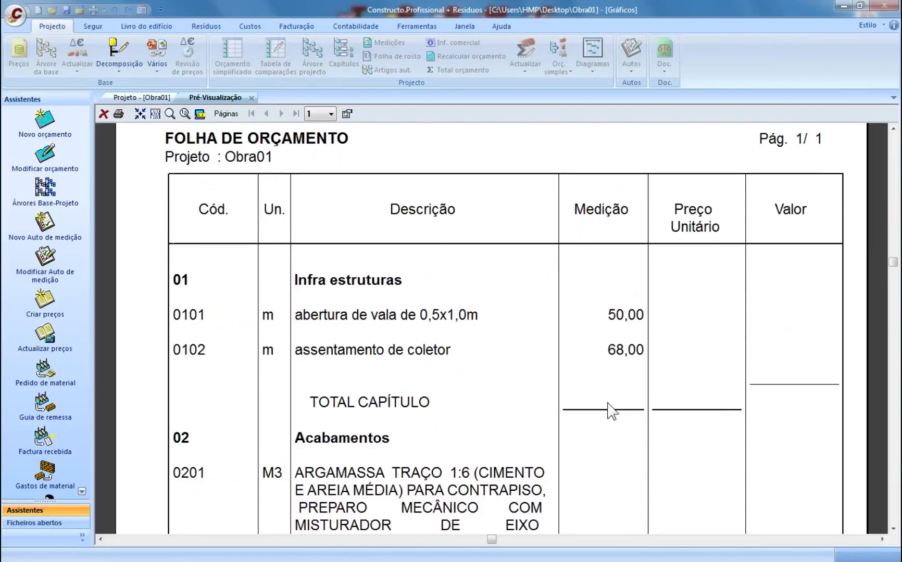
click(252, 98)
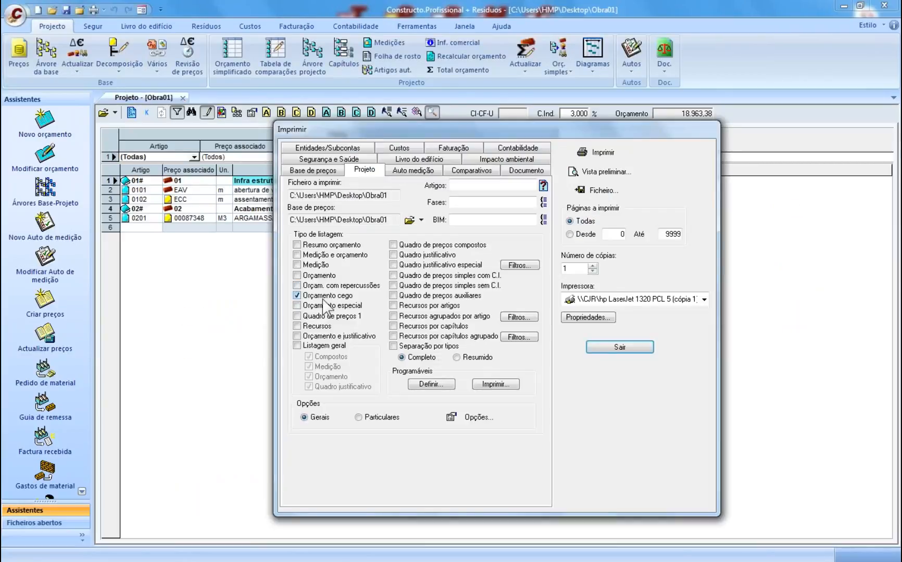
click(320, 255)
click(604, 172)
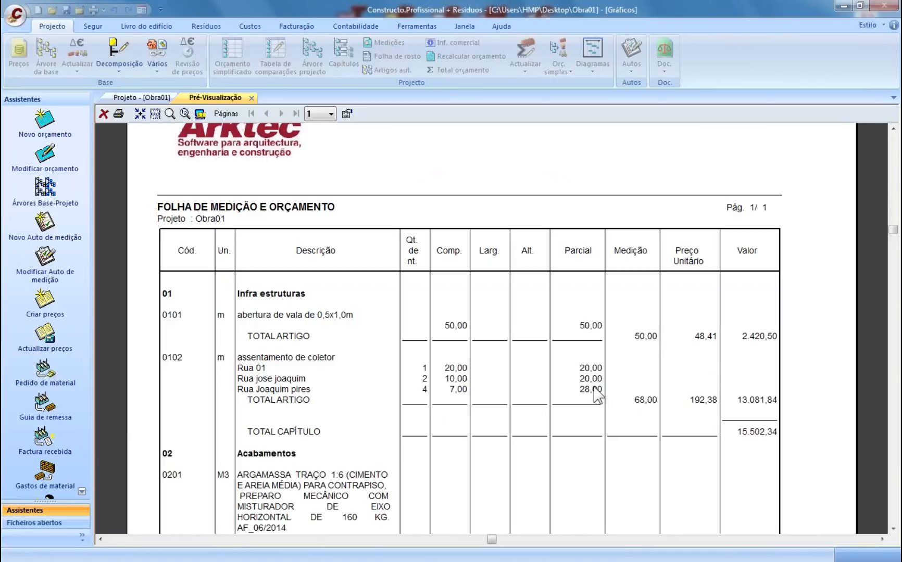
click(251, 98)
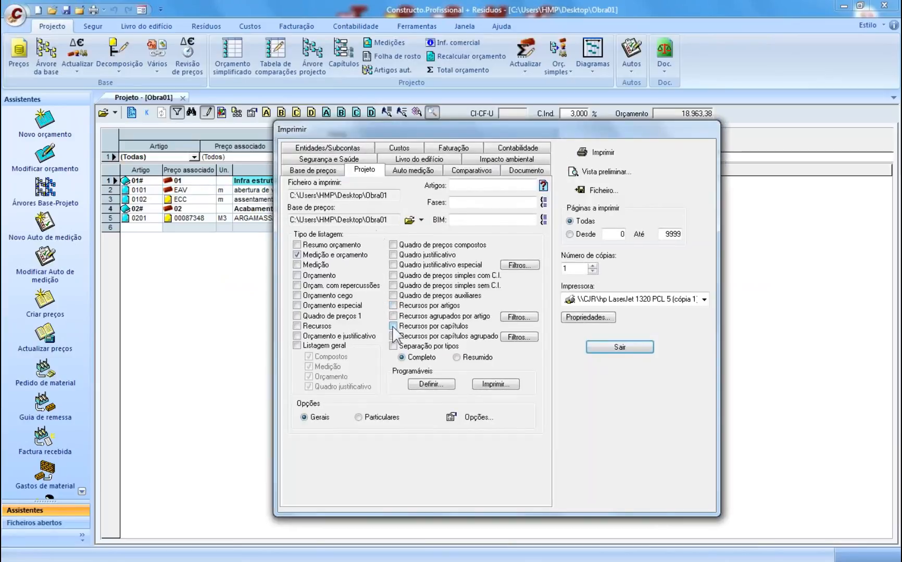
- Preview the Recursos por capítulos listing for Obra01
click(309, 255)
click(393, 326)
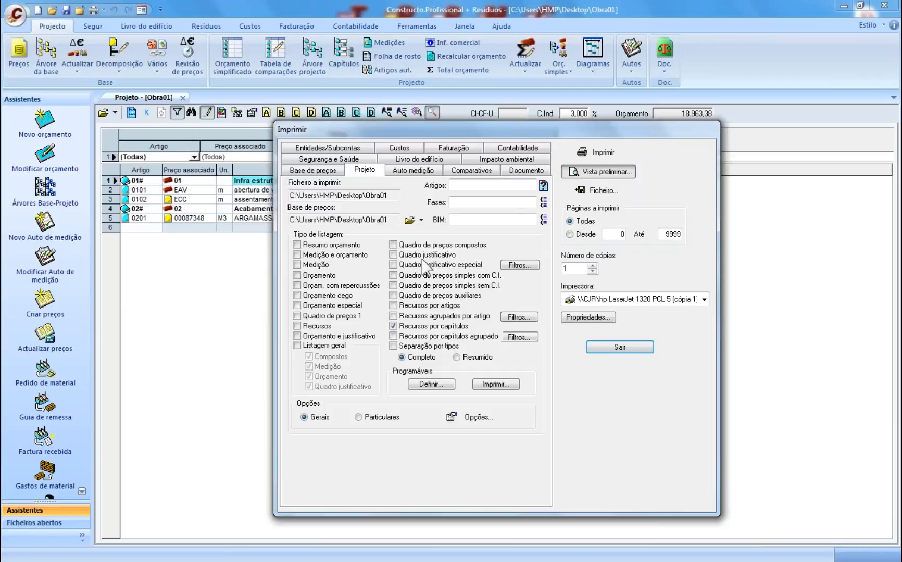
key(Return)
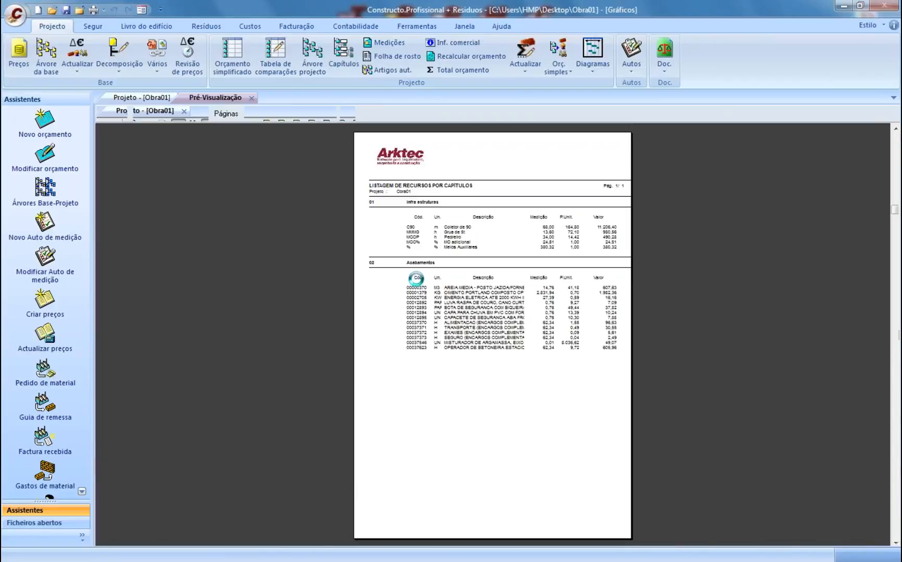
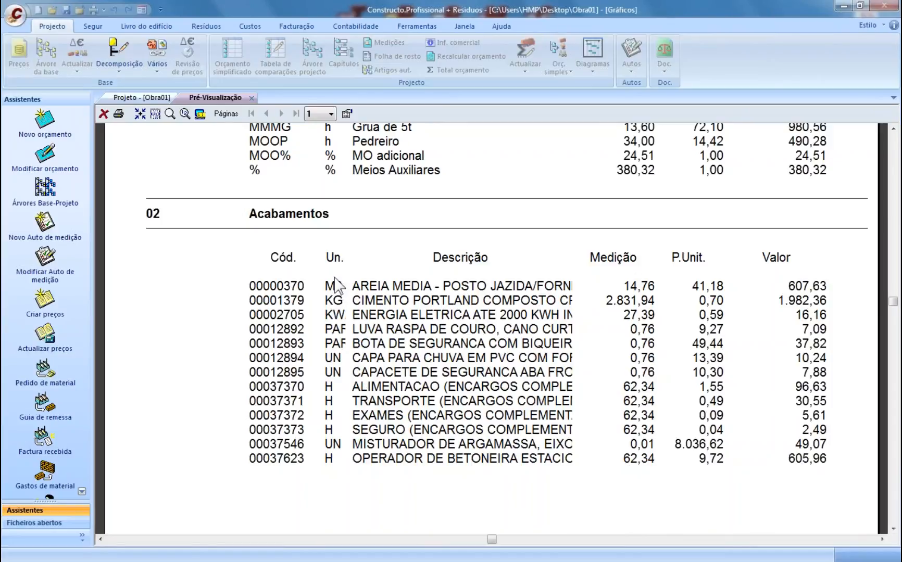
- Close the Recursos por capítulos preview, exit the Imprimir dialog and bring up the Diagramas list
click(252, 98)
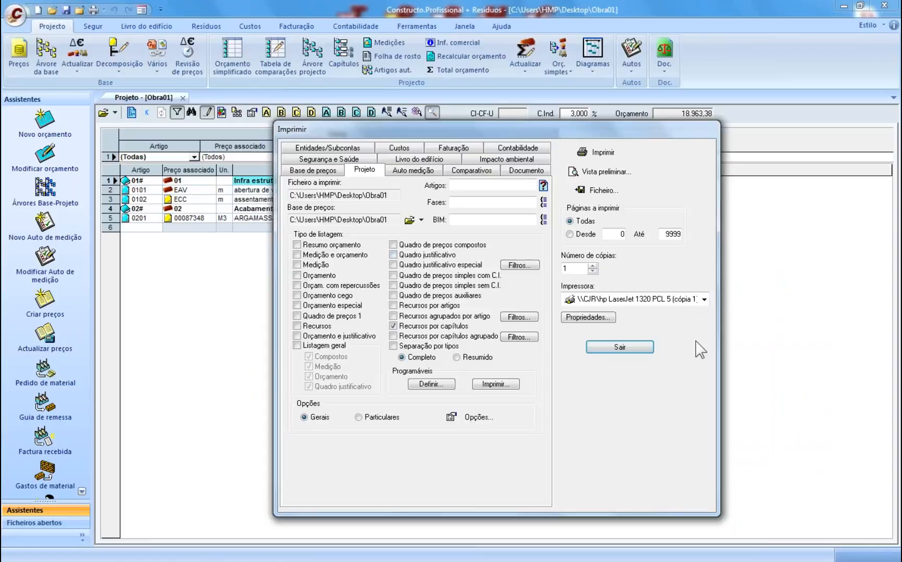
click(619, 347)
click(592, 62)
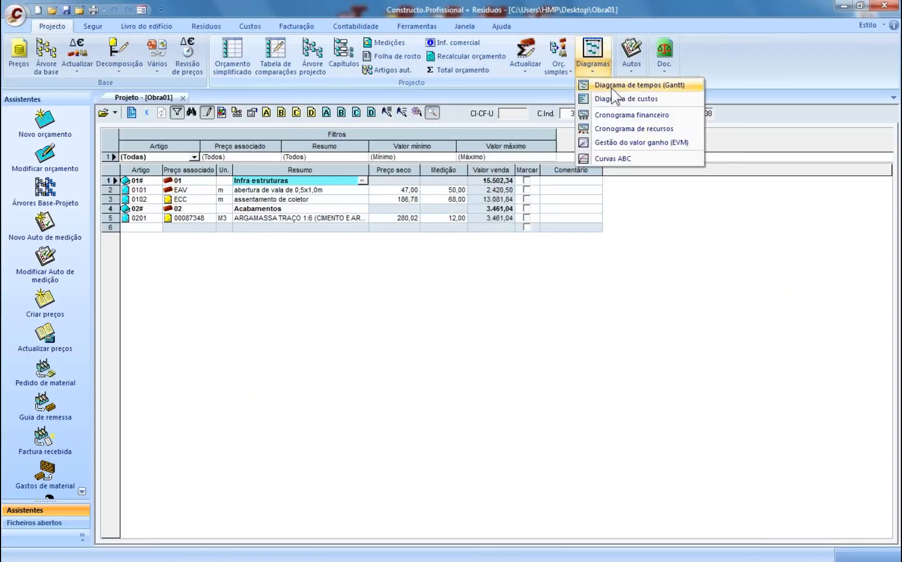
- Open the Gantt time diagram and widen the task table and its columns
click(613, 89)
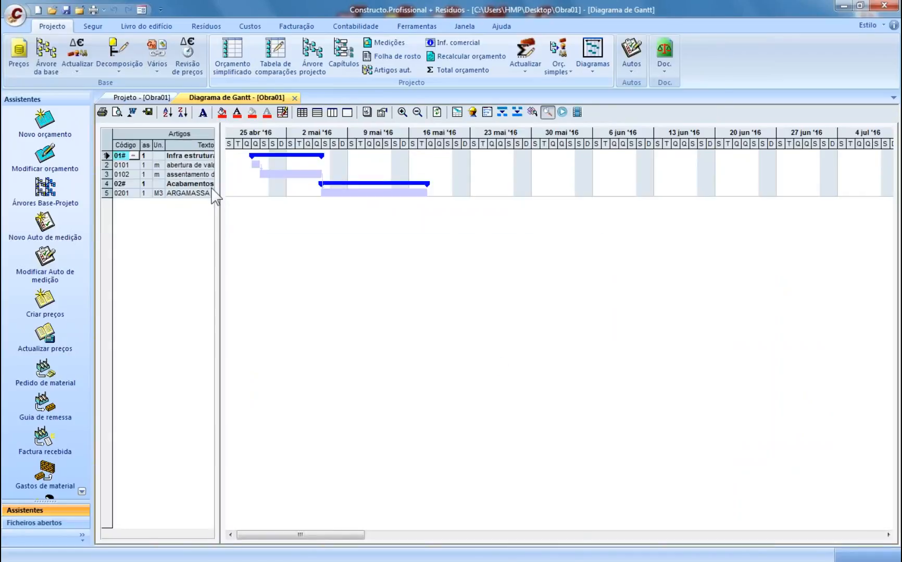
drag(215, 196, 476, 192)
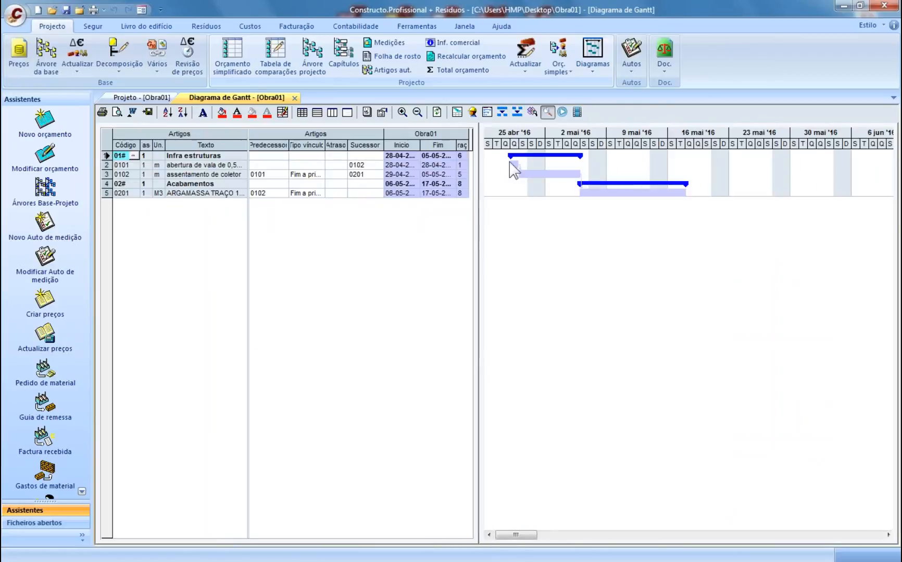
click(460, 193)
drag(289, 145, 300, 145)
drag(395, 146, 402, 146)
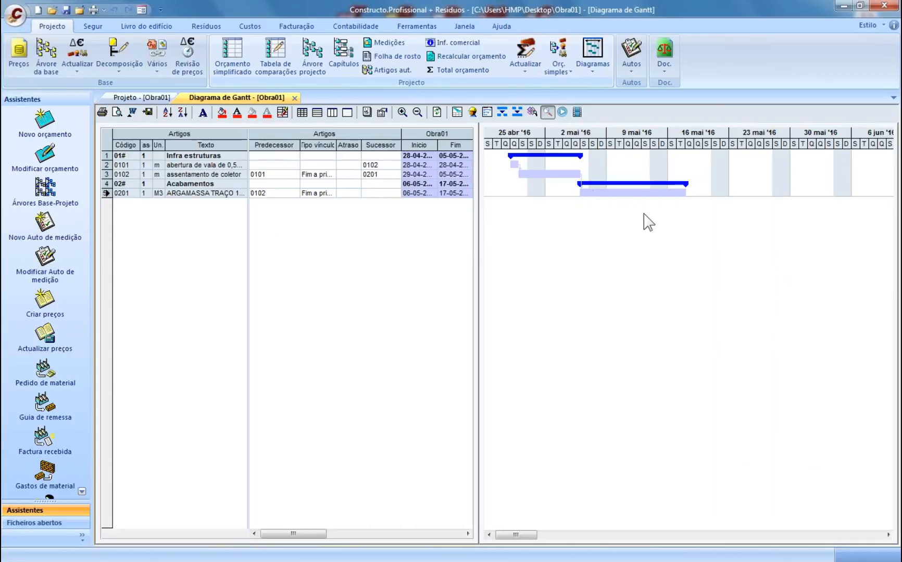
- Link article 0102 Princípio a princípio with an Atraso of 4
click(333, 176)
click(330, 175)
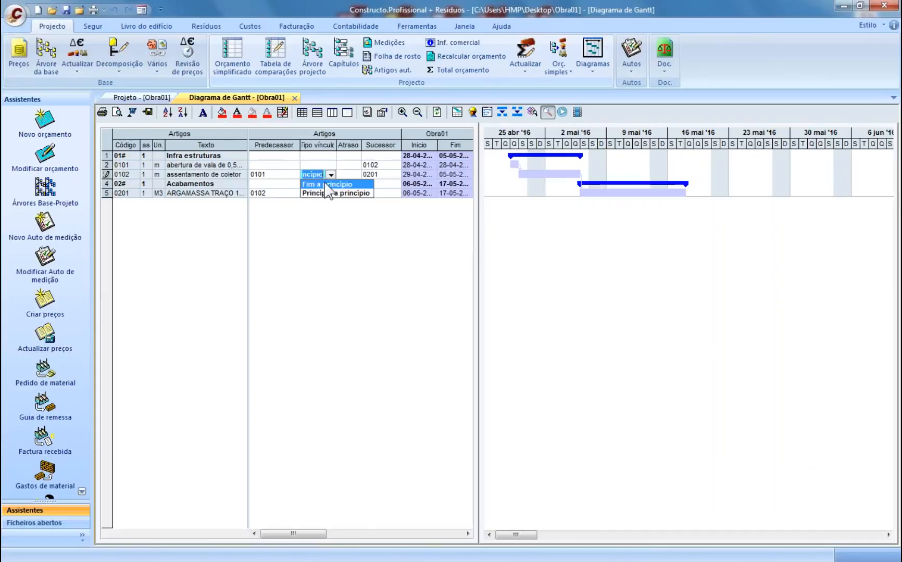
click(336, 193)
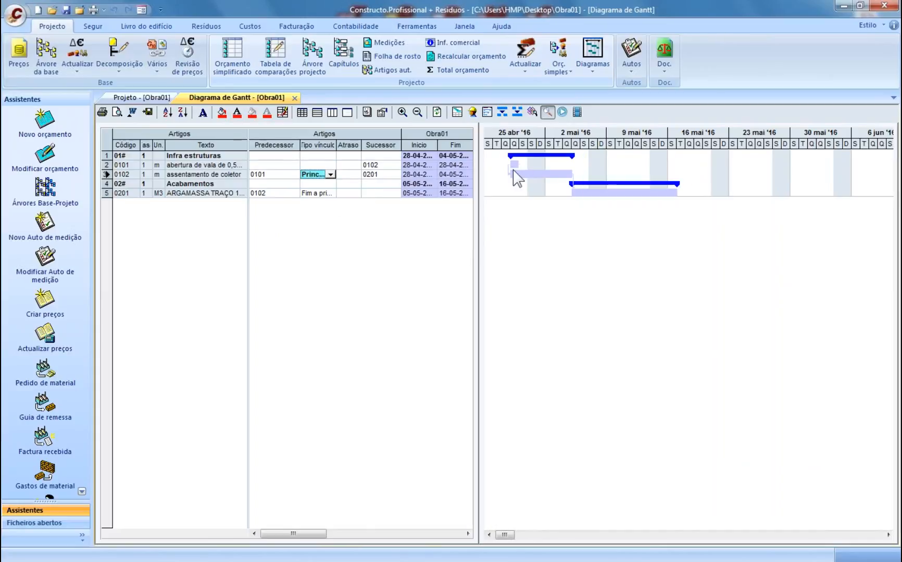
click(349, 175)
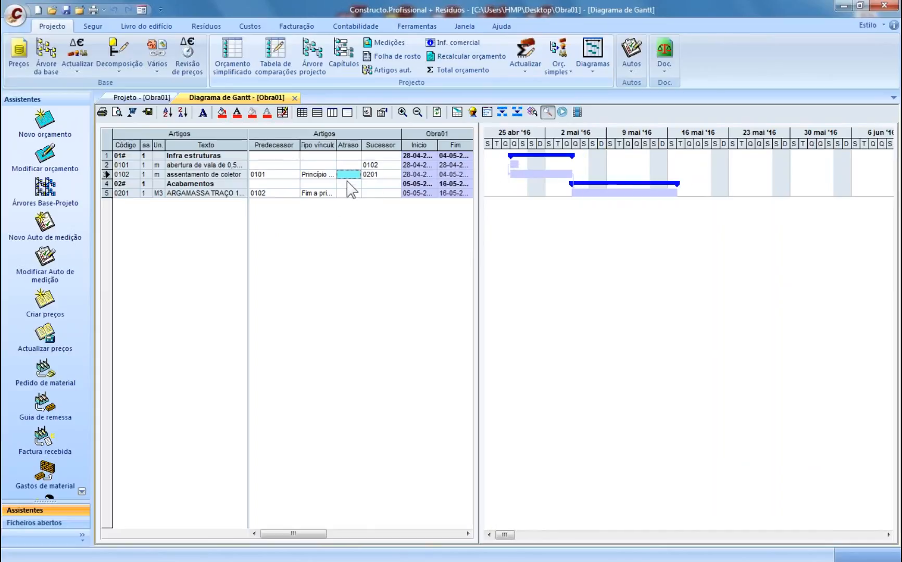
text(4)
click(388, 188)
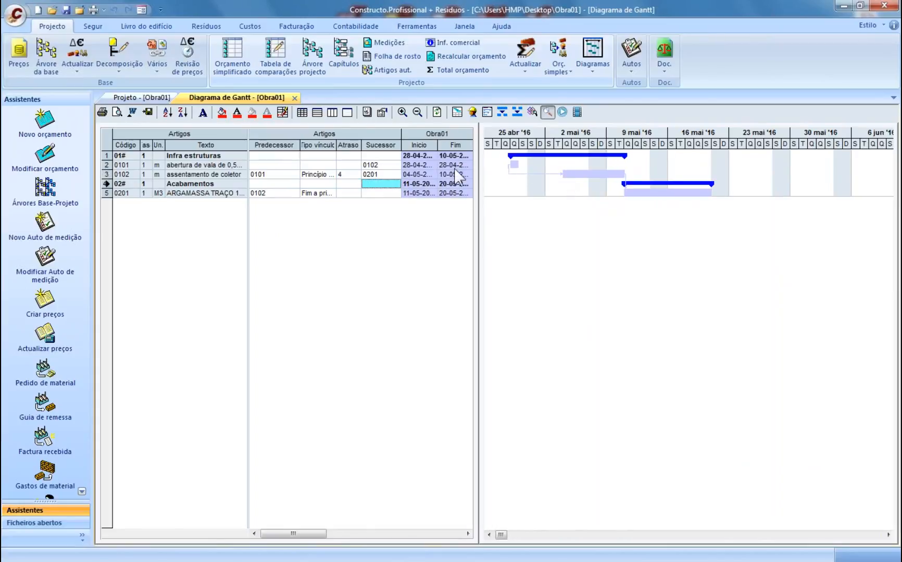
- Set article 0101's duration to 7 and give the Gantt chart more room
drag(479, 212, 512, 214)
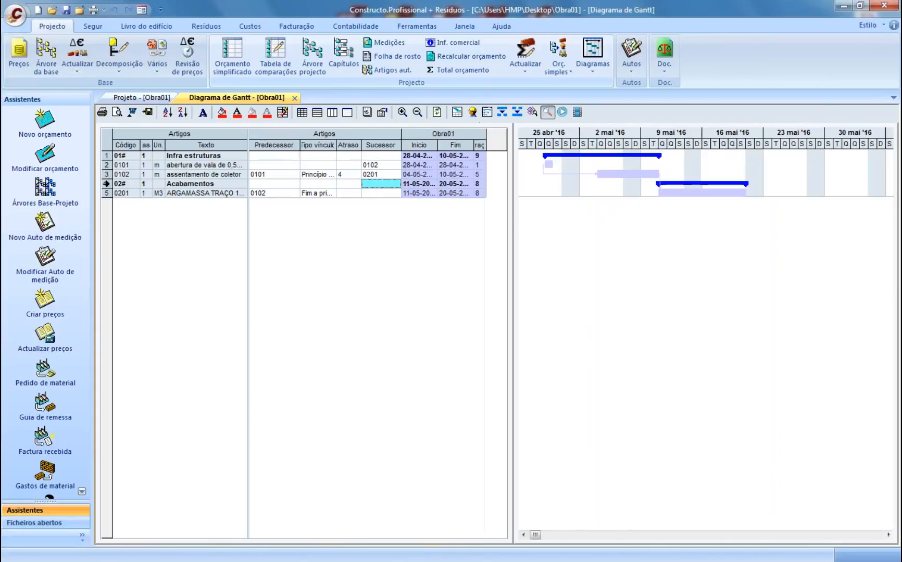
click(479, 165)
text(7)
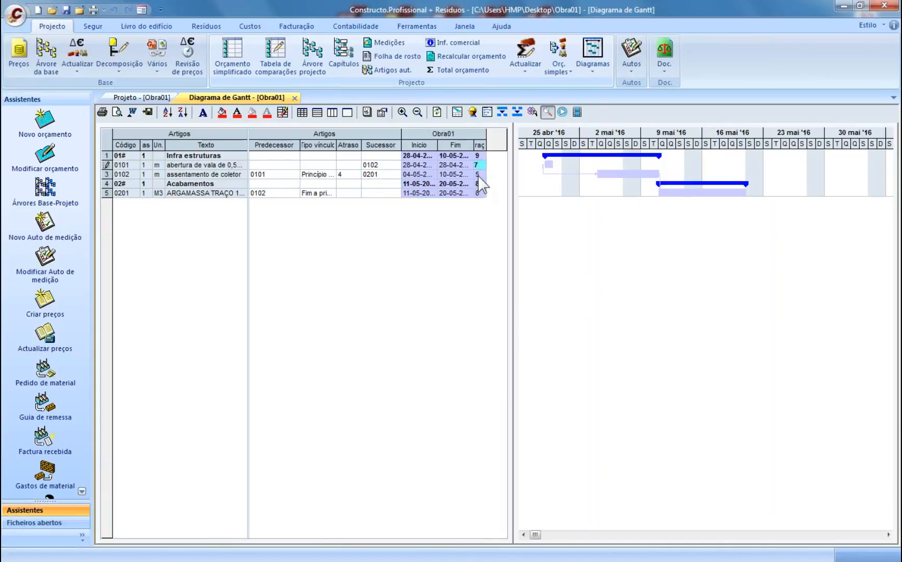
key(Return)
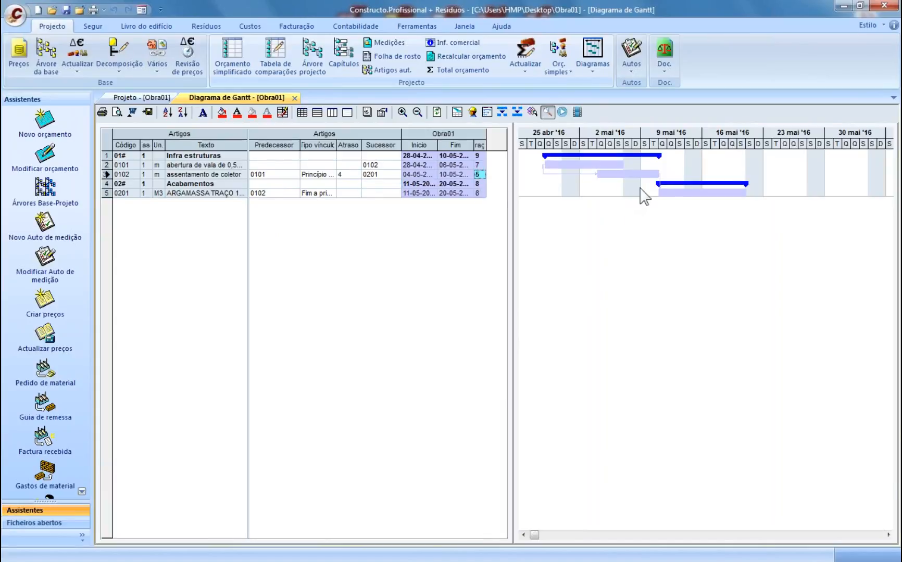
drag(510, 188, 493, 189)
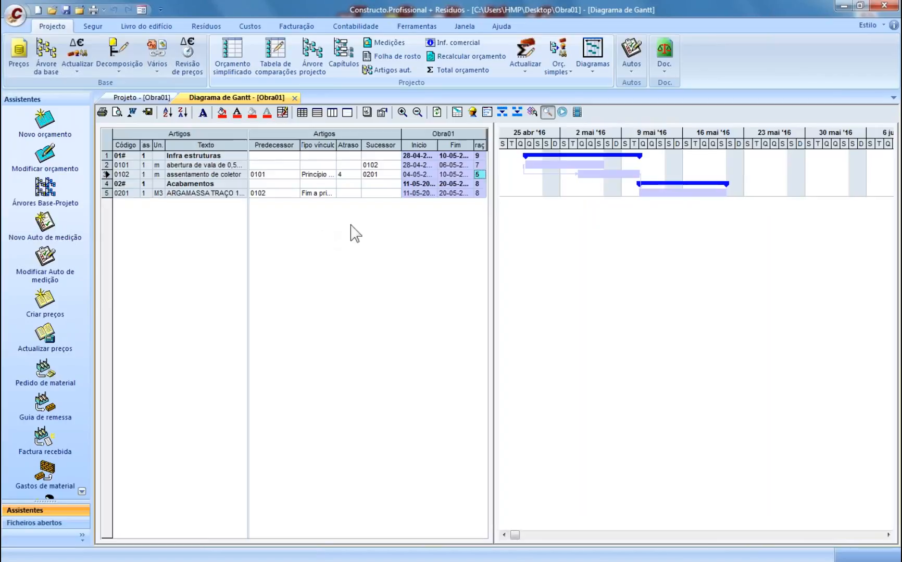
click(16, 15)
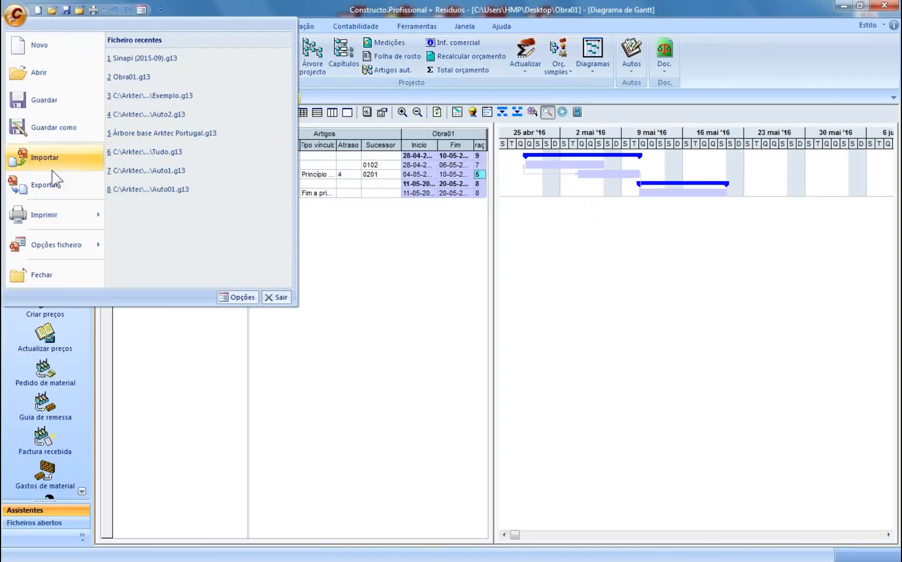
click(402, 268)
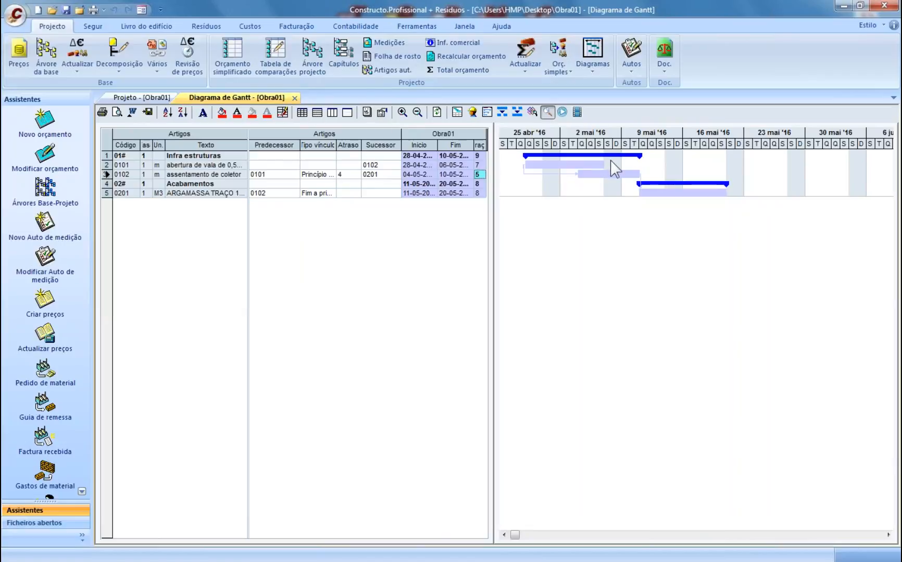
click(15, 16)
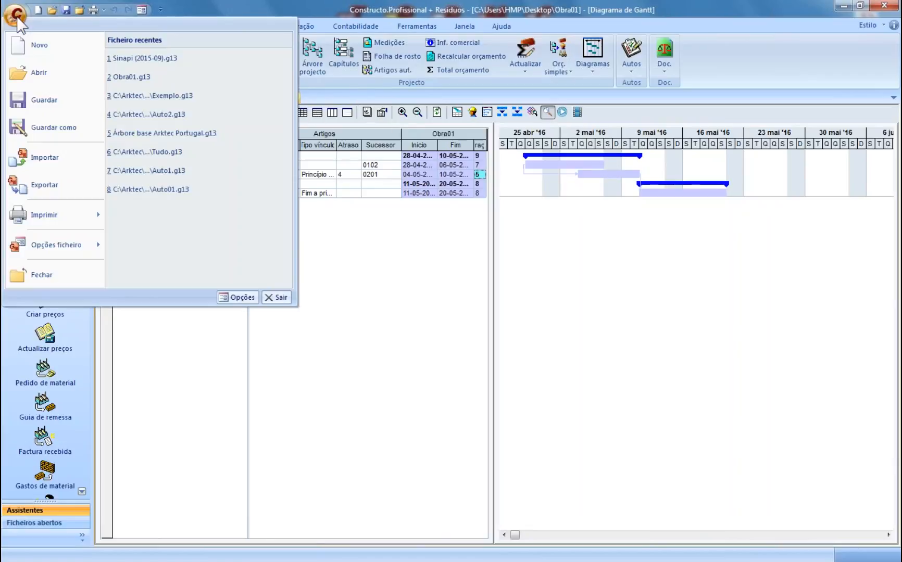
click(44, 184)
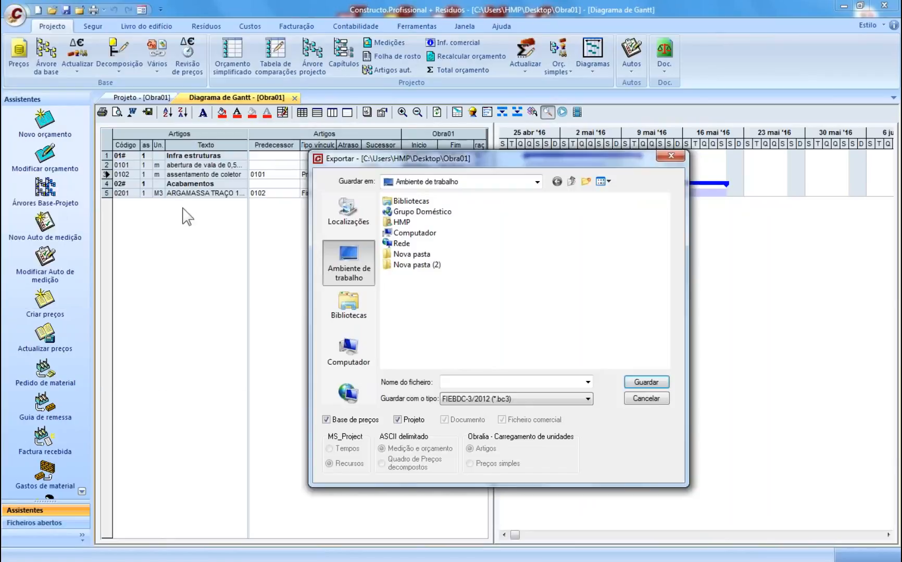
click(522, 398)
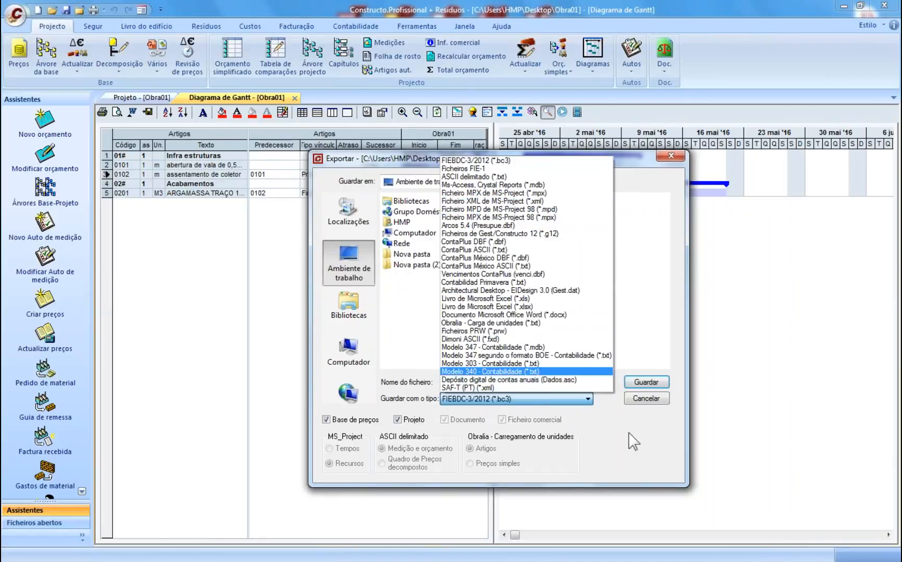
click(646, 406)
click(646, 402)
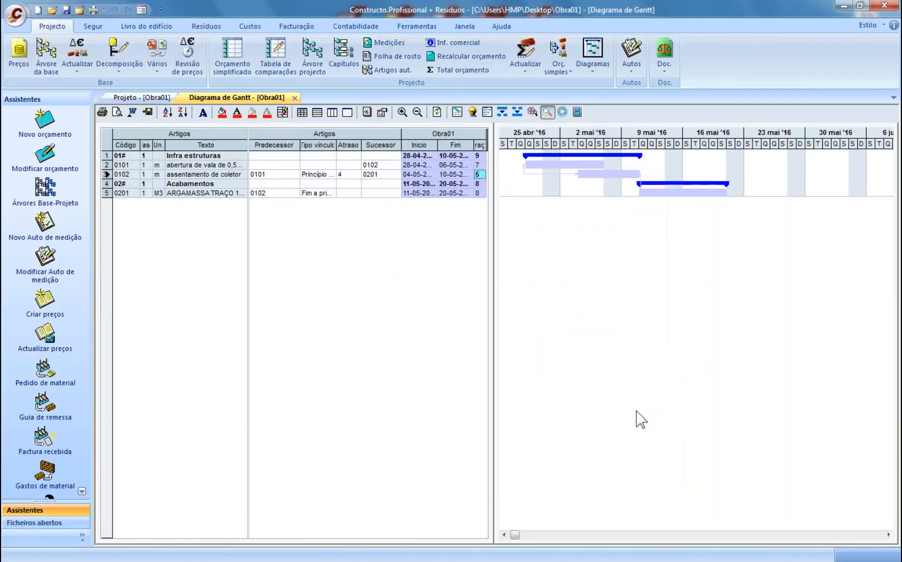
click(294, 99)
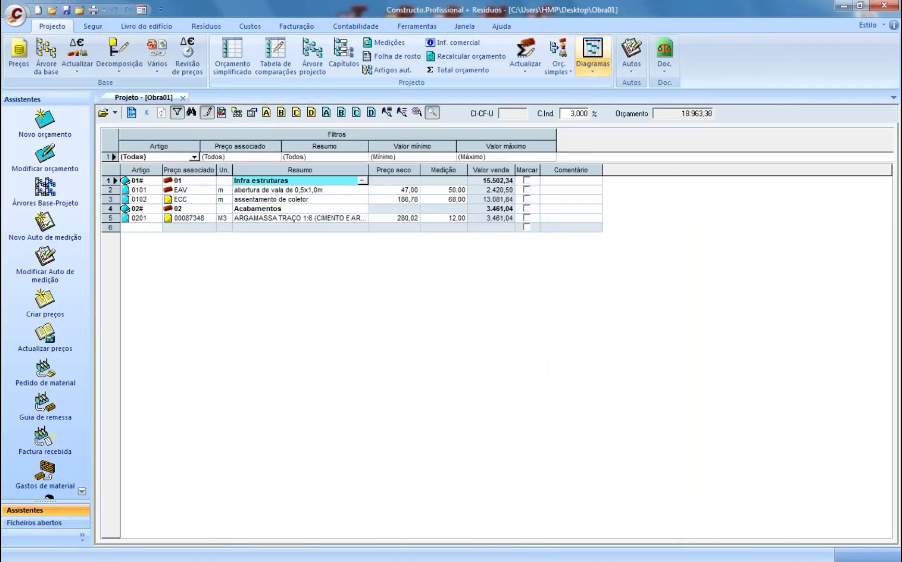
- Open the Cronograma financeiro diagram and widen the article list and Texto column
click(597, 70)
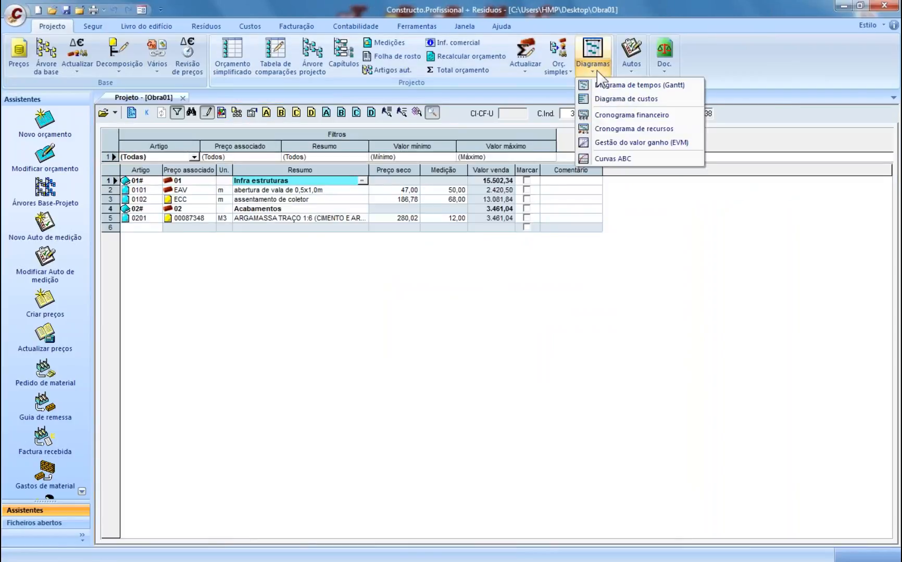
click(609, 116)
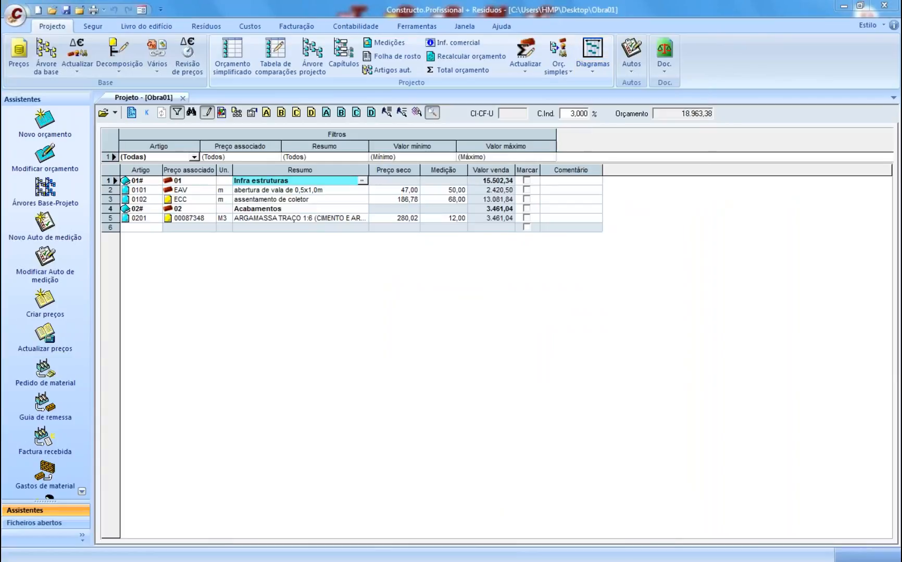
click(327, 397)
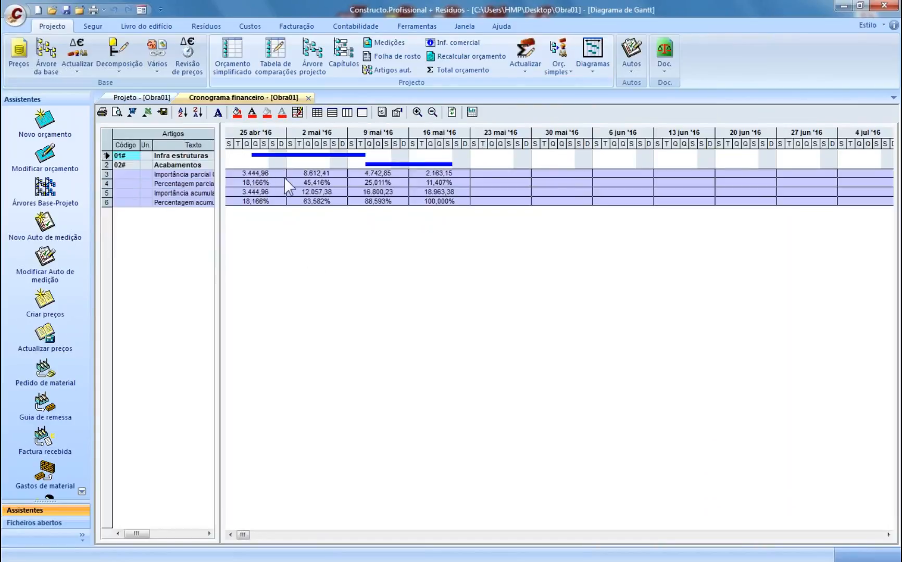
drag(218, 179, 260, 177)
drag(235, 142, 257, 142)
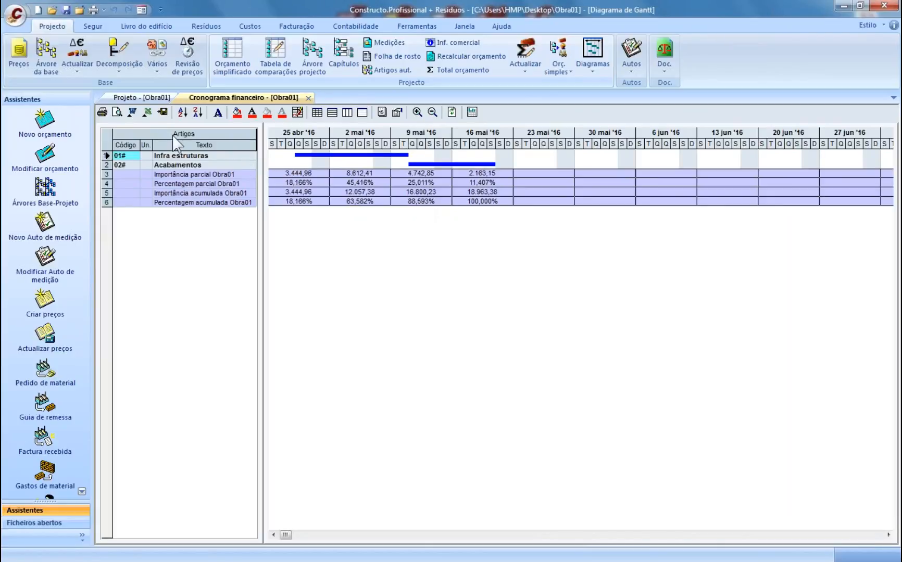
- Export the financial schedule to an Excel workbook named sapd6 and switch to it
click(147, 111)
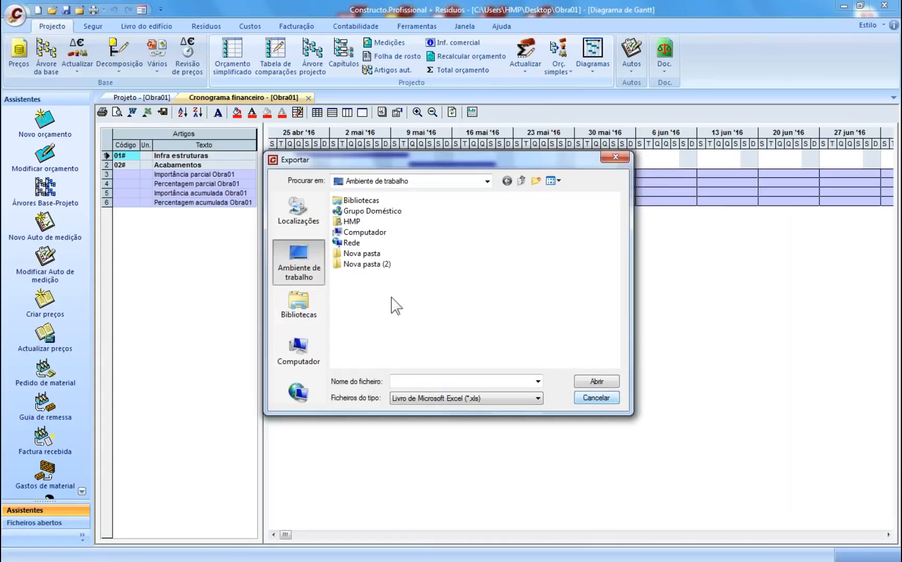
click(421, 382)
text(sapd6)
click(596, 381)
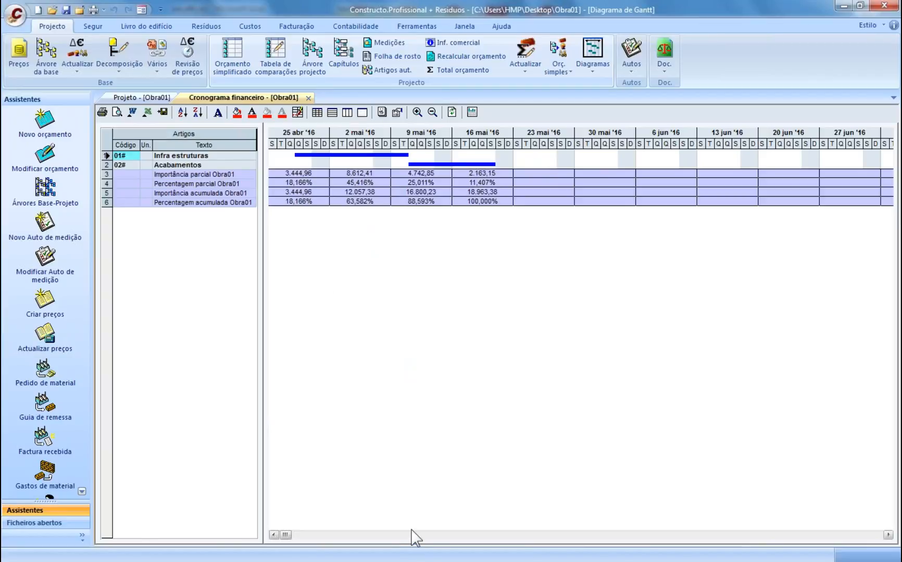
key(alt+Tab)
key(alt+Tab)
key(alt+Tab)
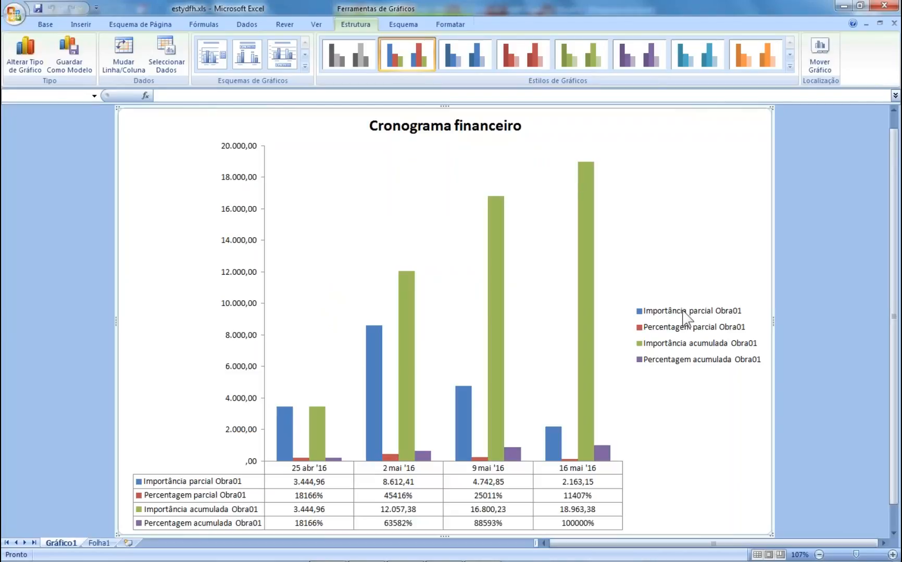
- Read the weekly values on the exported Cronograma financeiro chart, then close Excel
mouse_move(371, 416)
mouse_move(371, 335)
click(882, 8)
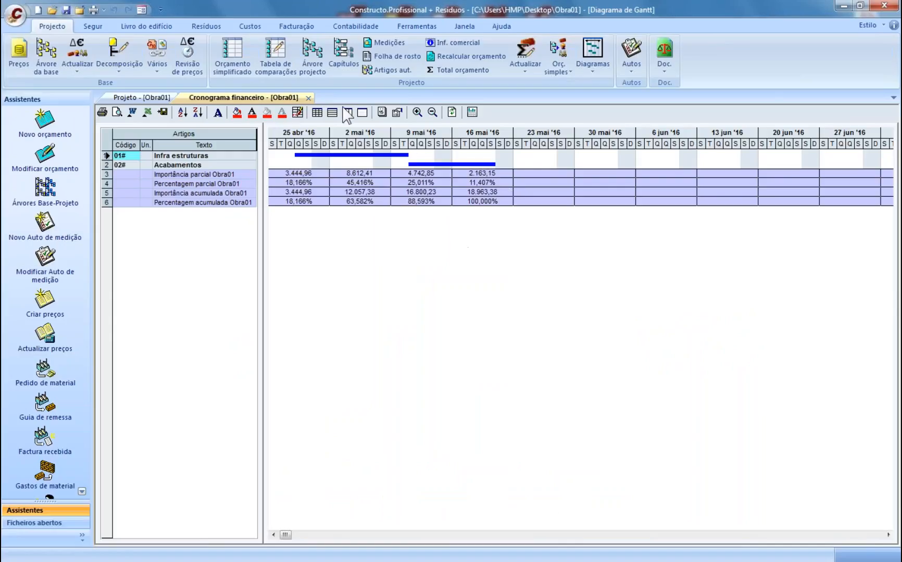
- Replace the financial schedule with a Cronograma de recursos for all codes (*)
click(308, 98)
click(593, 55)
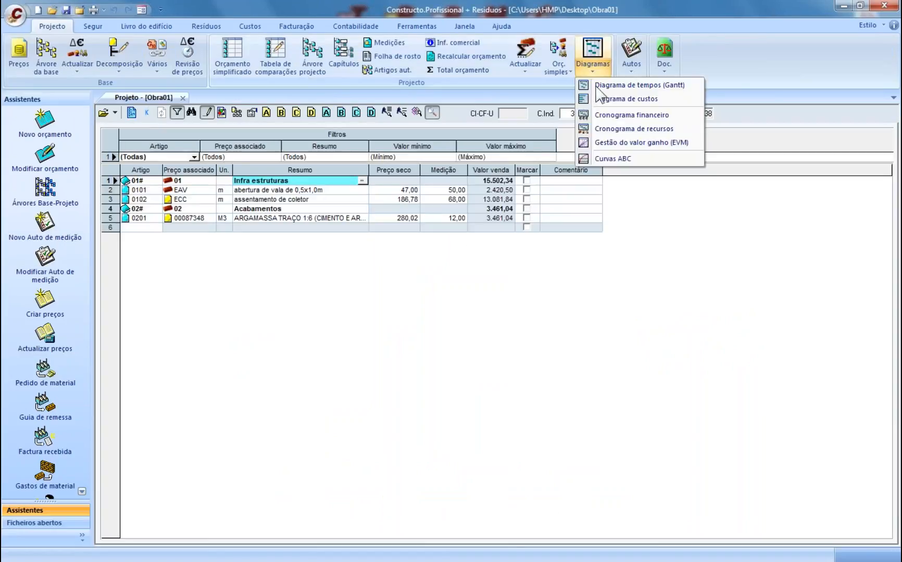
click(617, 131)
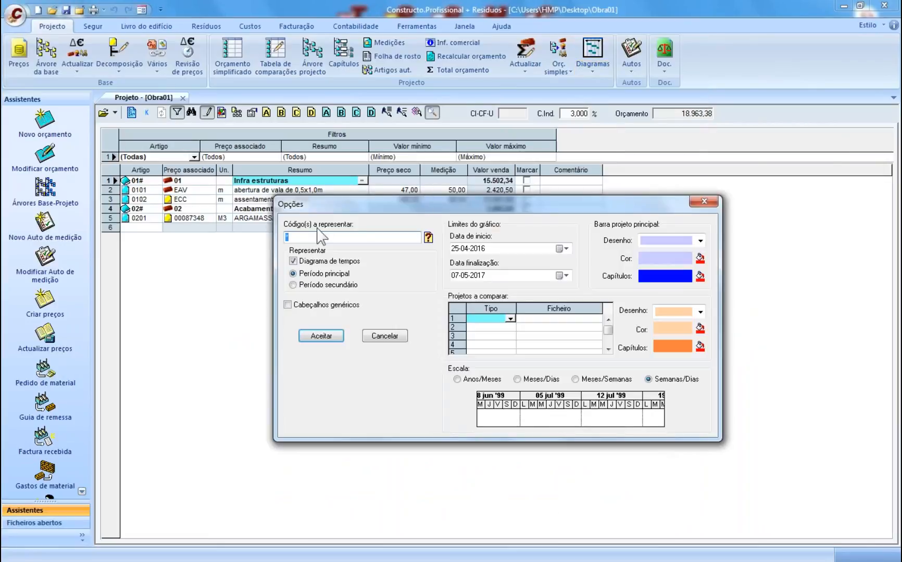
text(M)
key(BackSpace)
key(BackSpace)
text(*)
click(321, 336)
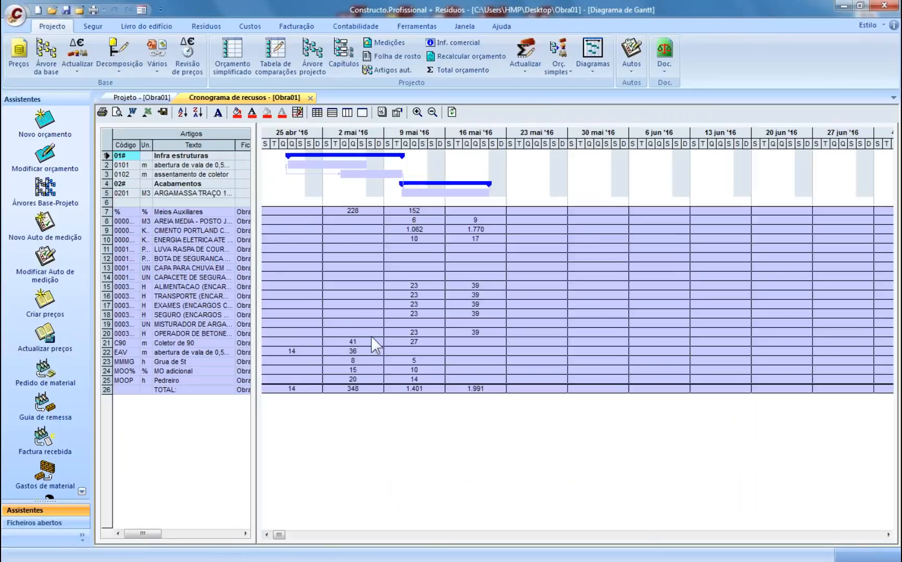
- Widen the article table and Texto column to review resources, then close the schedule
mouse_move(256, 248)
mouse_down()
mouse_move(274, 249)
mouse_move(257, 246)
mouse_up()
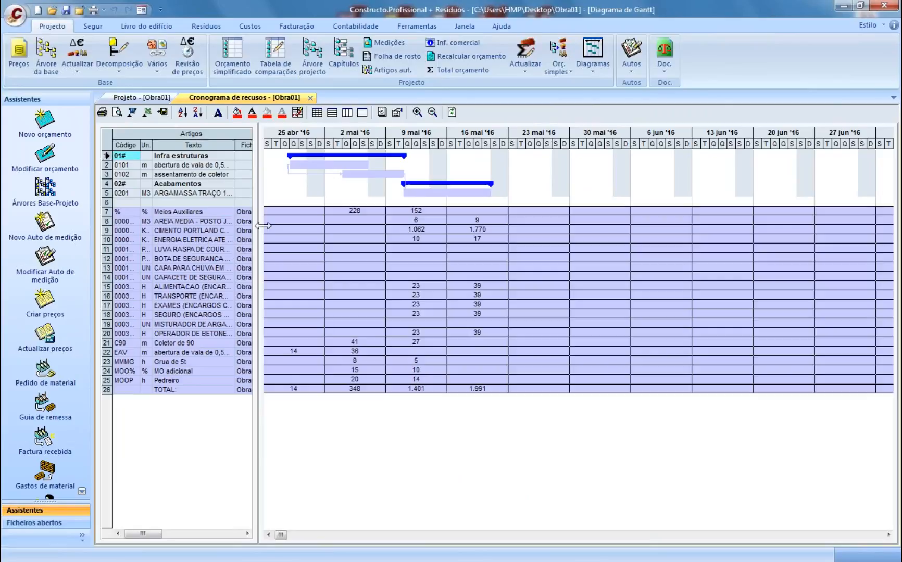
click(147, 230)
click(159, 333)
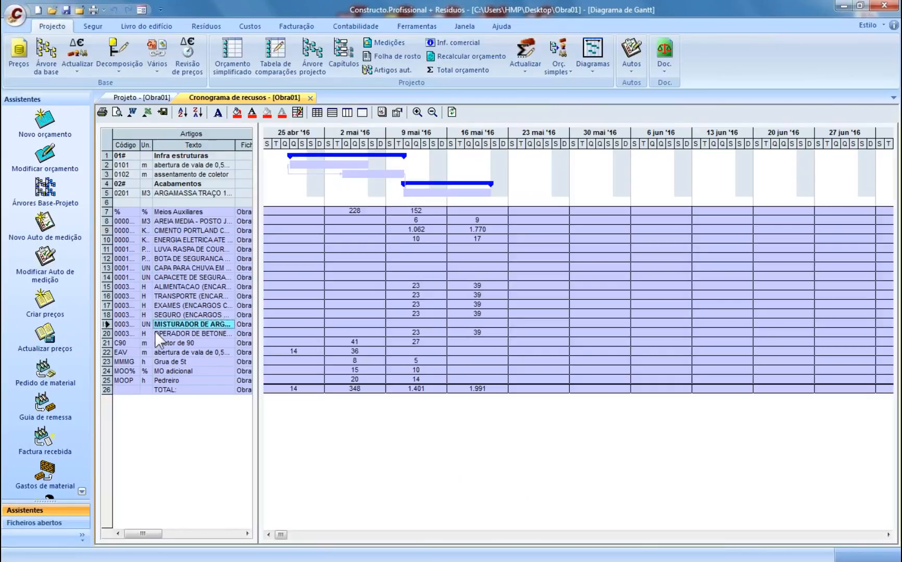
drag(235, 146, 248, 145)
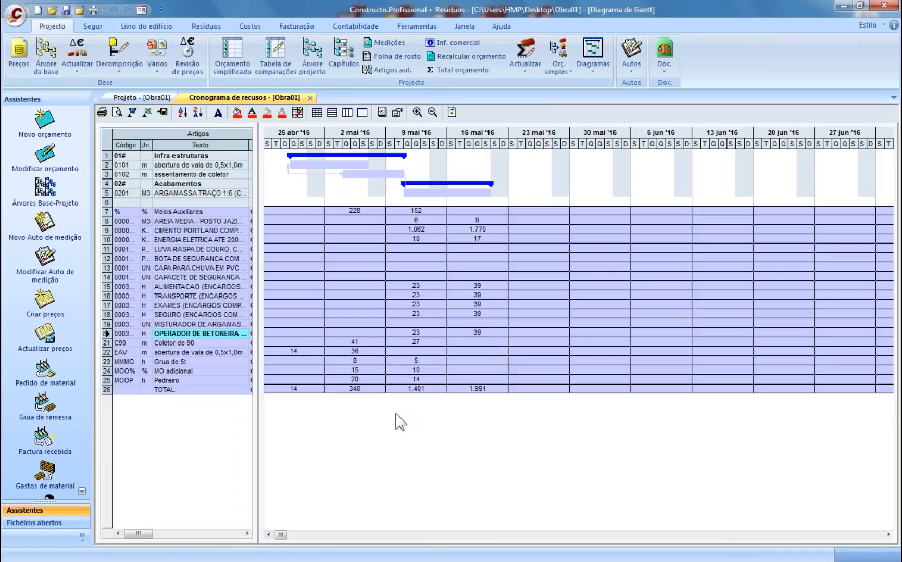
click(310, 98)
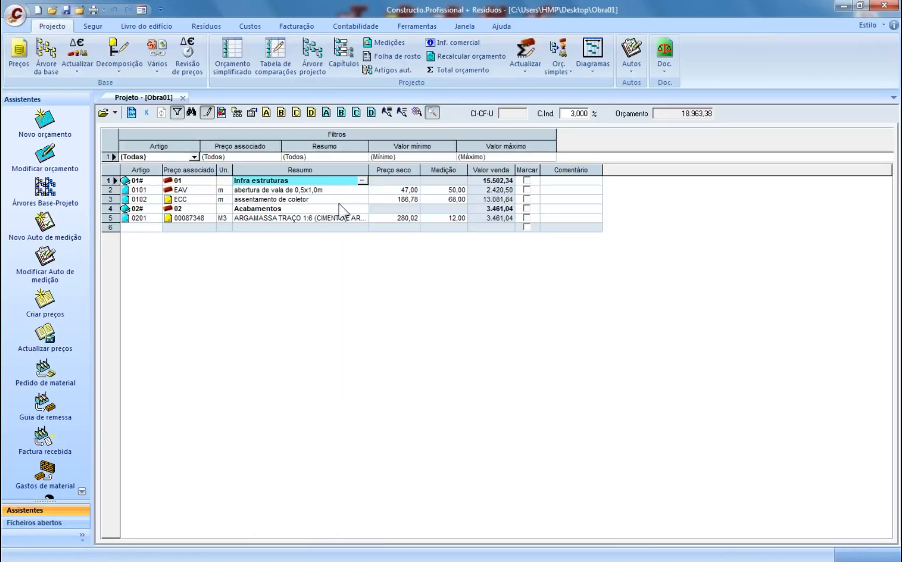
- Close Obra01, switch to the Exemplo project and open the Importar file-type list
click(364, 219)
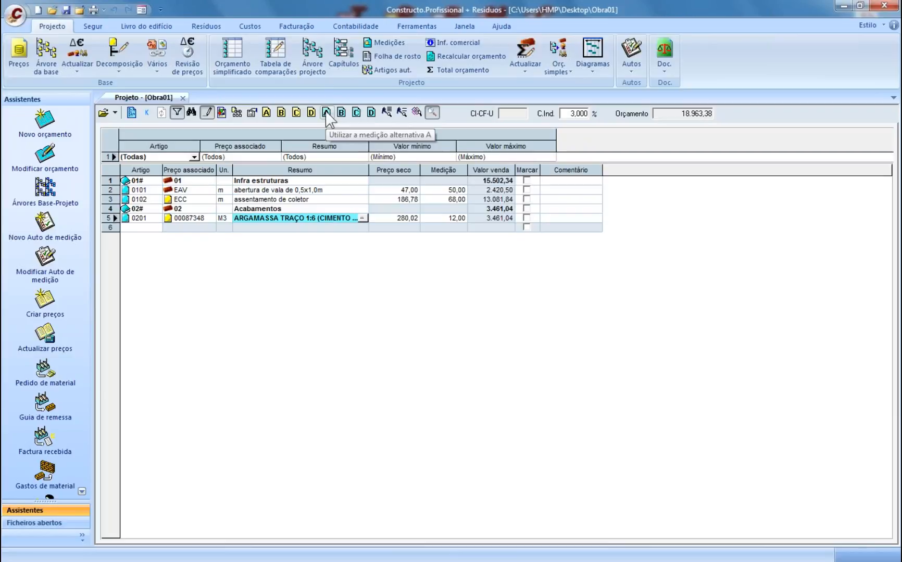
click(182, 97)
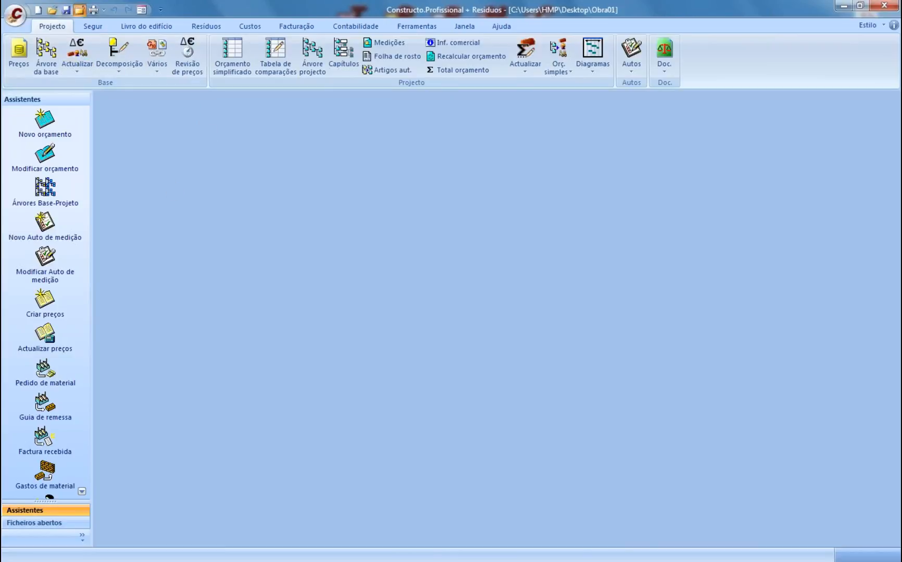
click(79, 10)
click(15, 17)
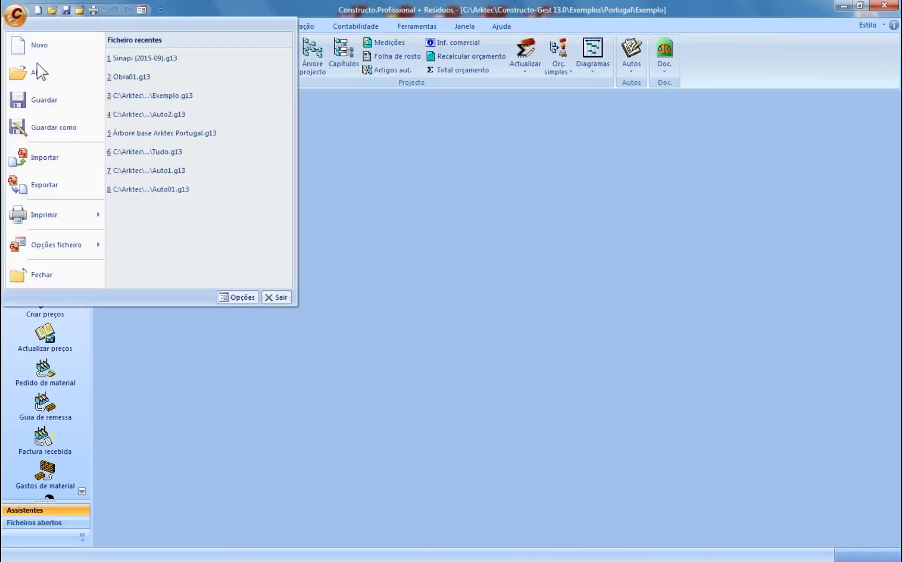
click(45, 157)
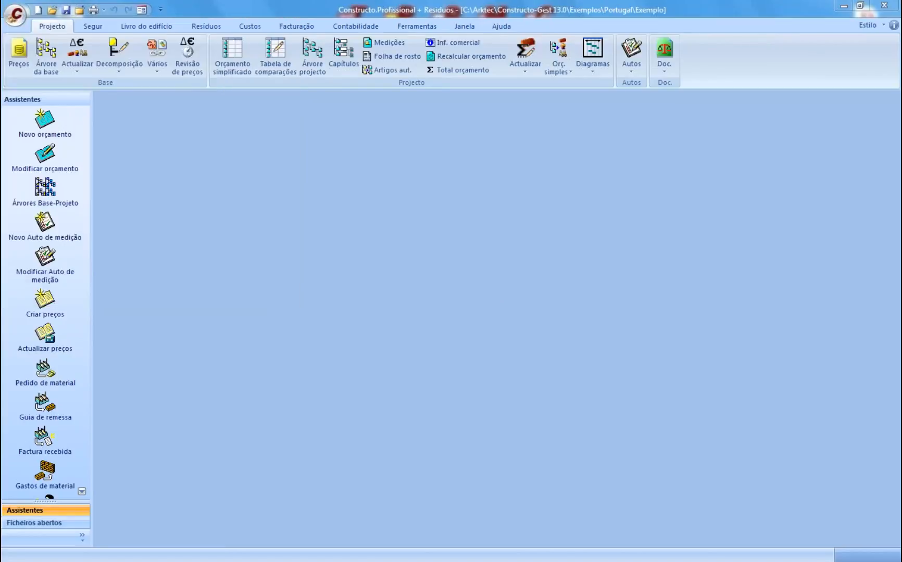
click(544, 407)
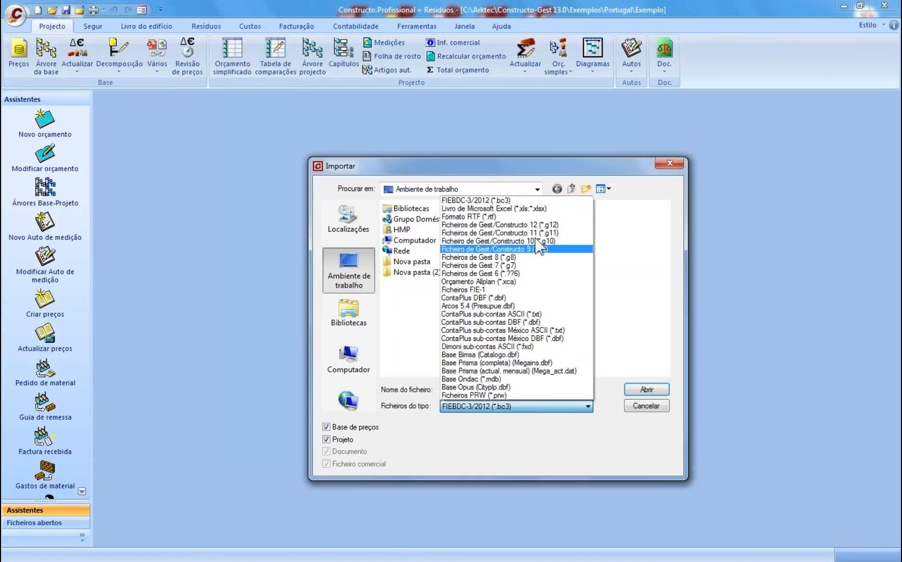
- Set the import type to Excel and browse to C:\Arktec\Constructo-Gest 13.0\Exemplos\Portugal
click(532, 209)
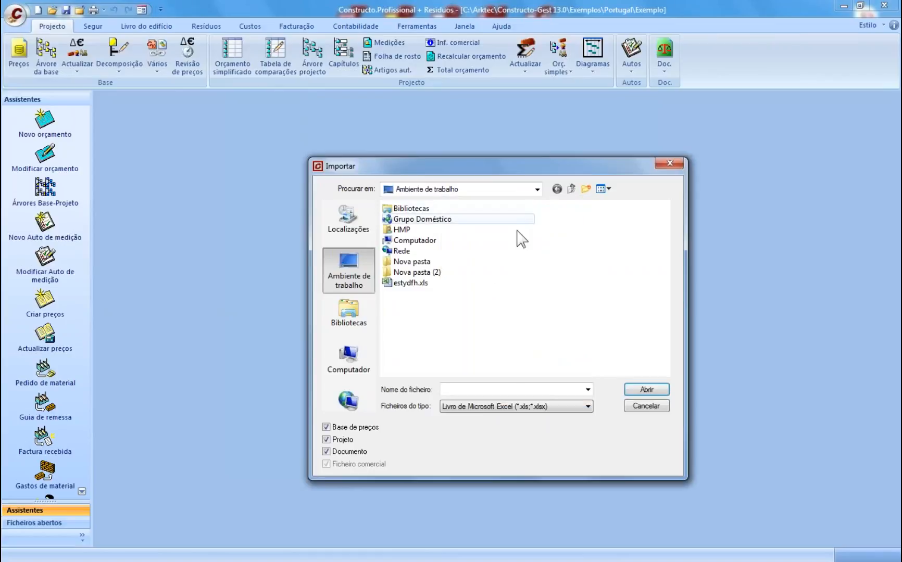
double_click(412, 240)
double_click(409, 221)
double_click(413, 233)
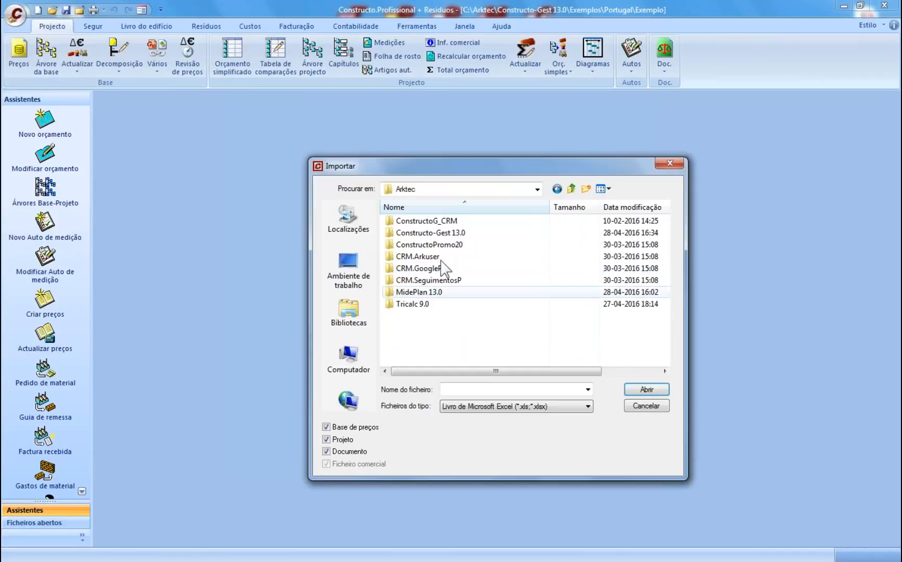
double_click(416, 233)
double_click(409, 293)
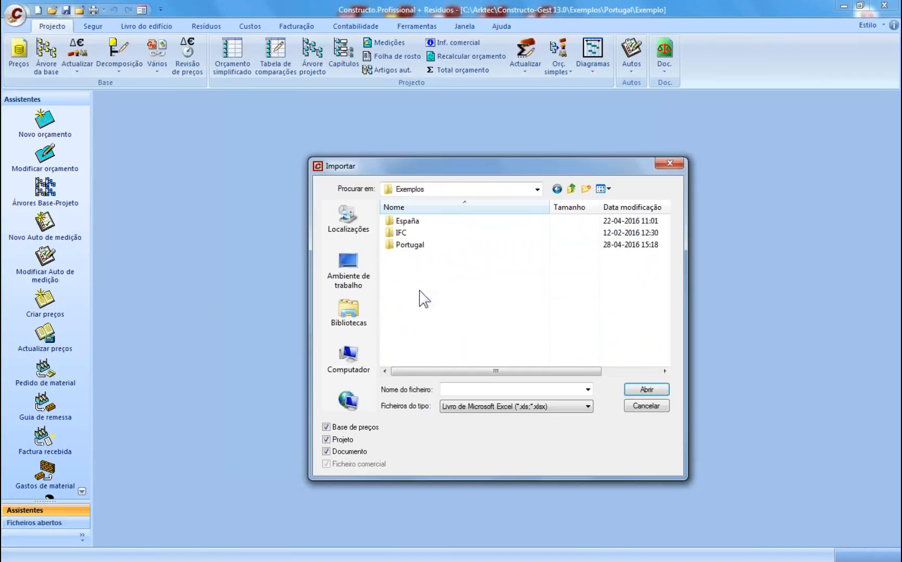
double_click(410, 245)
- Select Tudo.xls, exclude the Documento, and open the workbook in Excel
click(416, 328)
click(356, 449)
right_click(407, 328)
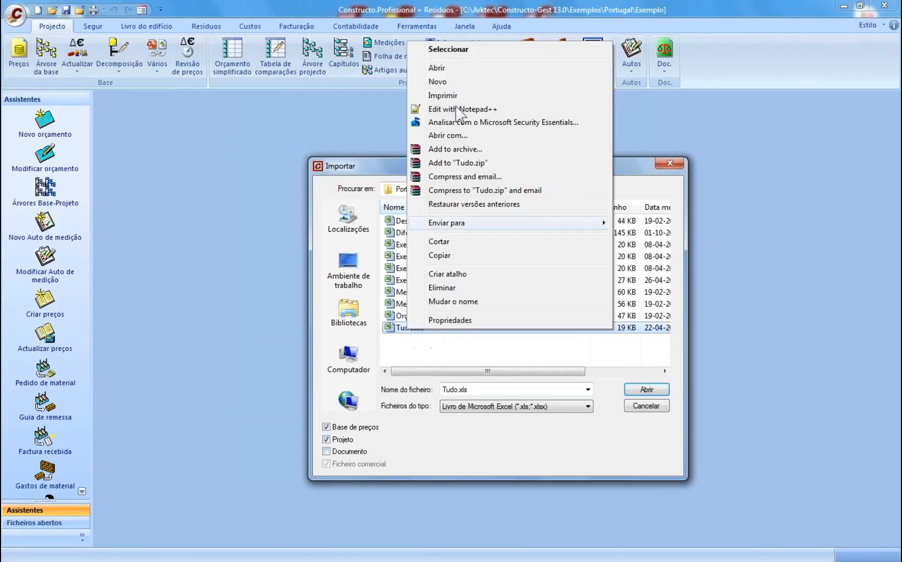
key(Escape)
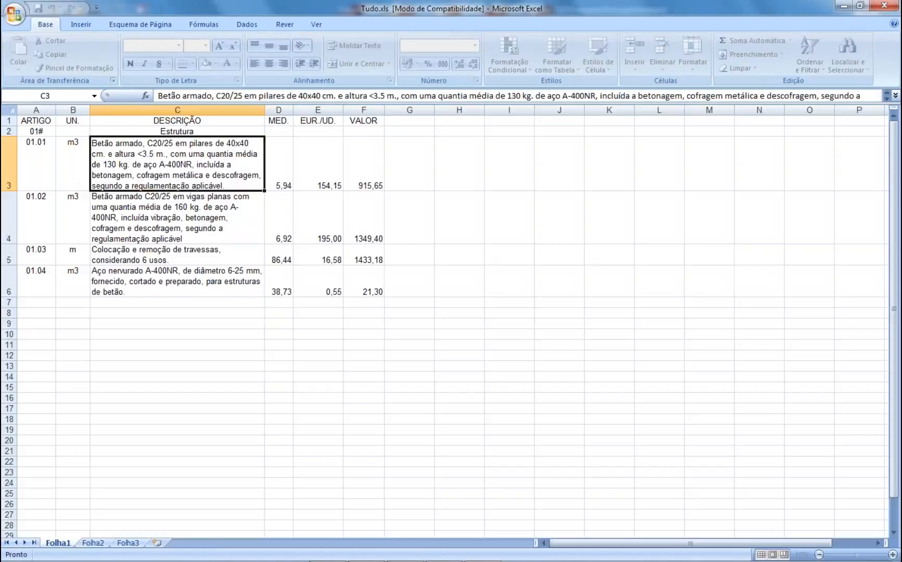
- Inspect the ARTIGO, UN. and DESCRIÇÃO columns and article rows up to 01.04, then close without saving
click(68, 109)
click(38, 109)
click(187, 109)
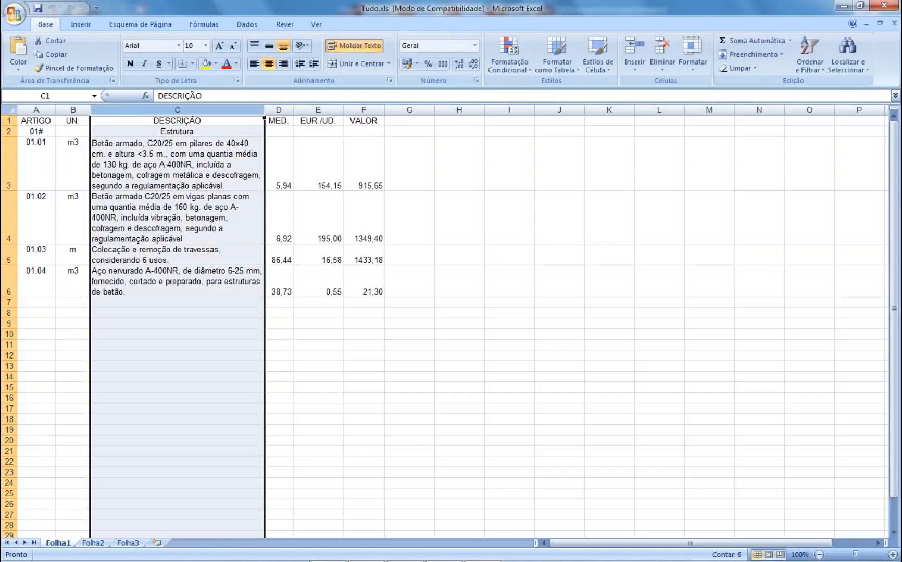
click(9, 165)
click(9, 218)
drag(9, 244, 9, 245)
click(10, 281)
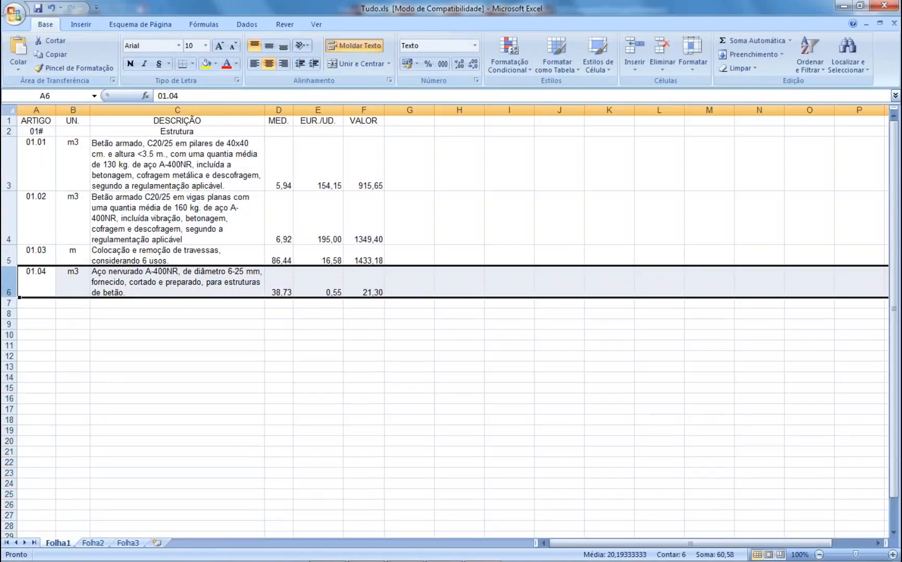
click(884, 5)
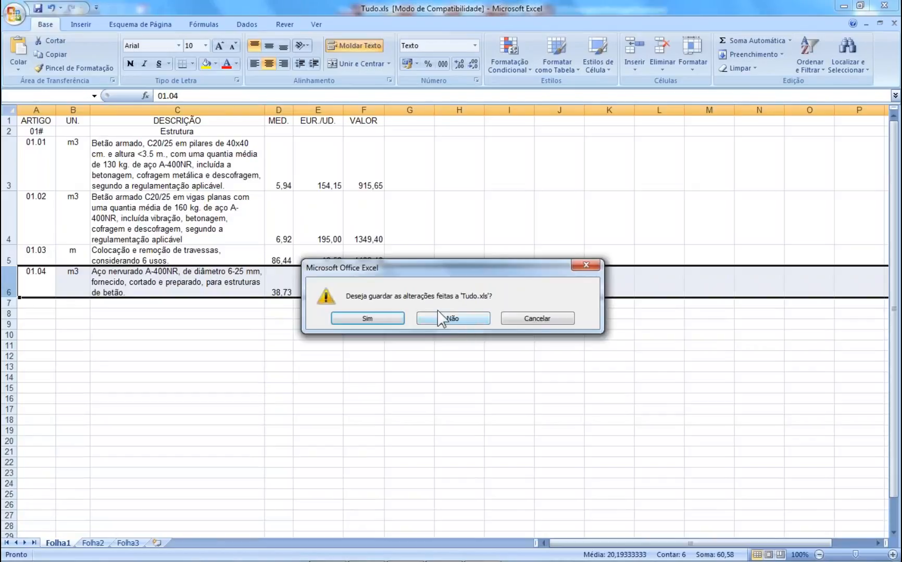
click(446, 317)
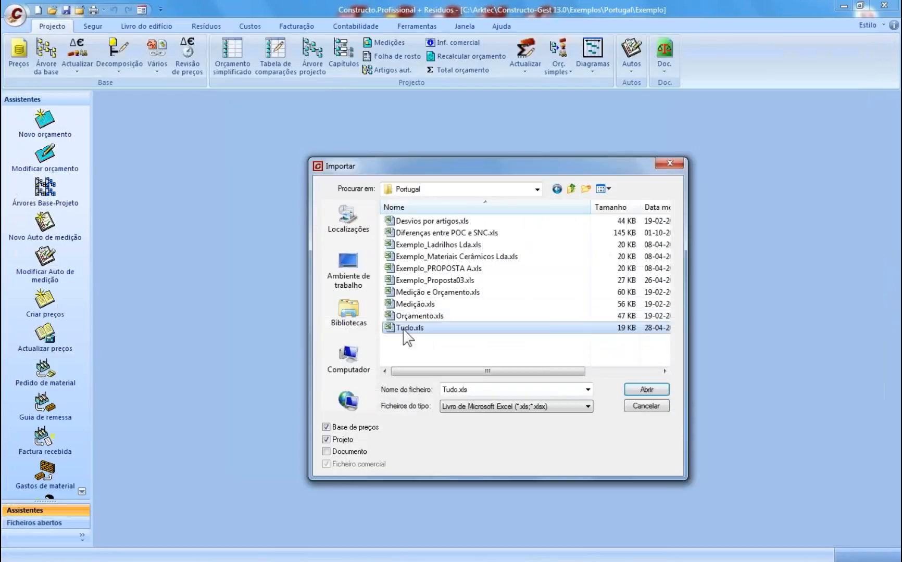
- Open Tudo.xls for import using the Livre Excel format
click(646, 392)
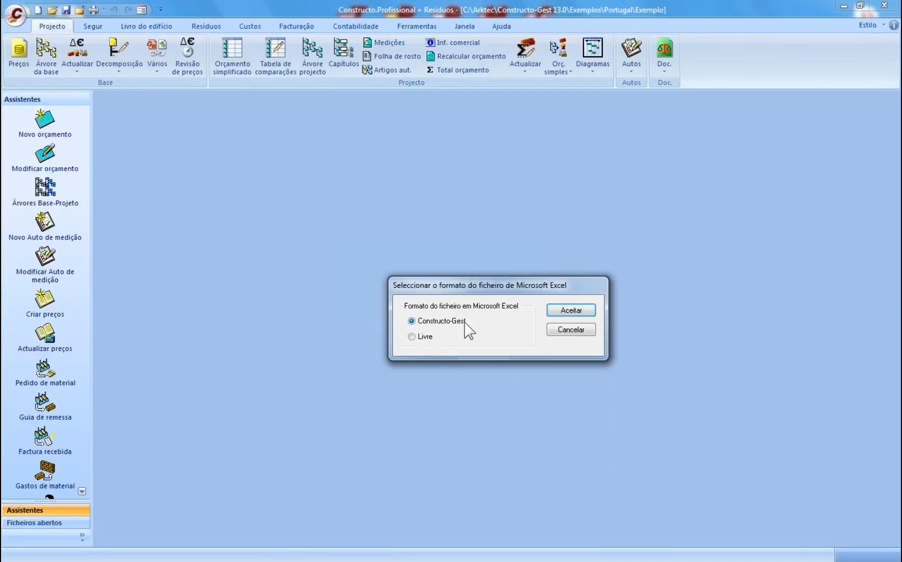
click(428, 337)
click(570, 312)
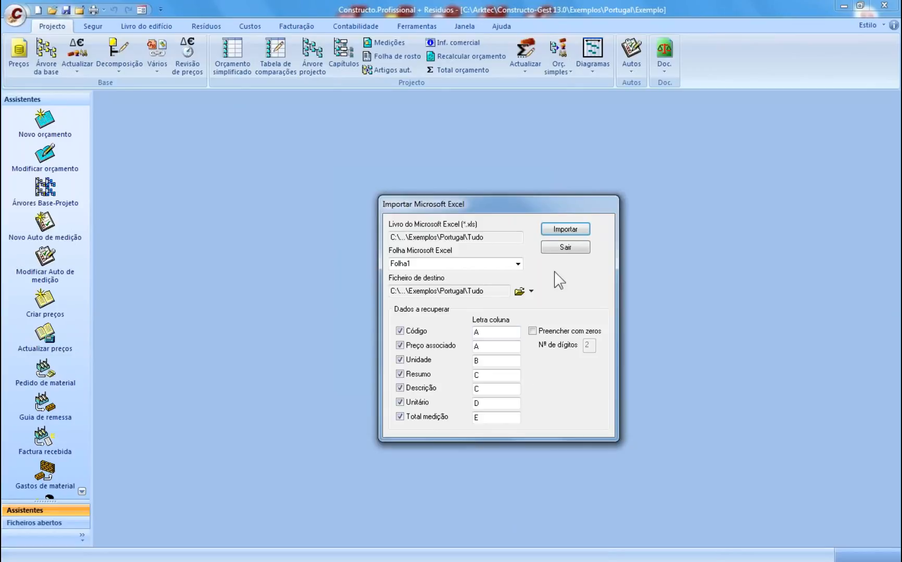
- Import Folha1 replacing the Tudo file, leaving out the ARTIGO header row, and recalculate
click(568, 231)
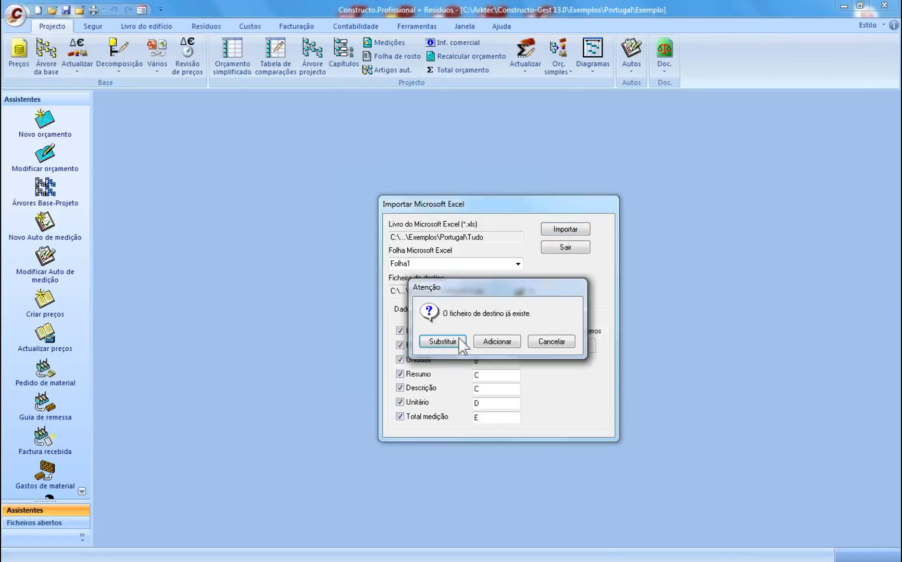
click(443, 341)
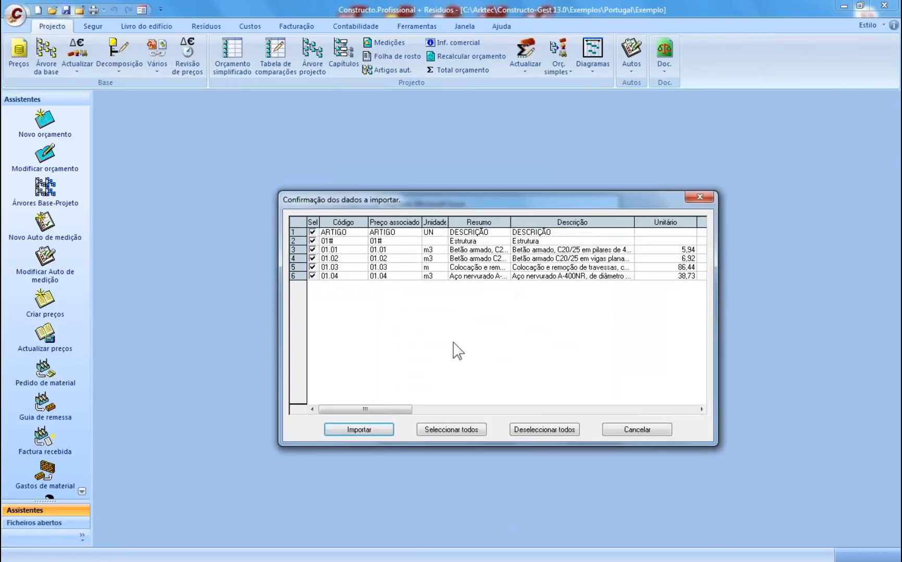
click(702, 410)
click(701, 409)
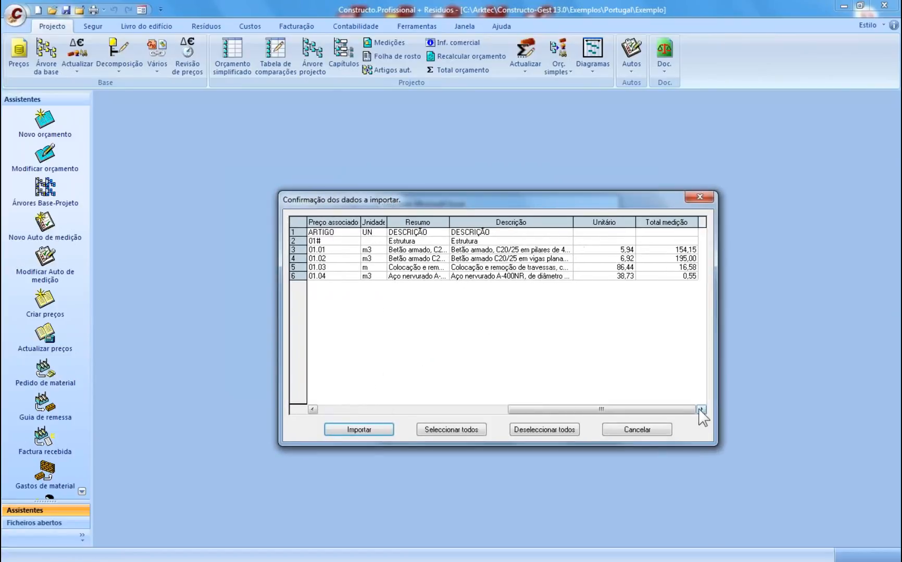
click(360, 410)
click(313, 233)
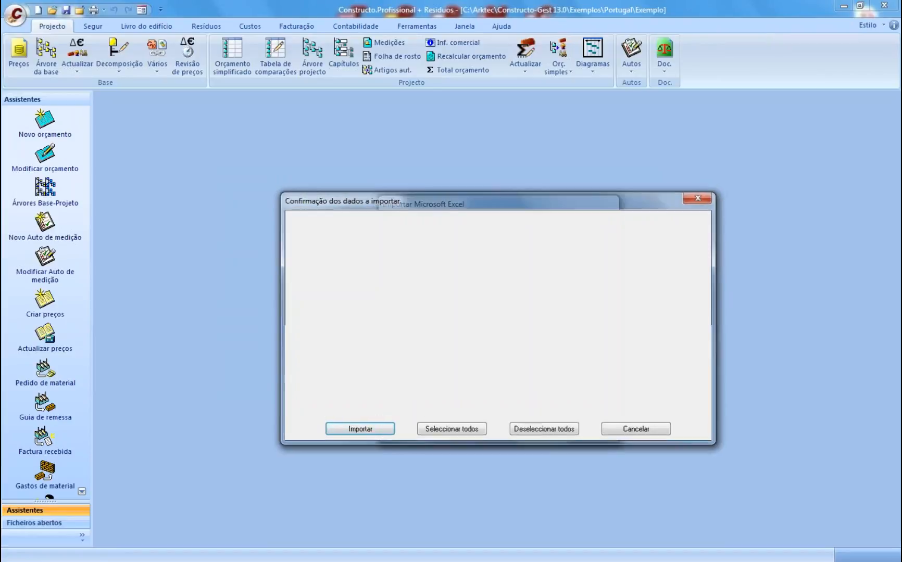
click(493, 356)
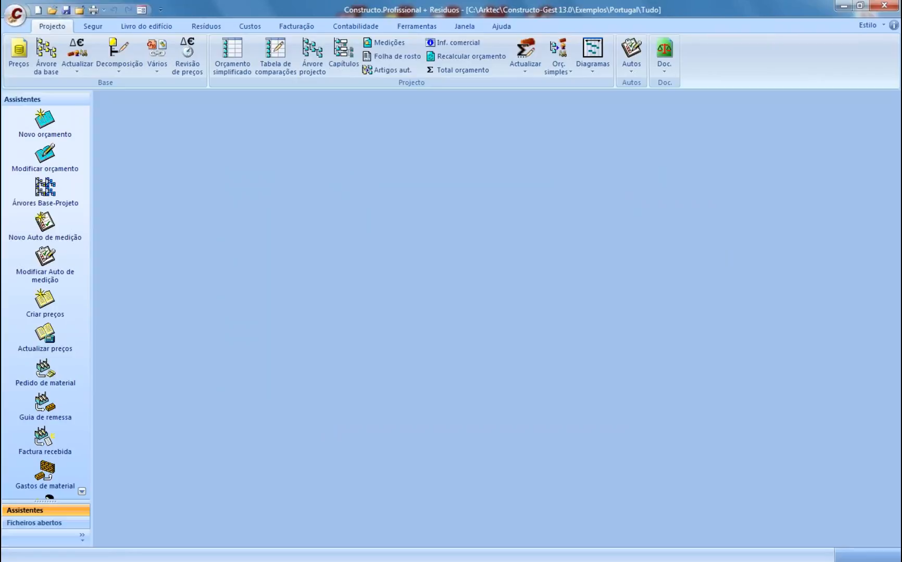
- Expand chapter 01# Estrutura and step through items 01.01–01.04
click(232, 67)
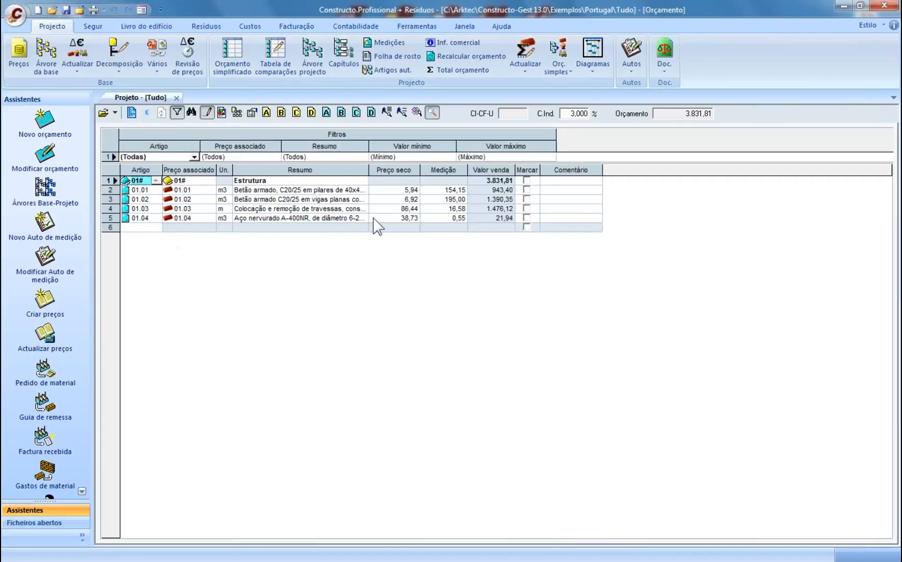
click(275, 56)
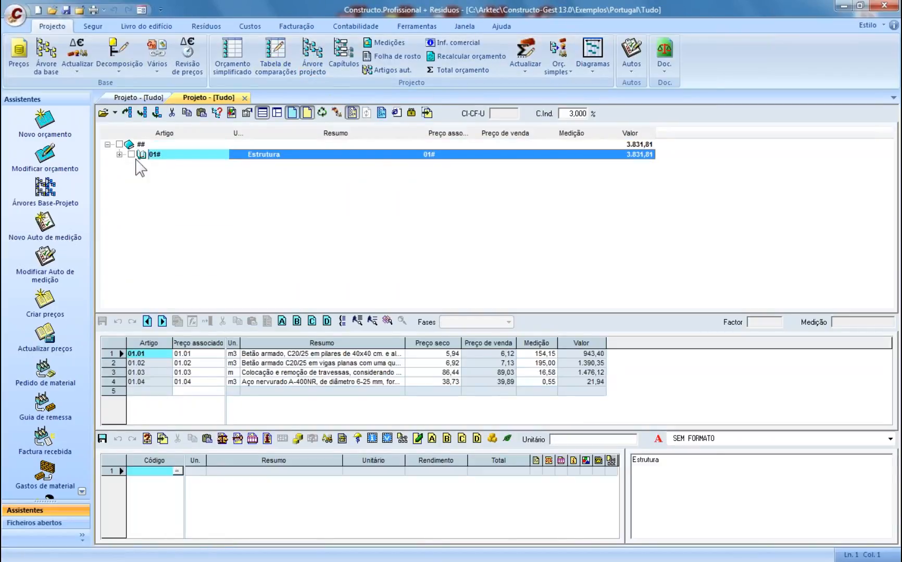
double_click(137, 156)
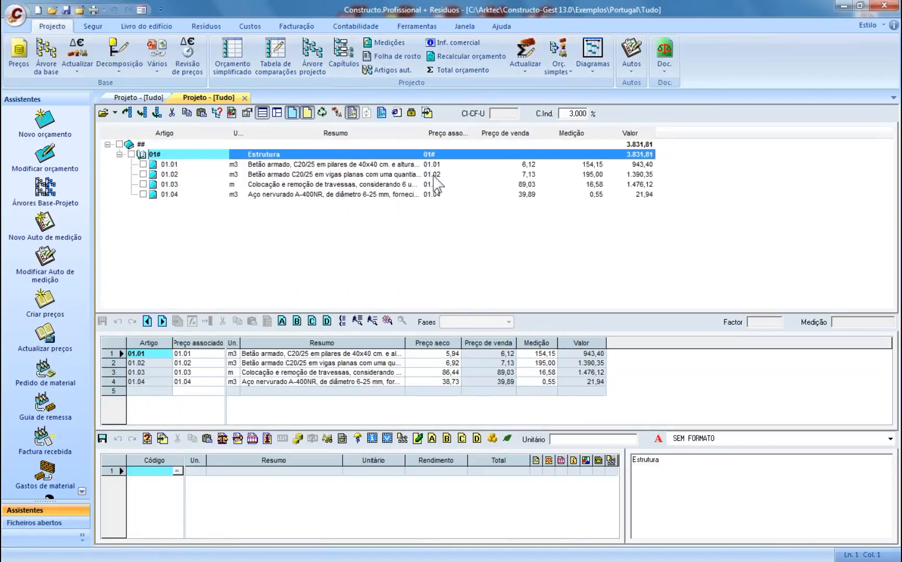
click(346, 166)
key(Down)
key(Down)
key(Down)
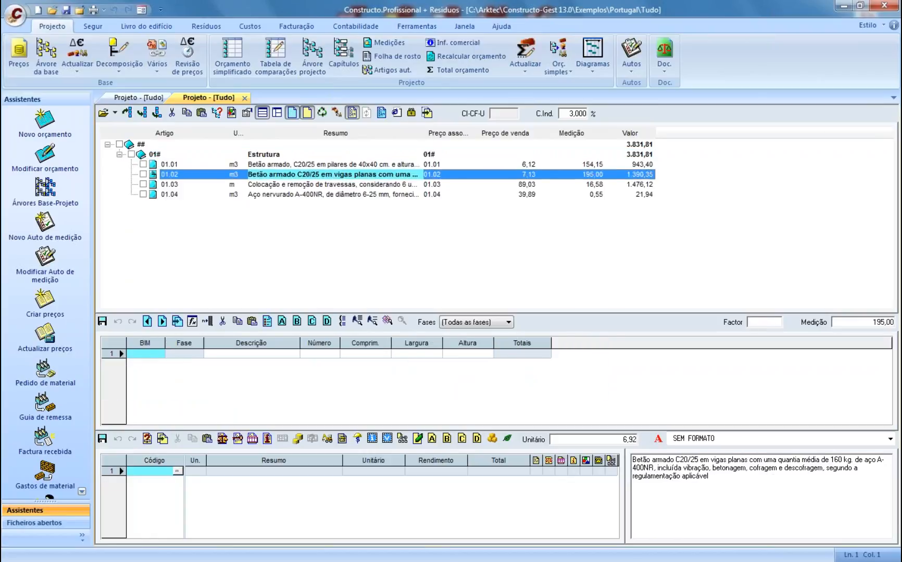
click(273, 157)
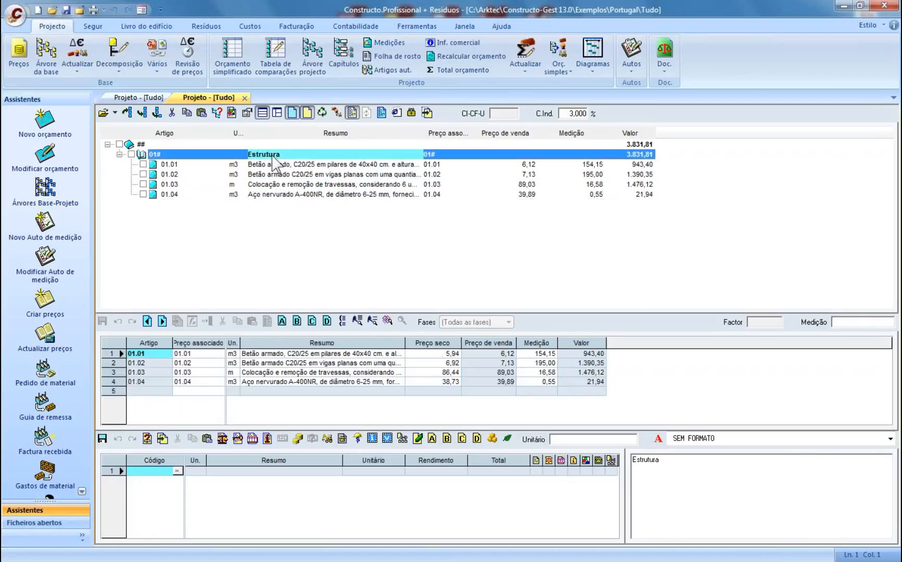
- Close both Projeto - [Tudo] views and show the list of open files
click(244, 98)
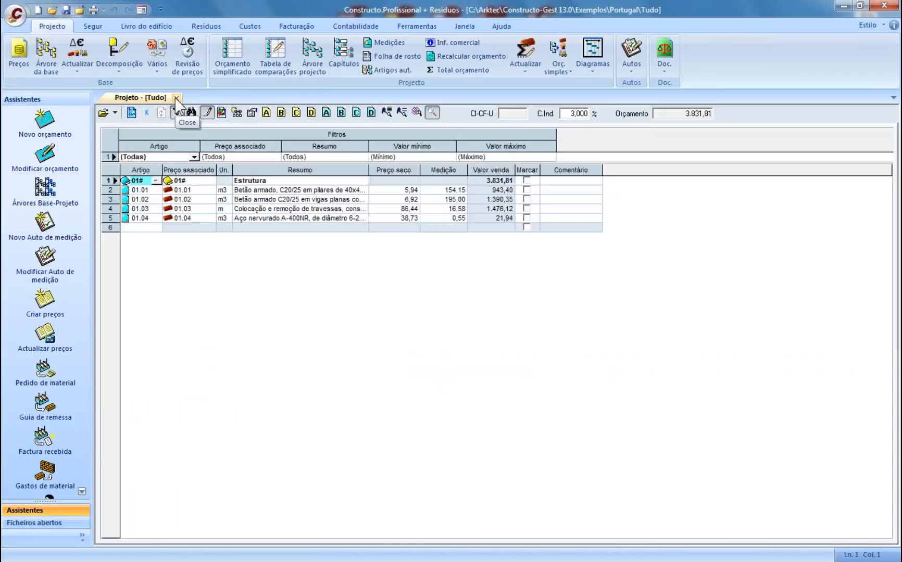
click(175, 96)
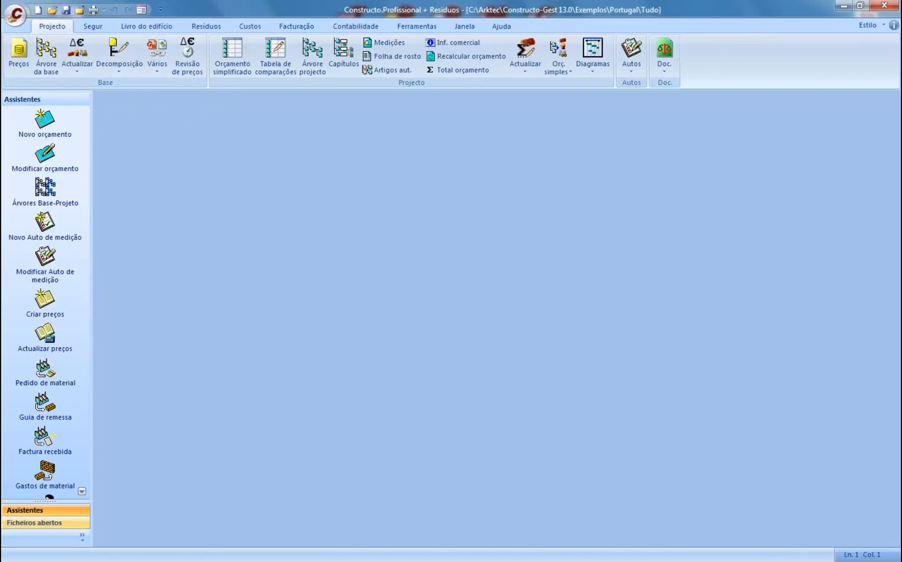
click(34, 523)
- Collapse the other project nodes, make Exemplo the active file and show its Orçamento simplificado table
click(9, 213)
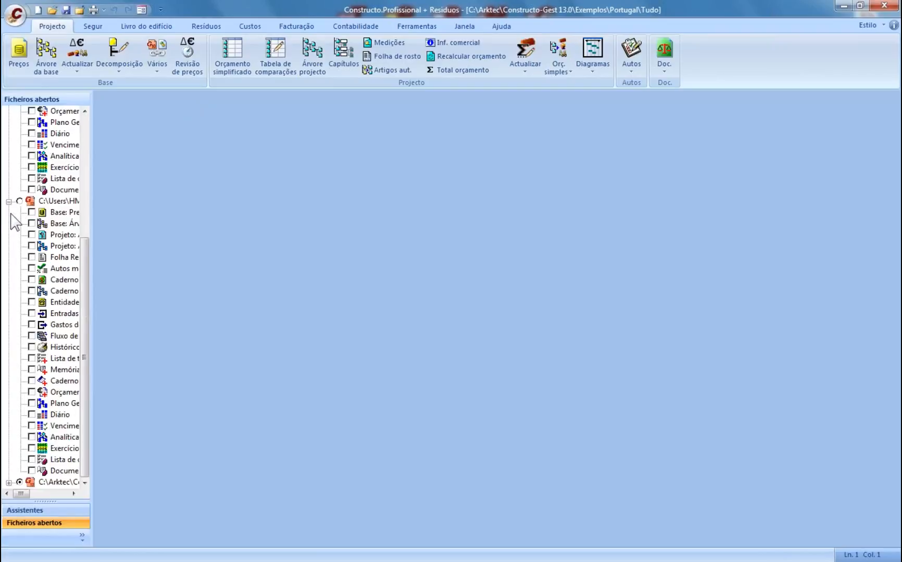
click(9, 201)
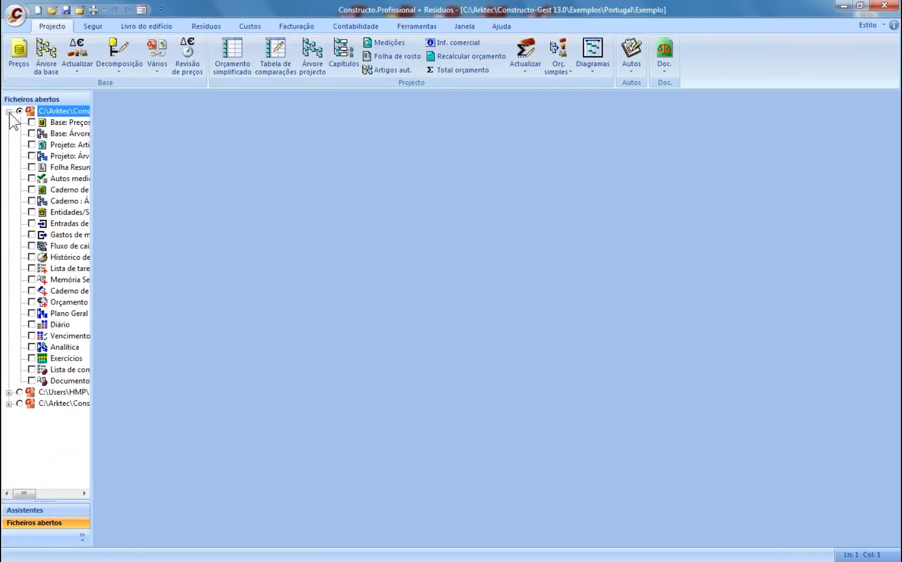
click(9, 111)
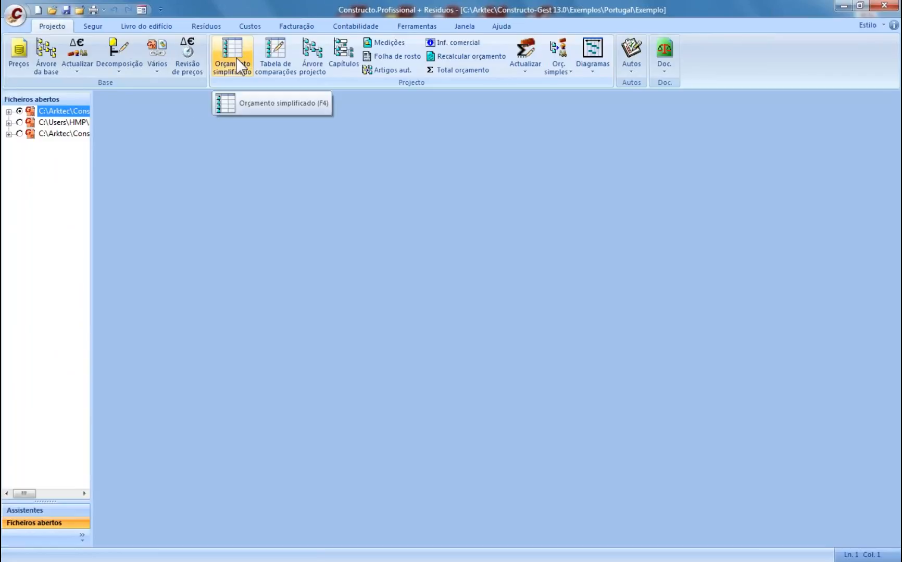
click(275, 60)
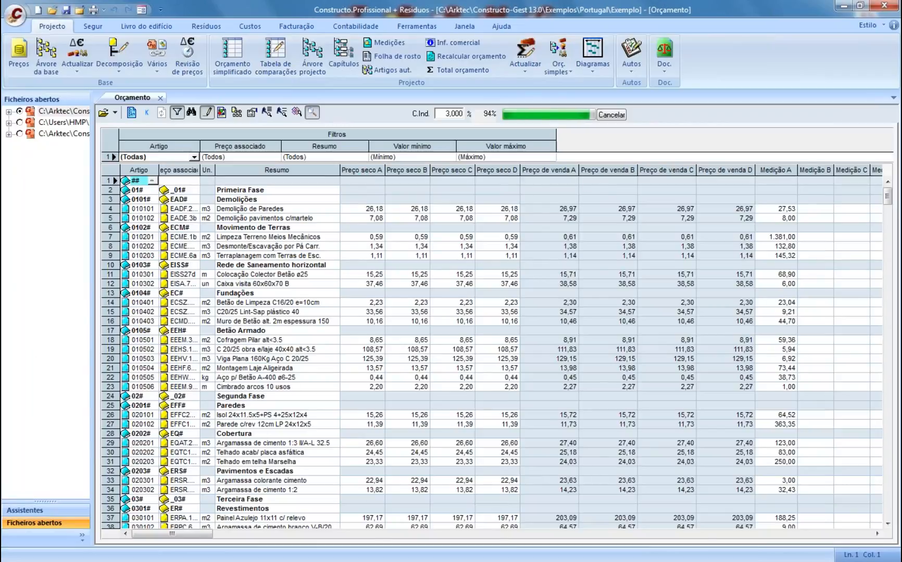
- Check the Medição A–D quantities of the Demolição de Paredes row
click(877, 534)
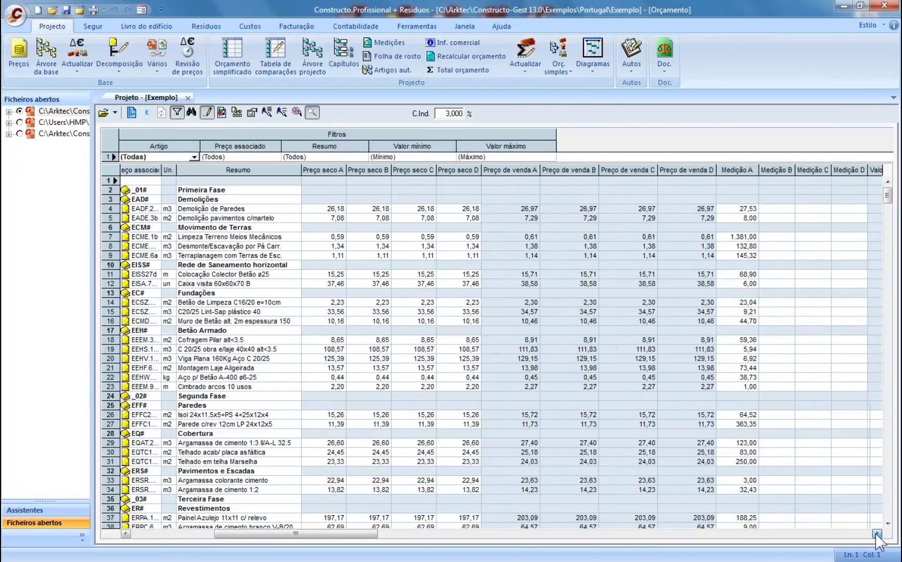
click(877, 534)
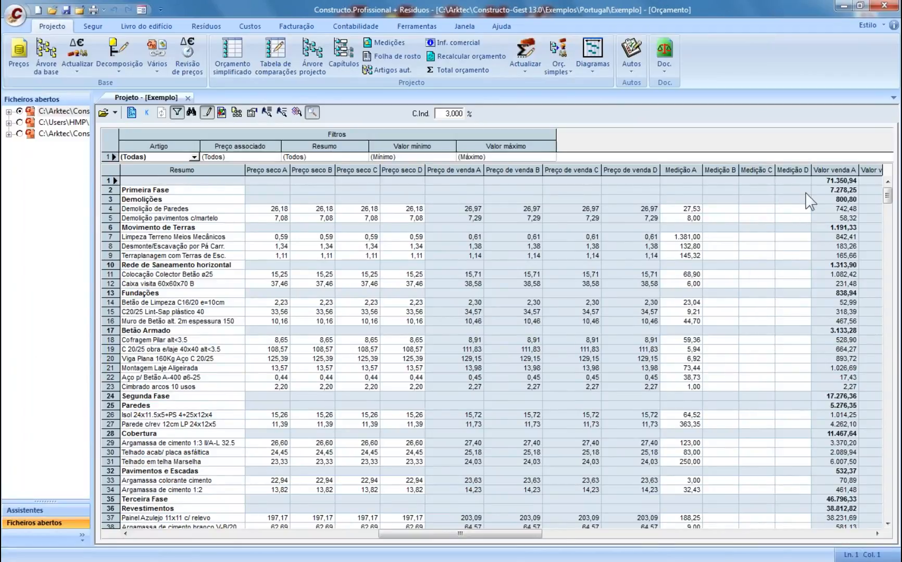
click(678, 209)
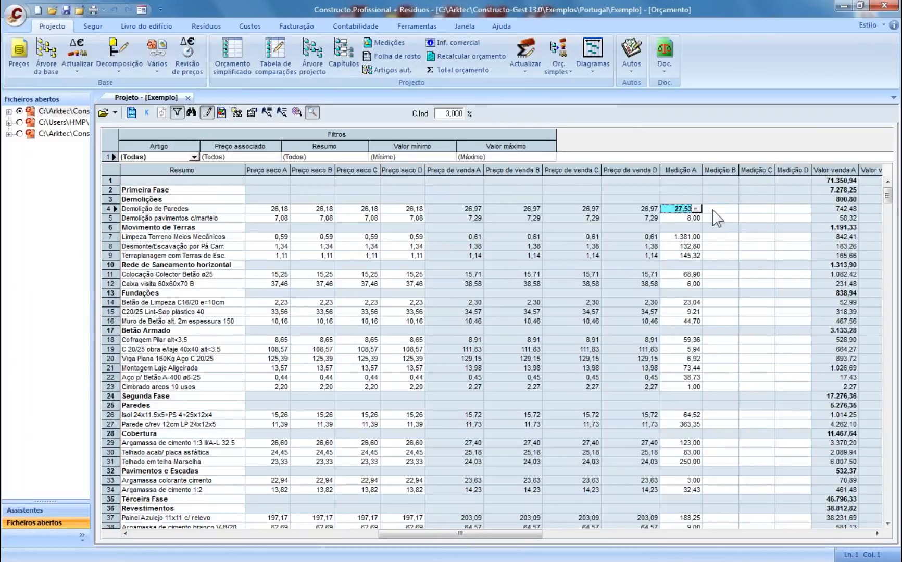
key(Tab)
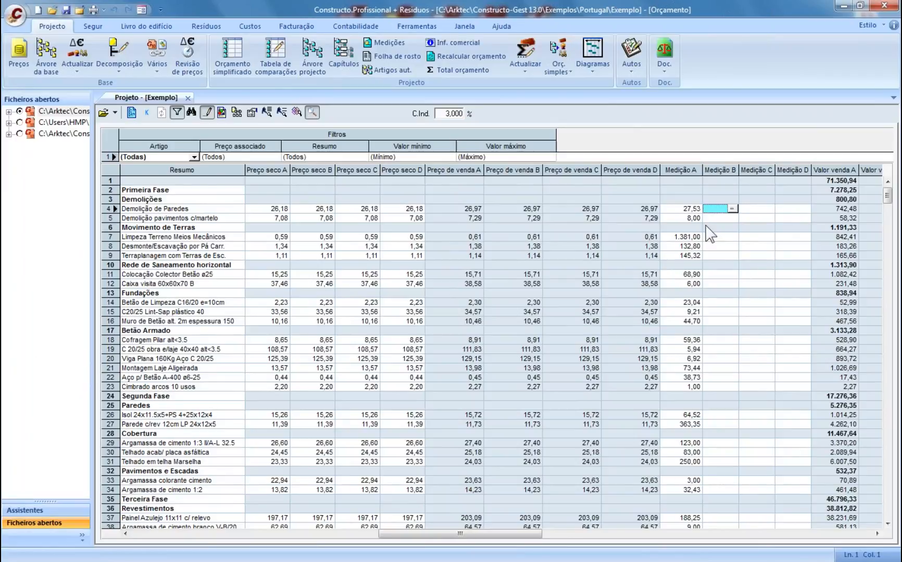
click(748, 210)
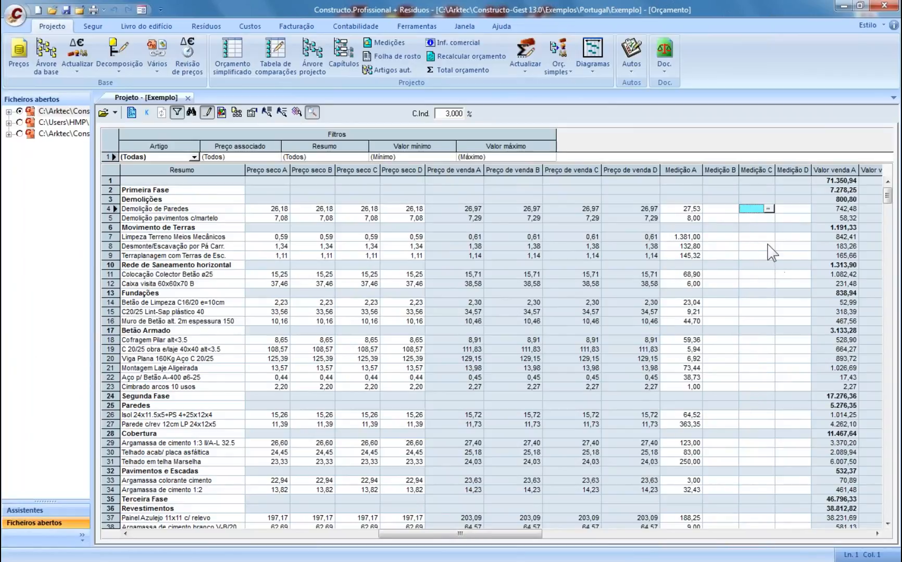
click(795, 210)
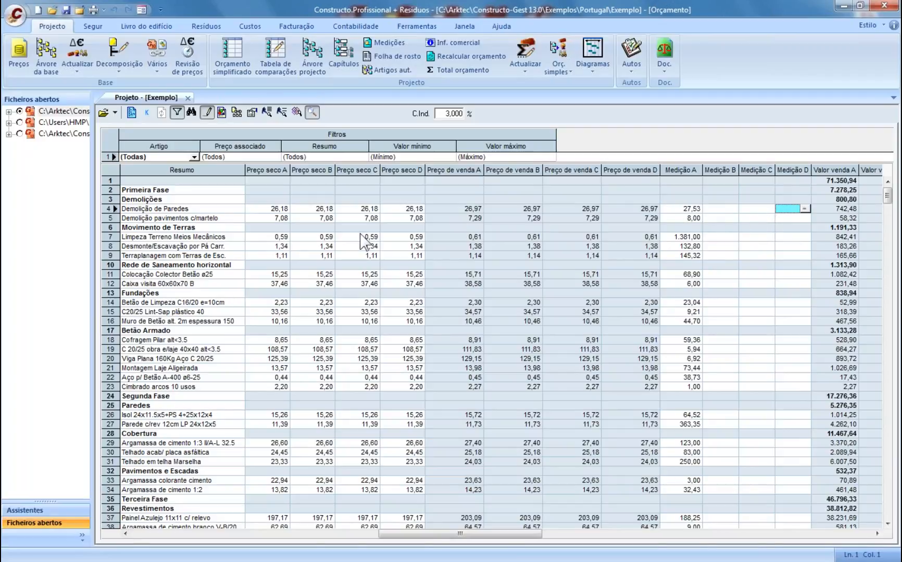
- Check the Preço seco A–D prices of the Demolição de Paredes row
click(120, 535)
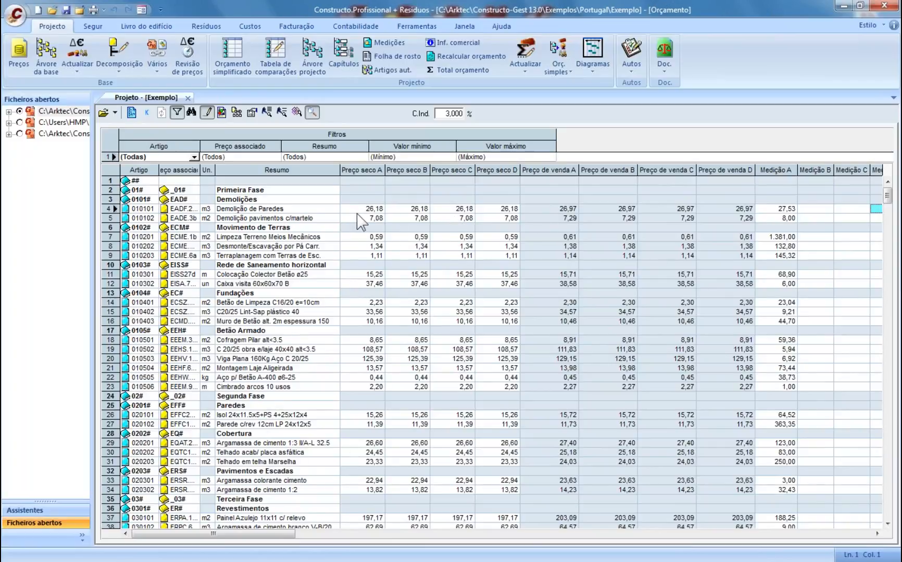
click(358, 211)
click(406, 210)
click(448, 209)
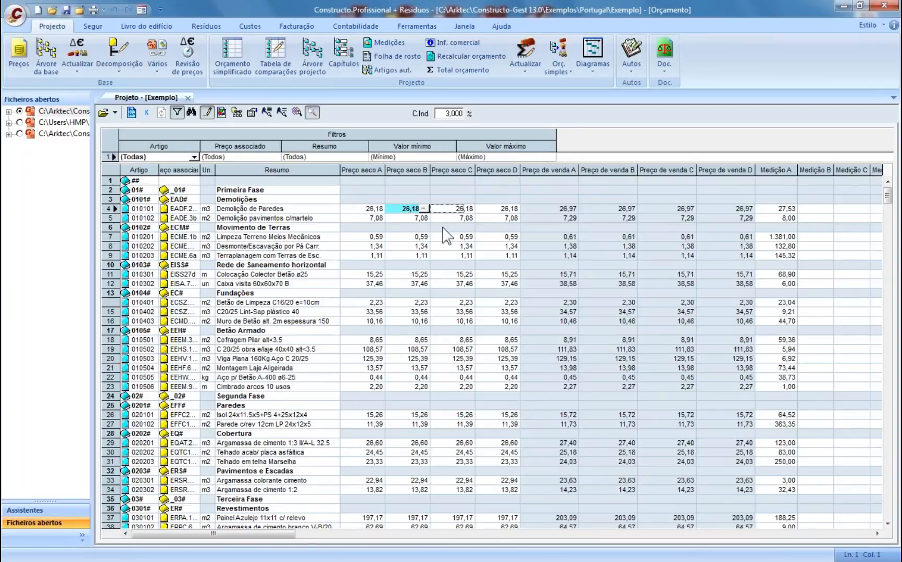
click(497, 210)
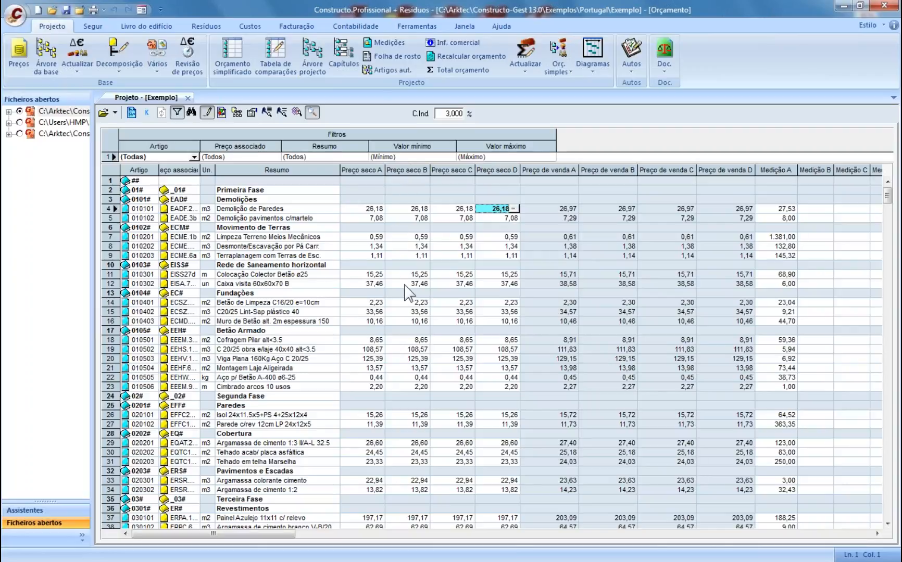
click(401, 211)
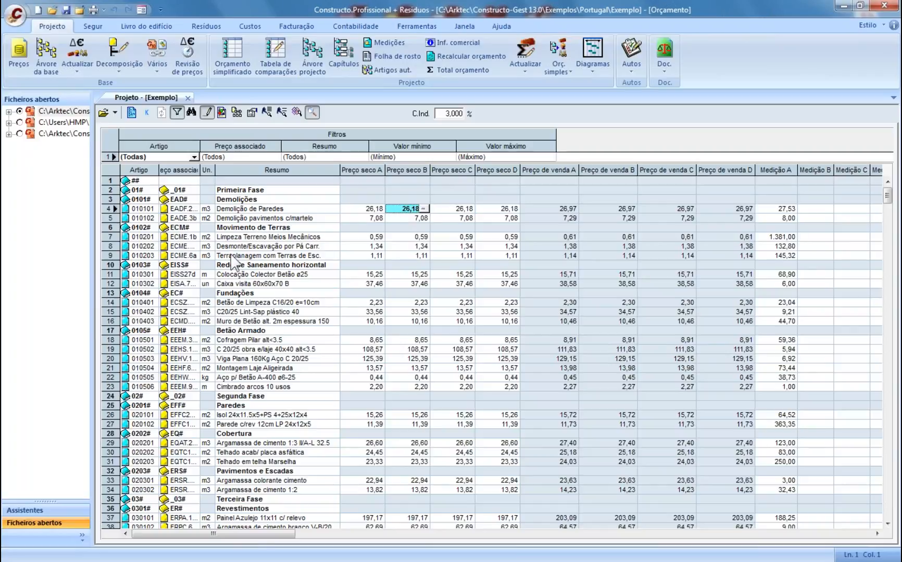
- Inspect the Cimbrado arcos 10 usos and Telhado em telha Marselha rows and their dry price
click(244, 387)
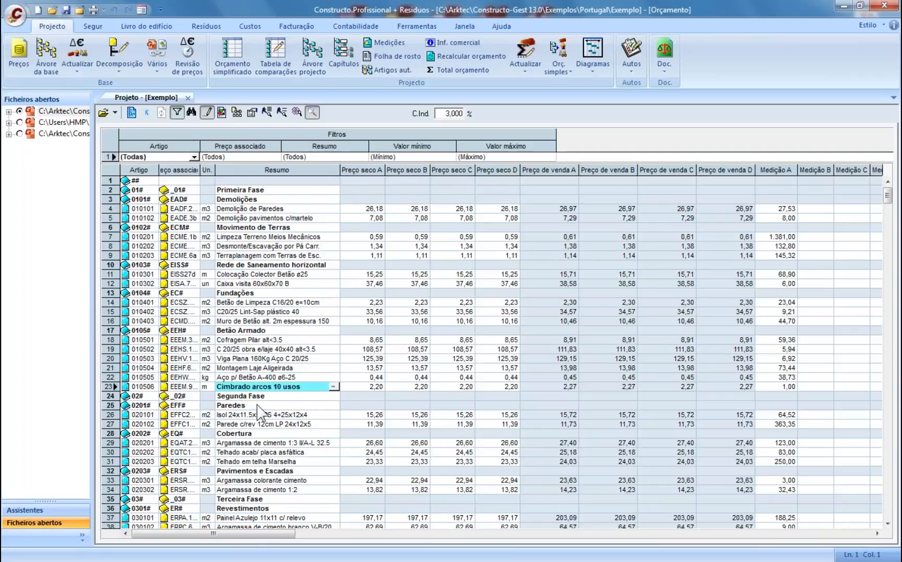
scroll(259, 414, down, 1)
scroll(260, 414, down, 3)
click(265, 425)
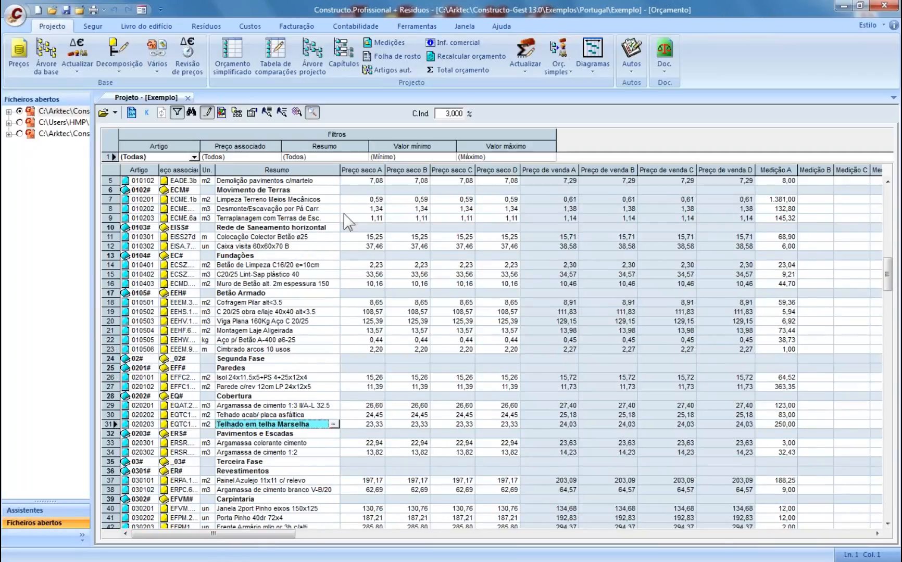
click(366, 425)
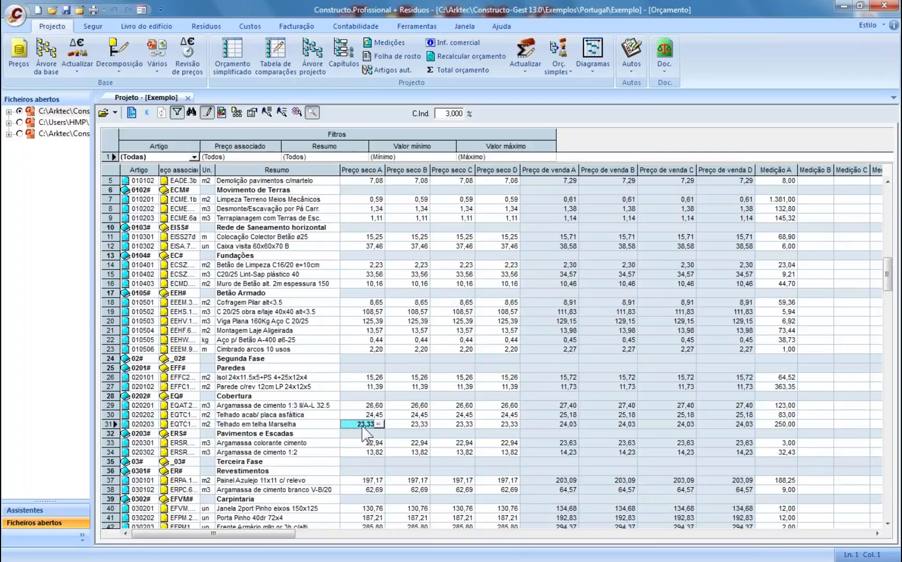
click(285, 427)
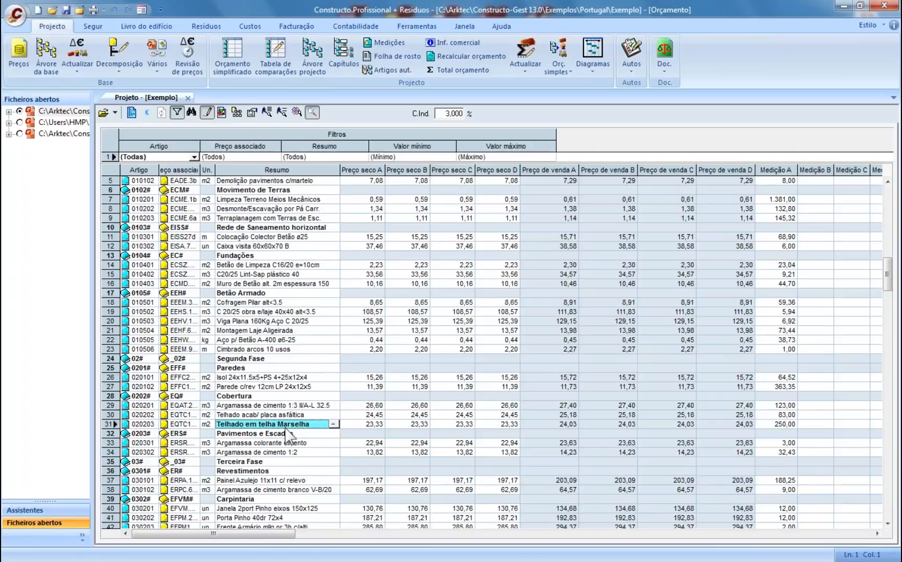
click(188, 99)
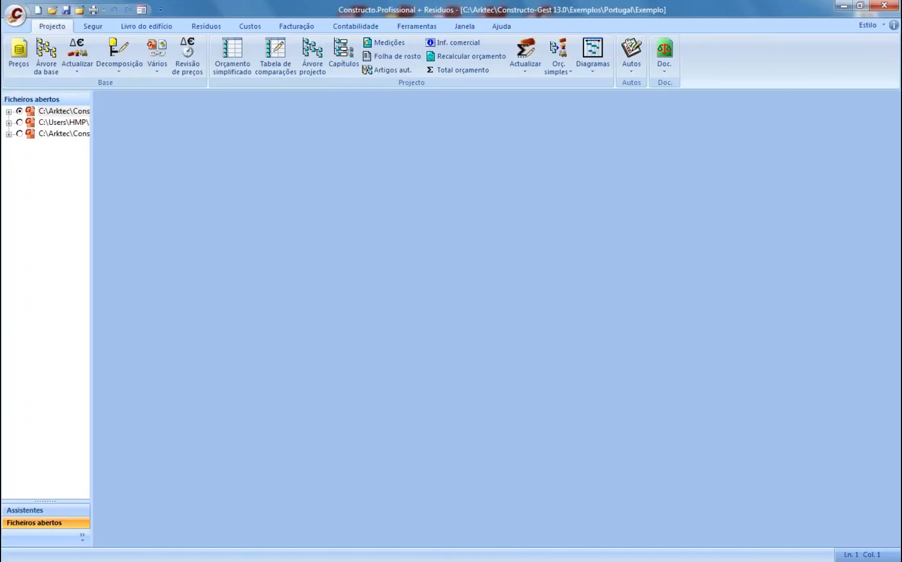
click(229, 60)
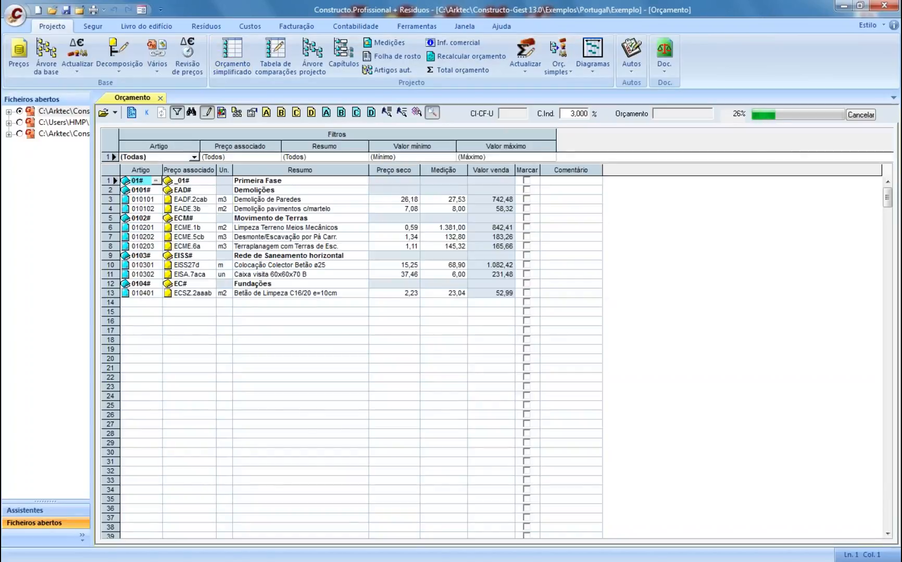
click(394, 199)
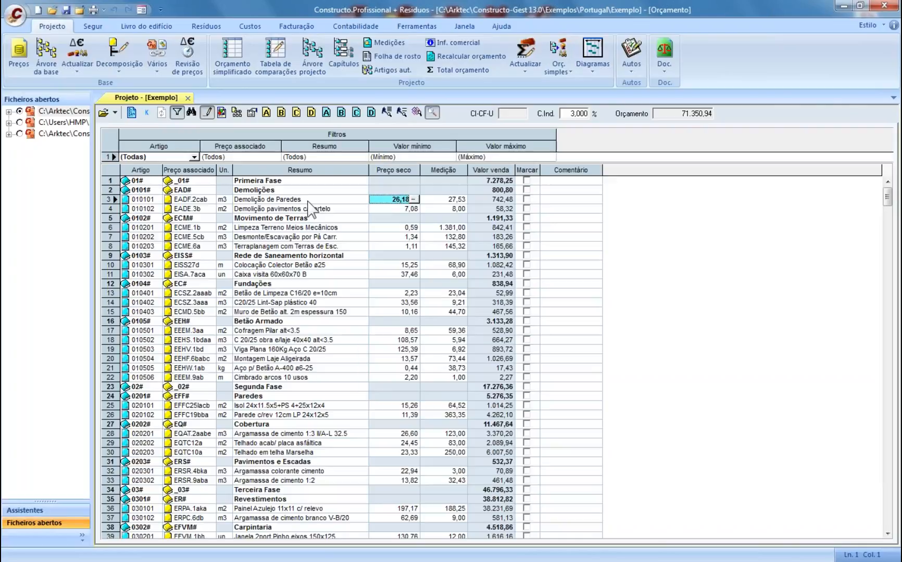
click(188, 97)
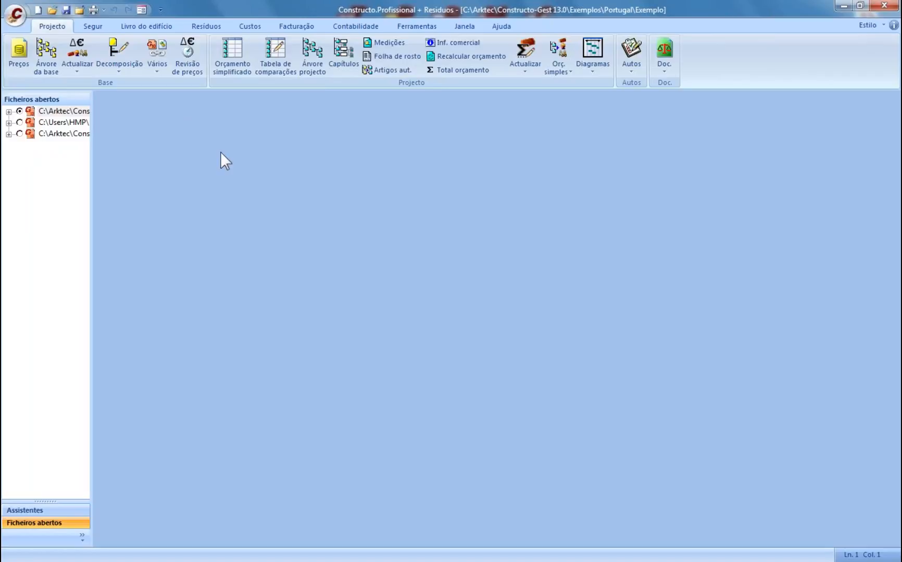
- In the Exemplo price base, search descriptions for 'azul' and load Azulejo 20x20cm sv 1ª
click(18, 61)
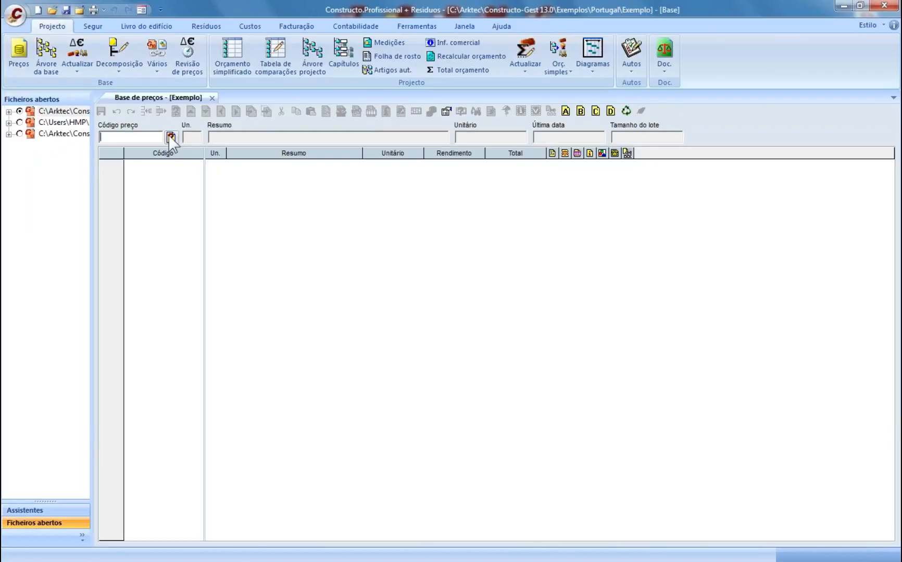
click(171, 138)
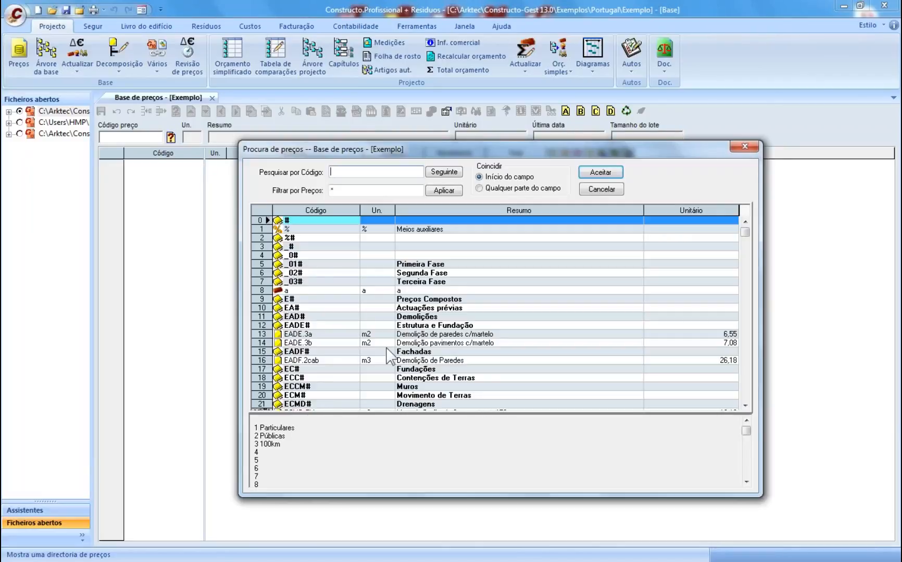
click(446, 342)
scroll(447, 341, down, 6)
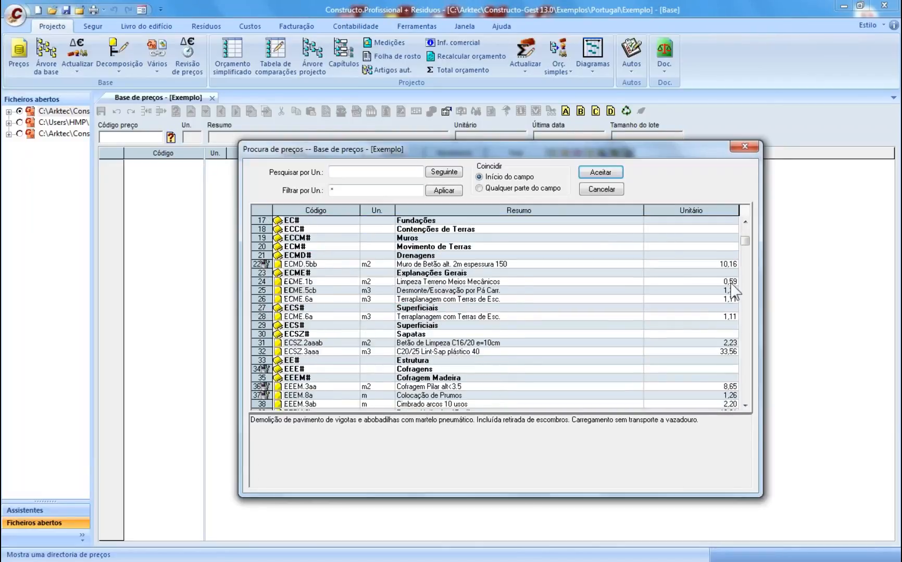
click(475, 265)
click(343, 172)
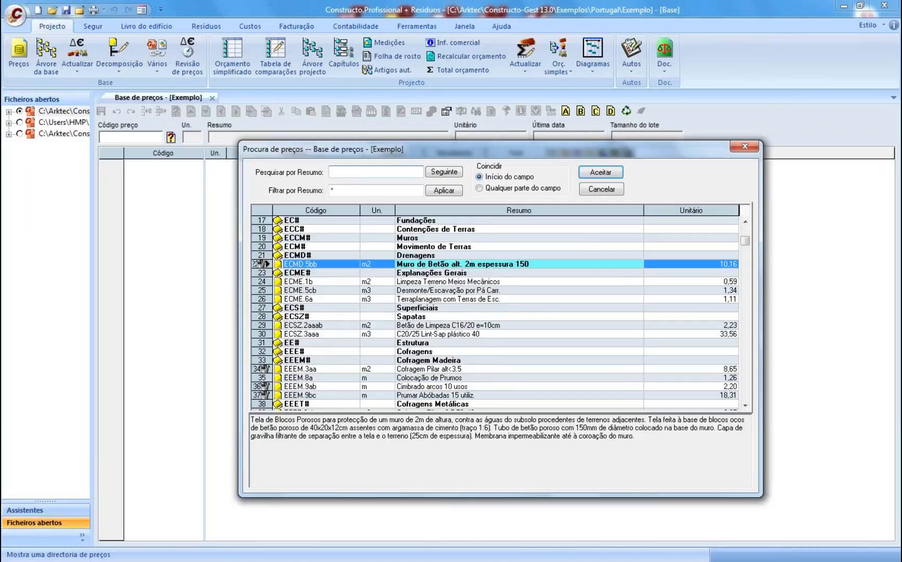
text(azul)
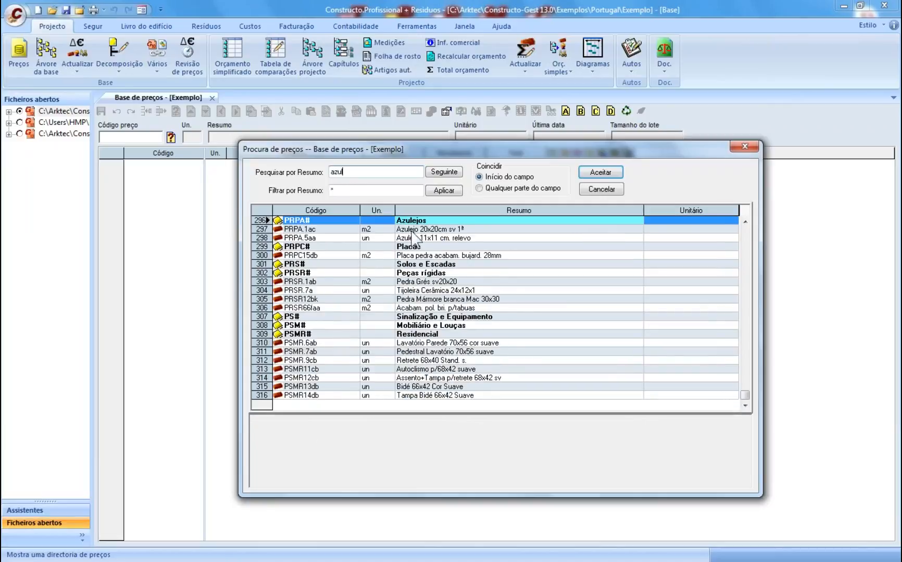
click(412, 230)
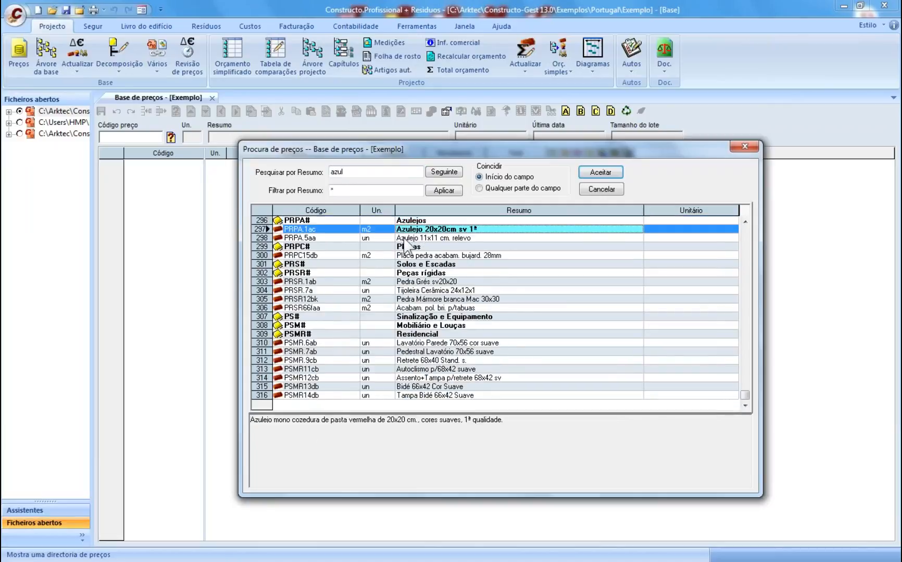
click(600, 171)
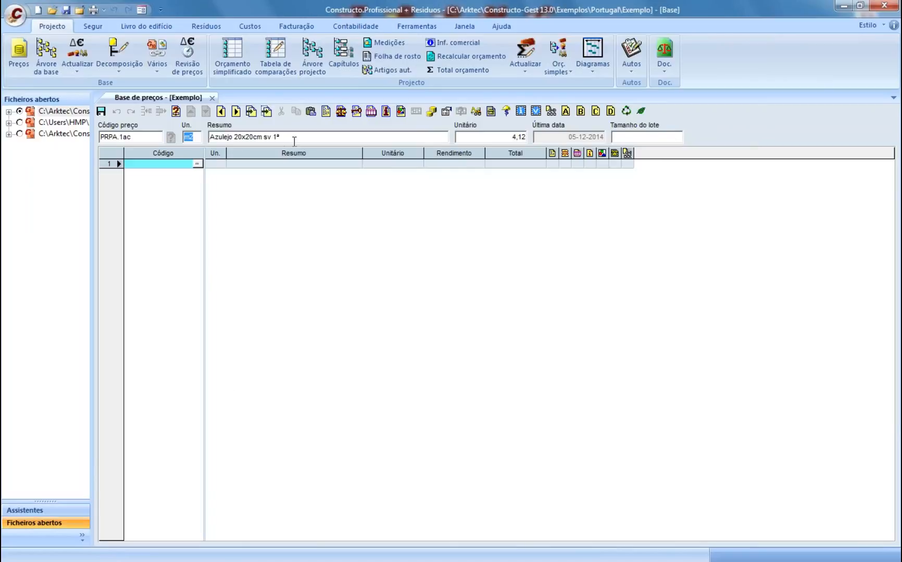
- Review the tile's Multipreços sets, including 100km and the empty slots, without changing anything
click(431, 115)
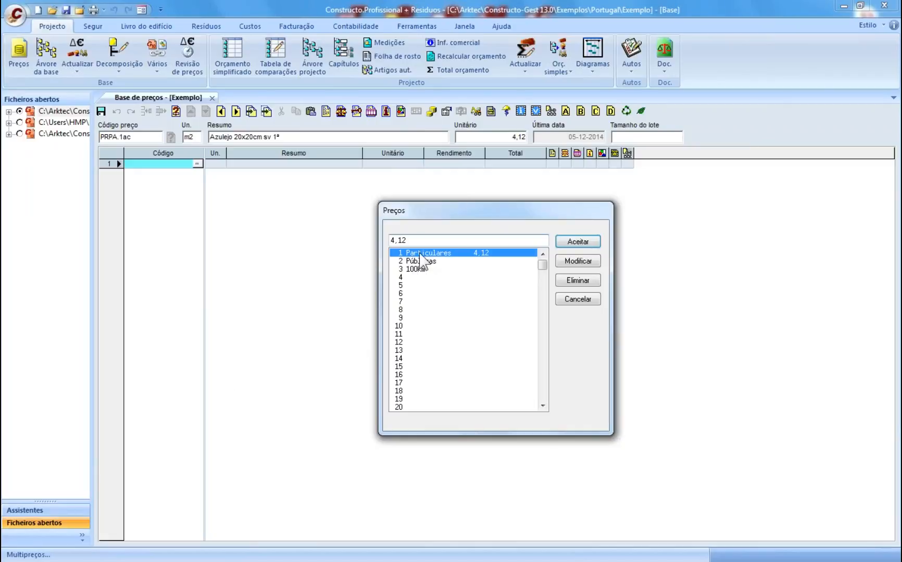
click(491, 268)
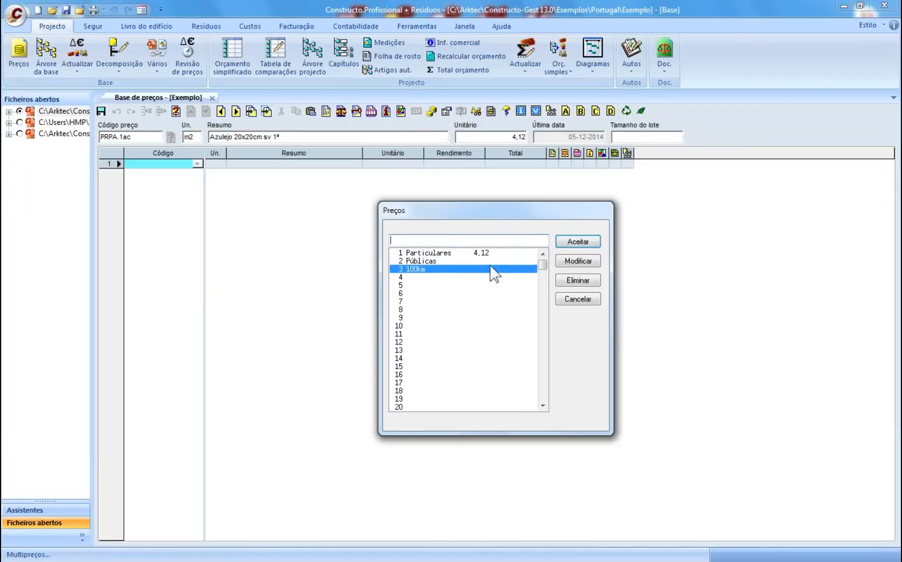
click(422, 286)
click(418, 293)
click(410, 301)
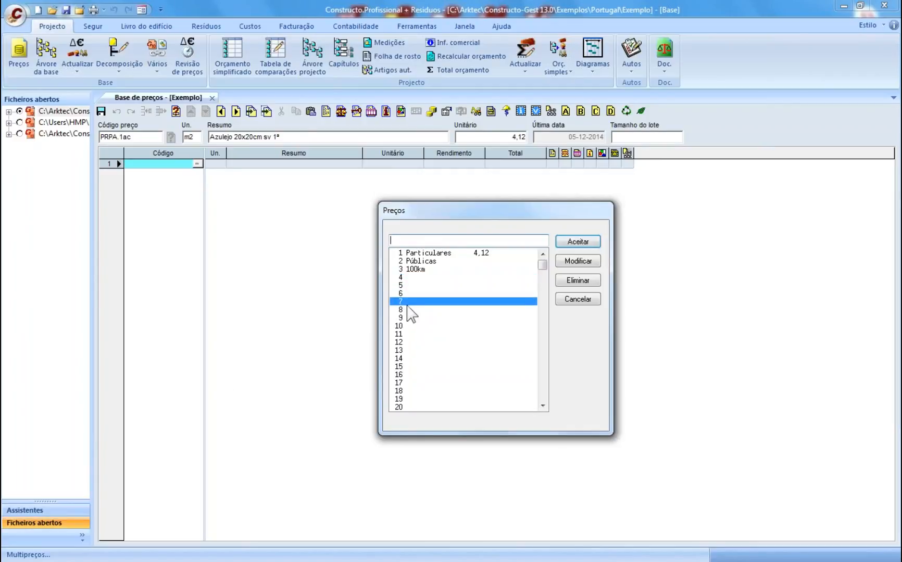
click(409, 310)
click(440, 318)
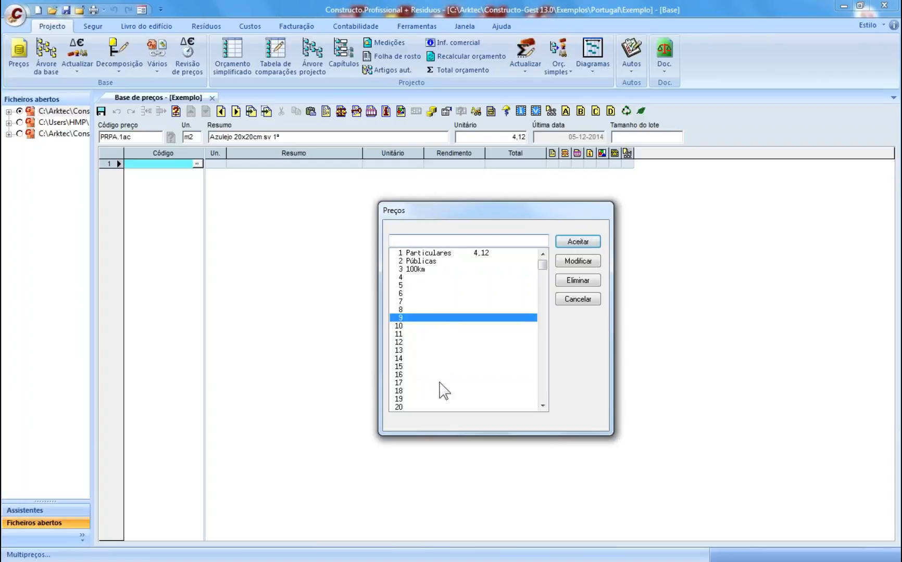
click(582, 299)
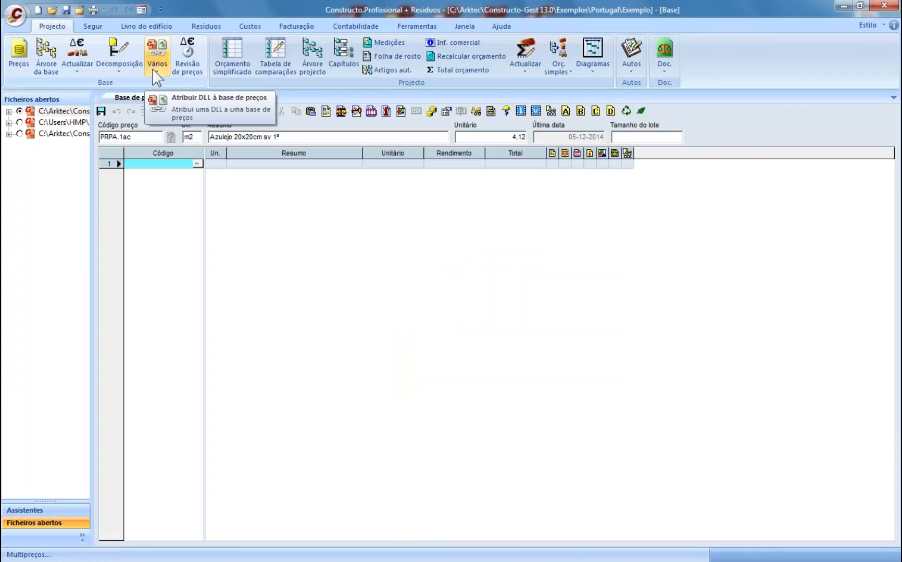
- In Actualizar preços simples, target another price set, from set 1 to set 3 (100km)
click(77, 70)
click(86, 85)
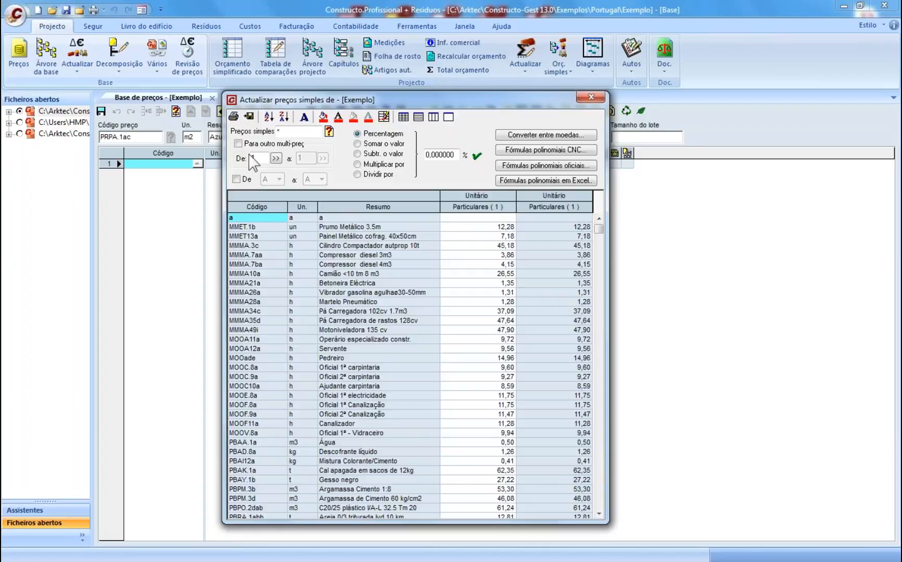
click(238, 144)
drag(309, 159, 265, 164)
text(3)
click(322, 160)
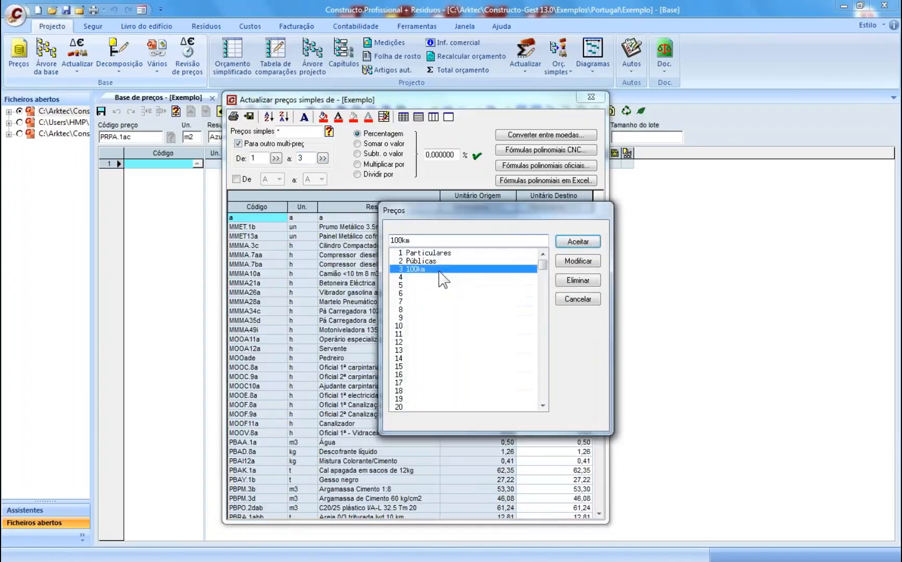
click(578, 242)
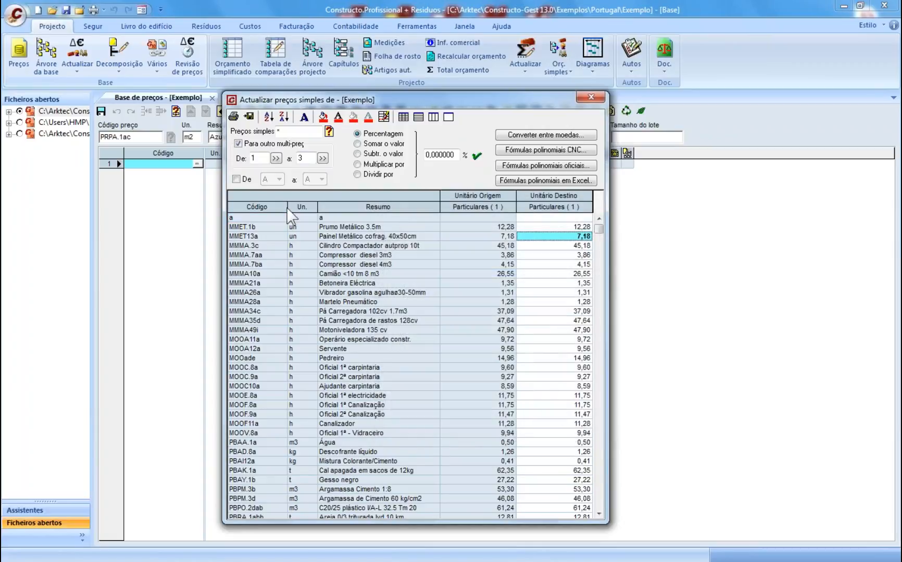
click(257, 160)
click(301, 159)
- Apply a -5 percent change so the 100km prices sit 5% below Particulares
drag(456, 157, 423, 156)
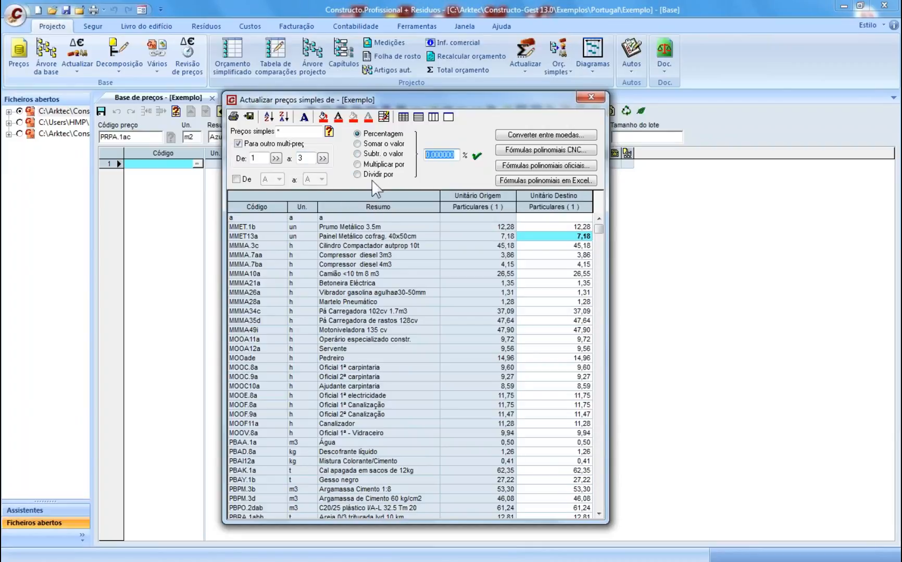
text(0,5)
text(5)
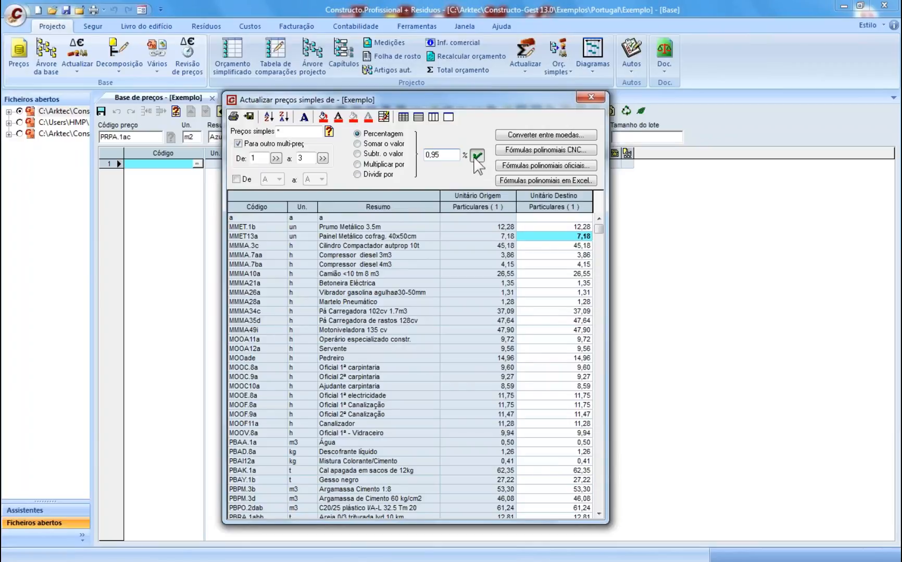
key(BackSpace)
key(BackSpace)
key(BackSpace)
key(BackSpace)
text(-5)
click(477, 155)
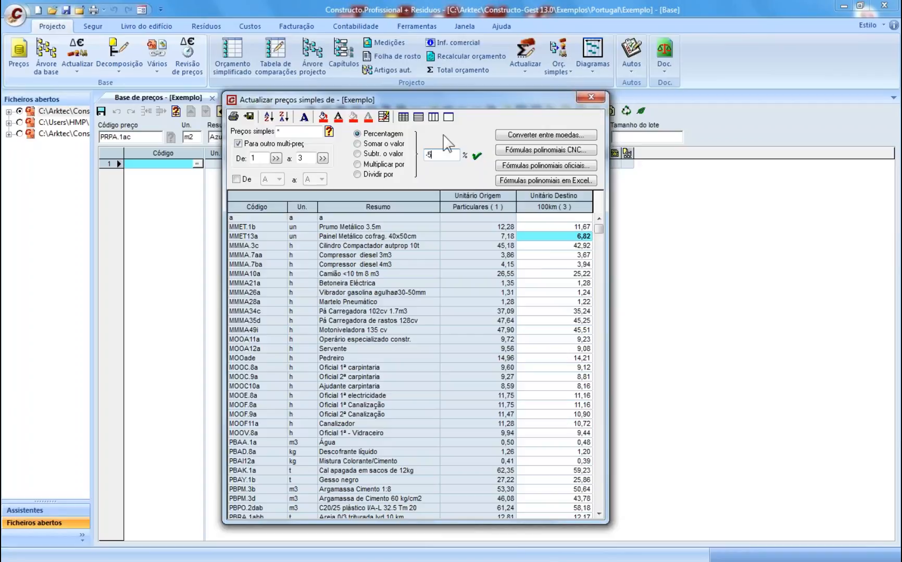
- Raise the 100km prices of MOO* labour items by 20% and recalculate the file
click(310, 135)
text(MOO)
click(260, 157)
click(307, 158)
drag(437, 156, 426, 155)
text(20)
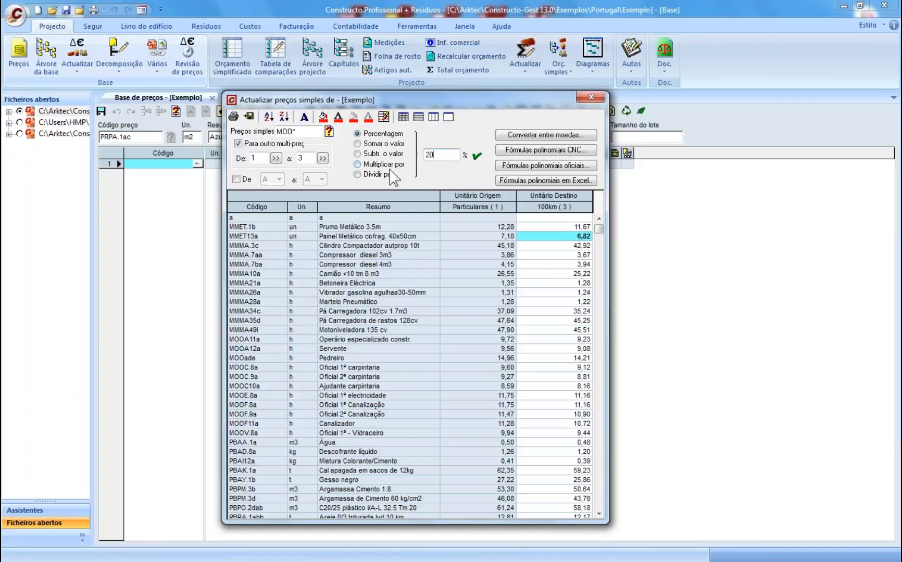
click(476, 156)
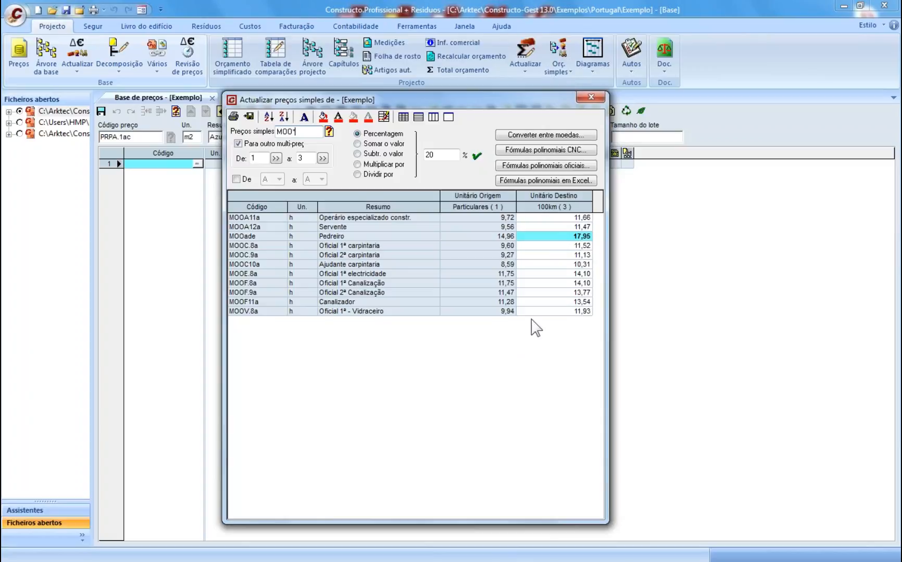
click(597, 97)
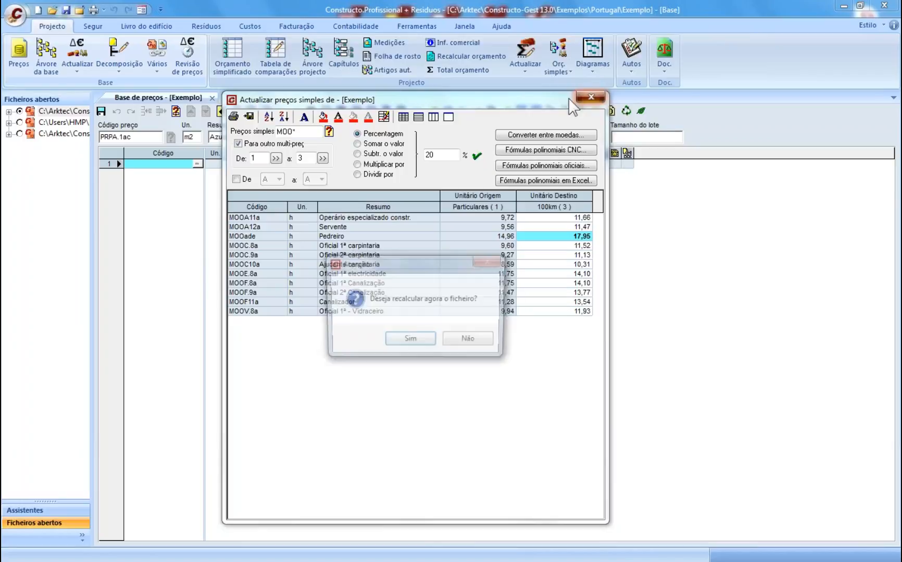
click(419, 342)
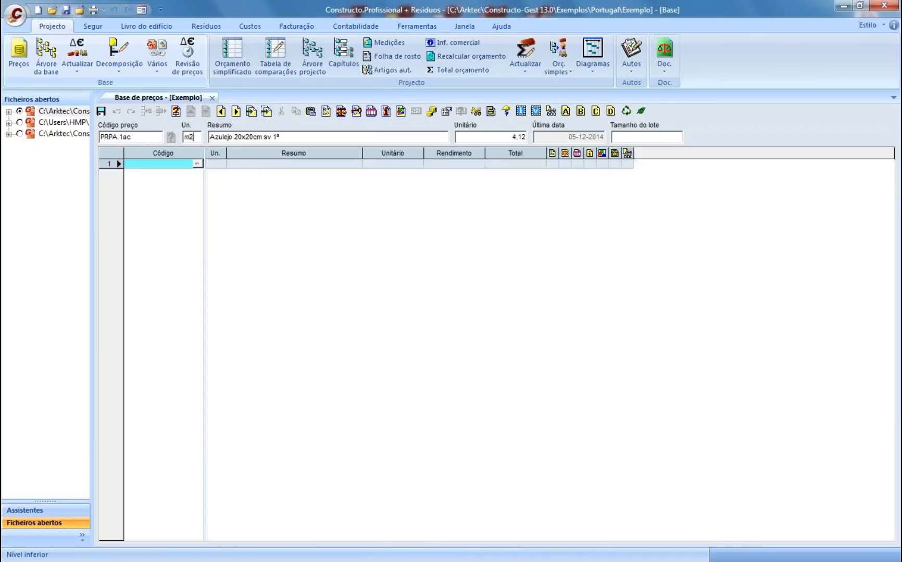
drag(280, 136, 209, 136)
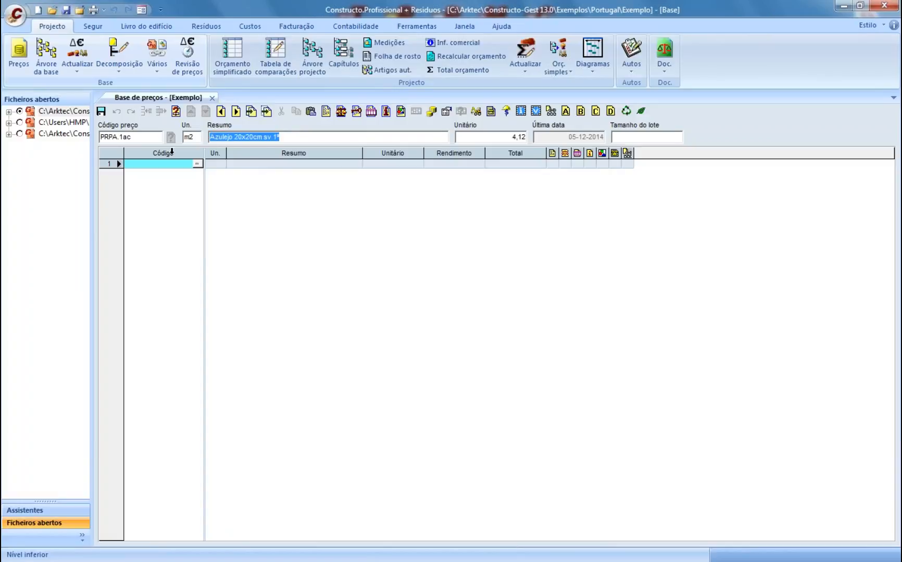
drag(524, 137, 492, 141)
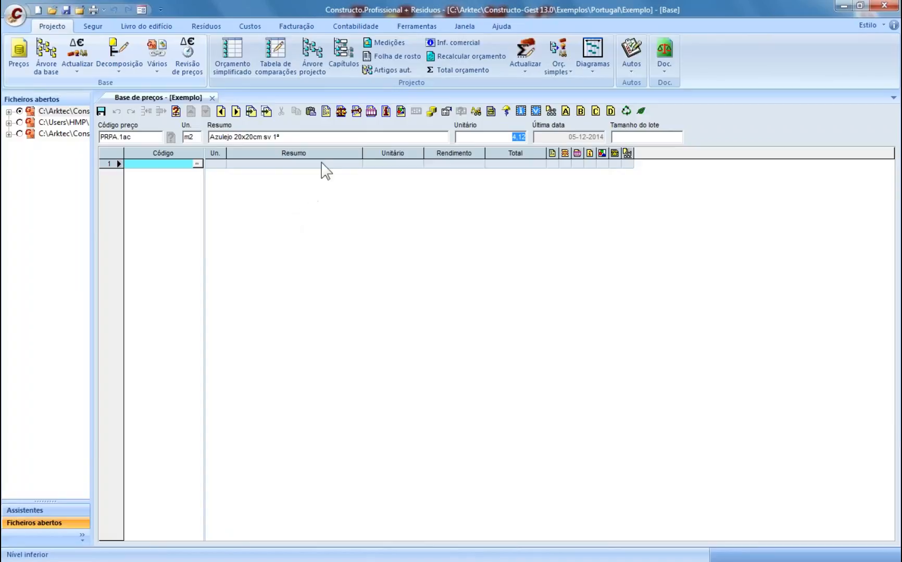
click(276, 138)
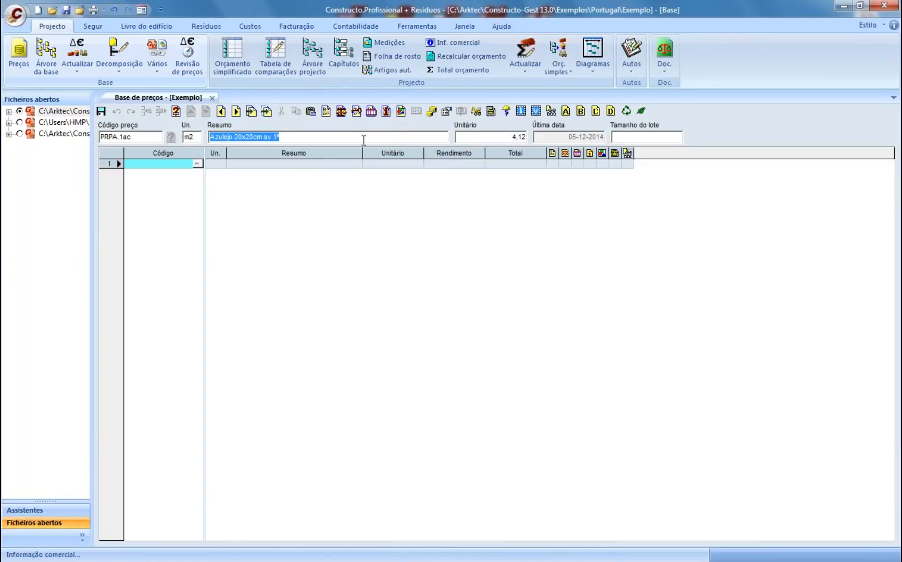
click(401, 113)
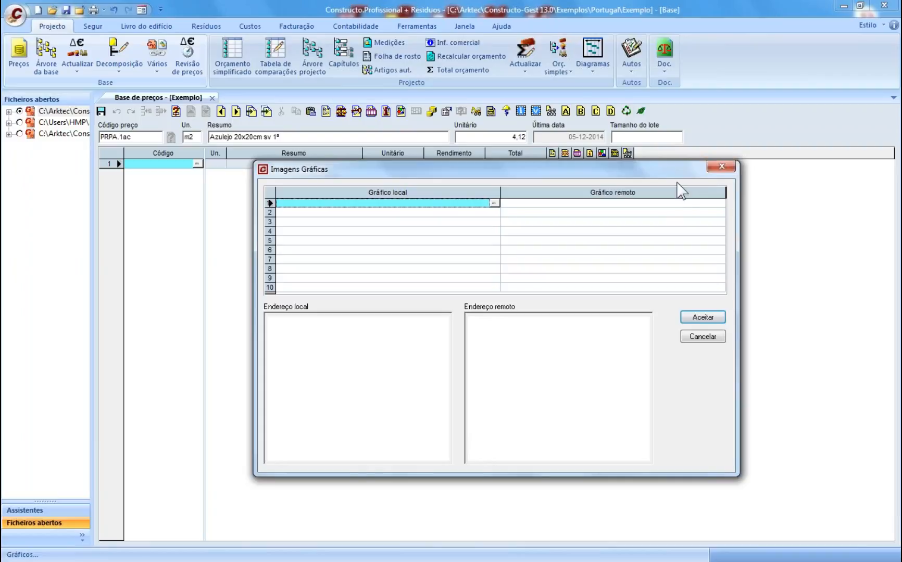
click(713, 165)
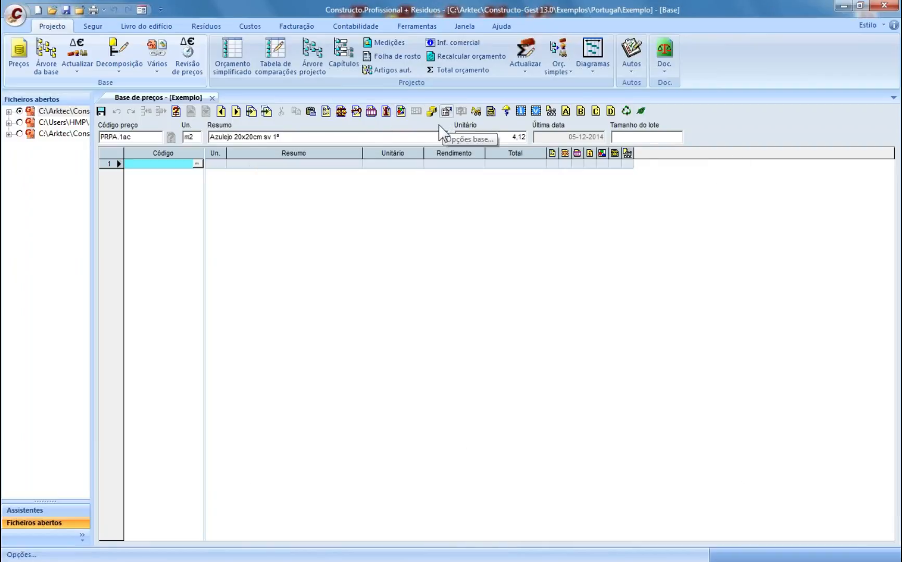
- Cancel attaching a document to the tile price and close the Exemplo price base
click(551, 112)
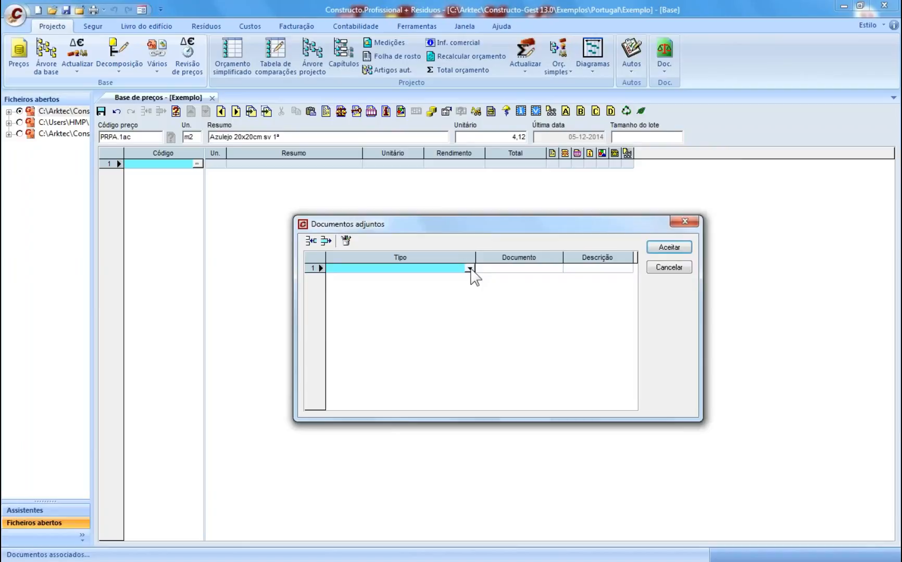
click(470, 269)
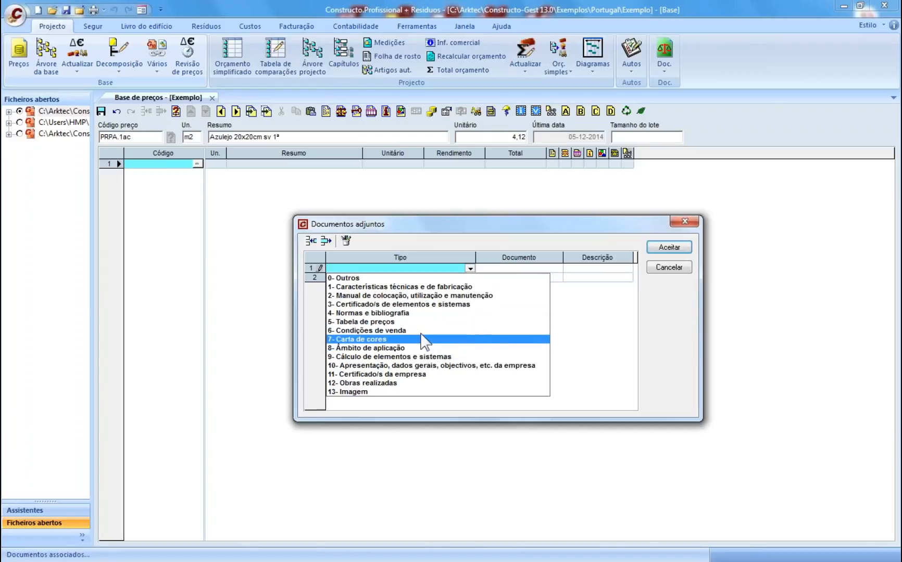
click(531, 270)
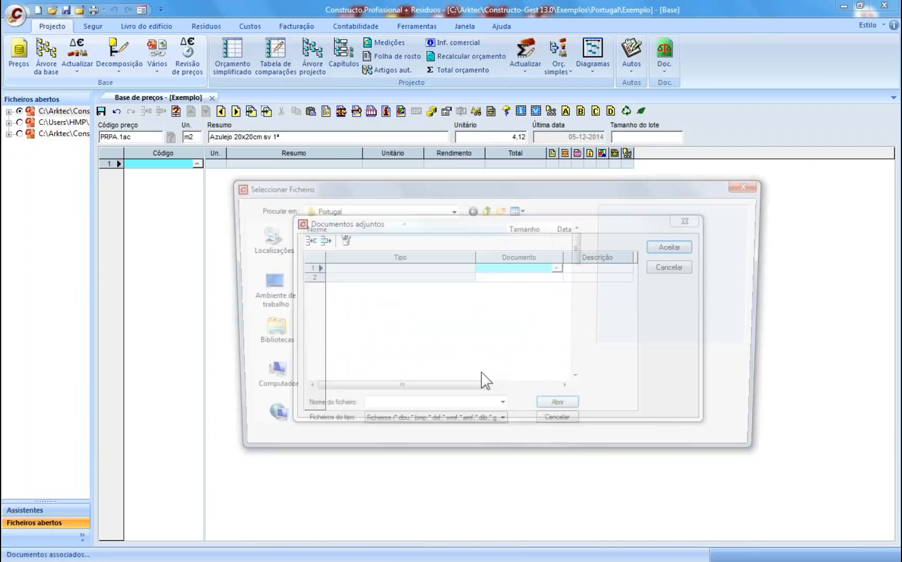
click(478, 427)
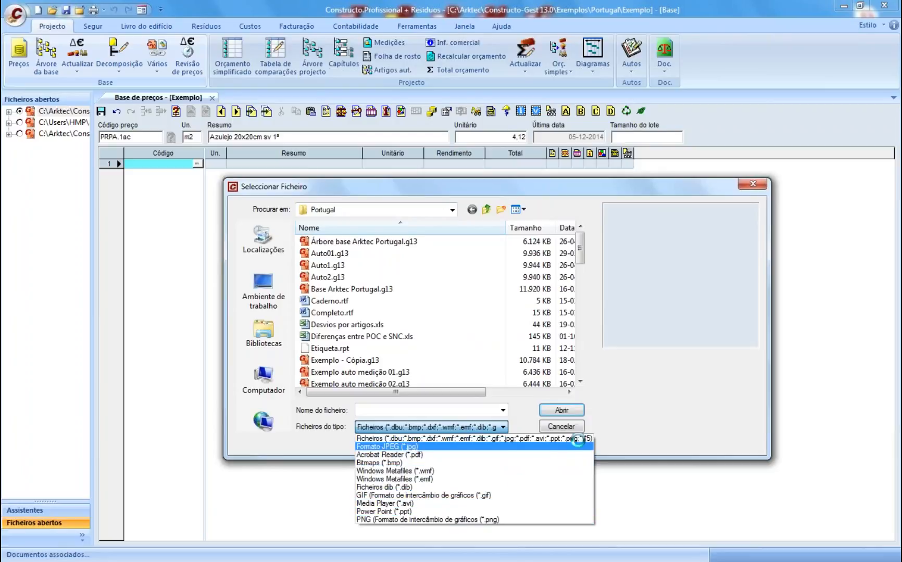
click(575, 431)
click(576, 428)
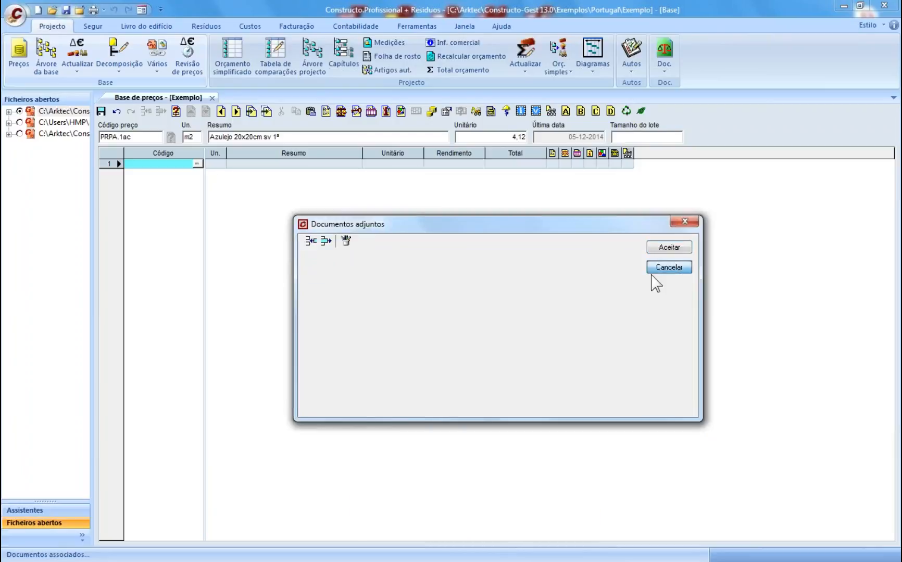
click(657, 275)
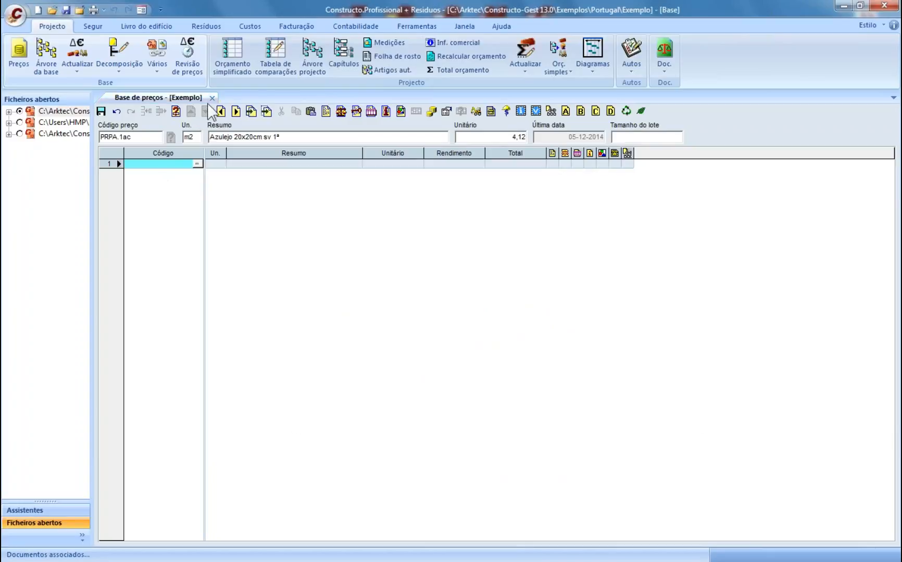
click(212, 98)
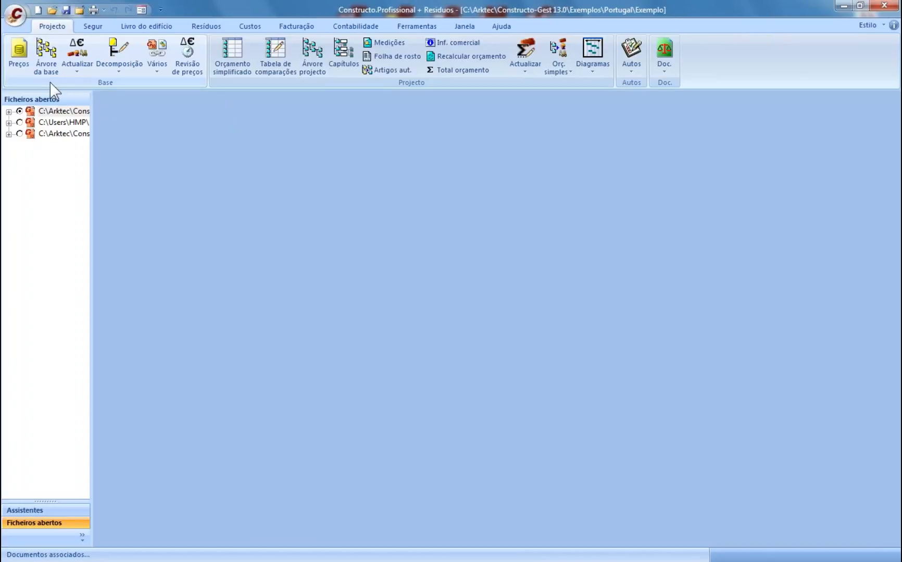
- Reopen the price base, search summaries for 'azule' and load Azulejo 11x11 cm. relevo (PRPA.5aa)
click(19, 57)
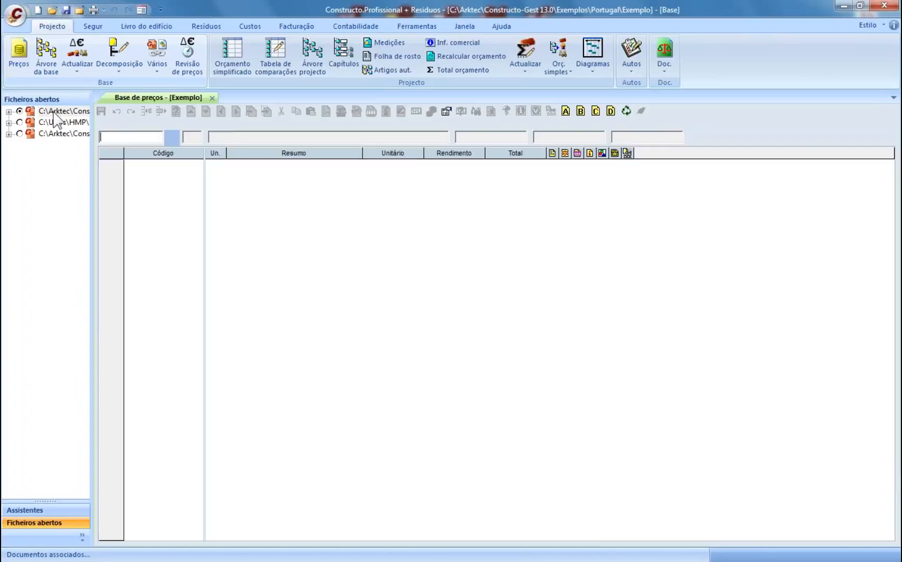
click(170, 138)
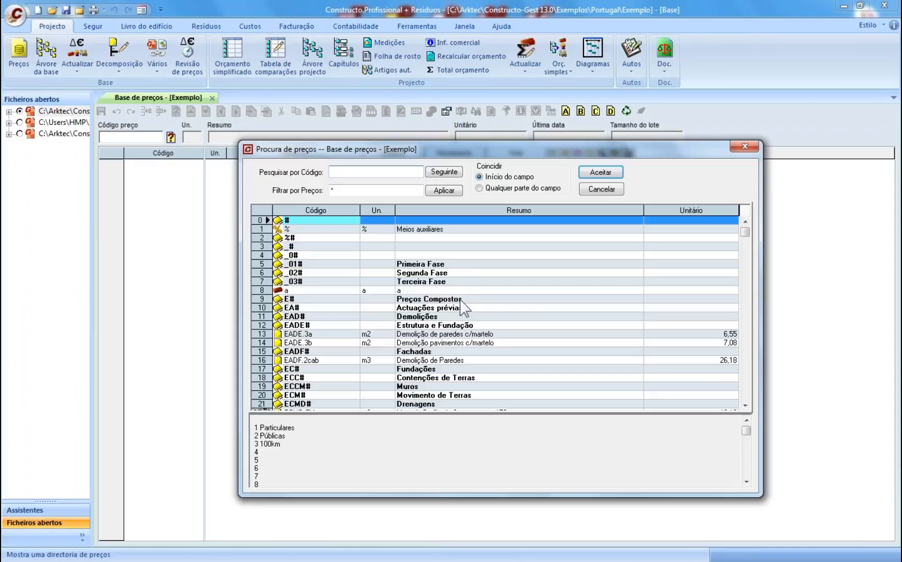
click(461, 317)
click(449, 335)
click(353, 173)
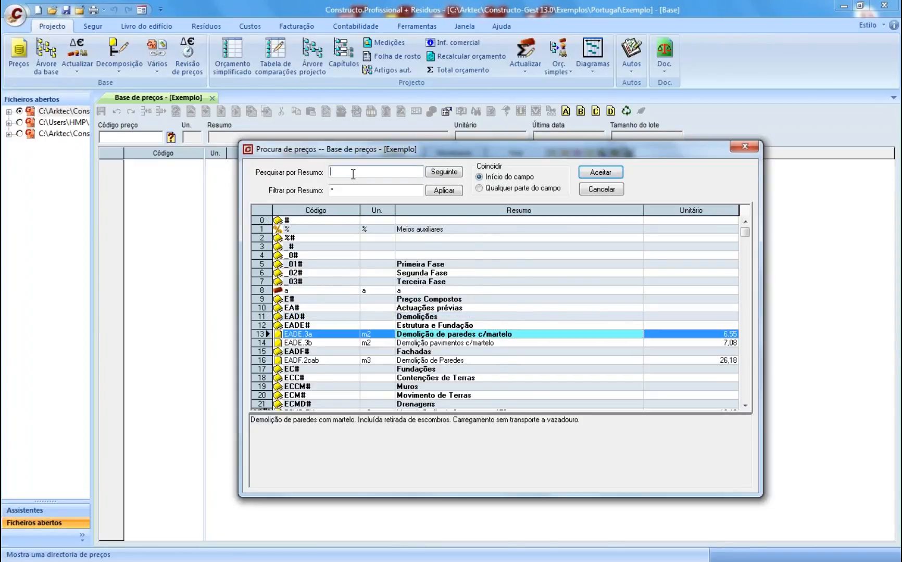
text(azule)
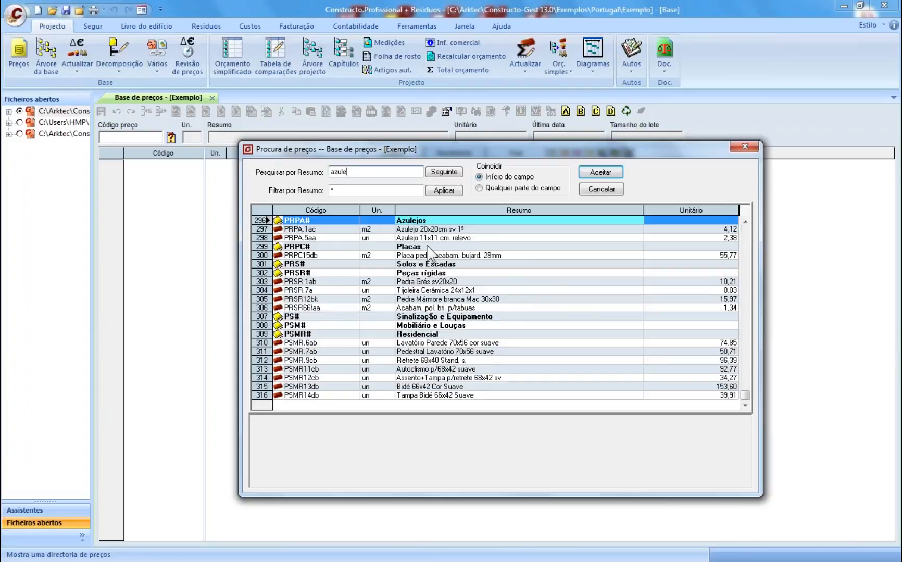
click(440, 239)
click(598, 174)
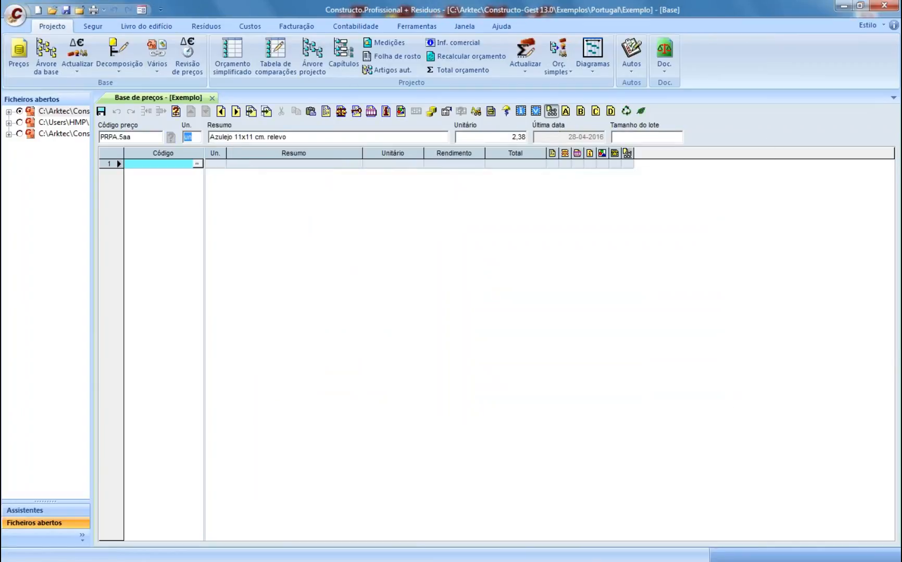
- Check PRPA.5aa's attached document types without adding any, then view its waste data
click(551, 111)
click(470, 268)
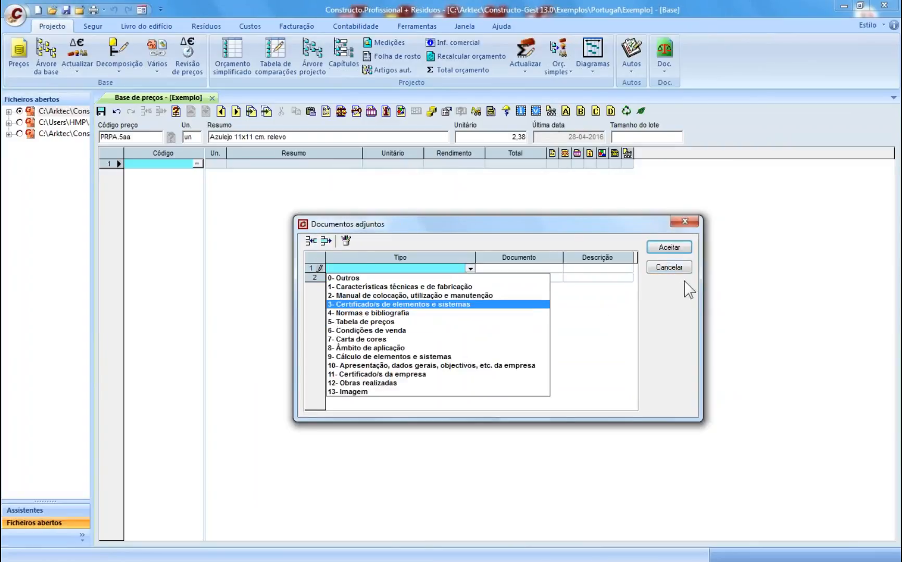
click(671, 269)
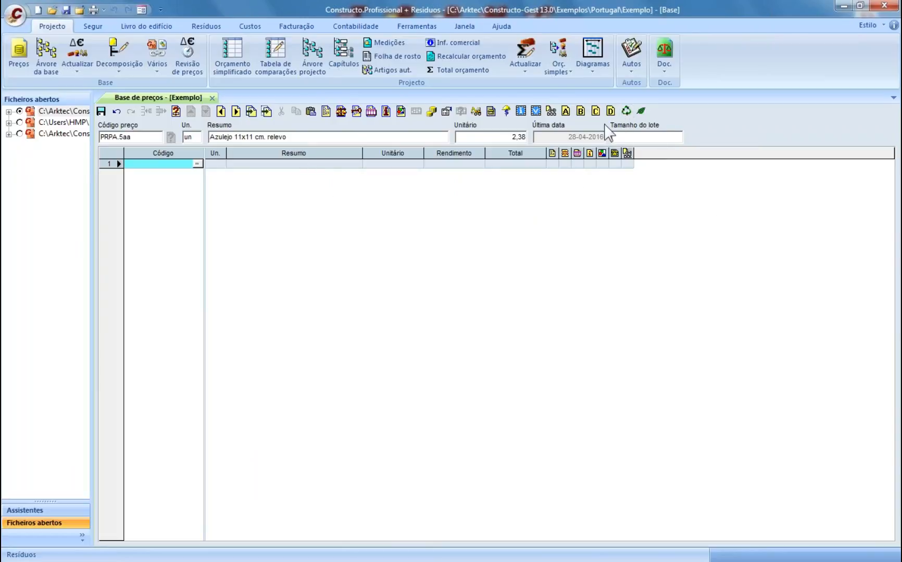
click(641, 111)
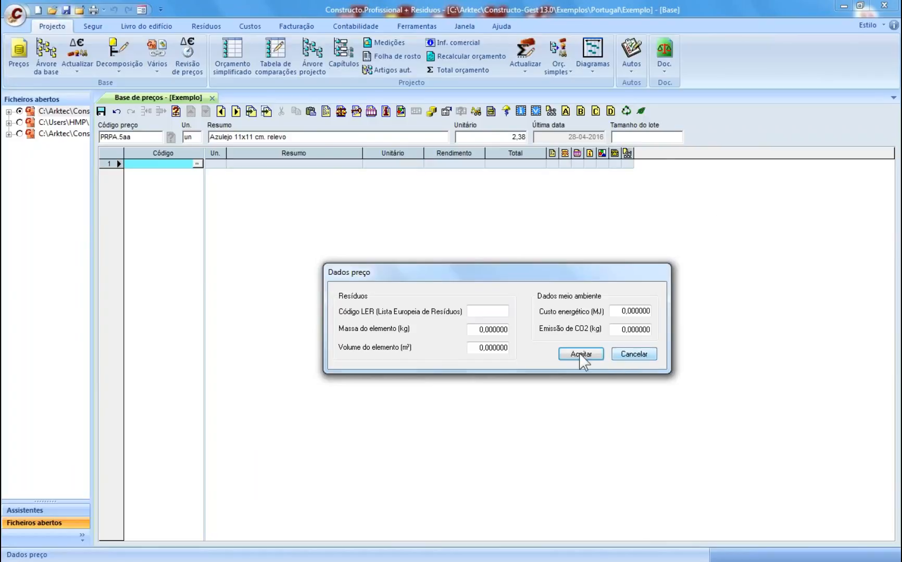
- Dismiss the tile's all-zero waste data and close the Exemplo price base
click(634, 354)
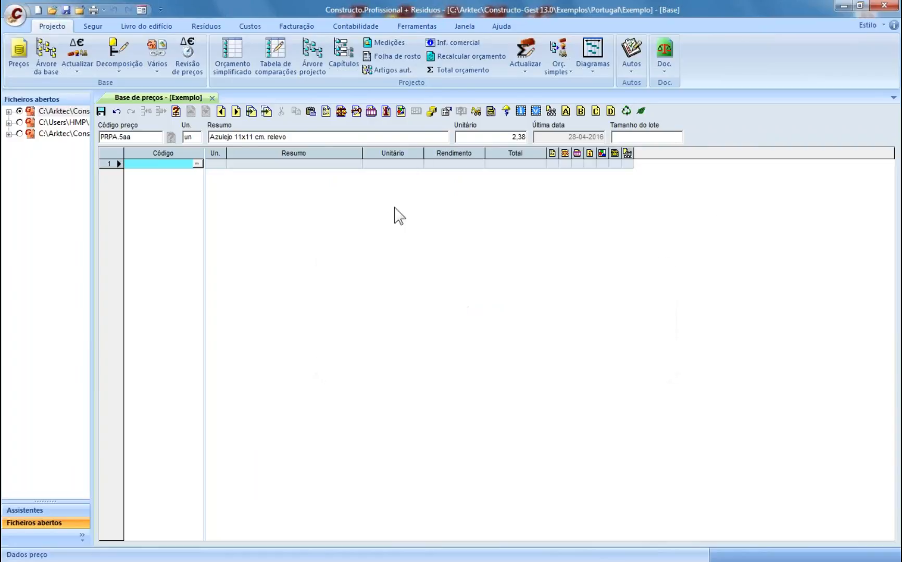
click(212, 98)
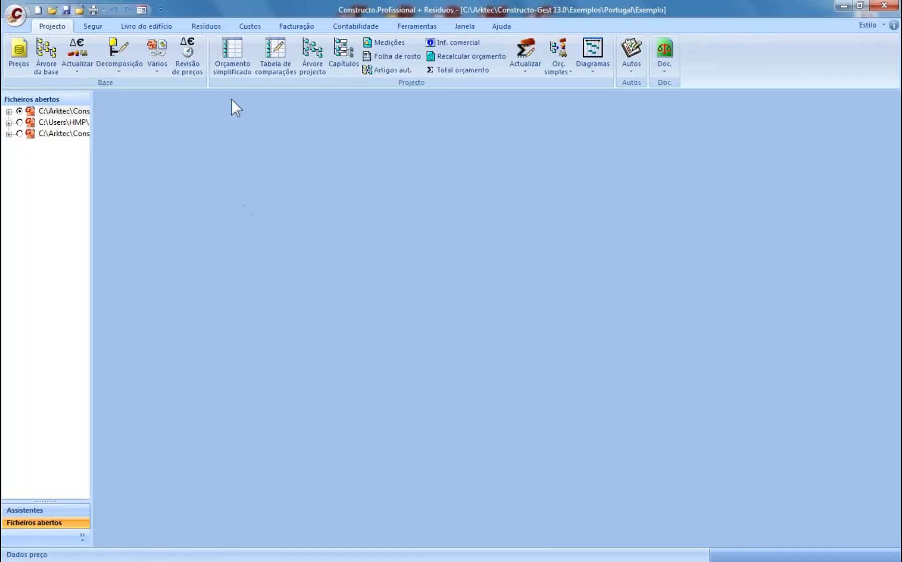
- In the Exemplo project tree, delete article 010202
click(51, 112)
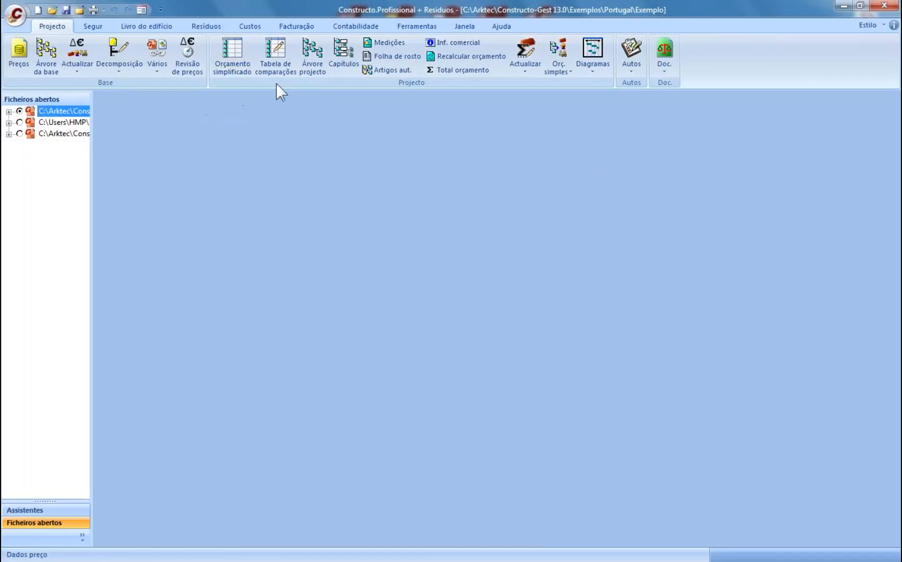
click(308, 65)
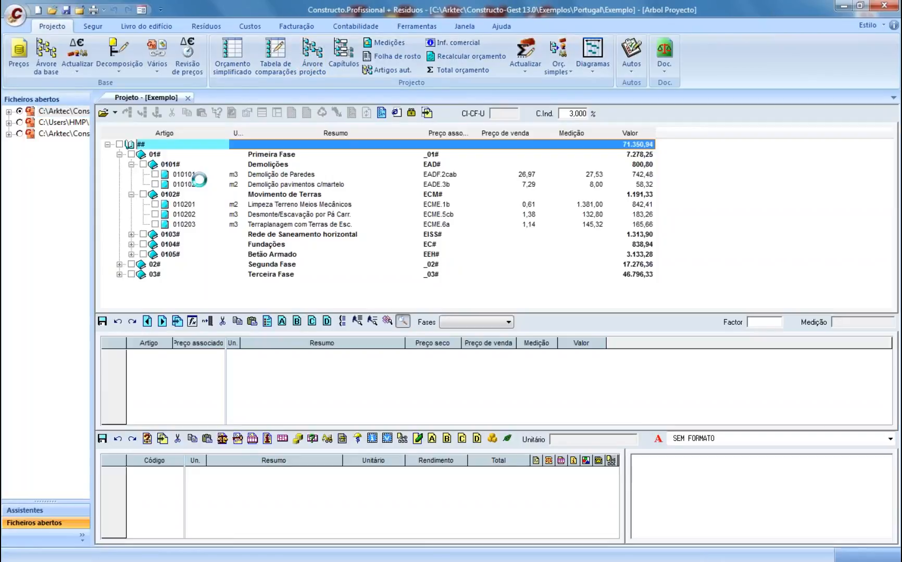
click(169, 216)
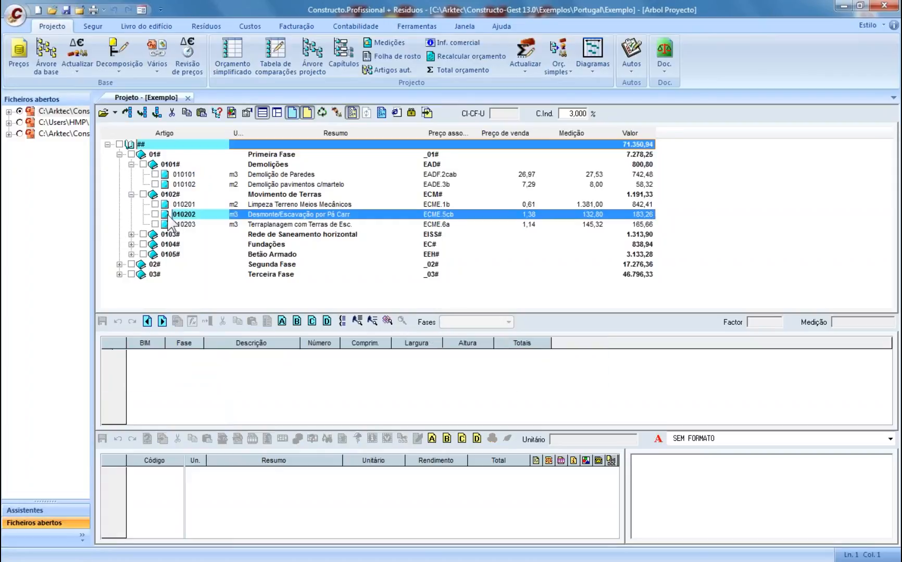
key(Delete)
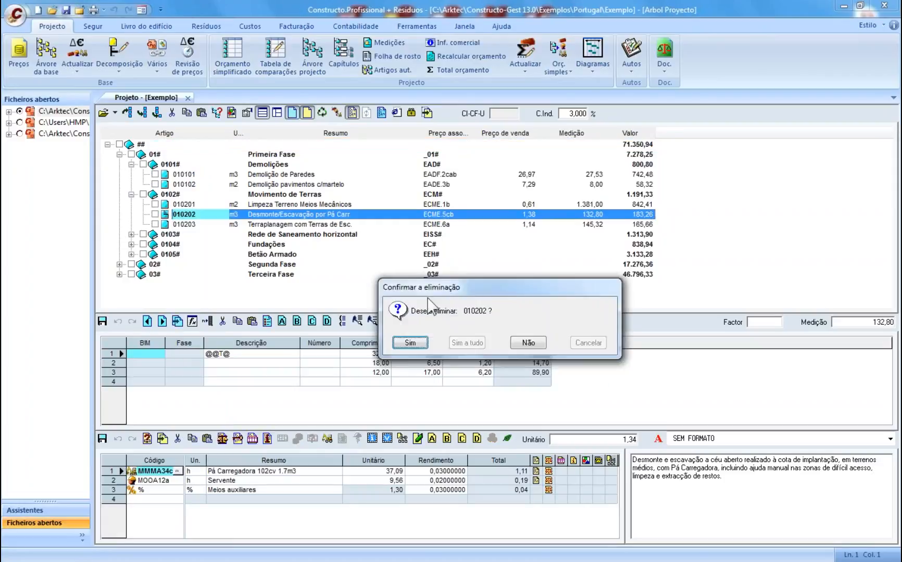
click(409, 343)
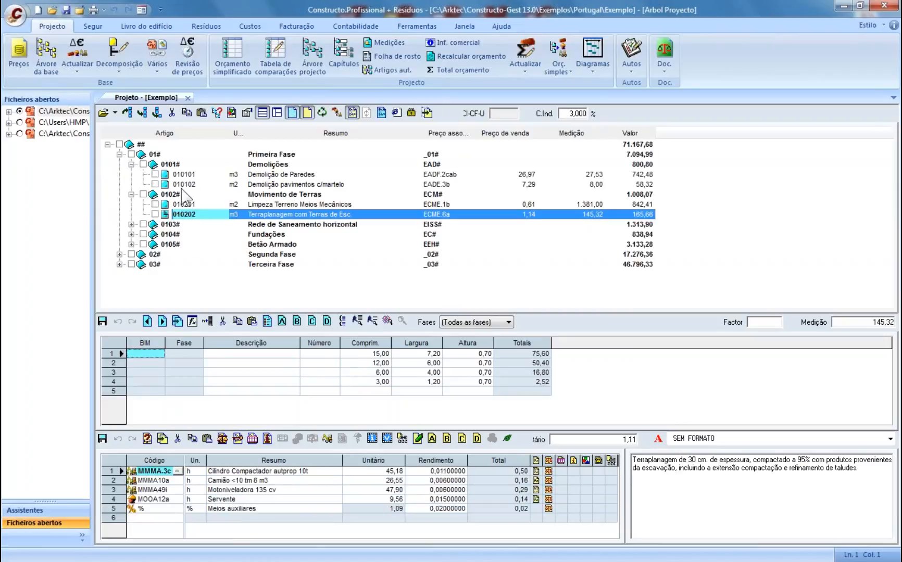
- Move Caixa visita 60x60x70 B from Rede de Saneamento horizontal into Movimento de Terras
click(131, 225)
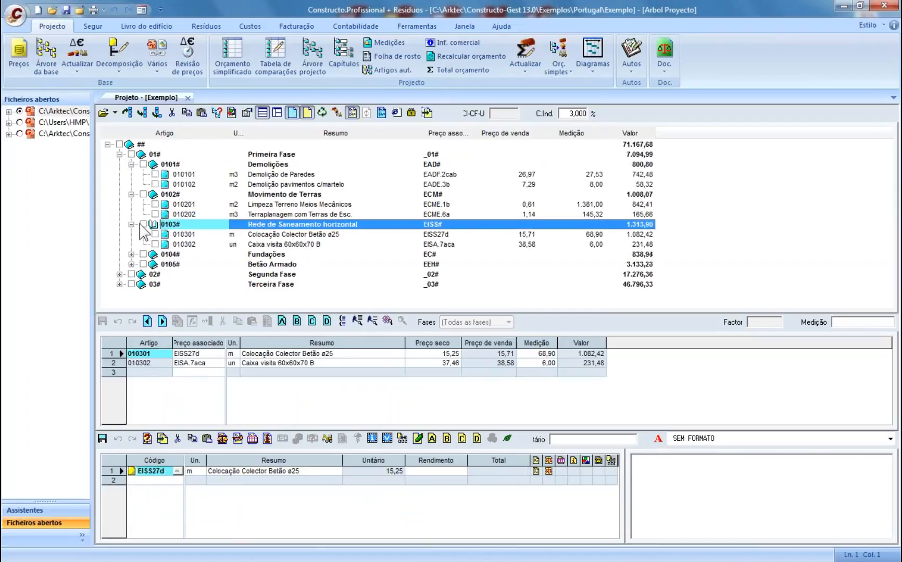
click(194, 245)
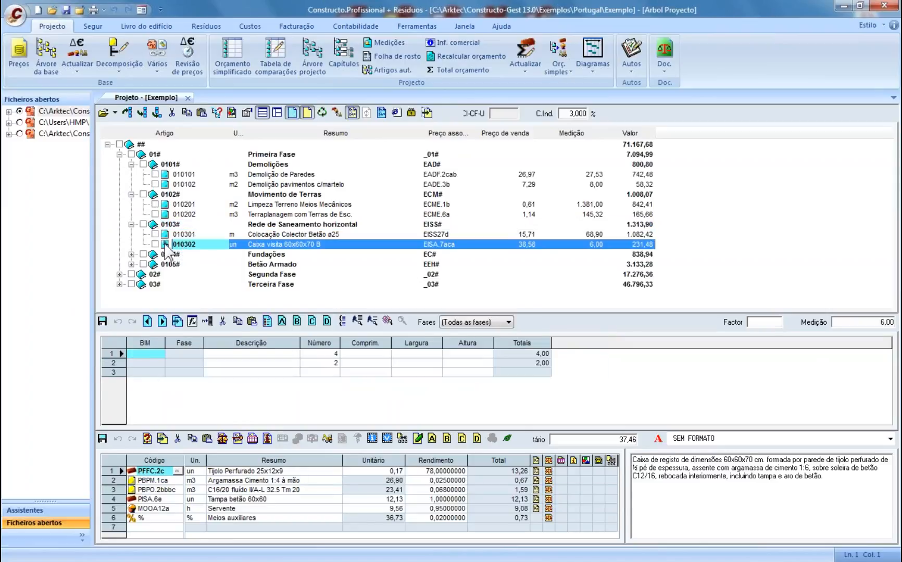
click(171, 196)
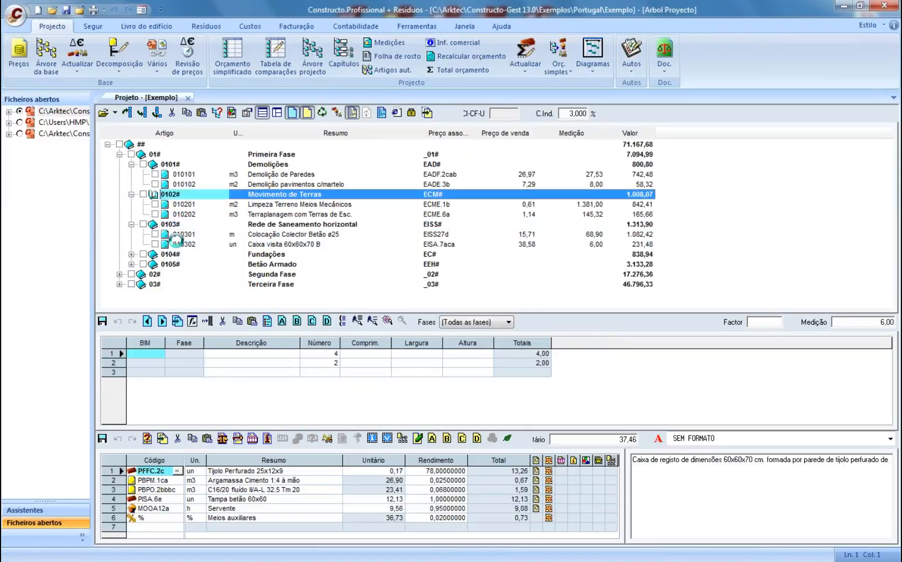
drag(175, 243, 260, 224)
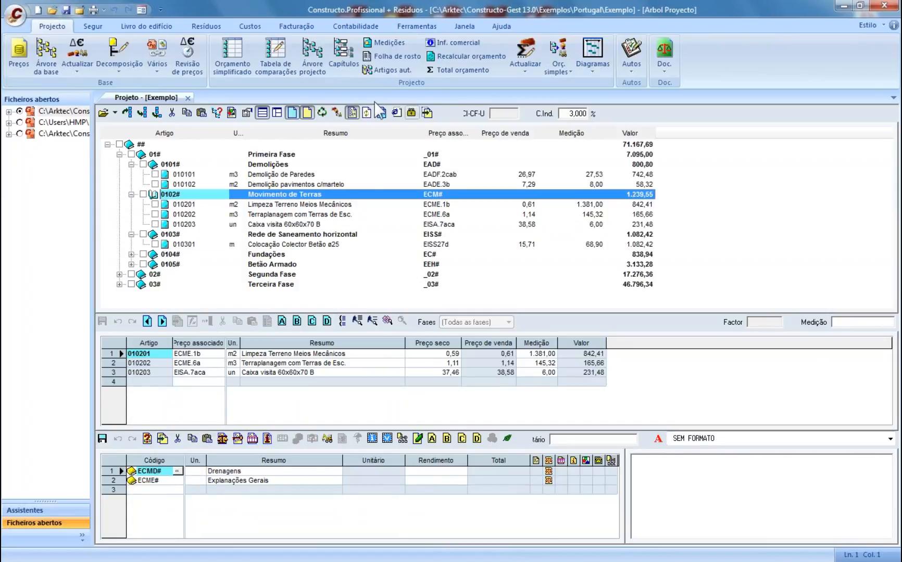
click(187, 98)
- Show the K and Preço de venda columns in the simplified budget table
click(232, 55)
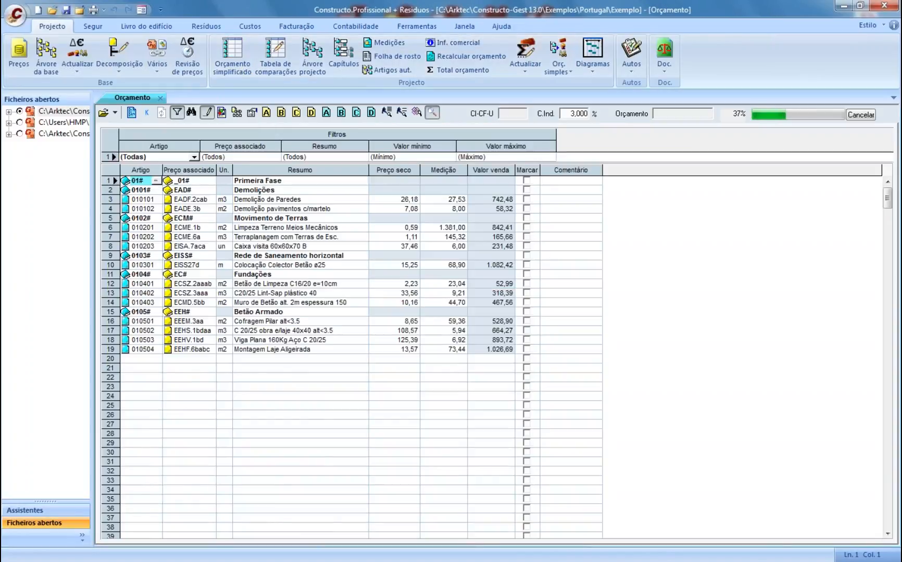
right_click(405, 176)
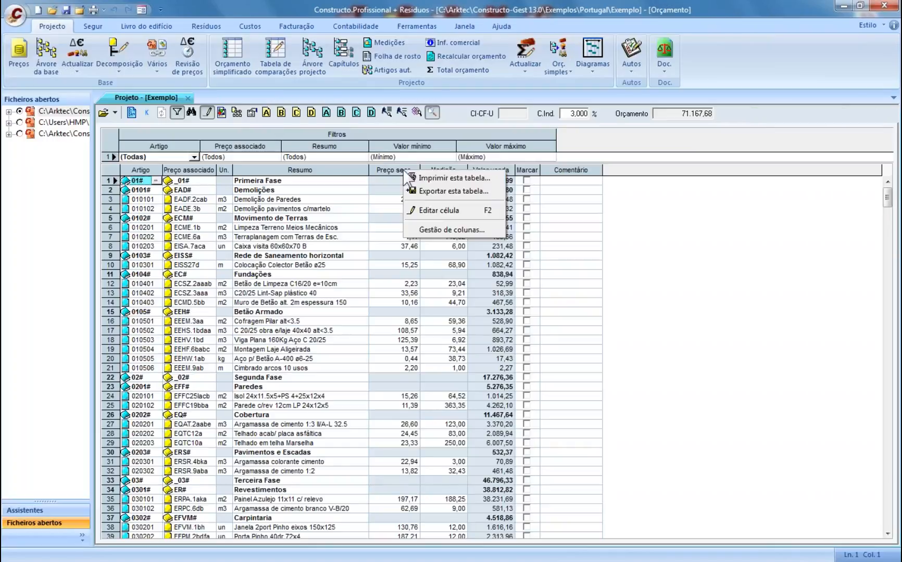
click(441, 230)
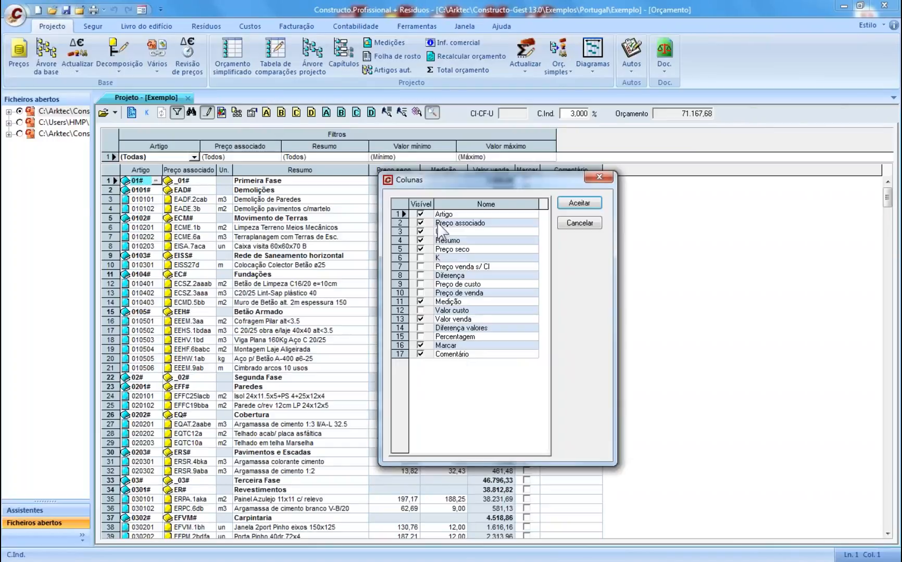
click(421, 258)
click(420, 293)
click(575, 207)
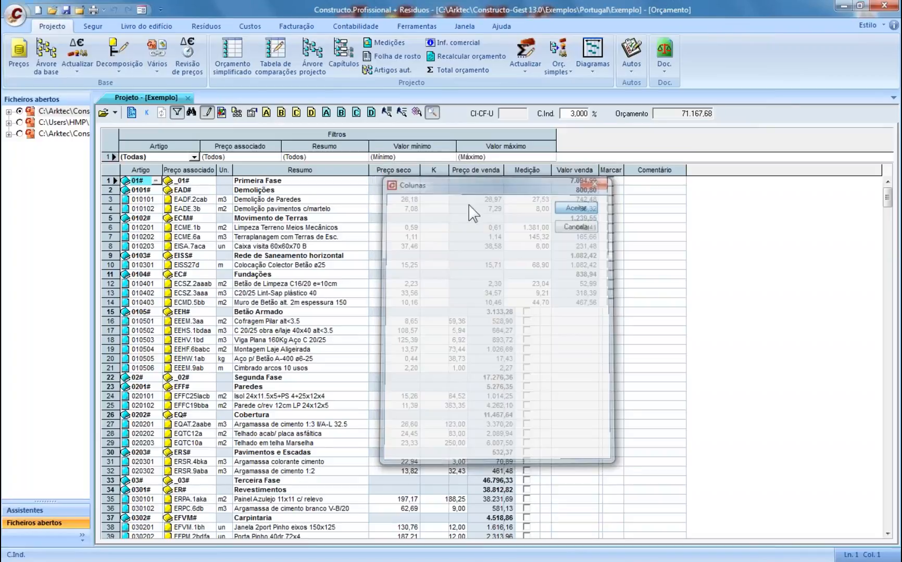
- Set K to 1,20 for Demolição de Paredes, raising its sale price to 32,36
click(427, 200)
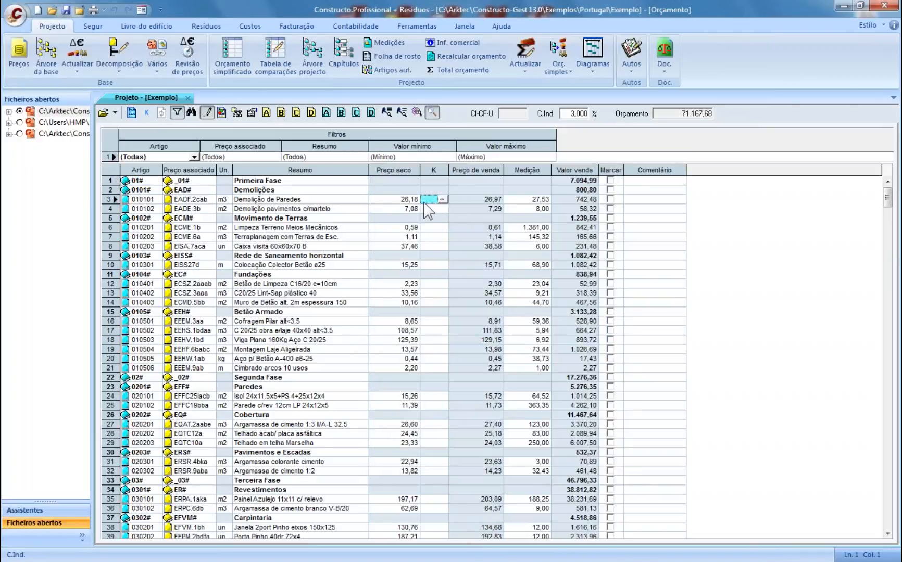
text(1)
key(Return)
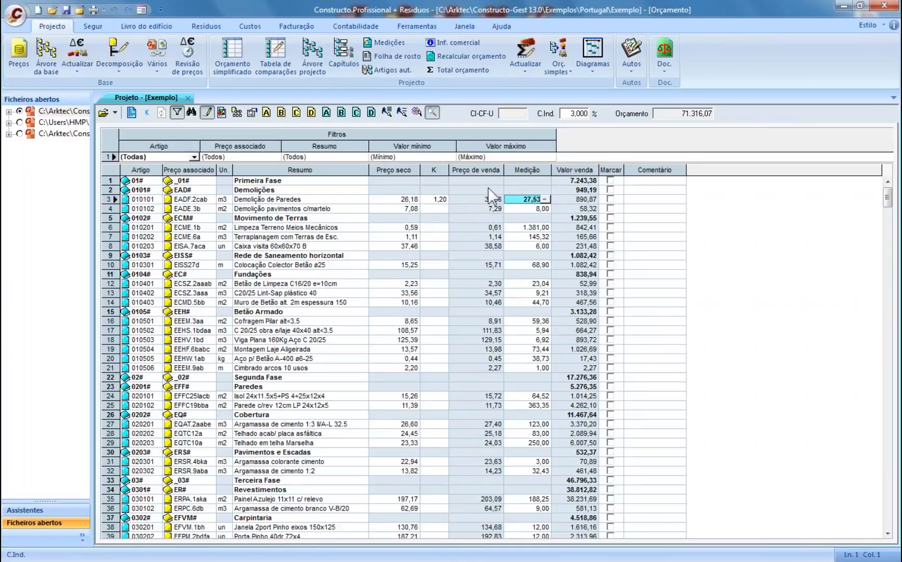
click(112, 167)
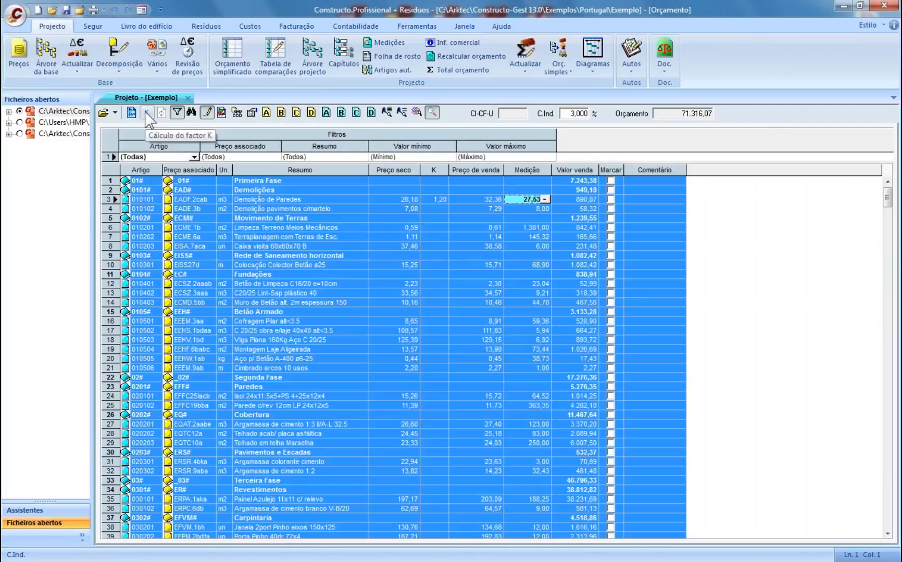
- Apply K coefficients of 1,3 labour, 1,05 equipment and 0,97 materials to the budget
click(147, 113)
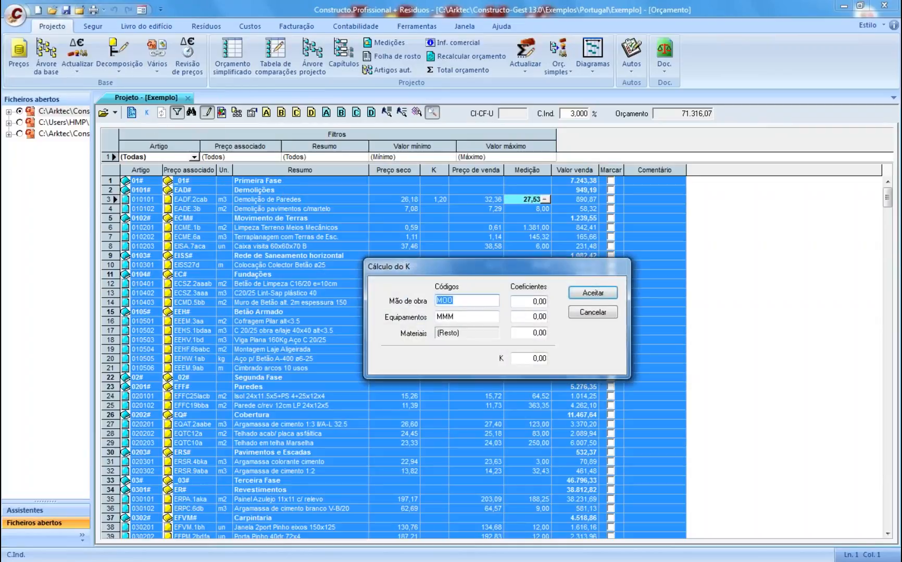
key(BackSpace)
key(BackSpace)
key(BackSpace)
key(BackSpace)
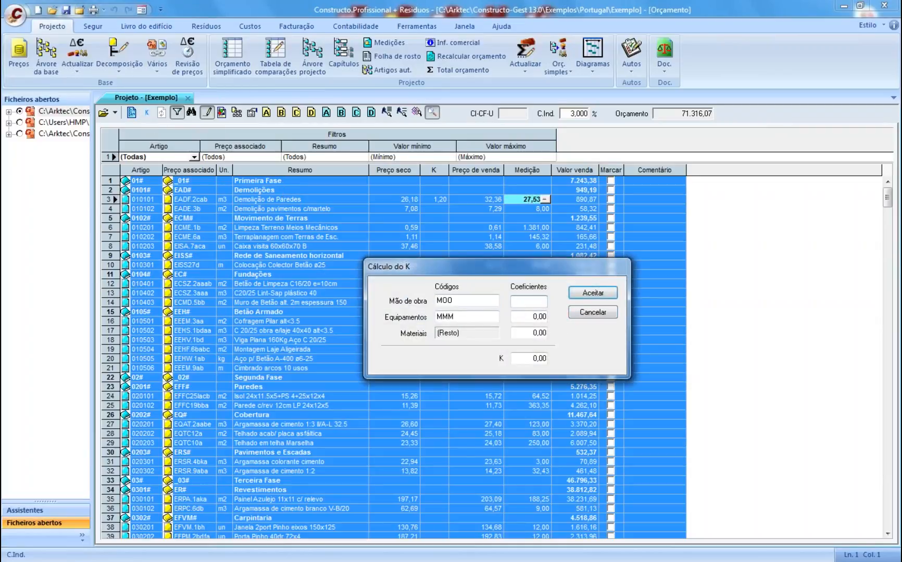
text(1,3)
key(Tab)
text(1,)
key(Tab)
text(0,97)
click(592, 298)
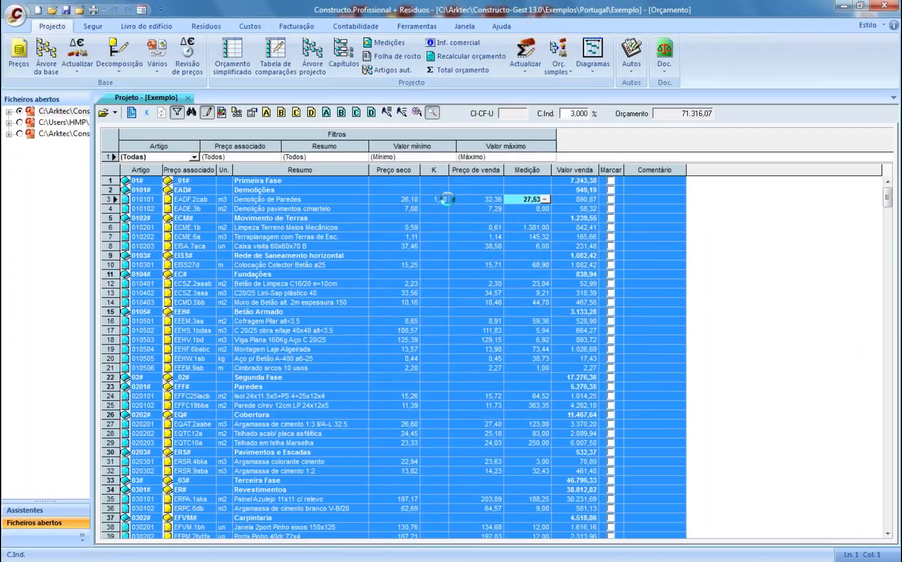
- Set pavement demolition's K to 1,30, check the 72.912,92 total, and close the budget window
click(474, 293)
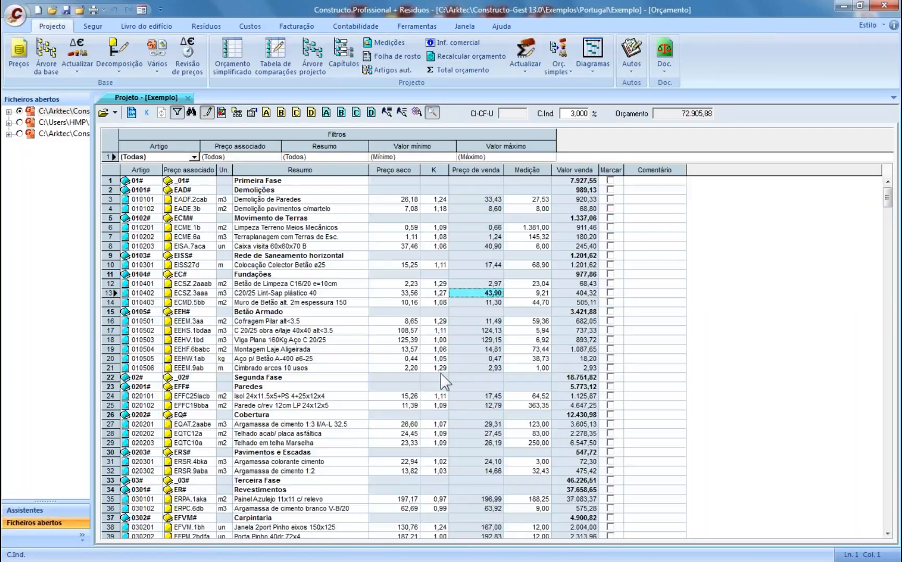
click(432, 209)
text(1)
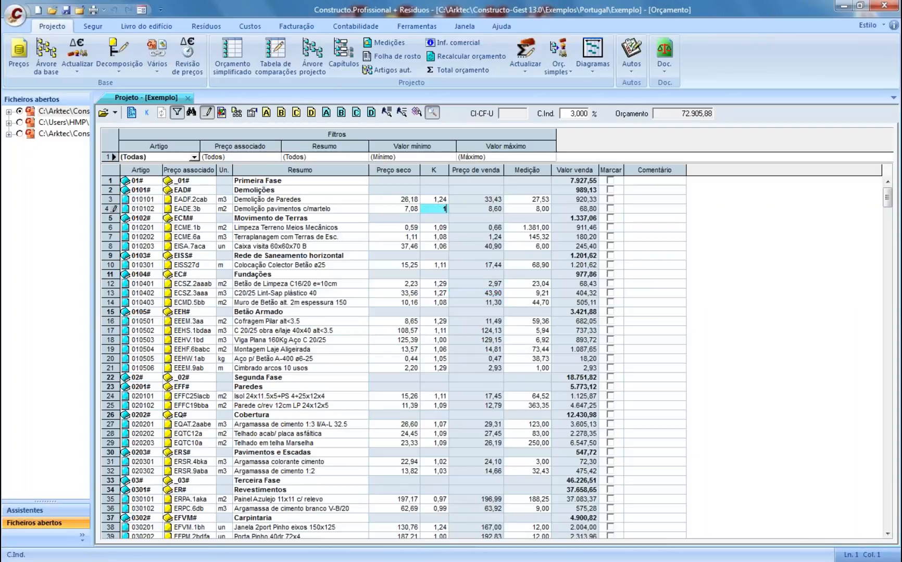
text(,3)
key(Return)
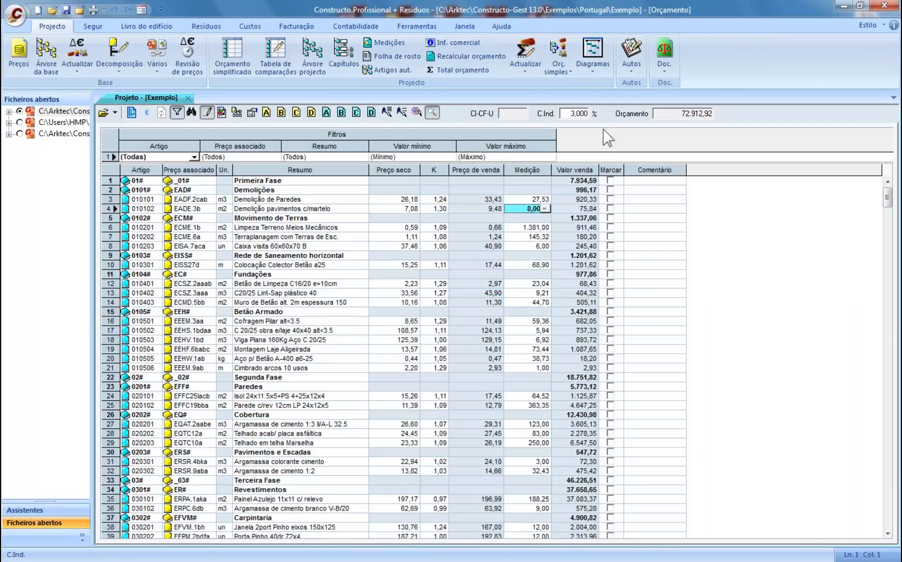
click(662, 116)
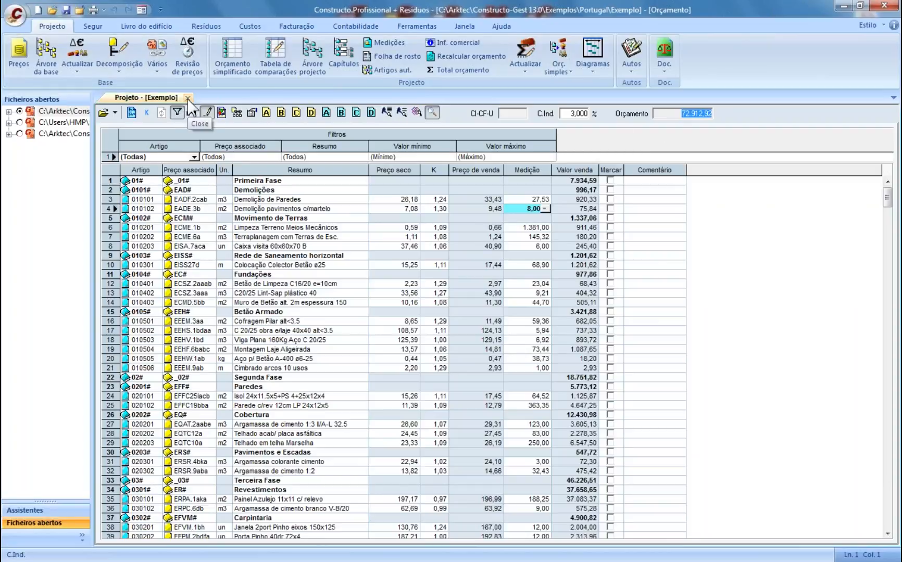
click(187, 98)
- Start Ajustamento por artigos com composição and try trial target budgets, checking the resulting coefficient
click(523, 67)
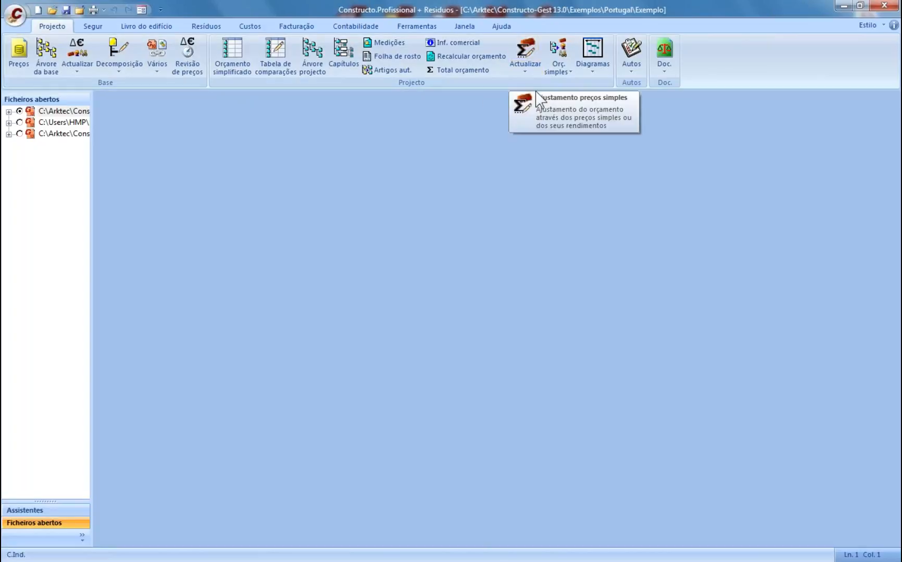
click(532, 74)
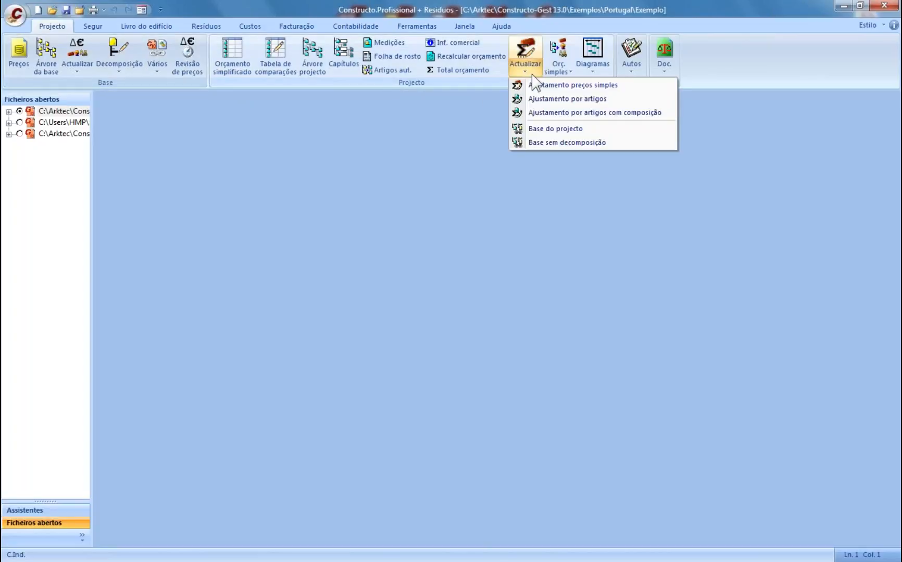
click(549, 113)
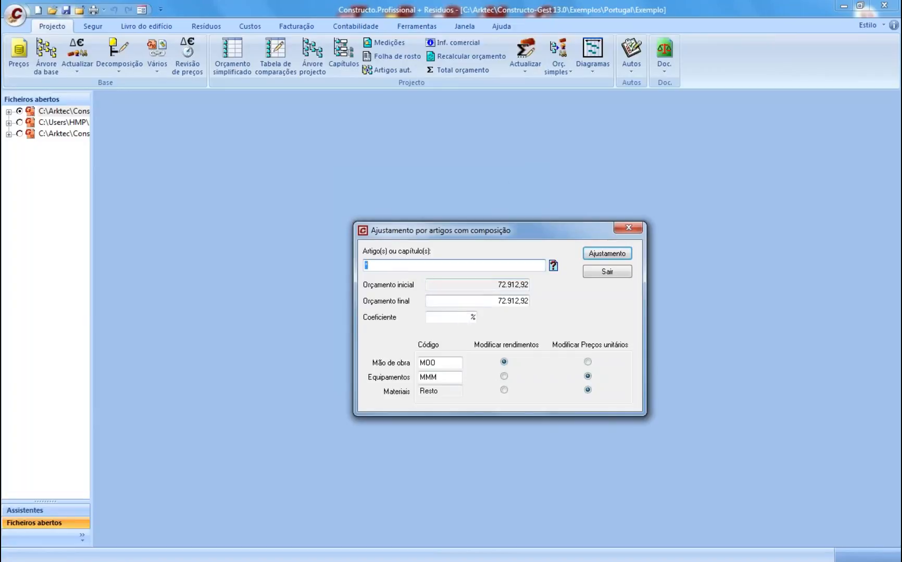
key(Tab)
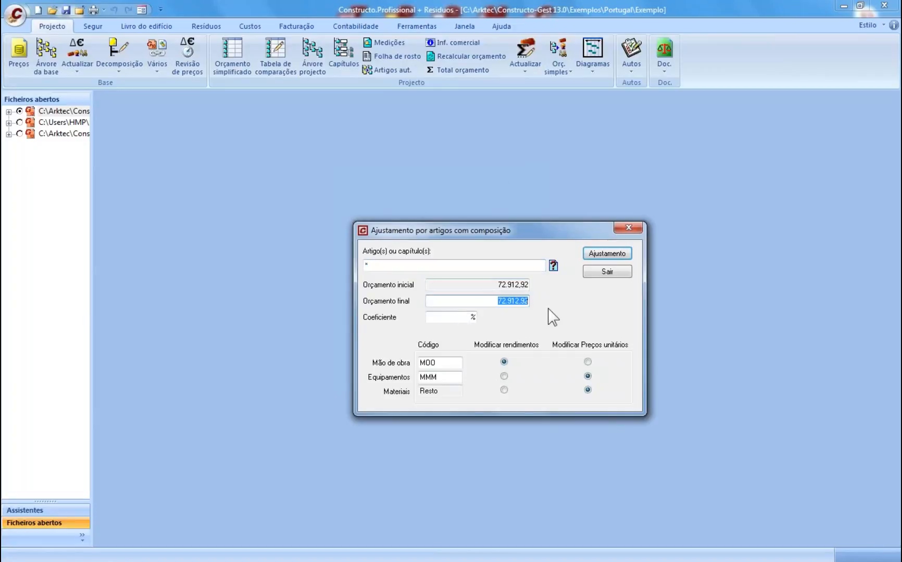
text(1)
text(10000)
click(459, 321)
click(515, 301)
key(BackSpace)
key(BackSpace)
text(9)
click(458, 319)
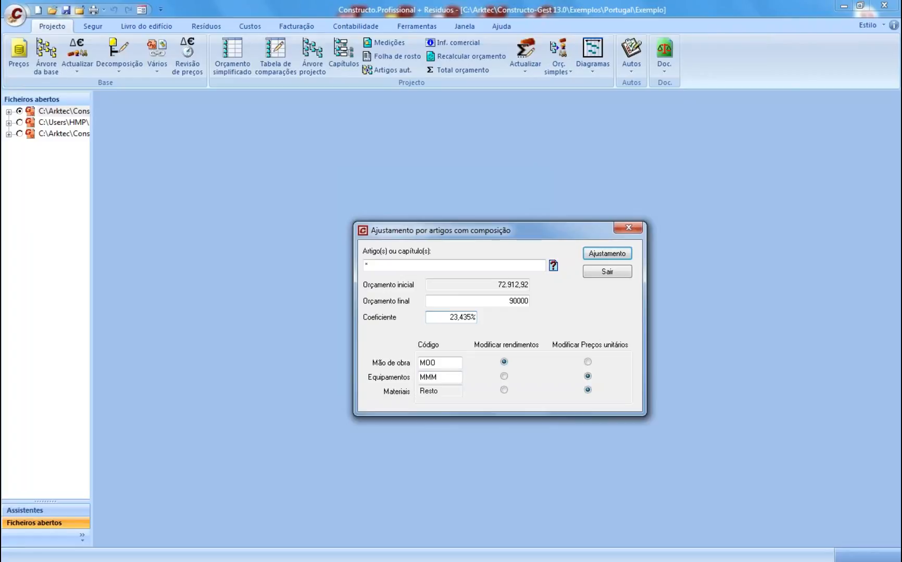
- Select articles 010201–010203, 010401, 010503 and 010505 for the adjustment
click(554, 266)
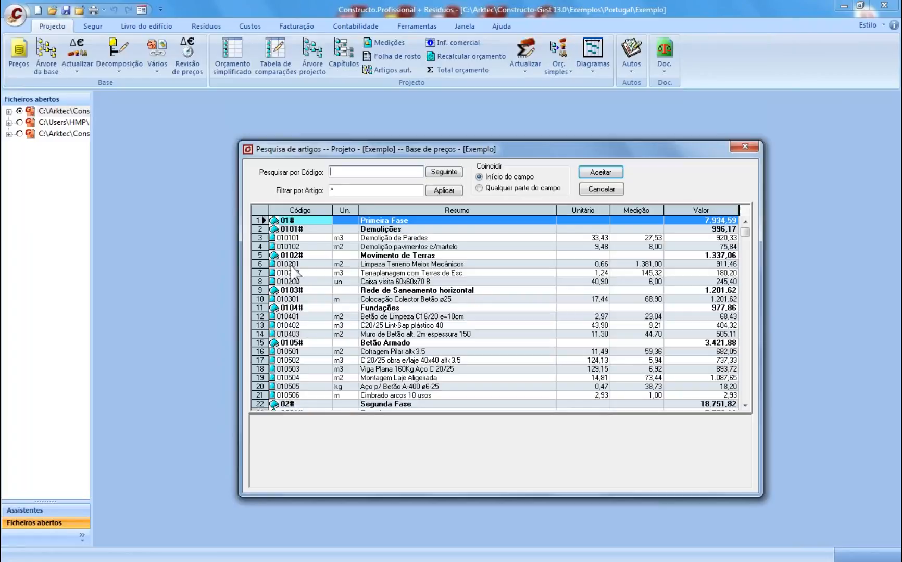
drag(294, 265, 296, 283)
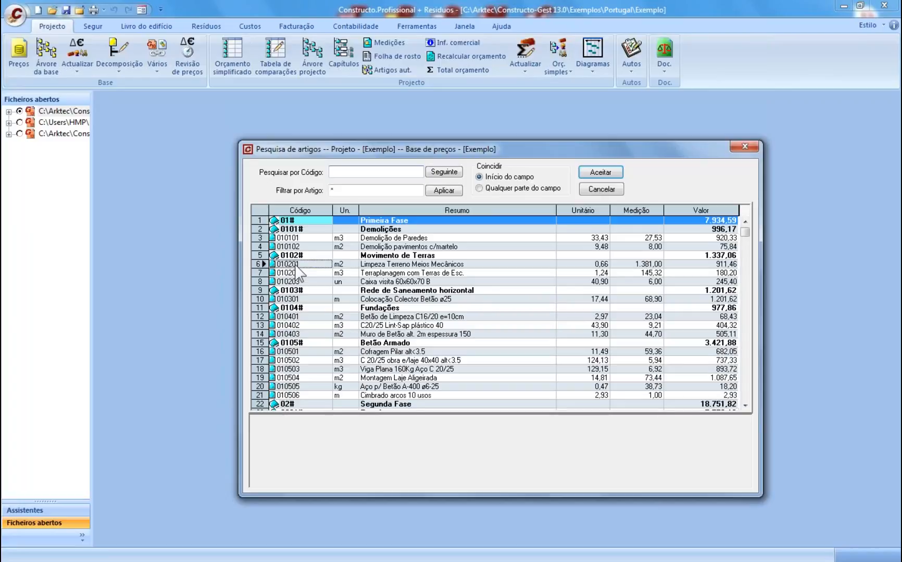
ctrl+click(298, 316)
ctrl+click(320, 369)
ctrl+click(313, 385)
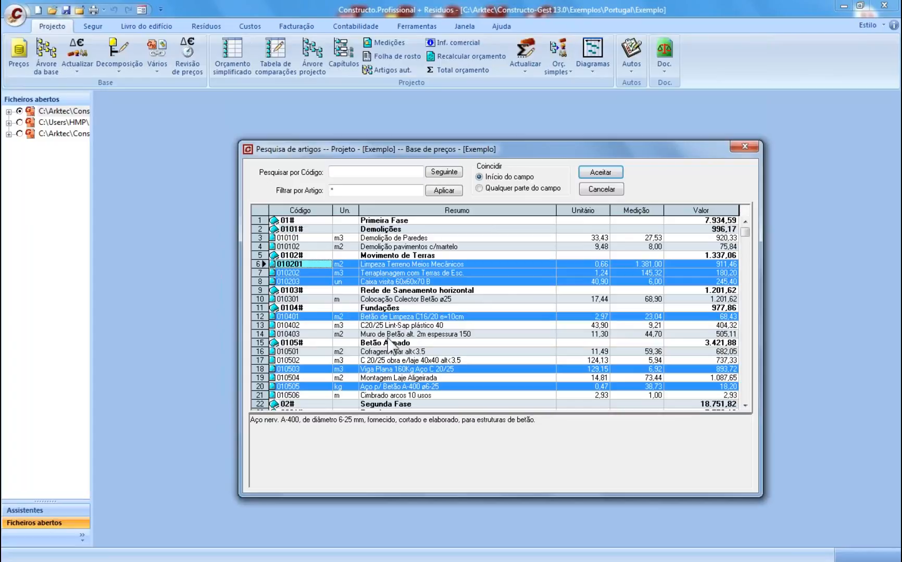
click(599, 173)
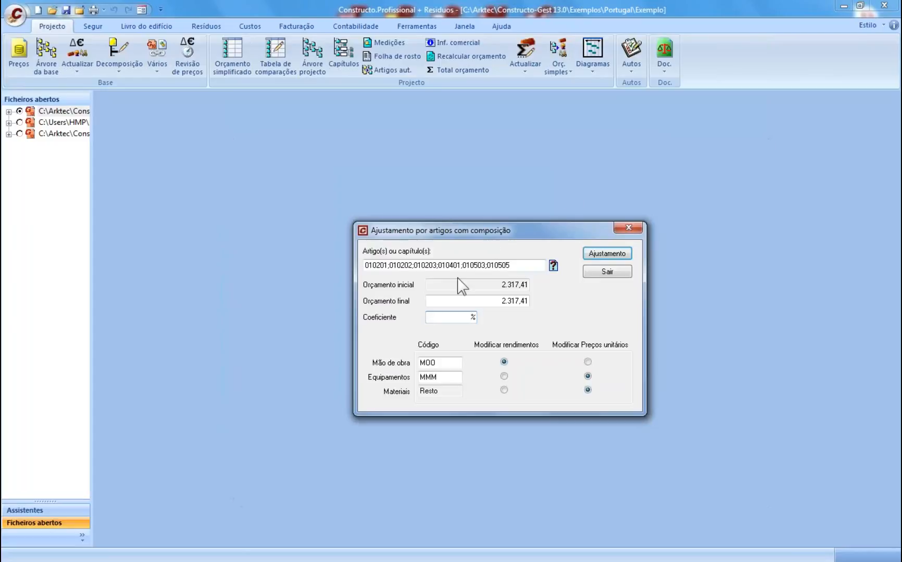
- Set the final budget to 6000, run the adjustment, and close the dialog
drag(501, 301, 562, 308)
text(6000)
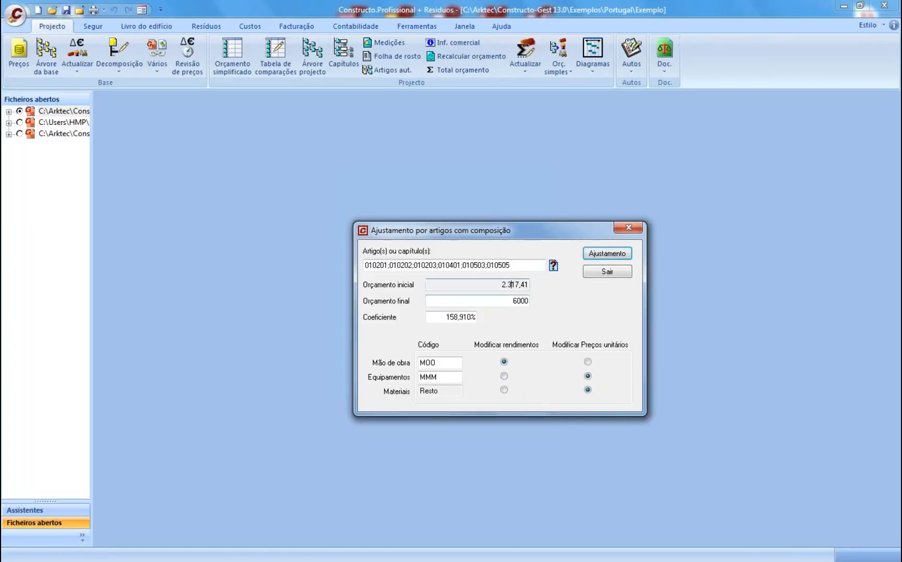
click(605, 254)
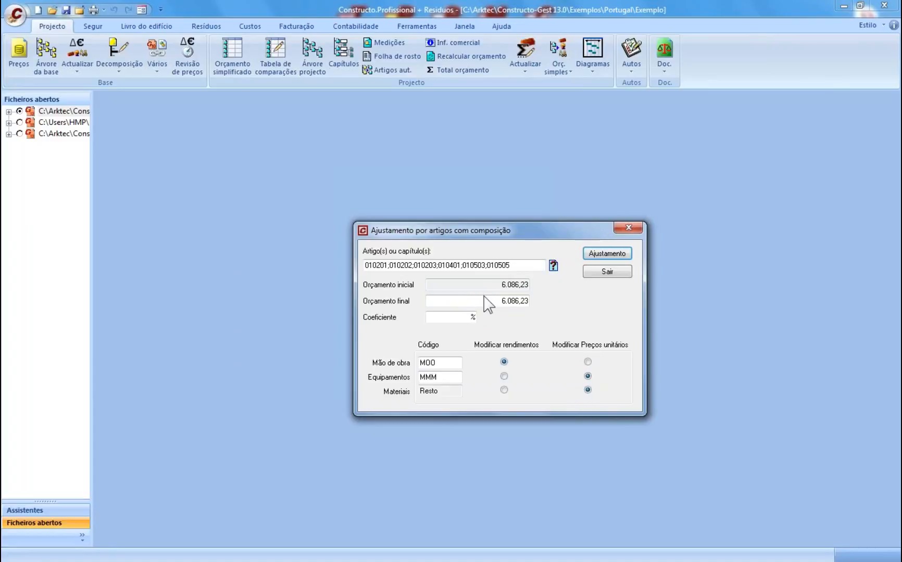
click(613, 276)
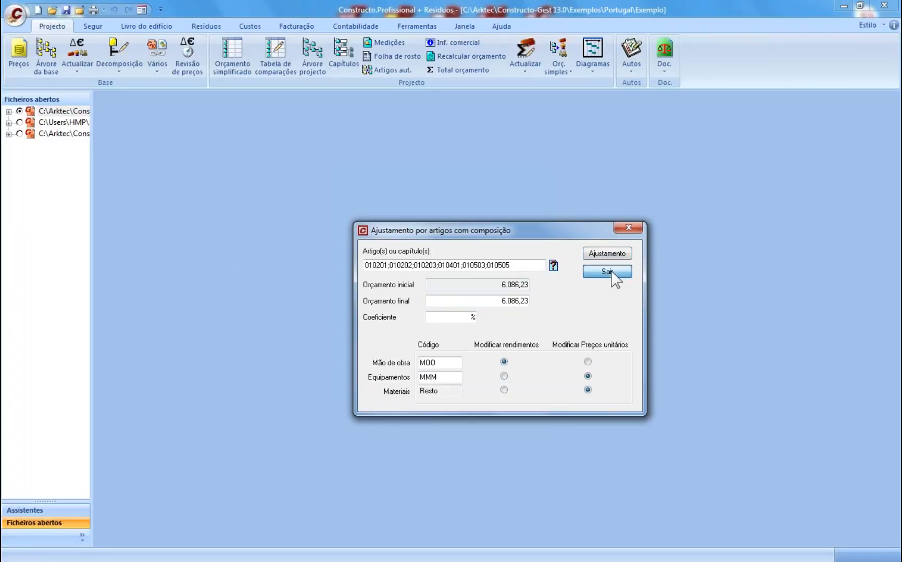
click(611, 272)
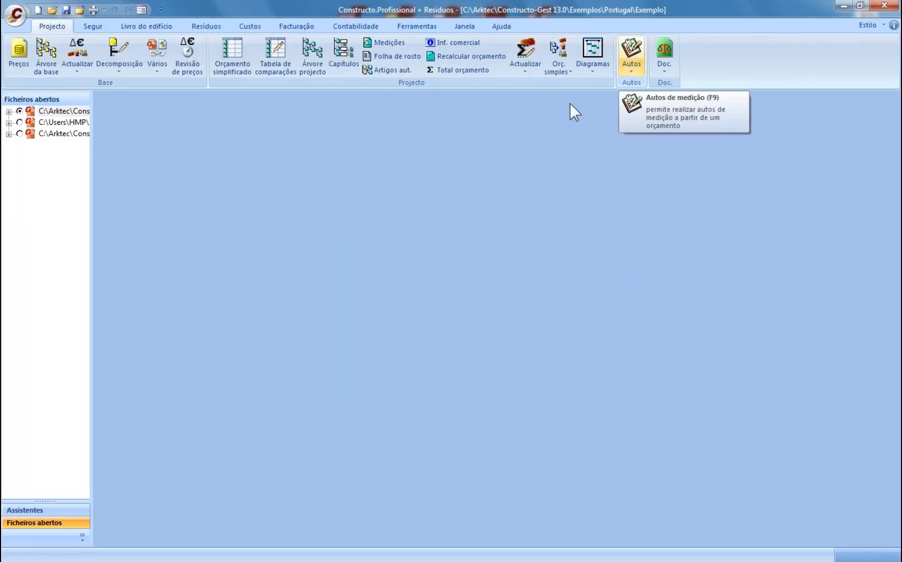
- Choose Autos de medição from the Autos menu to show the Exemplo Auto medição table
click(626, 68)
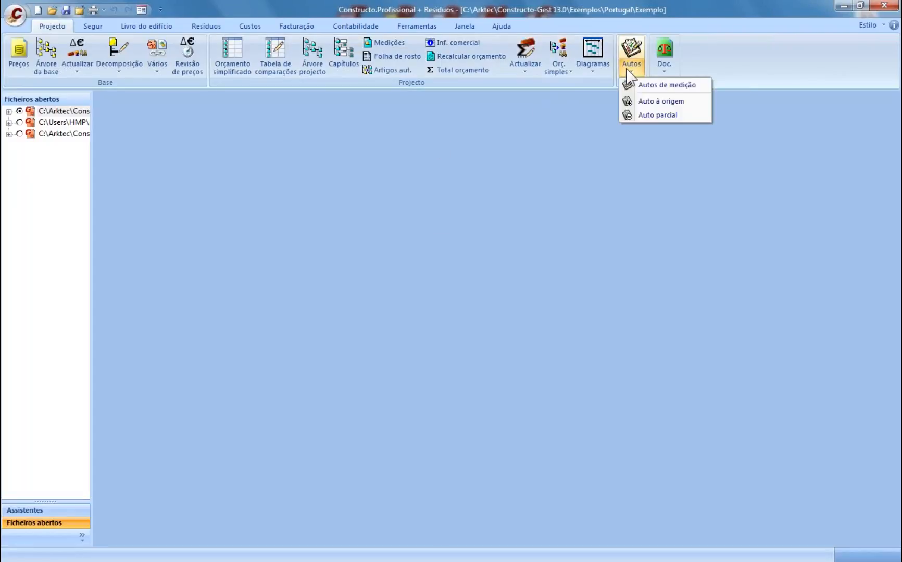
click(543, 84)
click(599, 73)
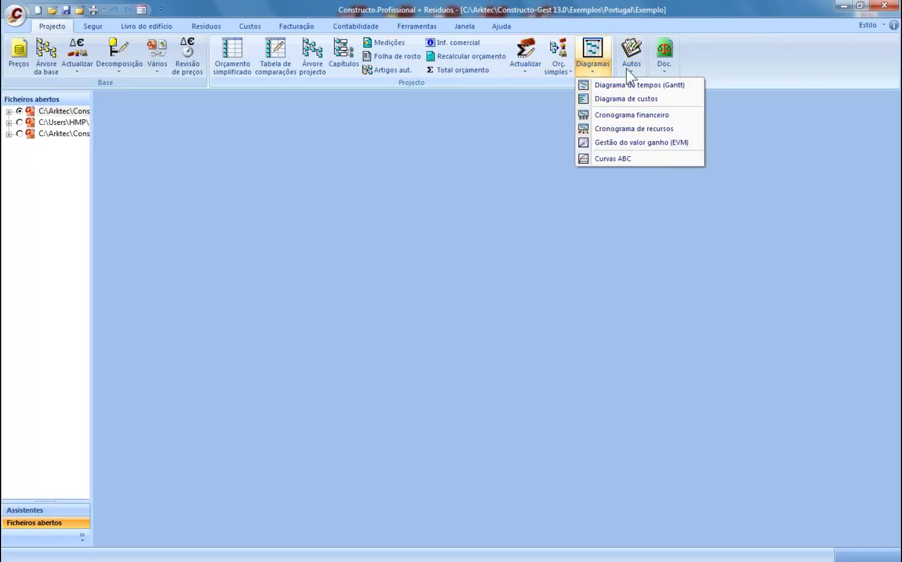
click(629, 73)
click(630, 65)
click(648, 86)
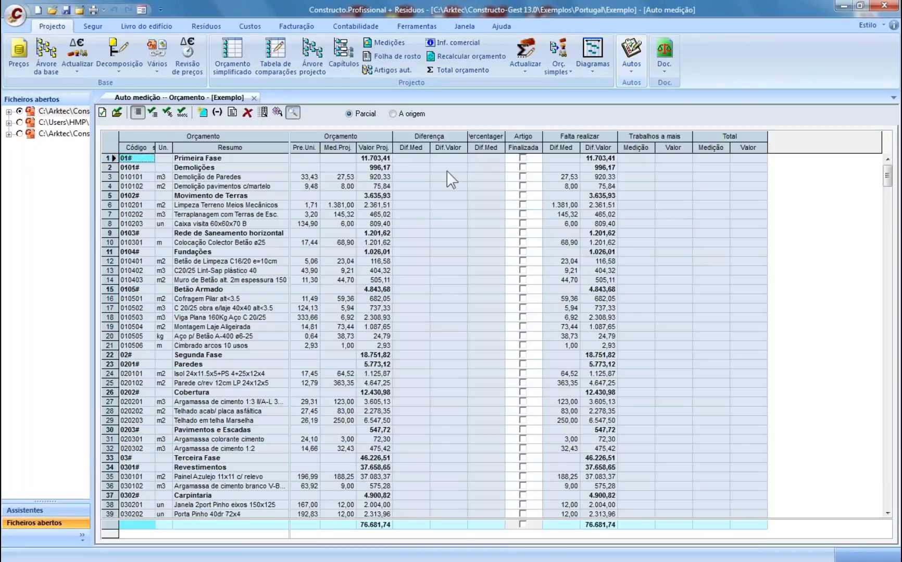
- Create a new measurement certificate file named Auto001
click(103, 112)
triple_click(524, 406)
text(Auto1)
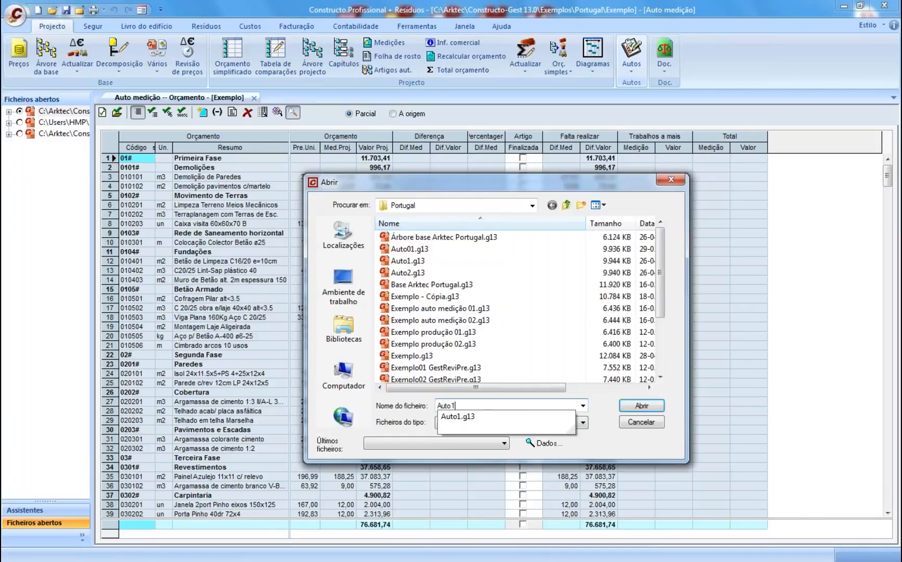
key(BackSpace)
text(001)
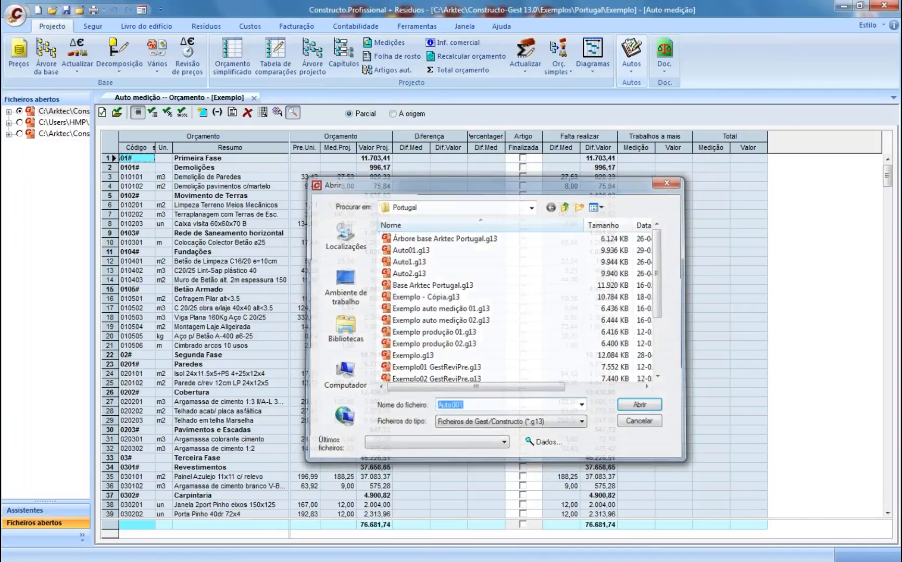
key(Return)
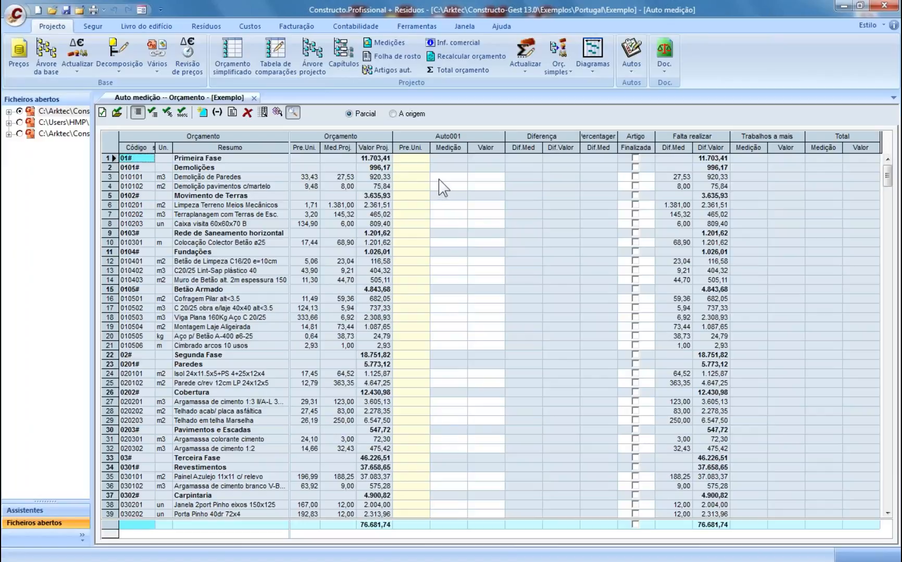
- Enter 12 in row 3's Auto001 measurement cell and close the measurement details
click(337, 177)
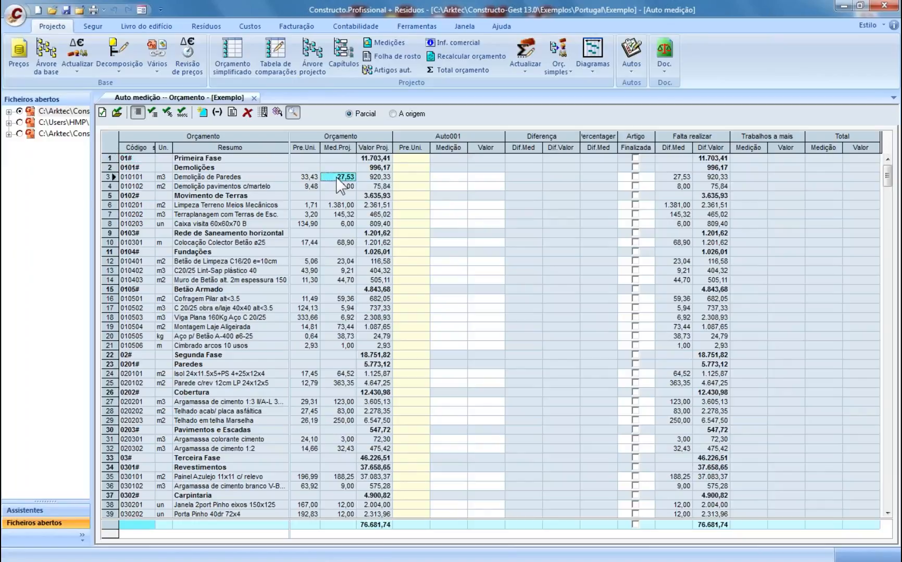
click(447, 177)
text(12)
key(Return)
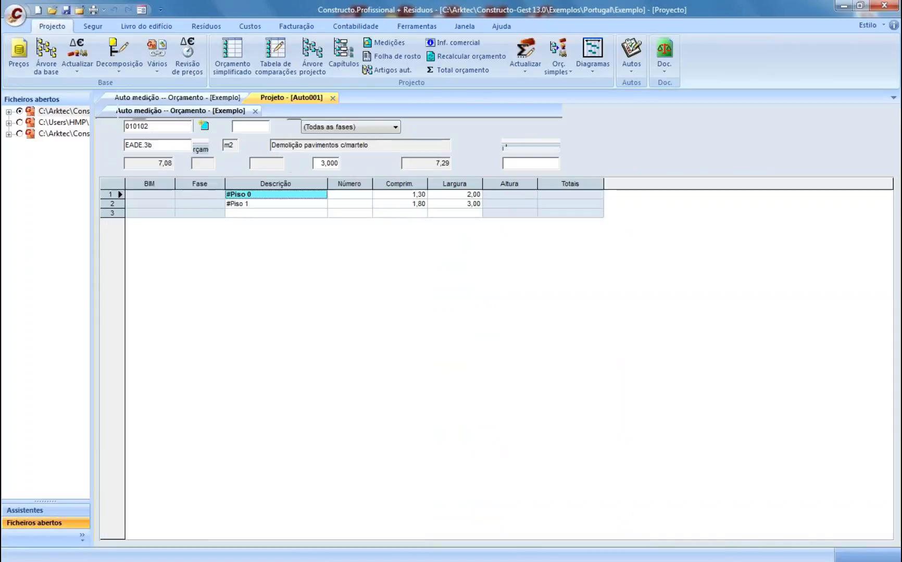
click(332, 98)
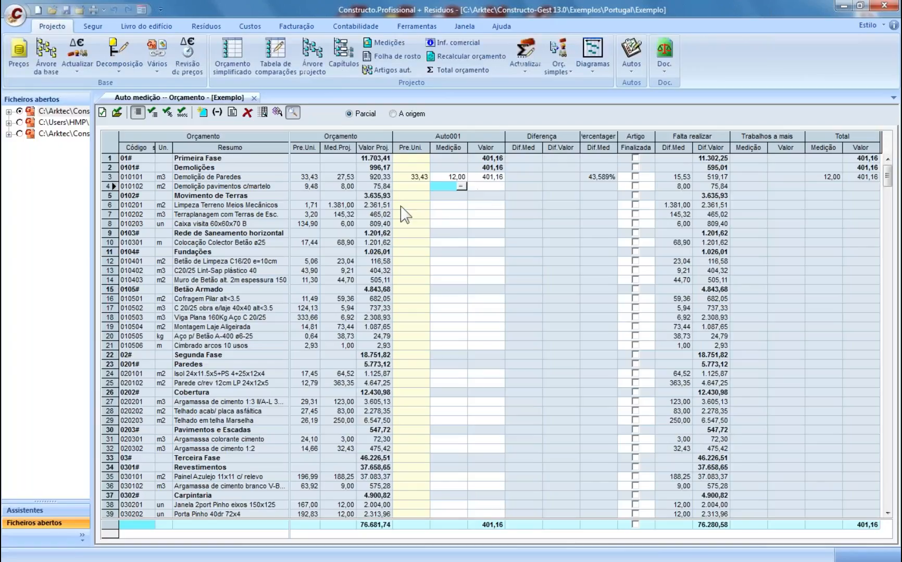
- Record 12 as pavement demolition's Auto001 measurement
click(214, 187)
click(338, 188)
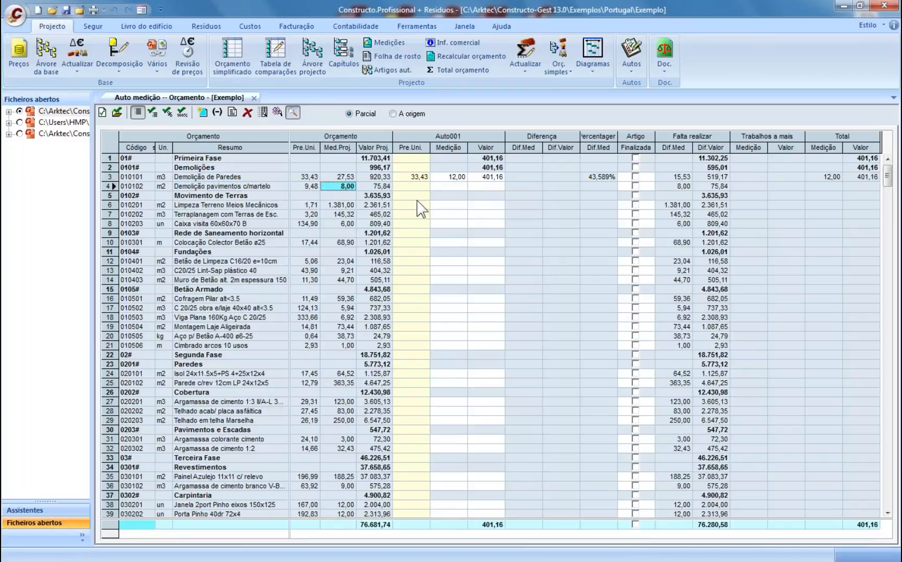
click(448, 187)
text(12)
key(Return)
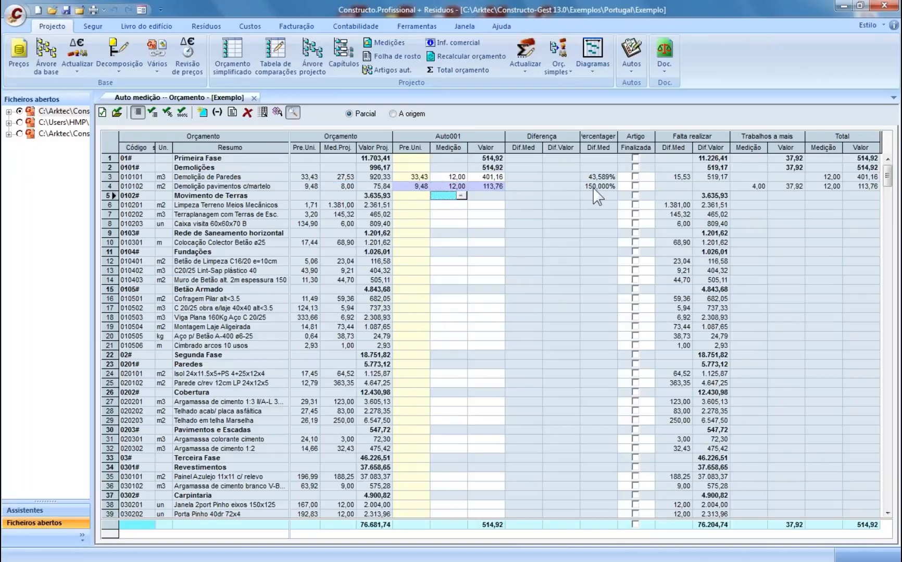
click(747, 189)
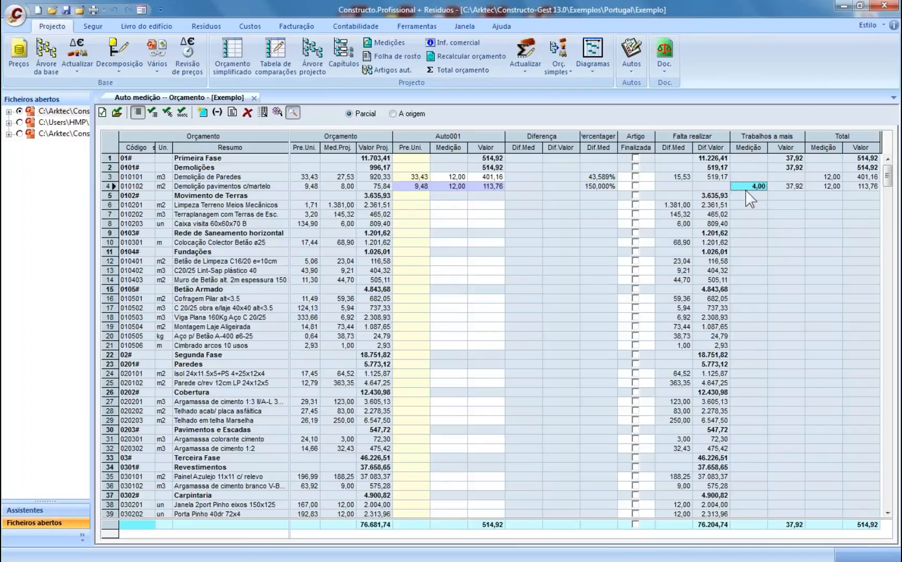
- Record 1.100 for mechanical land clearing and mark it Finalizada
click(445, 206)
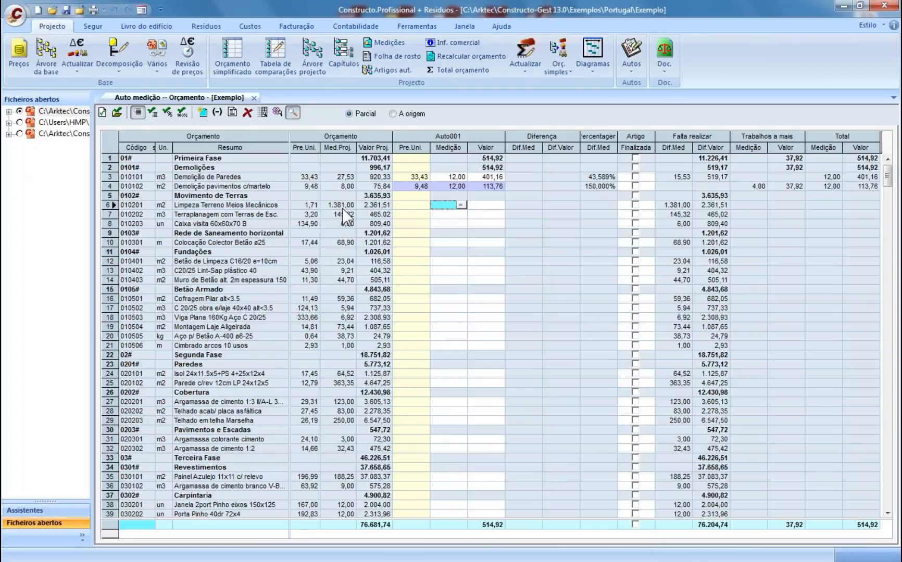
text(1100)
key(Return)
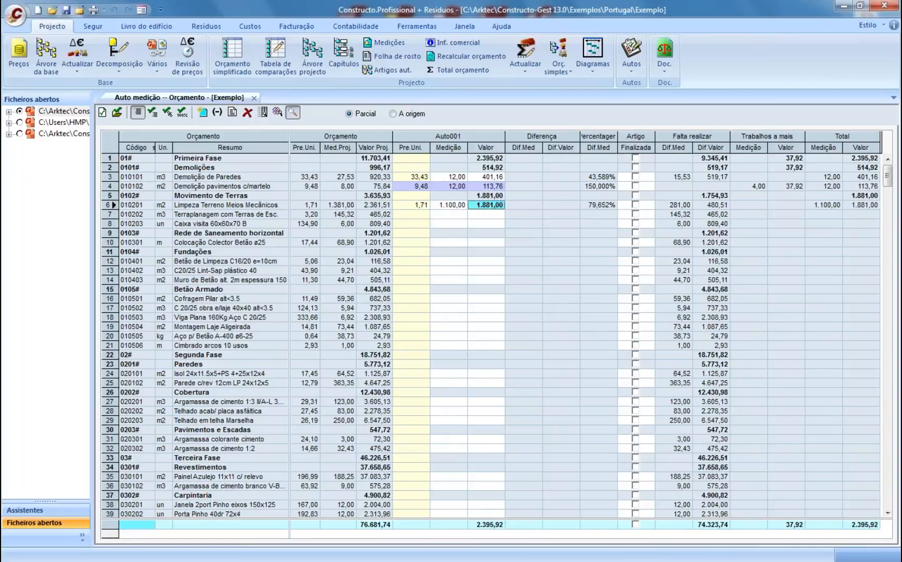
click(634, 204)
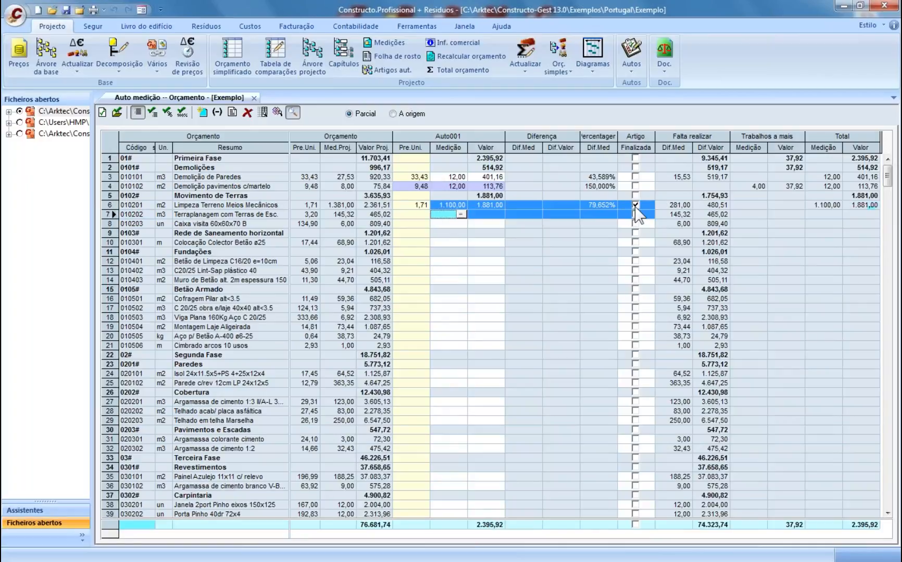
click(661, 206)
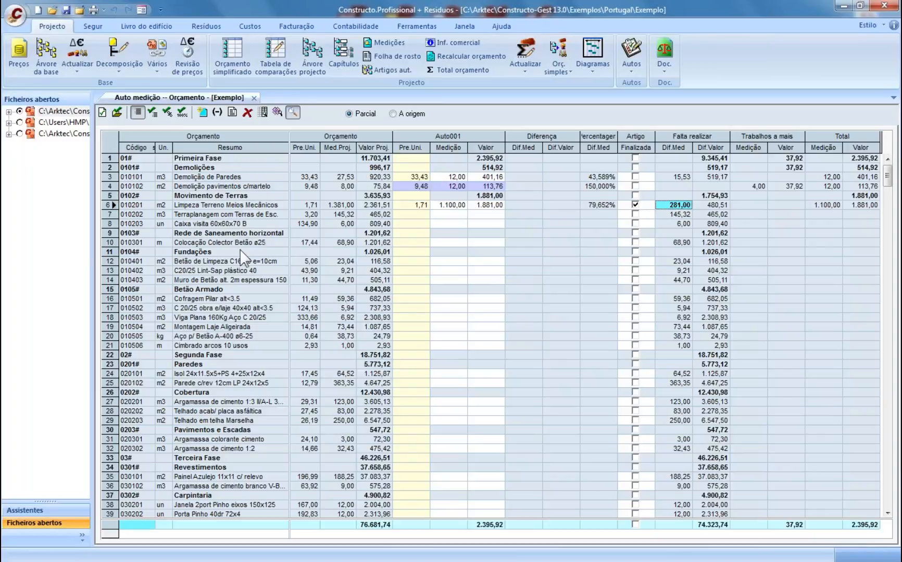
click(236, 232)
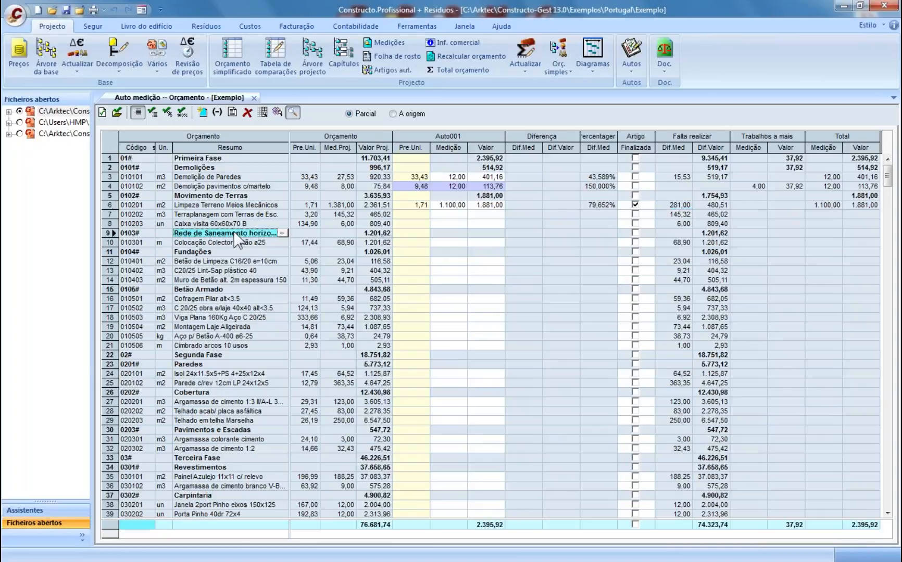
click(444, 242)
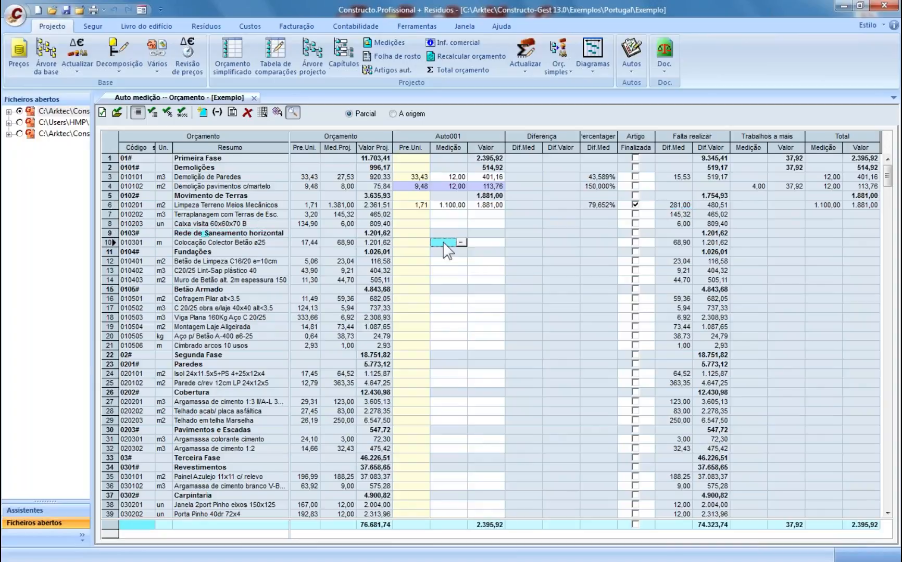
- Add unforeseen article 010204 using price base item EFAD.5abab insulated glass
click(204, 111)
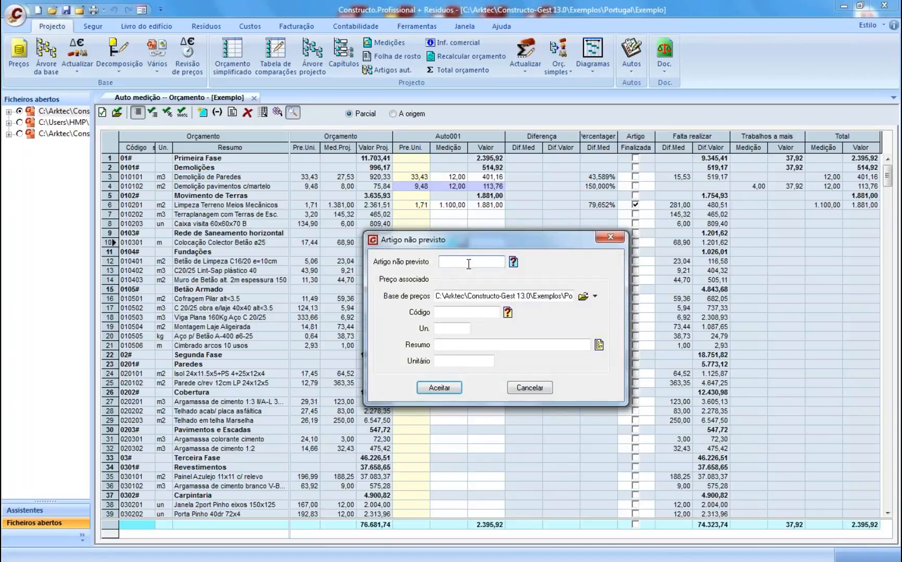
text(010204)
click(506, 314)
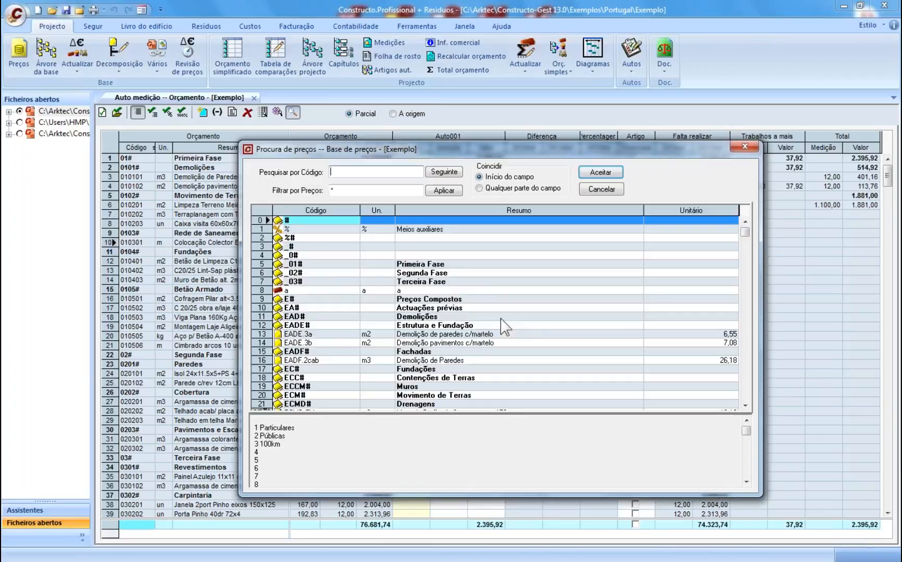
scroll(748, 376, down, 5)
scroll(749, 376, down, 7)
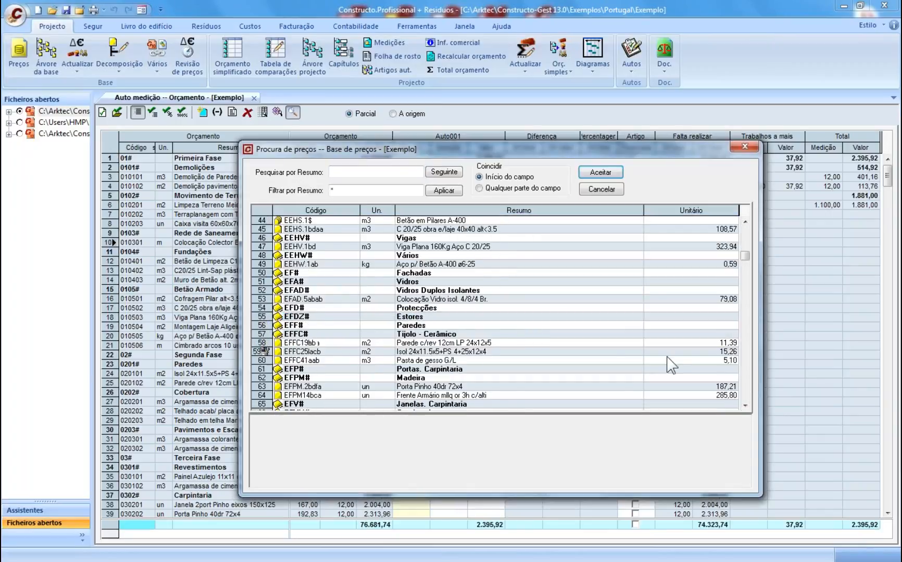
click(448, 300)
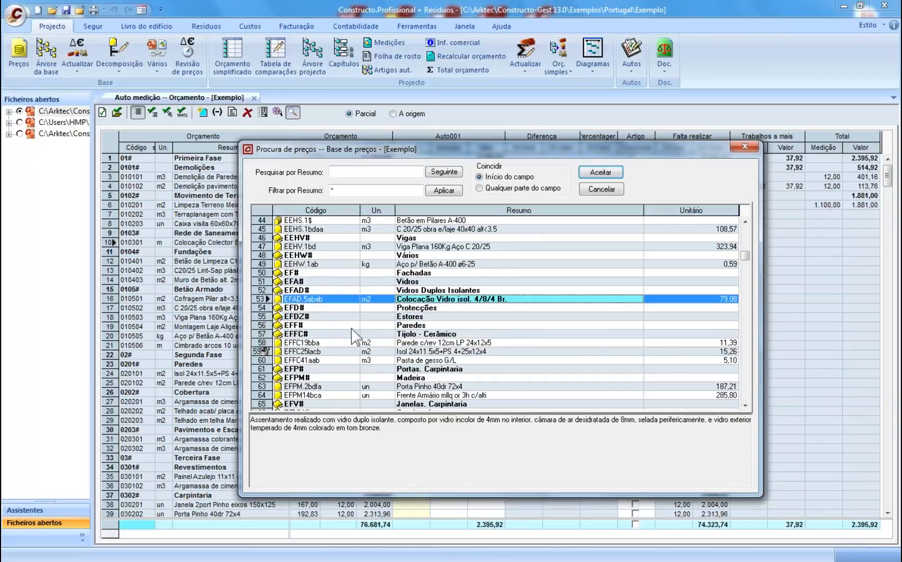
click(604, 175)
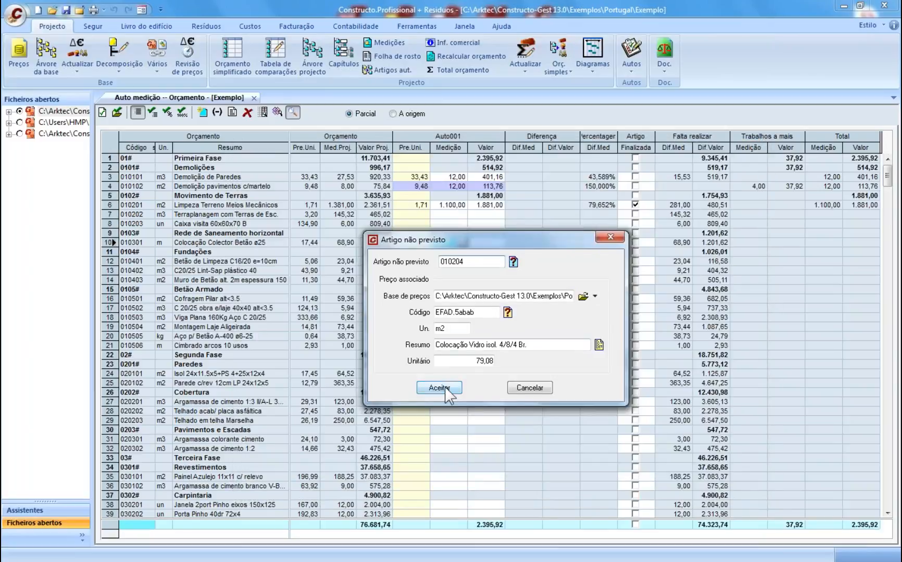
click(445, 388)
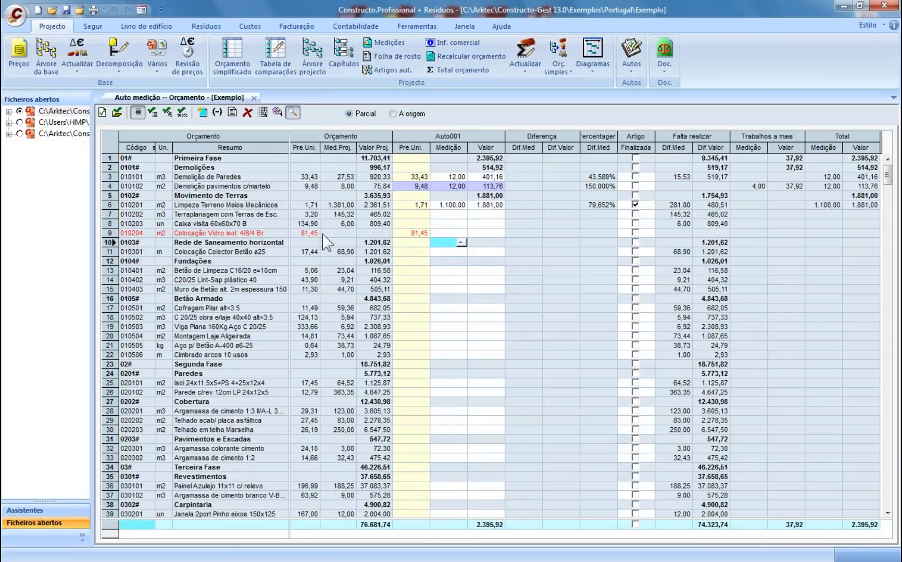
- Enter 7 as the glass article's Auto001 measurement
click(440, 233)
text(7)
key(Return)
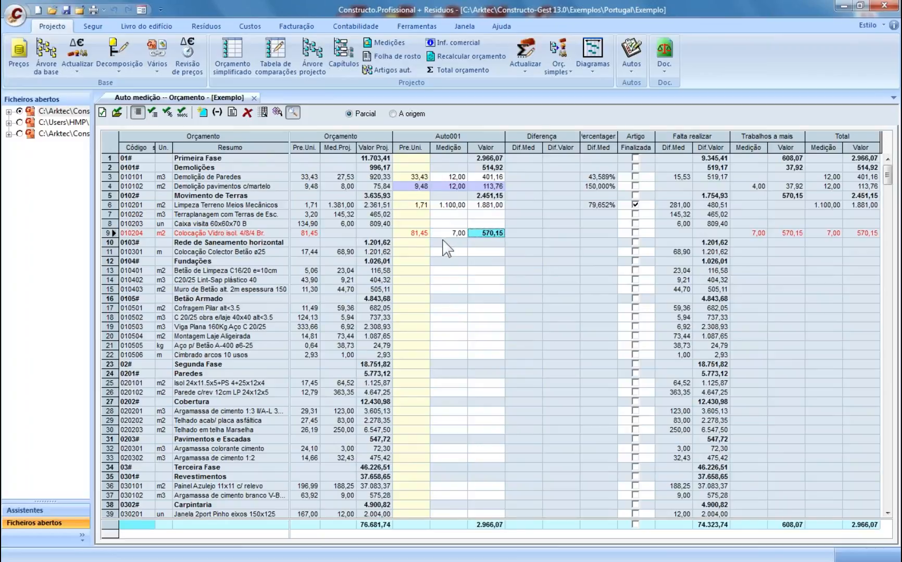
click(486, 252)
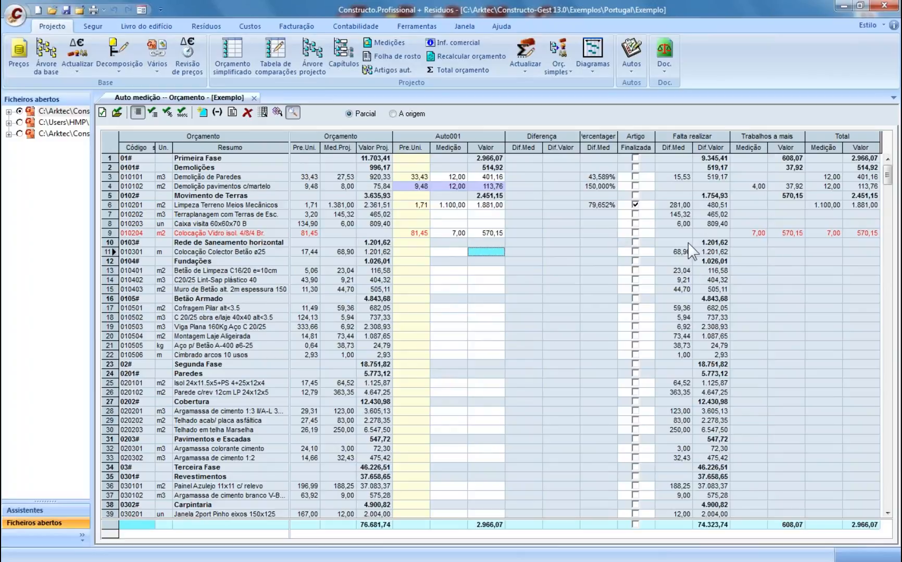
click(93, 9)
click(423, 170)
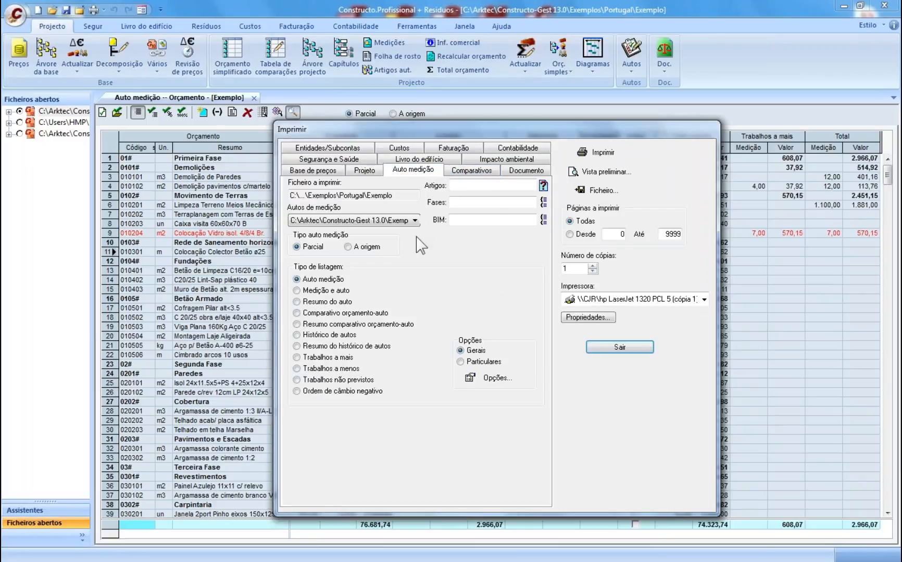
click(314, 303)
click(313, 336)
click(322, 358)
click(322, 368)
click(326, 382)
click(620, 347)
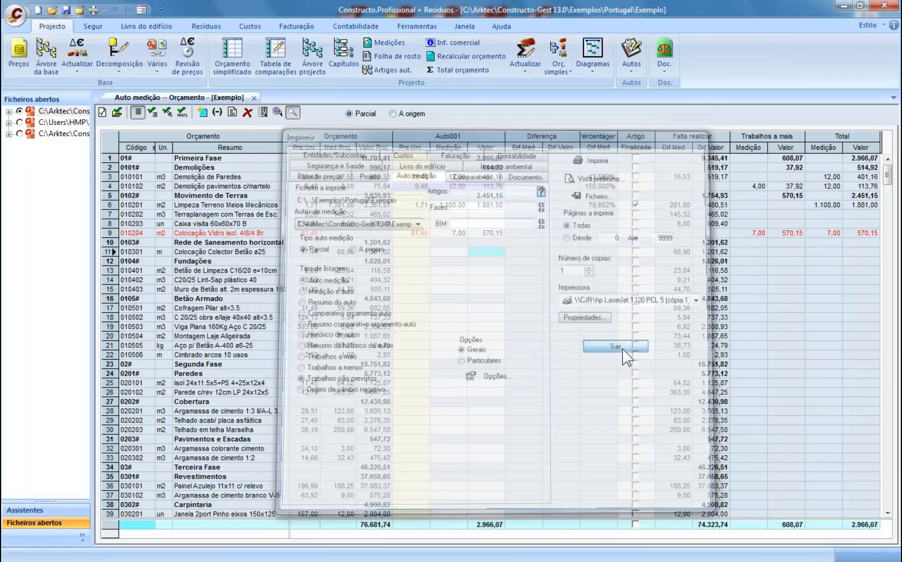
- Close the Auto medição view and bring up the Autos measurement certificate options
click(254, 98)
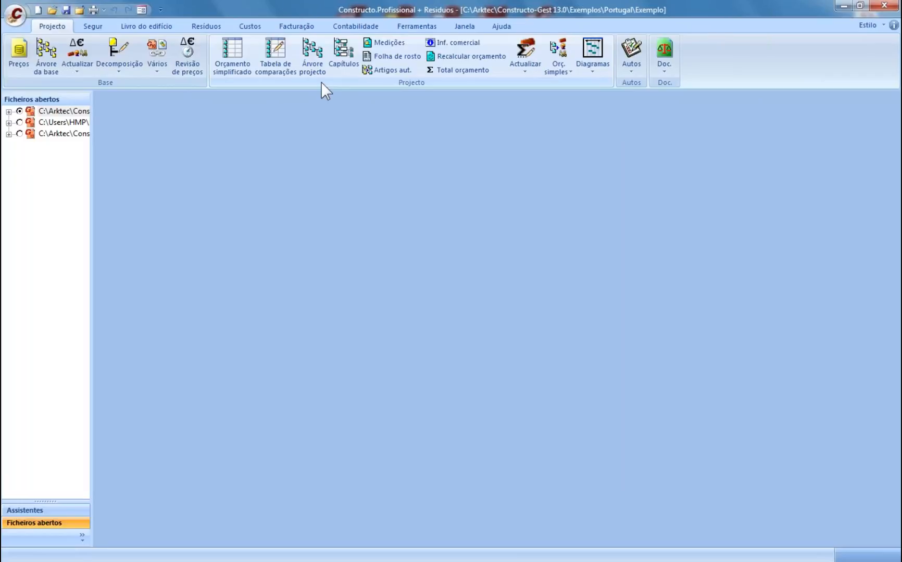
click(593, 73)
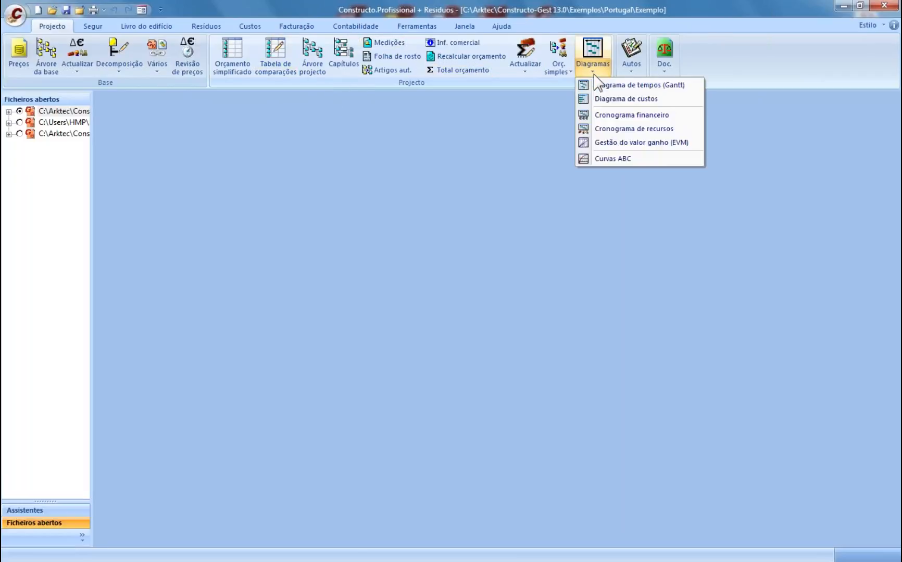
click(631, 71)
click(631, 74)
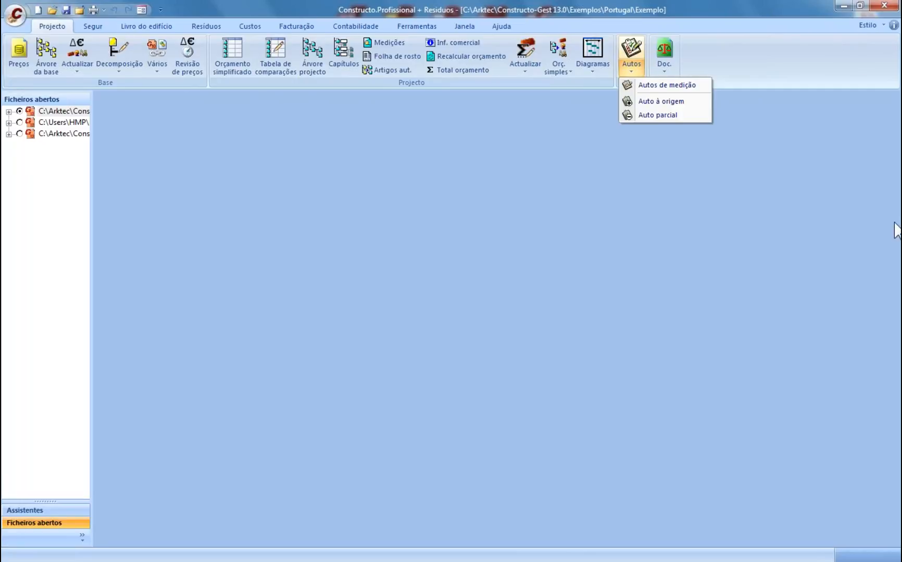
- Dismiss the measurement options and browse the Custos, Segur, Livro do edifício and Resíduos tabs
click(895, 224)
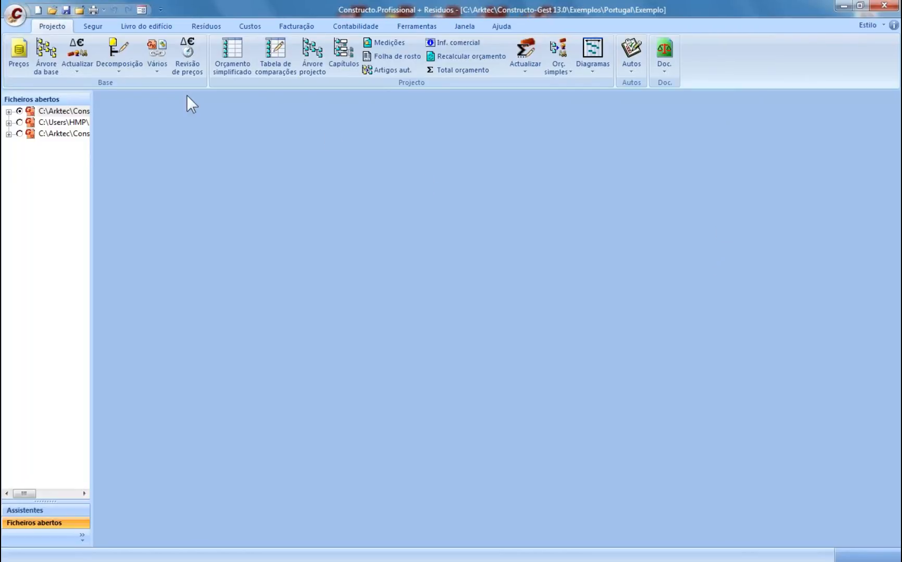
click(240, 26)
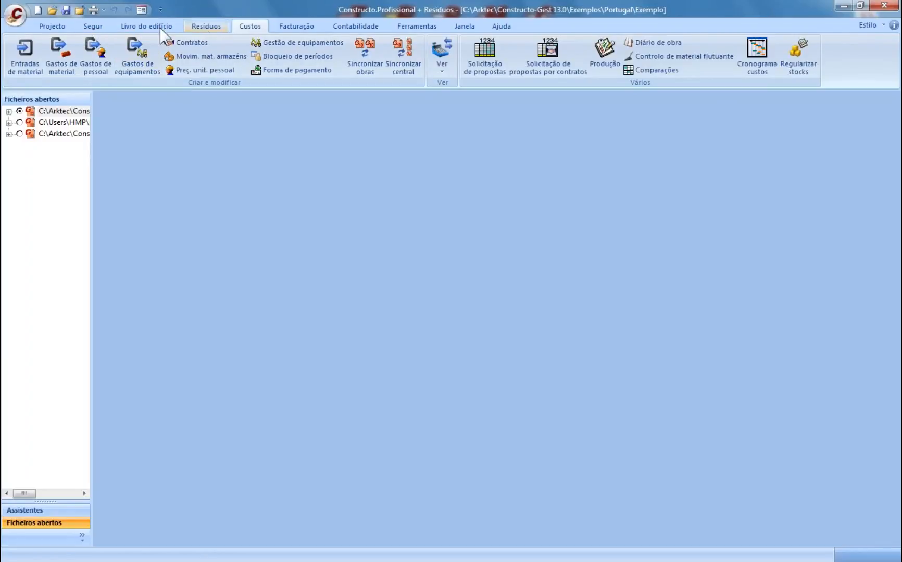
click(93, 26)
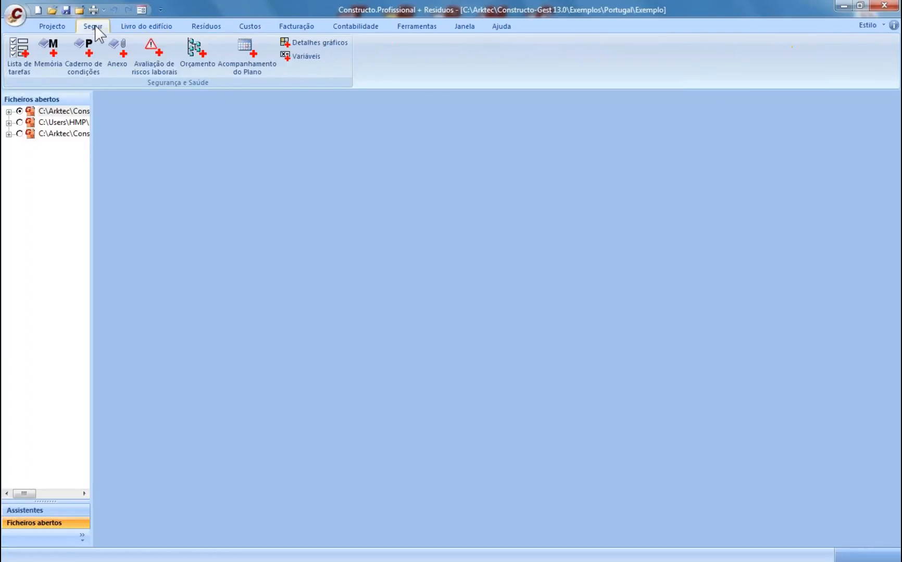
click(131, 27)
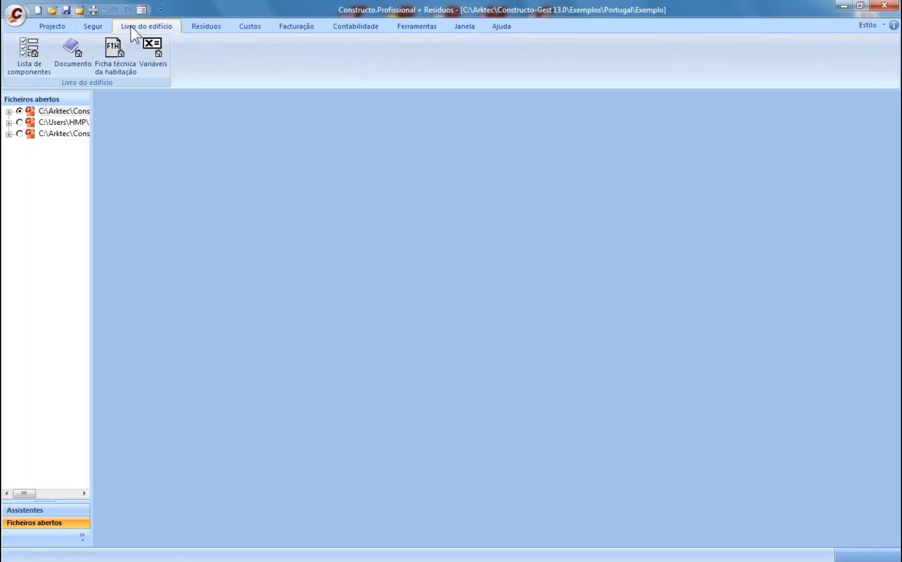
click(185, 26)
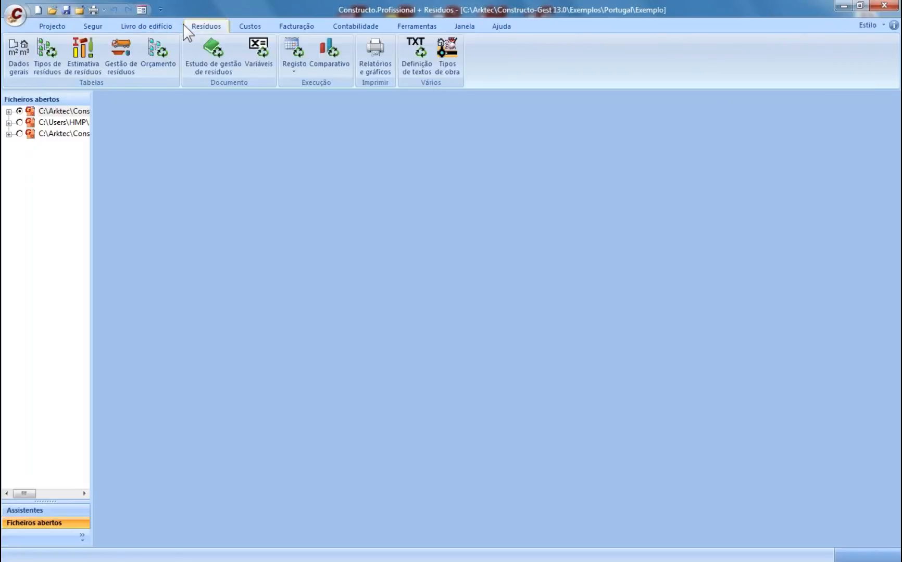
click(94, 27)
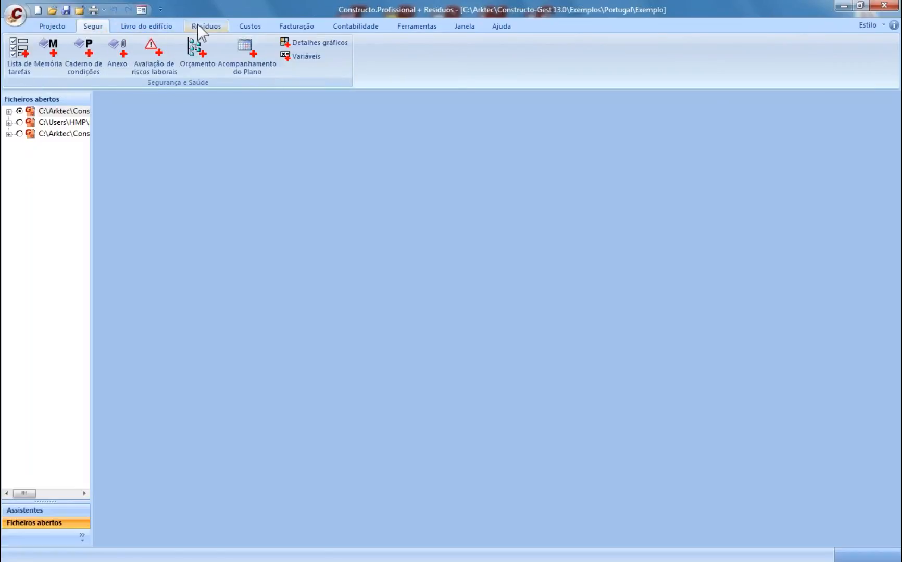
click(151, 26)
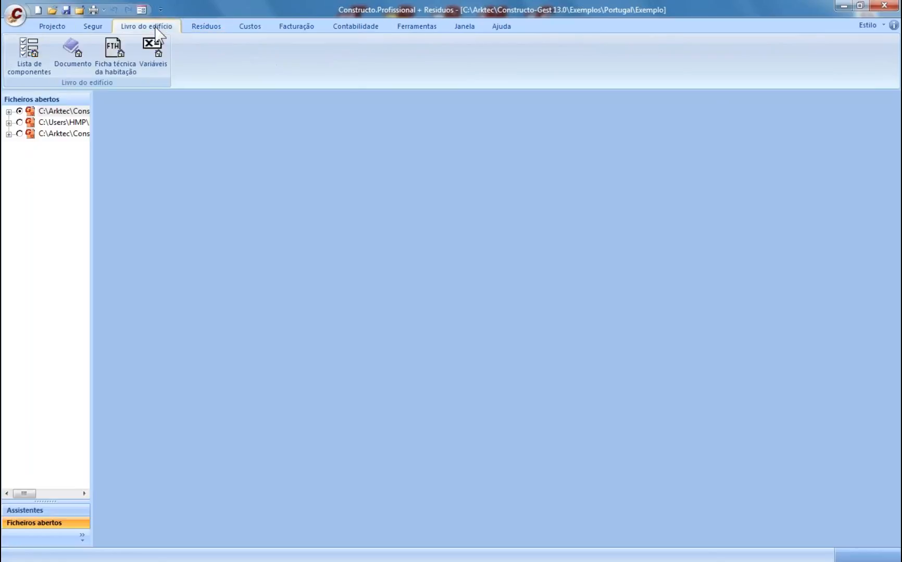
click(87, 26)
- Open the health and safety plan Memória from the Segur tab's Memória dropdown
click(19, 66)
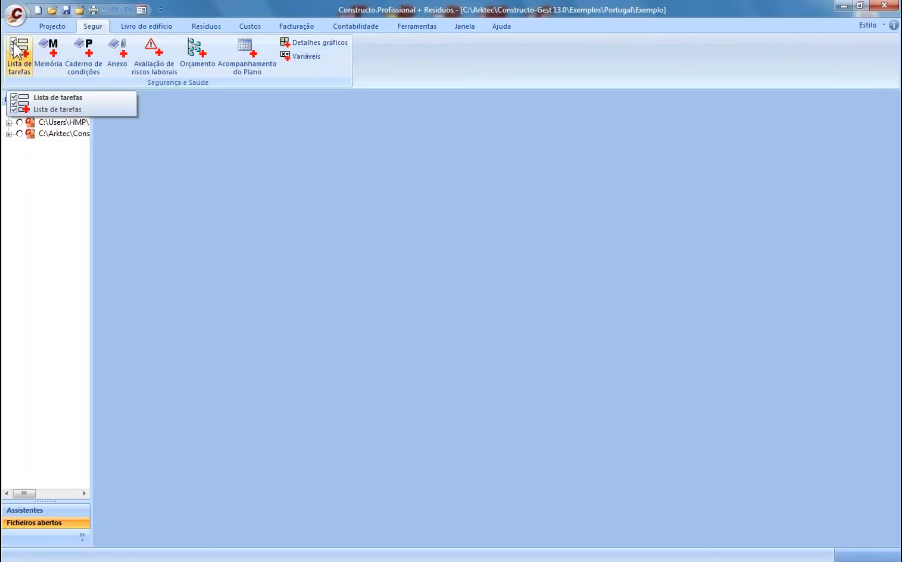
click(48, 61)
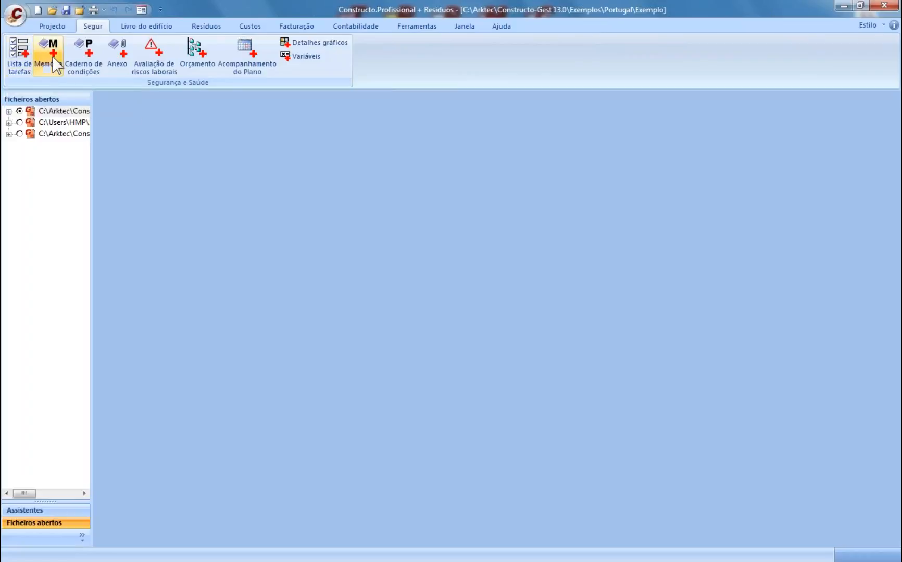
click(57, 69)
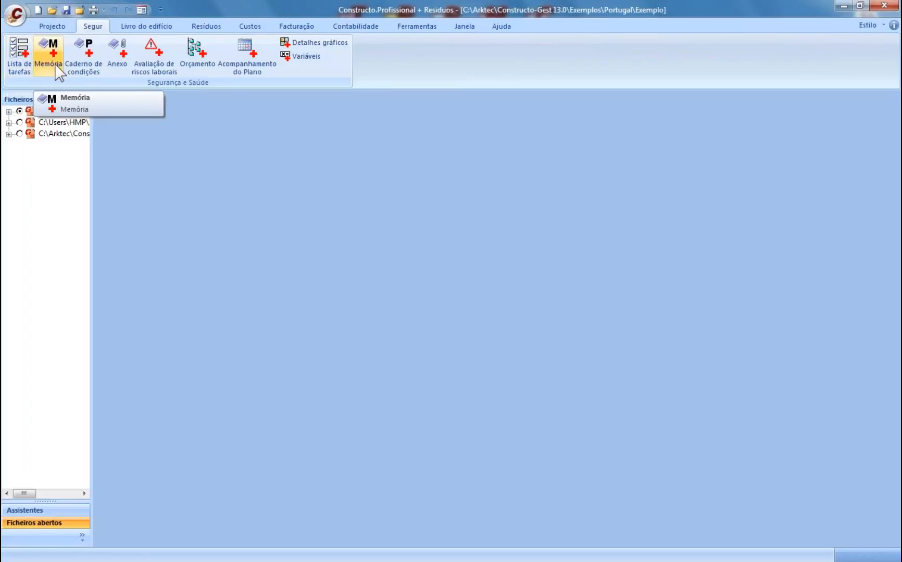
click(55, 65)
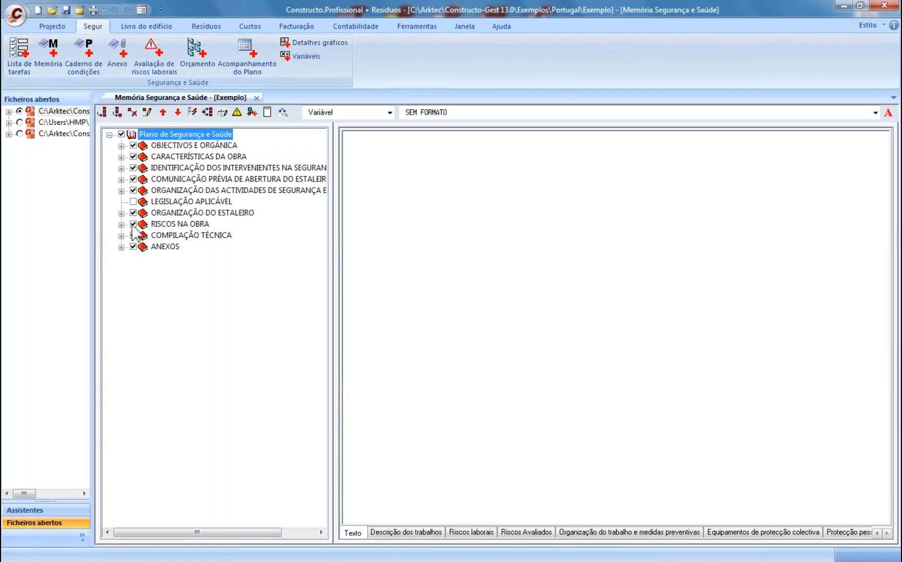
- Select Movimentação de terras under RISCOS NA OBRA > Actividades com riscos específicos and show its Riscos Avaliados
click(121, 224)
click(133, 236)
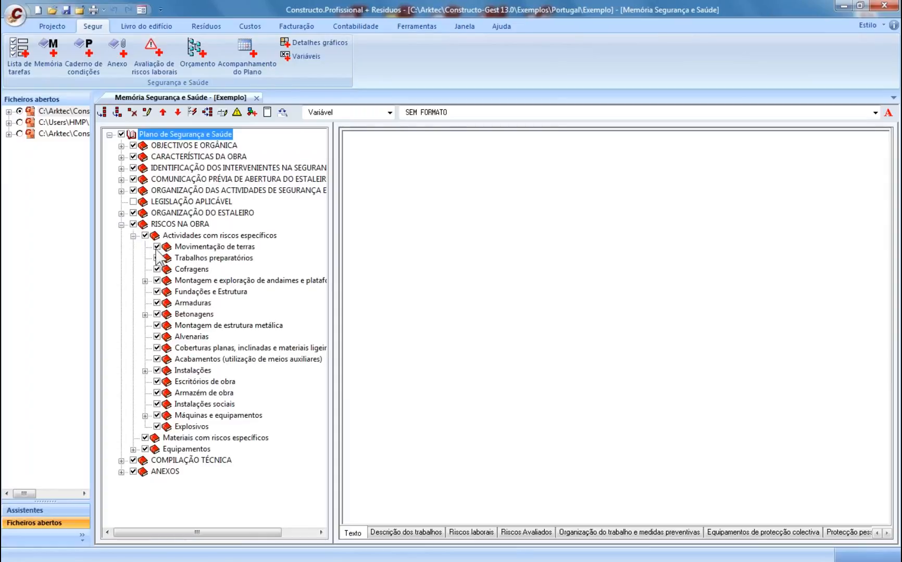
click(177, 247)
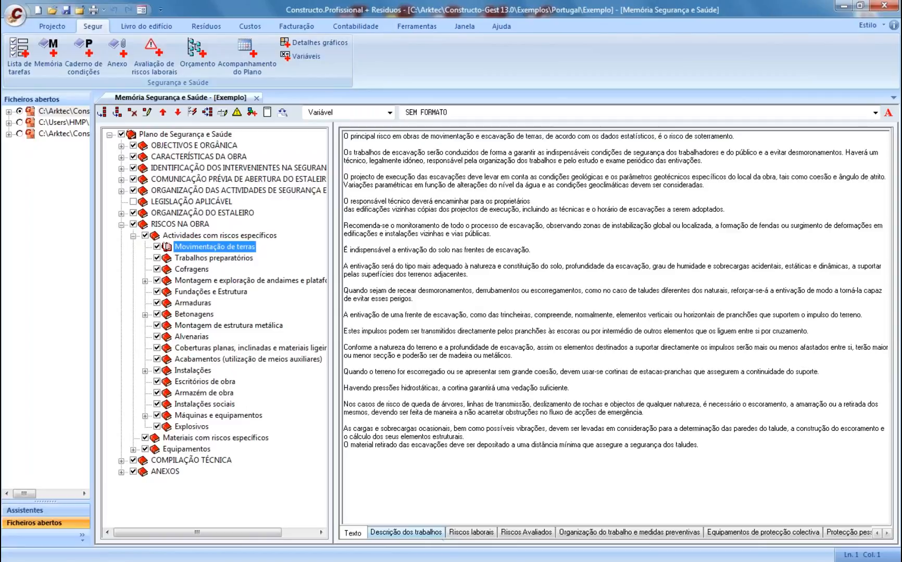
click(438, 534)
click(482, 533)
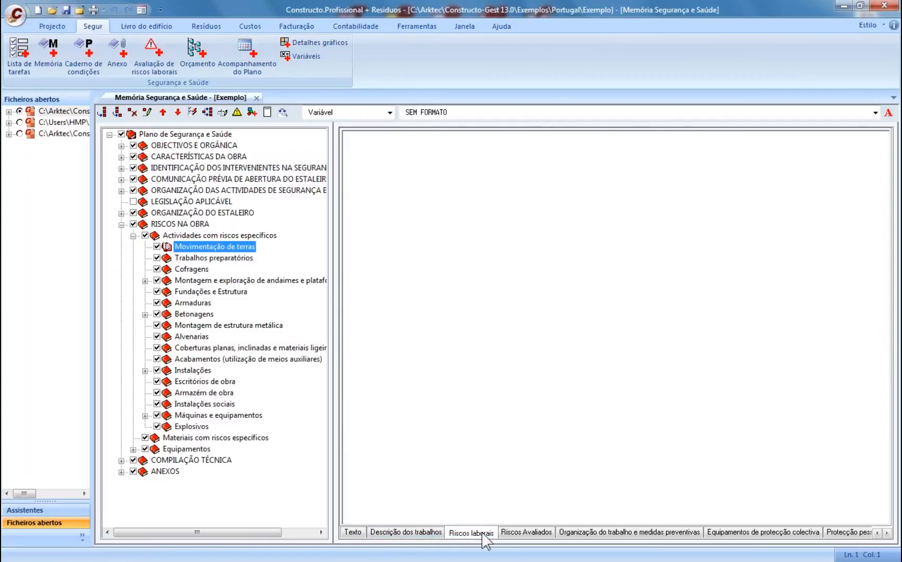
click(527, 533)
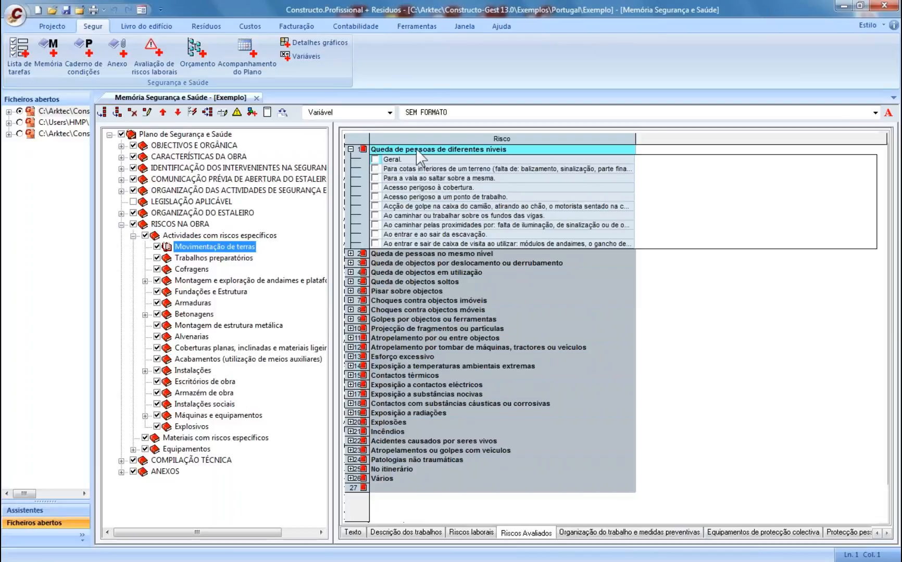
- Tick Geral and the machine-movement item under Queda de objectos soltos as evaluated risks
click(350, 281)
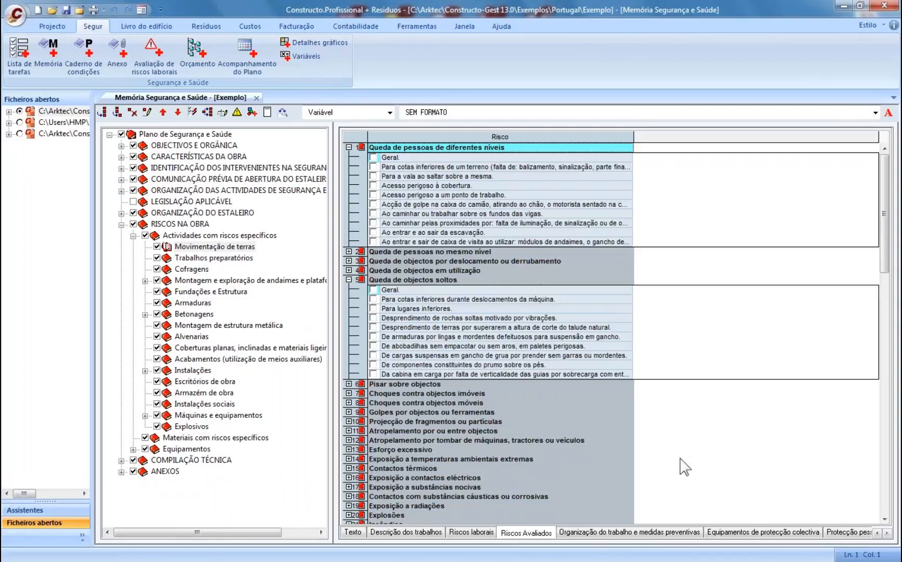
click(372, 290)
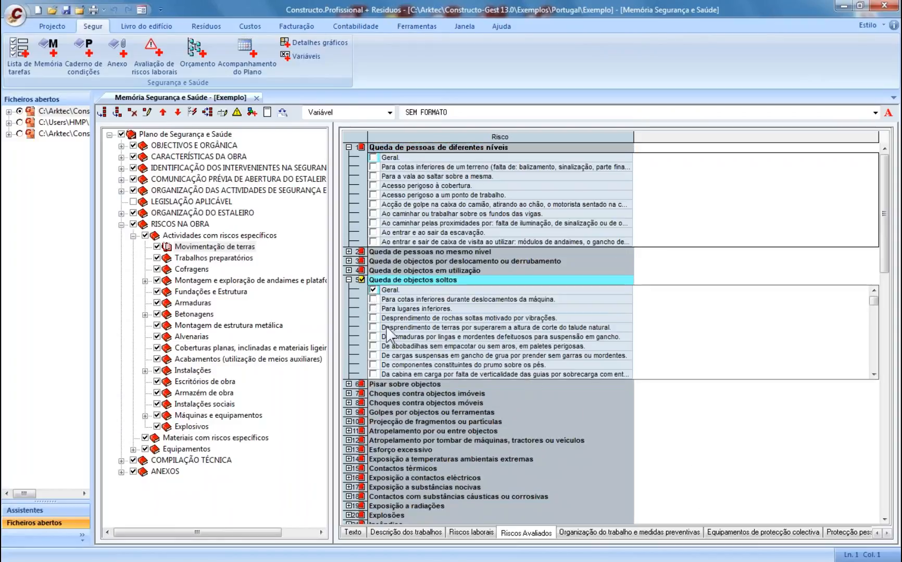
click(373, 300)
click(667, 533)
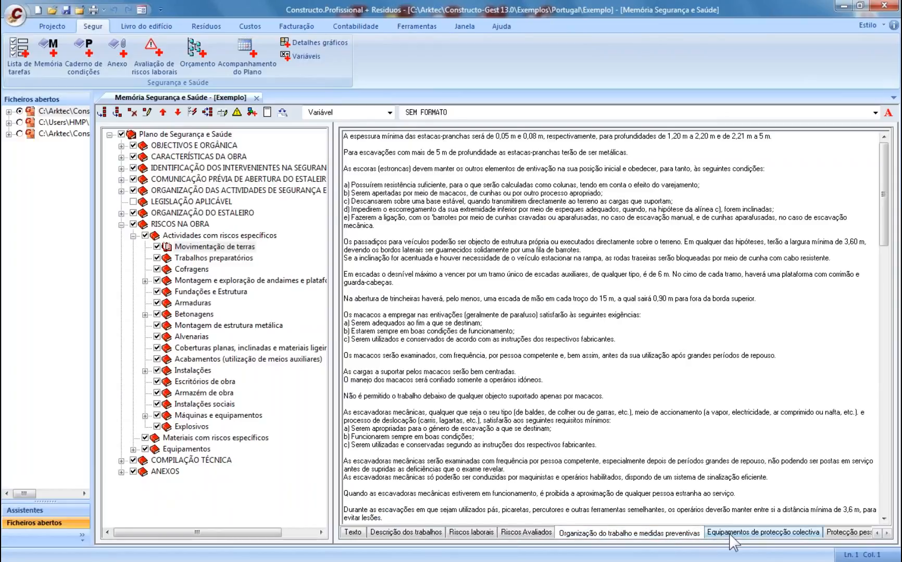
click(887, 533)
click(886, 533)
click(886, 533)
click(886, 534)
click(886, 533)
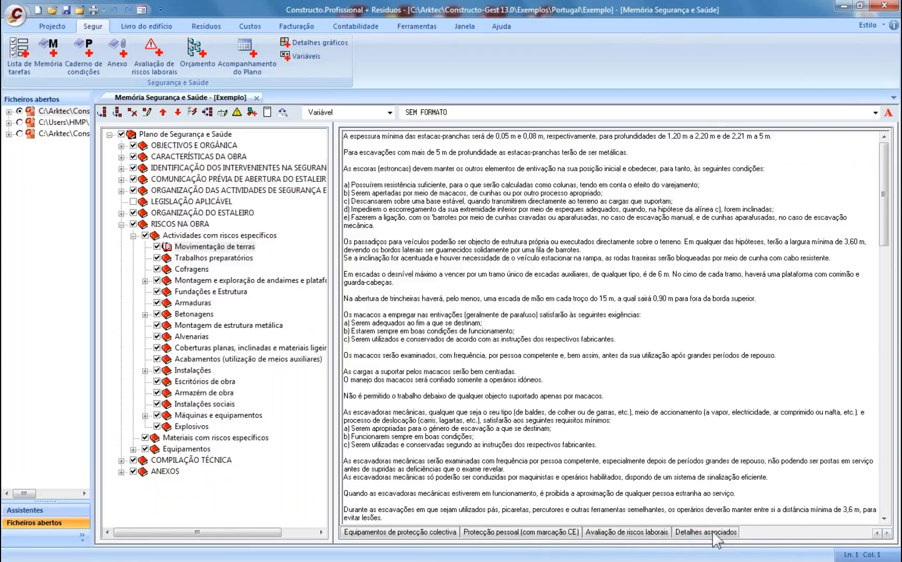
- In the risk assessment, mark Movimentação de terras' general, lower-ground and trench fall risks as applicable
click(624, 533)
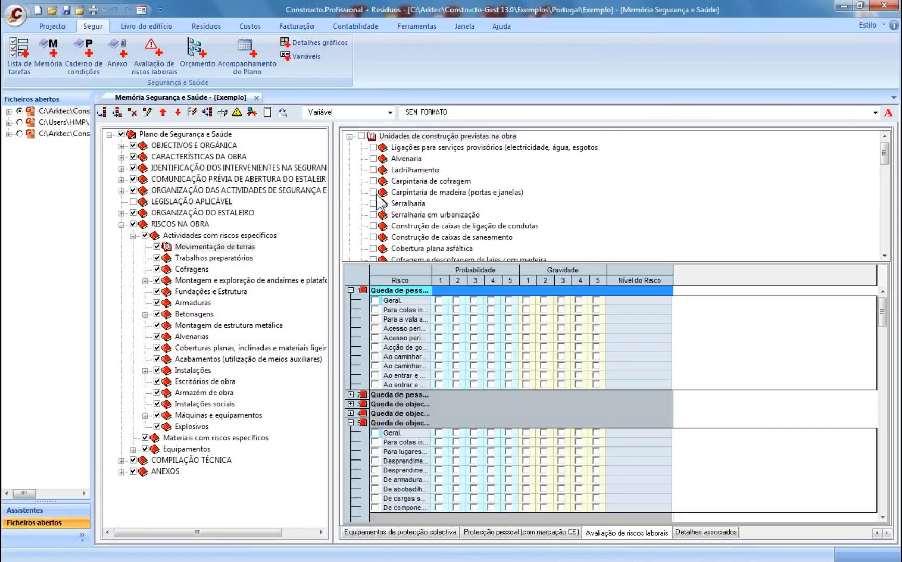
click(202, 247)
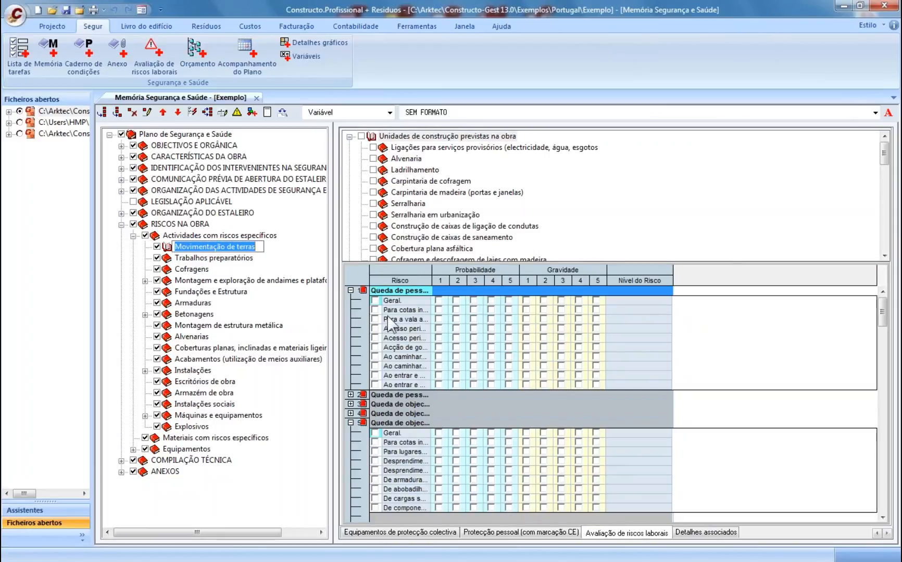
drag(431, 276, 528, 276)
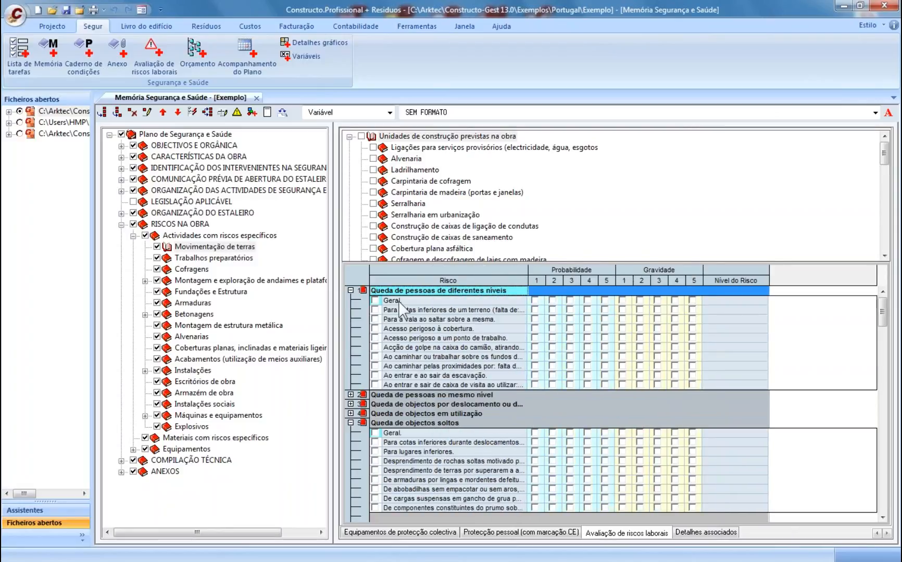
click(374, 300)
click(376, 309)
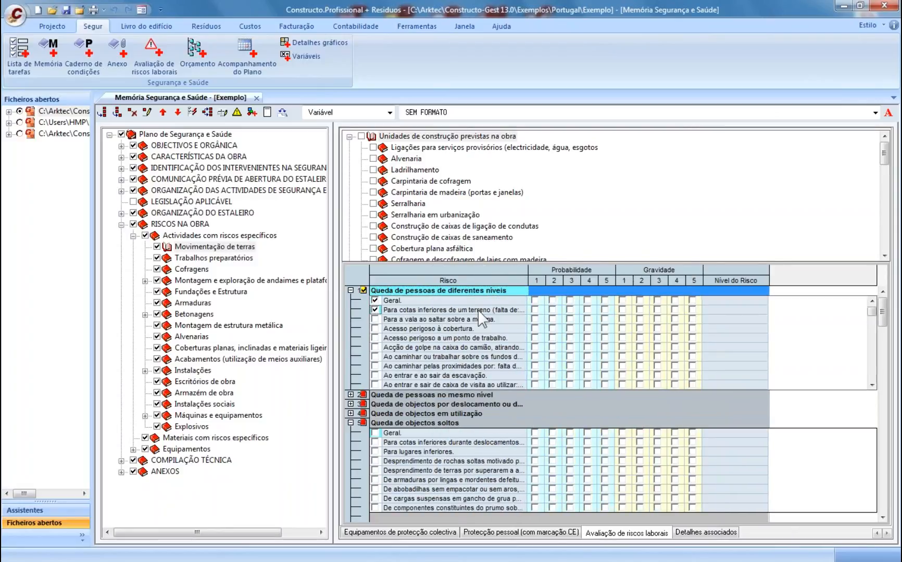
click(375, 319)
- Rate the three fall risks with probabilities 4, 3, 2 and severities 2, 3, 2
click(587, 300)
click(570, 310)
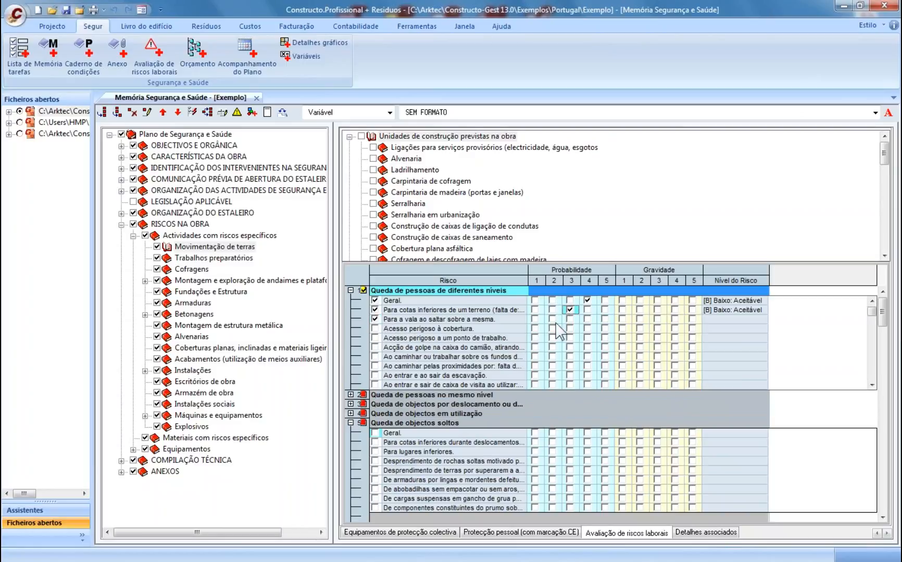
click(552, 320)
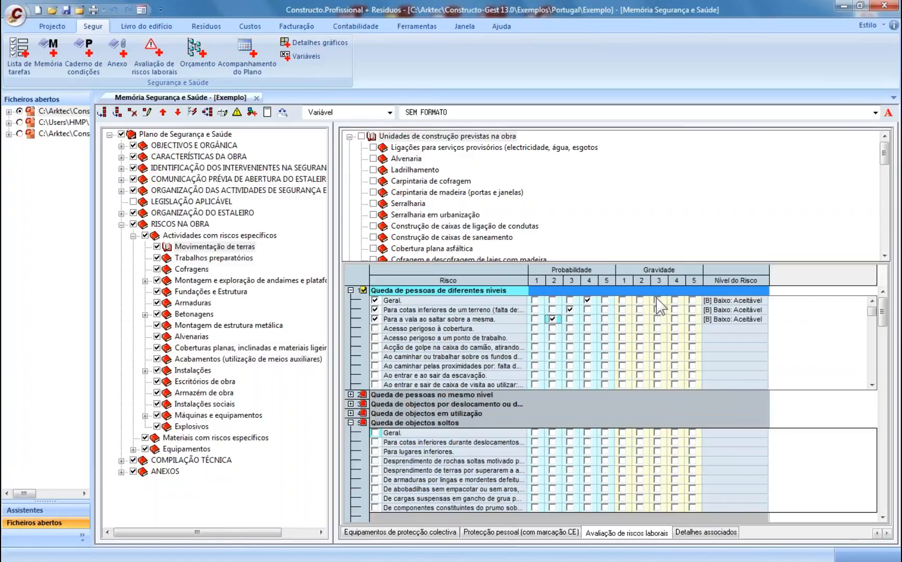
click(639, 300)
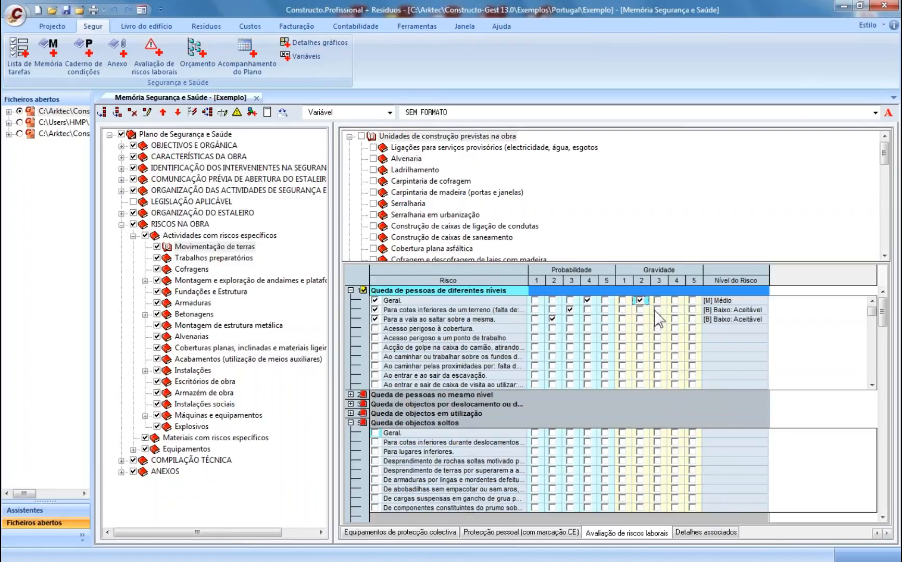
click(658, 310)
click(657, 320)
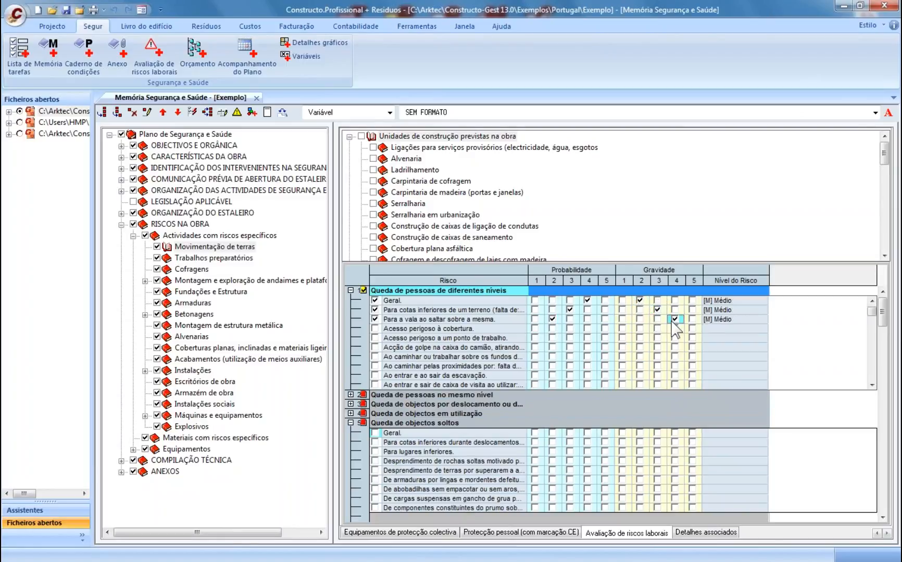
click(639, 319)
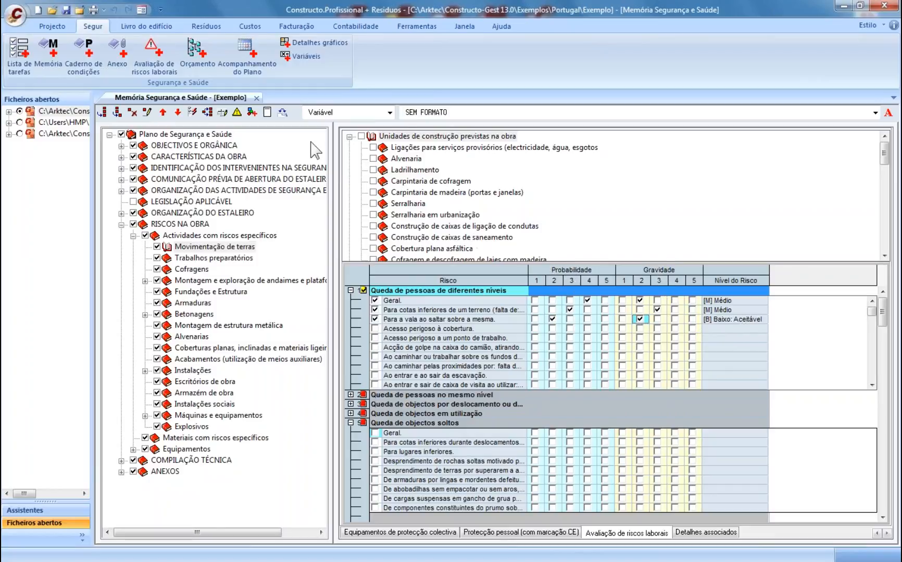
- Review the Probabilidade, Gravidade and Nível do Risco scale definitions, then close the safety Memória
click(223, 113)
drag(405, 235, 397, 142)
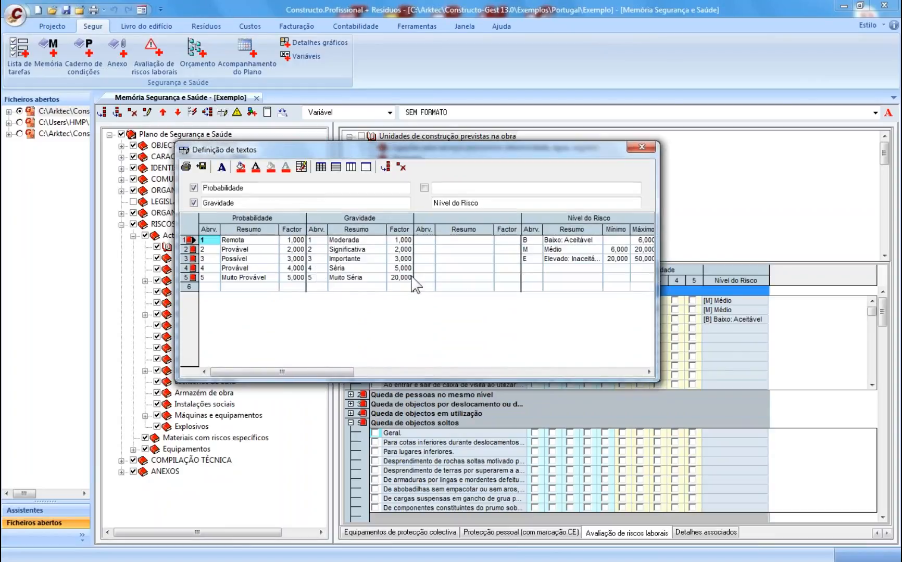
click(642, 148)
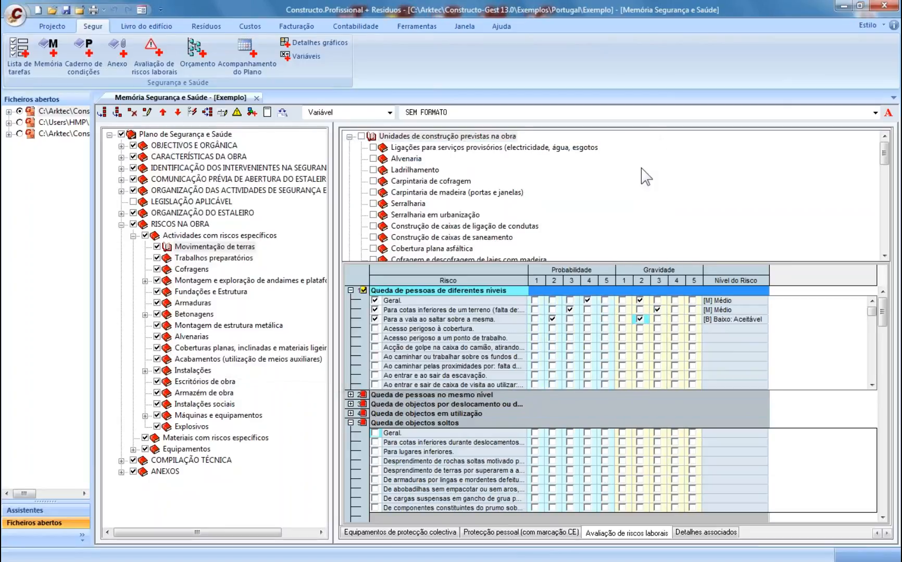
click(256, 98)
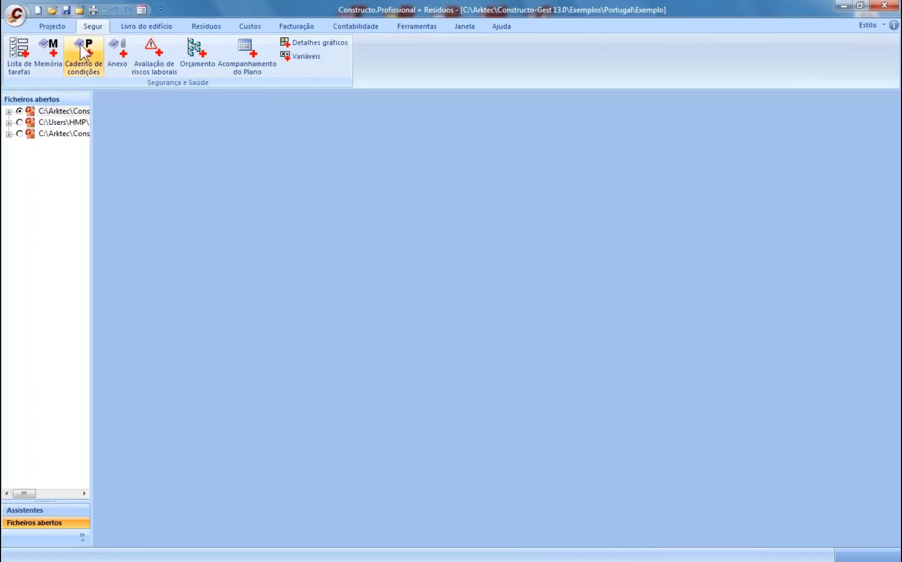
- Open the building's Lista de componentes from the Livro do edifício tab
click(147, 28)
click(190, 26)
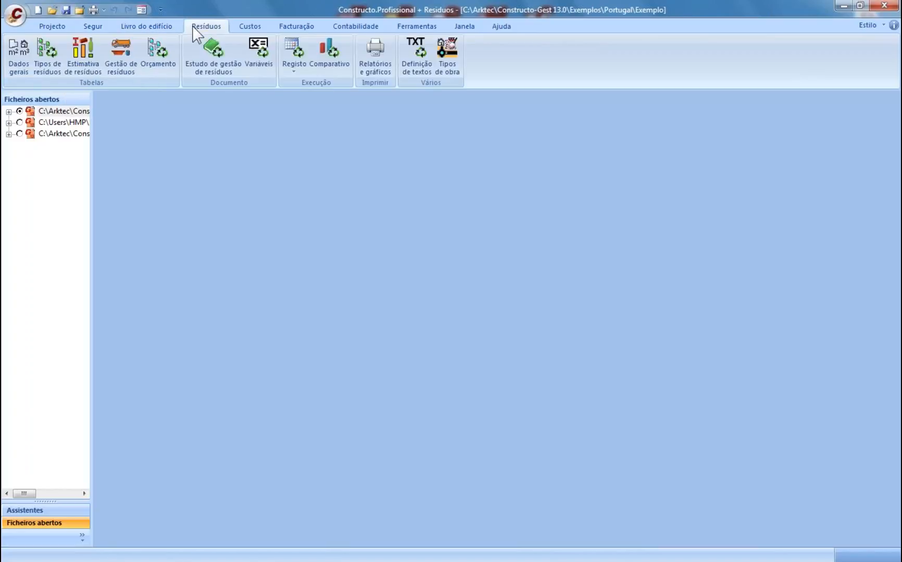
click(154, 29)
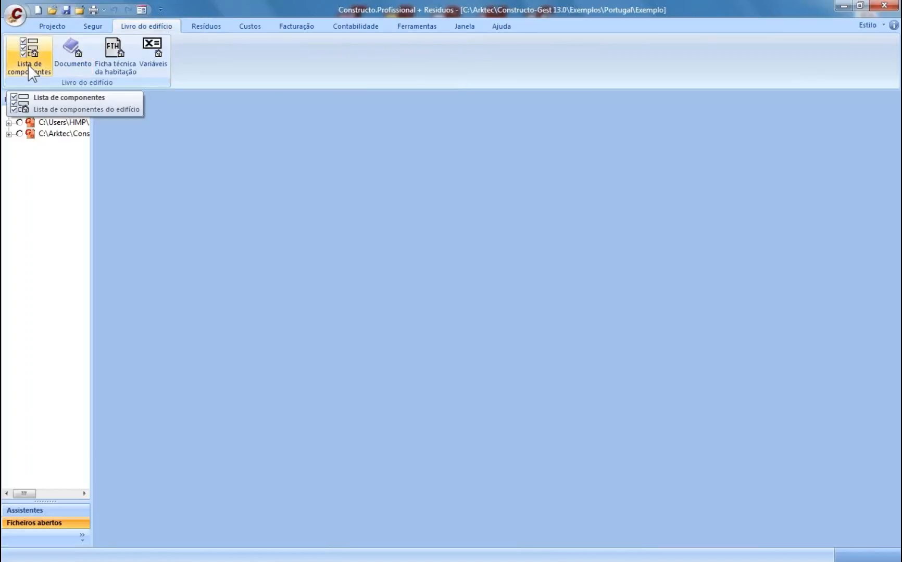
click(30, 58)
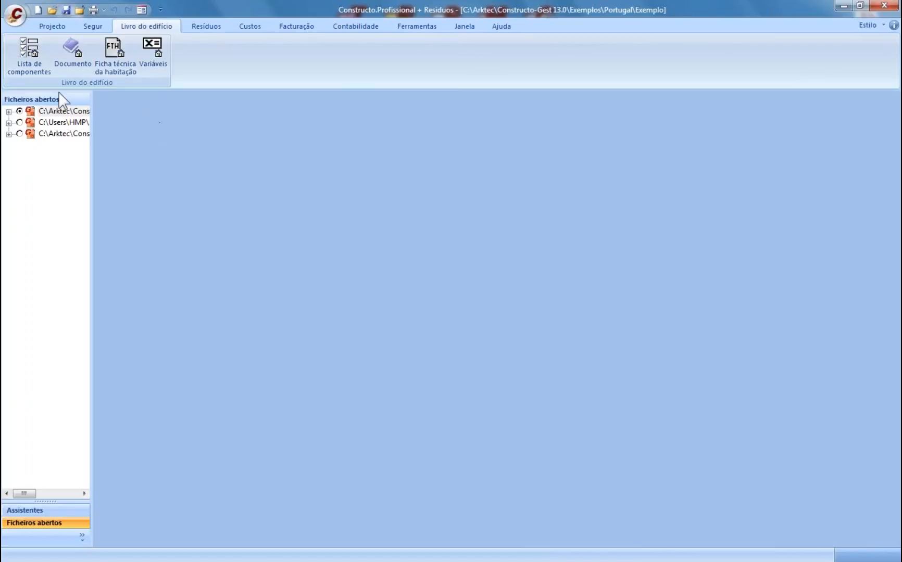
click(28, 56)
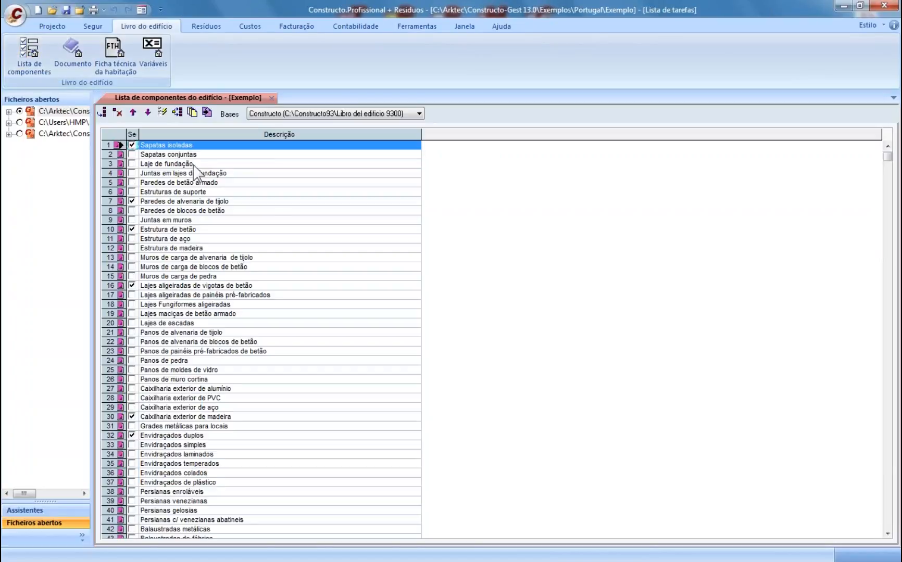
- Tick row 34 Envidraçados laminados, close the component list, and open the logbook Documento
click(169, 436)
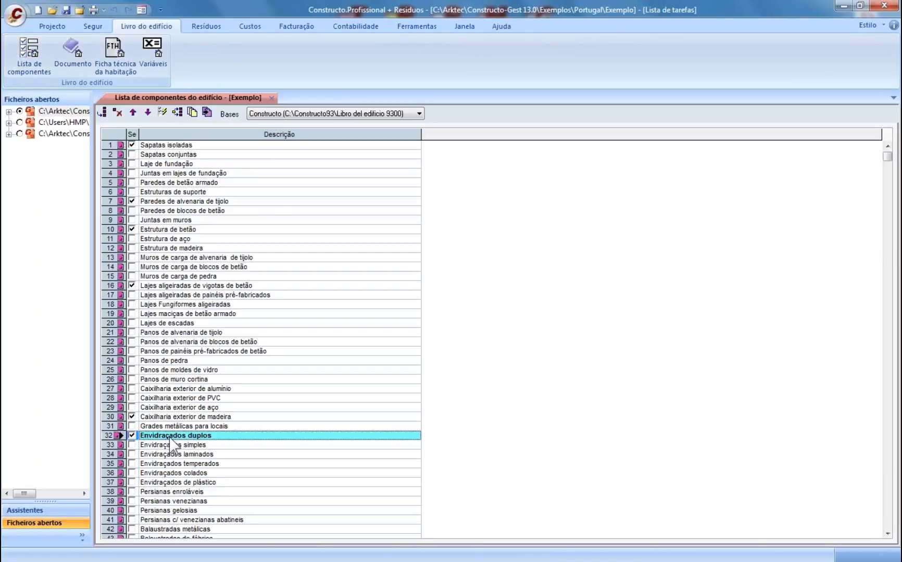
click(132, 454)
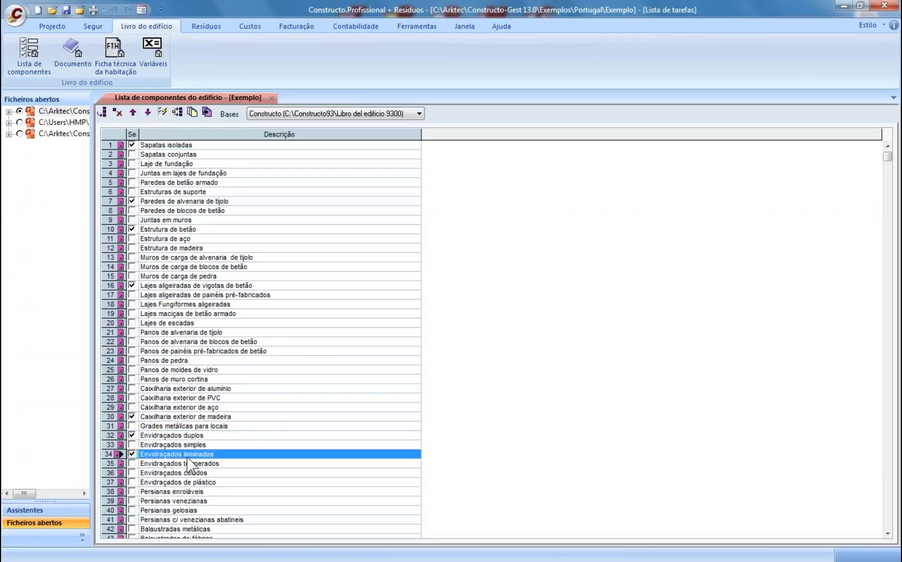
click(178, 456)
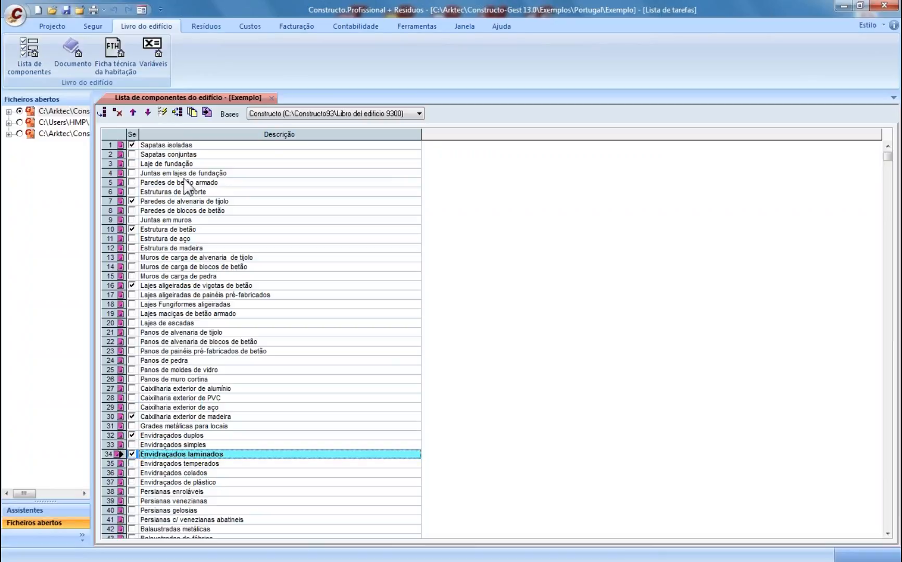
click(271, 98)
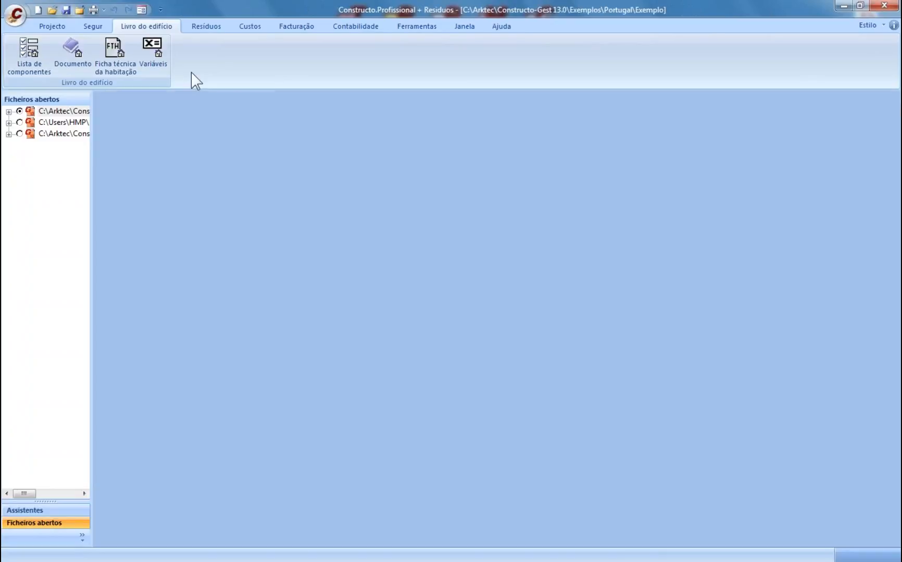
click(72, 52)
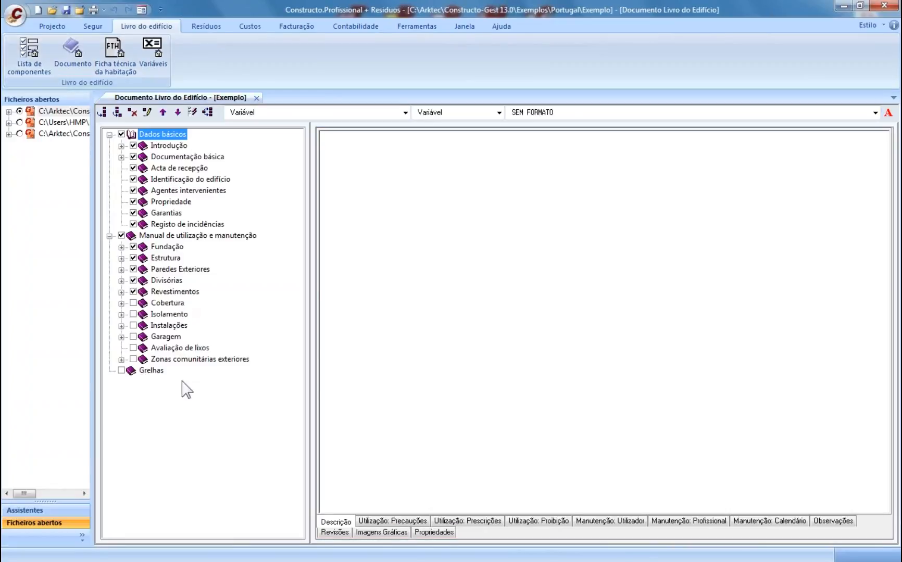
- Expand Fundação, Estrutura, Paredes Exteriores, Caixilharia exterior and Vidros to show Laminado included
click(121, 247)
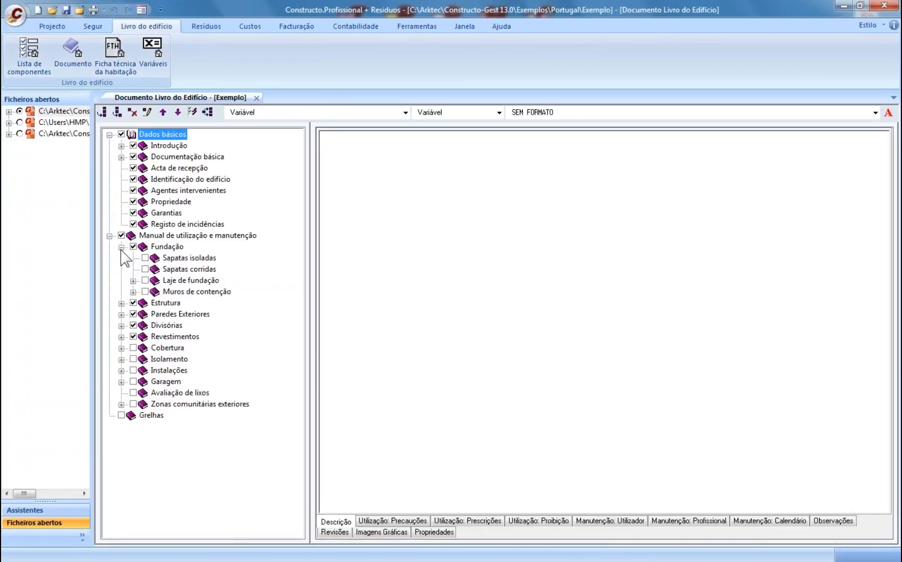
click(122, 303)
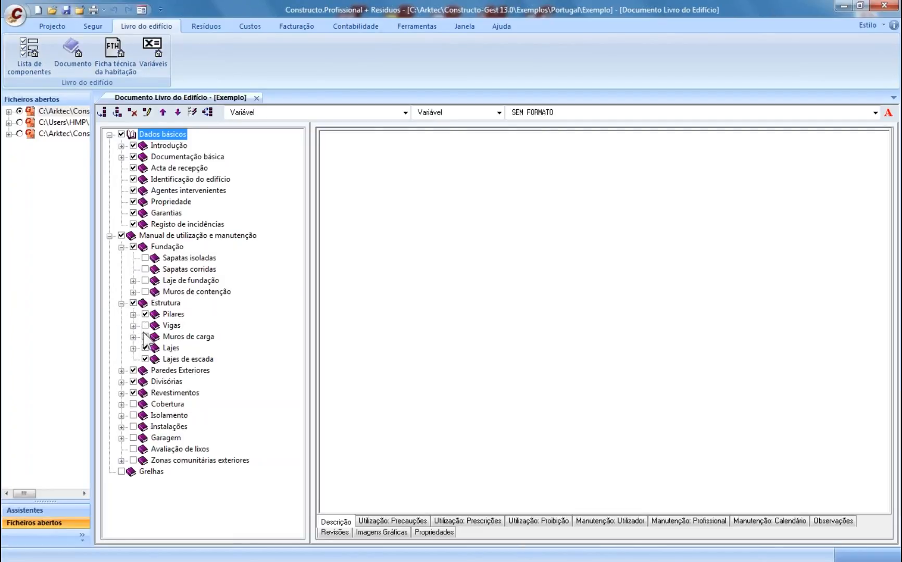
click(122, 371)
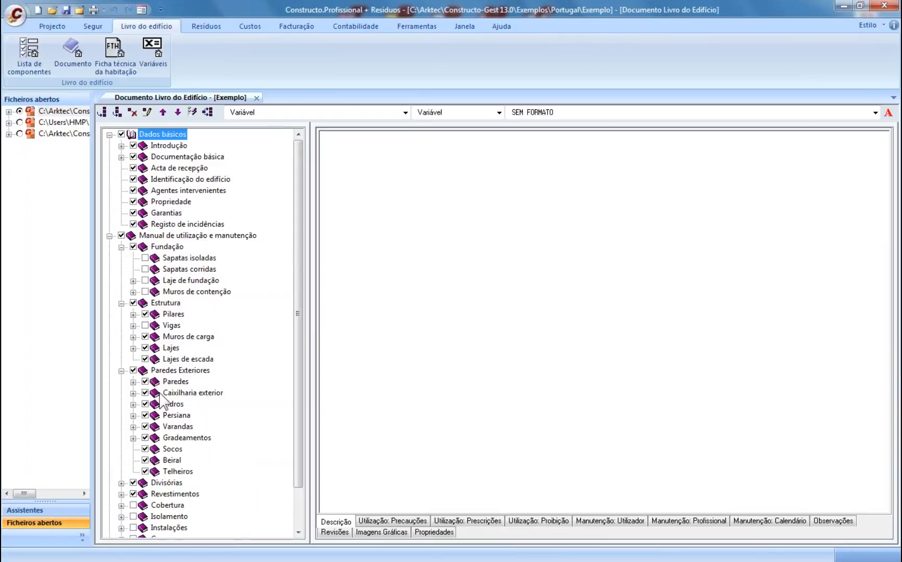
click(133, 393)
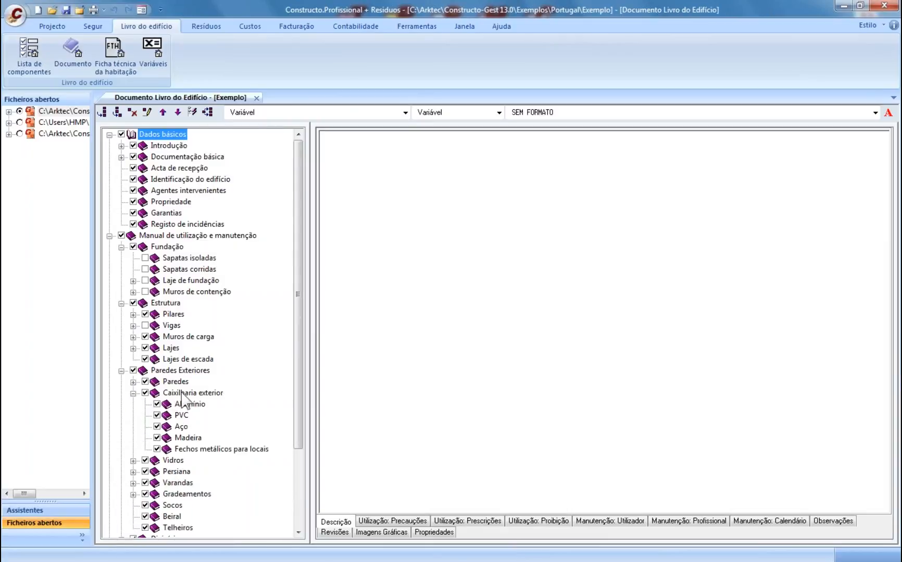
scroll(182, 400, down, 3)
click(134, 359)
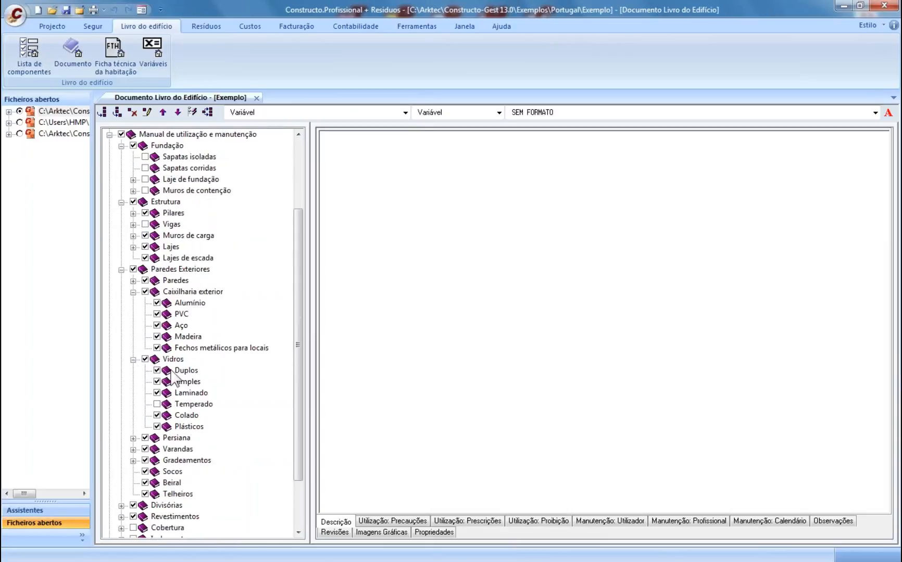
click(157, 393)
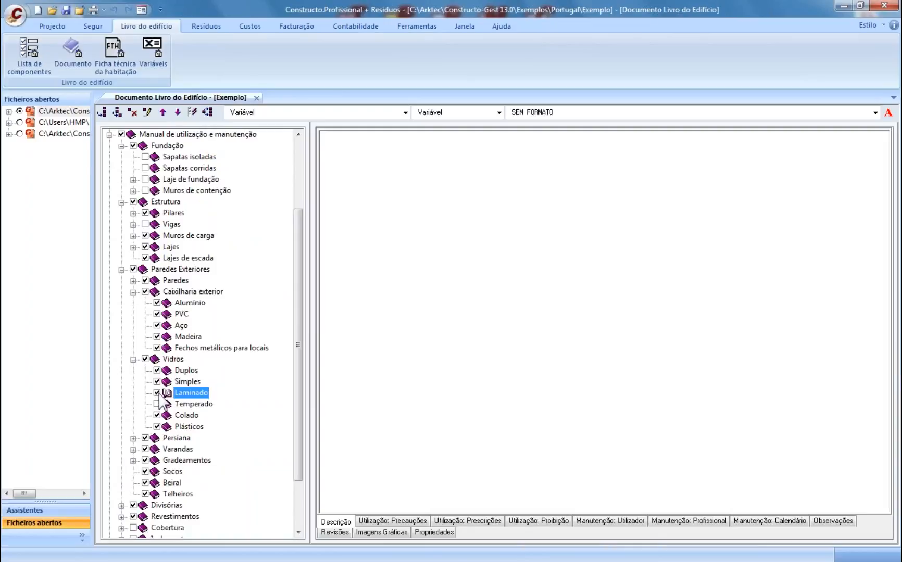
click(186, 370)
click(188, 303)
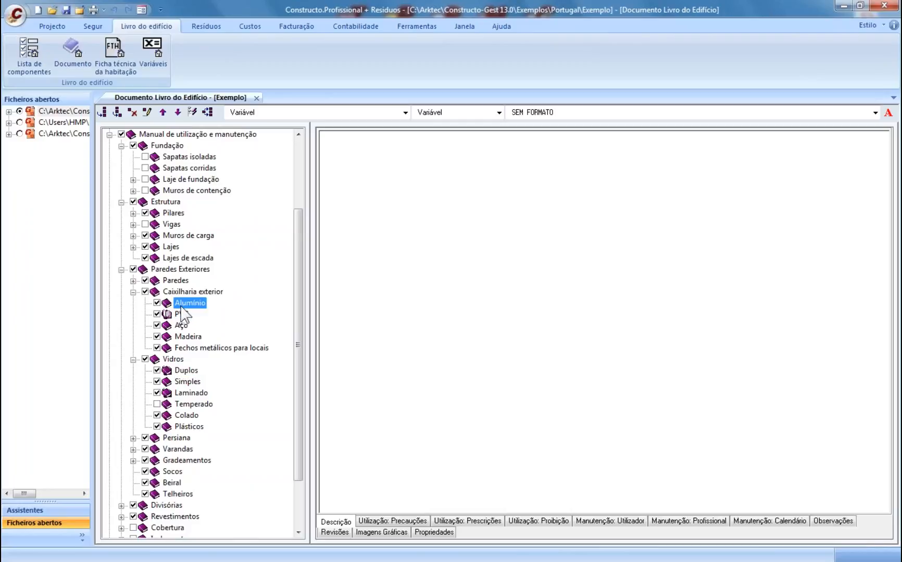
- Review Laminado's usage precautions, prescriptions, prohibitions, maintenance and revisions, then close the logbook document
click(187, 371)
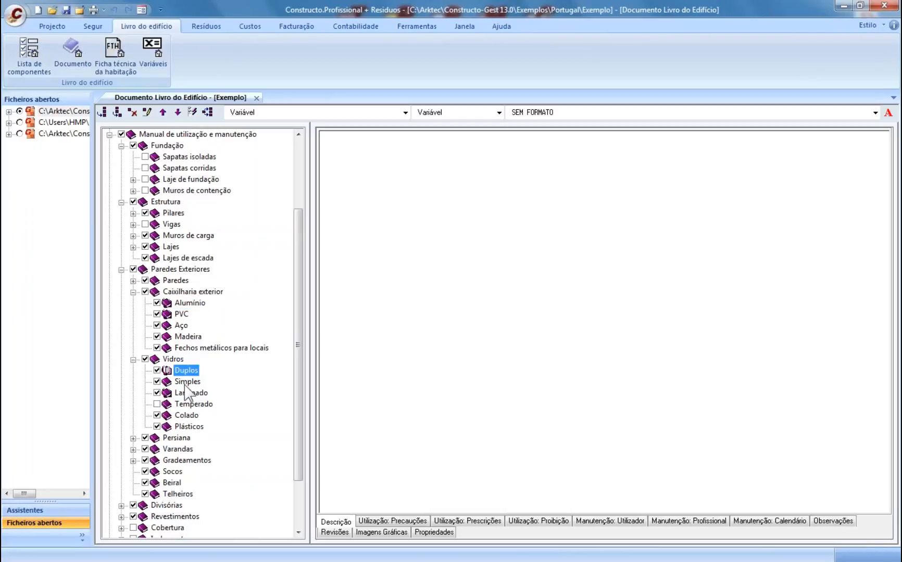
click(191, 393)
click(396, 521)
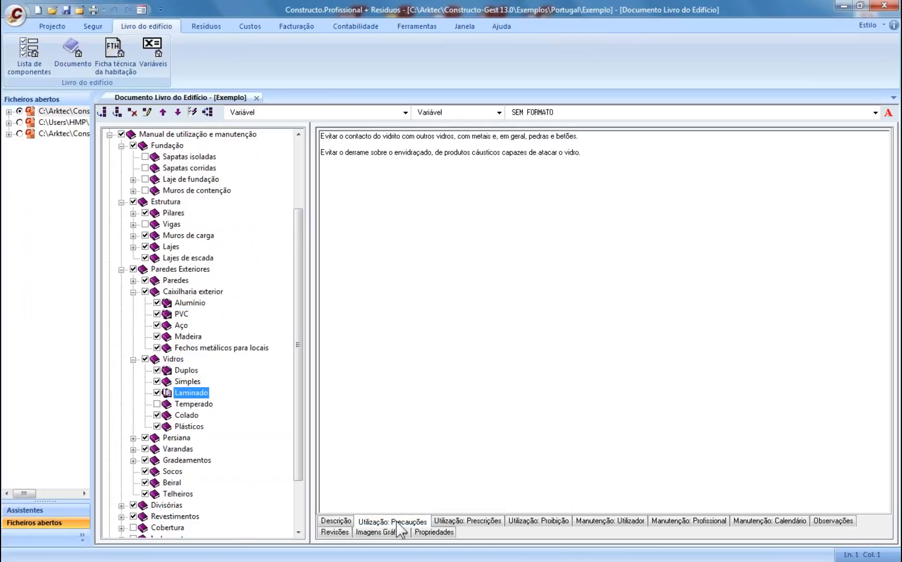
click(490, 522)
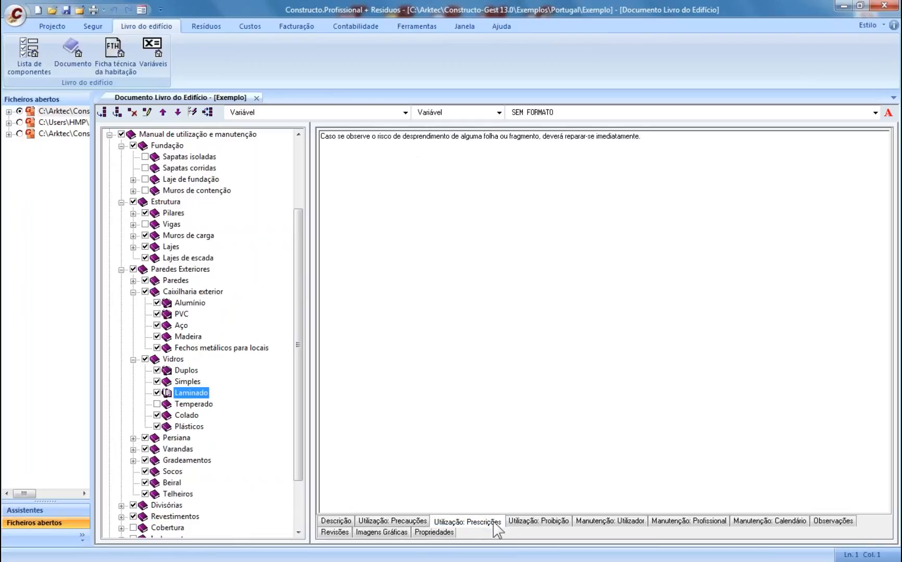
click(547, 522)
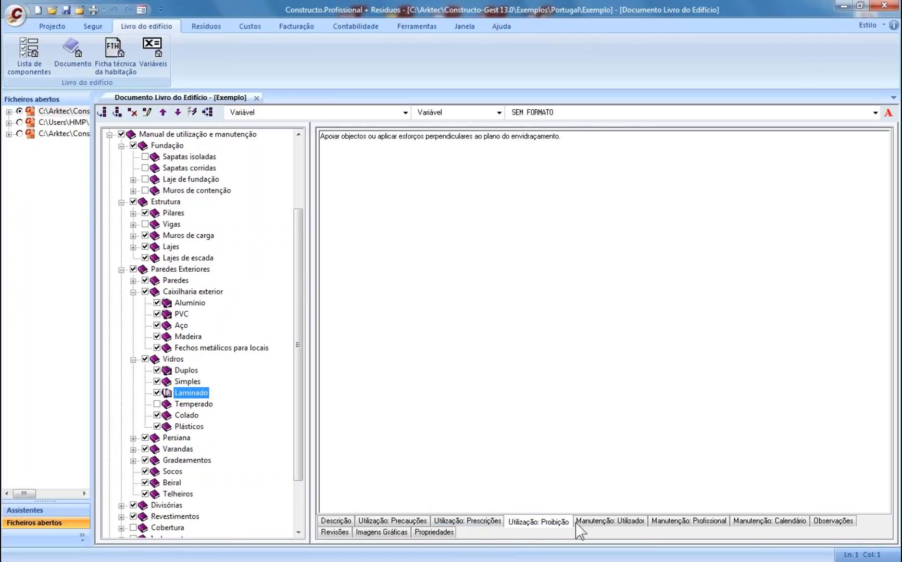
click(610, 523)
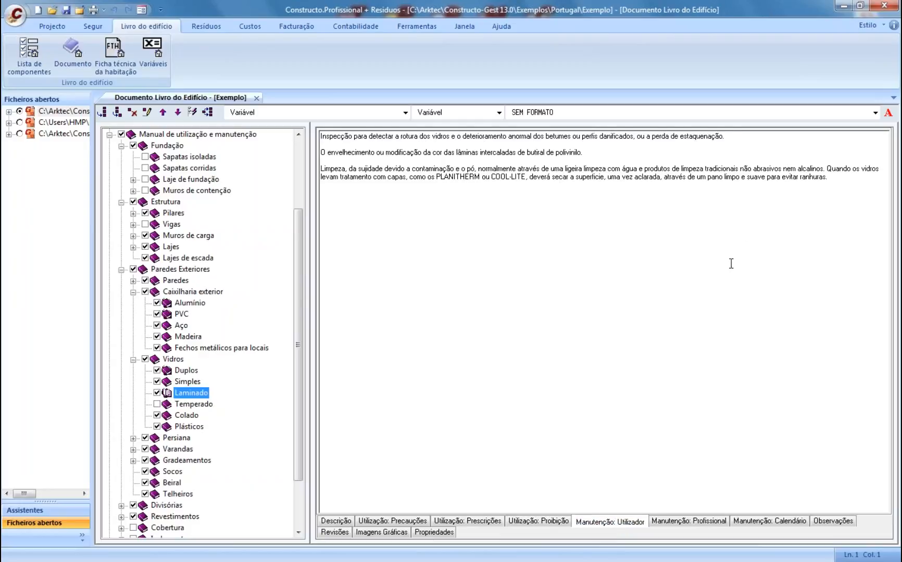
click(696, 525)
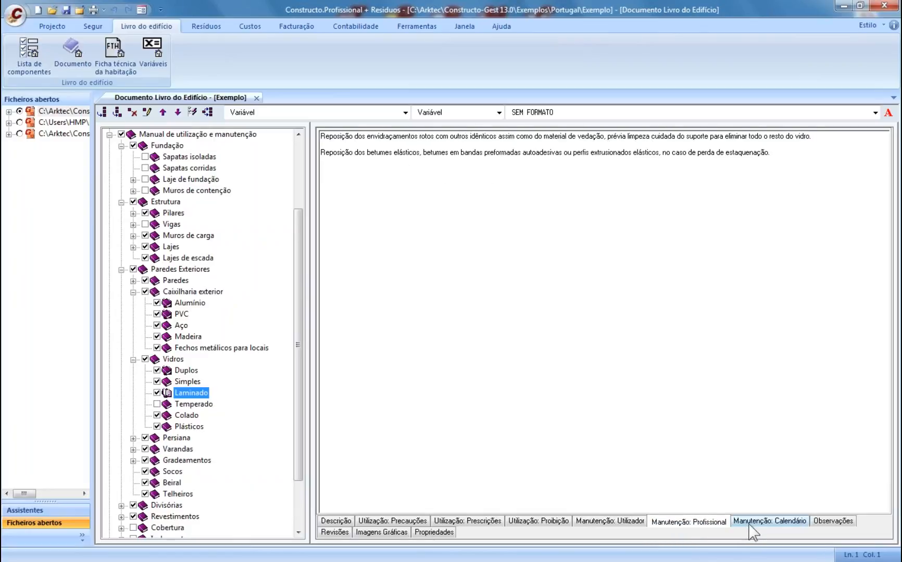
click(335, 532)
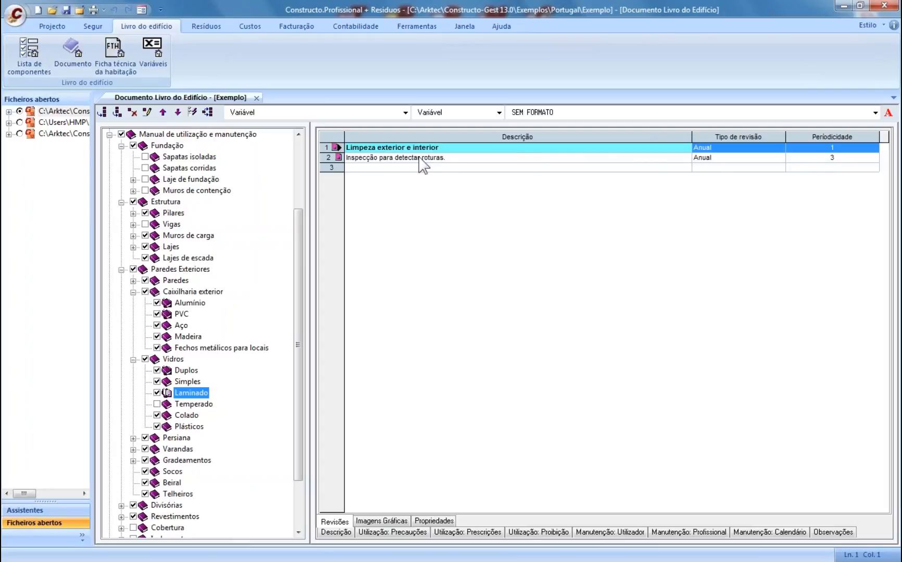
click(256, 98)
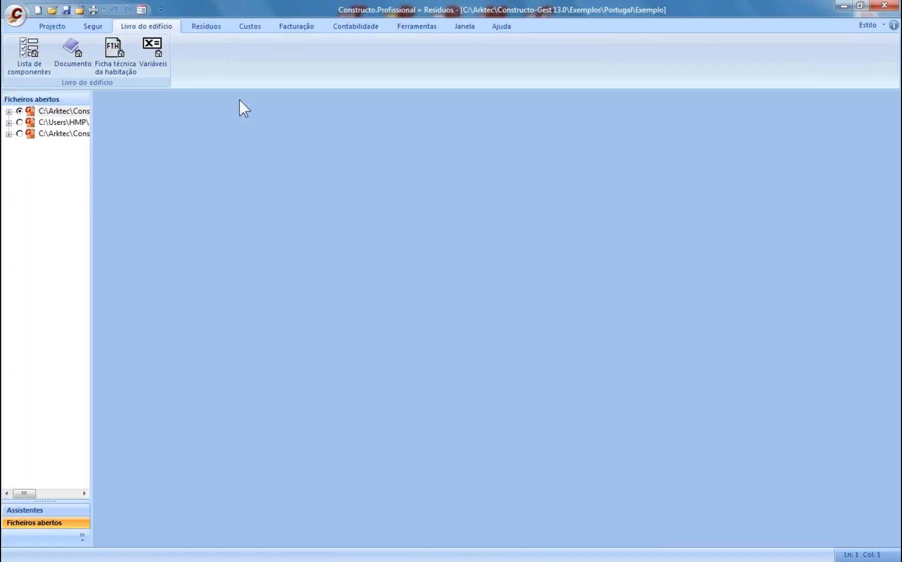
- Open the Resíduos general data and check the excavation volume and bulking factor fields
click(204, 26)
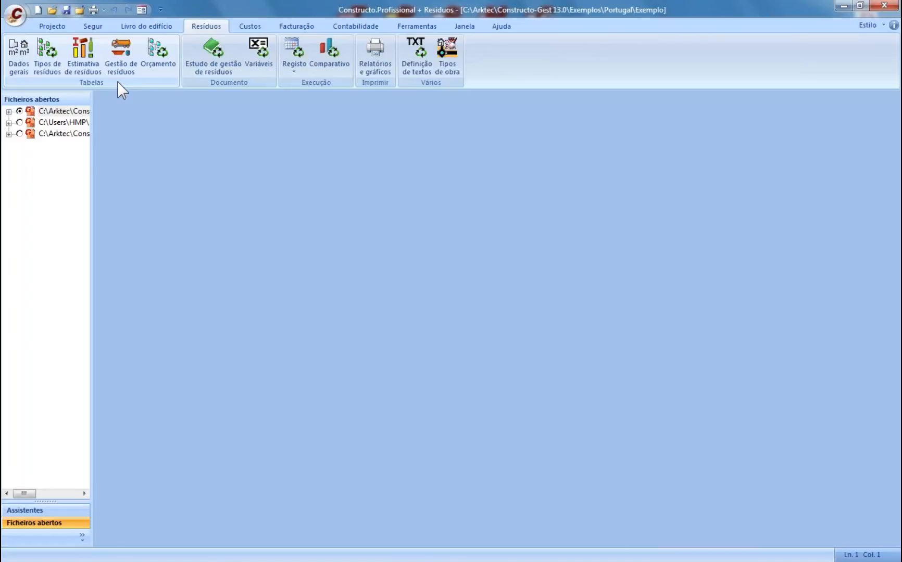
click(19, 56)
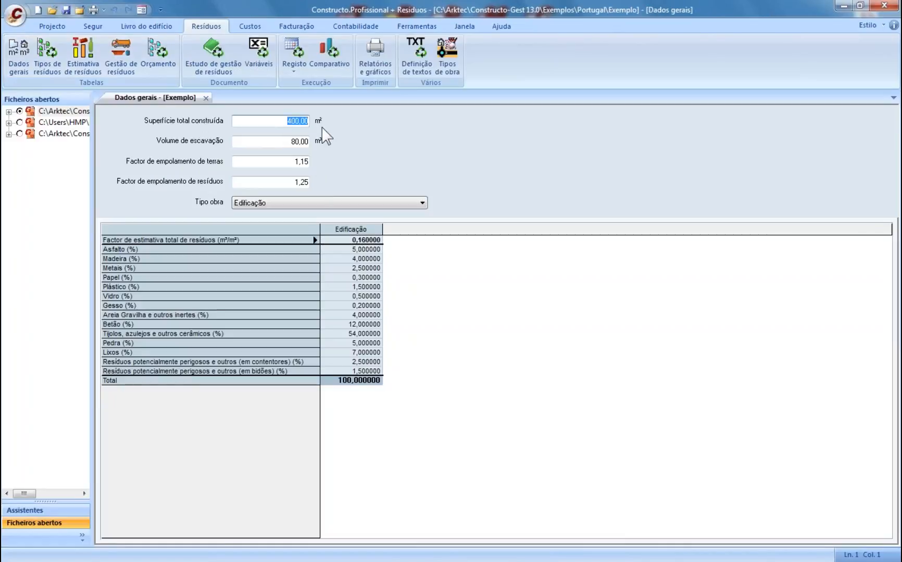
click(287, 141)
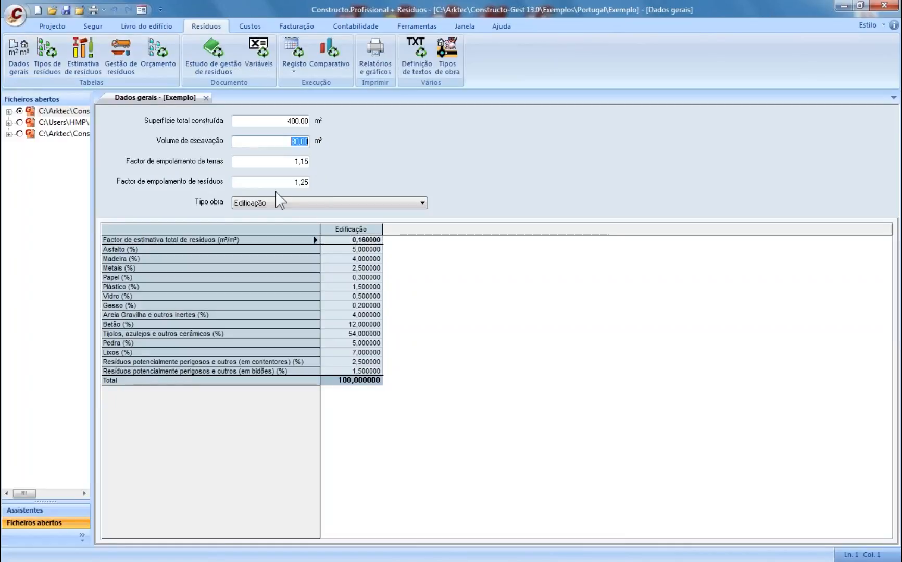
click(267, 160)
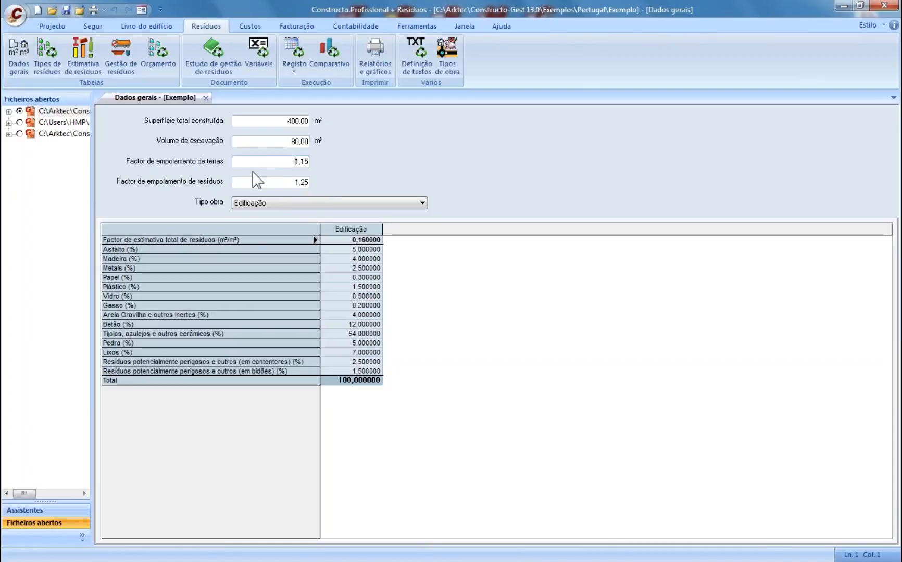
click(282, 183)
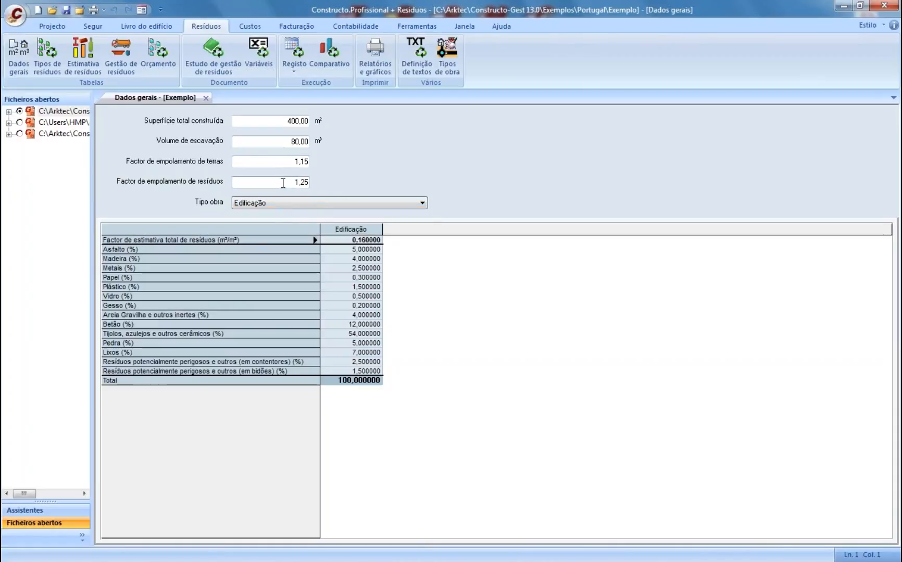
- Cycle the work type through Remodelação, Demolição and Infra-Estruturas, keep Edificação, and close the sheet
click(332, 202)
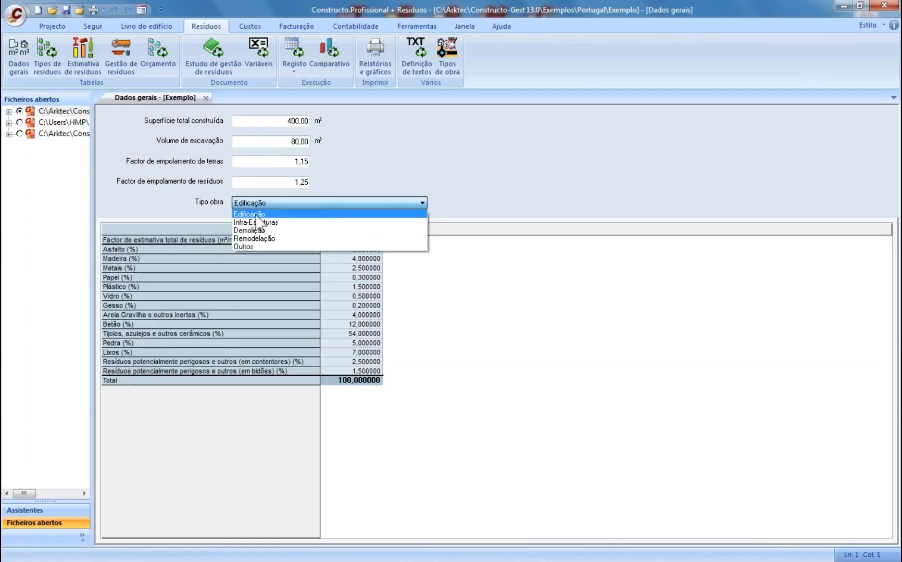
click(282, 239)
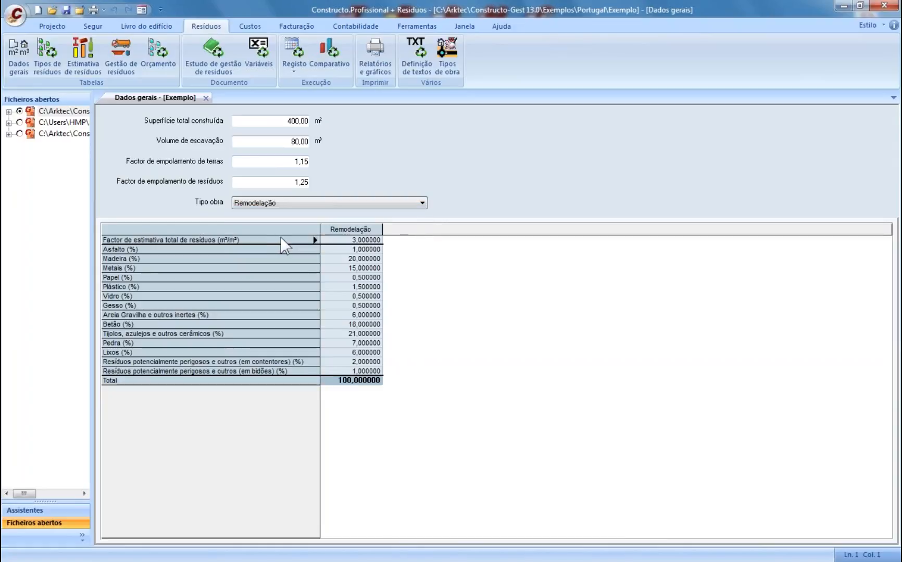
key(Up)
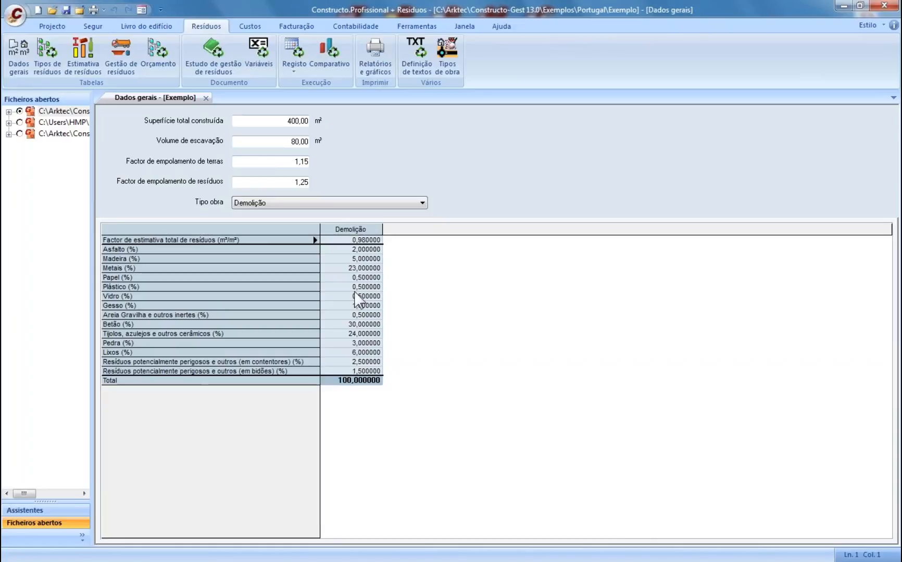
key(Up)
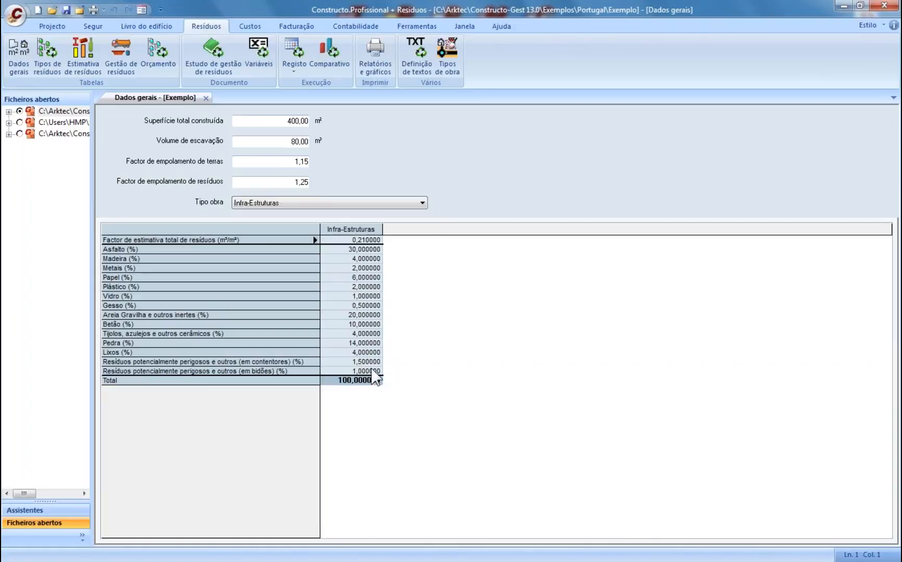
key(Up)
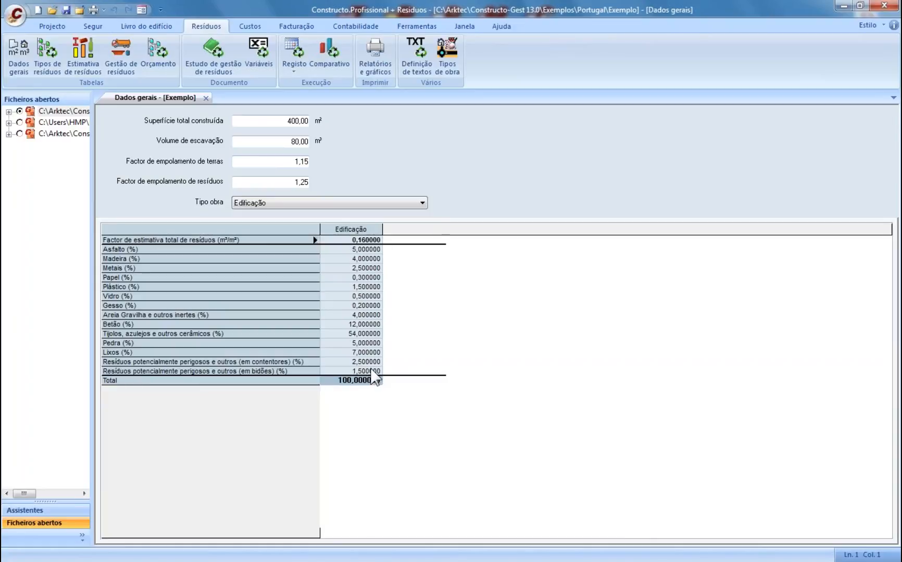
click(313, 203)
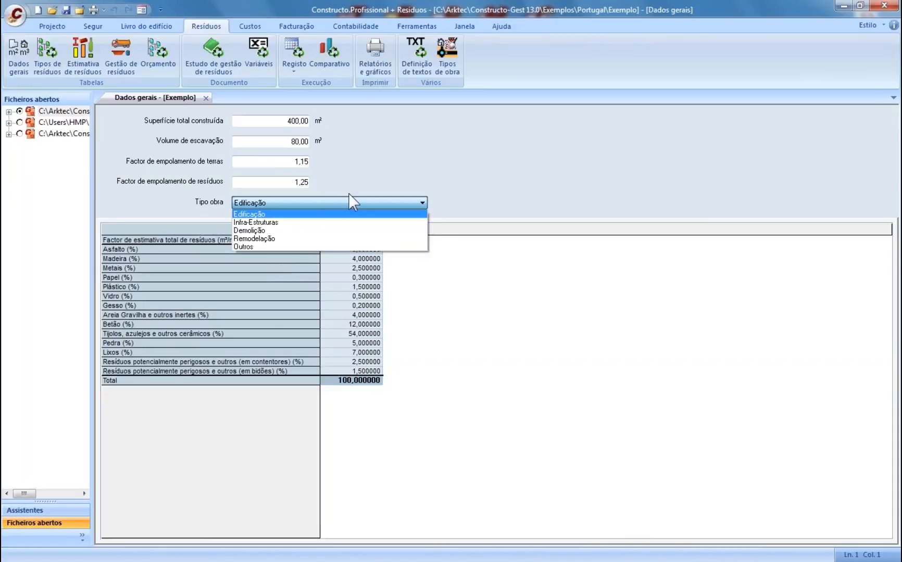
click(379, 181)
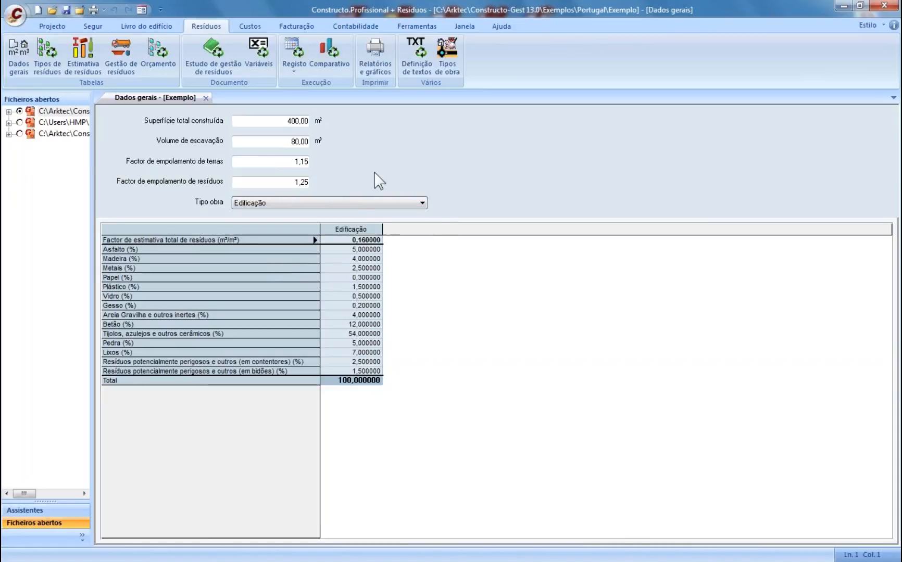
click(206, 98)
- Open the Tipos de resíduos table and the Estimativa de resíduos, then close the types table
click(45, 51)
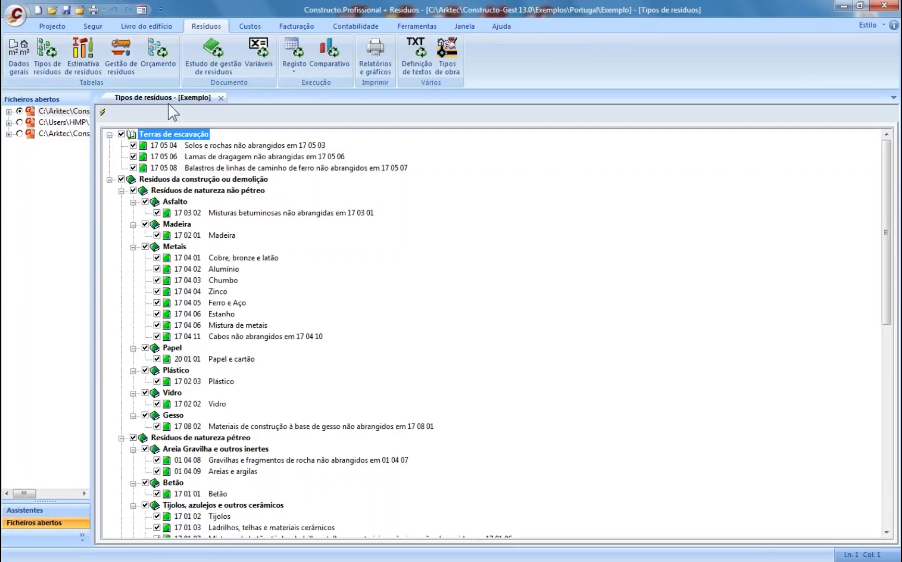
click(82, 55)
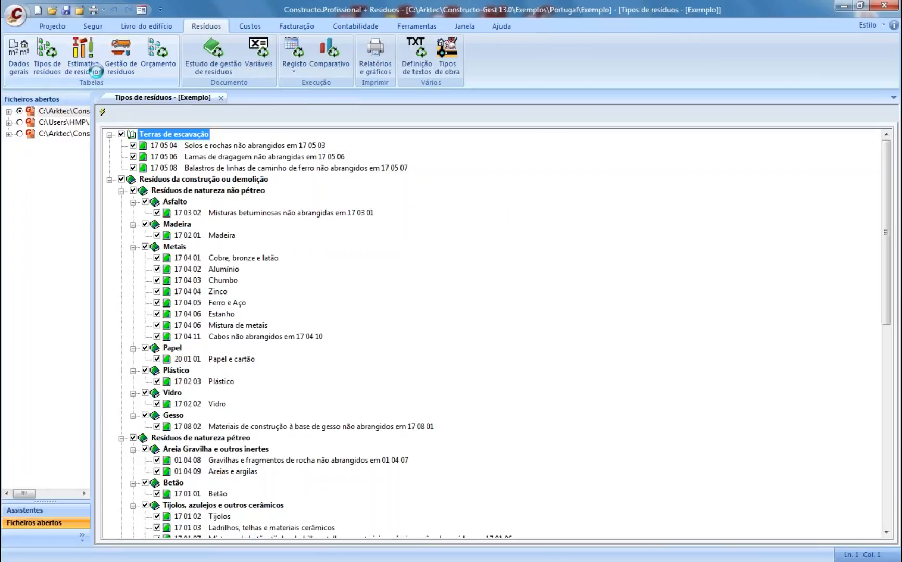
click(205, 100)
click(220, 99)
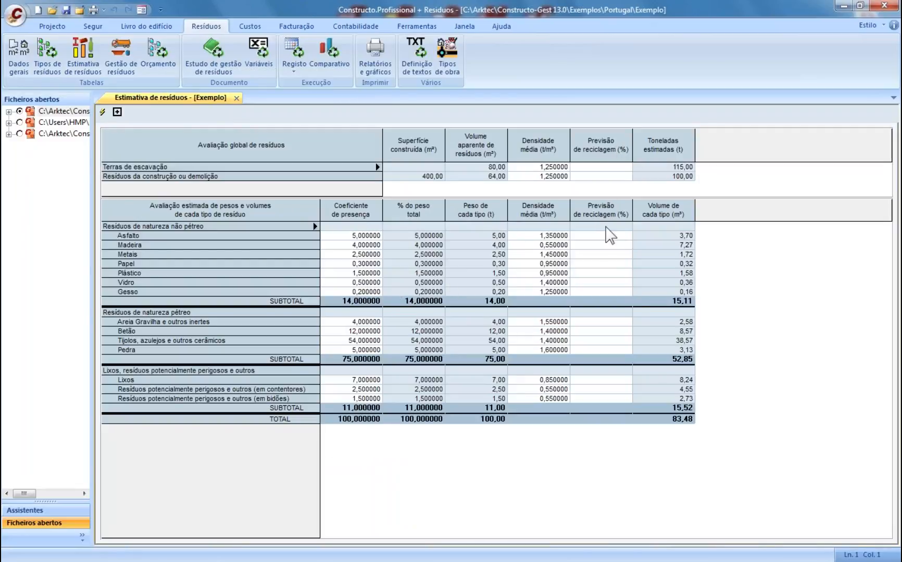
- Enter a 20% recycling forecast for construction waste, close the estimate, and open Gestão de resíduos
click(593, 176)
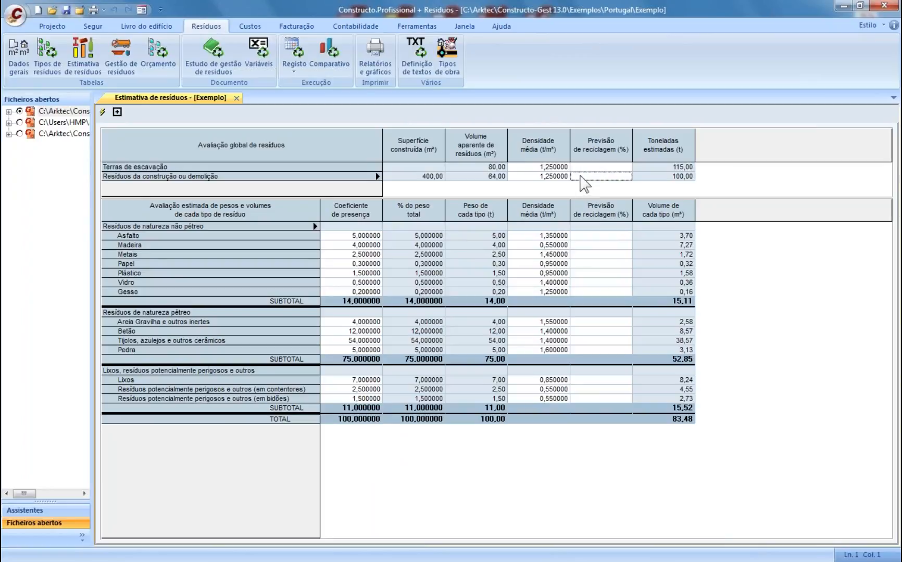
text(20)
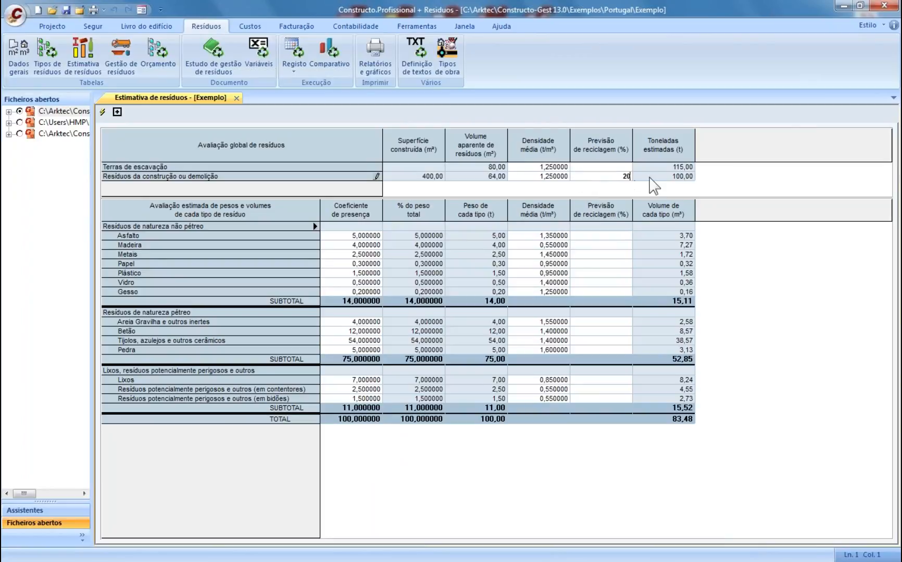
key(Return)
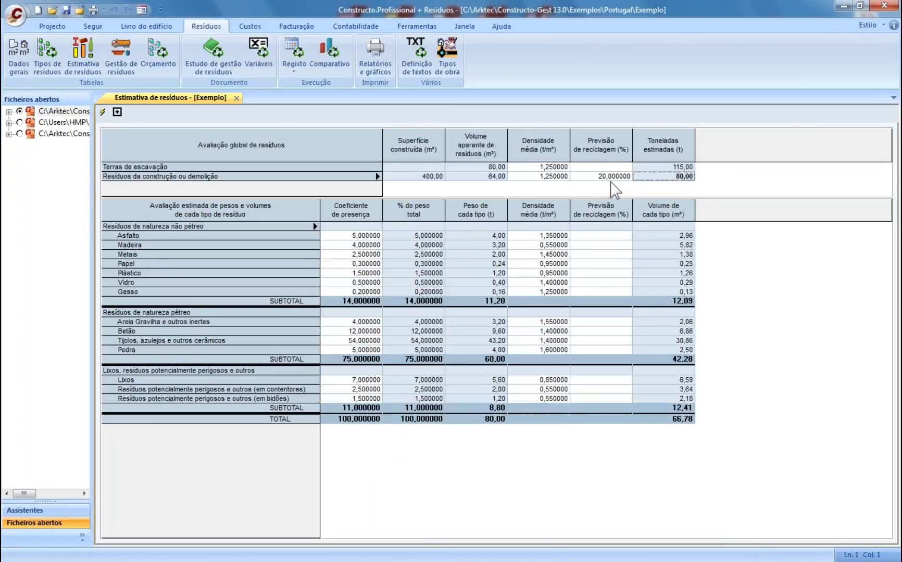
click(236, 98)
click(121, 52)
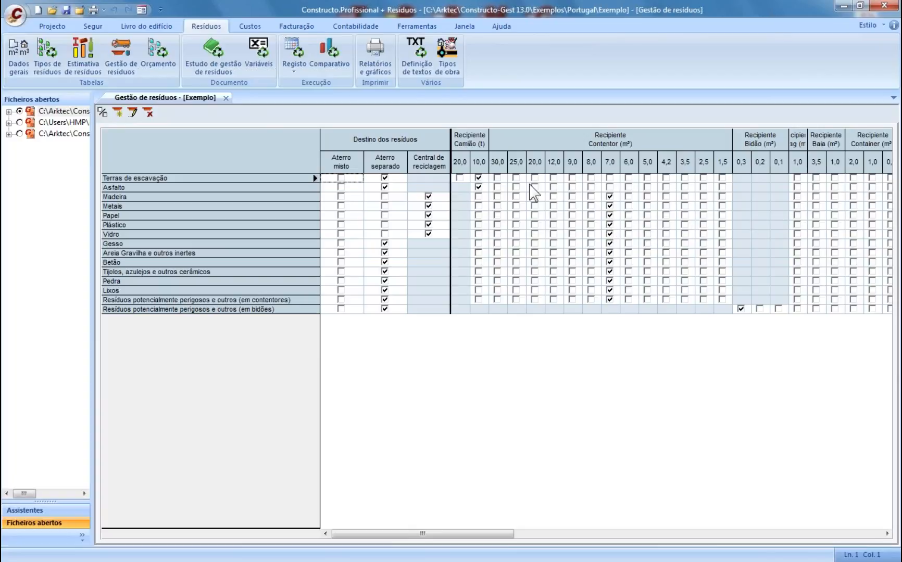
- Close the Gestão de resíduos waste destination grid
click(225, 98)
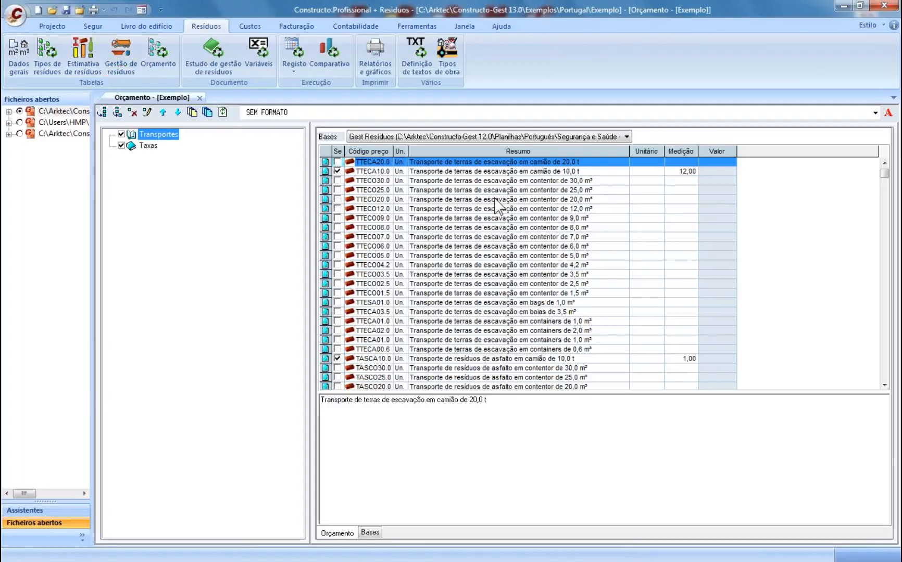
- Inspect the TTECA10.0 and TASCA10.0 transport items, scroll the price list, and close the budget
click(504, 172)
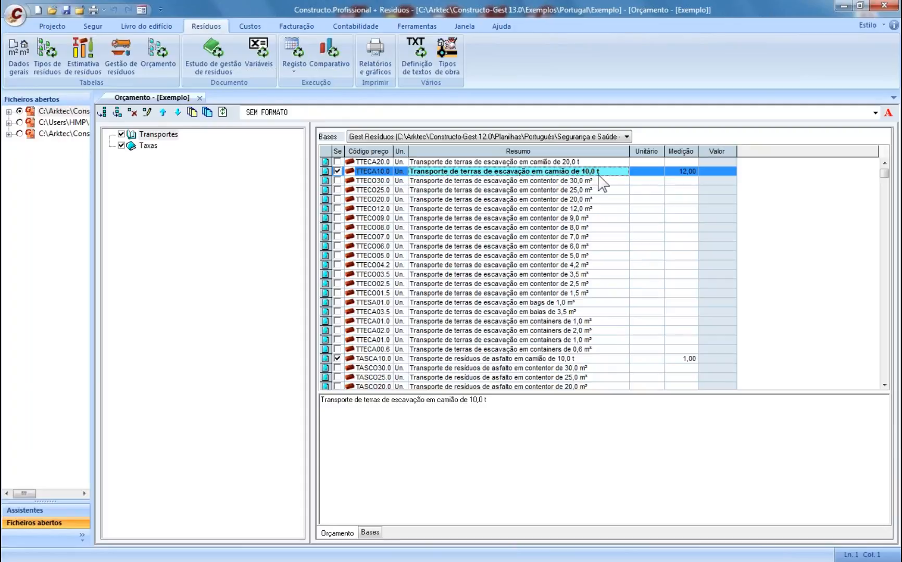
click(537, 359)
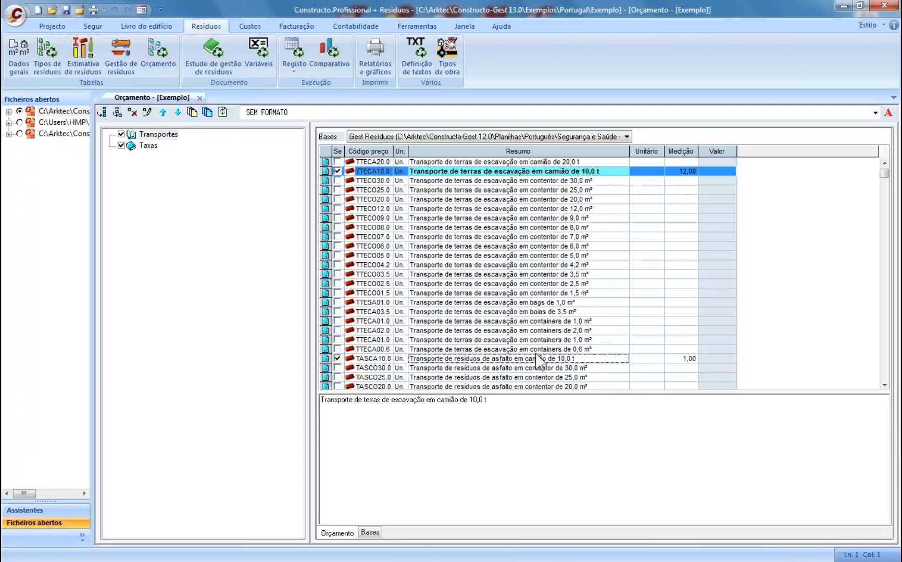
scroll(537, 359, down, 20)
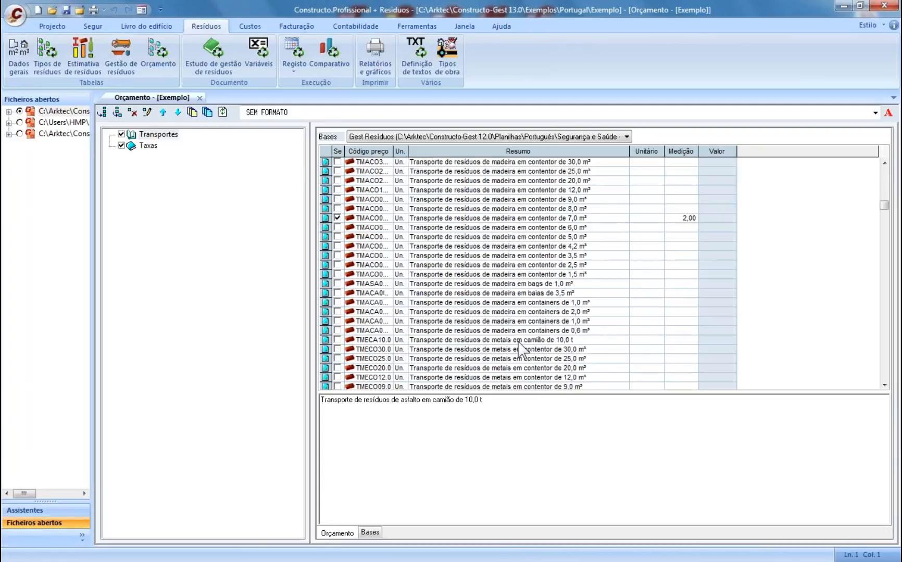
scroll(465, 324, down, 5)
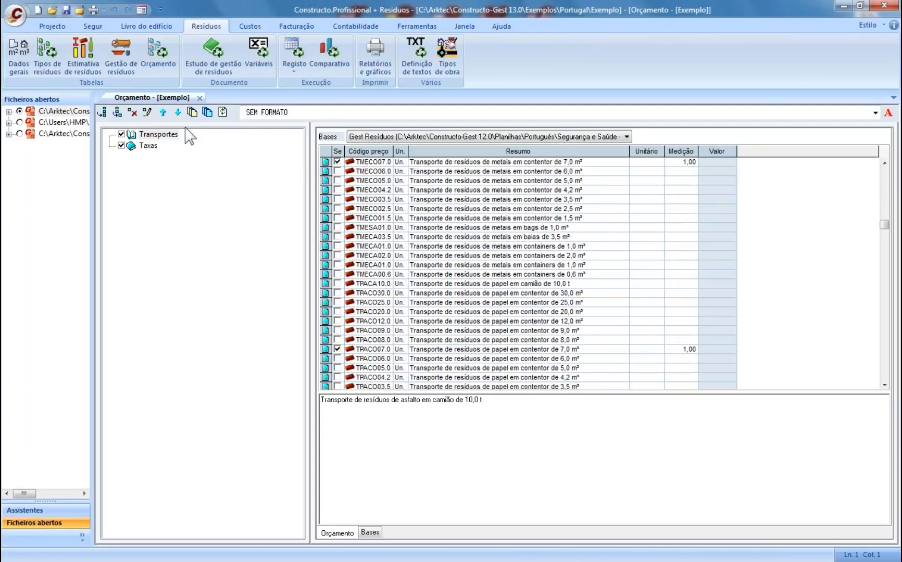
click(199, 98)
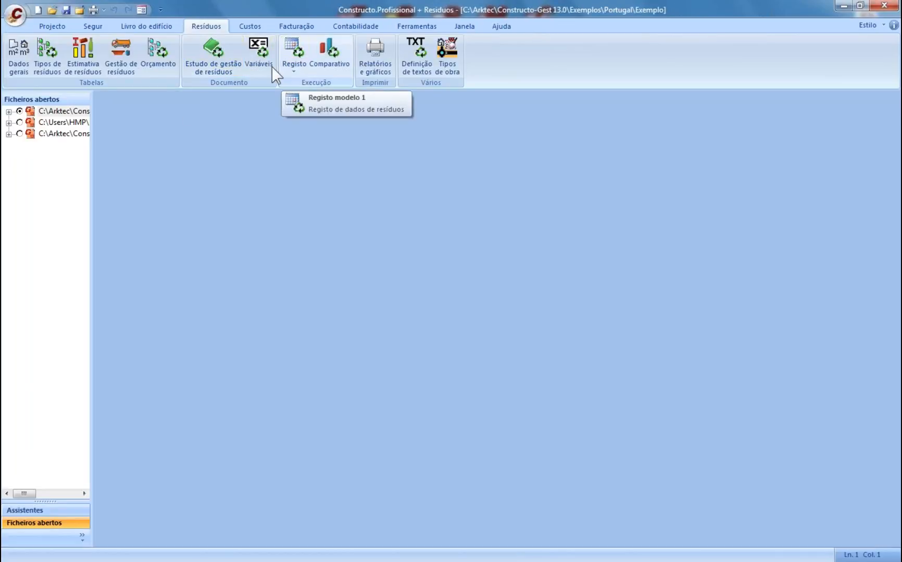
- Open and close the empty waste data record, then bring up the waste Relatórios e gráficos
click(296, 62)
click(297, 57)
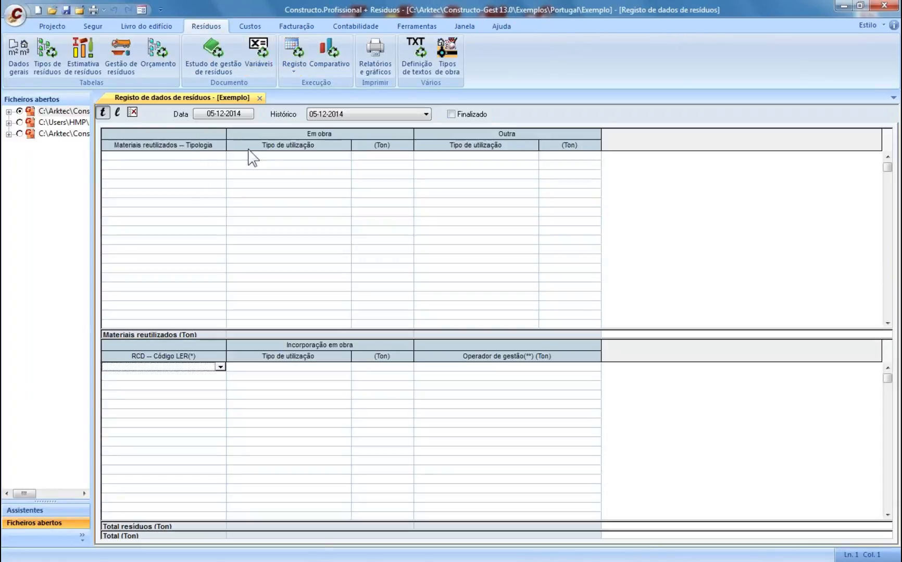
click(260, 98)
click(375, 58)
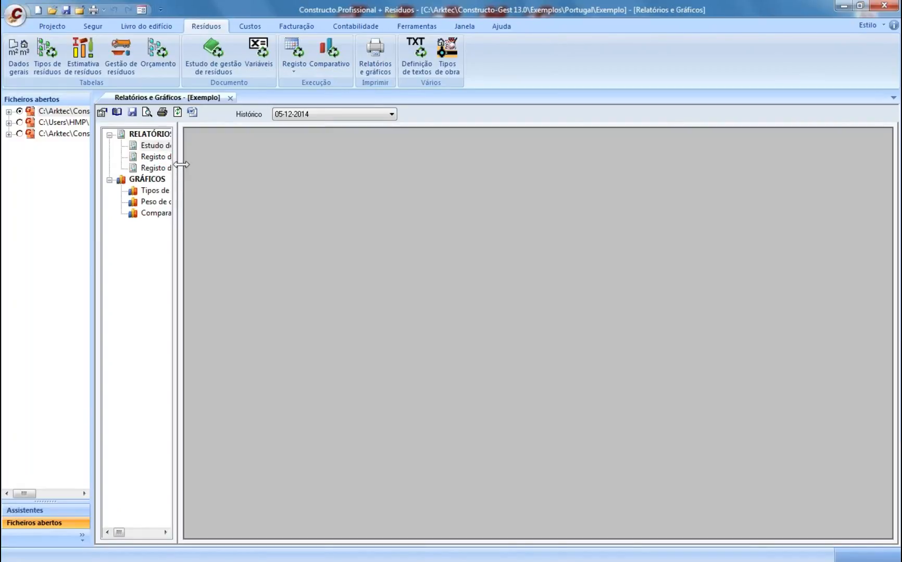
- Widen the report list so titles show fully and scroll through the waste reports
drag(181, 164, 252, 164)
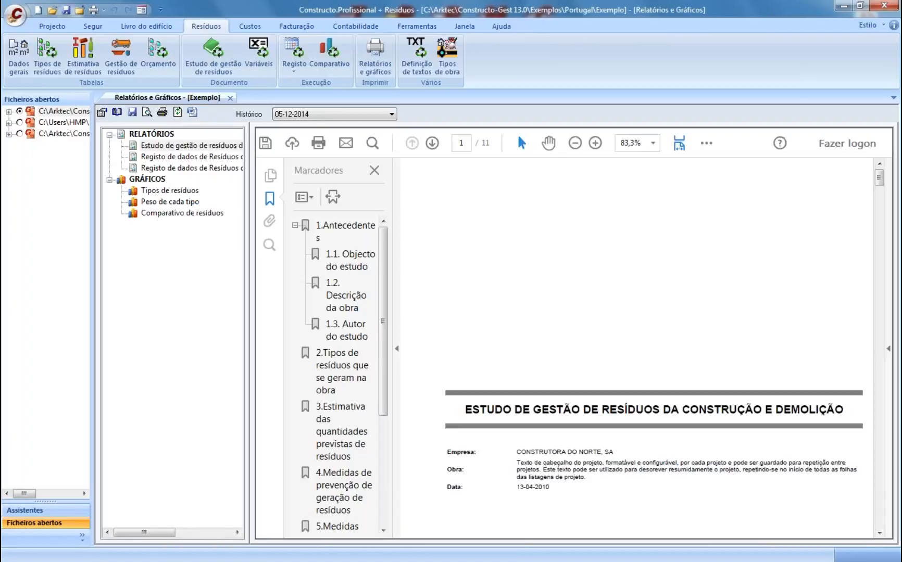
scroll(882, 515, down, 3)
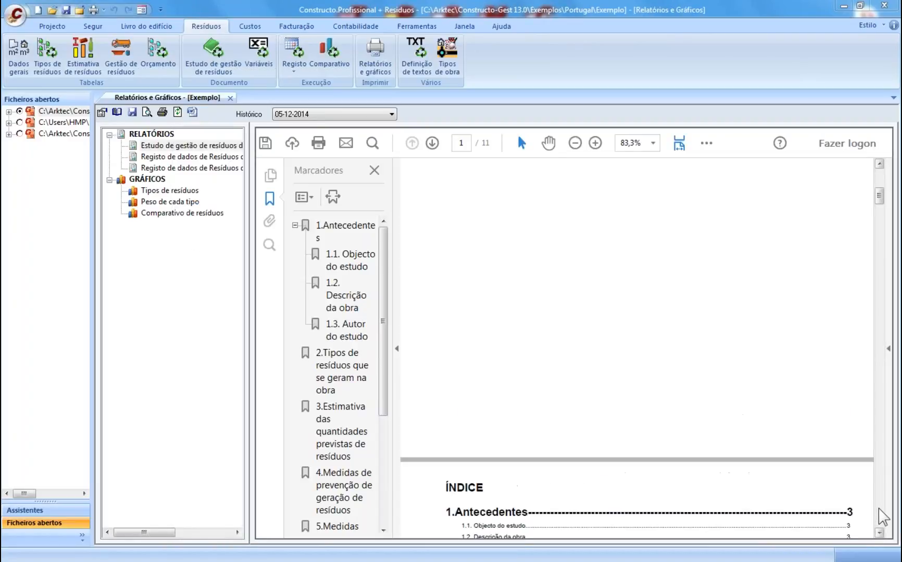
scroll(878, 507, down, 10)
scroll(880, 517, down, 10)
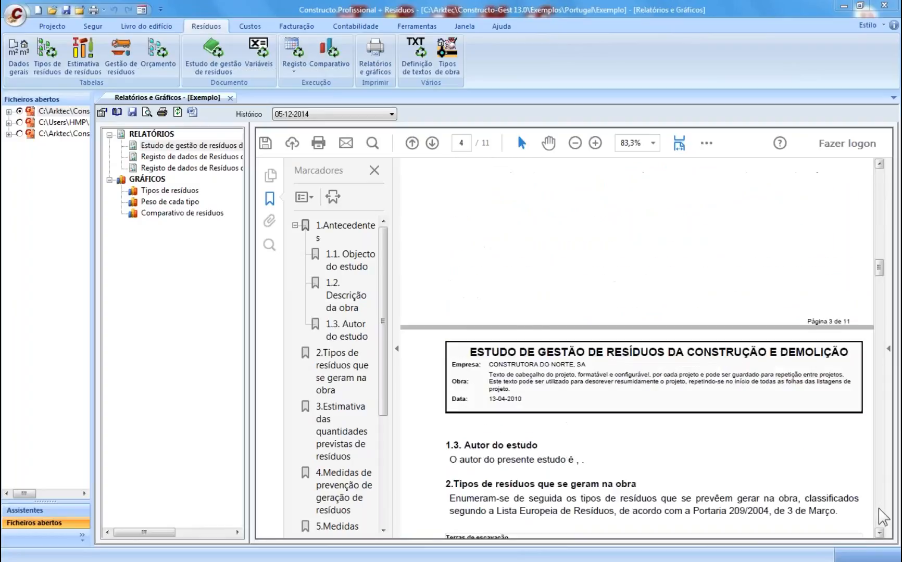
scroll(883, 517, down, 6)
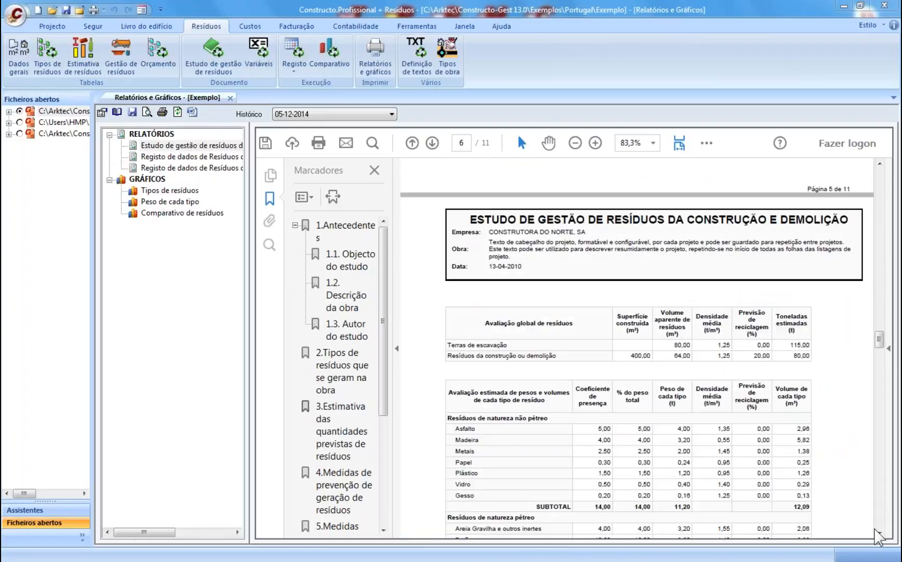
click(878, 532)
scroll(880, 534, down, 15)
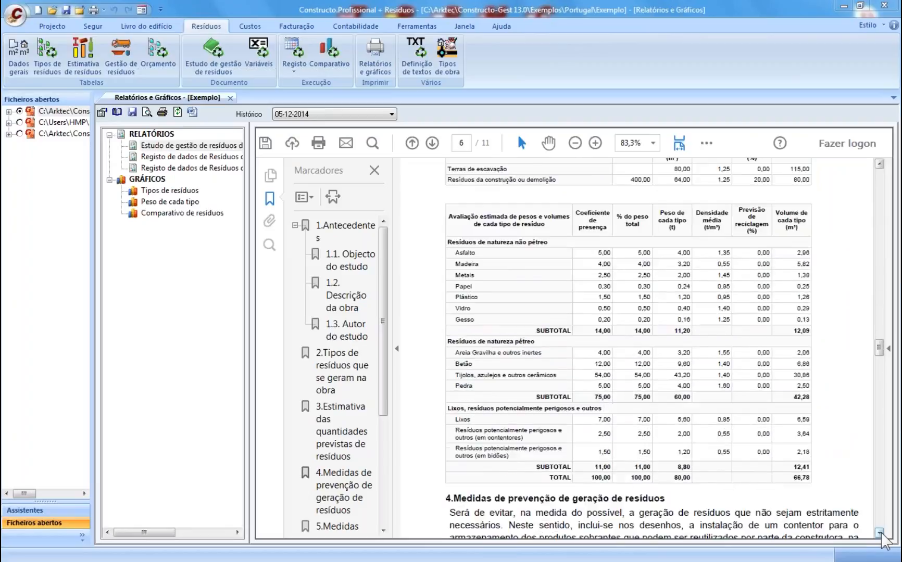
scroll(879, 534, down, 5)
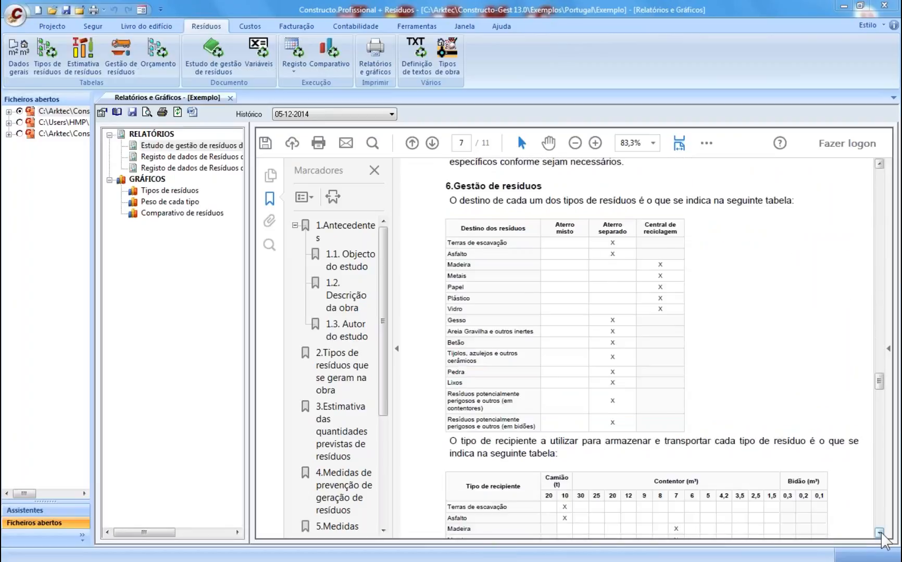
scroll(880, 538, down, 1)
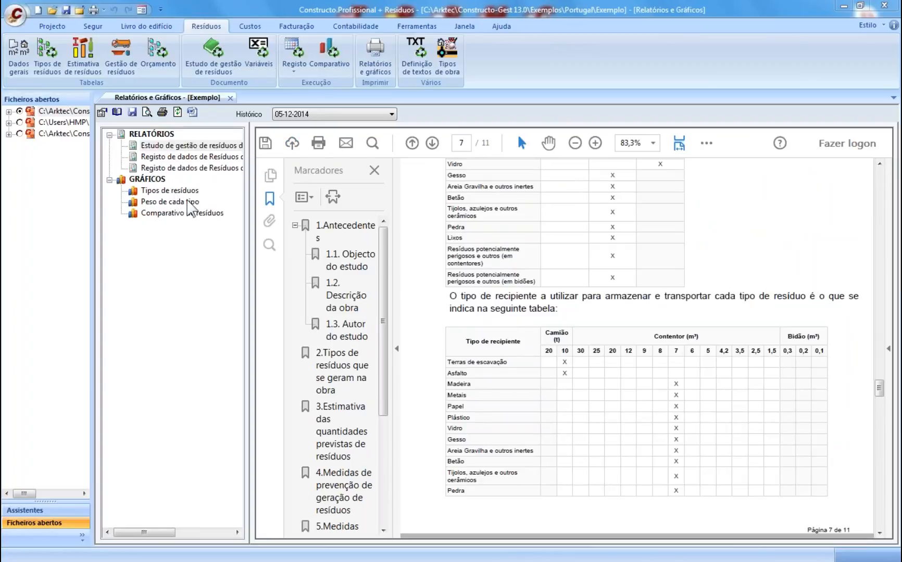
- View the waste types pie chart and the Peso de cada tipo chart
click(171, 191)
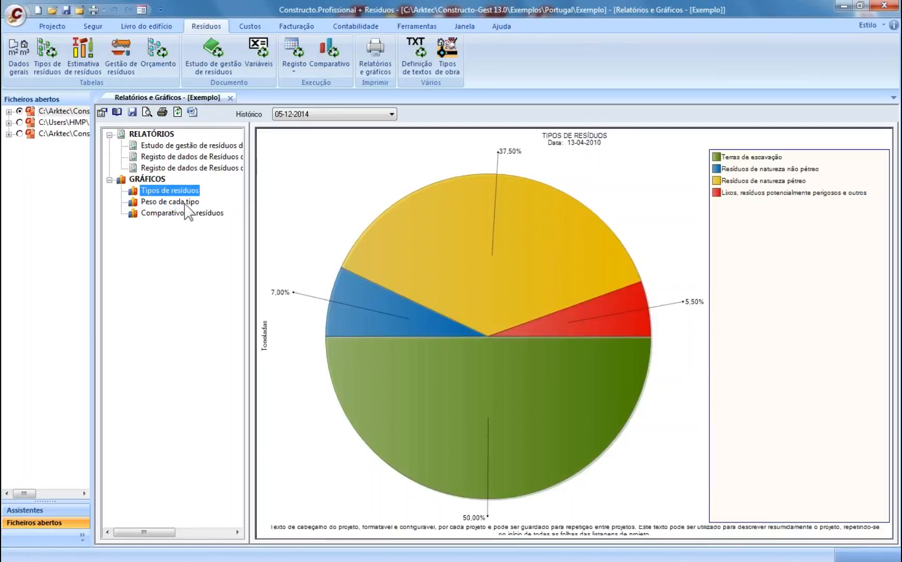
click(177, 203)
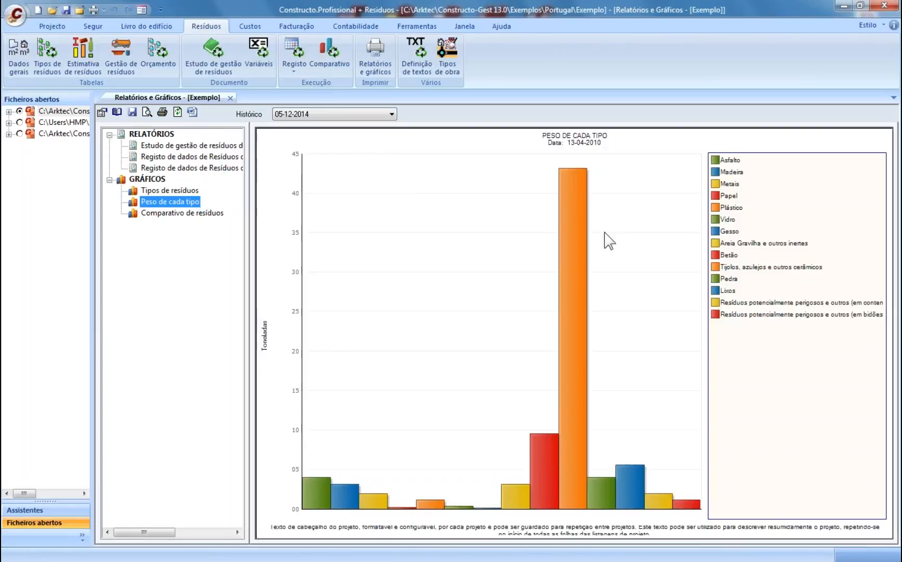
mouse_move(574, 218)
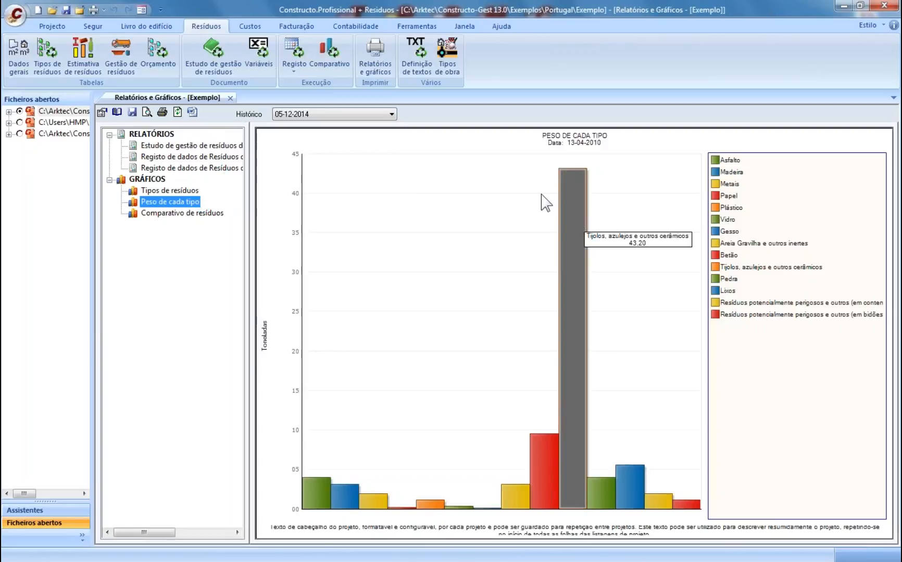
- Close Relatórios e Gráficos and look over the Segur and Livro do edifício commands
click(230, 97)
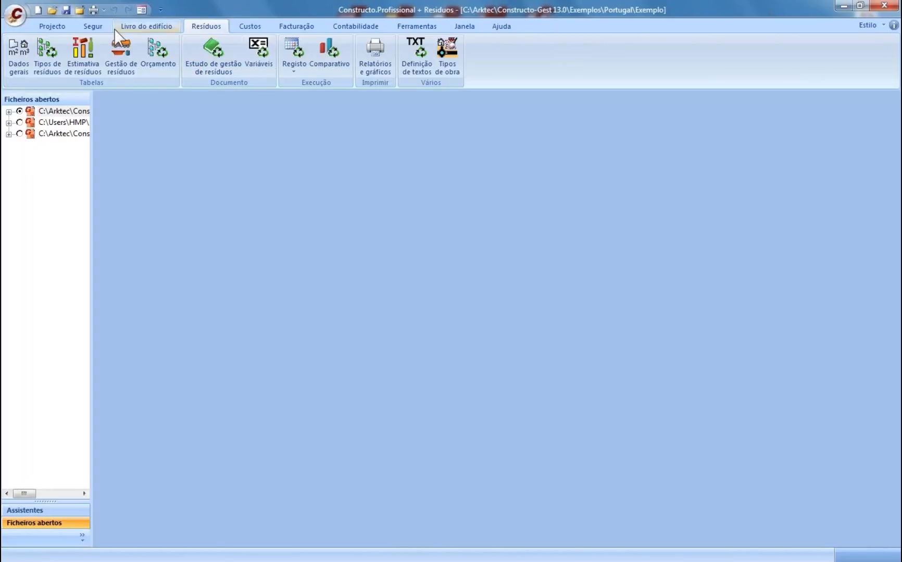
click(88, 27)
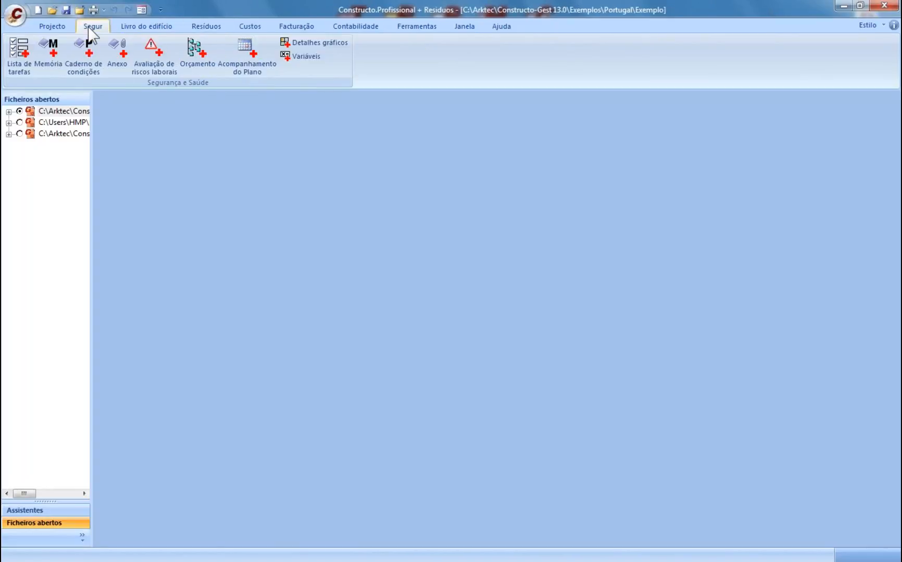
click(147, 26)
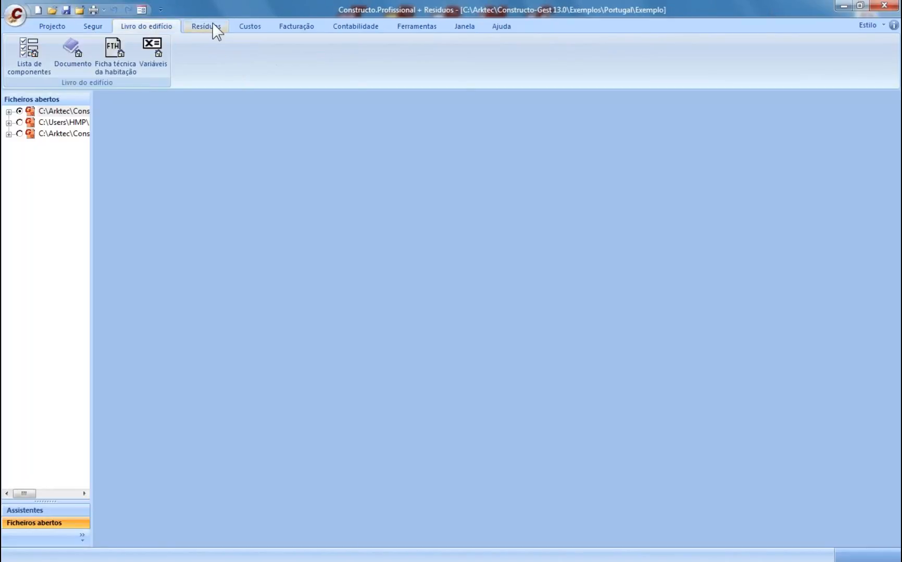
click(212, 26)
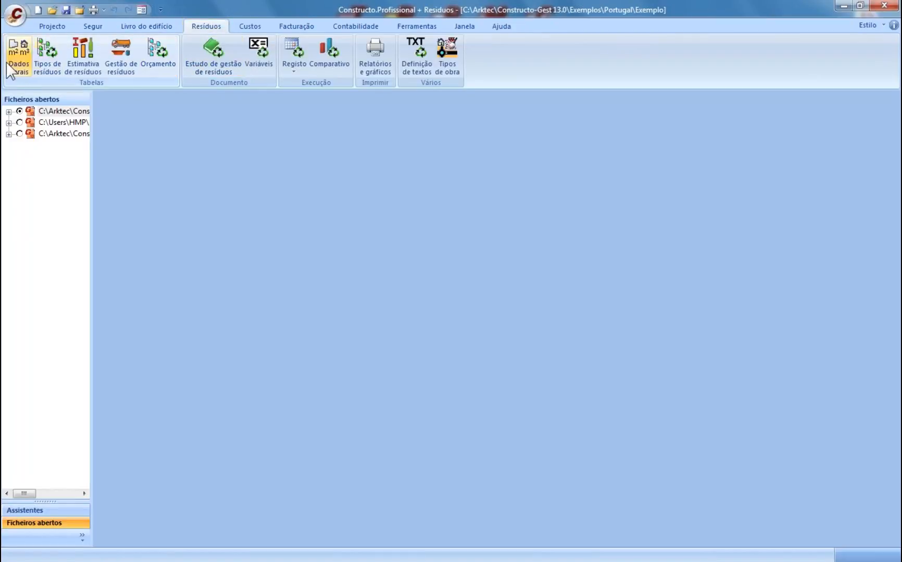
click(21, 61)
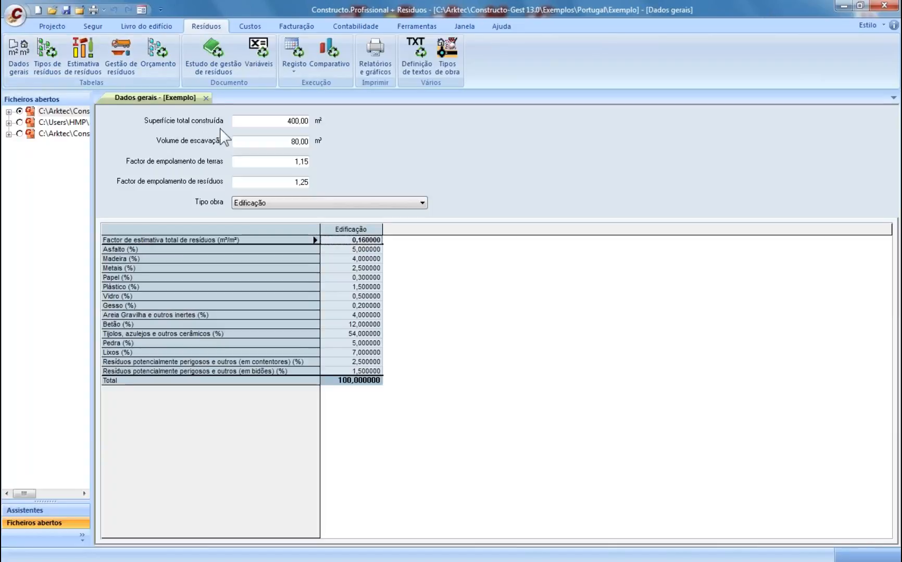
click(206, 98)
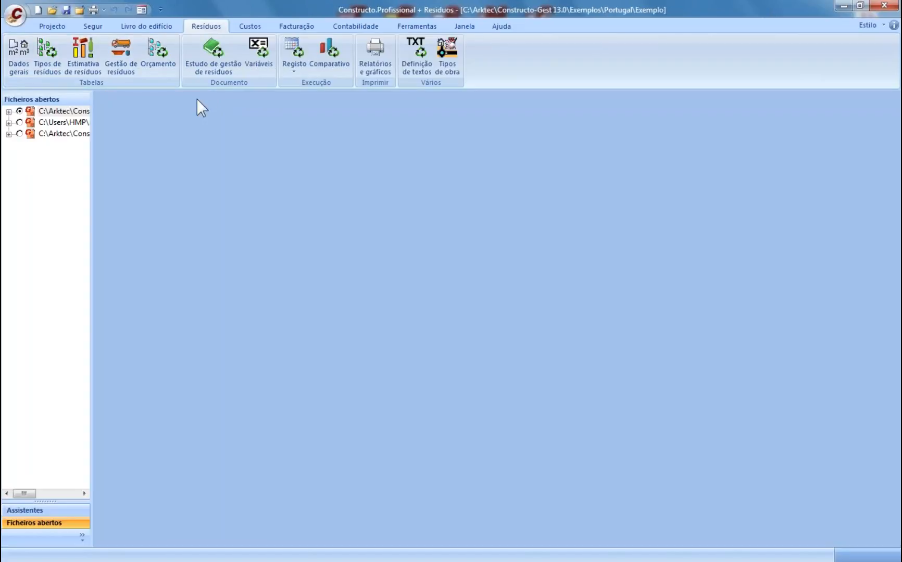
click(81, 53)
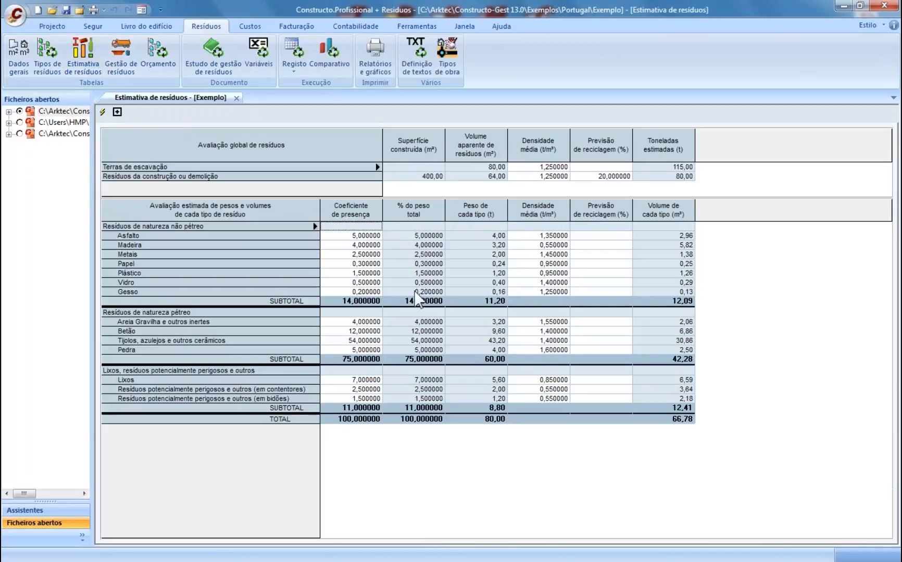
click(103, 112)
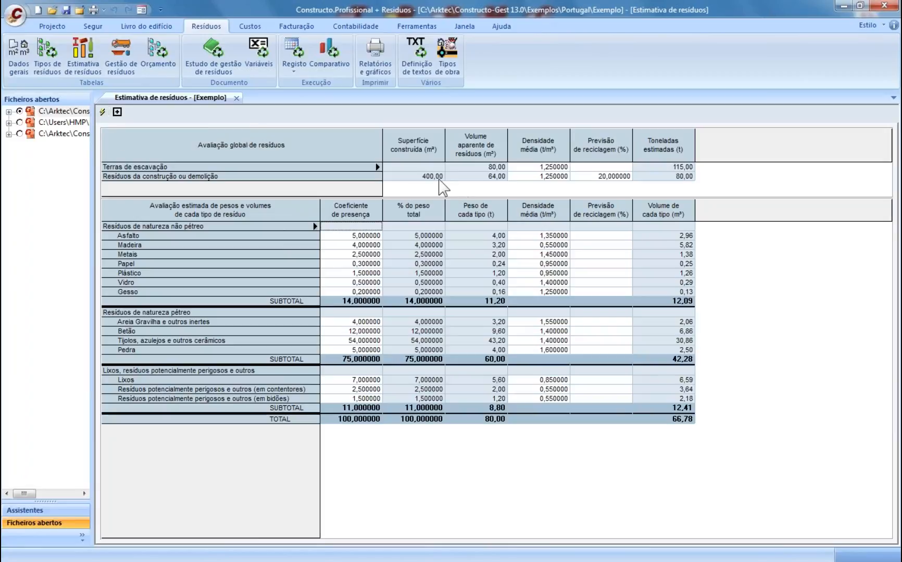
click(117, 112)
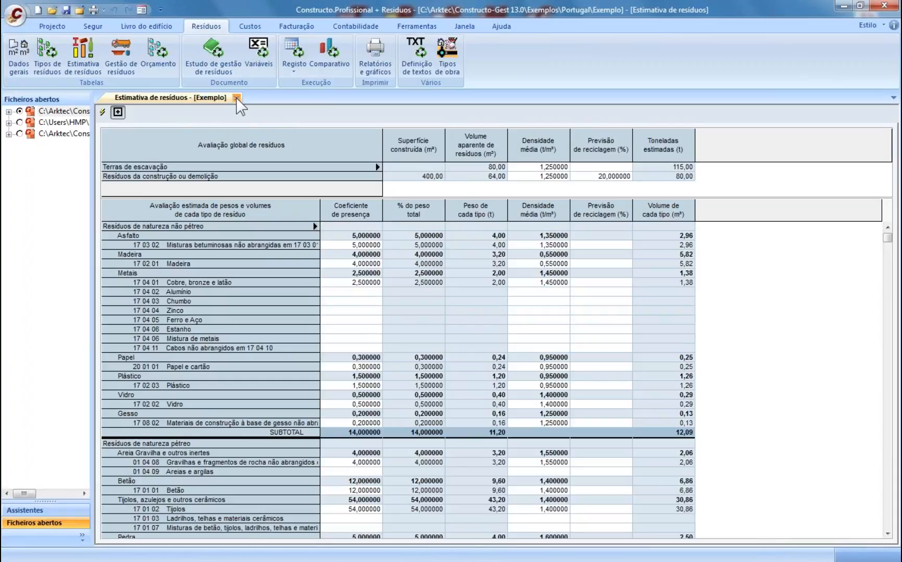
click(237, 98)
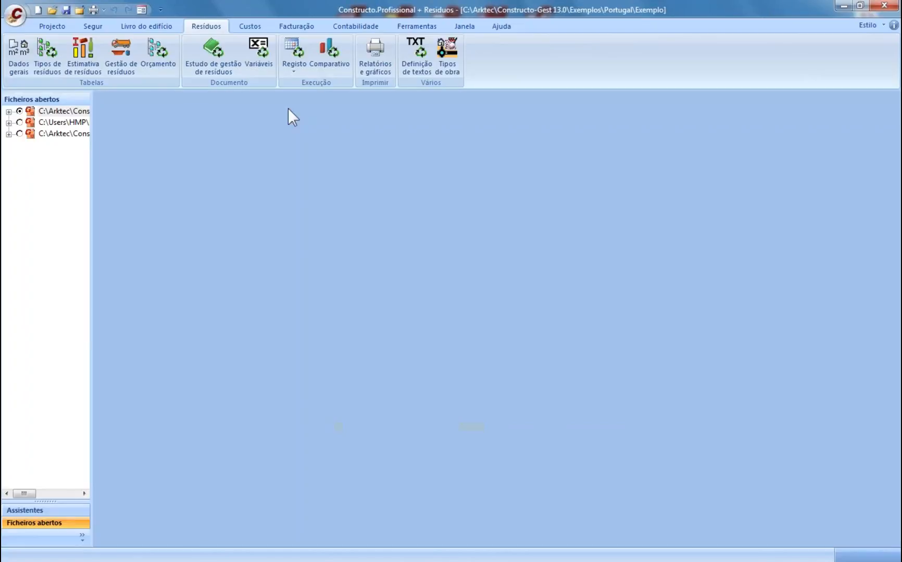
- Show the Custos ribbon commands and the Assistentes wizard list in the left panel
click(249, 27)
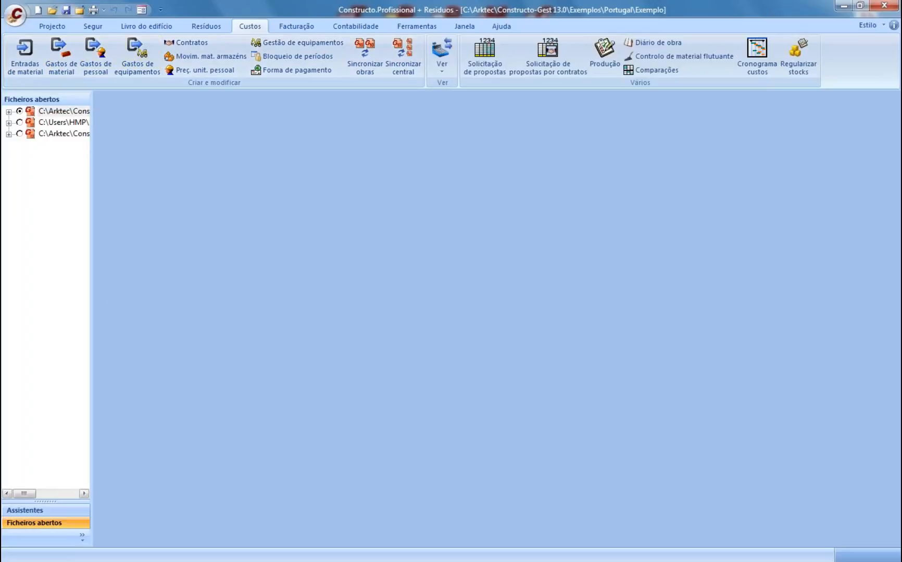
click(46, 511)
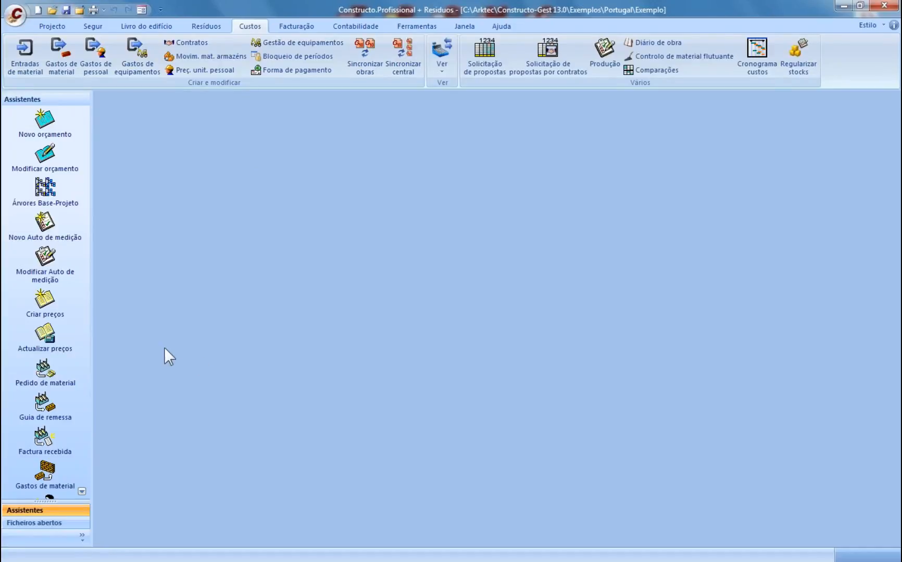
click(82, 492)
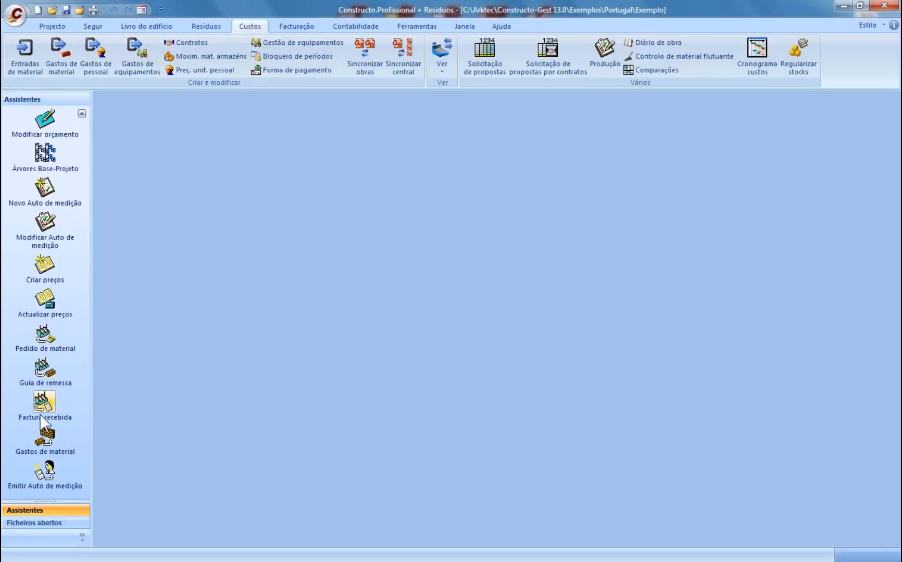
- Start order PDM05 for supplier CONSTRUTORA DO LESTE,SA with 23% tax and open the price base
click(45, 333)
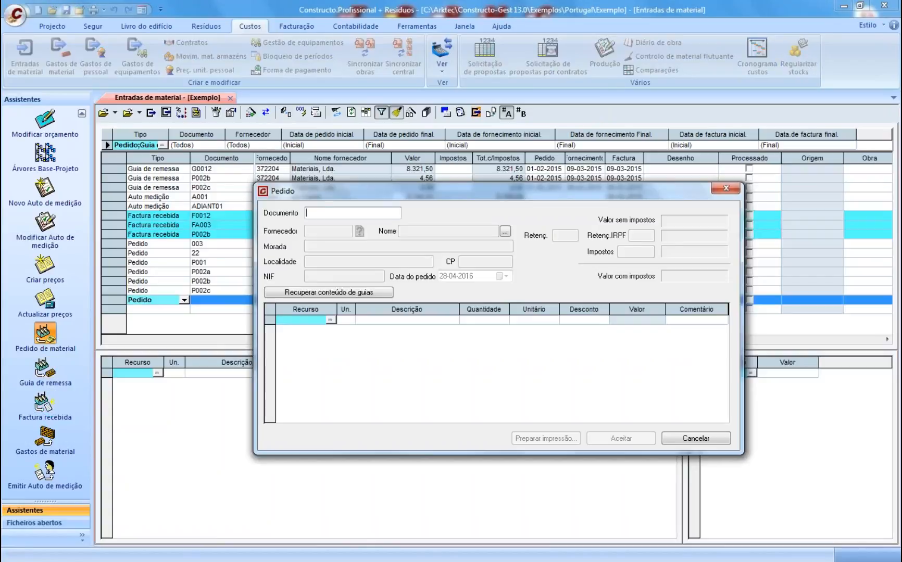
text(PDM)
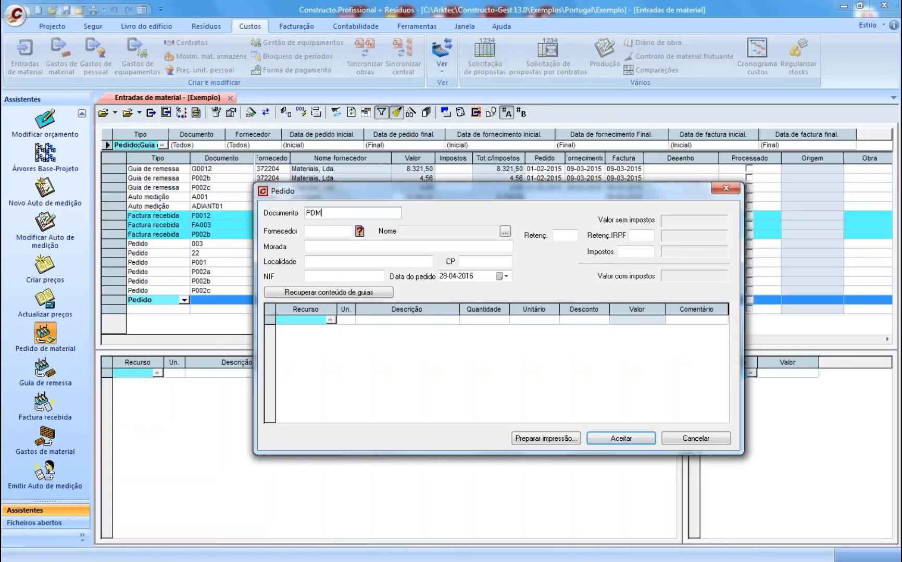
click(301, 320)
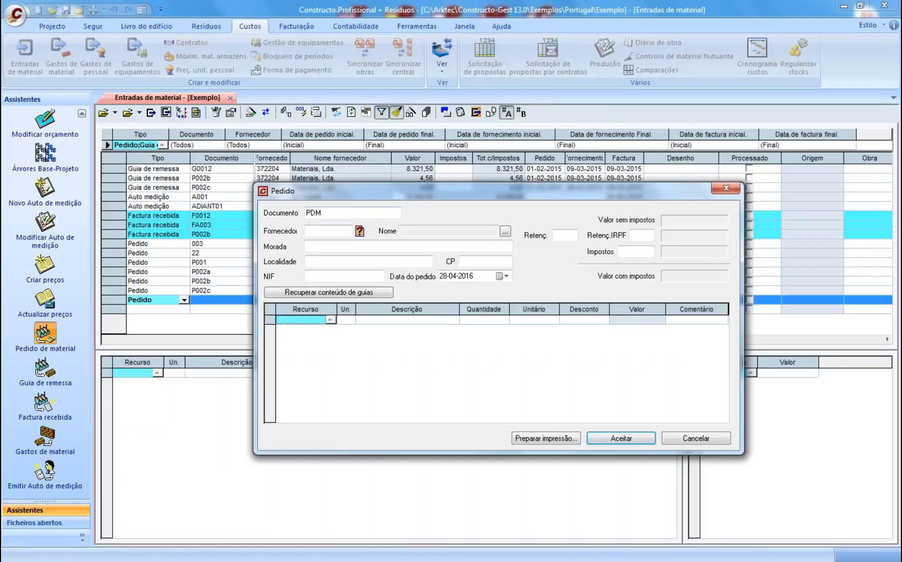
click(337, 213)
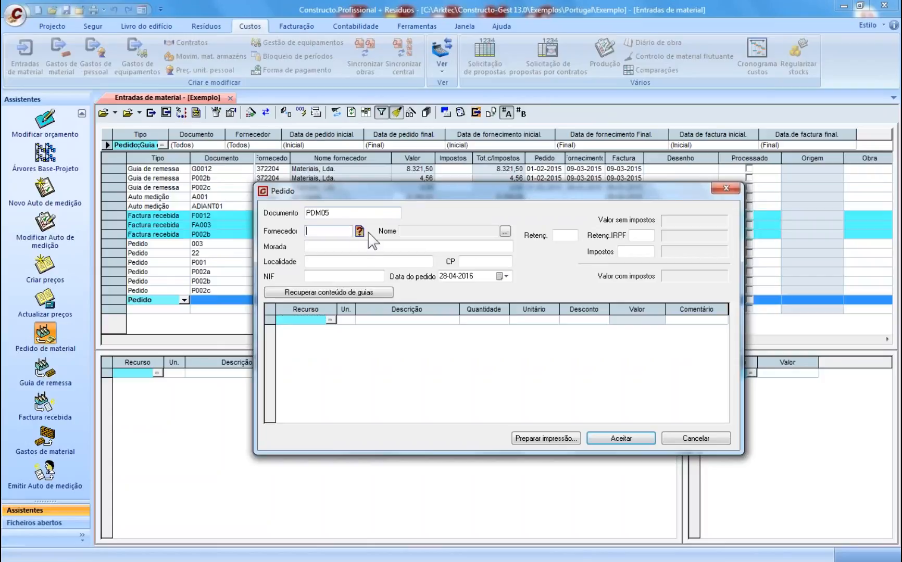
click(359, 232)
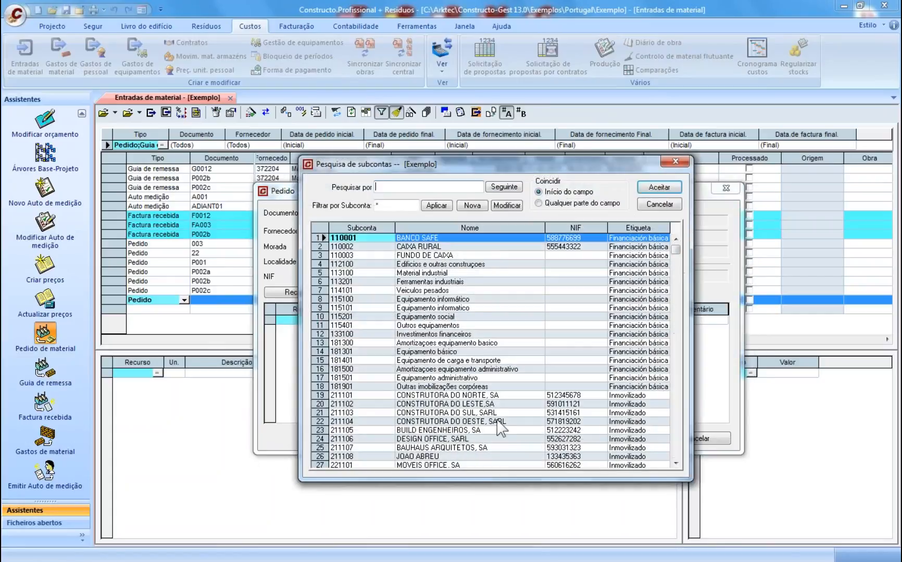
click(448, 404)
click(659, 188)
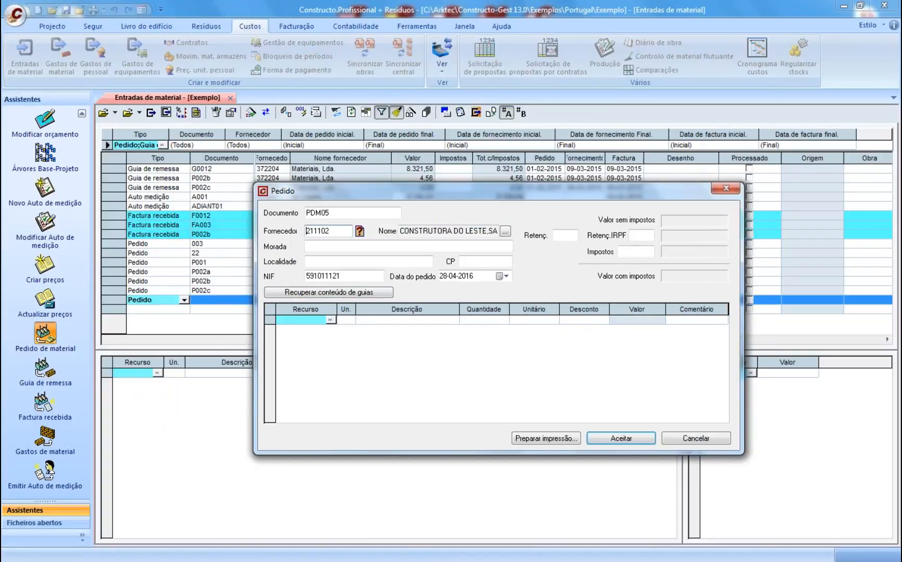
click(624, 250)
text(23)
click(330, 320)
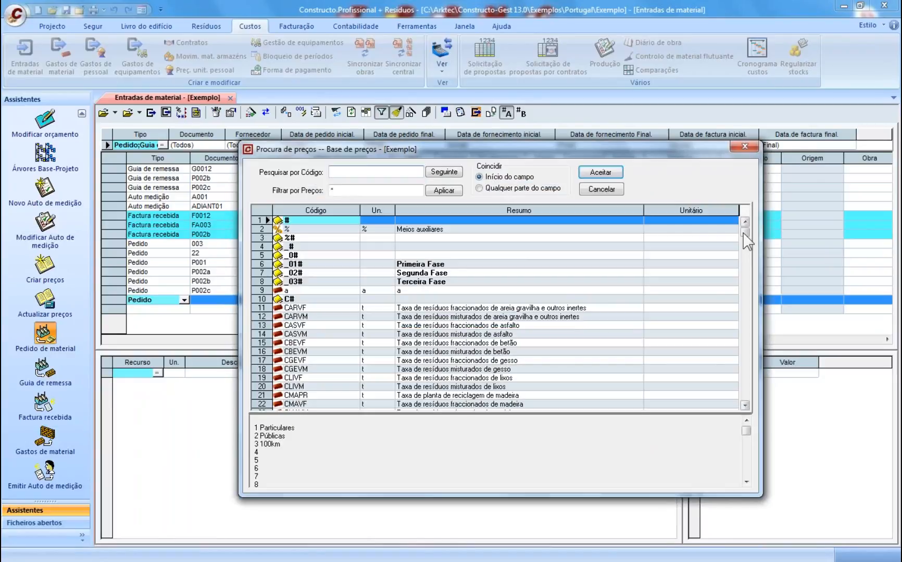
- Add the 10 A switch, 70mm exterior hinge and 60x40 metal hinges from the price base
click(439, 191)
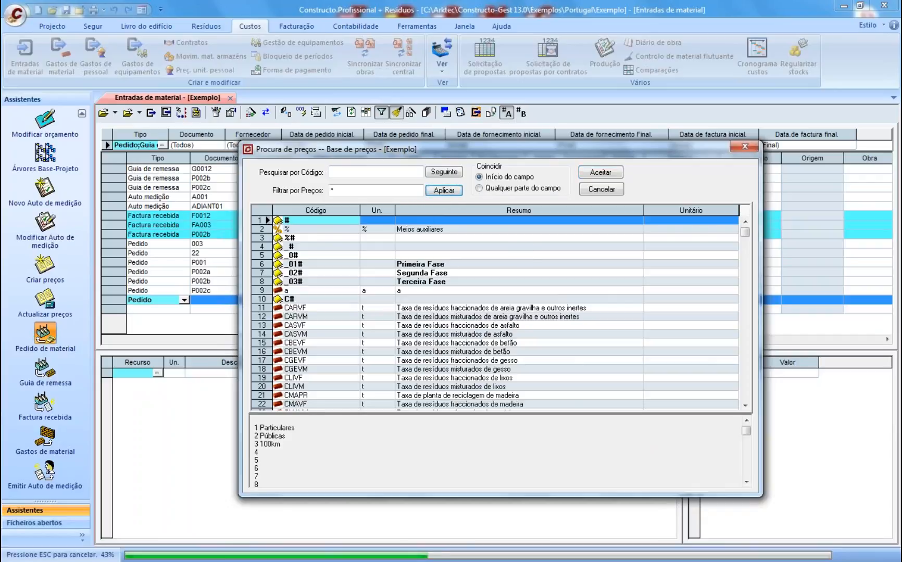
click(640, 300)
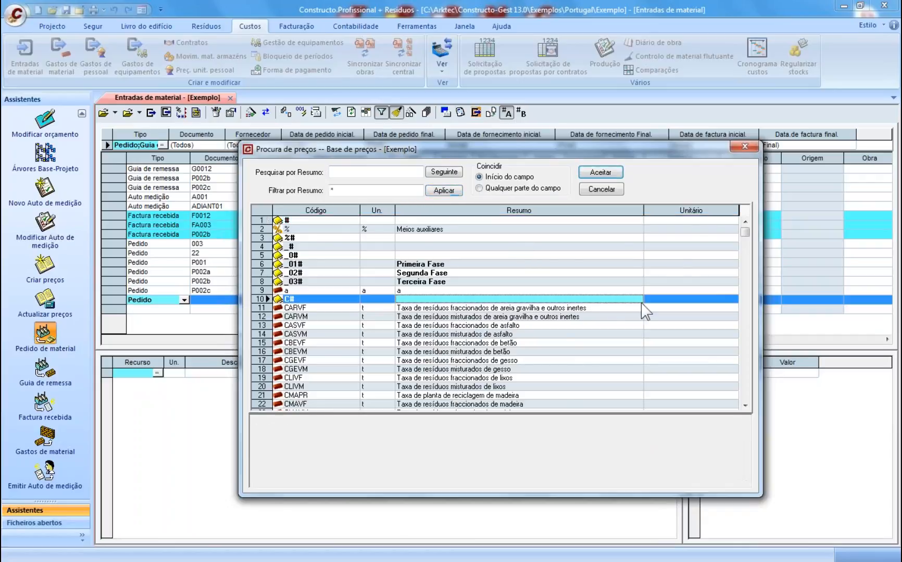
click(744, 331)
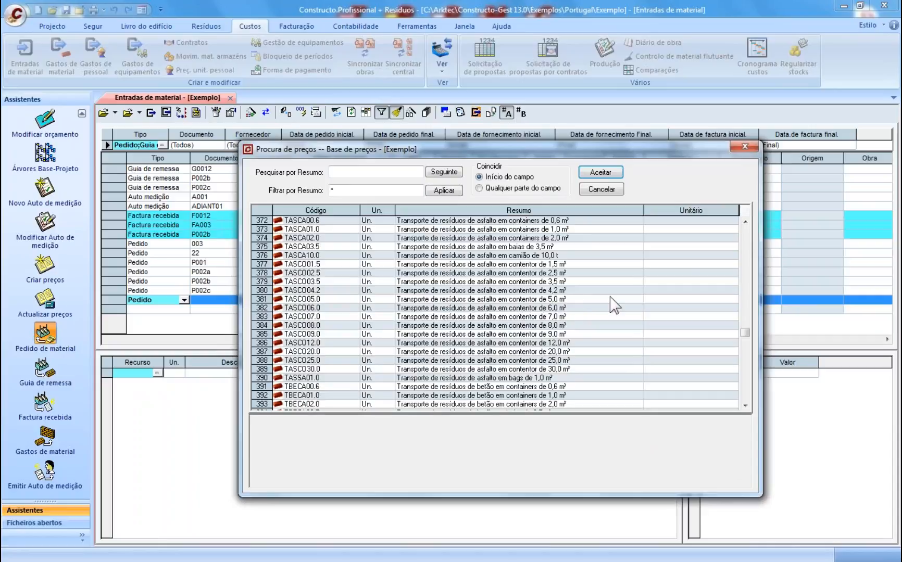
click(374, 191)
text(*)
key(Return)
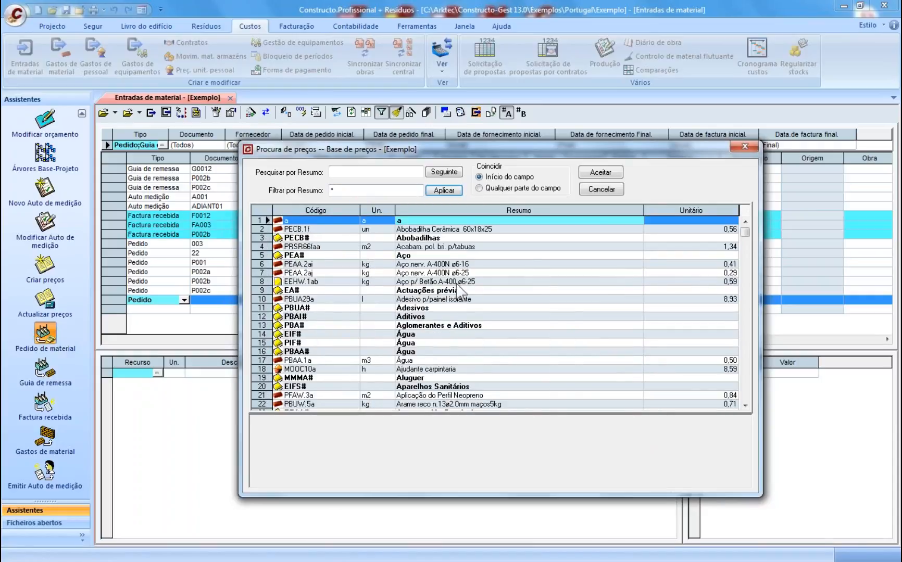
click(428, 300)
drag(745, 232, 745, 261)
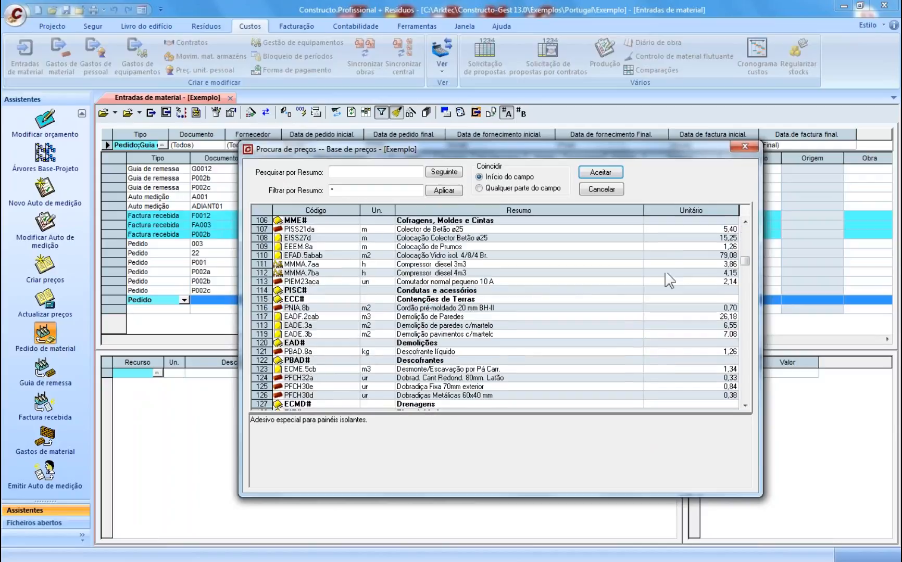
click(443, 282)
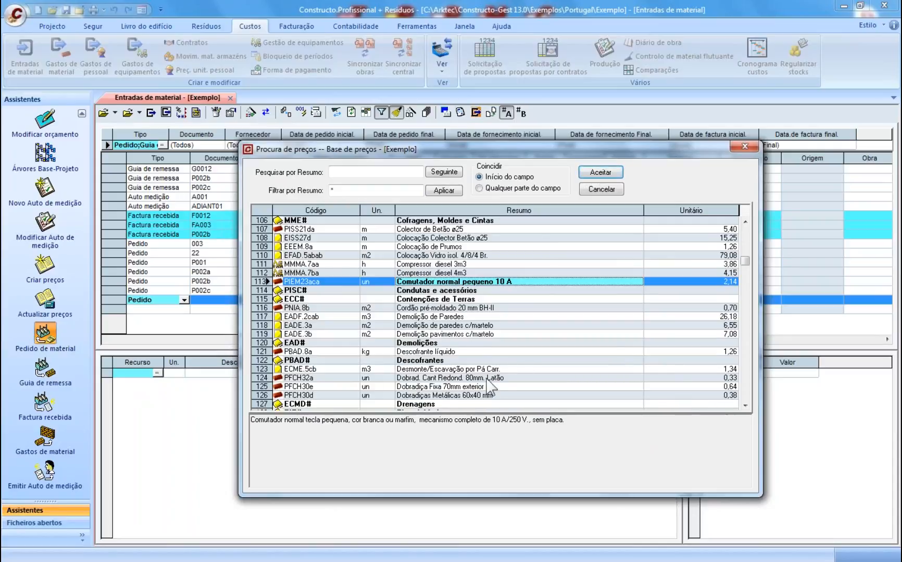
click(449, 387)
click(450, 396)
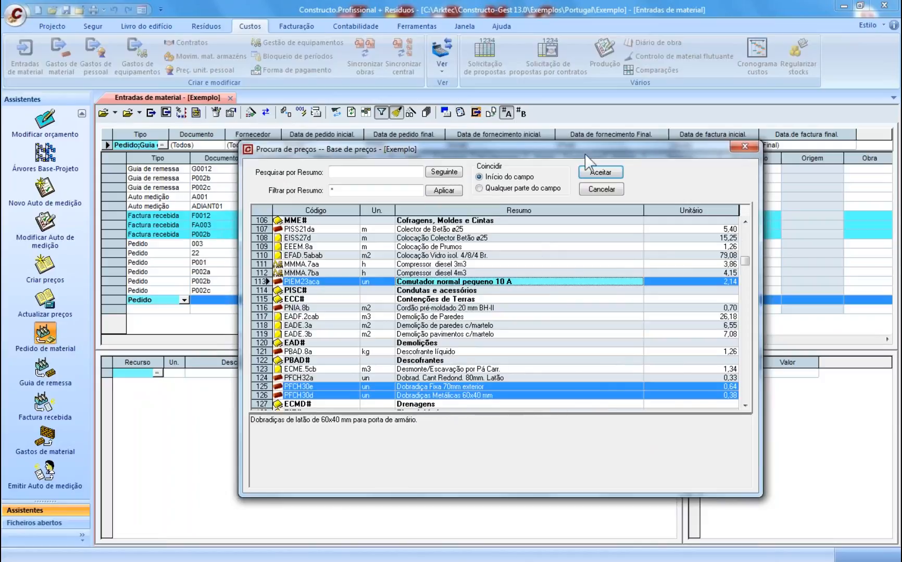
click(601, 172)
- Set the three line quantities to 24, 45 and 70
click(480, 320)
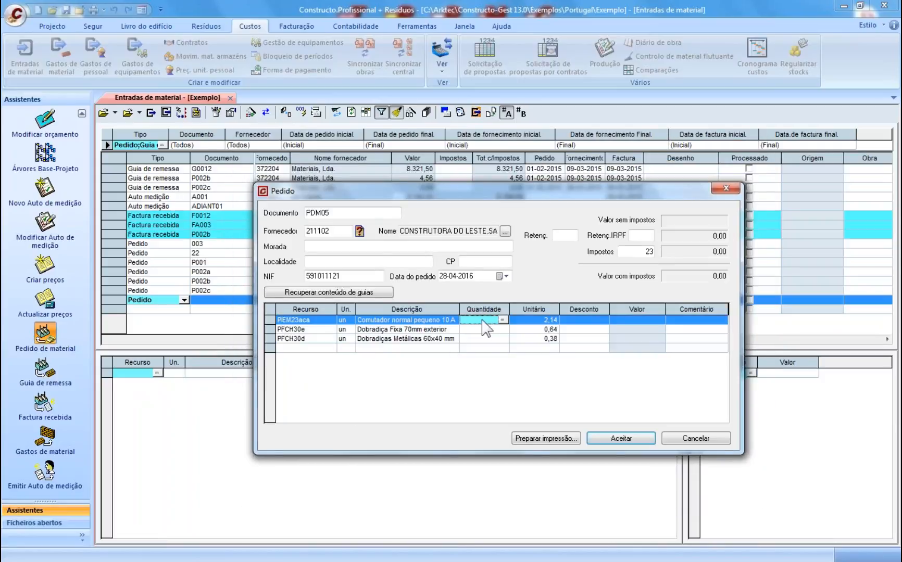
text(24)
click(471, 334)
text(45)
click(477, 339)
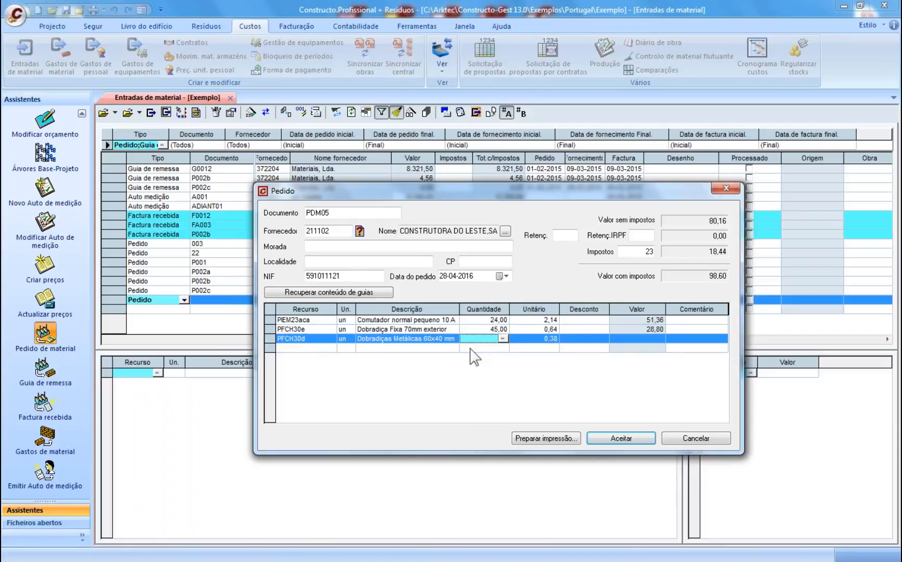
text(70)
click(579, 341)
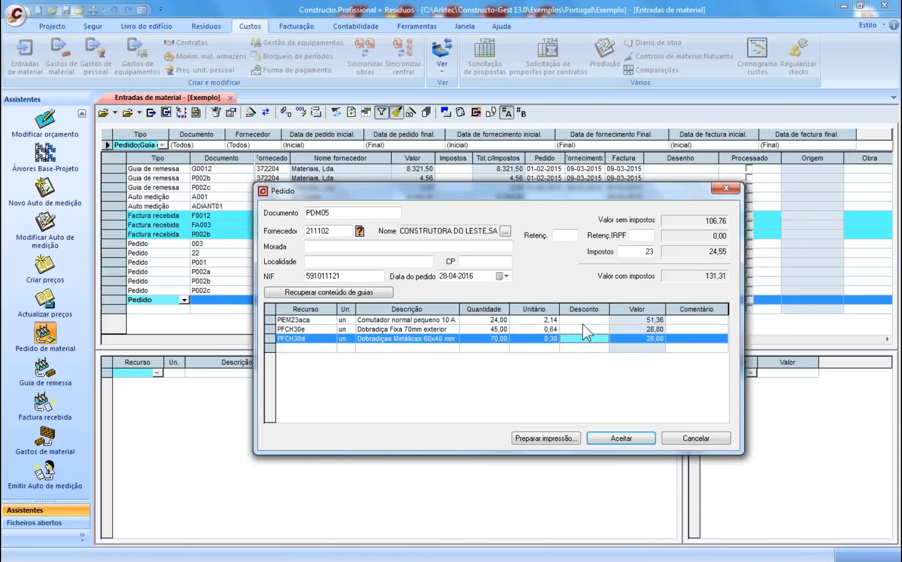
click(548, 439)
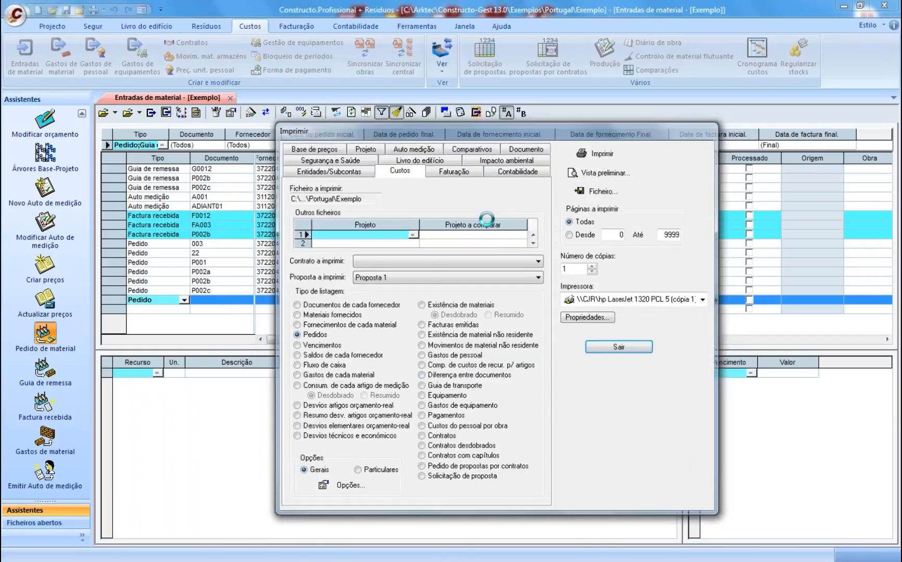
scroll(400, 314, down, 3)
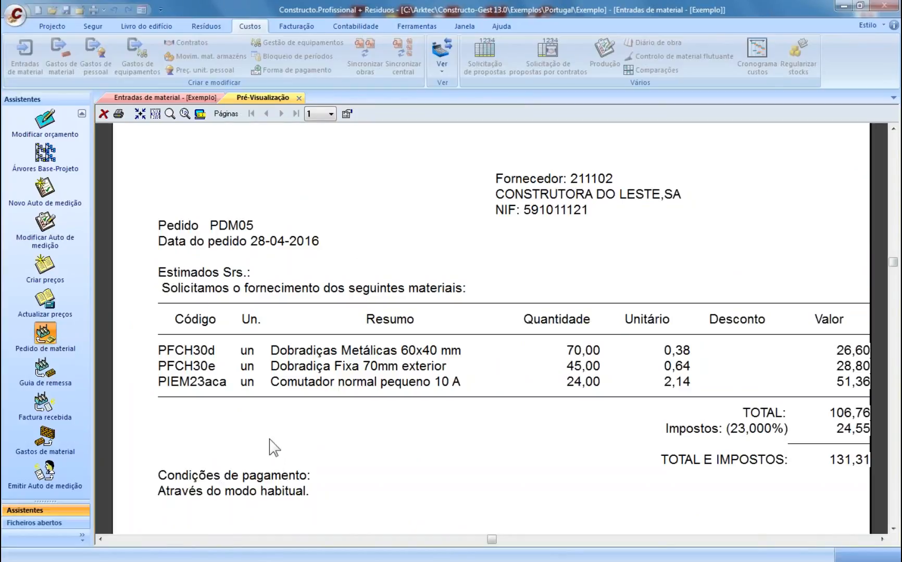
click(298, 98)
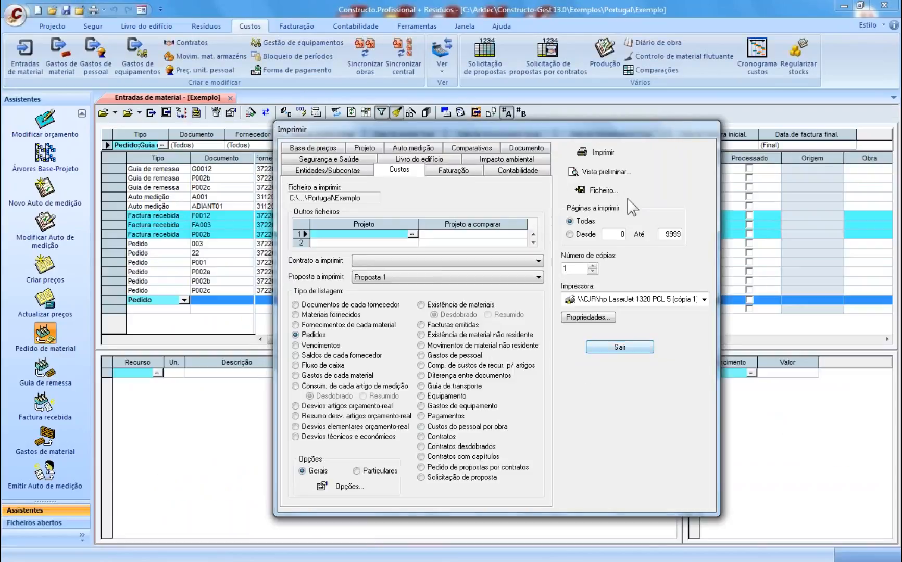
click(613, 346)
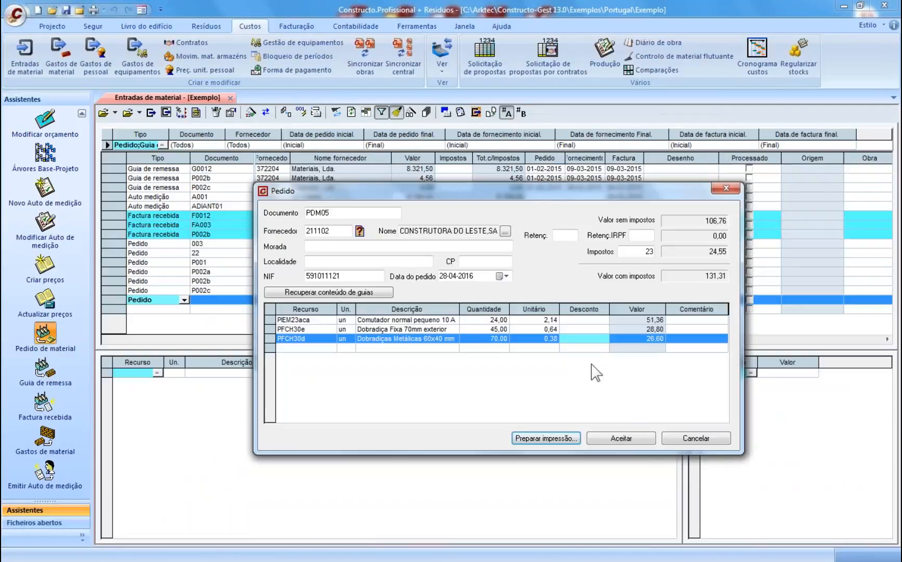
- Save PDM05 and convert it into a Guia de remessa with supply date 29-04-2016
click(623, 442)
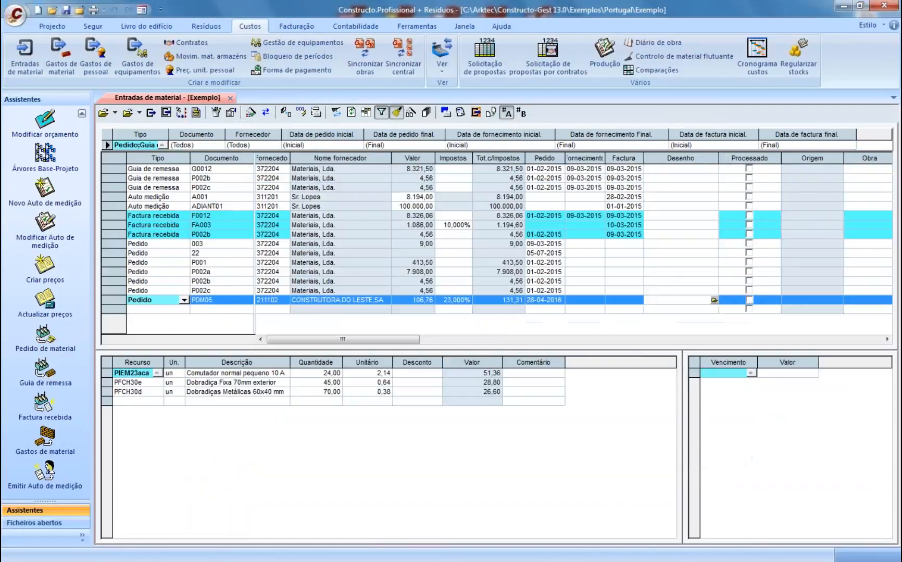
click(199, 311)
click(213, 301)
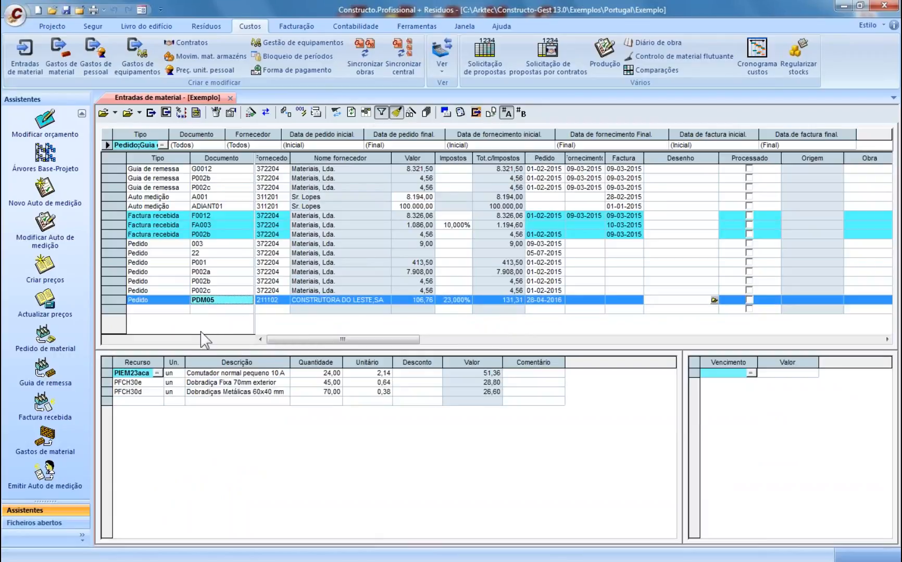
click(285, 112)
click(489, 304)
click(523, 333)
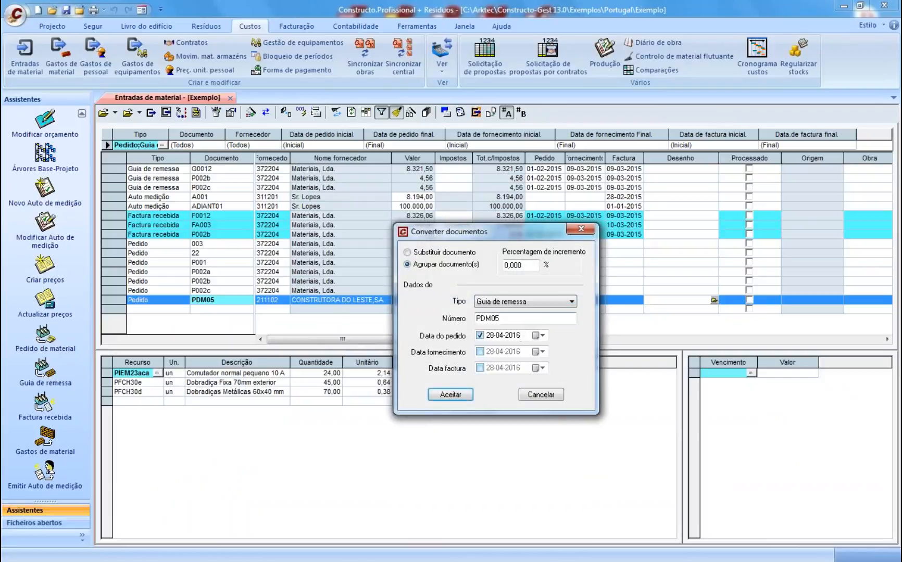
click(480, 352)
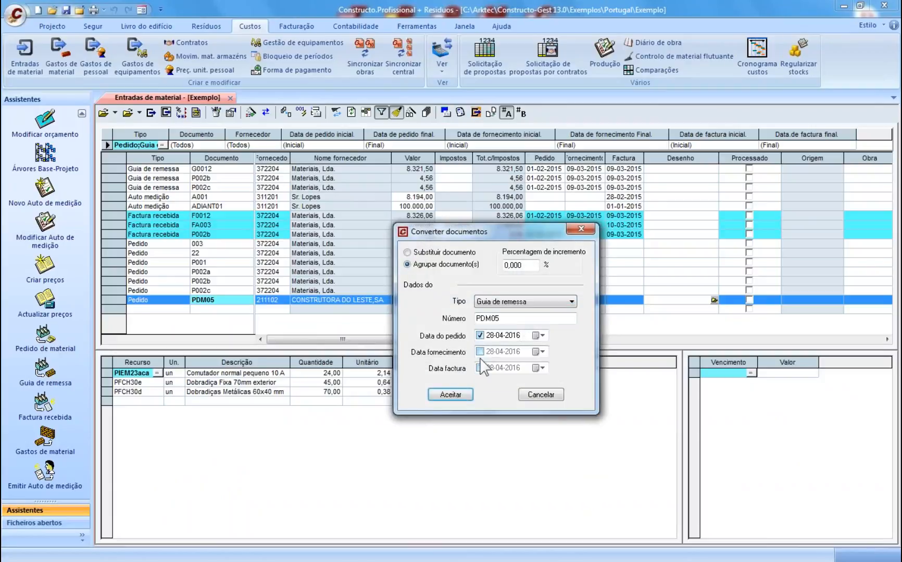
click(542, 352)
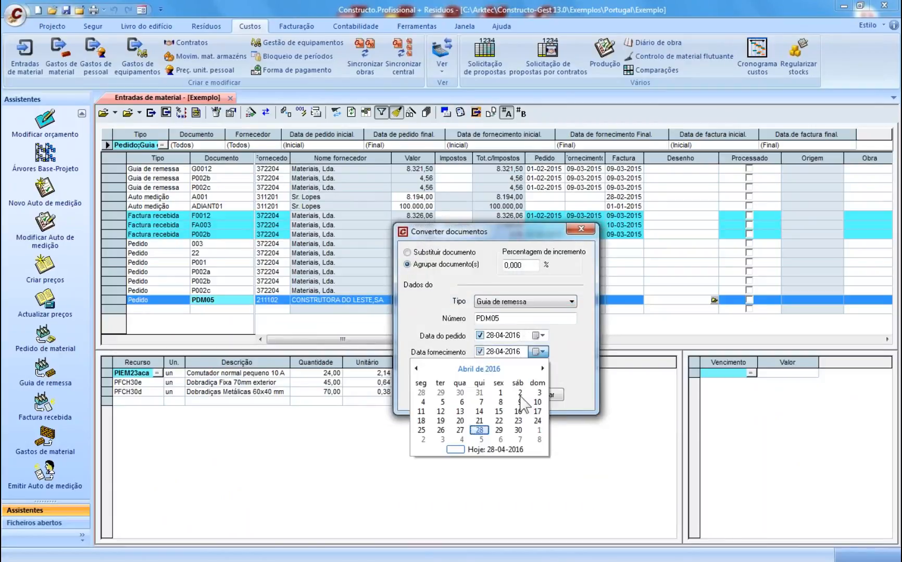
click(499, 430)
click(451, 395)
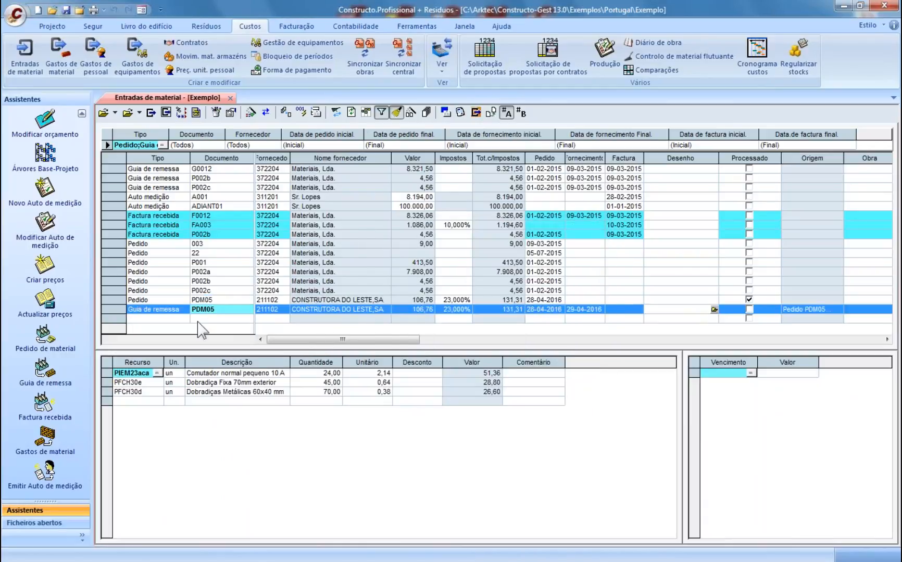
- Convert the delivery note into a Factura recebida dated 03-05-2016
click(168, 318)
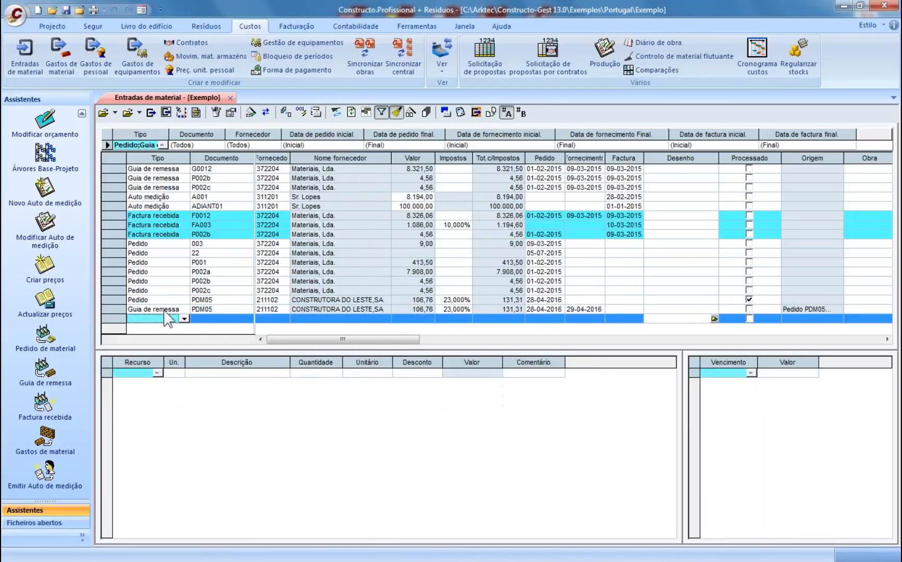
click(168, 309)
click(285, 112)
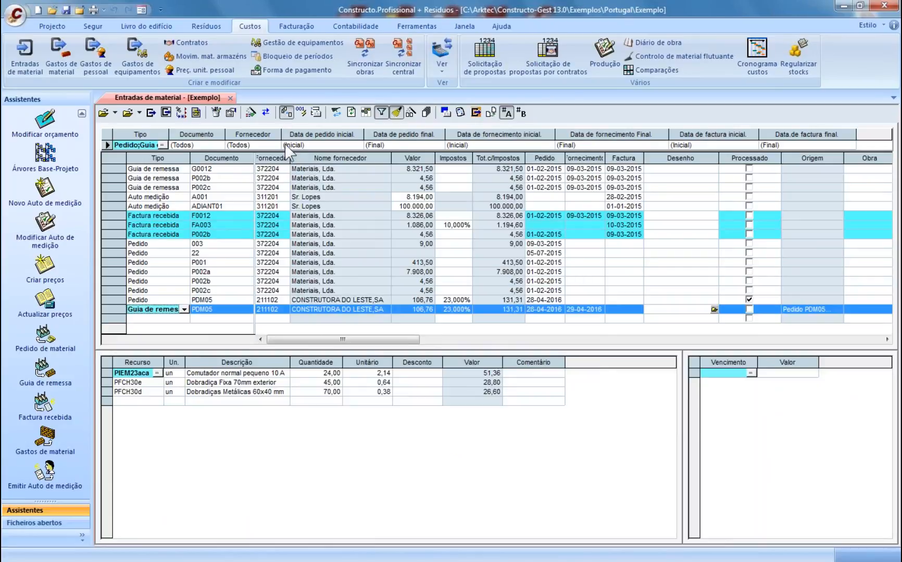
click(477, 369)
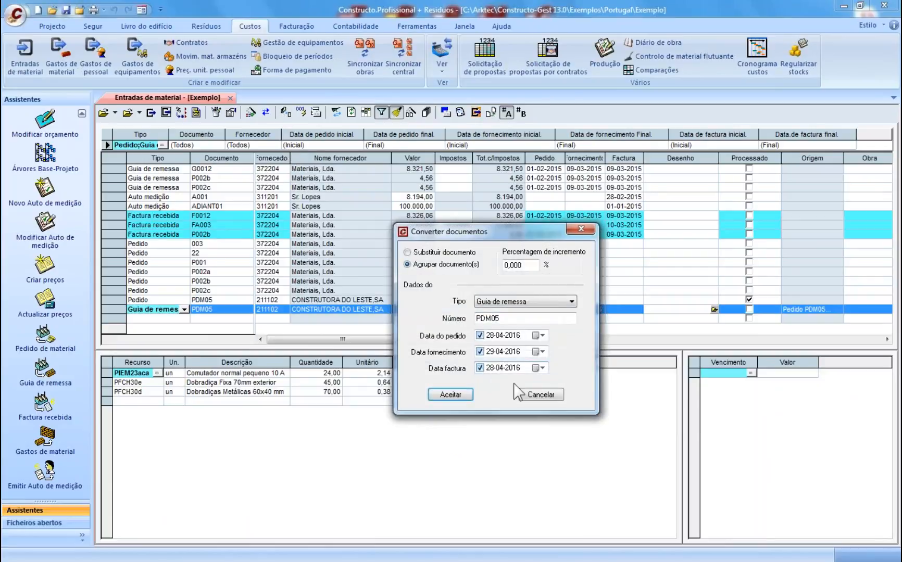
click(542, 368)
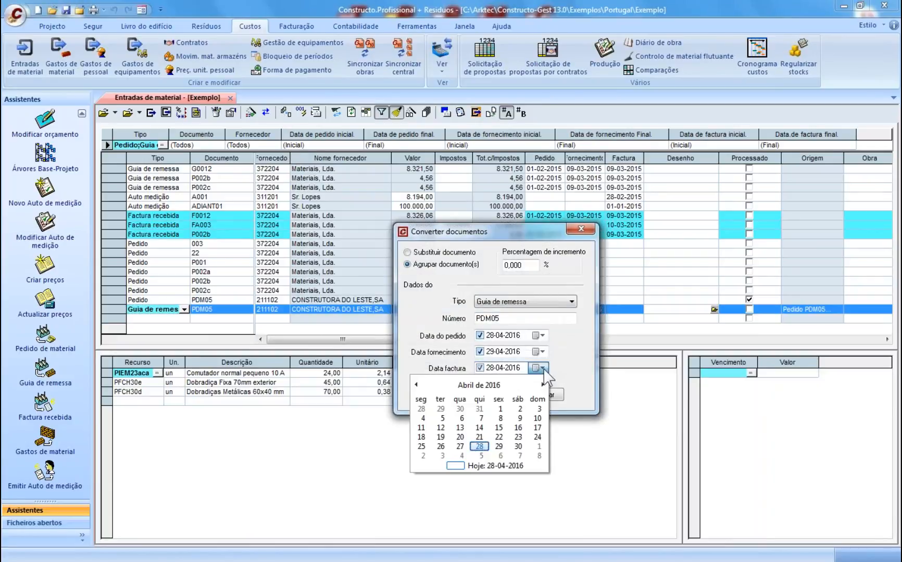
click(442, 456)
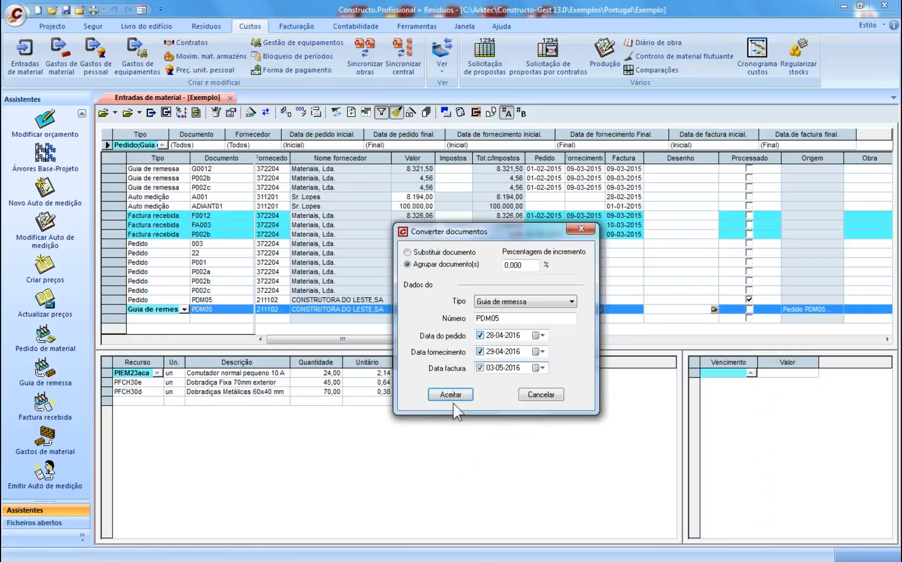
click(523, 301)
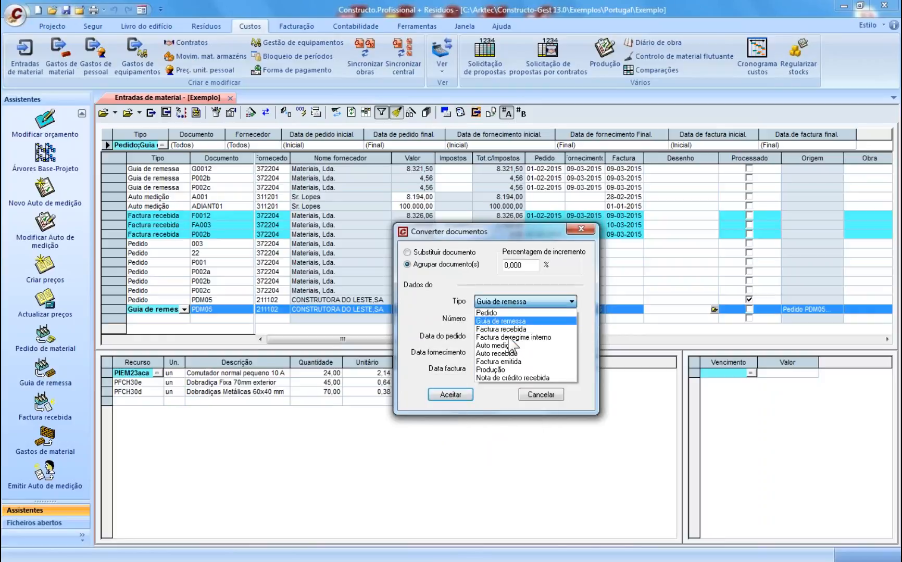
click(484, 393)
click(518, 301)
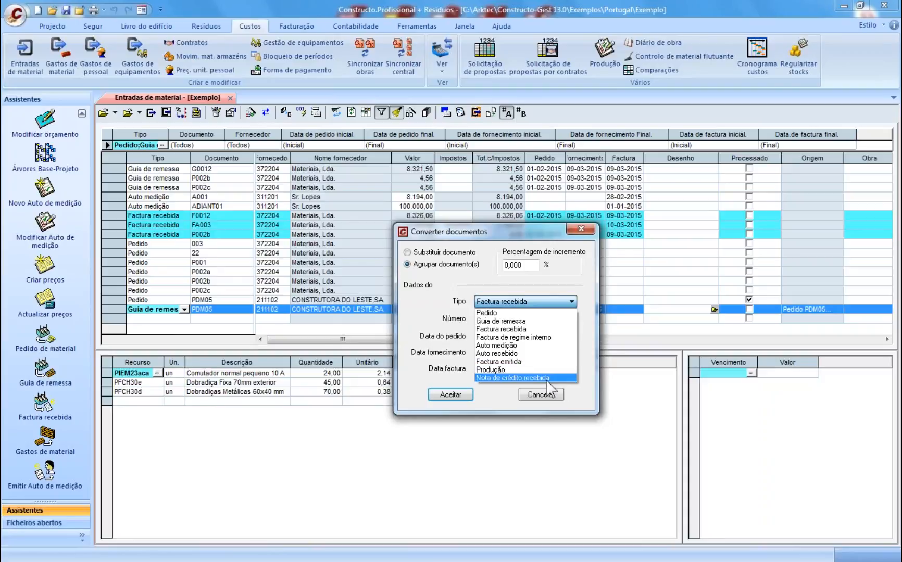
click(499, 329)
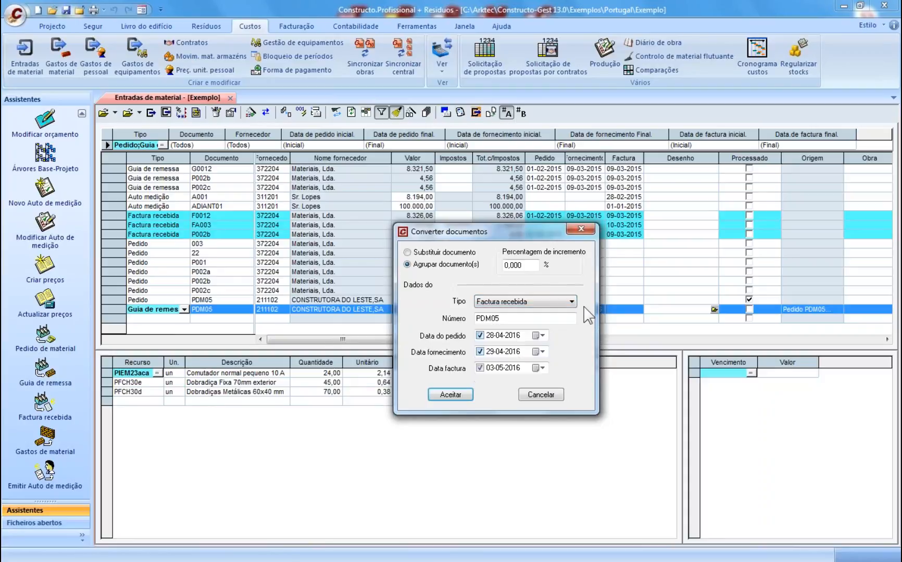
click(450, 395)
- Split the invoice's payment into 1- and 2-month instalments due on days 1 and 5
click(155, 326)
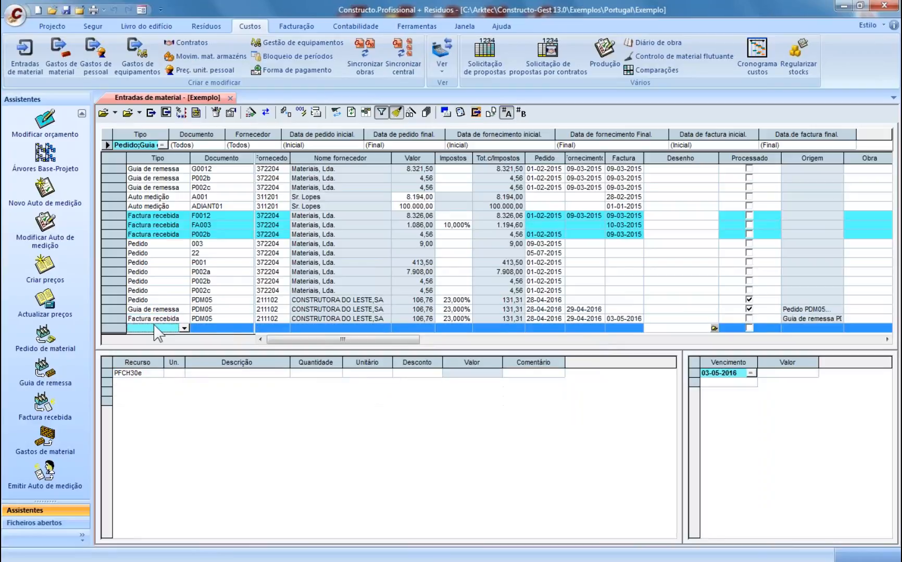
click(154, 320)
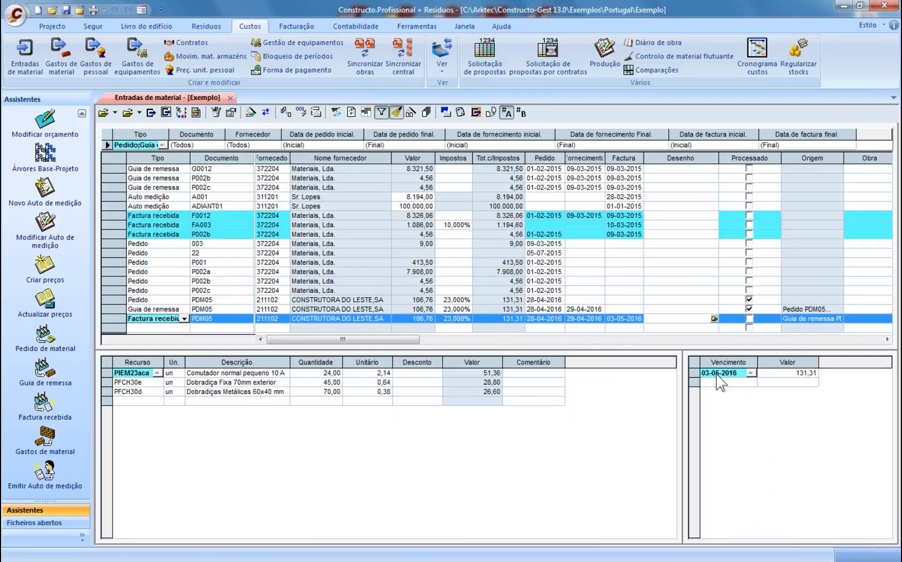
click(251, 112)
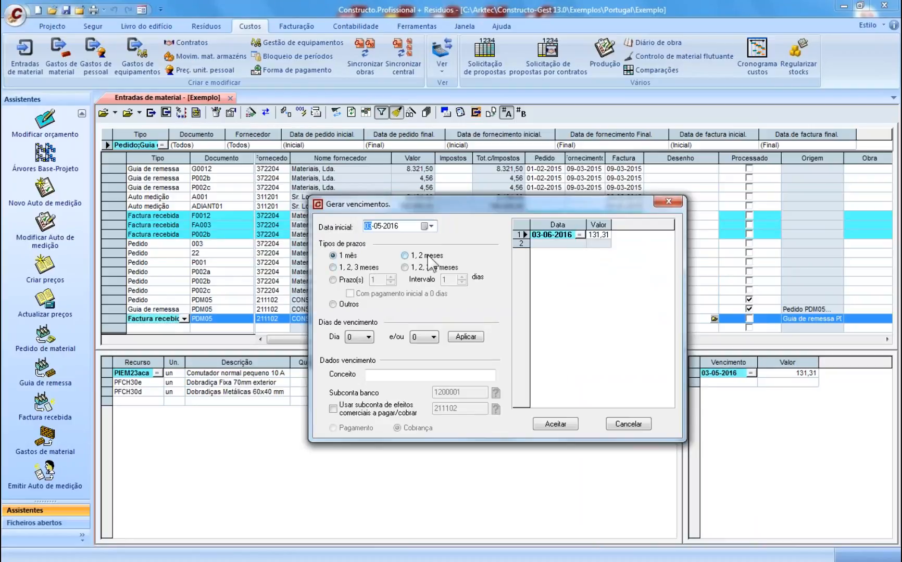
click(404, 255)
click(359, 337)
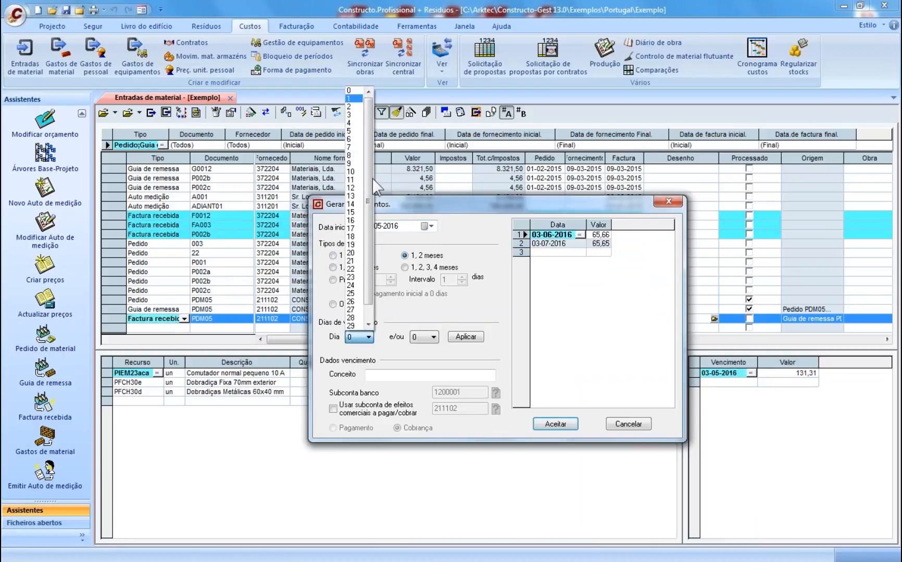
click(360, 98)
click(433, 337)
click(419, 141)
click(466, 337)
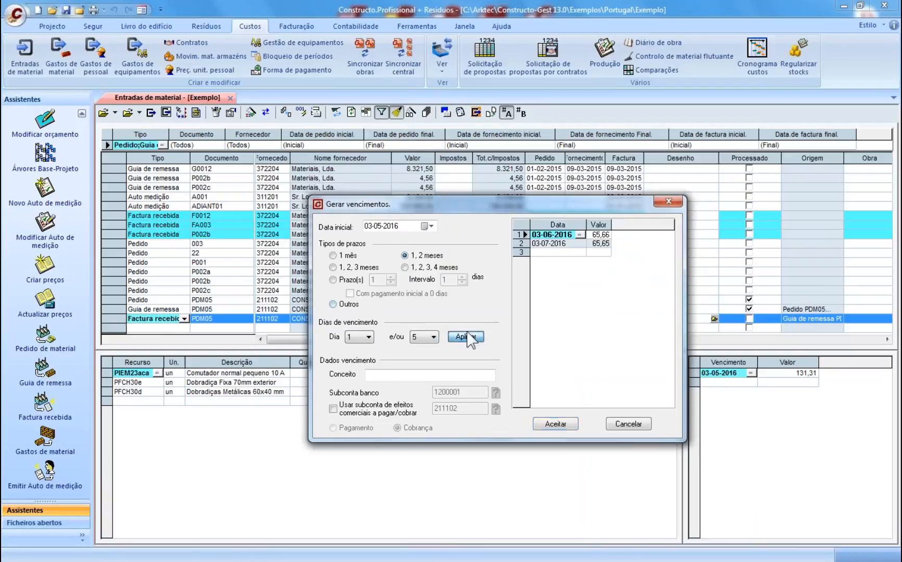
click(554, 424)
key(Return)
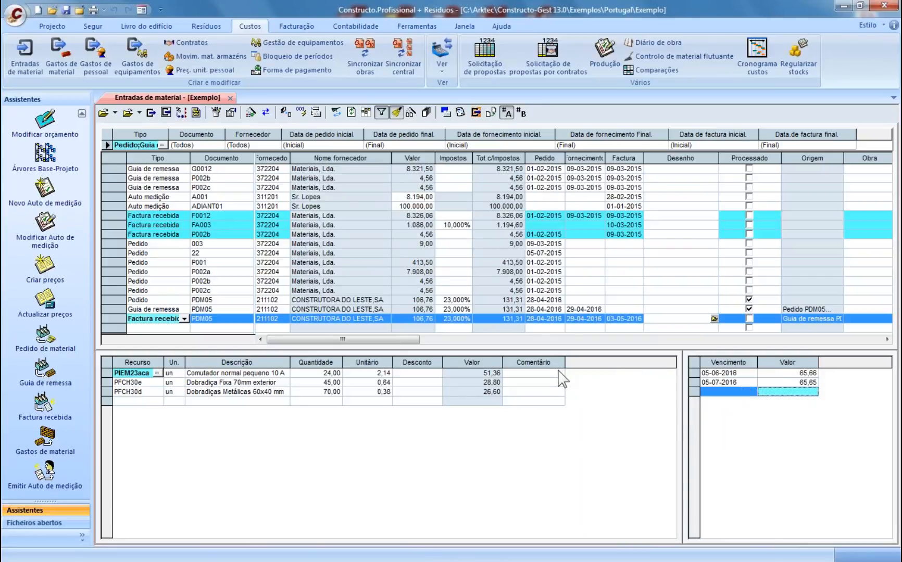
- Review the invoice's PFCH30e, PFCH30d and PIEM23aca lines, then open Enviar para gastos de material
click(515, 383)
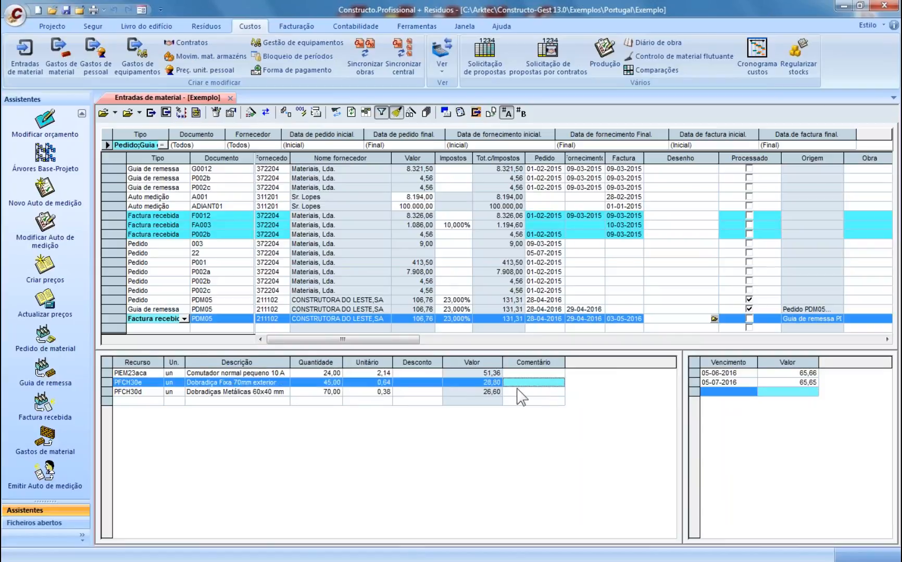
click(518, 392)
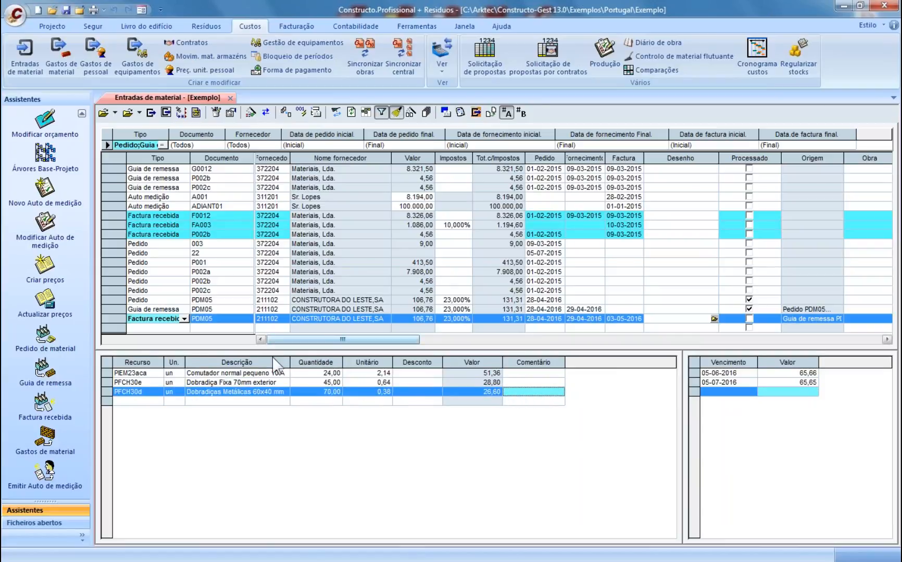
click(332, 374)
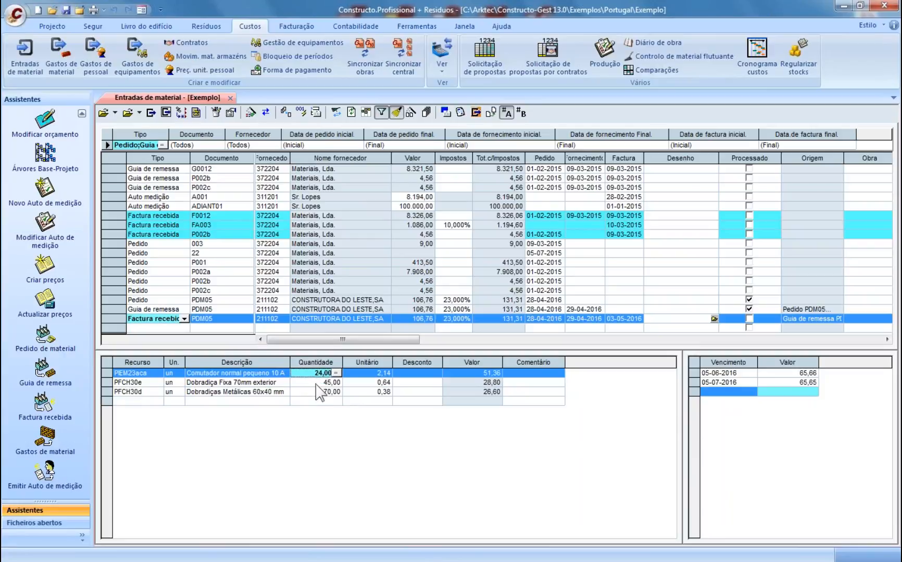
click(317, 384)
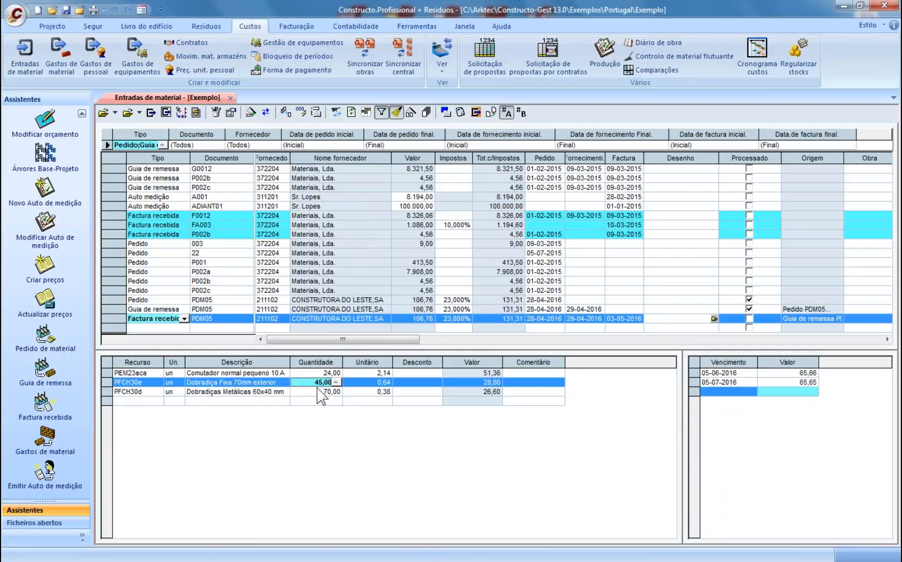
click(216, 318)
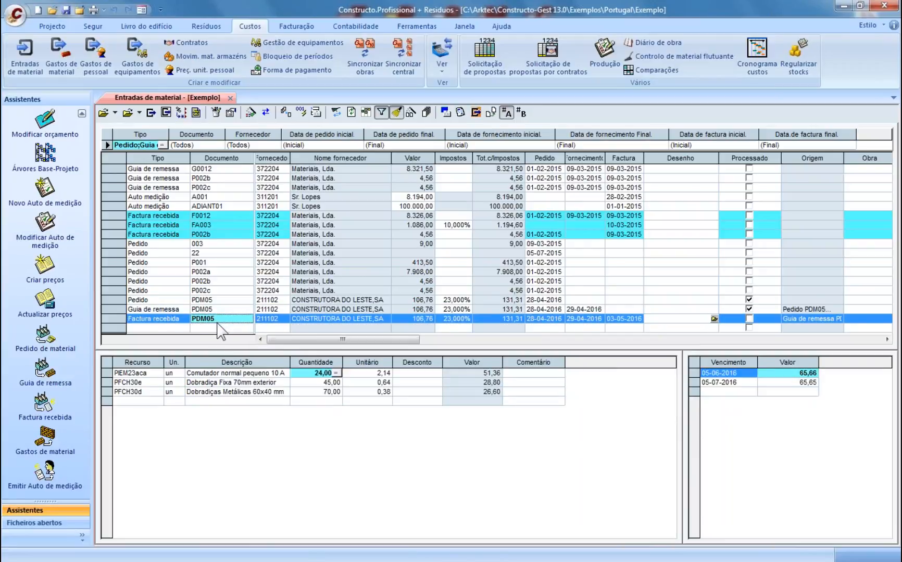
click(151, 112)
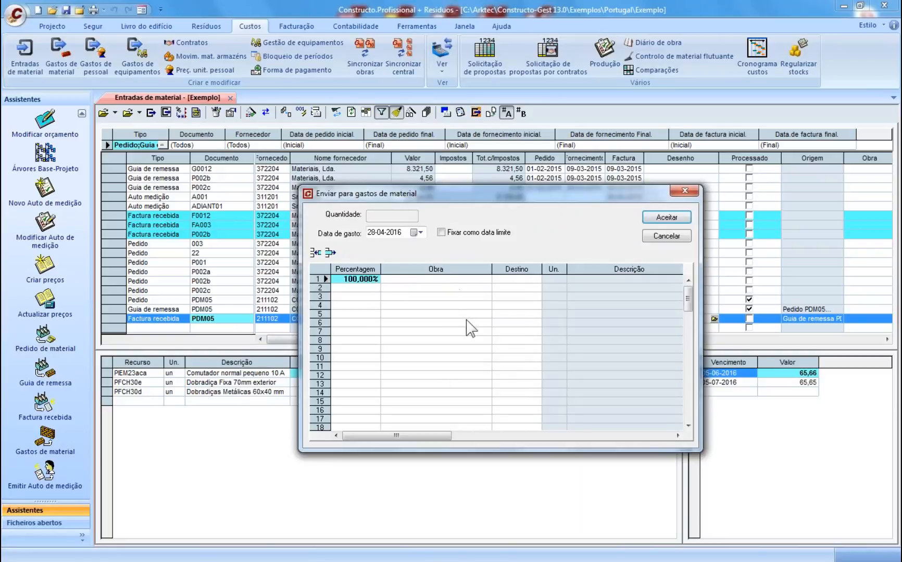
- Charge invoice PDM05 fully to budget item 010503 Viga Plana 160Kg Aço C 20/25
click(504, 280)
click(534, 280)
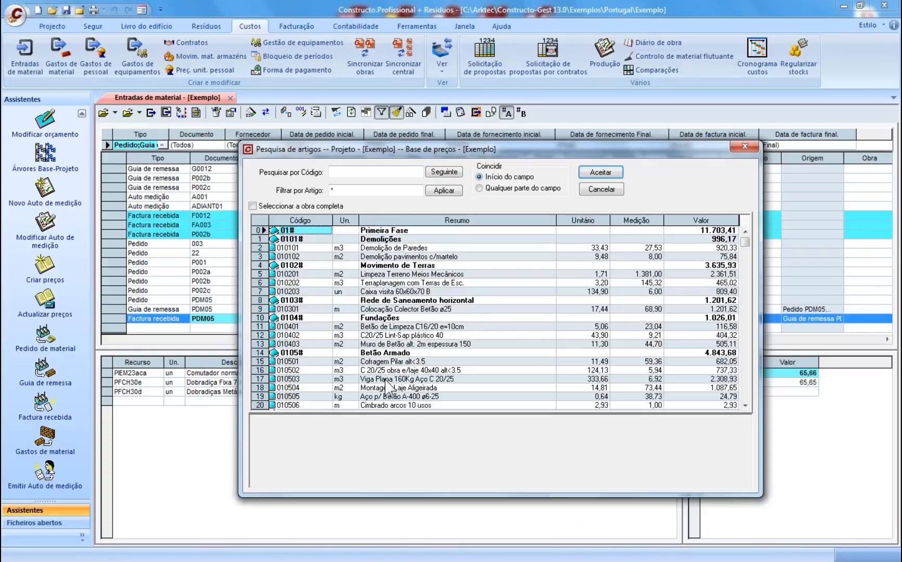
click(275, 381)
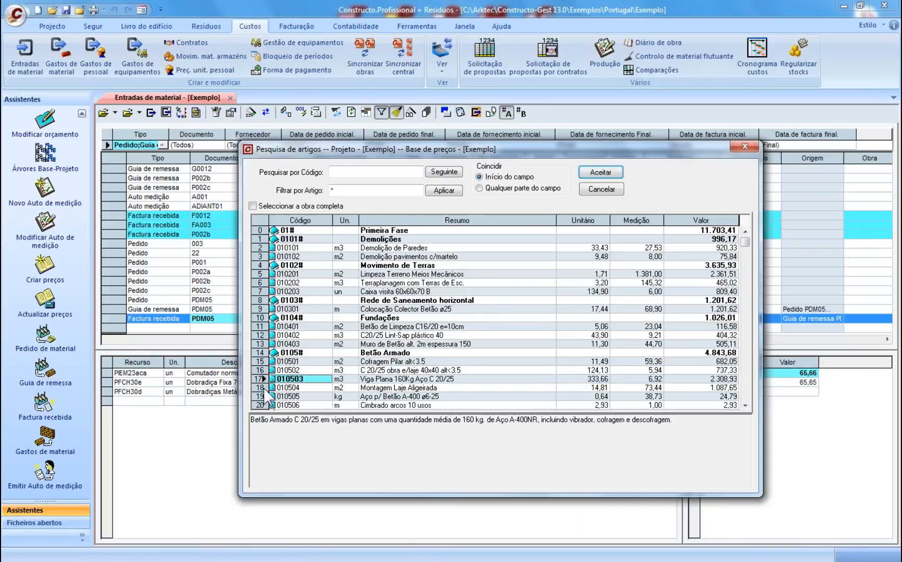
click(273, 388)
click(278, 381)
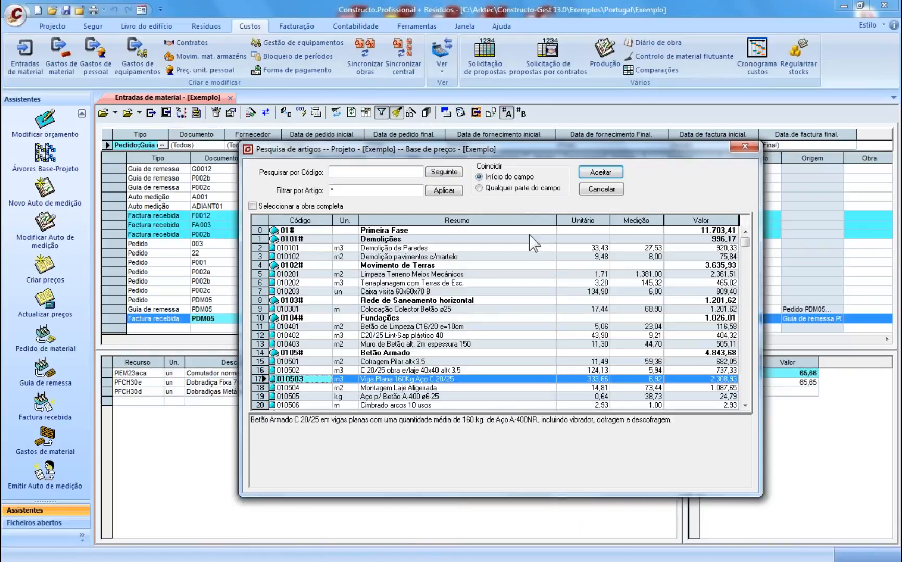
click(601, 173)
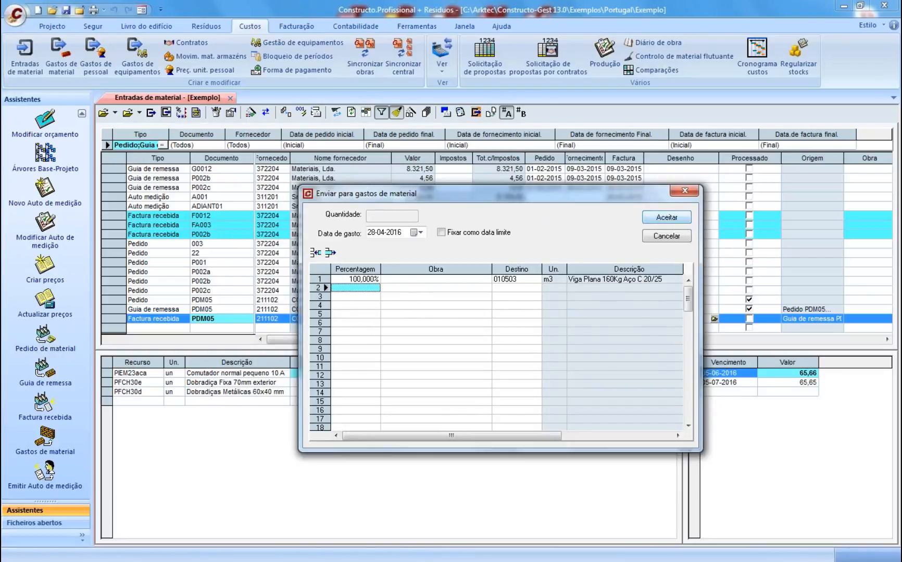
click(666, 217)
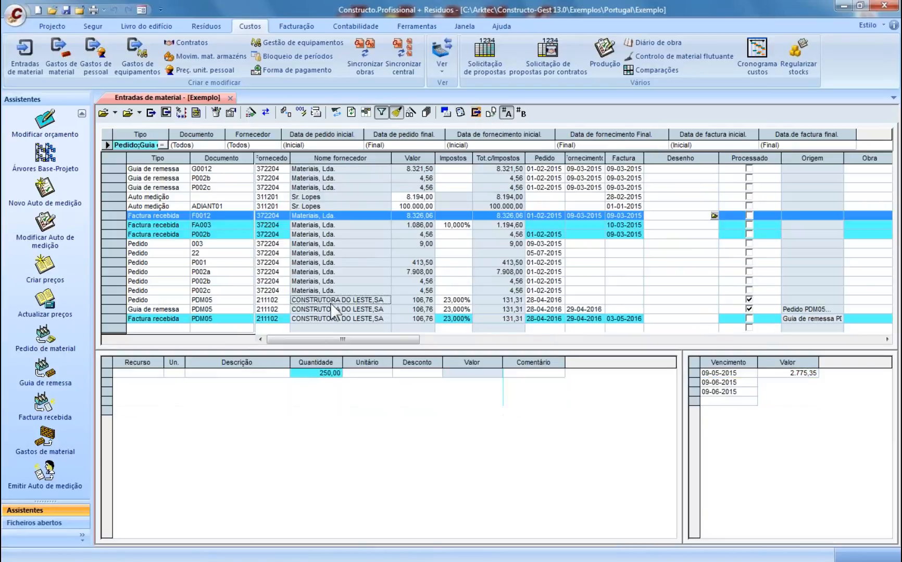
click(330, 304)
- Check order P001's resources and due dates, then close the Entradas de material document
click(222, 265)
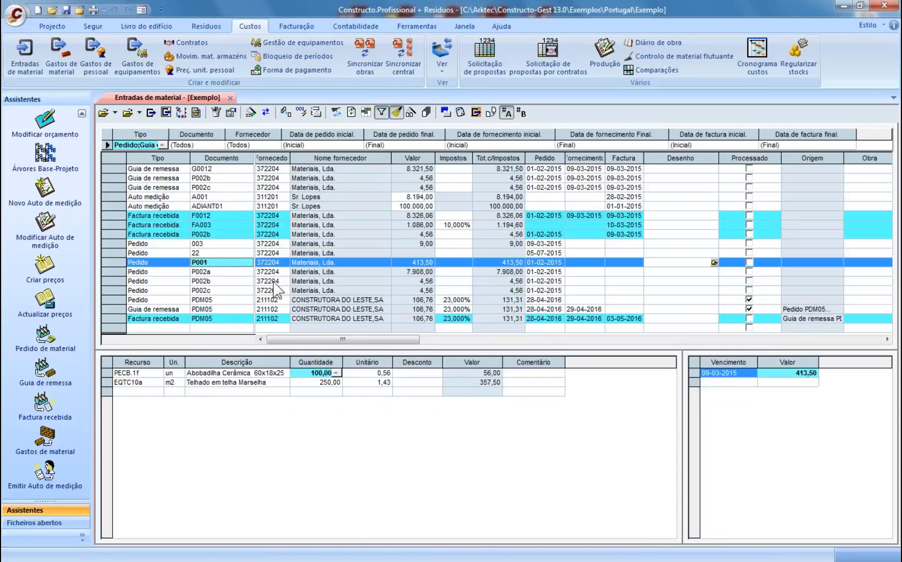
click(230, 98)
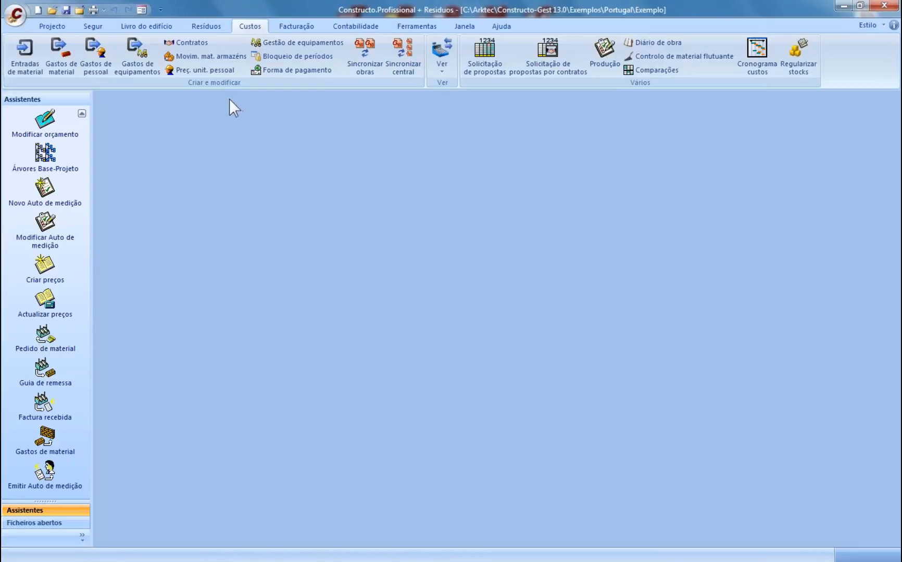
- Start a 28-04-2016 Preço Hora Normal cost entry for the first employee in Gastos de pessoal
click(94, 67)
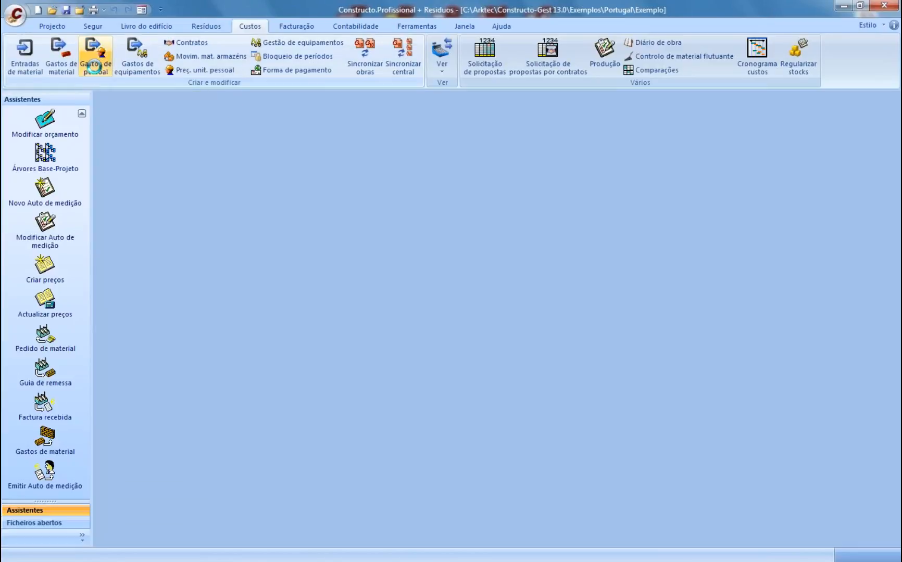
click(108, 179)
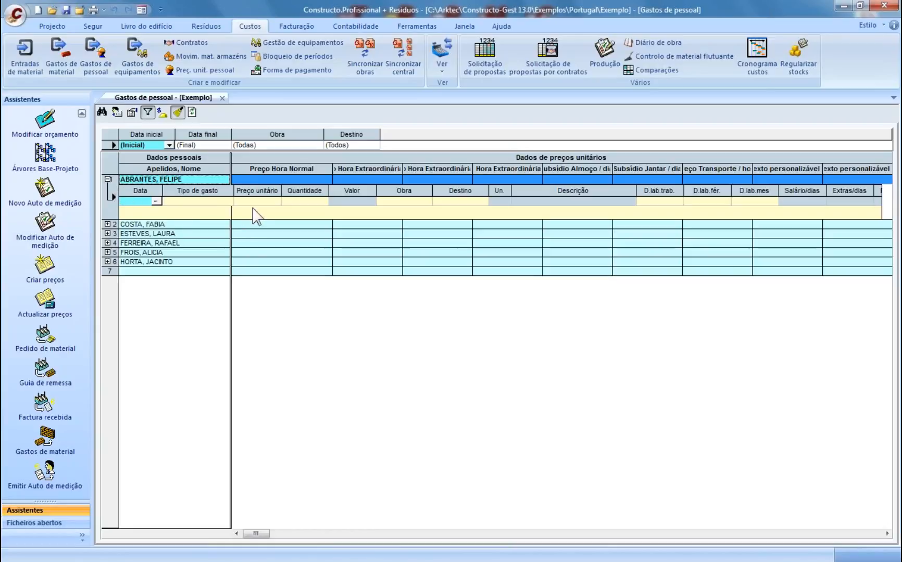
click(156, 201)
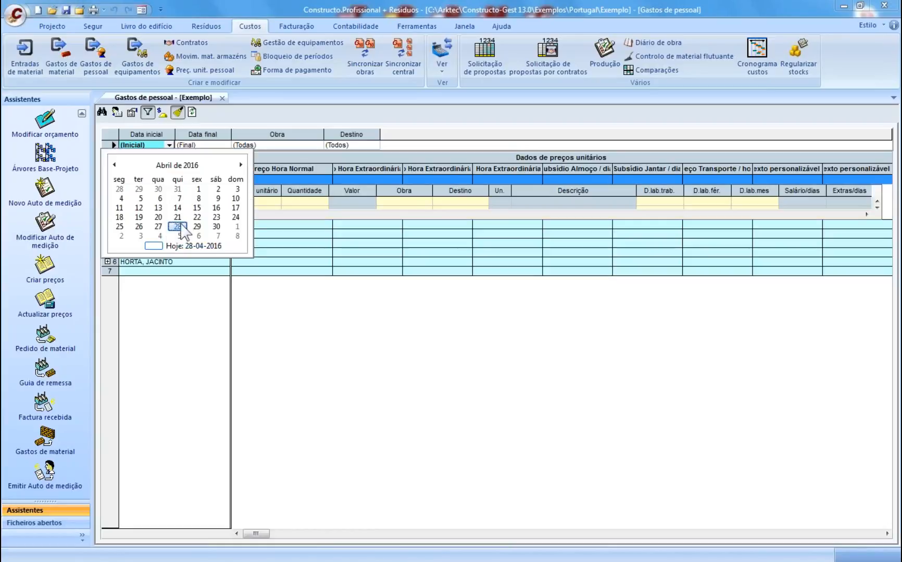
click(177, 227)
click(208, 202)
click(229, 202)
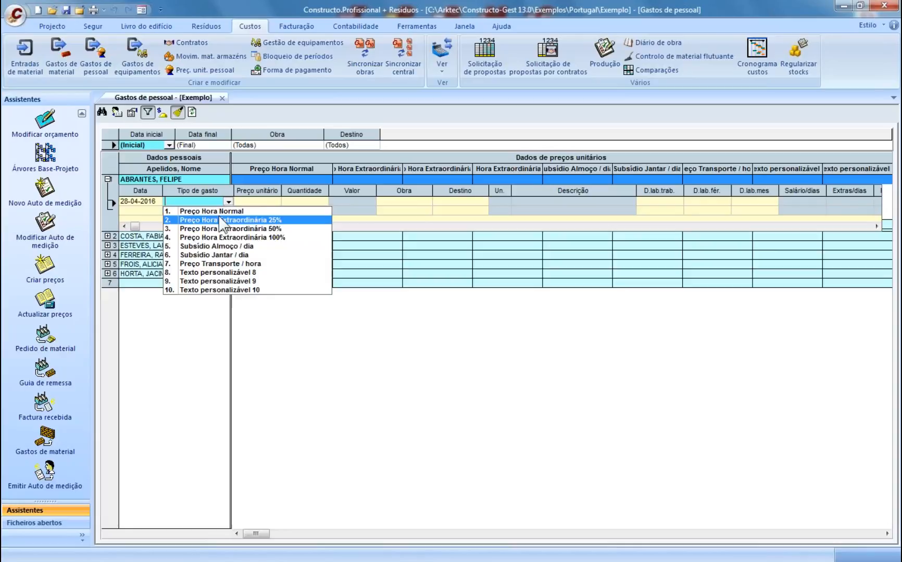
click(220, 212)
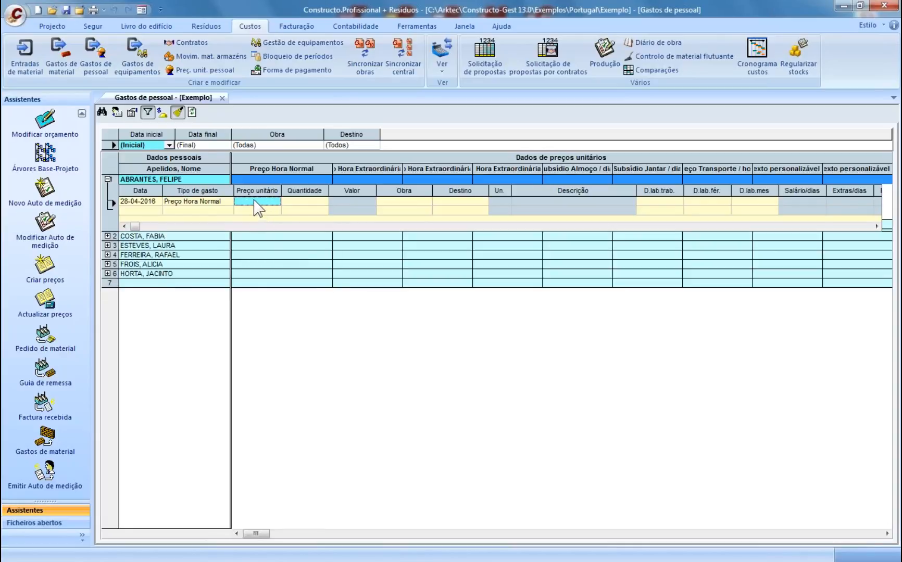
- Enter price 12 and 8 hours, charging the entry to 010203 Caixa visita 60x60x70 B
text(12)
click(305, 203)
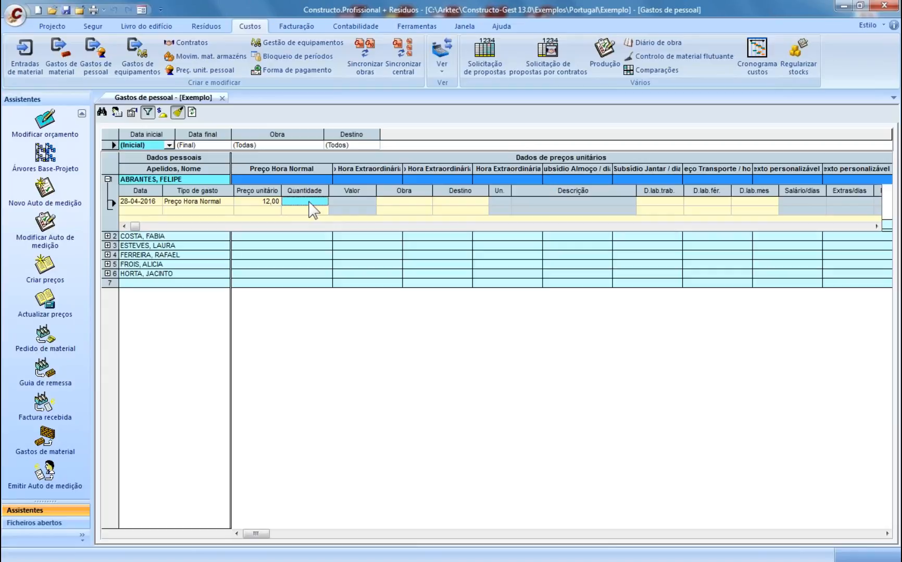
text(8)
click(396, 202)
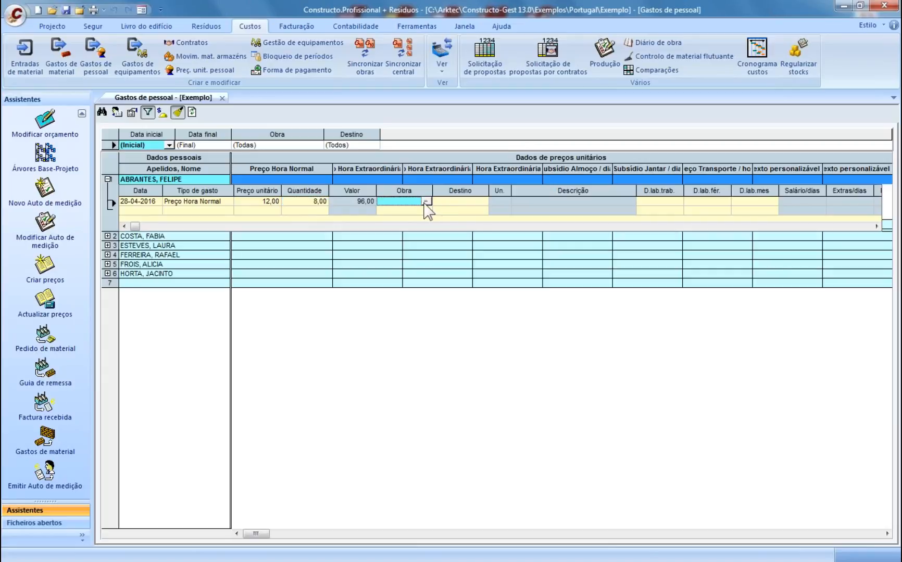
click(453, 202)
click(483, 204)
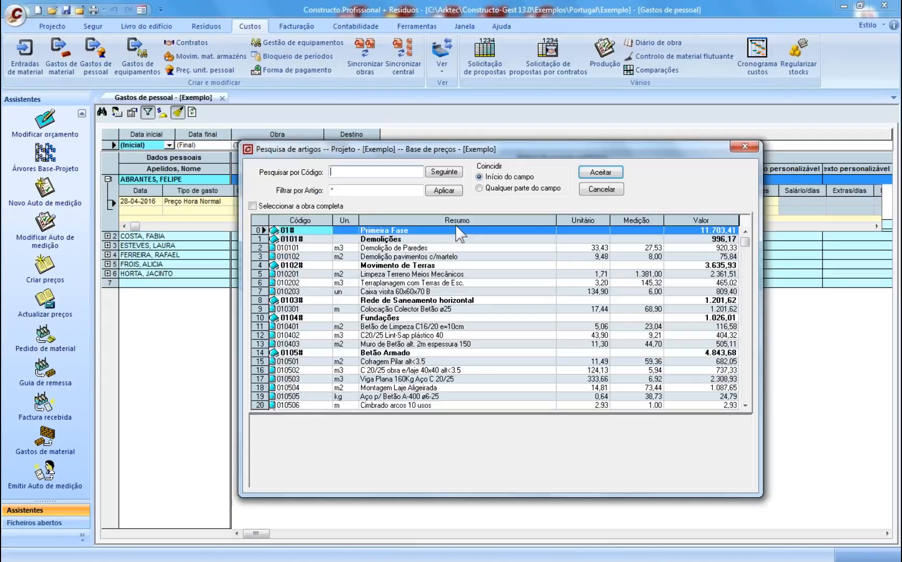
click(407, 292)
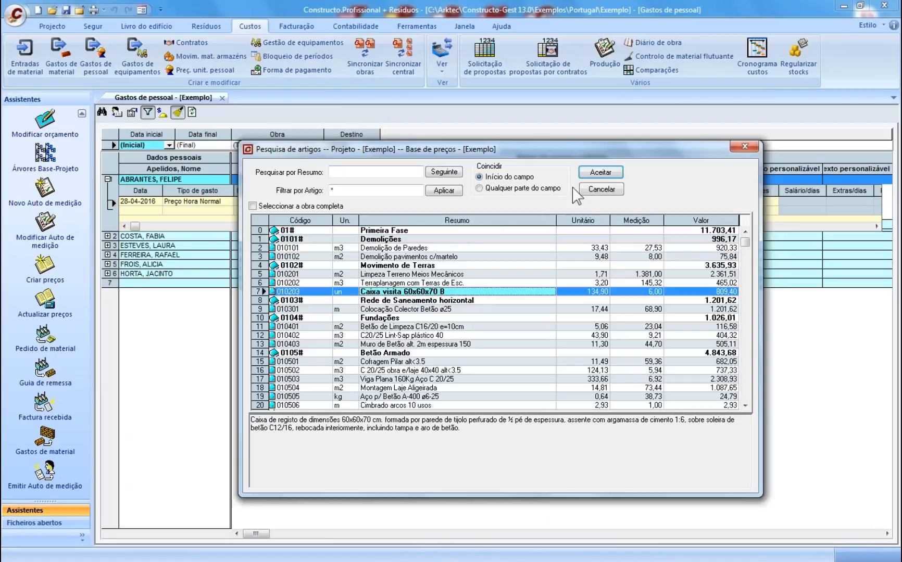
click(600, 172)
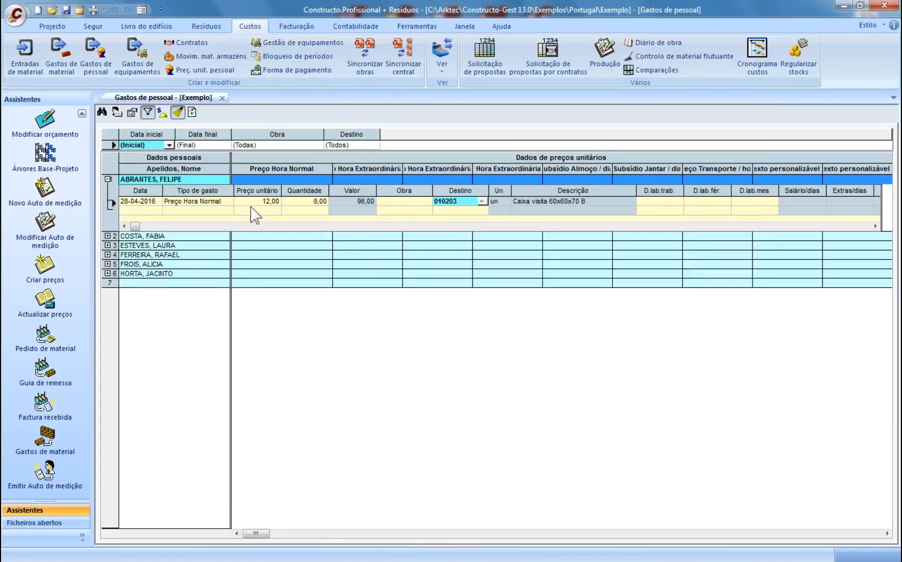
click(216, 203)
click(228, 201)
click(223, 202)
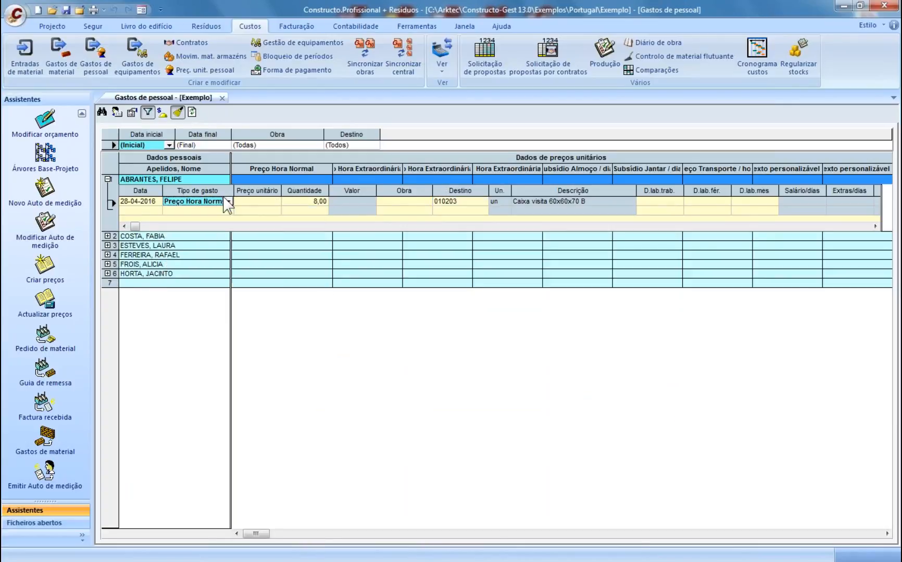
- Close Gastos de pessoal, then review and close the Forma de pagamento records
click(222, 97)
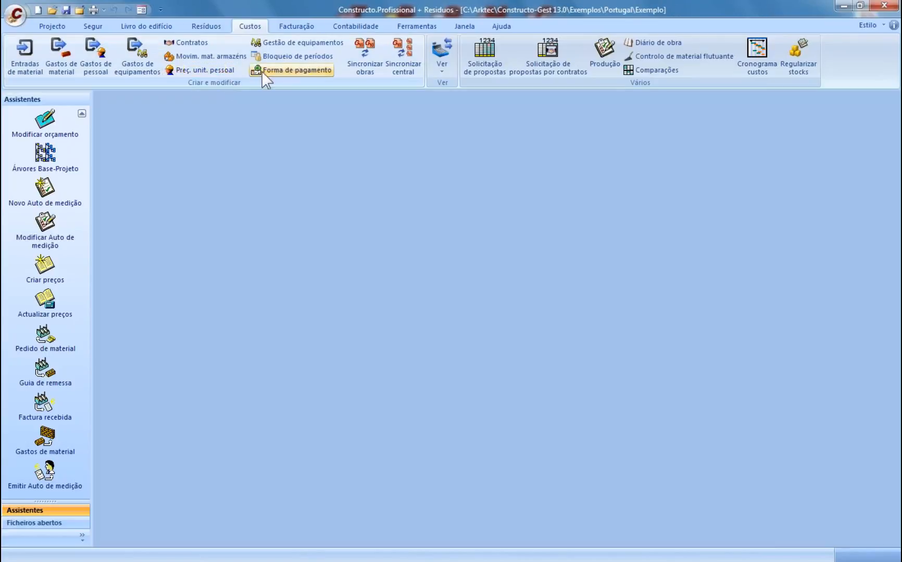
click(262, 71)
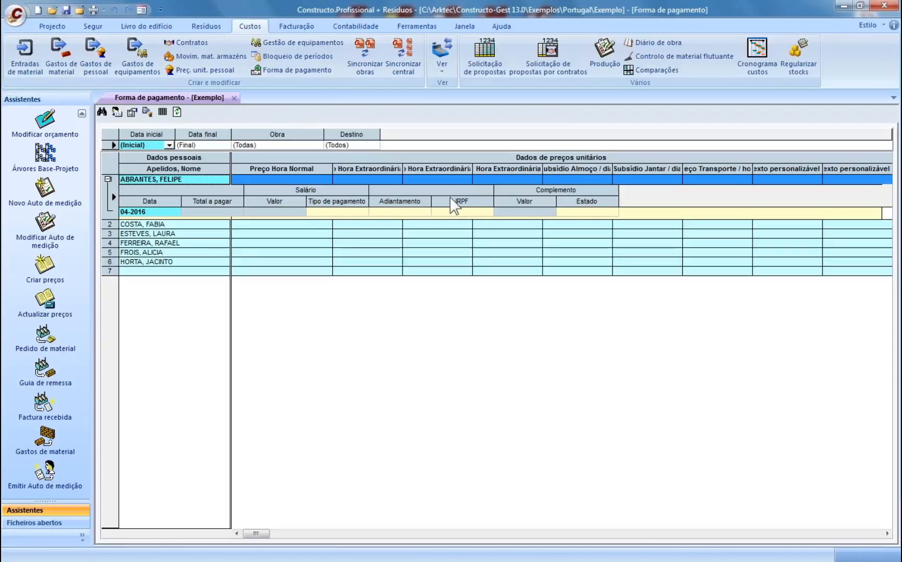
click(234, 98)
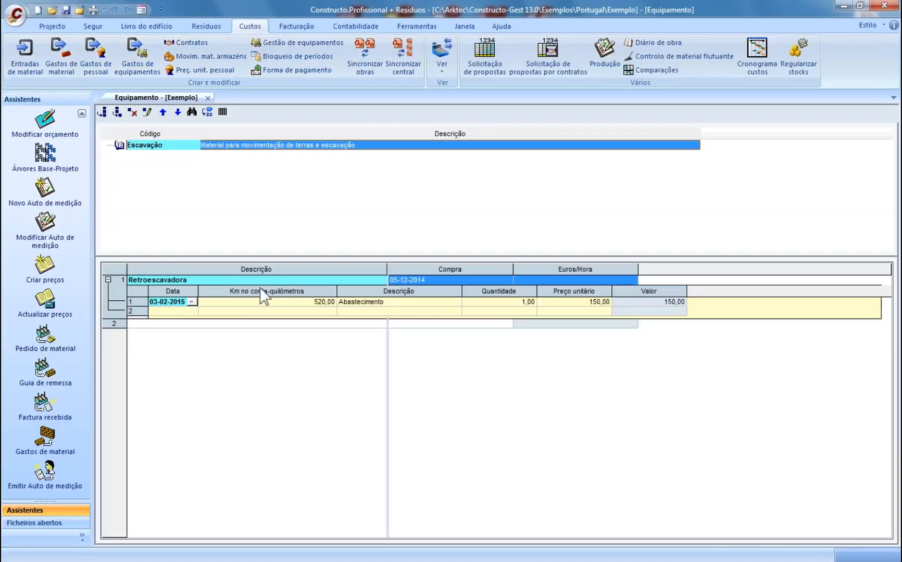
- Add a new Retroescavadora cost entry dated 28-04-2016 with an odometer reading of 730
click(251, 304)
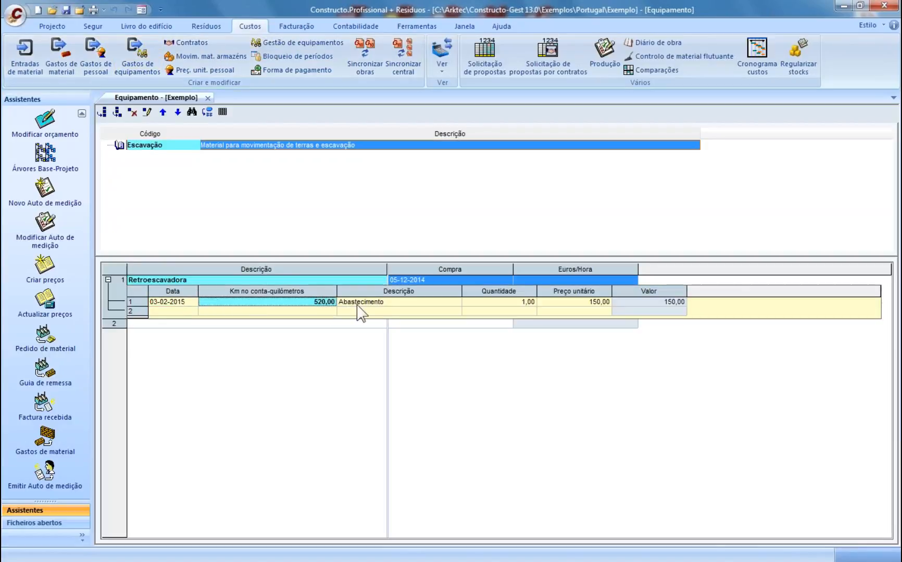
click(368, 305)
click(593, 303)
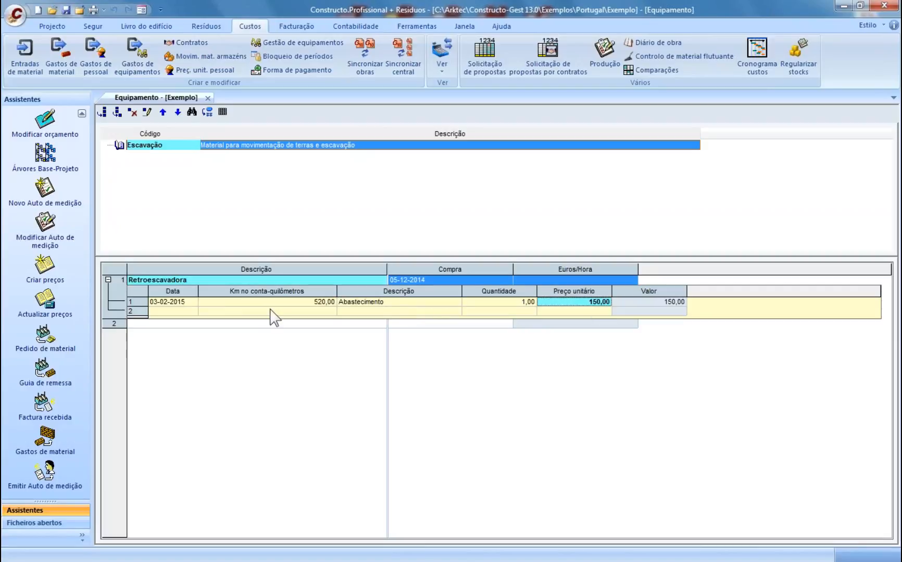
click(186, 312)
click(191, 312)
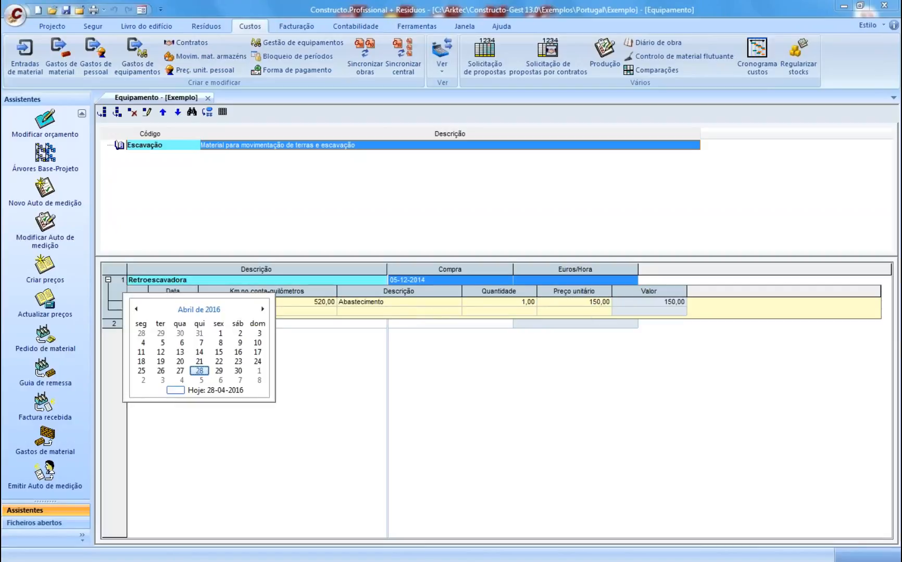
click(202, 373)
click(243, 312)
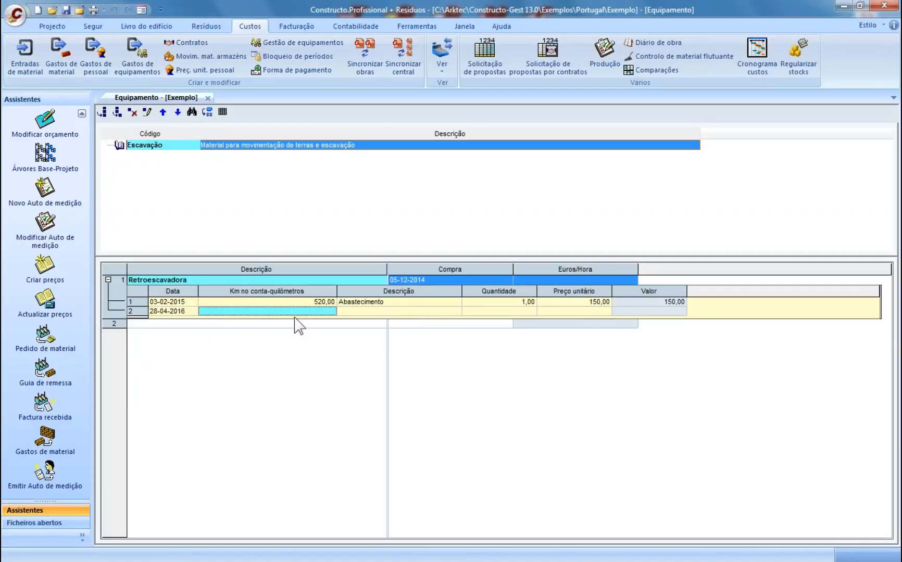
text(730)
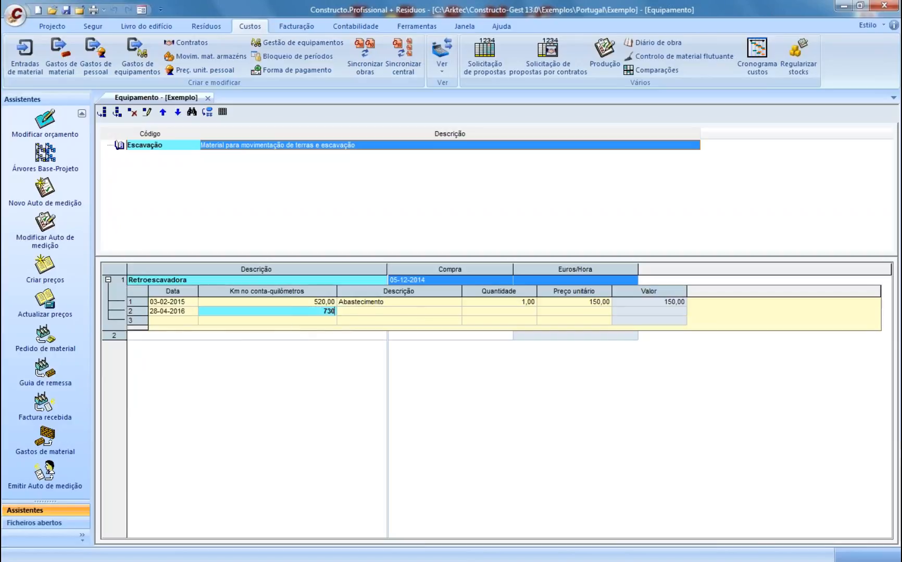
key(Return)
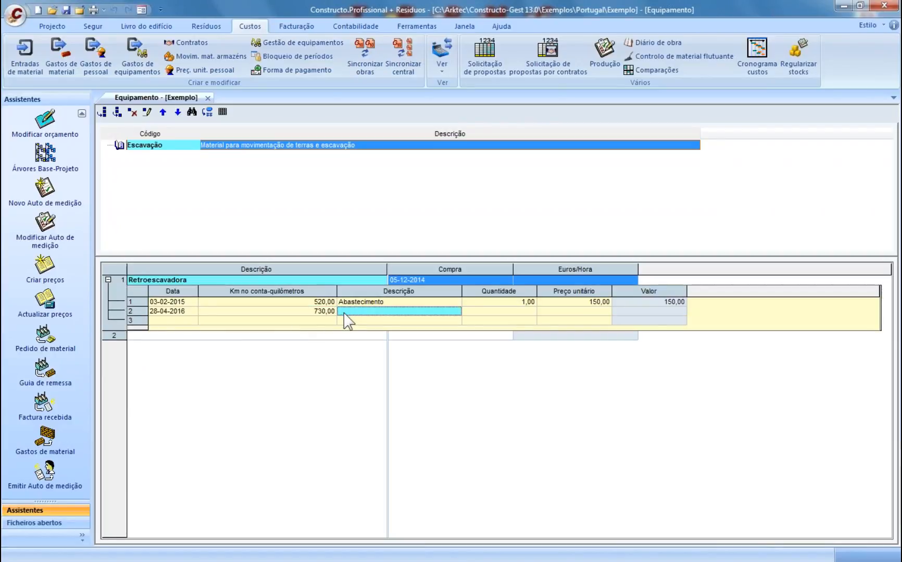
- Describe the entry as 'Mudança pneu esq frente', quantity 1, unit price 260,00
text(Mudança pneu  esq frente)
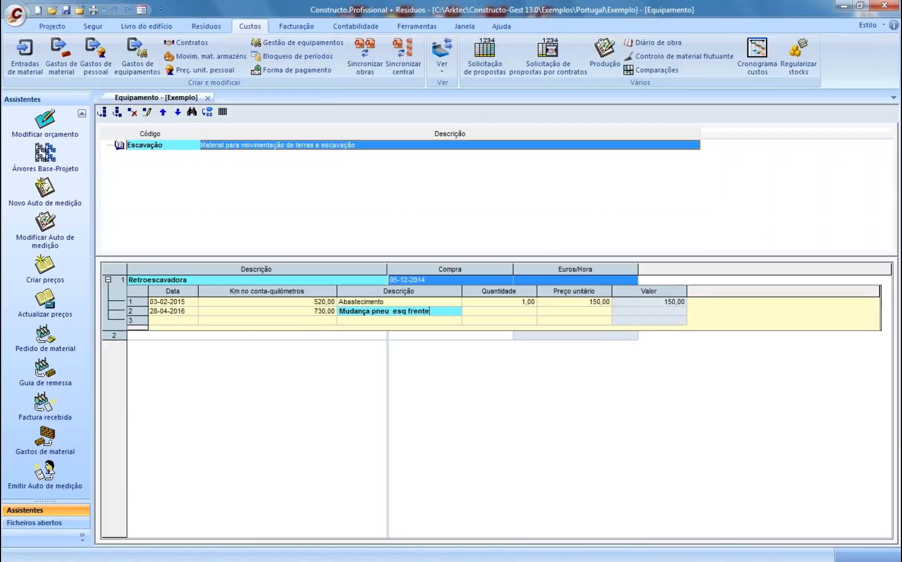
key(Return)
text(1)
key(Return)
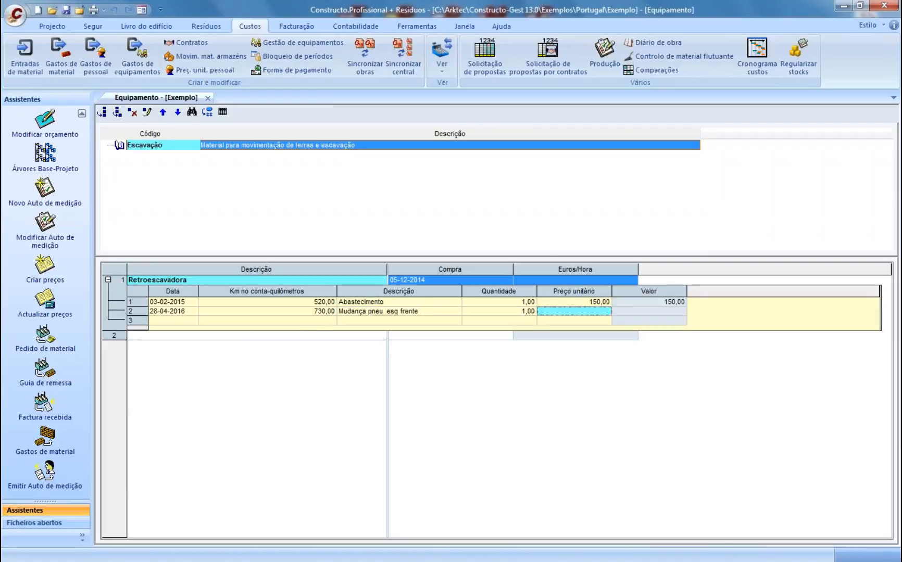
text(26)
key(Return)
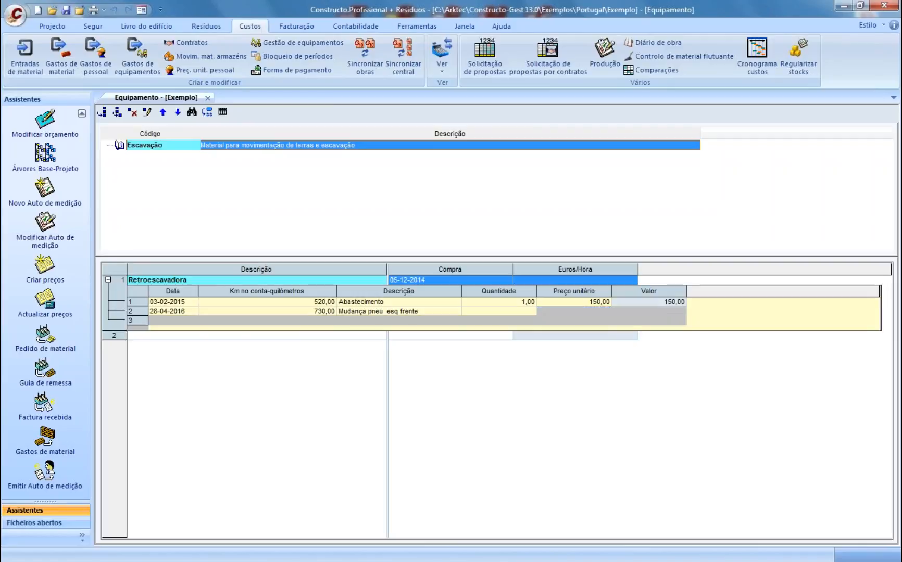
click(588, 313)
text(260)
key(Return)
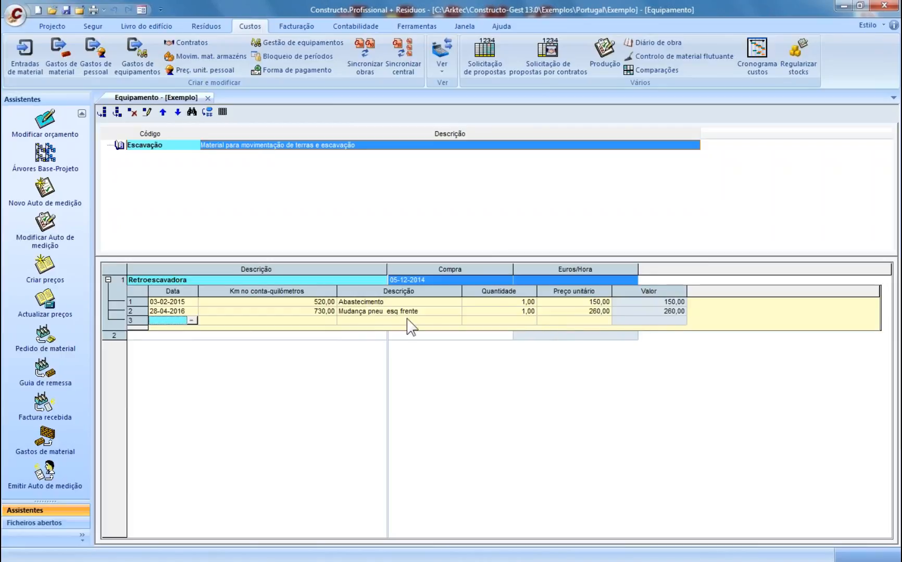
- Check the backhoe's hourly rate and close the Equipamento register
click(346, 321)
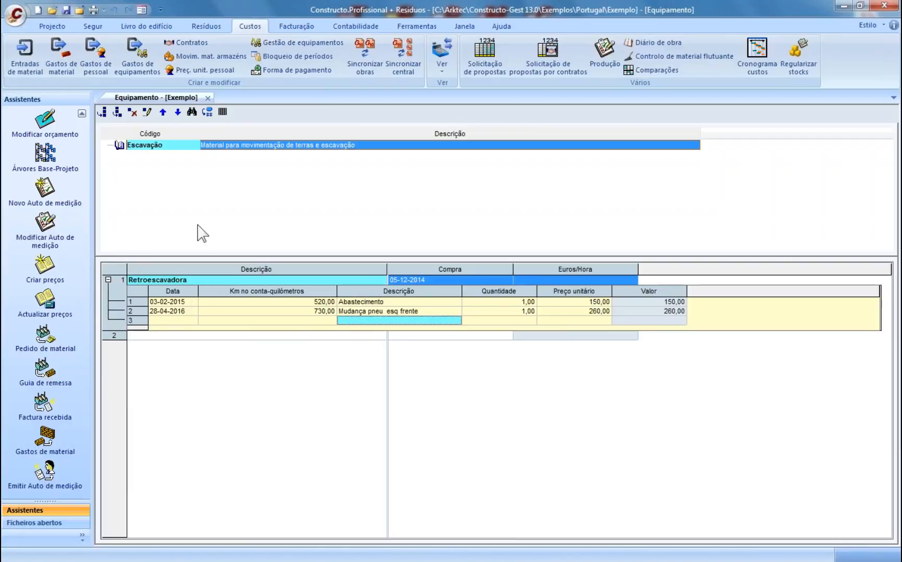
click(552, 281)
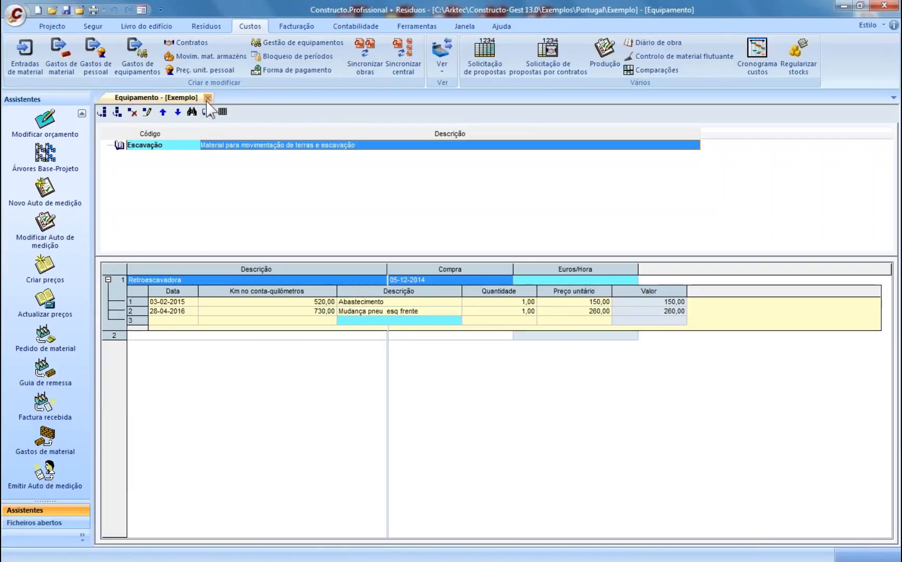
click(208, 98)
- Record a 28-04-2016 Retroescavadora expense as Preço normal / hora: 20 hours at 40,00
click(138, 56)
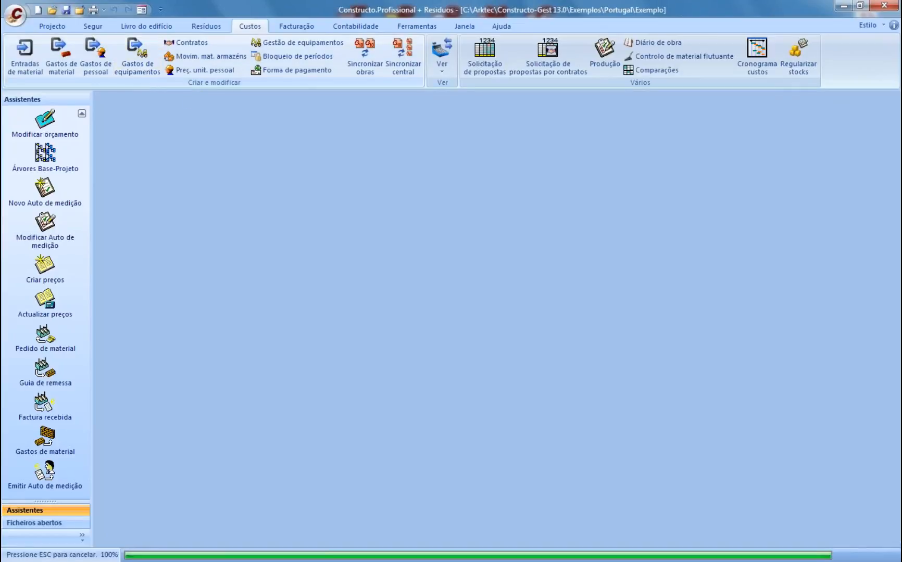
click(108, 168)
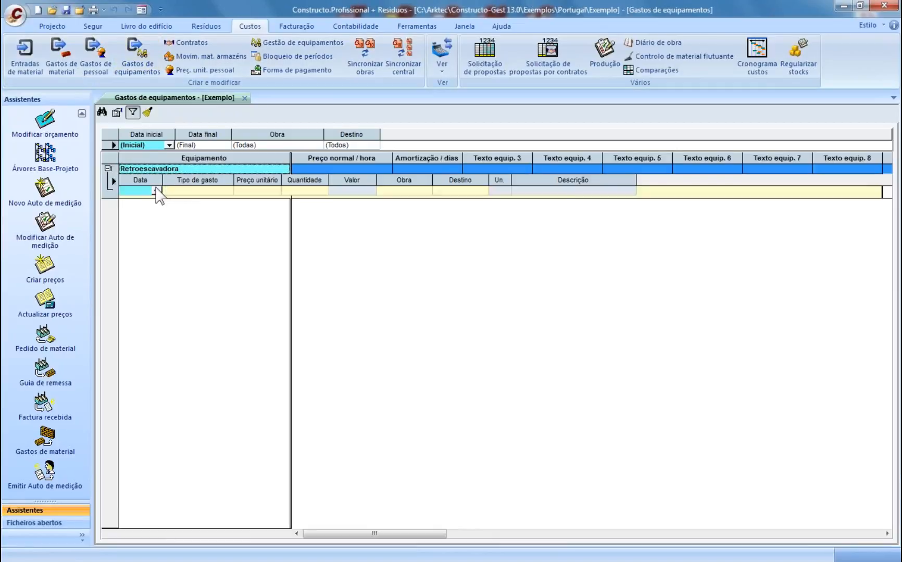
click(155, 192)
click(181, 226)
click(221, 192)
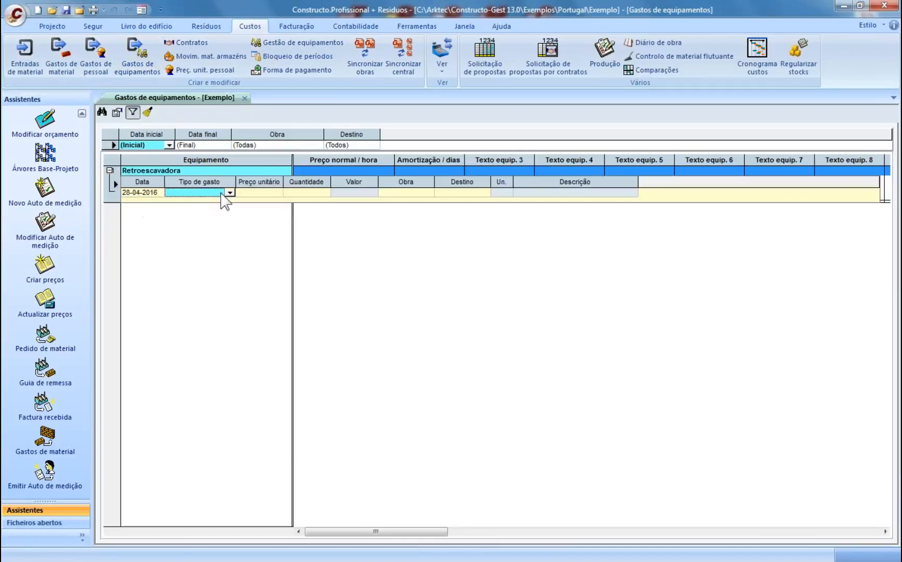
click(229, 193)
click(260, 195)
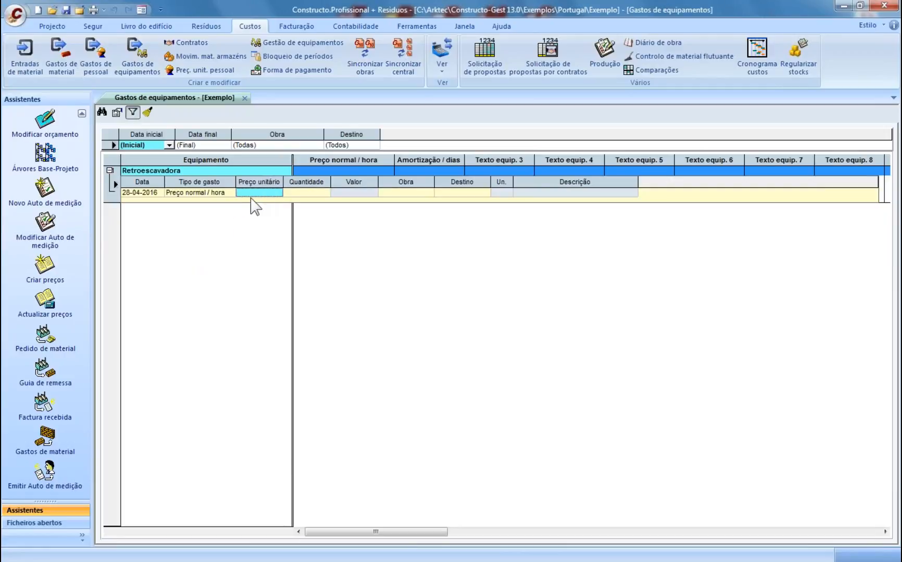
text(10)
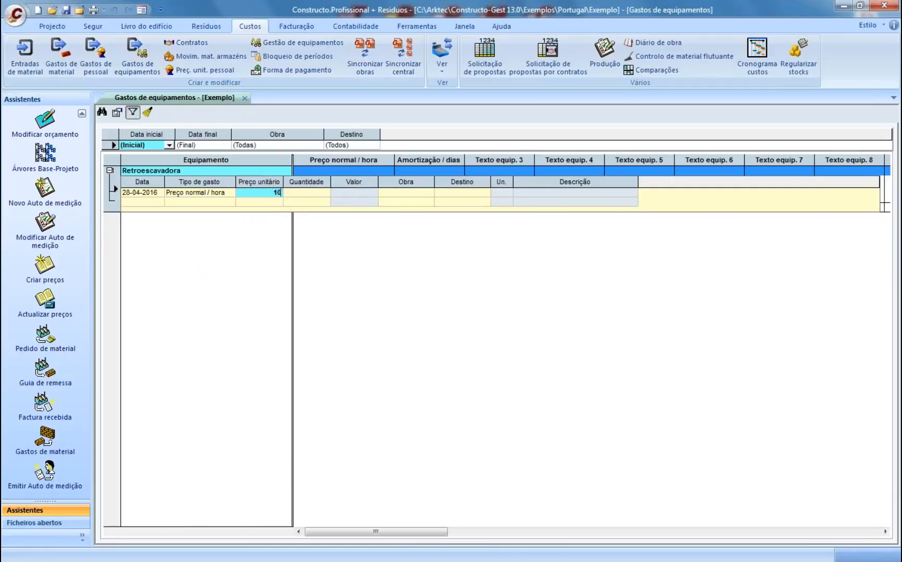
text(40)
key(Return)
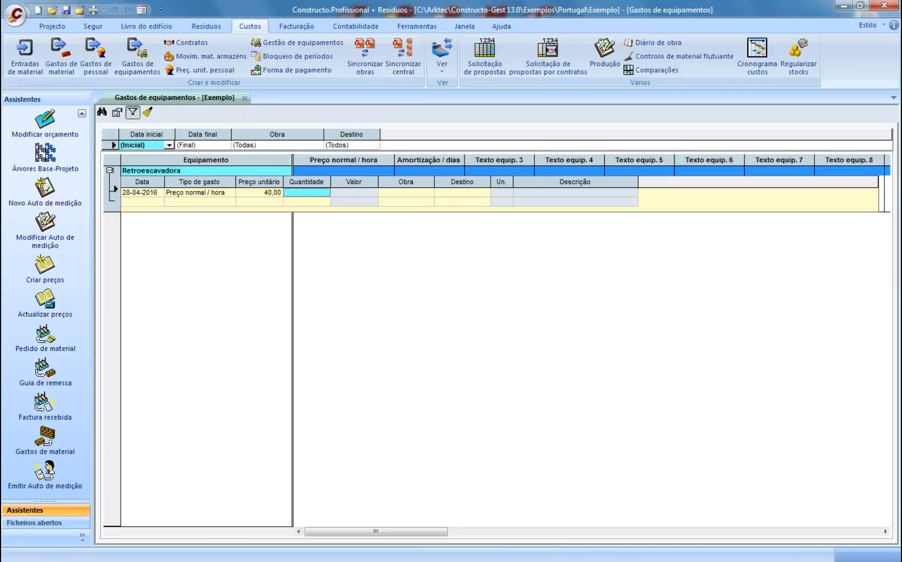
text(20)
key(Return)
- Charge the expense to item 010201 Limpeza Terreno Meios Mecânicos
click(474, 194)
click(483, 192)
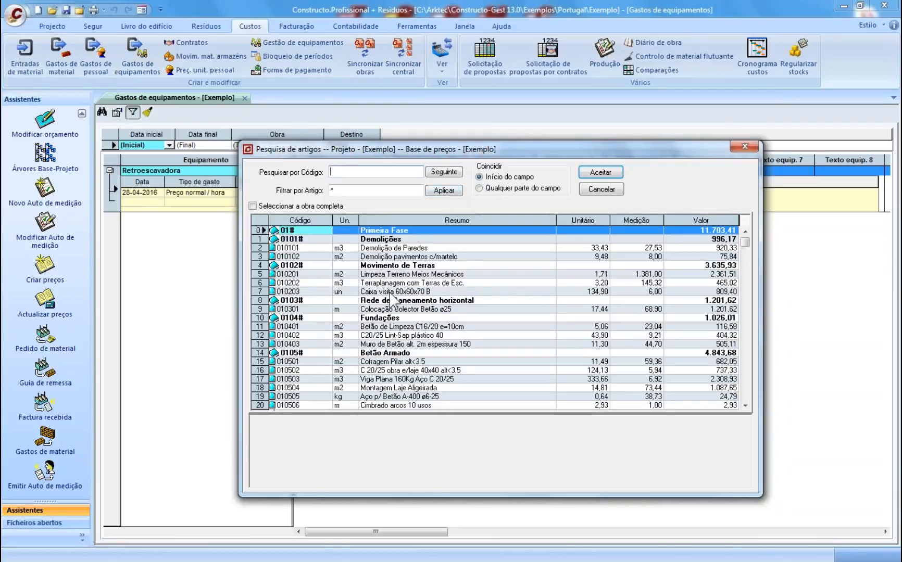
click(401, 275)
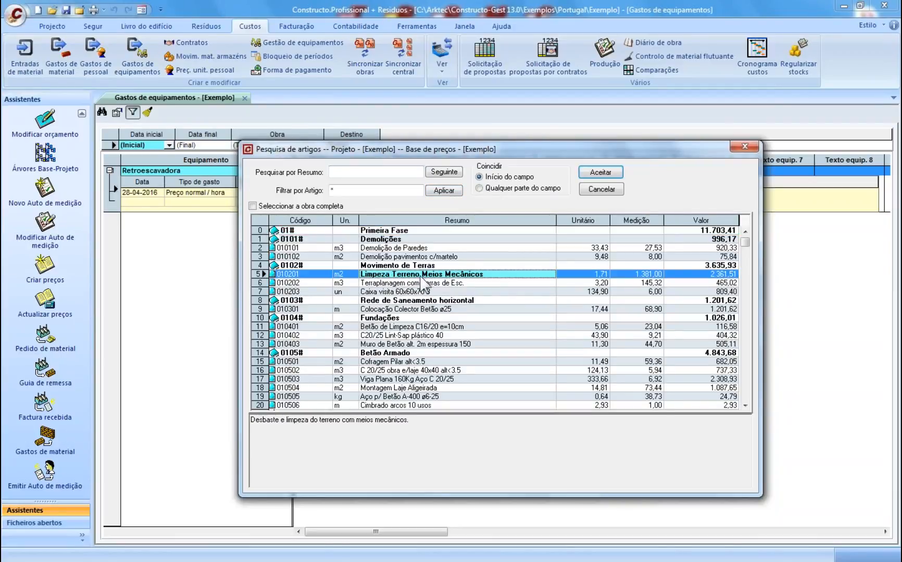
click(600, 173)
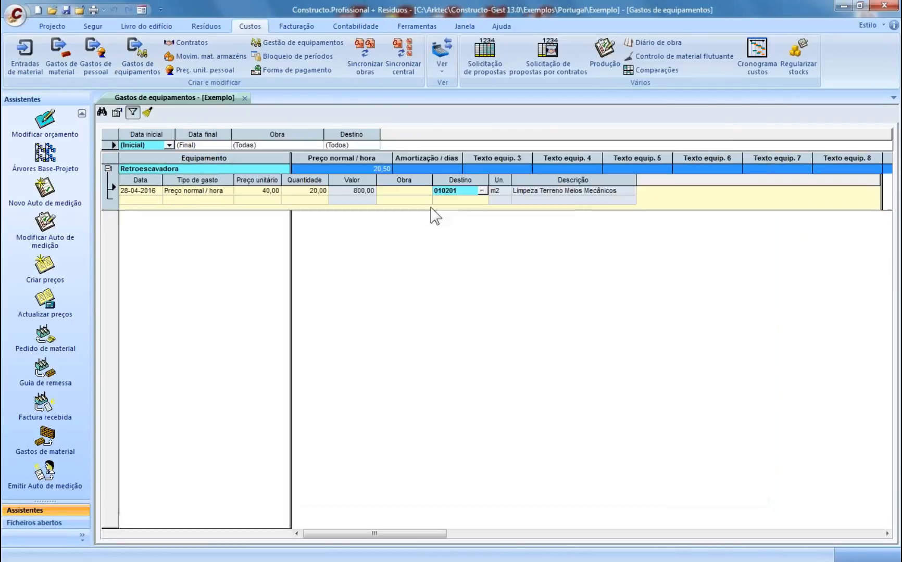
- Close the expense records, then reopen and close the Equipamento register to check the backhoe
click(244, 98)
click(257, 42)
click(302, 95)
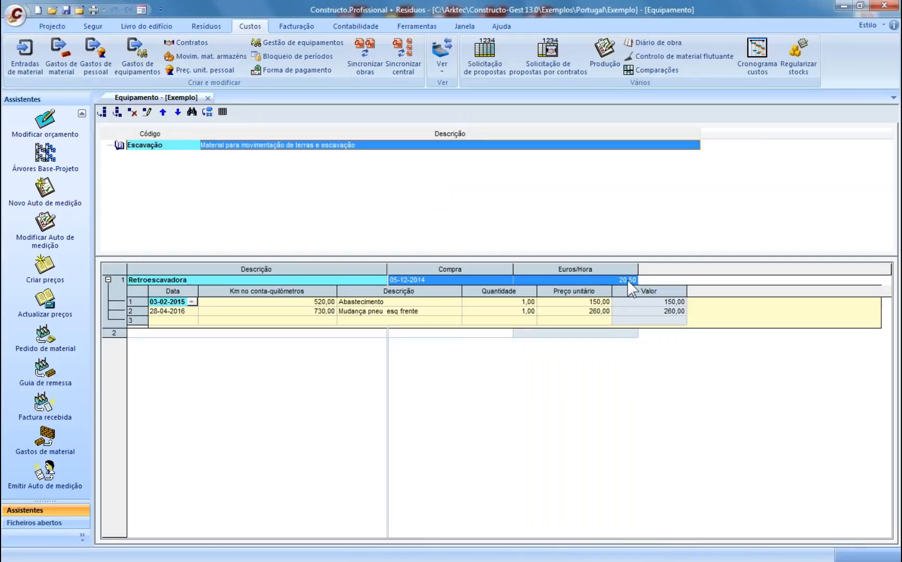
click(208, 98)
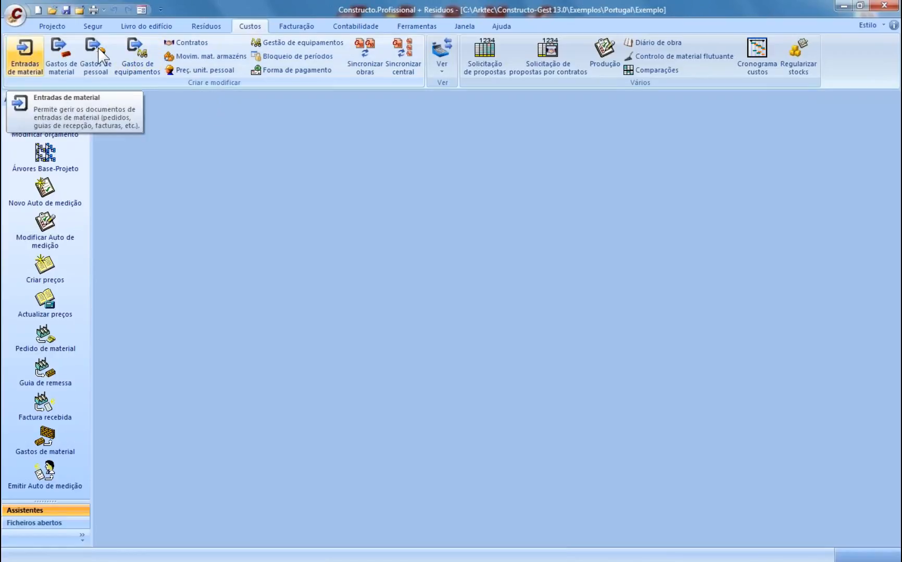
- Preview the Custos report Fornecimentos de cada material and scroll to PDM05's 70,00 PFCH30d hinges
click(93, 9)
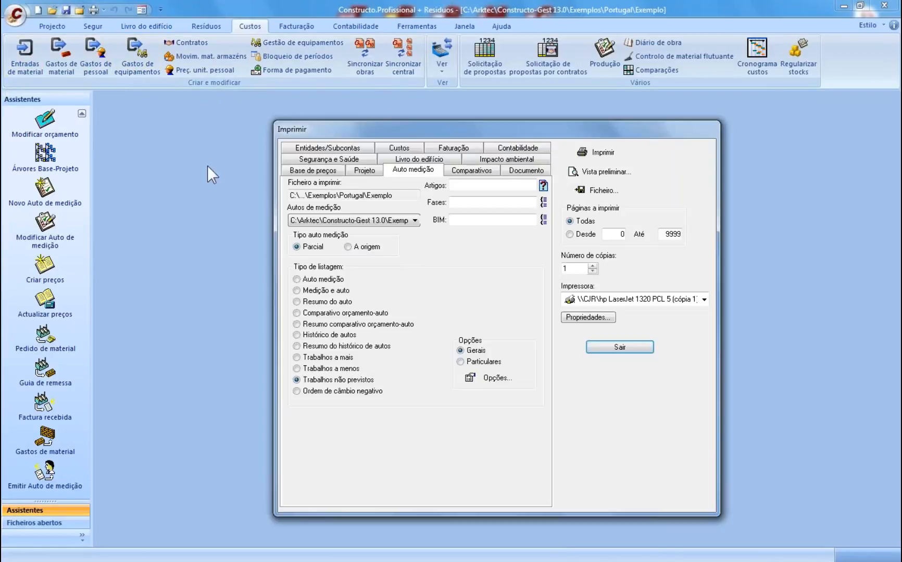
click(399, 148)
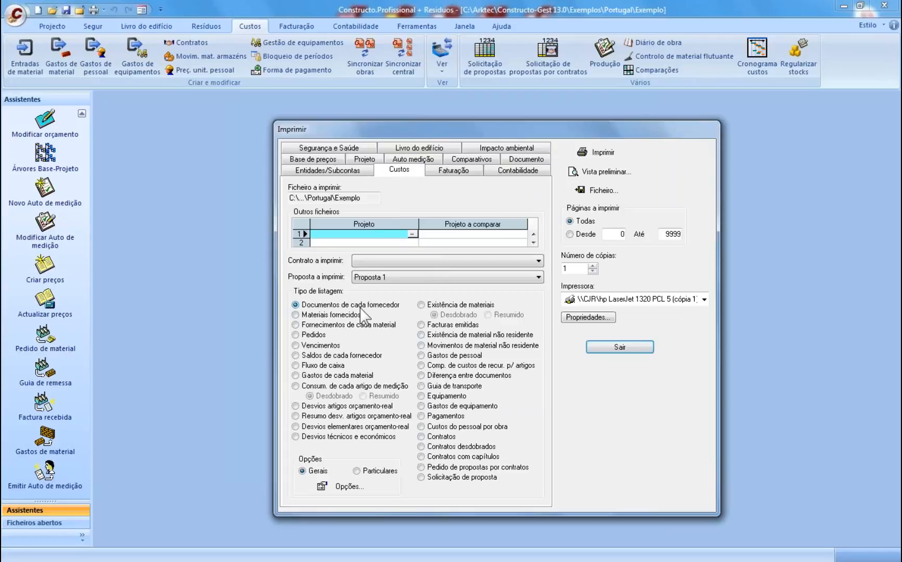
click(338, 315)
click(348, 324)
click(588, 175)
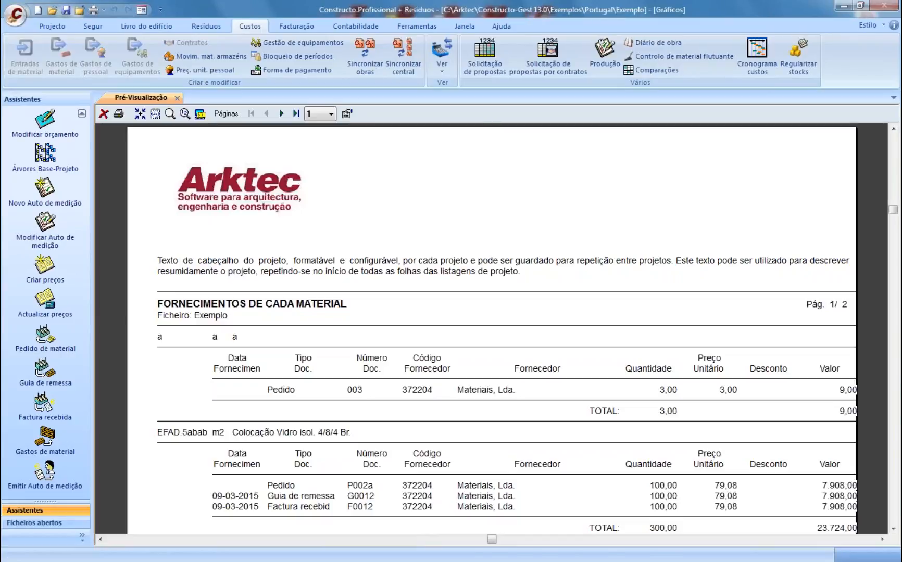
scroll(324, 373, down, 1)
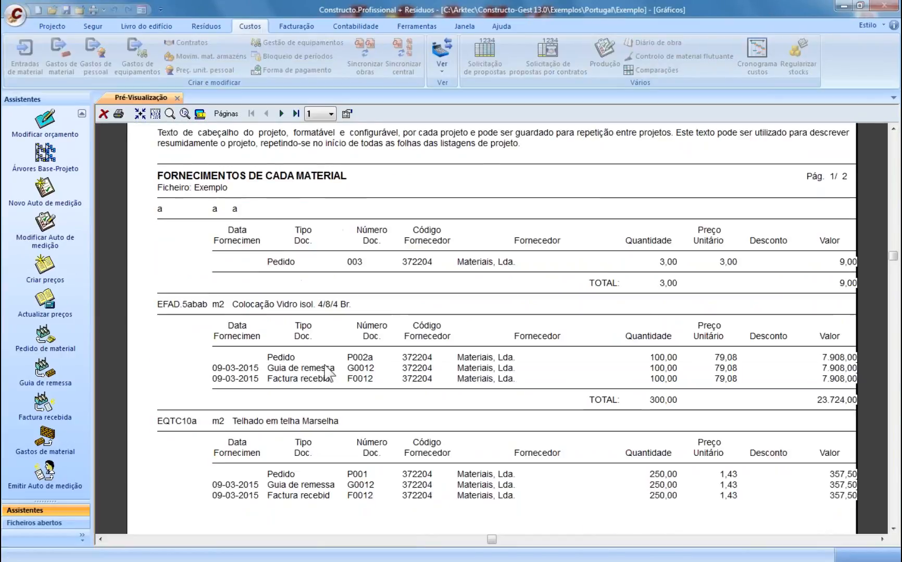
scroll(328, 373, down, 1)
scroll(327, 352, down, 2)
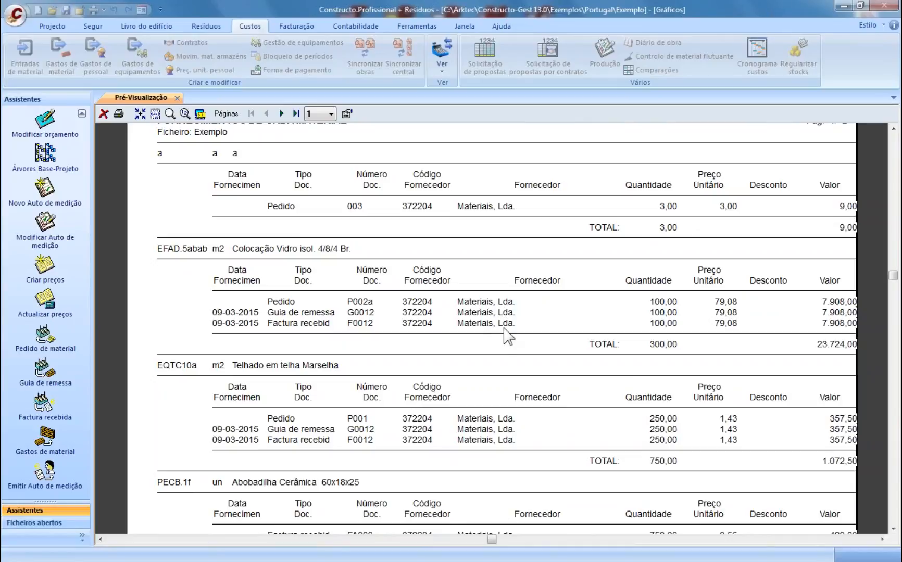
scroll(498, 346, down, 2)
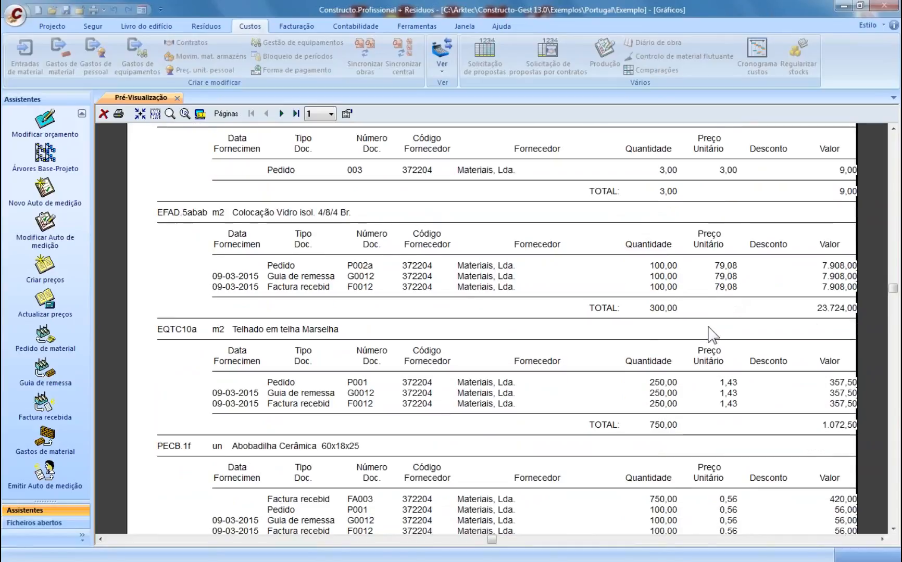
scroll(690, 360, down, 2)
scroll(540, 380, down, 7)
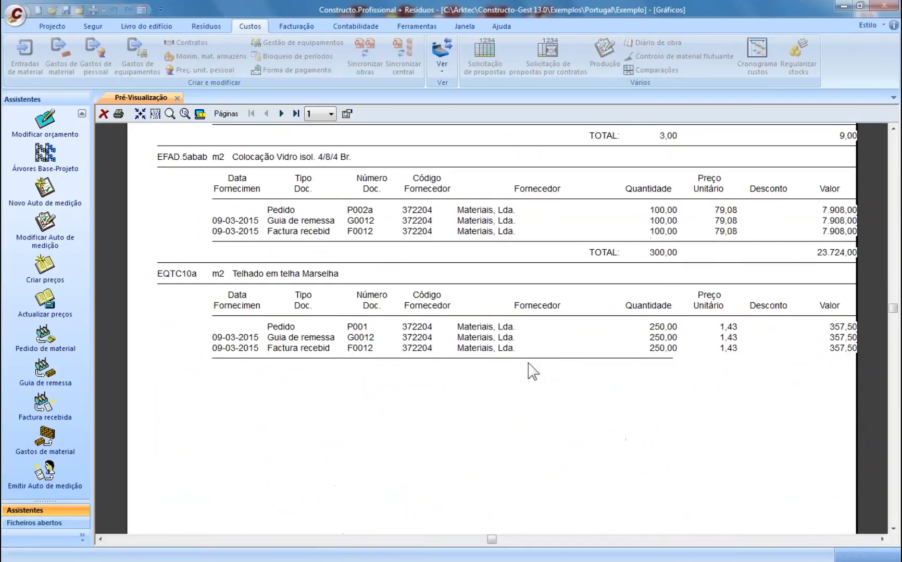
scroll(532, 368, down, 8)
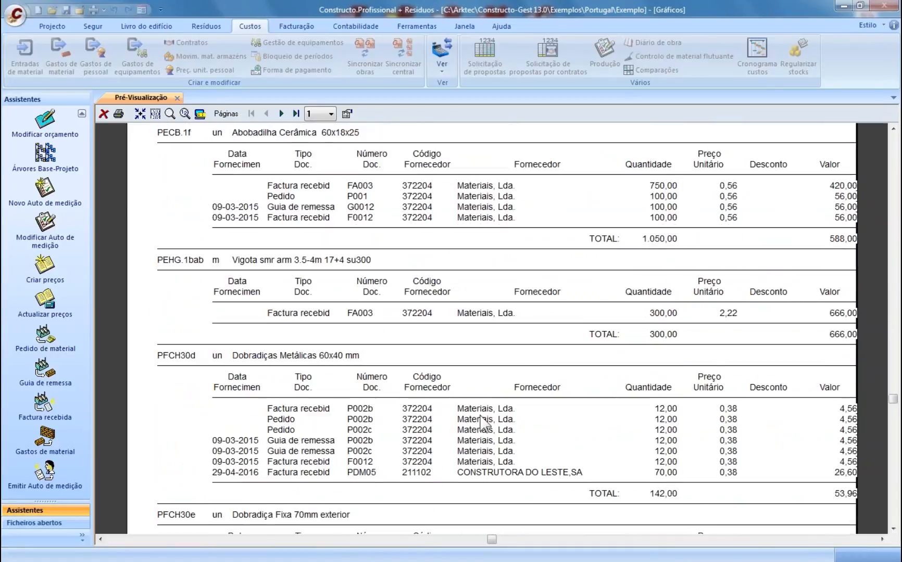
scroll(469, 421, down, 2)
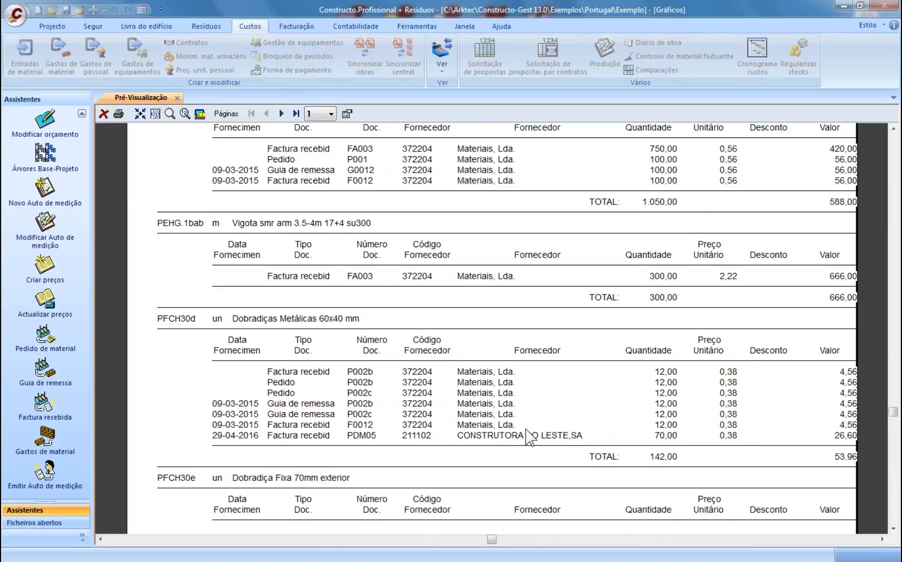
- Close the report preview, select the Vencimentos listing, and exit the print settings
click(177, 98)
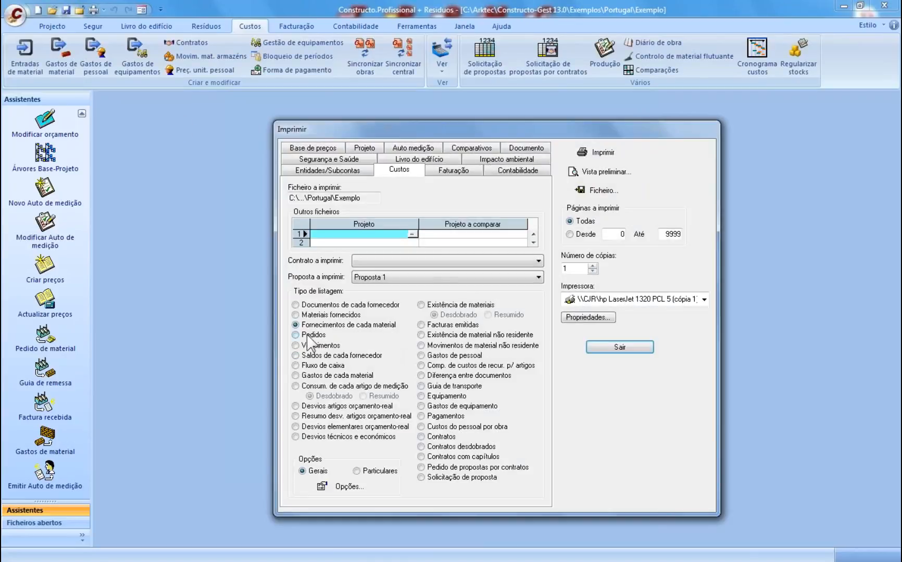
click(315, 345)
click(620, 347)
- Check the 7-day due-date warning in the program Opções and cancel without changes
click(16, 15)
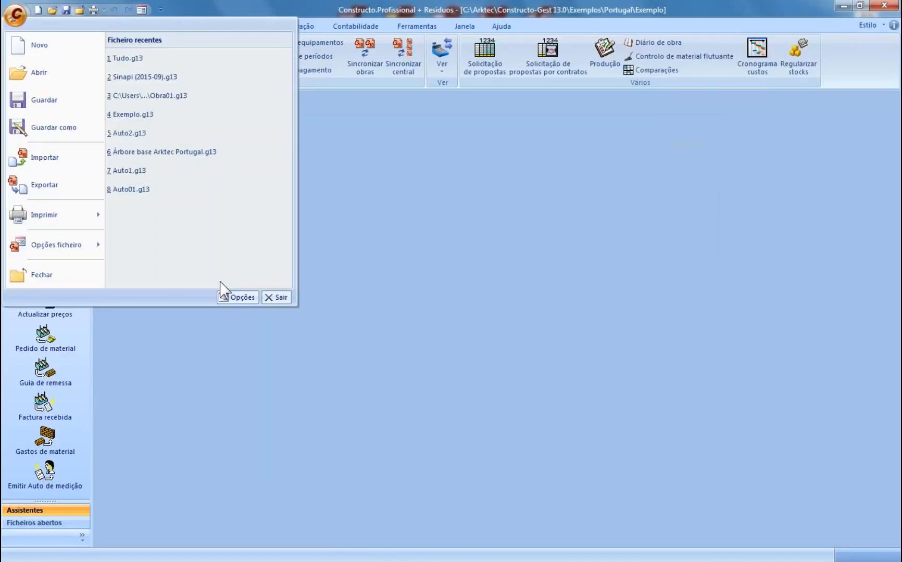
click(237, 297)
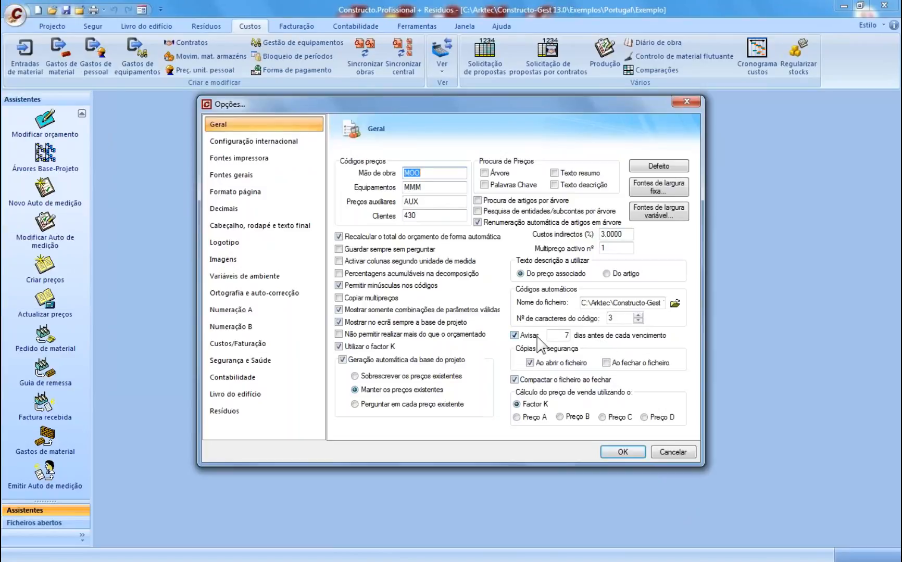
click(566, 336)
click(662, 451)
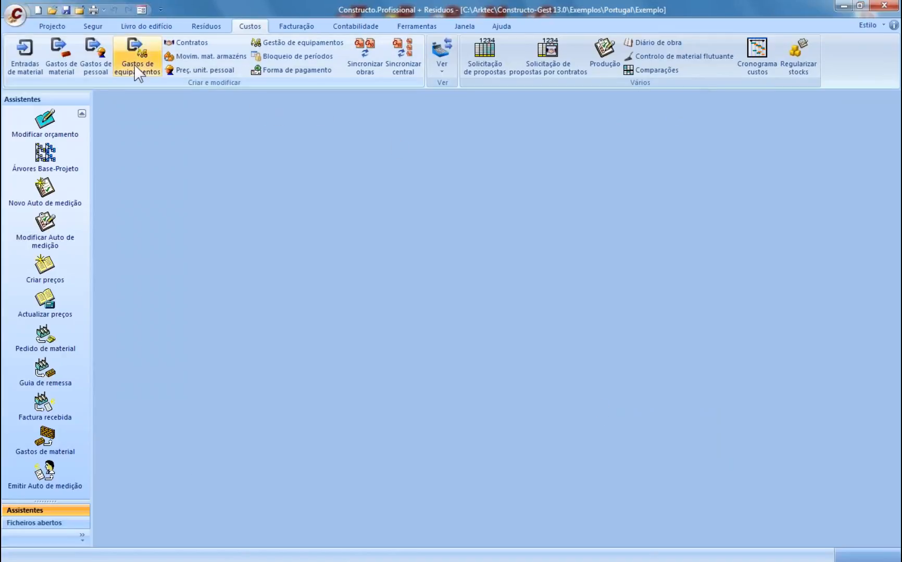
- Preview the Saldos de cada fornecedor supplier balances report
click(93, 9)
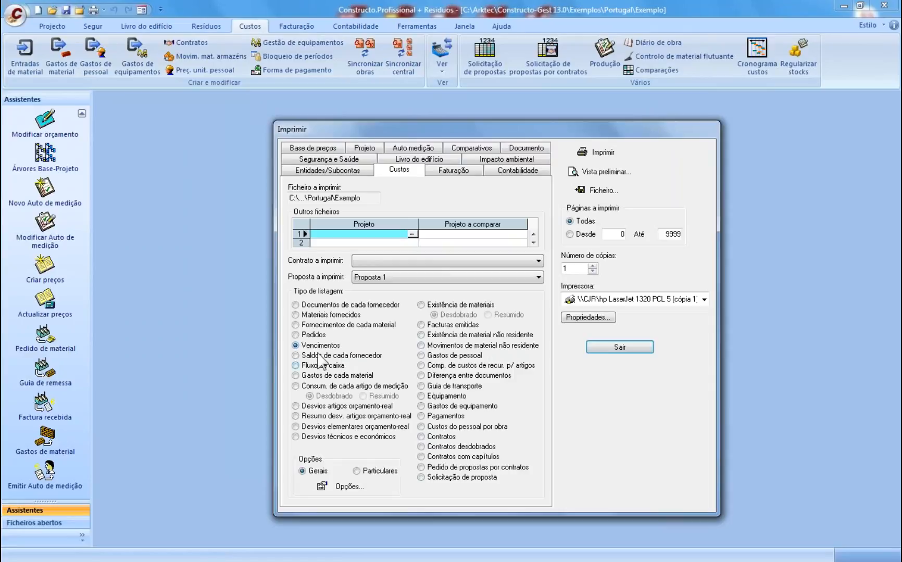
click(356, 354)
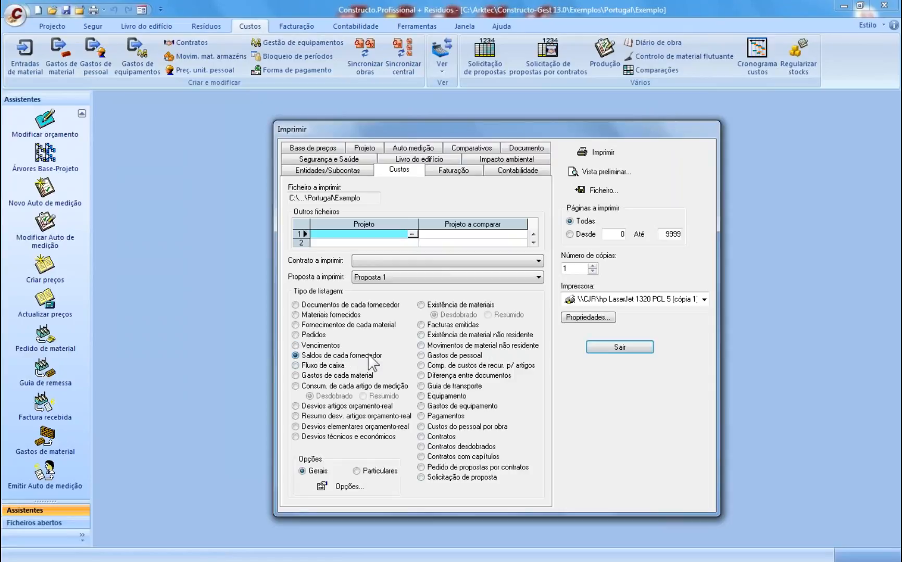
click(586, 176)
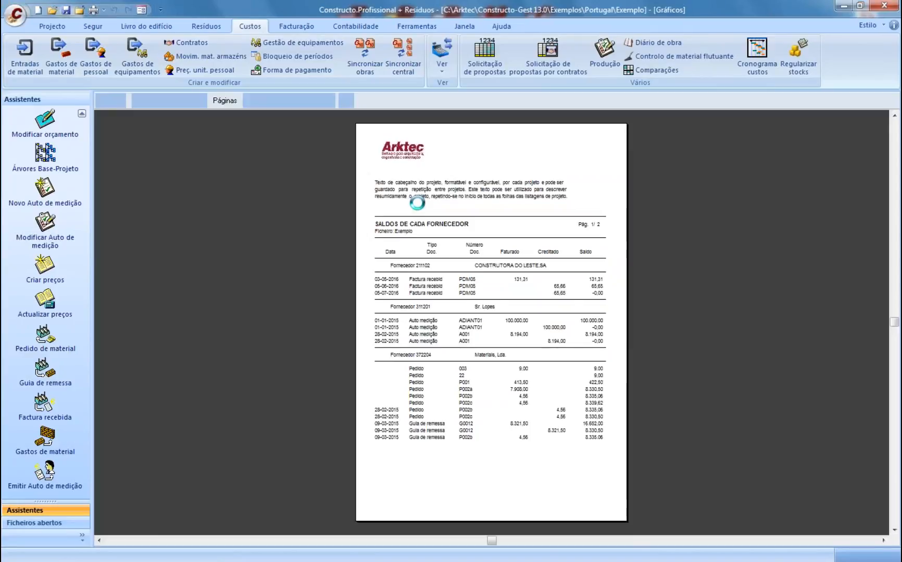
scroll(469, 343, down, 4)
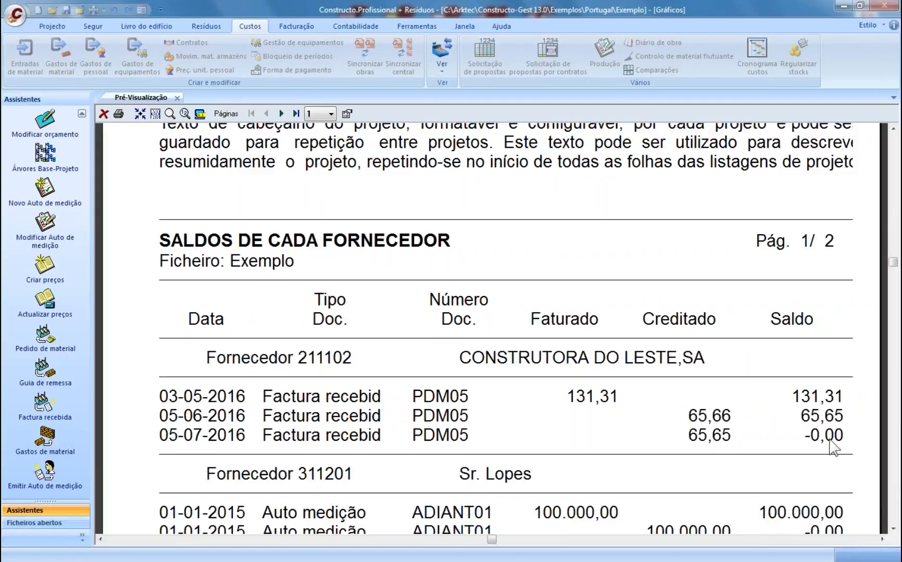
scroll(737, 421, down, 3)
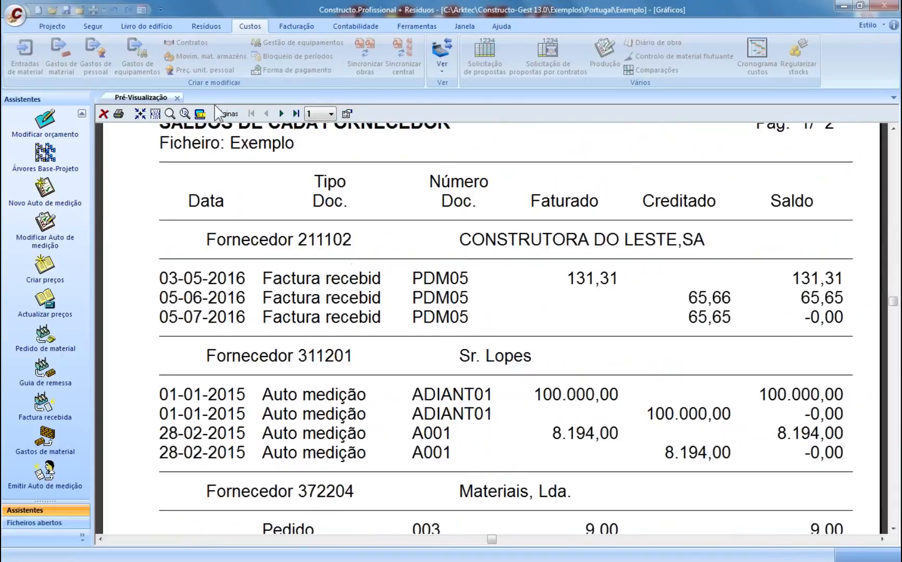
- Inspect both pages of the cost listing options without changes, then close the preview
click(175, 100)
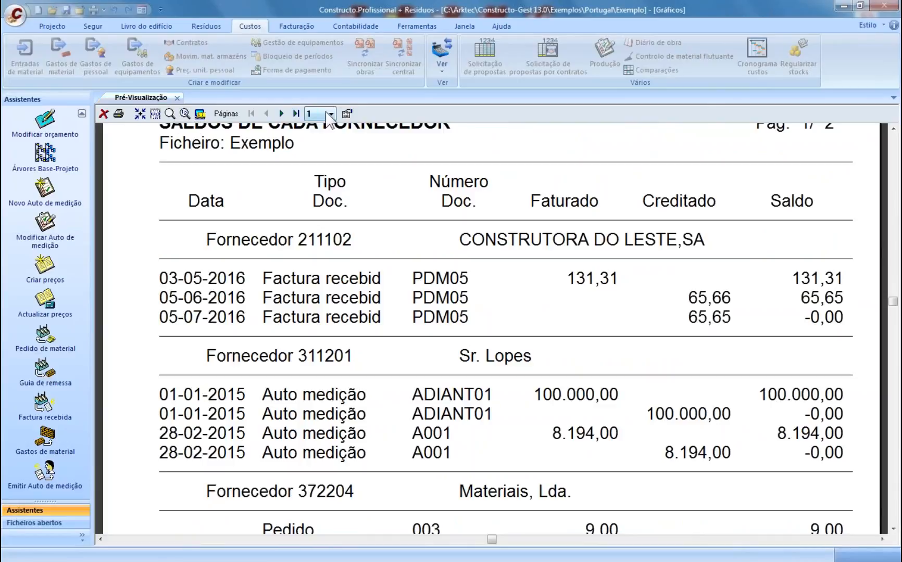
click(346, 113)
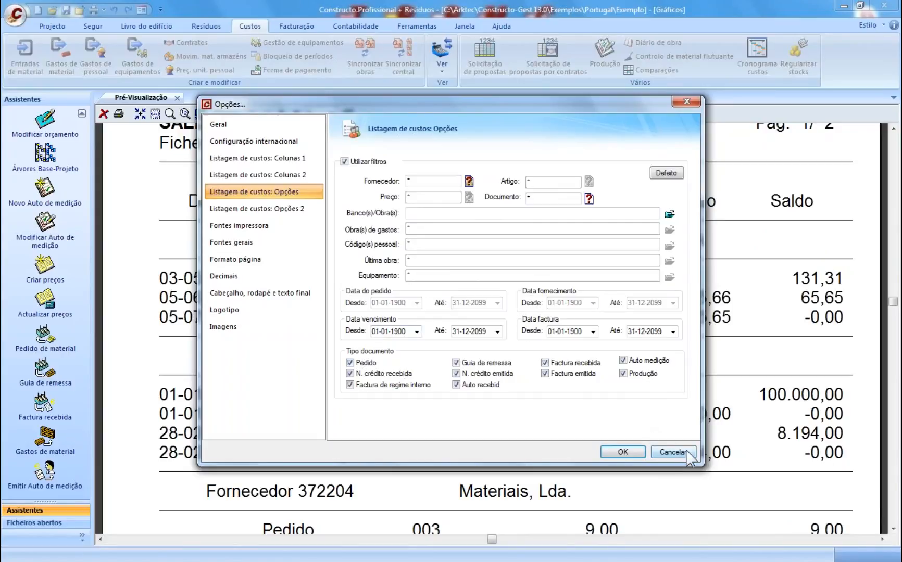
click(275, 210)
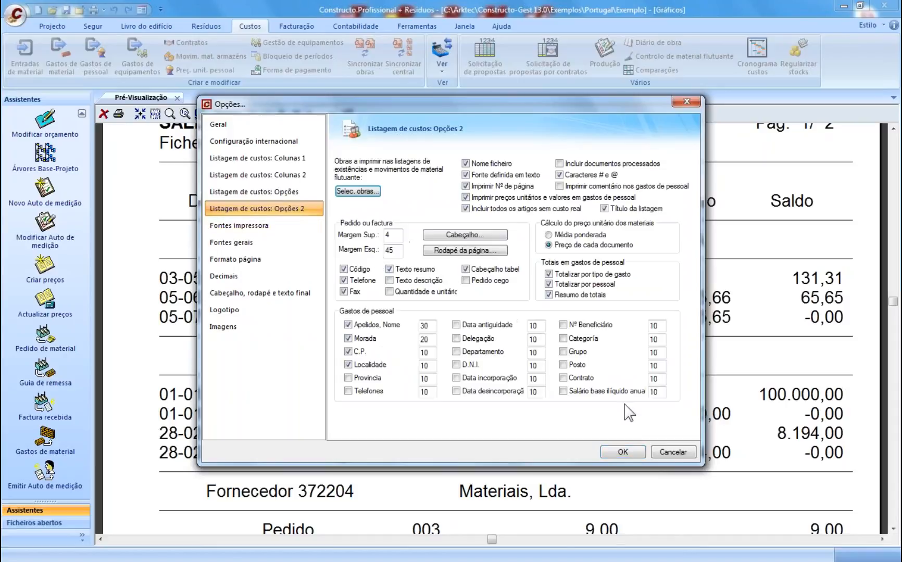
click(675, 455)
click(178, 99)
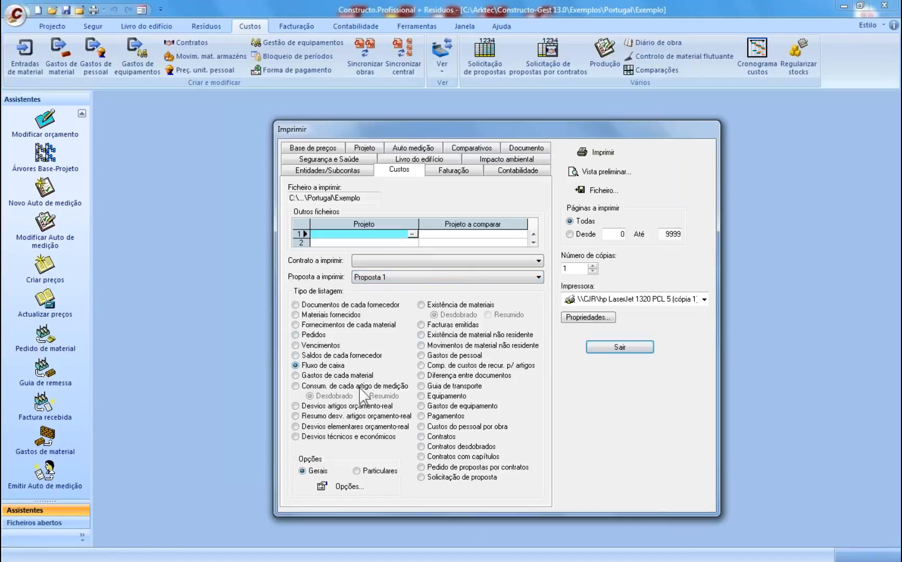
- Preview the Fluxo de caixa report down to its 81.067,23 closing figure, then close it
click(599, 175)
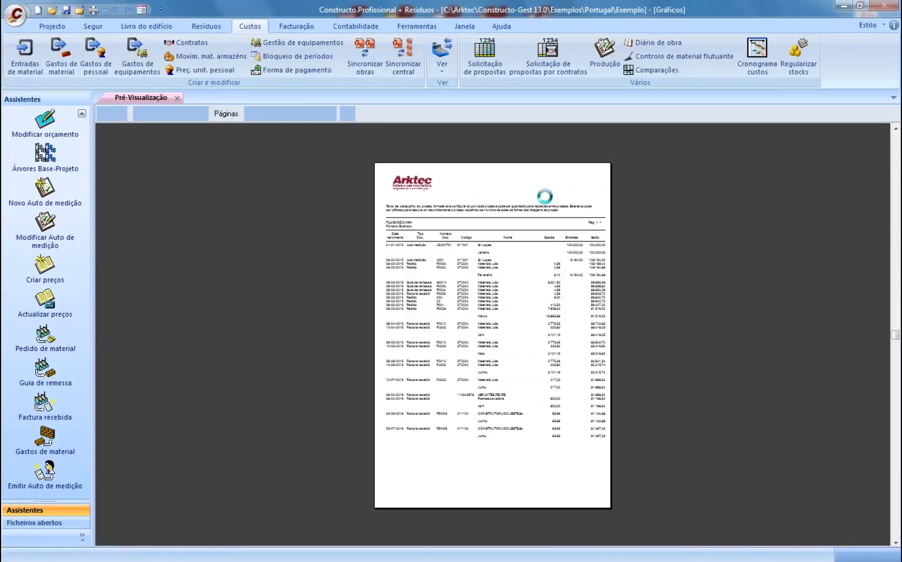
scroll(514, 223, down, 3)
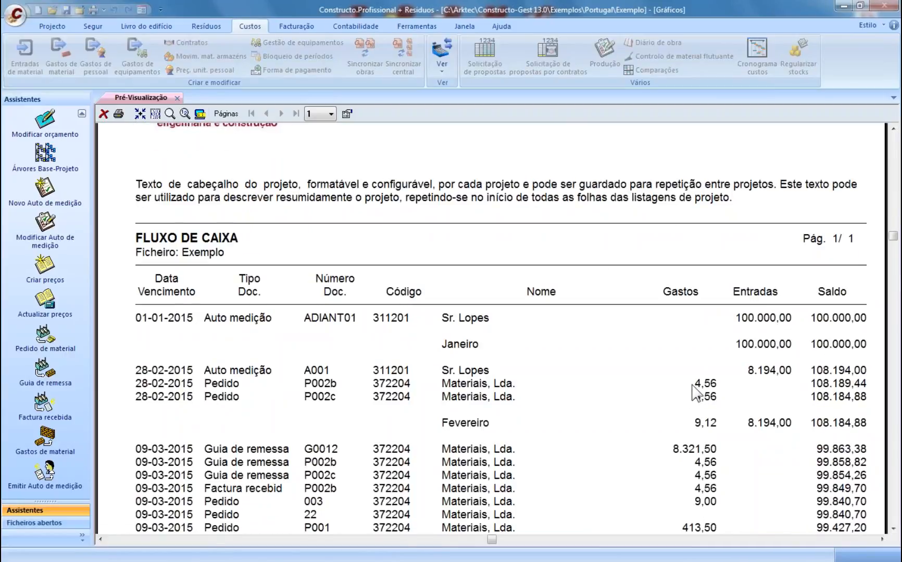
scroll(698, 389, down, 3)
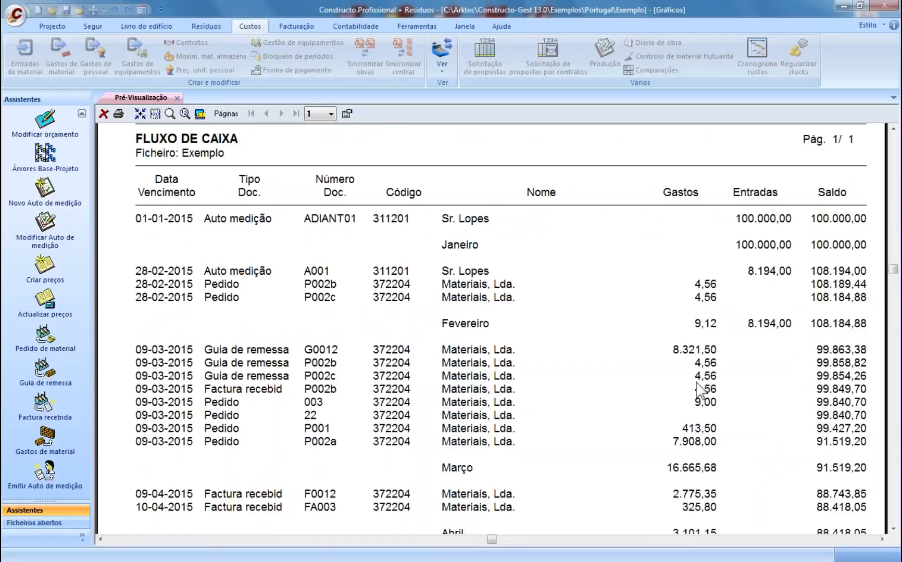
scroll(701, 389, down, 6)
scroll(709, 388, up, 5)
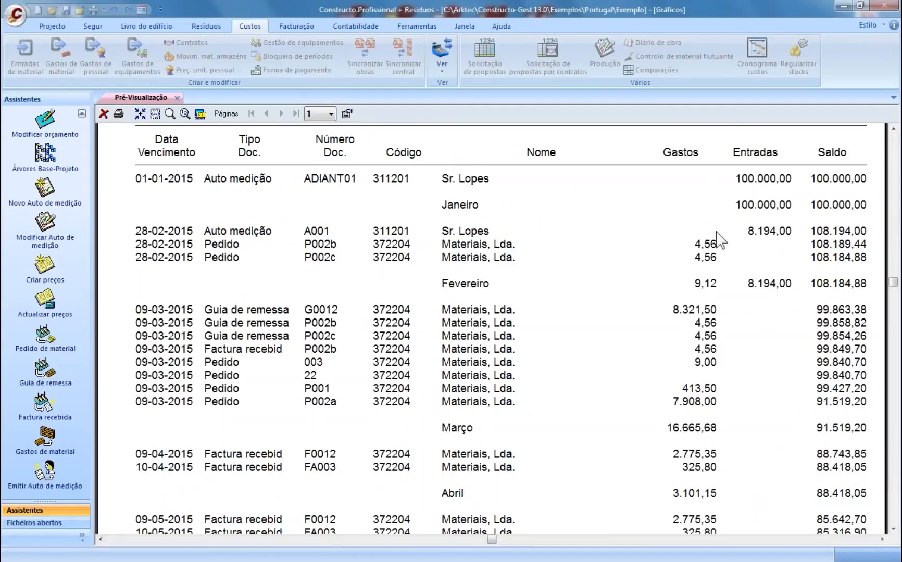
scroll(725, 383, down, 1)
scroll(725, 384, down, 9)
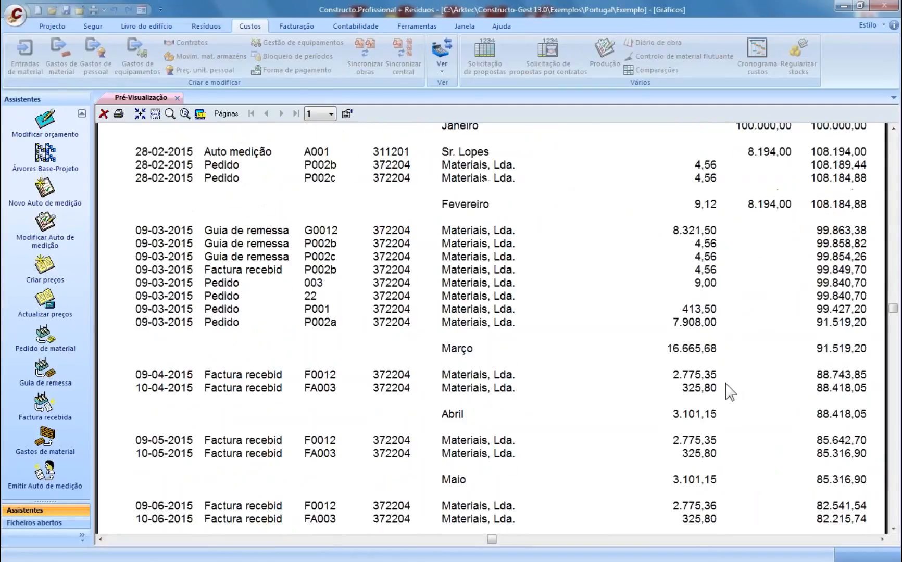
scroll(822, 375, down, 8)
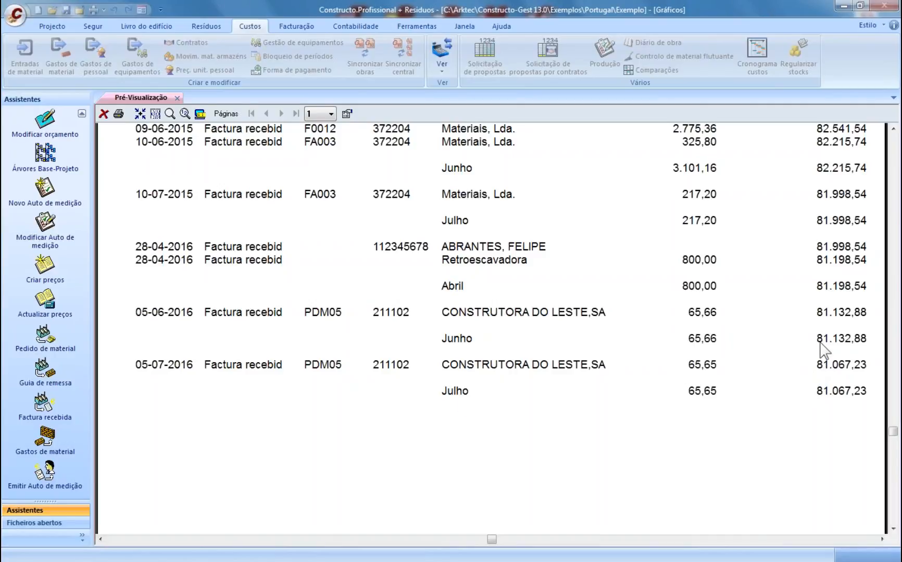
click(177, 98)
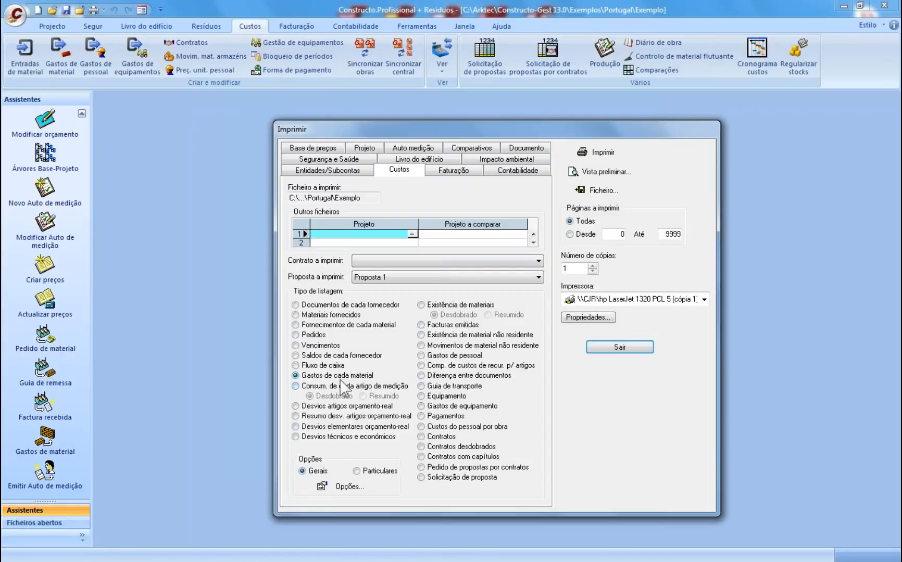
- Preview the Desvios artigos orçamento-real listing, reviewing deviations like 010201's 33,877% down to Carpintaria
click(360, 386)
click(333, 406)
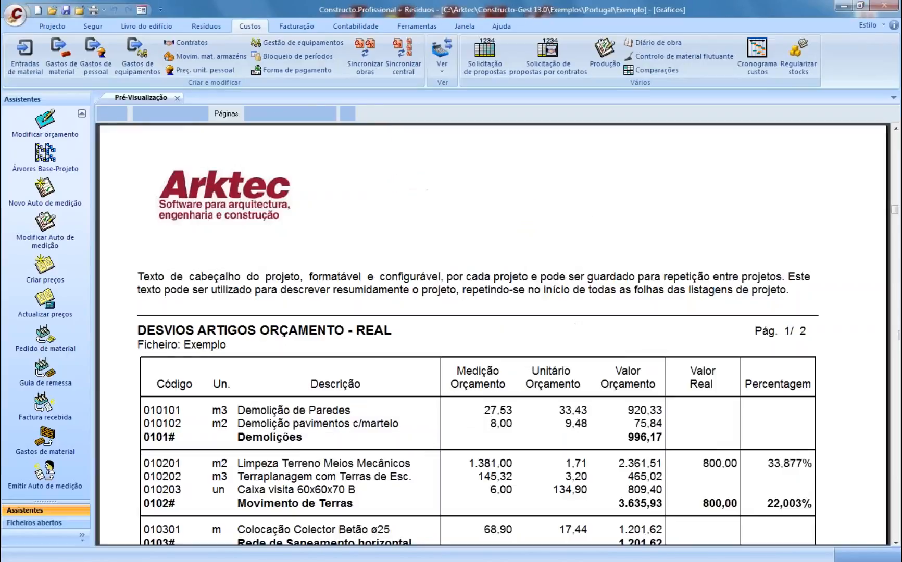
scroll(474, 307, down, 2)
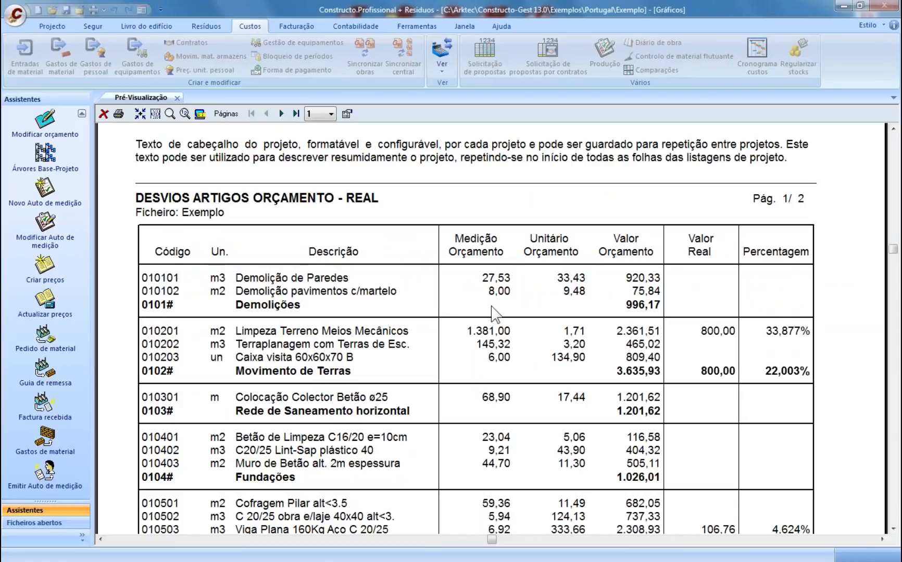
scroll(544, 302, down, 1)
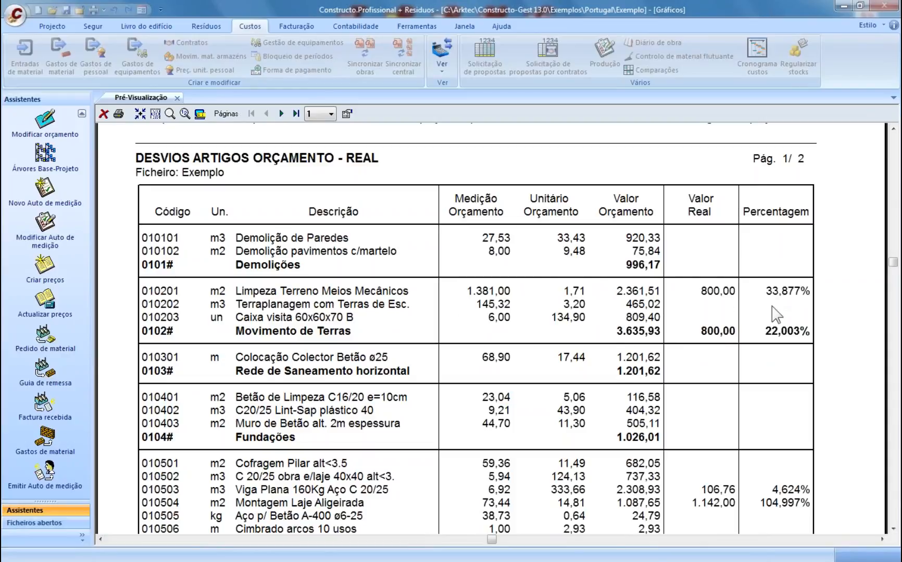
scroll(786, 350, down, 3)
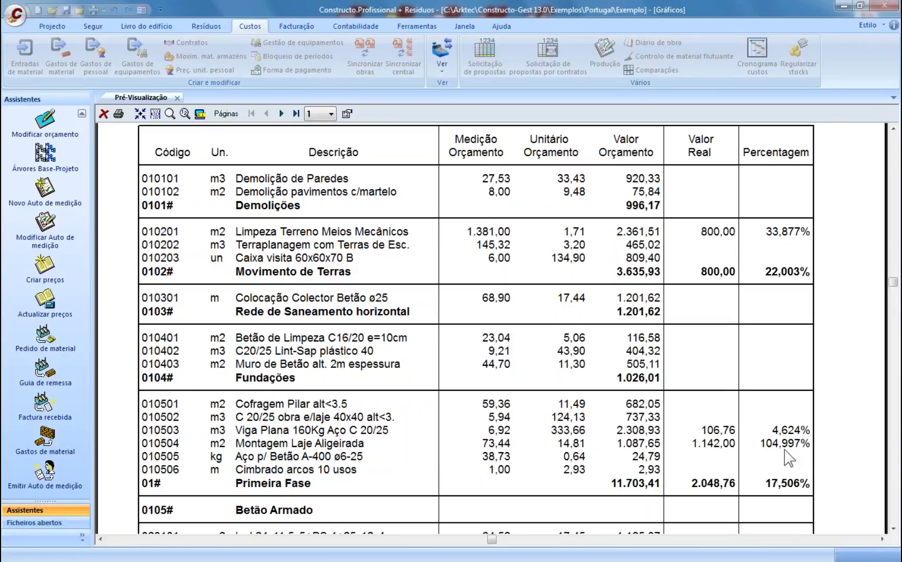
scroll(811, 453, down, 1)
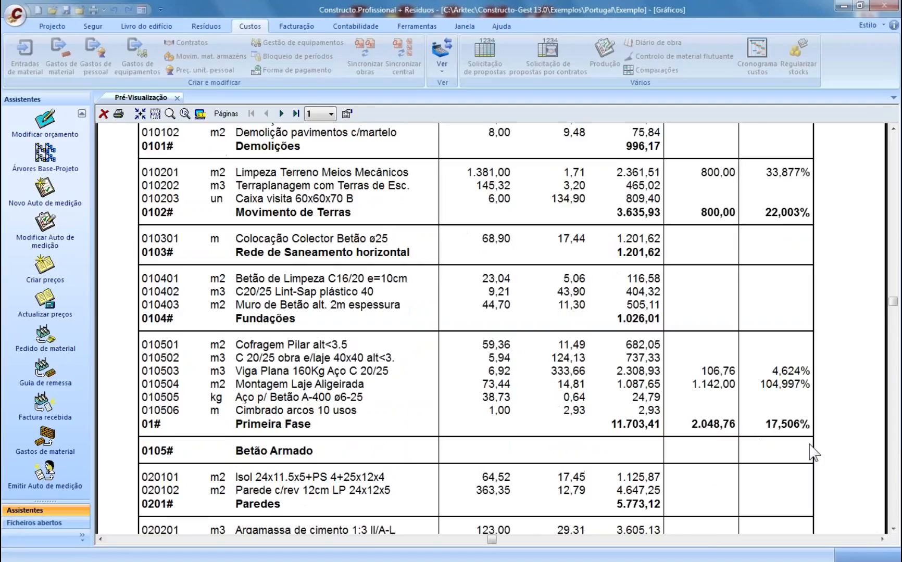
scroll(811, 453, down, 3)
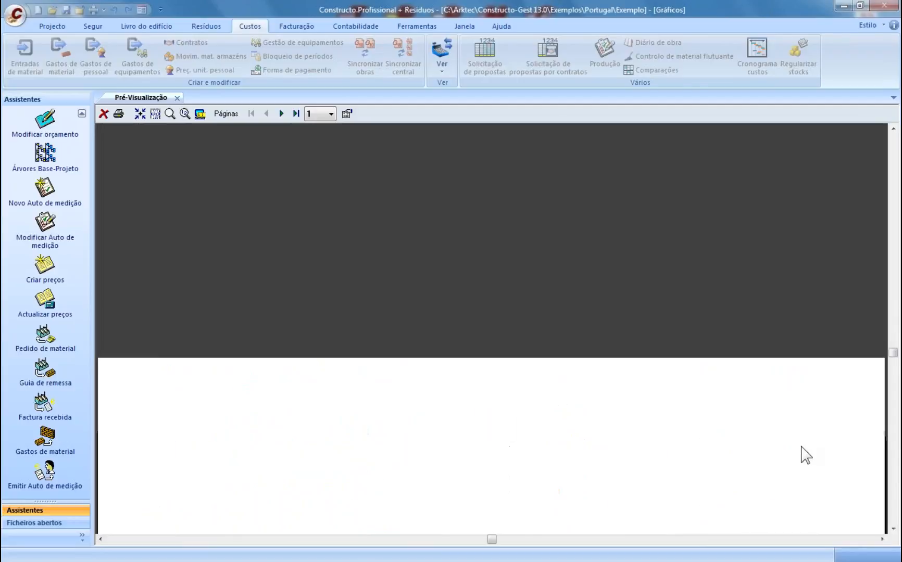
scroll(802, 448, down, 2)
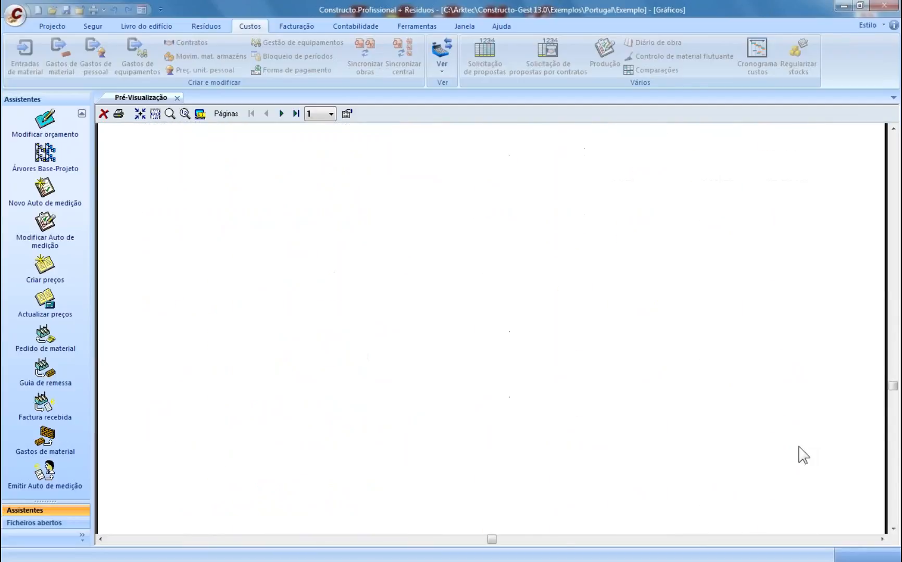
scroll(800, 454, down, 1)
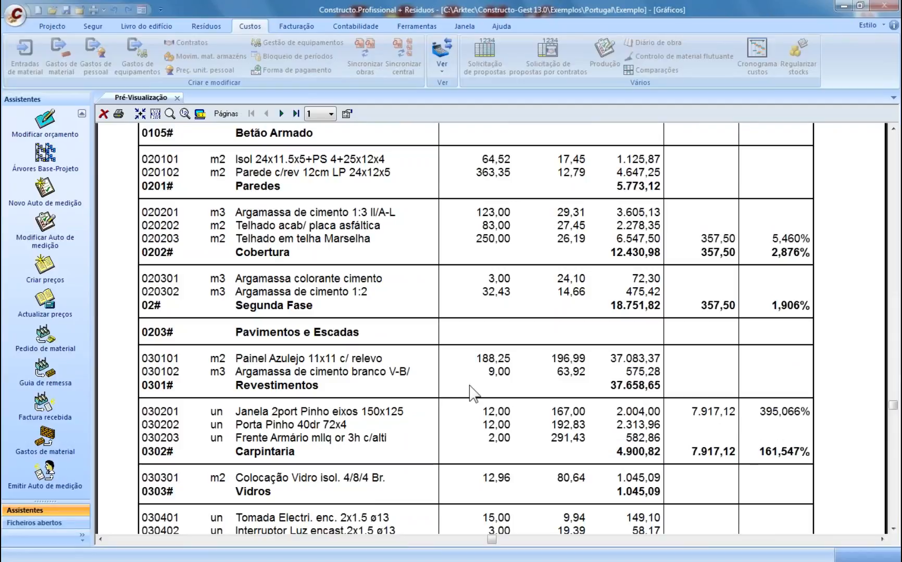
- Close the report preview and choose the 'Desvios elementares orçamento-real' cost listing
click(177, 98)
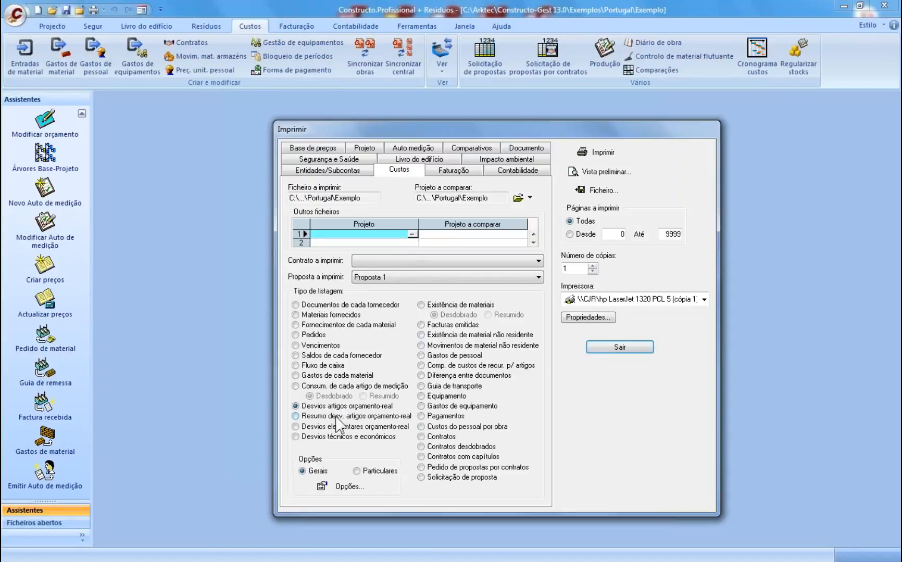
click(334, 418)
click(330, 427)
scroll(745, 447, down, 8)
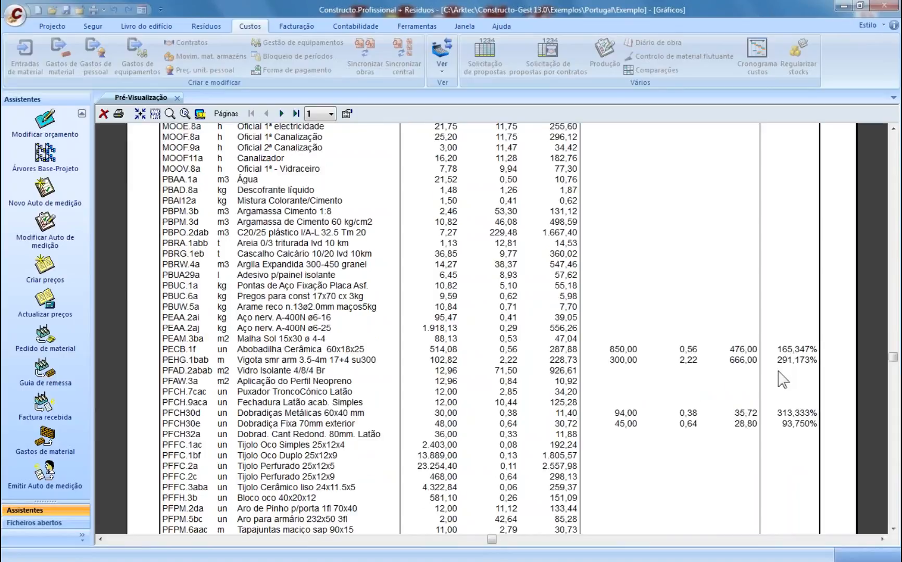
scroll(785, 370, down, 3)
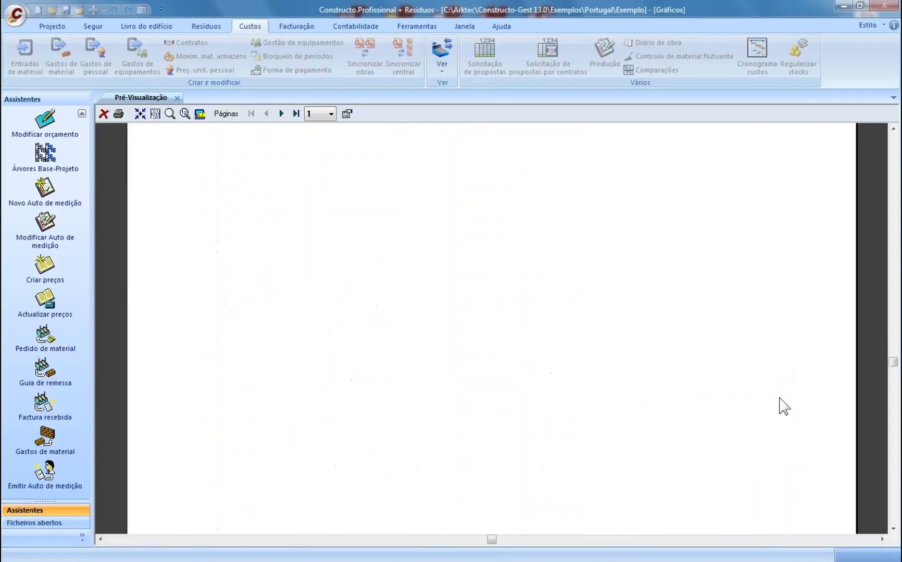
scroll(802, 432, down, 3)
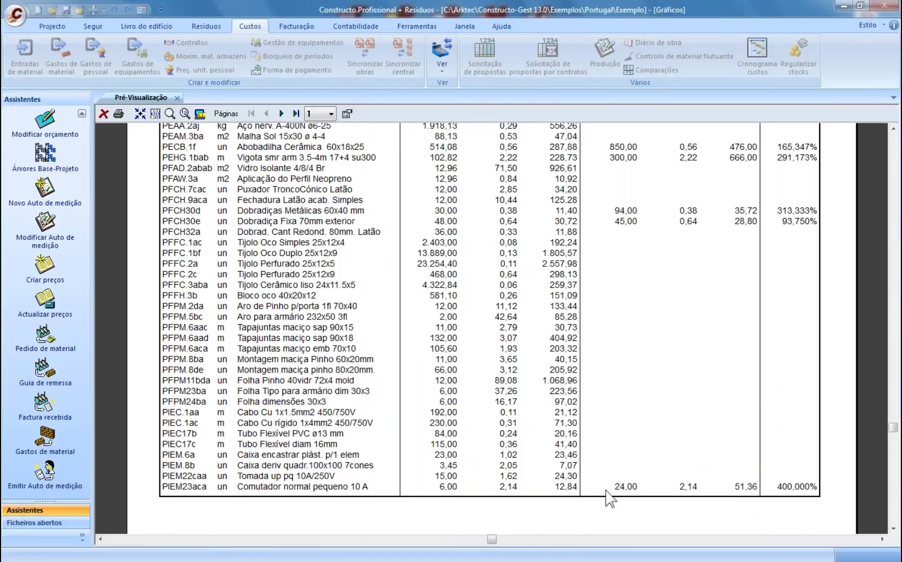
click(177, 98)
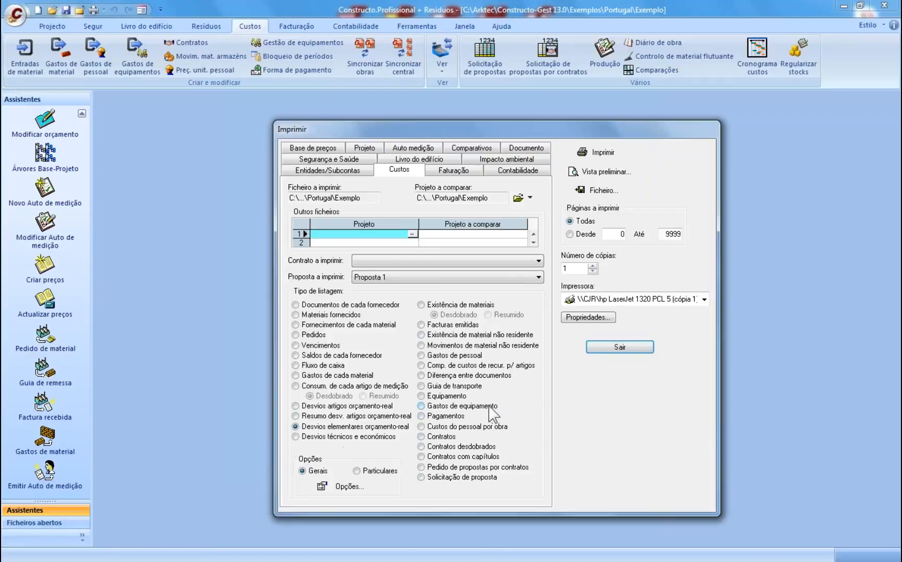
- In material entries, change PIEM23aca on delivery note PDM05 from 24 to 12
click(622, 347)
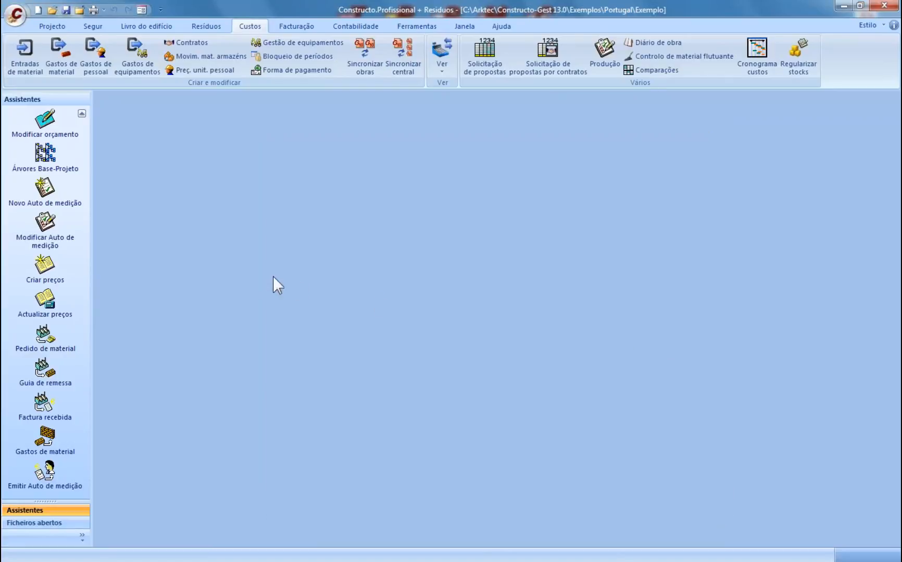
click(29, 63)
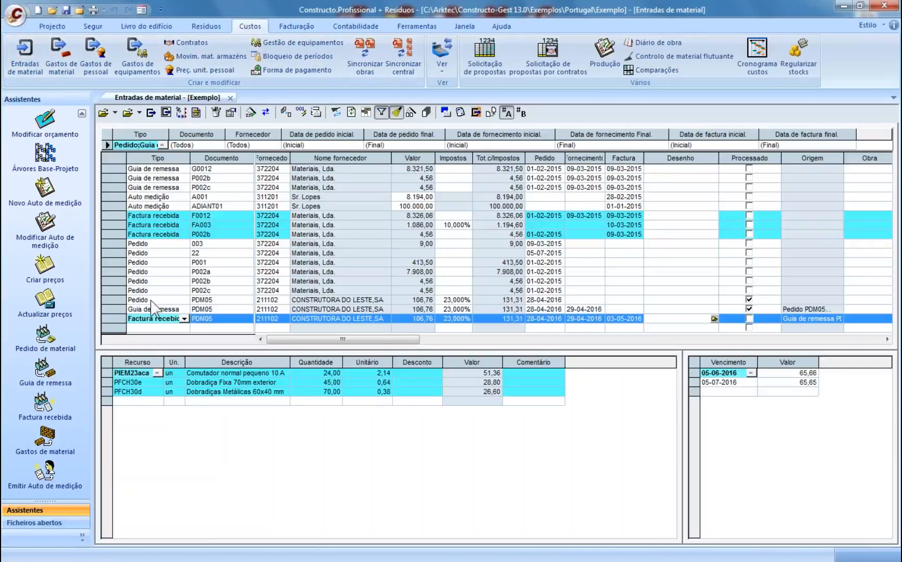
click(151, 300)
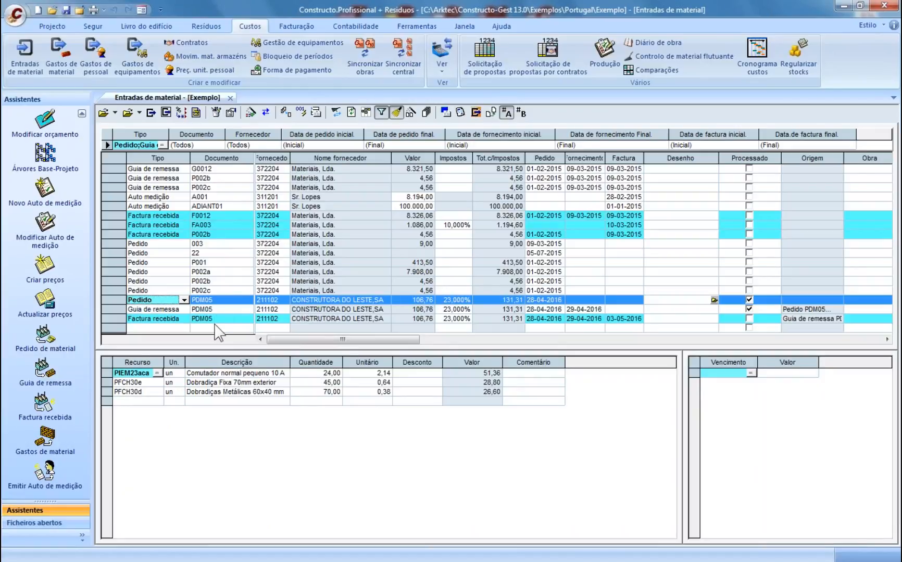
click(206, 310)
click(327, 373)
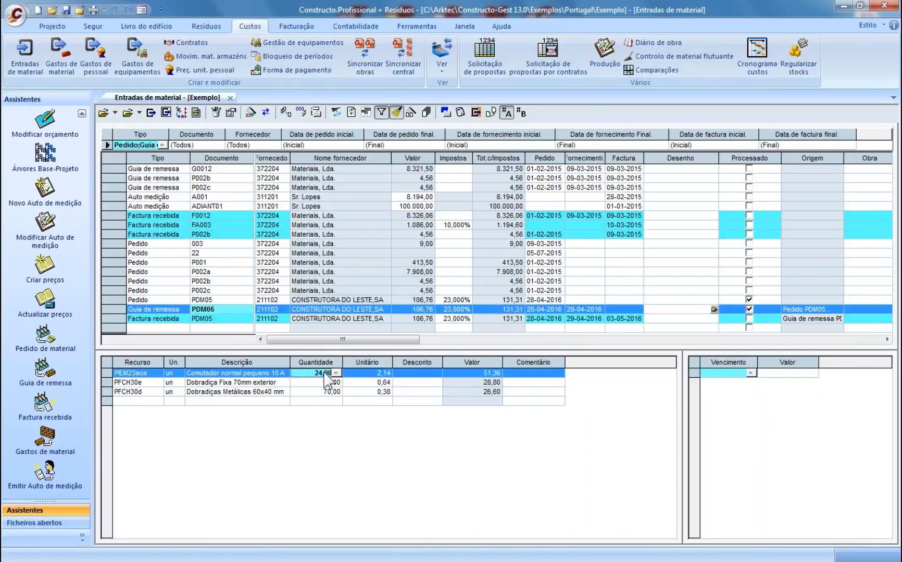
text(12)
click(327, 385)
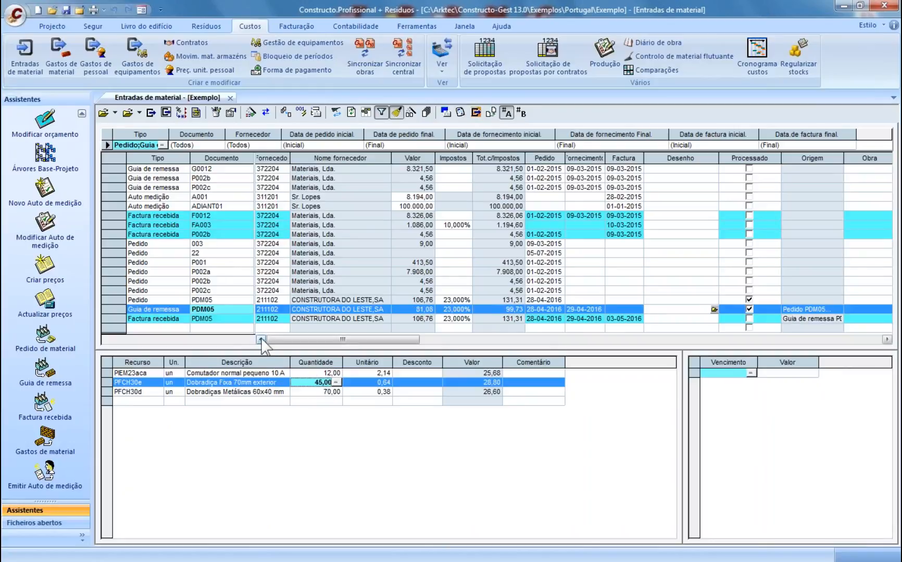
click(229, 319)
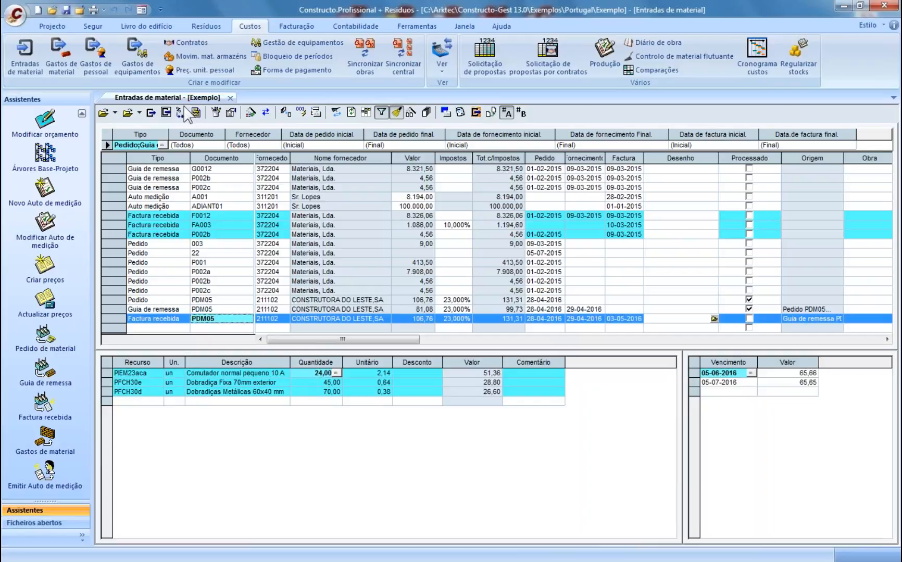
click(92, 10)
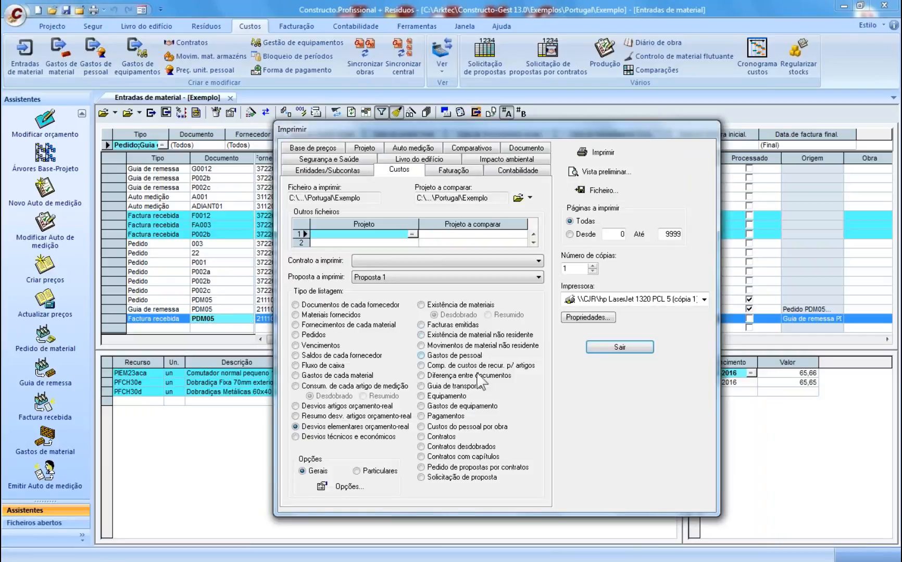
click(452, 376)
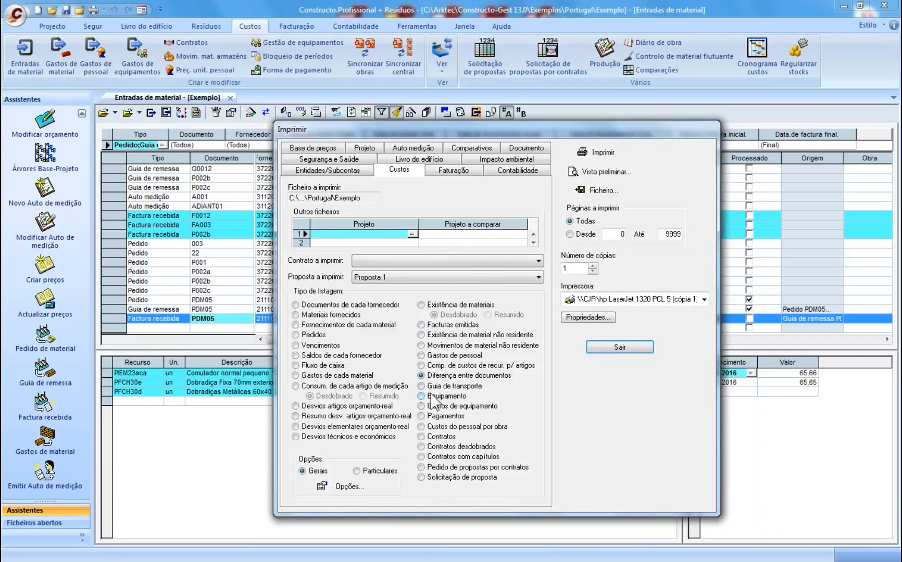
click(598, 172)
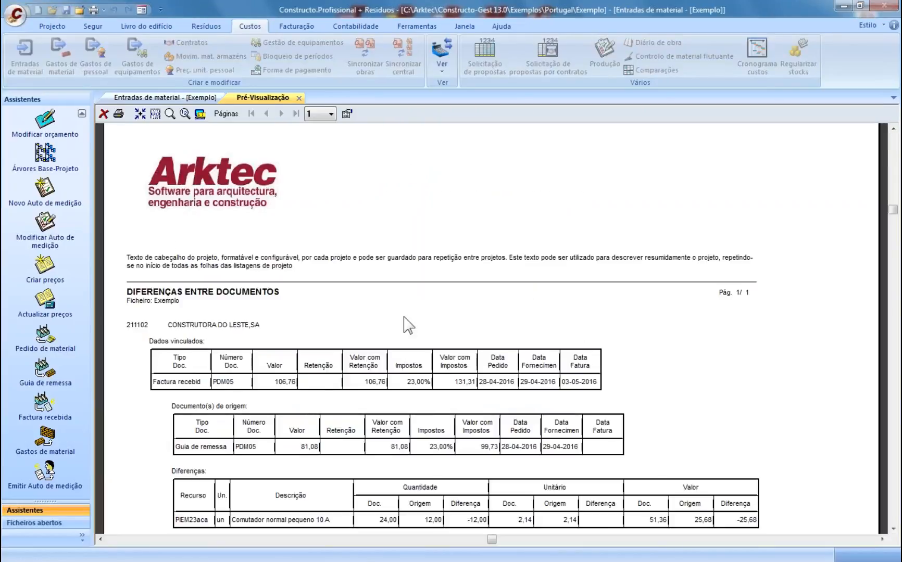
scroll(404, 325, down, 3)
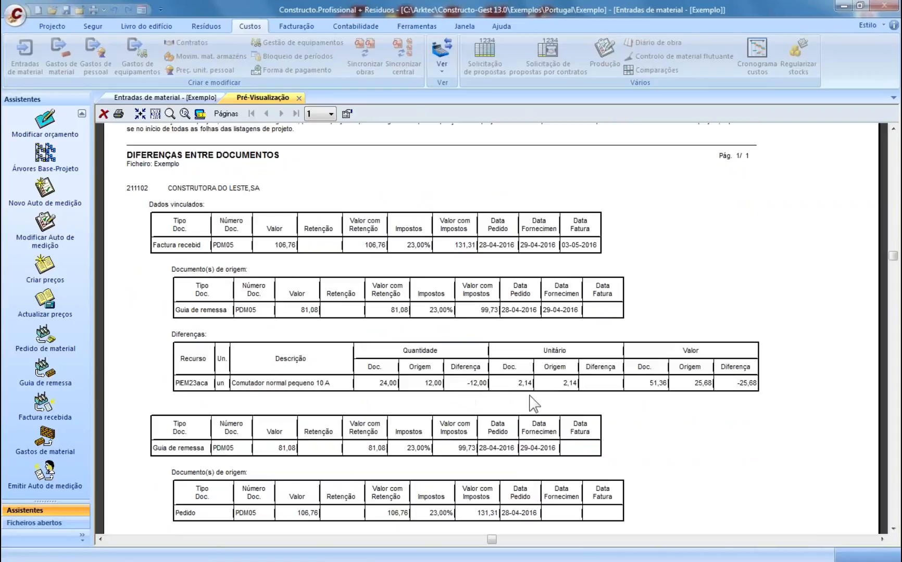
click(298, 98)
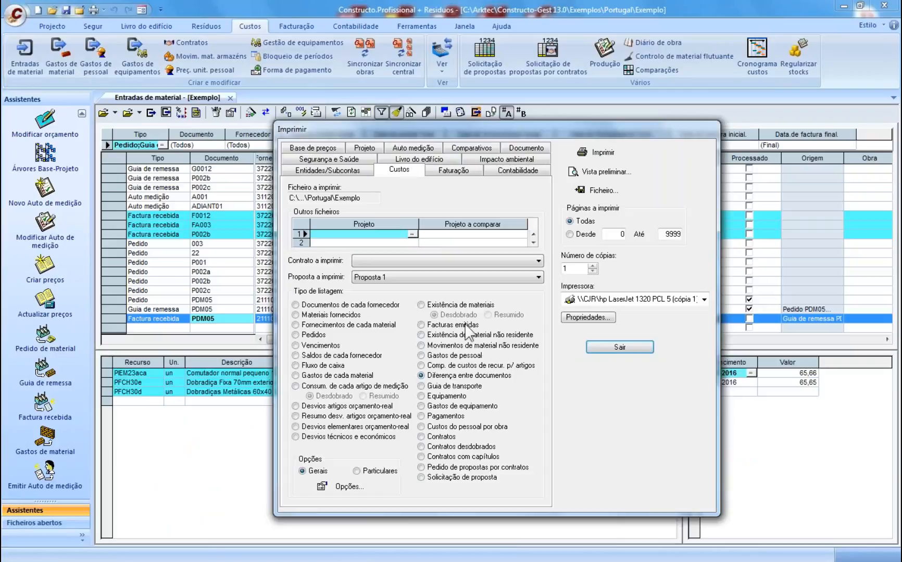
click(619, 348)
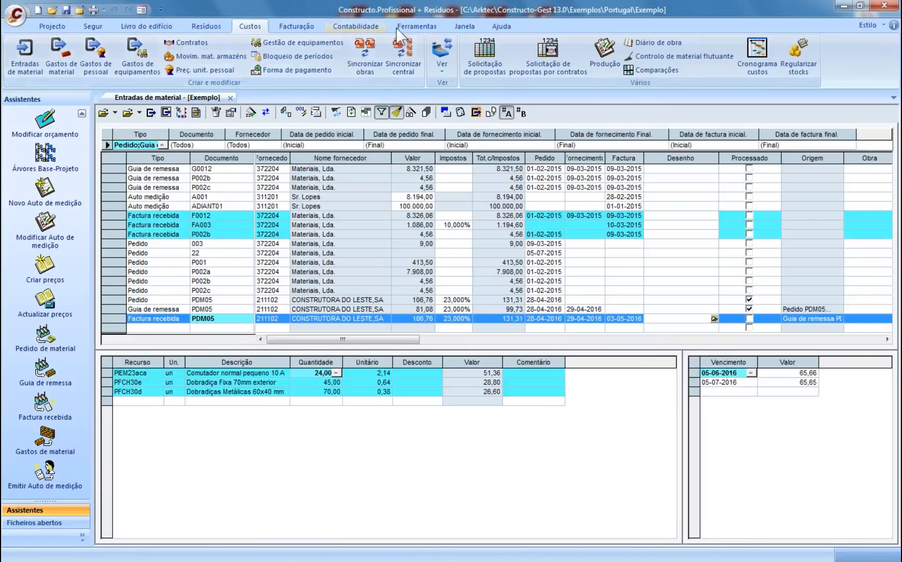
- Enter restricted access management with the administrator credentials
click(425, 26)
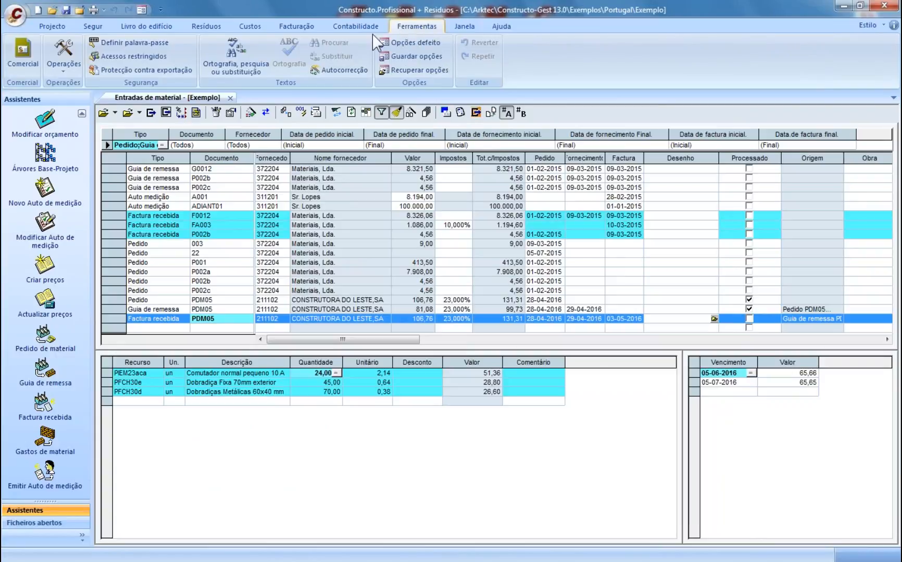
click(149, 58)
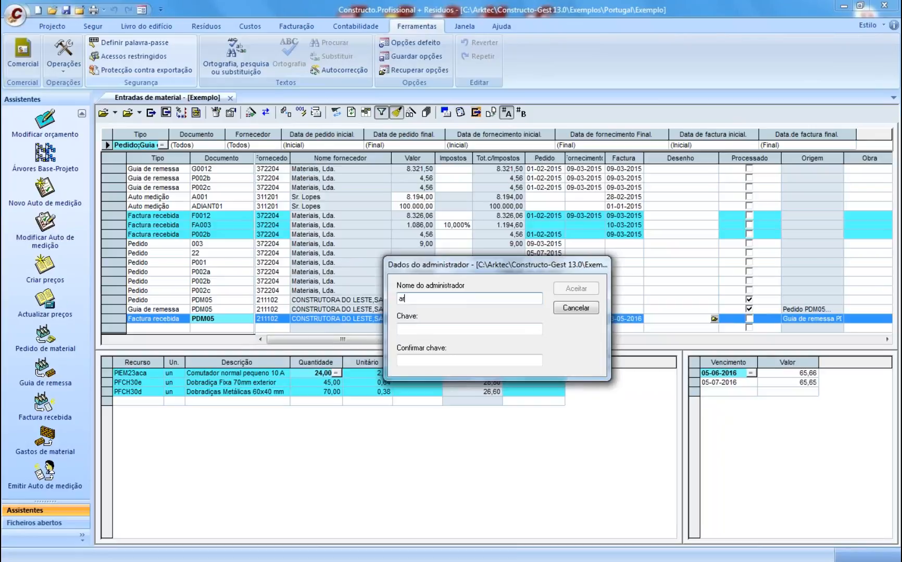
key(Tab)
text(••••••)
key(Tab)
text(••)
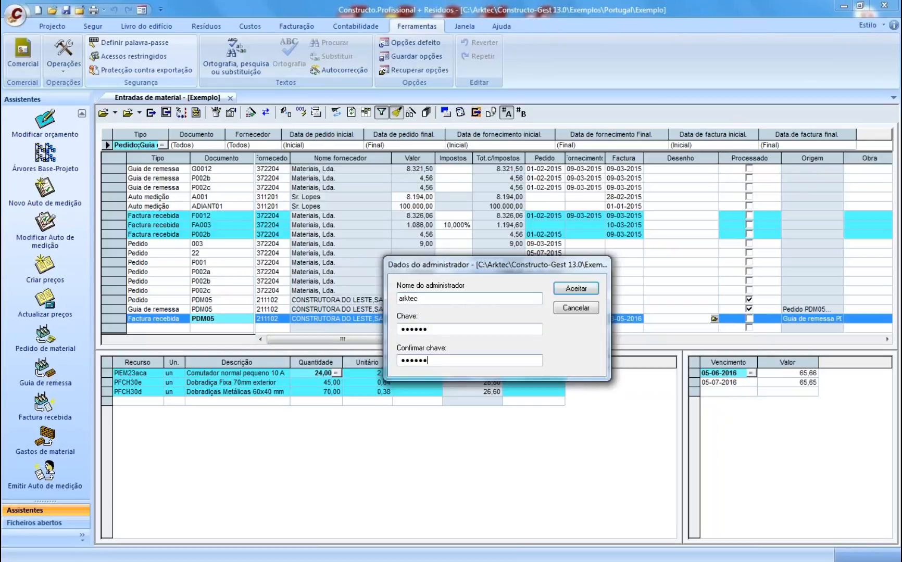
key(Return)
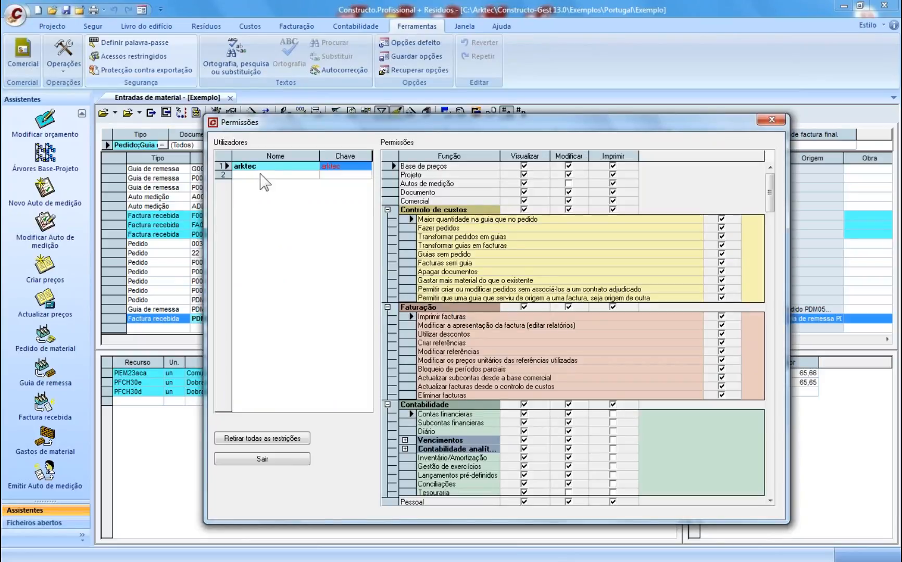
- Add a new user with a name and an access key
click(258, 176)
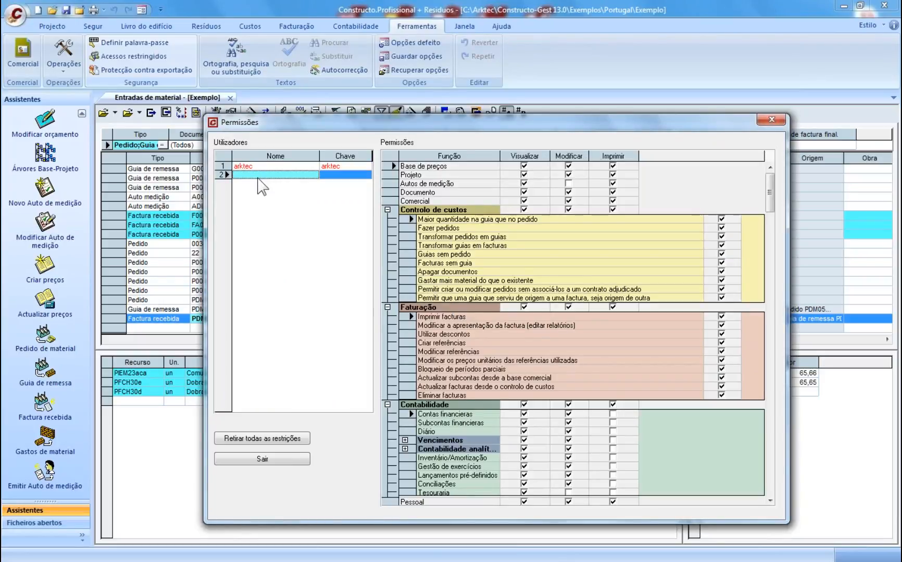
text(Maria Isabel)
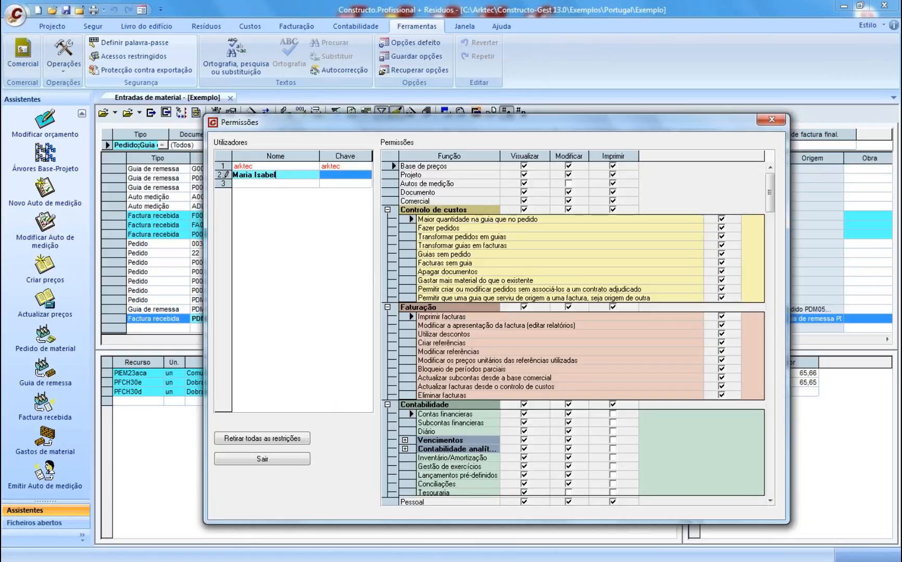
key(Tab)
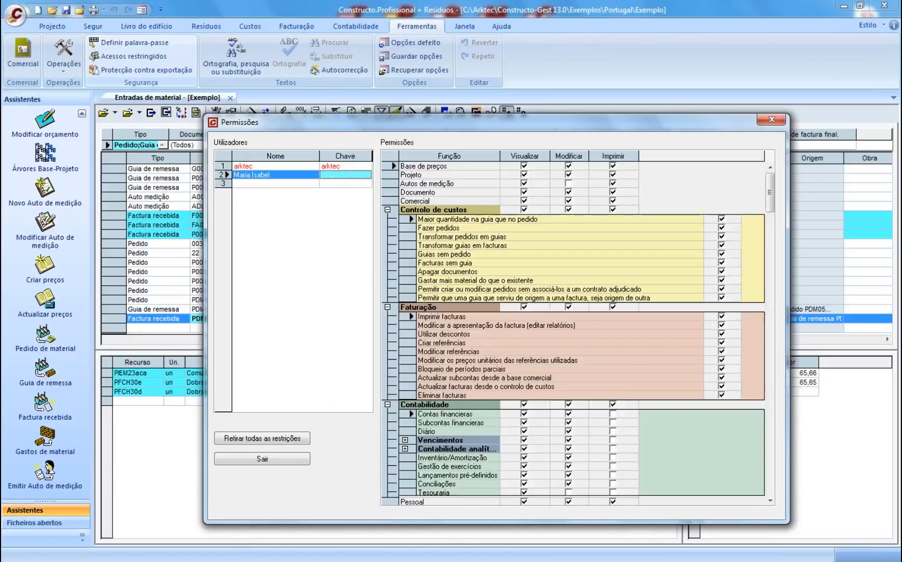
text(123)
click(347, 186)
click(337, 175)
- Withdraw the user's modify rights on price bases, project, documents, commercial data and cost control
click(568, 166)
click(569, 175)
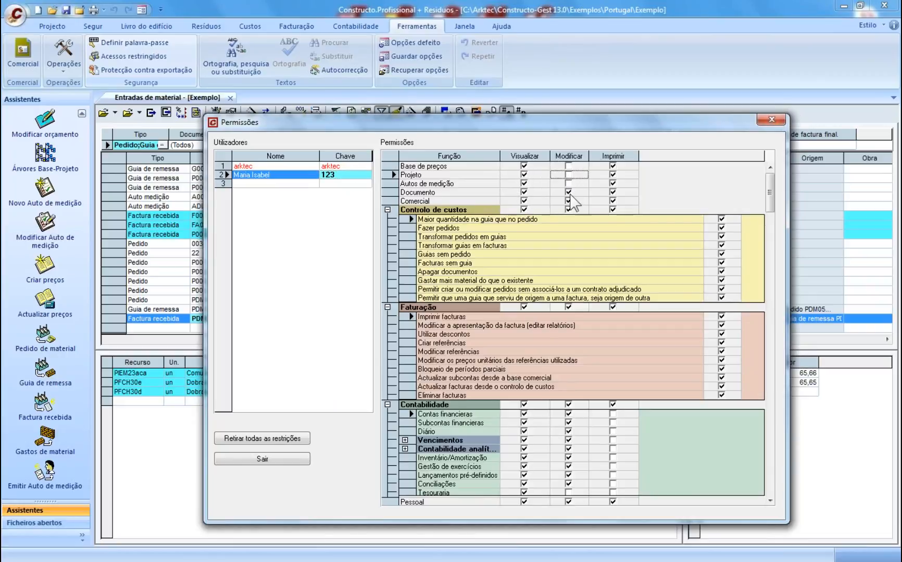
click(568, 193)
click(568, 202)
click(568, 201)
click(568, 209)
click(263, 459)
- Attach Factura1.bmp from the Imagenes folder to the PDM05 received invoice's drawing field
click(328, 309)
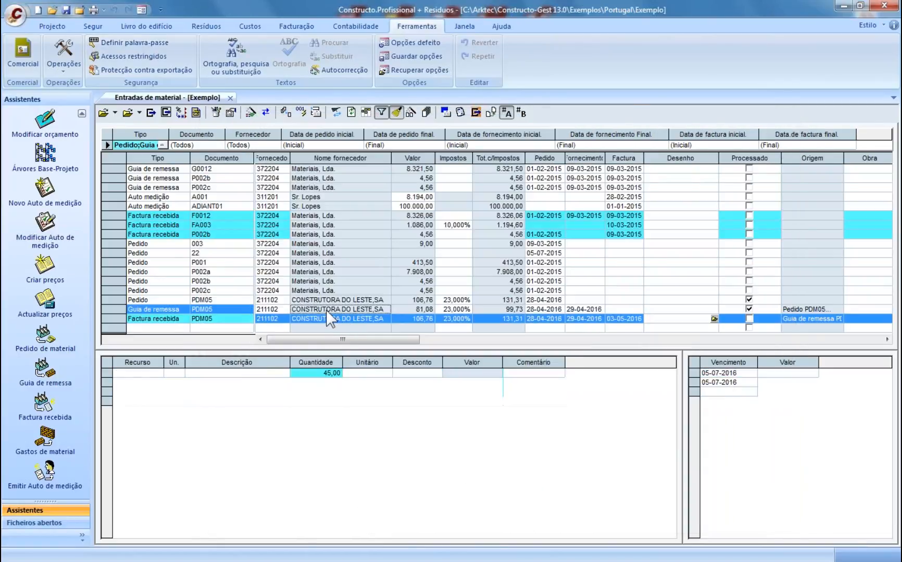
click(328, 319)
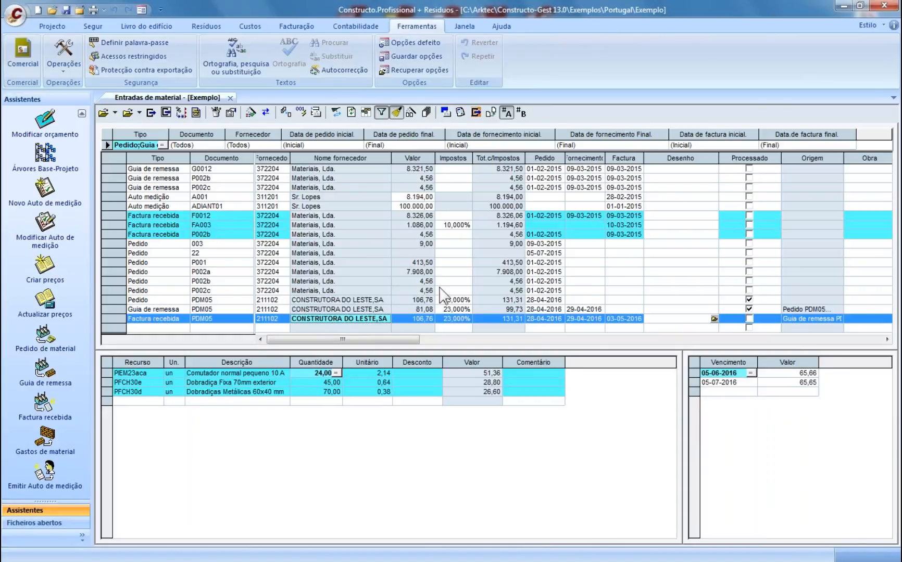
click(660, 320)
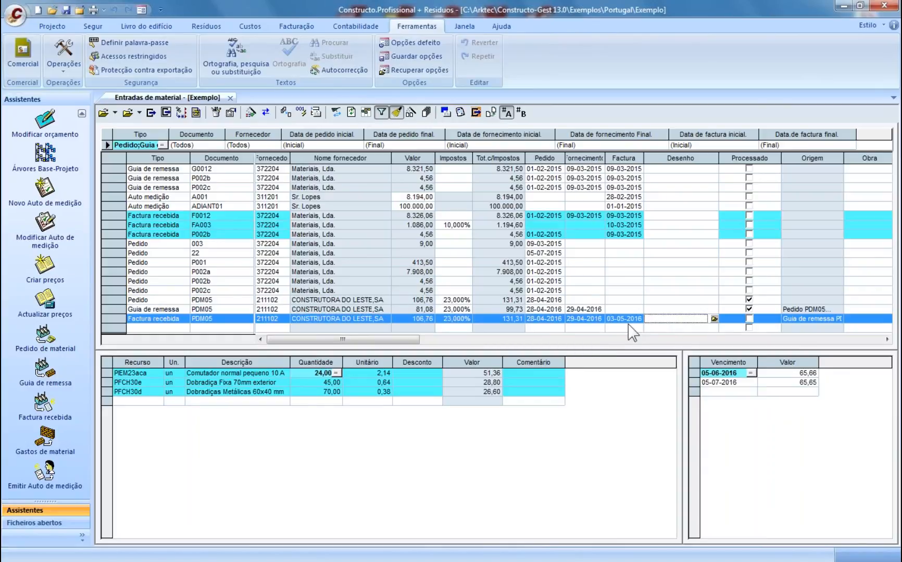
click(714, 319)
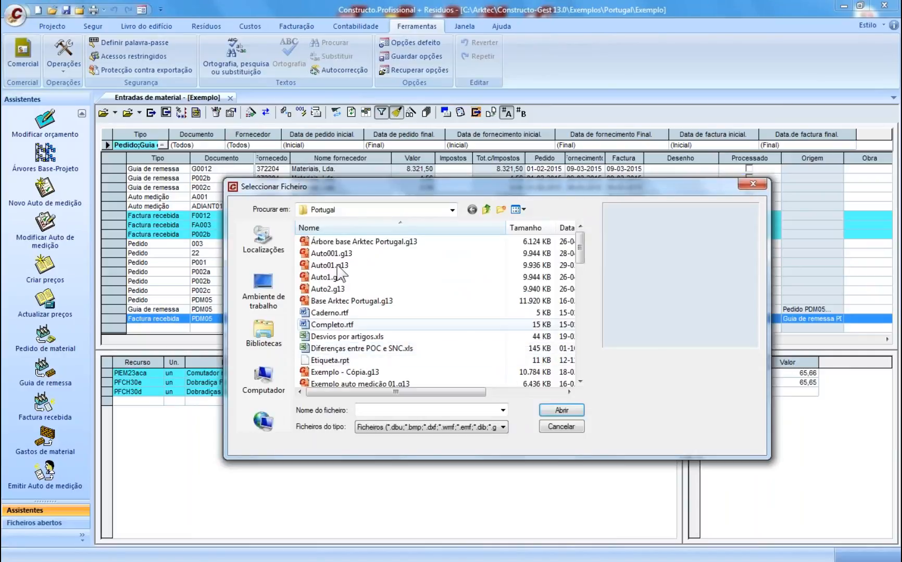
click(485, 209)
click(486, 210)
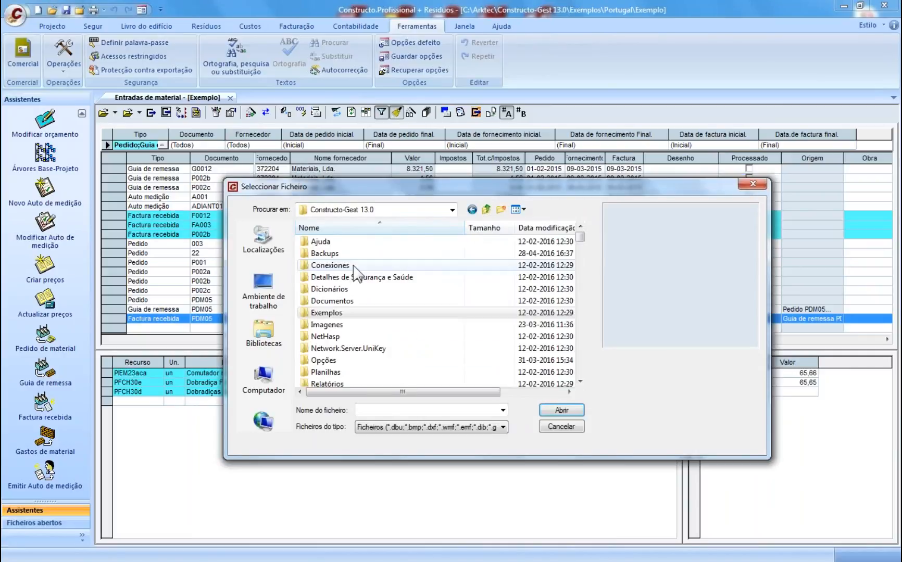
double_click(324, 324)
scroll(573, 364, down, 5)
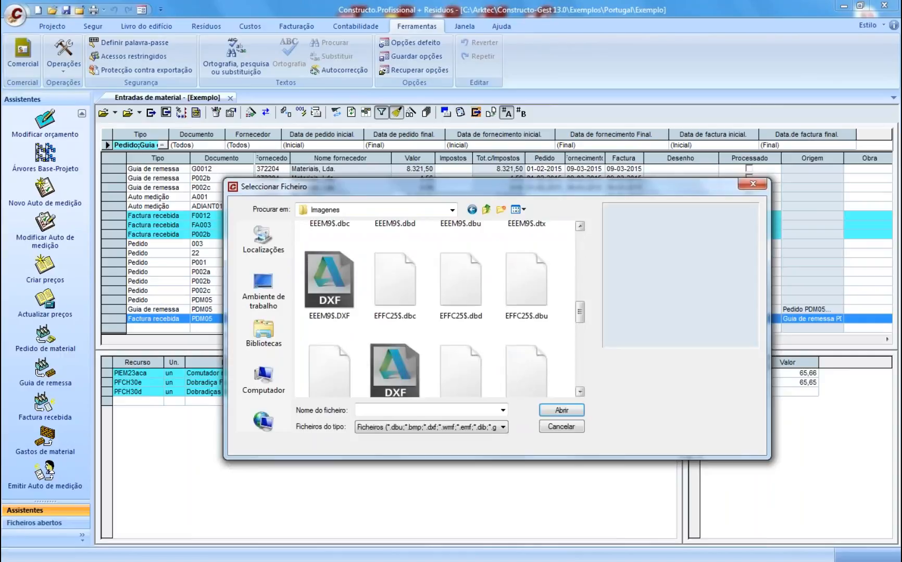
scroll(435, 310, down, 3)
double_click(527, 287)
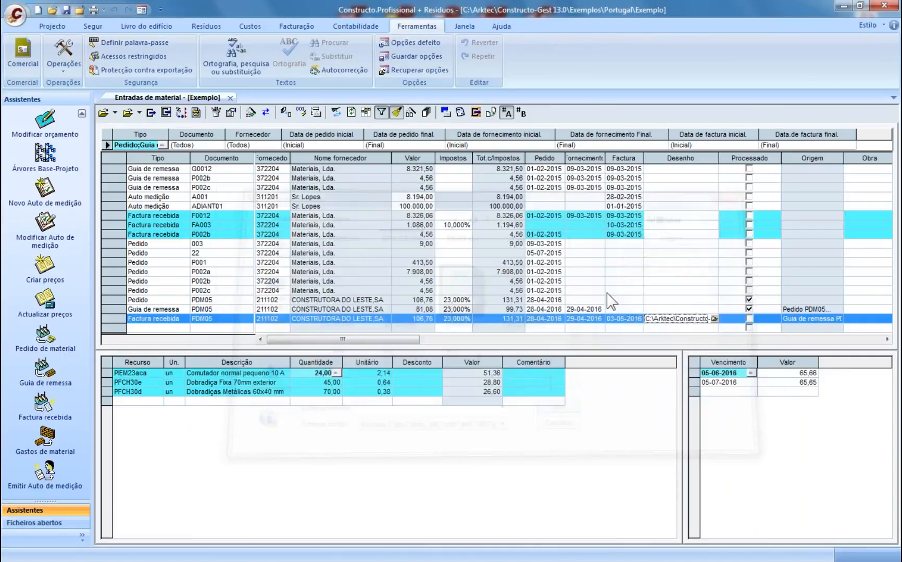
- View the attached PDM05 invoice image, then close its preview
click(663, 329)
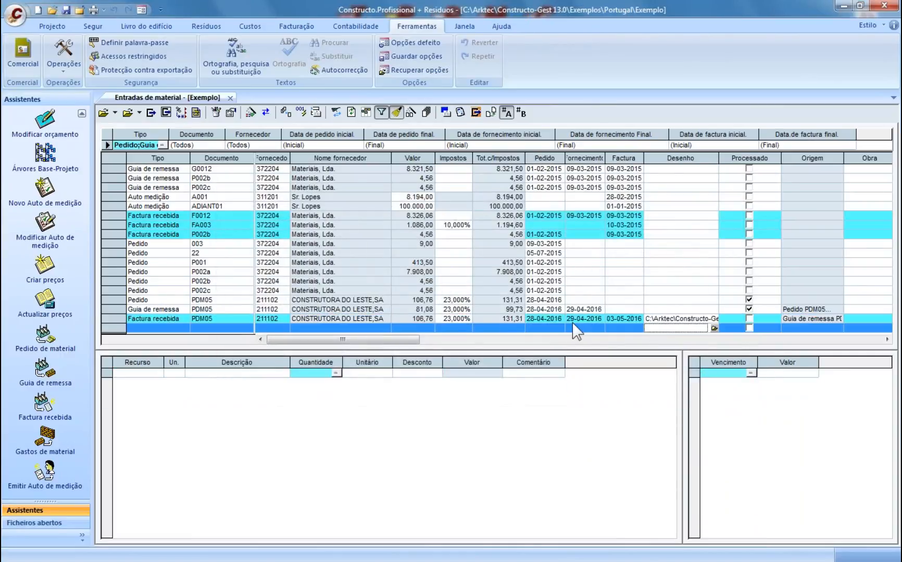
click(343, 320)
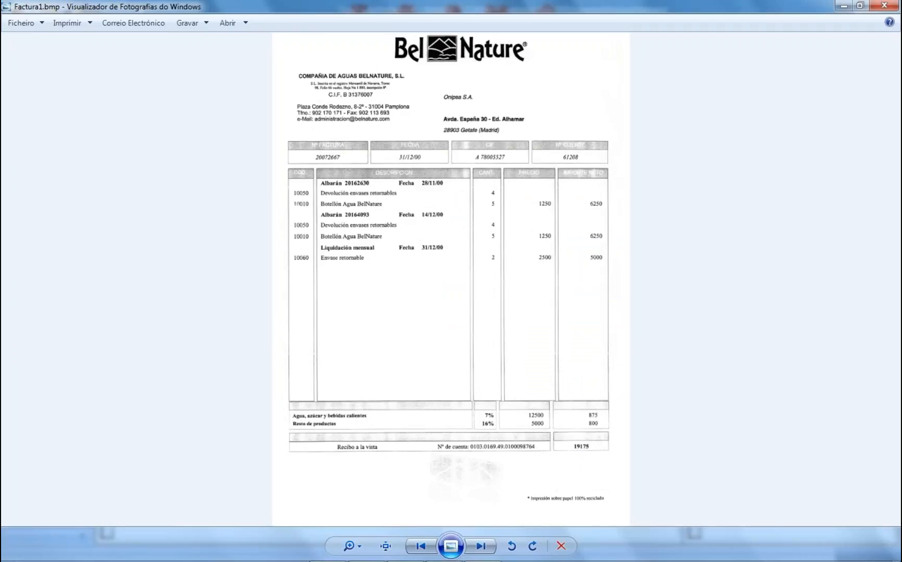
click(885, 7)
click(593, 328)
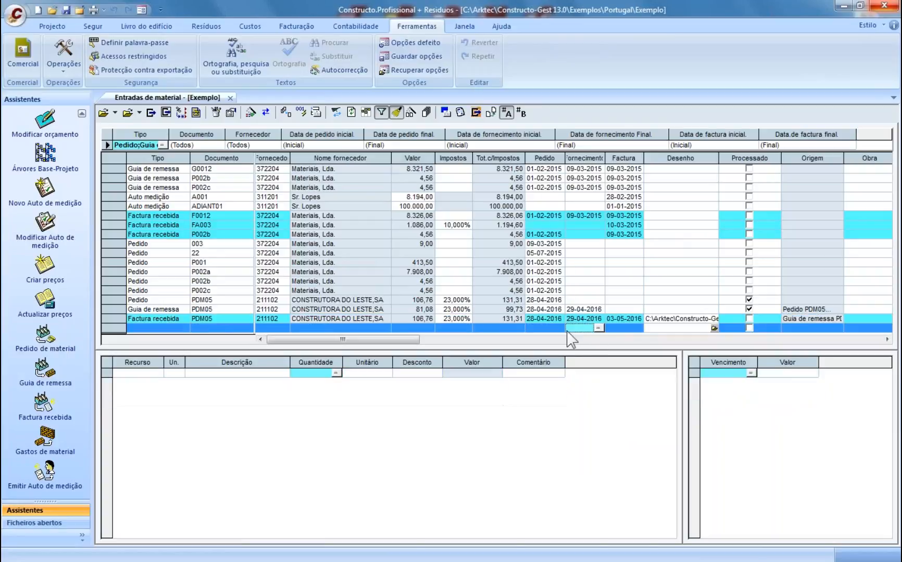
click(331, 319)
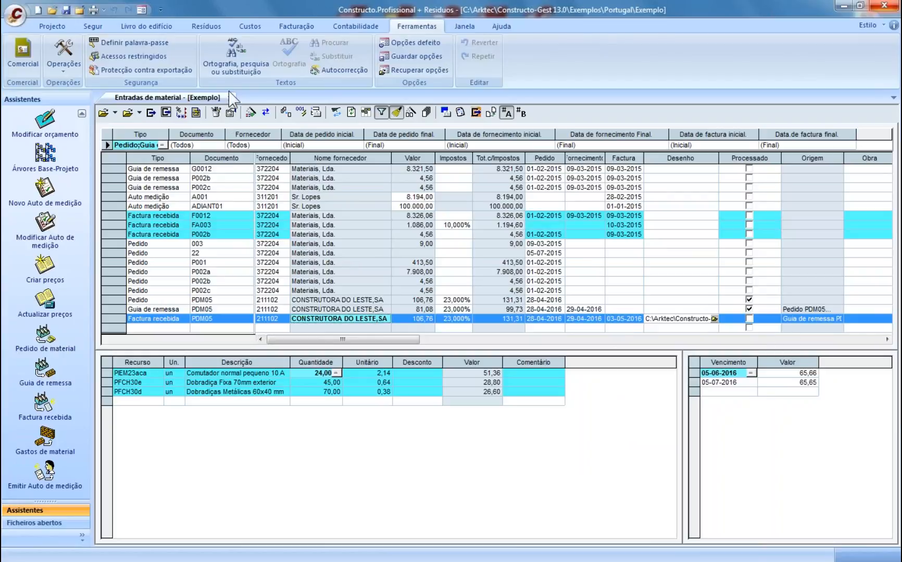
click(259, 24)
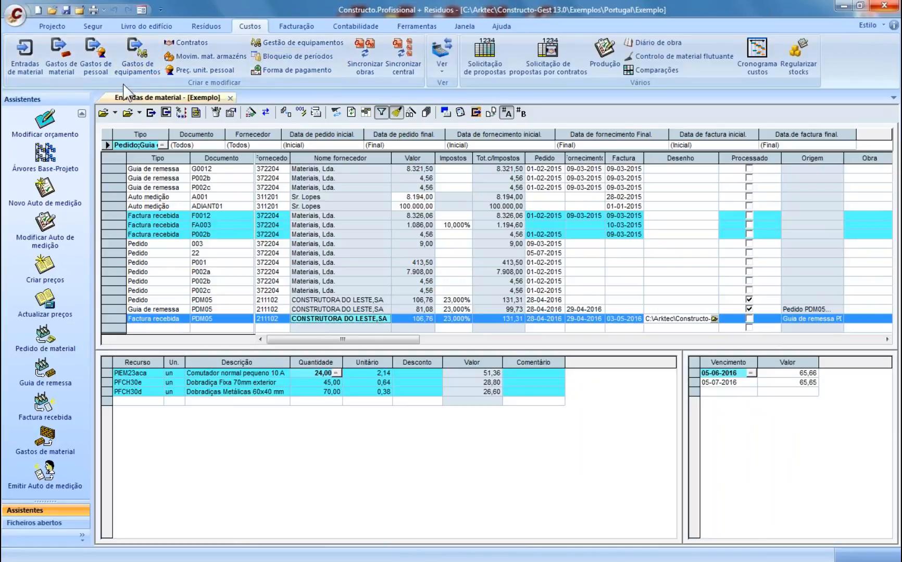
- Open the supplier proposals and give Proposta 1 a new title in its properties
click(229, 97)
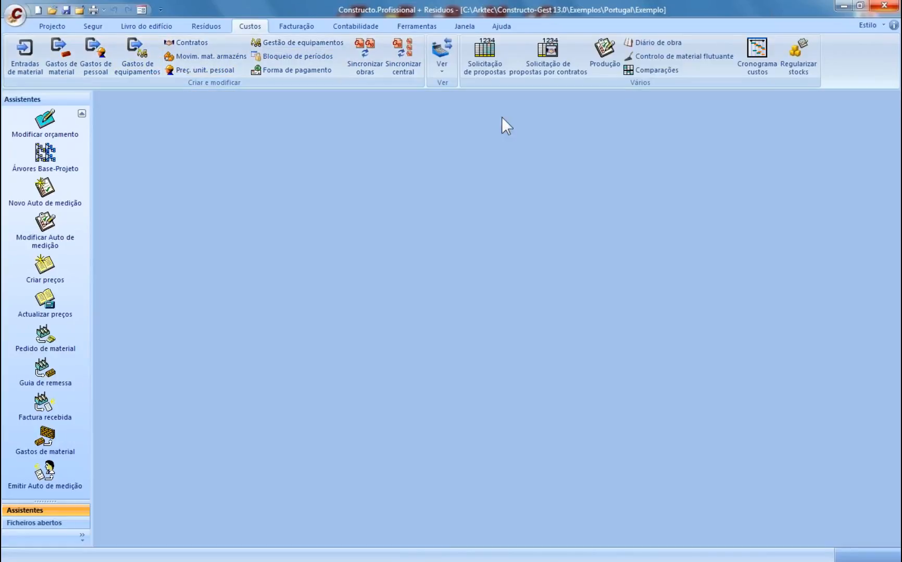
click(468, 83)
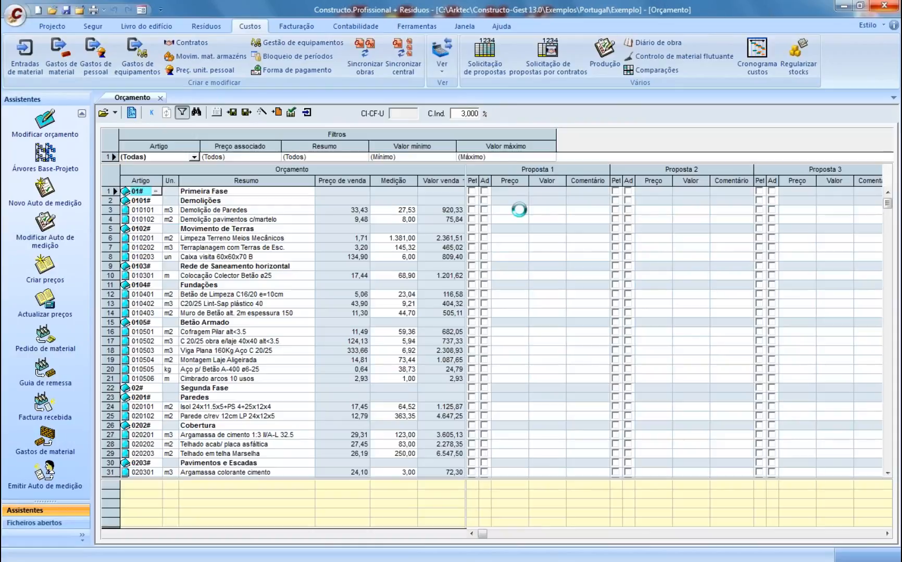
click(503, 209)
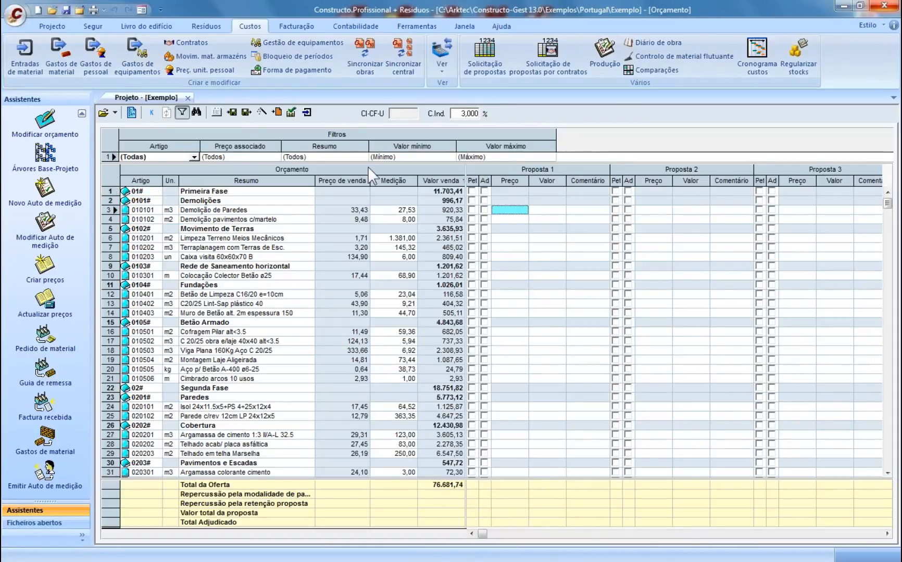
click(217, 113)
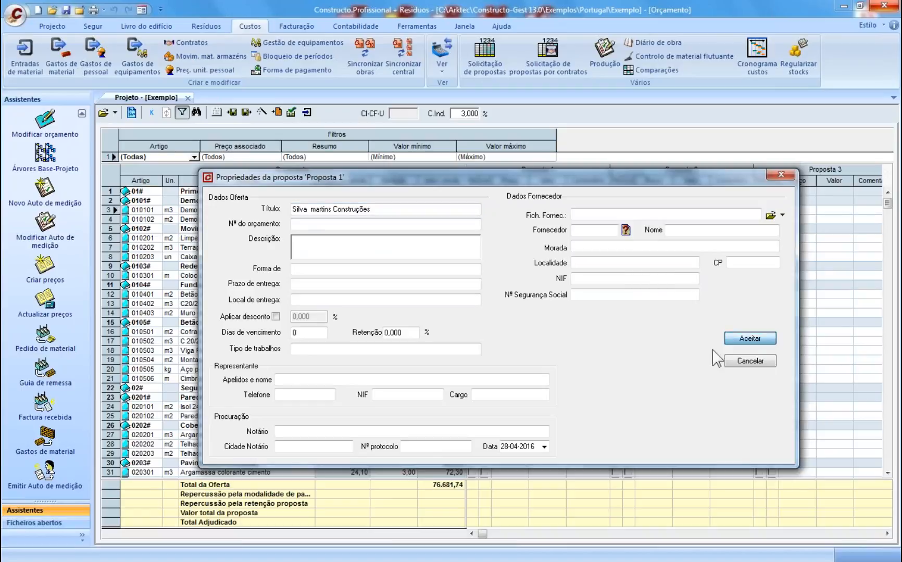
click(750, 338)
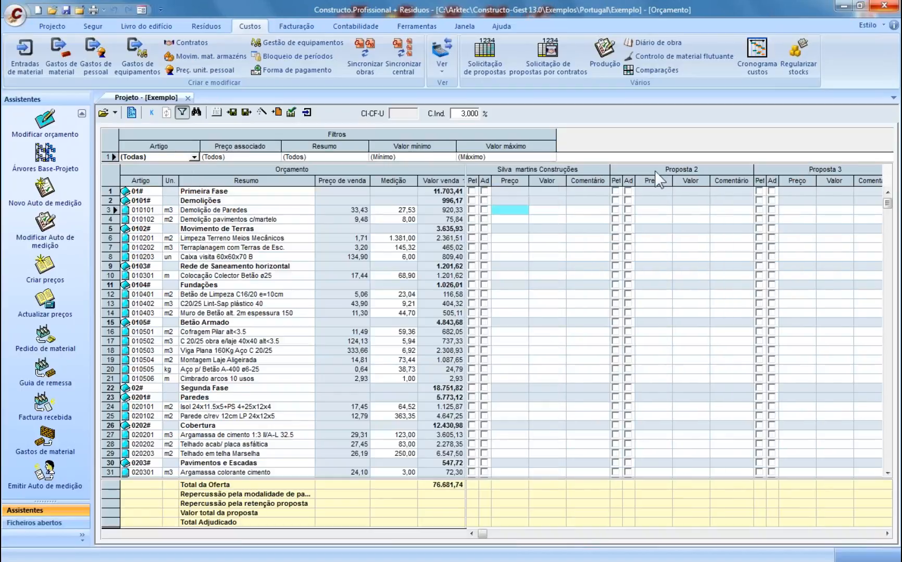
- Request Demolições in Propostas 1 and 2, and Movimento de Terras in Proposta 2
click(472, 200)
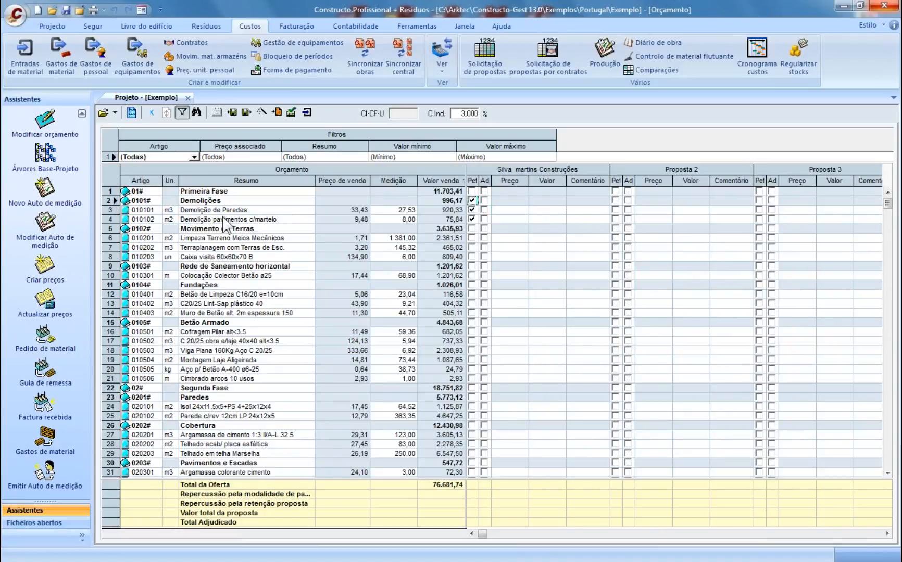
click(616, 201)
click(615, 229)
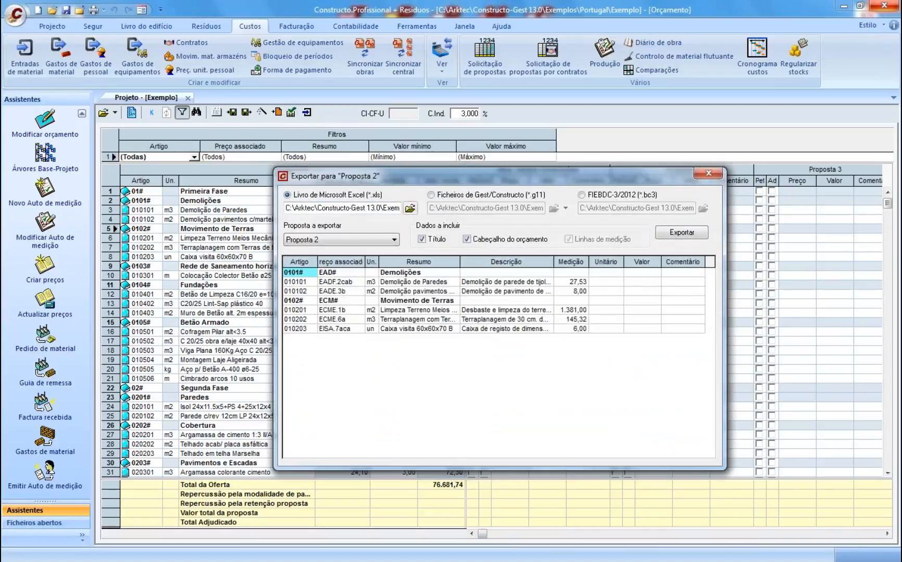
- Set the export workbook to 'of' in the Desktop folder
click(410, 209)
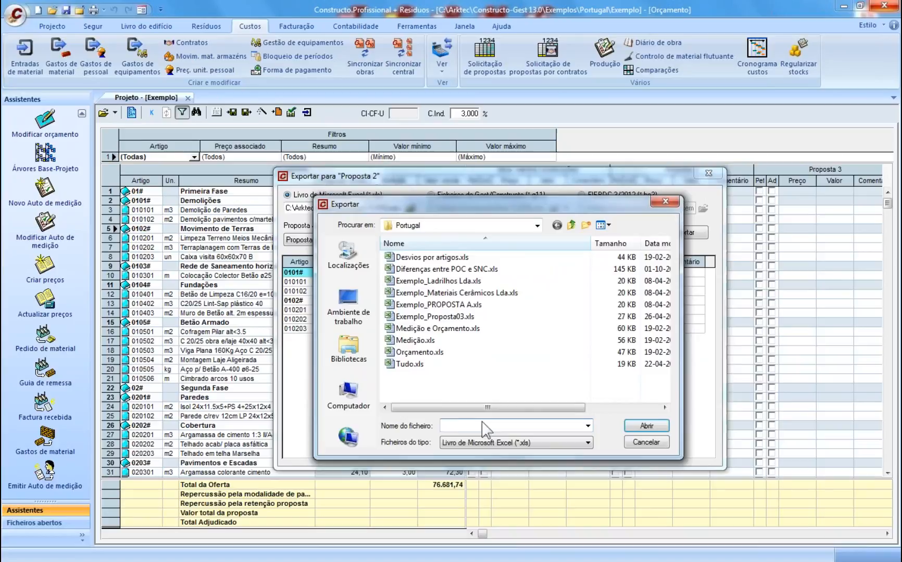
text(of1)
click(349, 307)
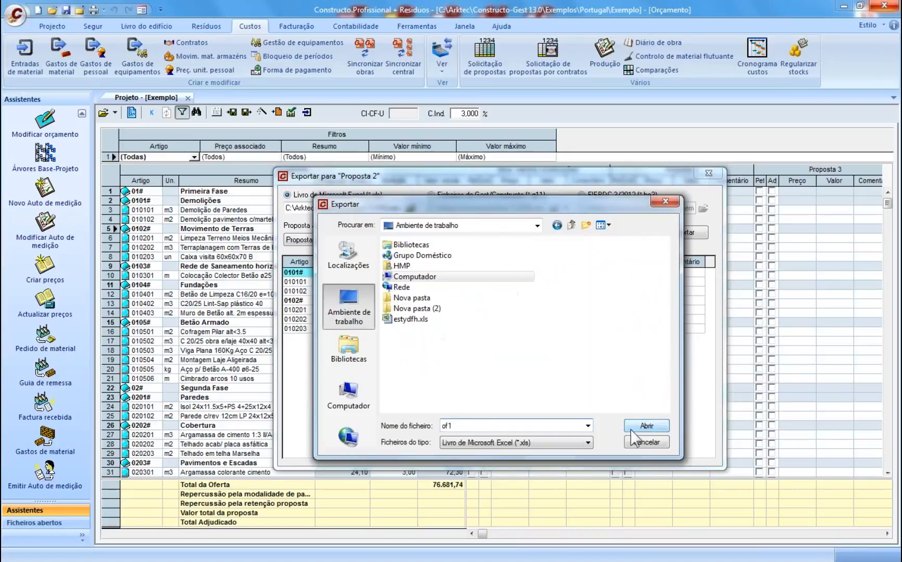
click(646, 425)
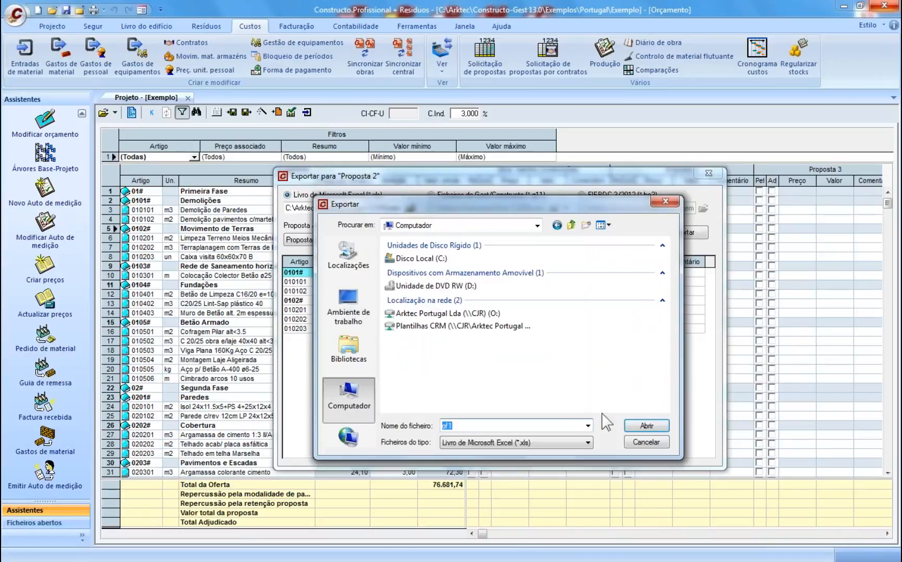
click(461, 426)
click(349, 307)
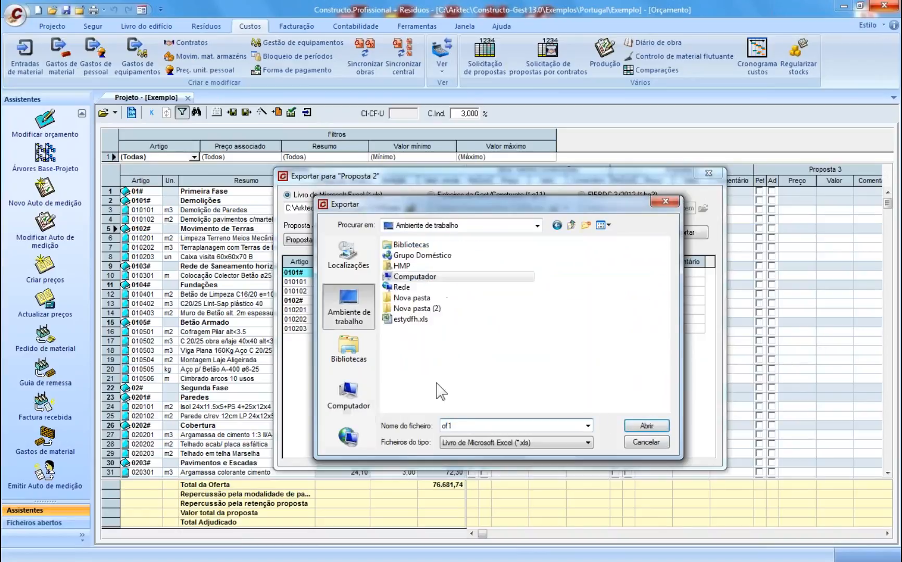
click(646, 426)
click(348, 307)
text(of)
key(Return)
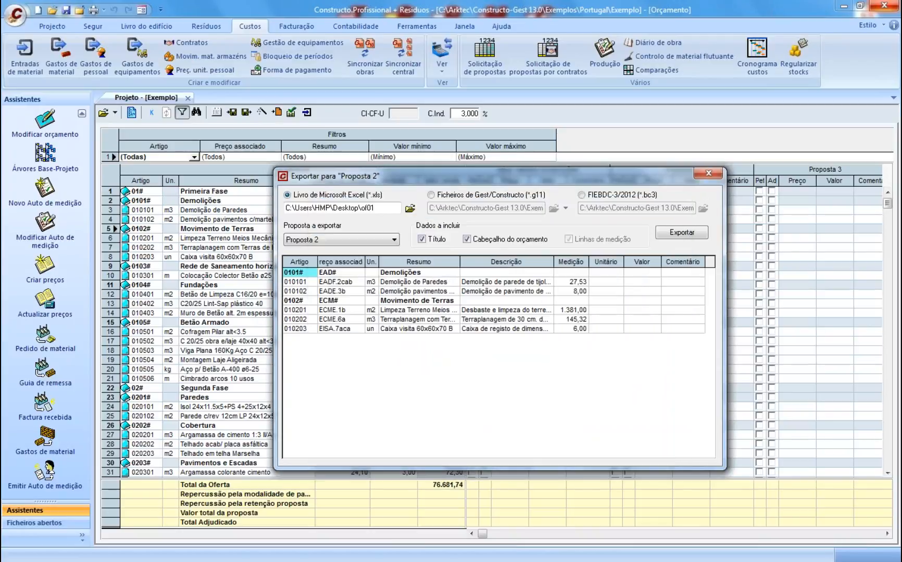
- Export Proposta 1 to Excel without title or budget header
click(380, 239)
click(322, 251)
click(422, 239)
click(466, 240)
click(681, 232)
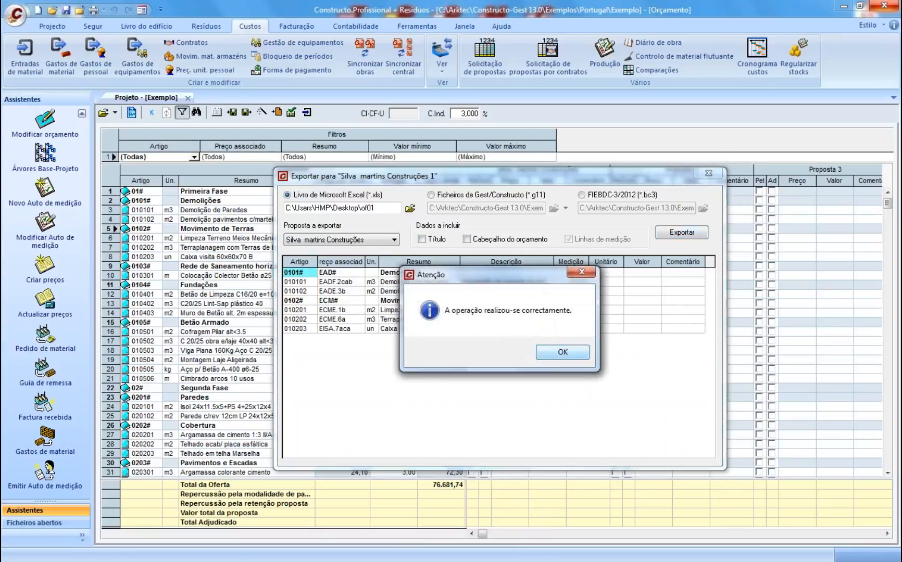
key(Return)
- Hide the Descrição column, re-export to Excel, then close the export window and minimize Constructo
right_click(506, 264)
click(573, 275)
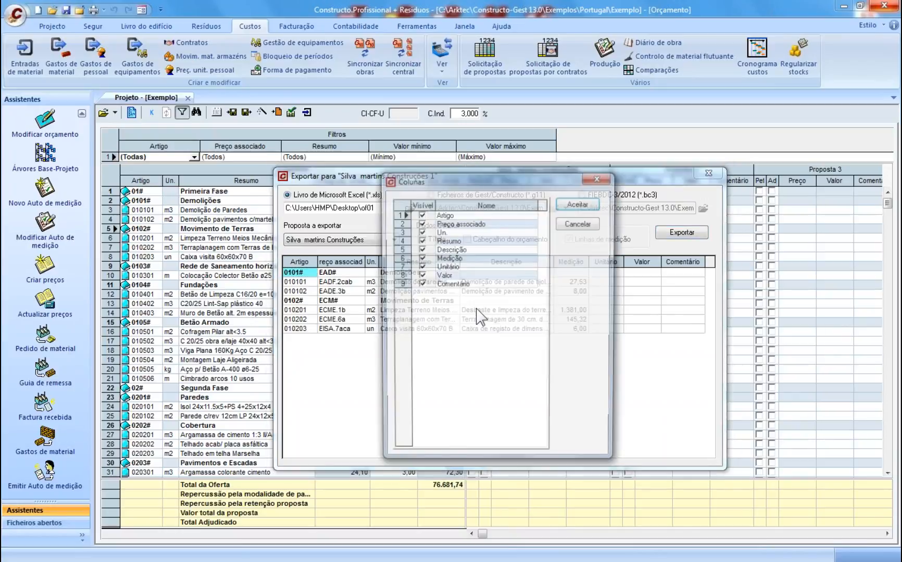
click(421, 249)
click(581, 204)
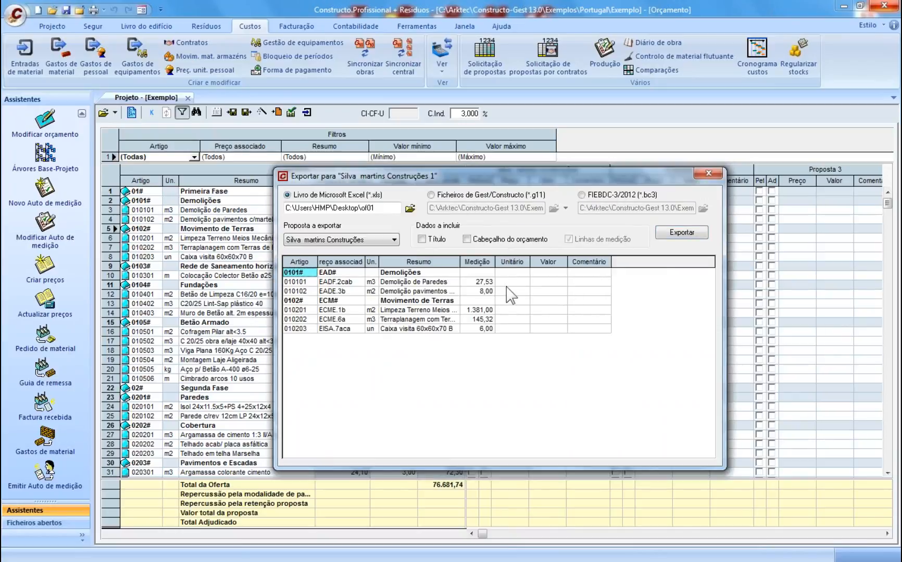
click(670, 233)
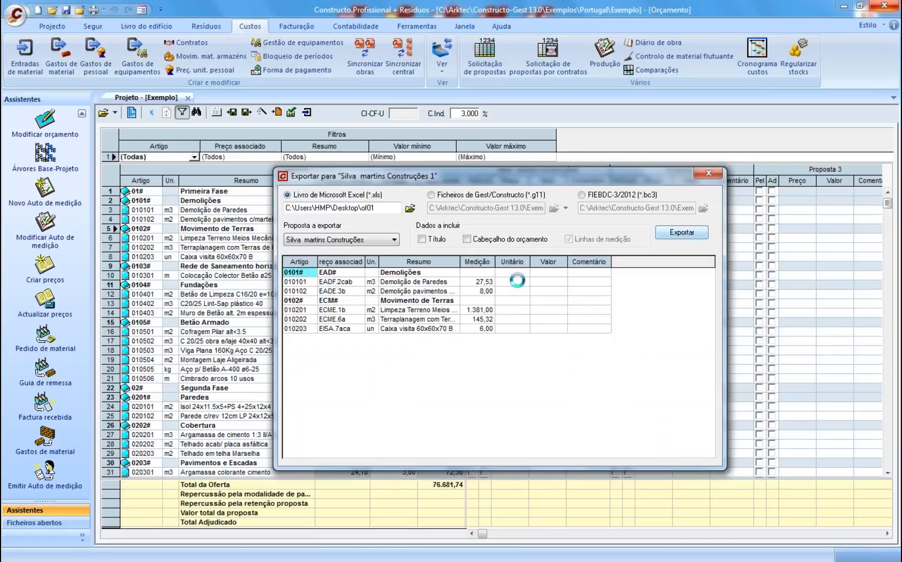
click(461, 334)
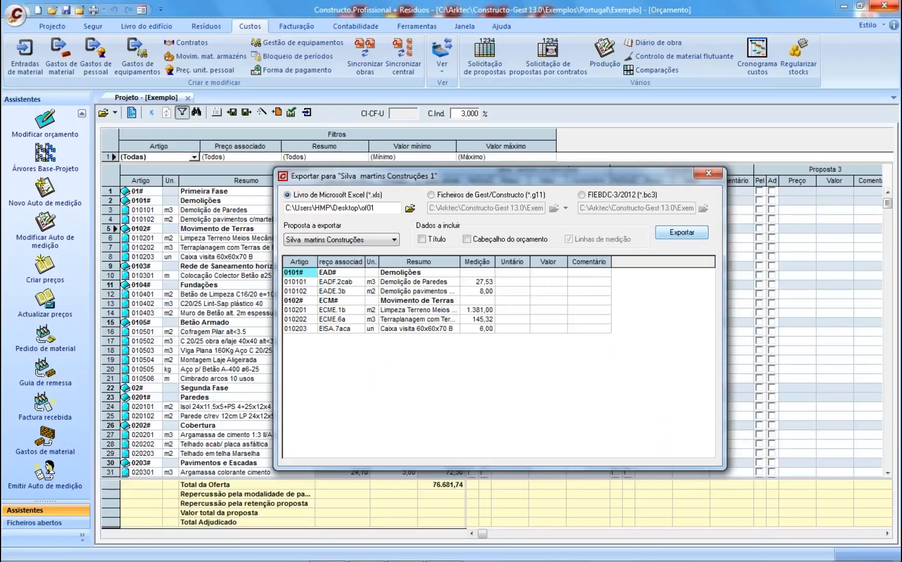
click(562, 352)
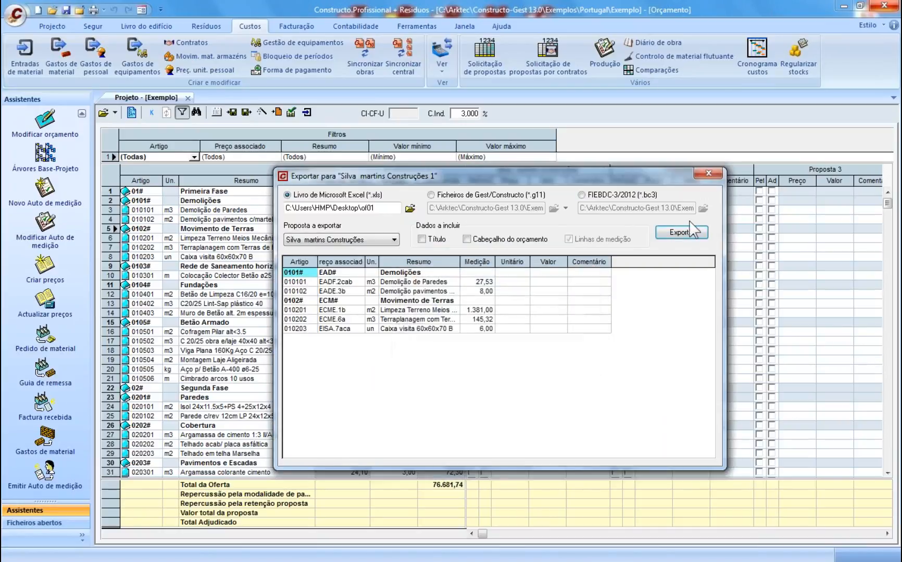
click(709, 175)
click(842, 5)
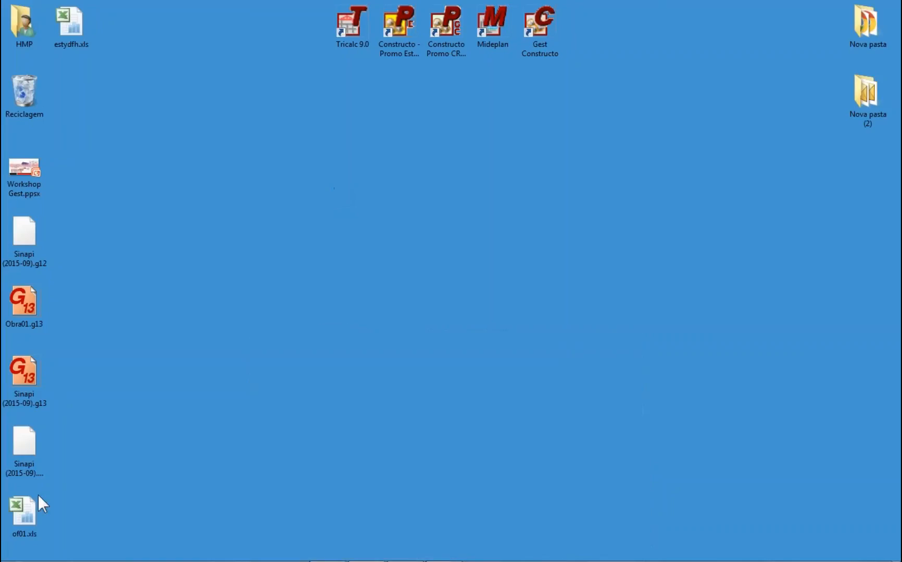
- Open of01.xls, widen column D and enter unit prices 12, 14, 3, 8 and 150 in column F
double_click(27, 500)
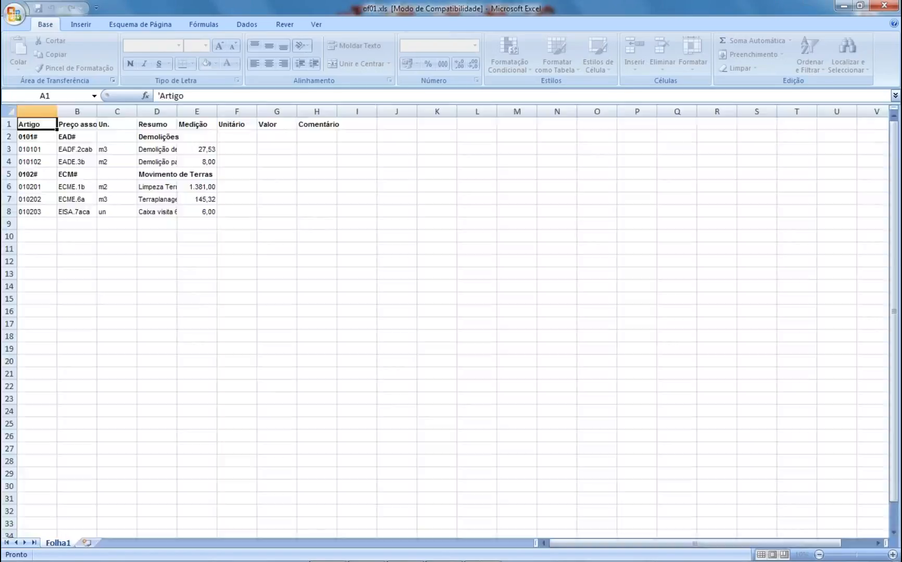
drag(177, 111, 274, 116)
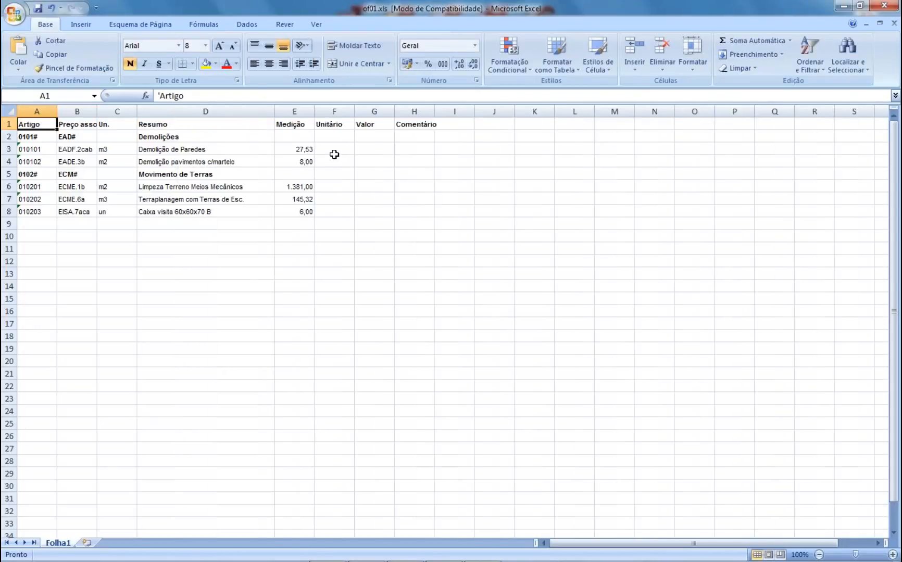
click(331, 153)
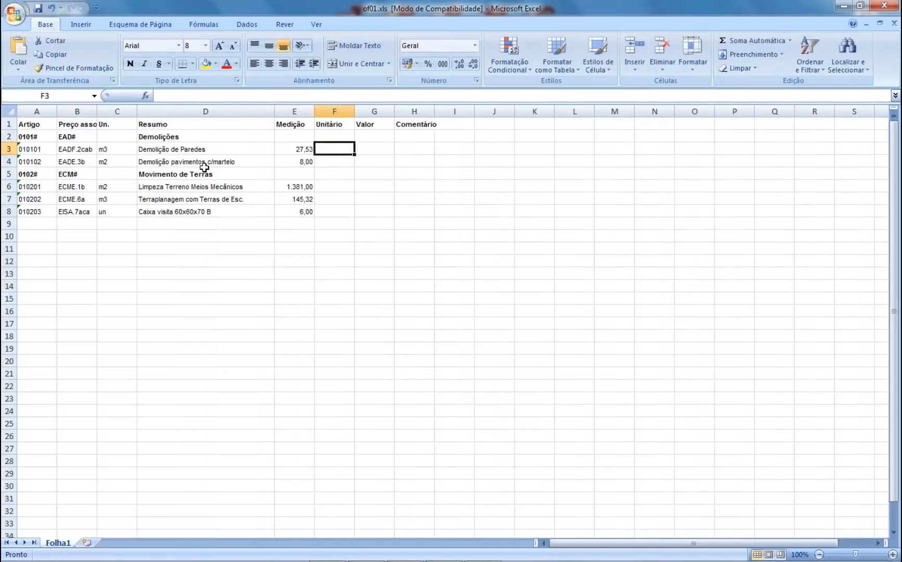
text(12)
key(Return)
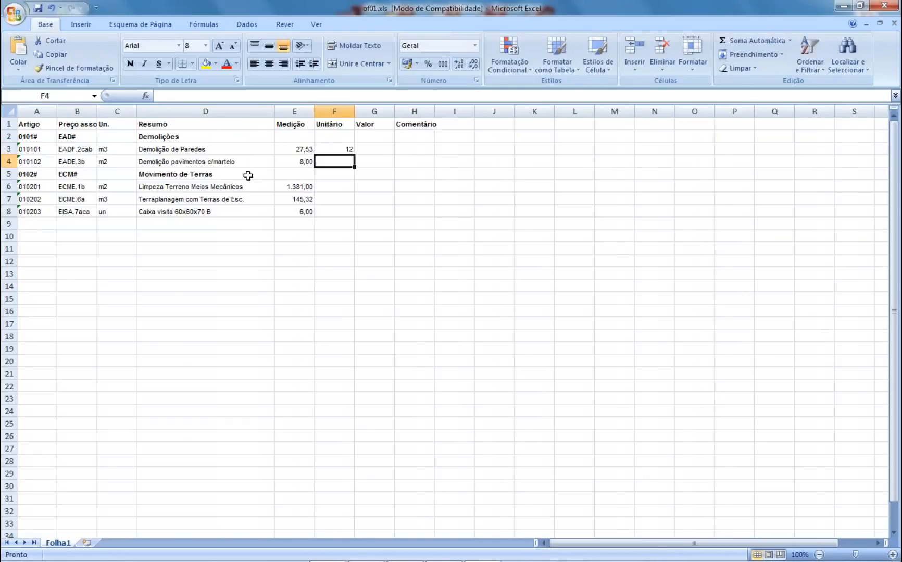
text(14)
click(325, 196)
key(Up)
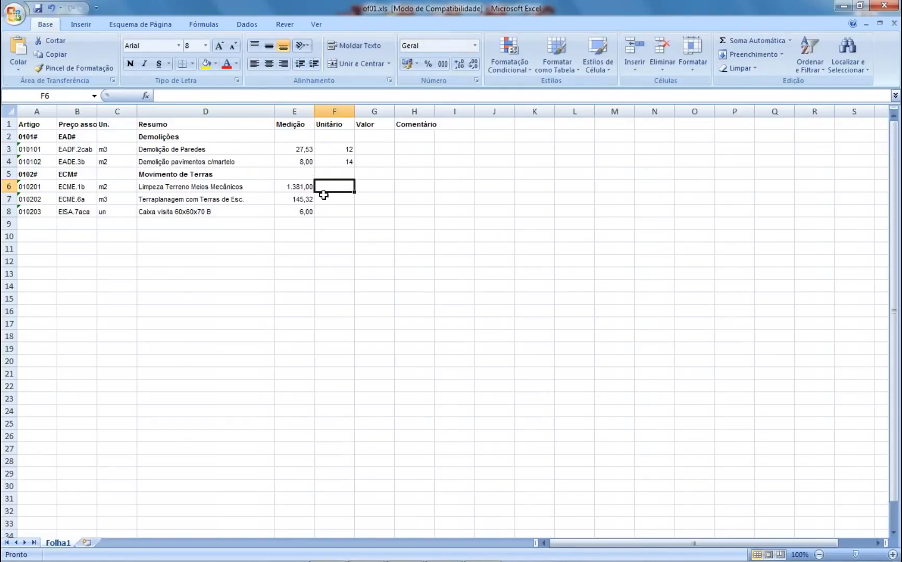
text(3)
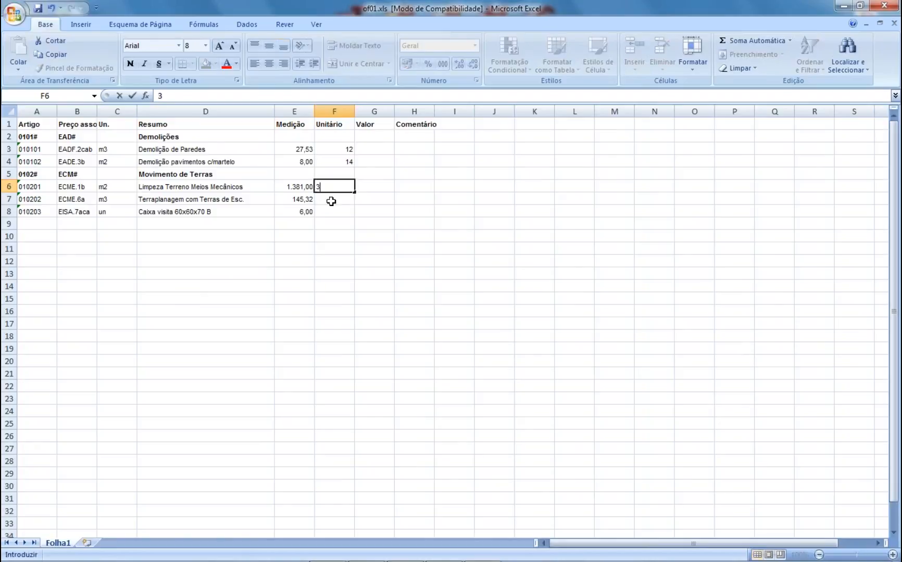
click(341, 200)
text(8)
key(Return)
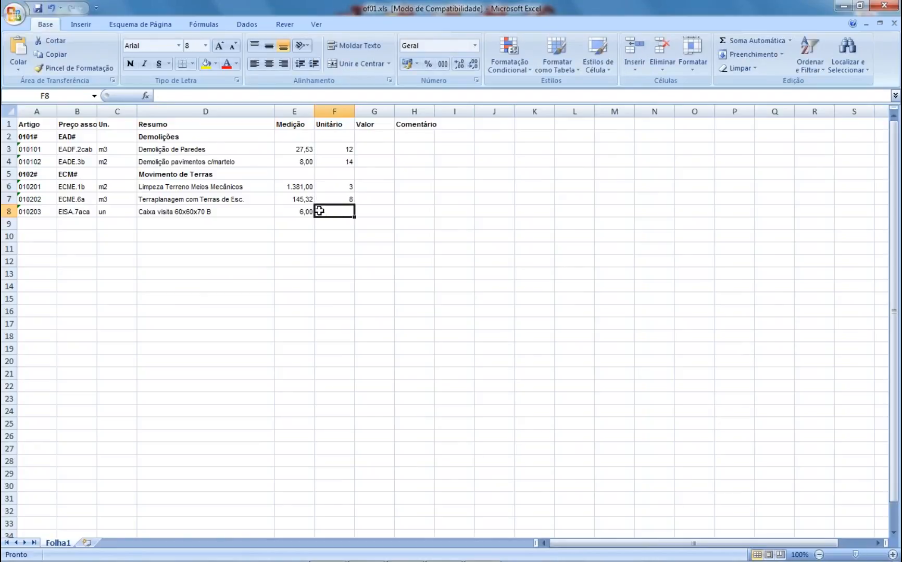
text(150)
key(Return)
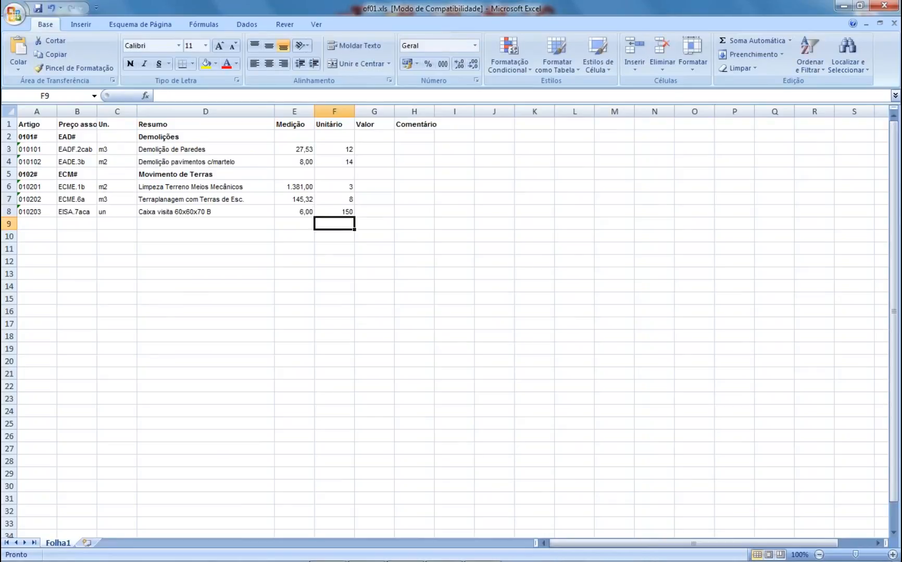
- Write 'não se inclui escavacao' in H8 and save of01.xls while closing Excel
click(885, 9)
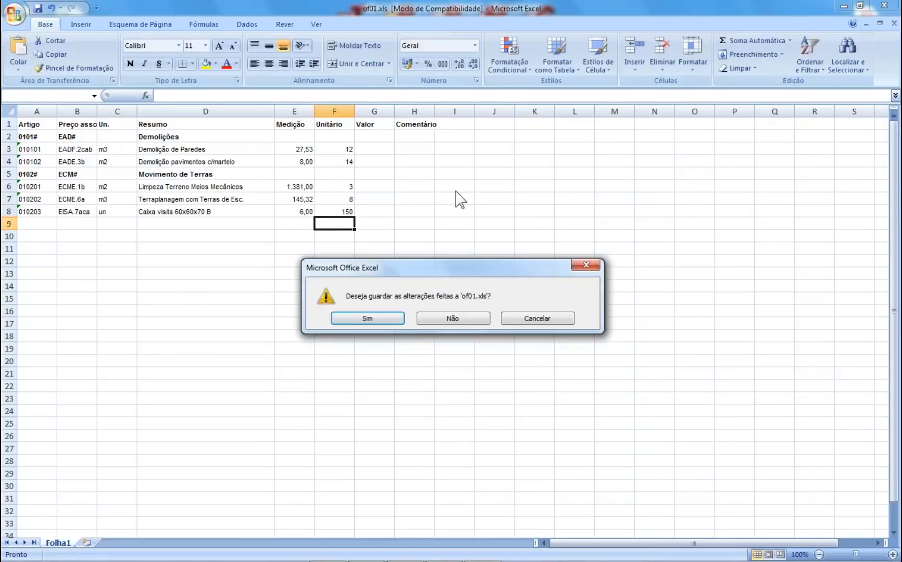
click(562, 343)
click(414, 211)
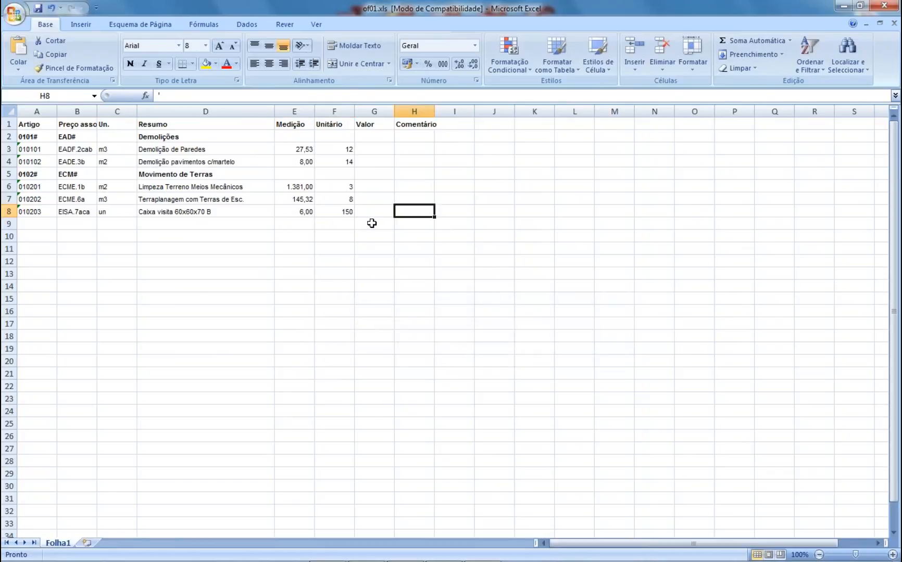
double_click(412, 213)
text('+)
key(Page_Down)
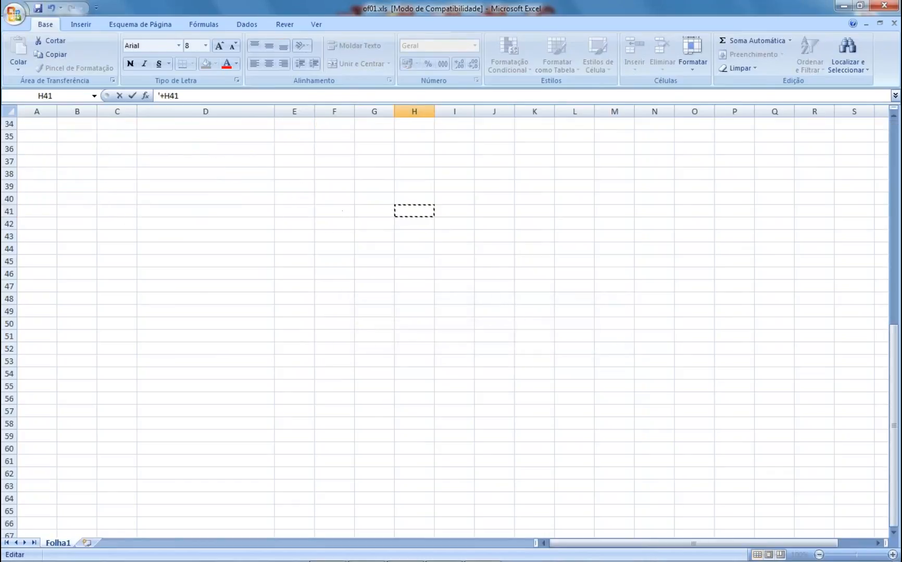
key(Page_Up)
key(BackSpace)
key(BackSpace)
key(BackSpace)
key(BackSpace)
text(não se i)
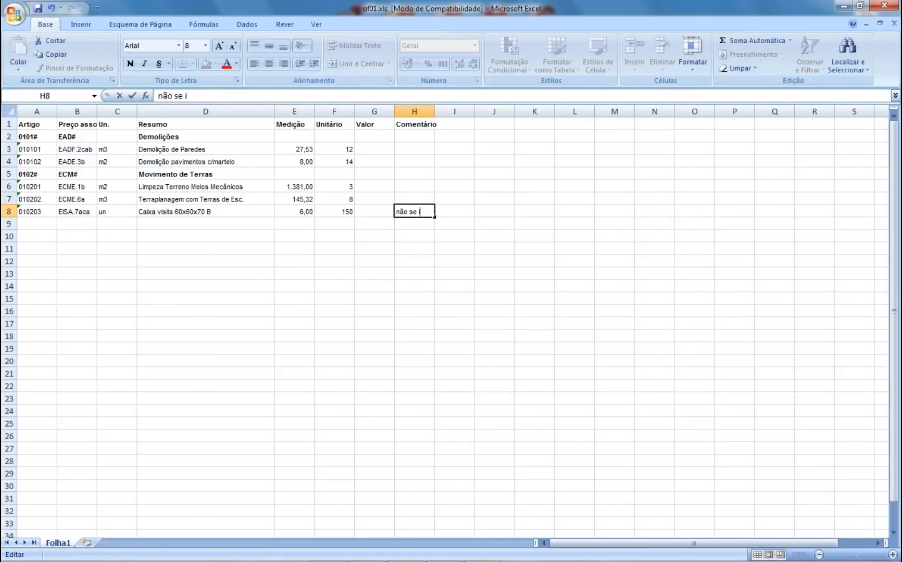
text(nclui escava)
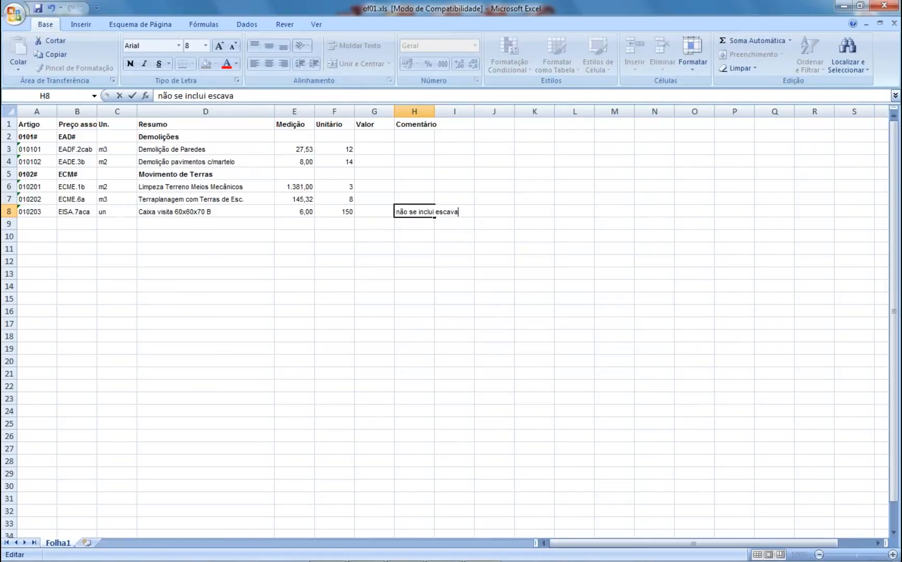
click(655, 206)
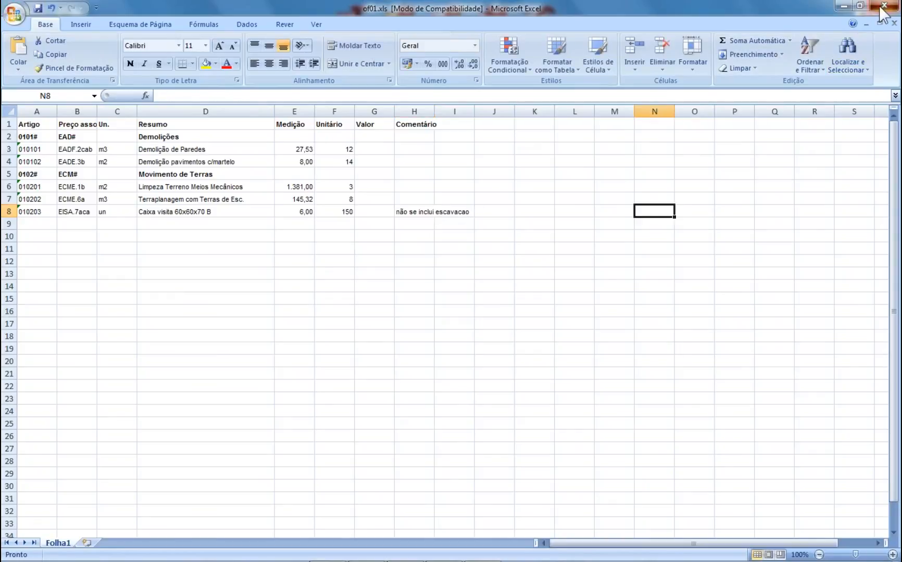
click(893, 23)
click(352, 324)
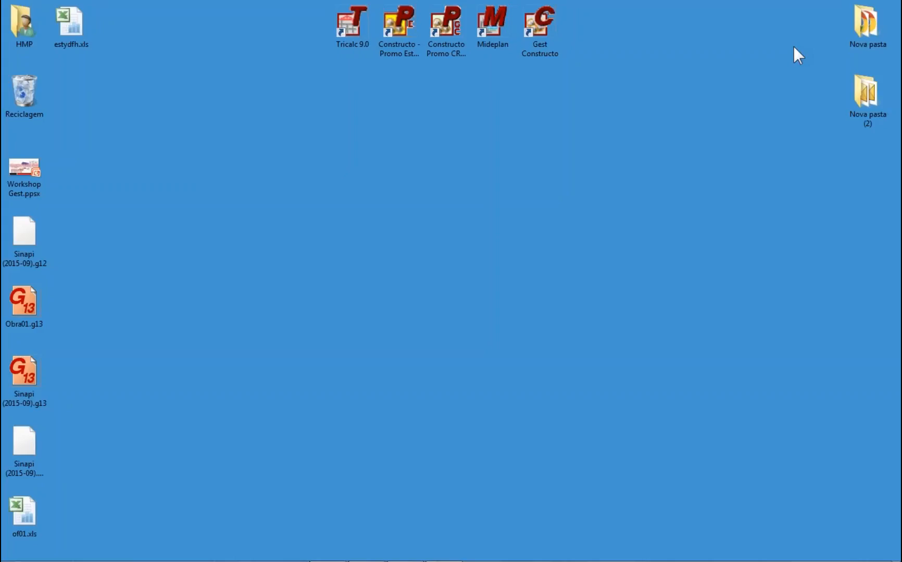
- Restore Constructo and choose Desktop\of01.xls to import into the first supplier proposal
mouse_move(437, 556)
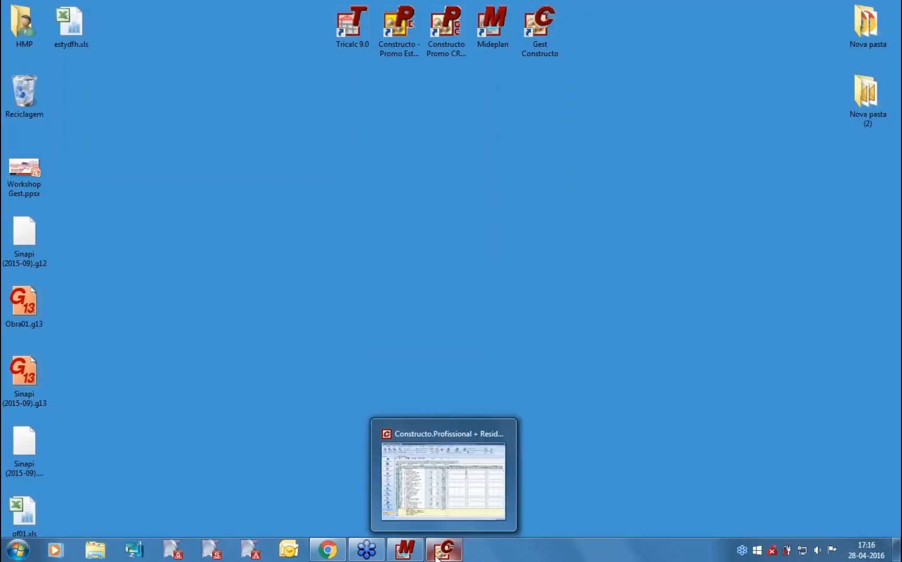
click(426, 510)
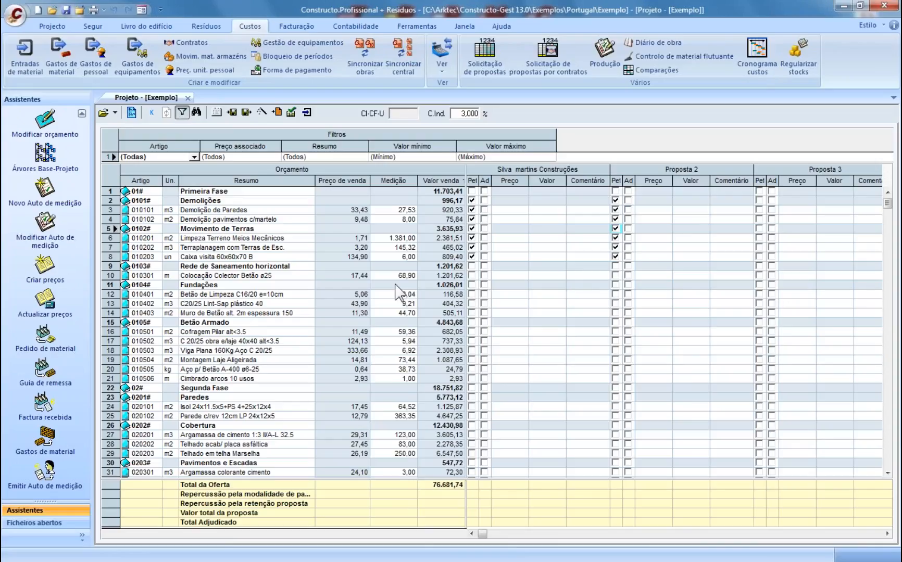
click(246, 112)
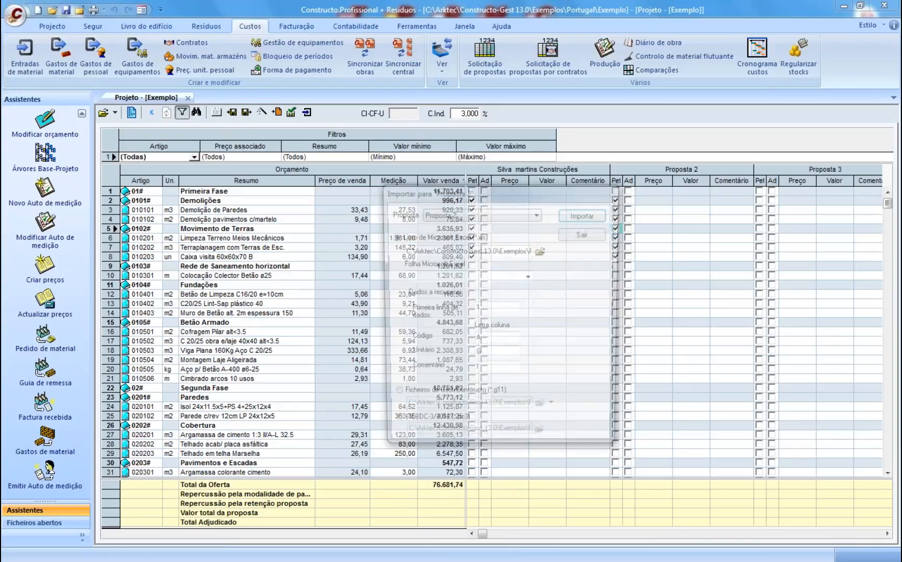
click(542, 251)
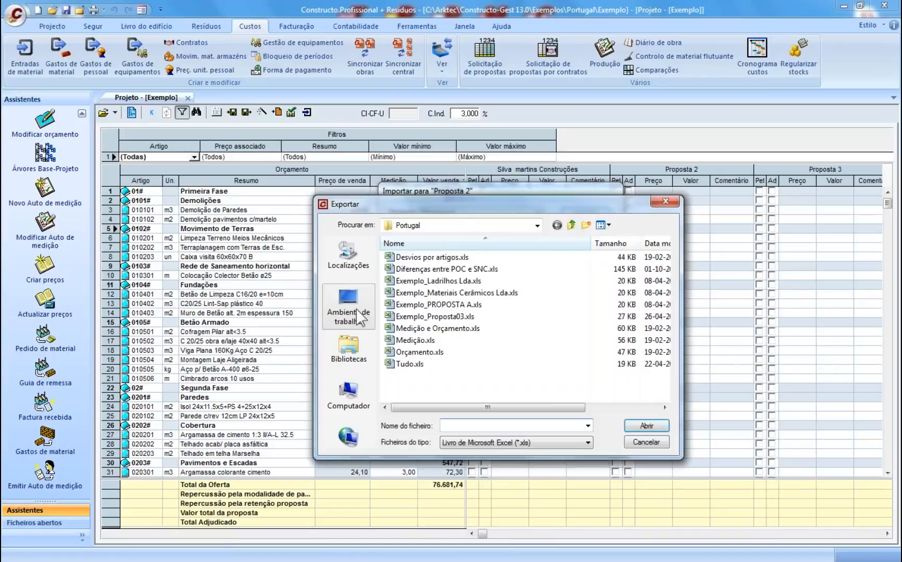
click(349, 308)
click(406, 330)
click(646, 426)
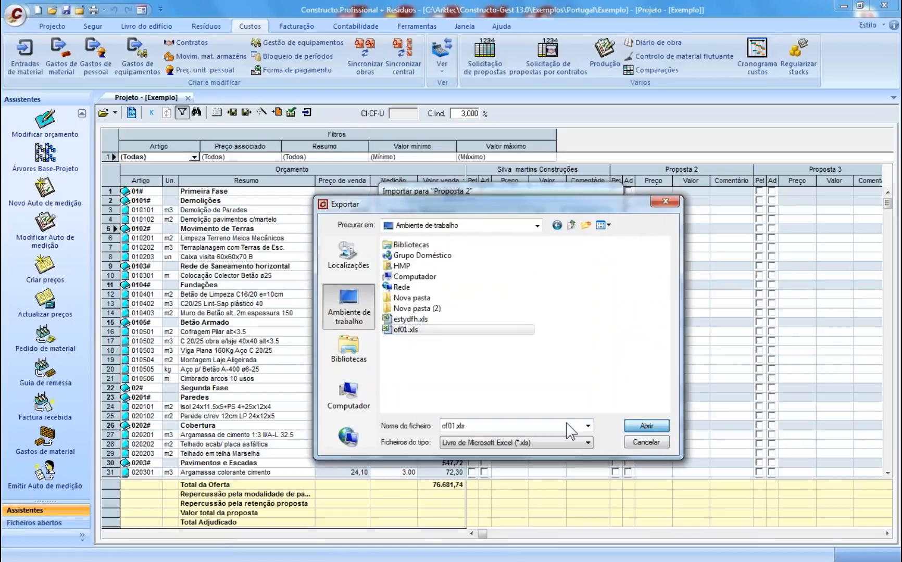
click(476, 213)
click(477, 226)
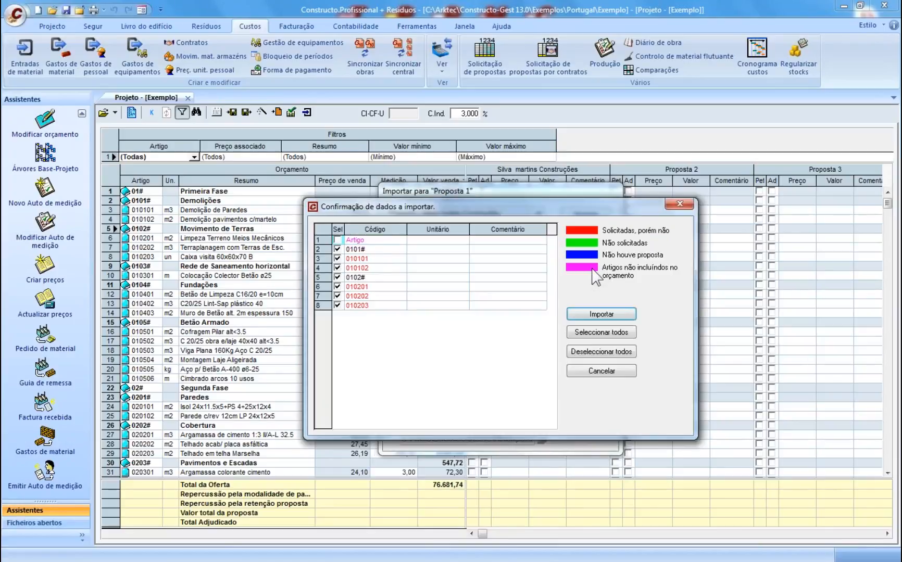
click(614, 370)
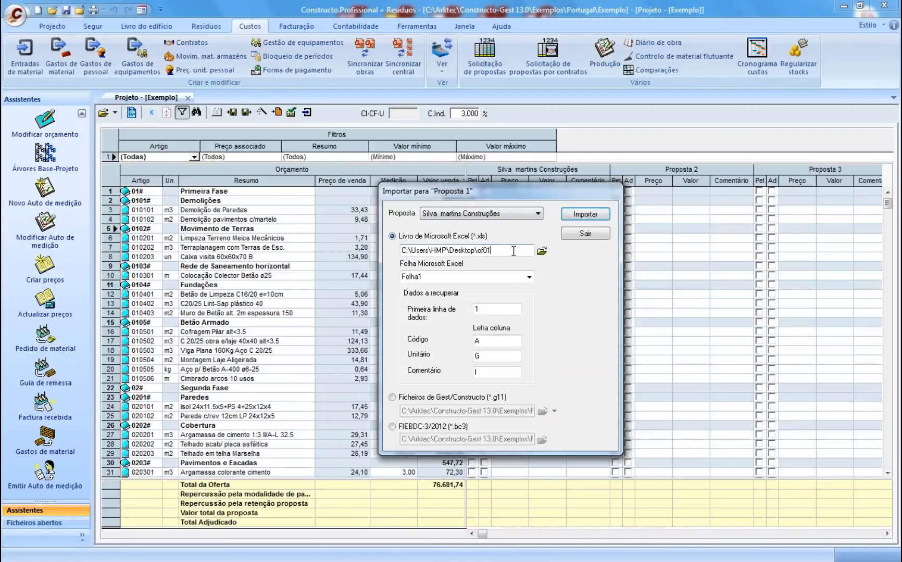
- Try Proposta 2 as target, revert to Proposta 1, and edit the item-code column letter
click(537, 214)
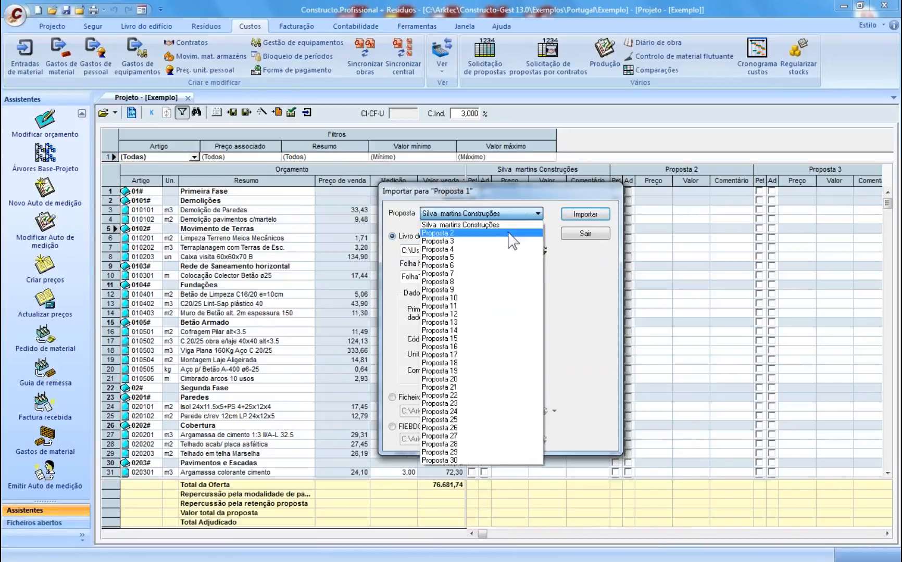
click(510, 233)
click(585, 216)
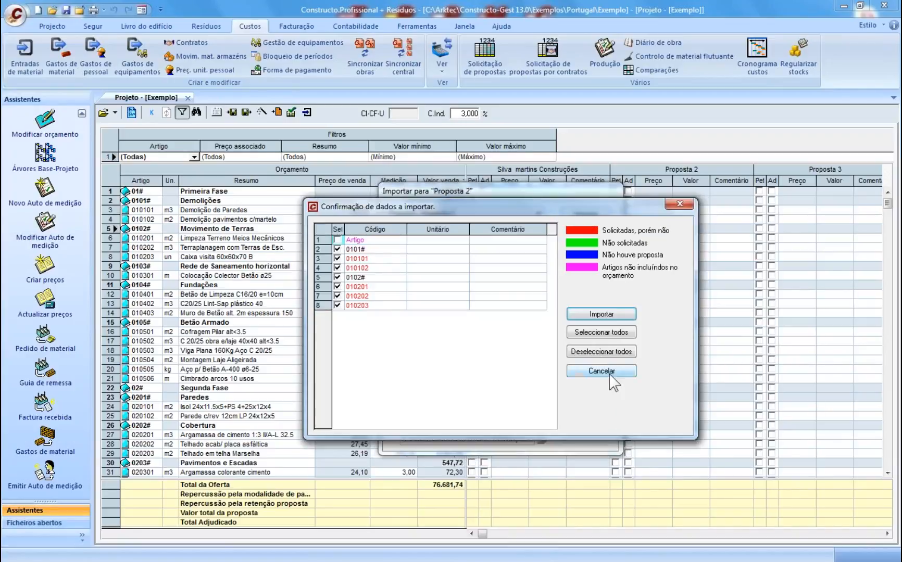
click(601, 371)
click(514, 214)
click(497, 225)
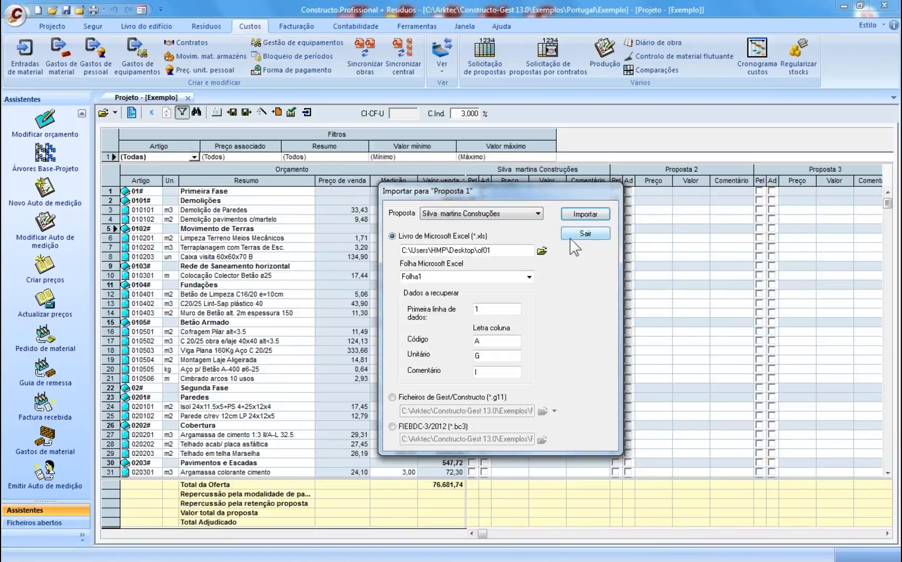
click(477, 341)
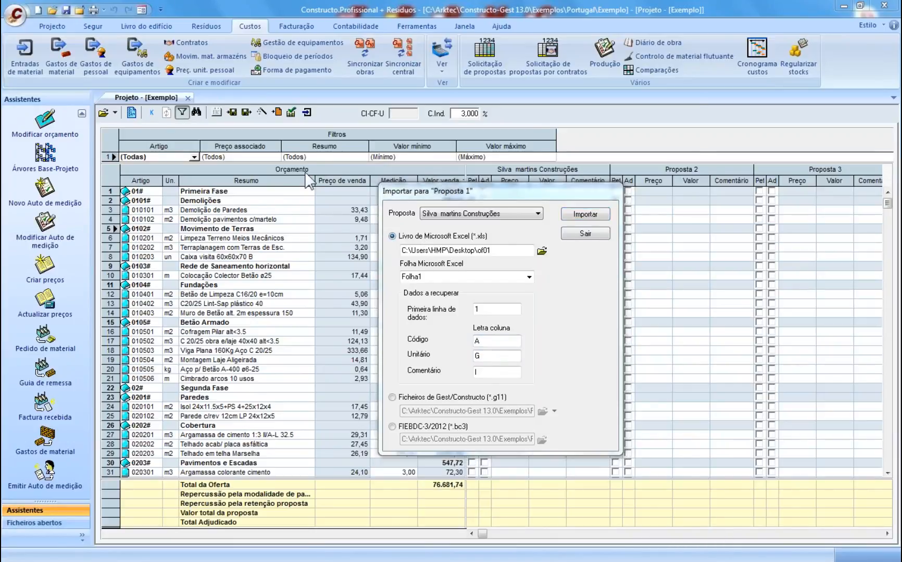
key(super+e)
- Open of01.xls from the desktop and place its Excel window to the right beside Constructo
click(125, 200)
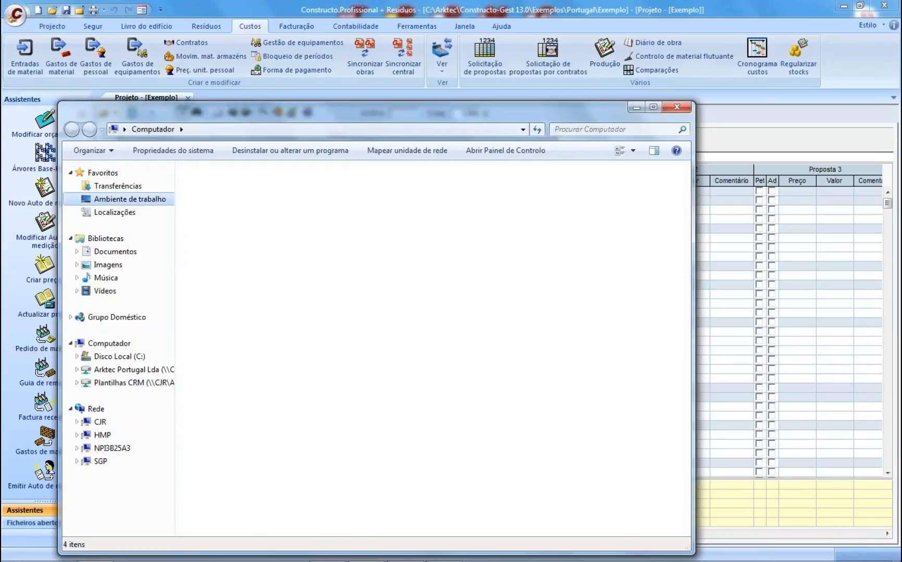
click(540, 288)
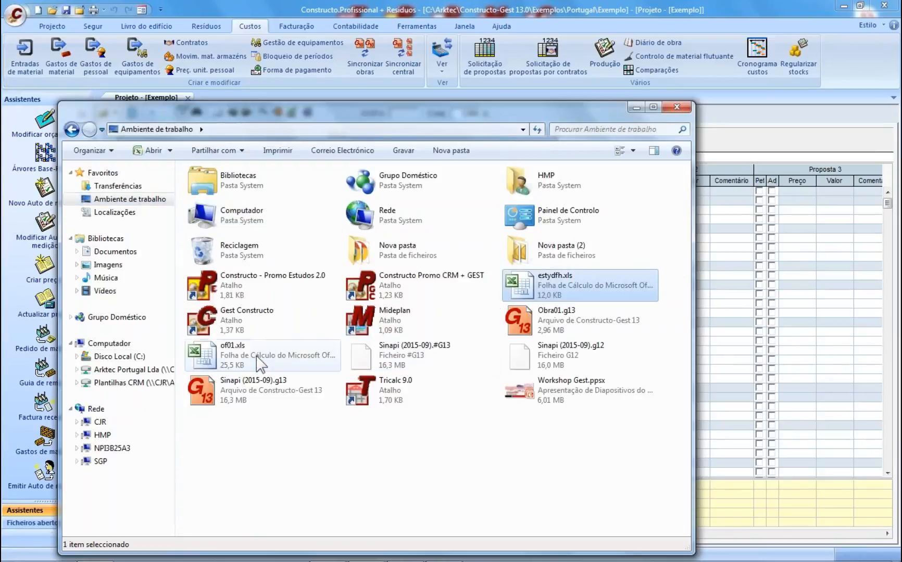
click(259, 363)
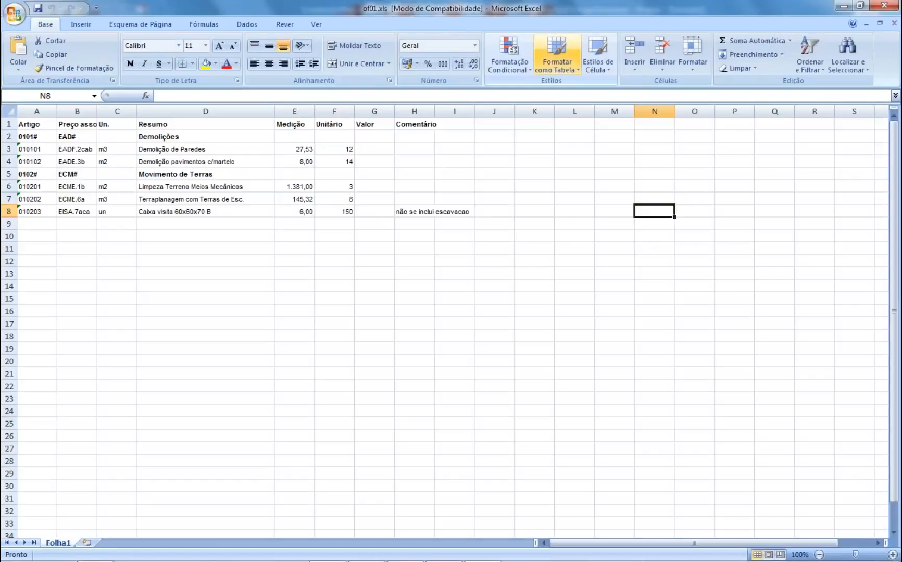
click(860, 6)
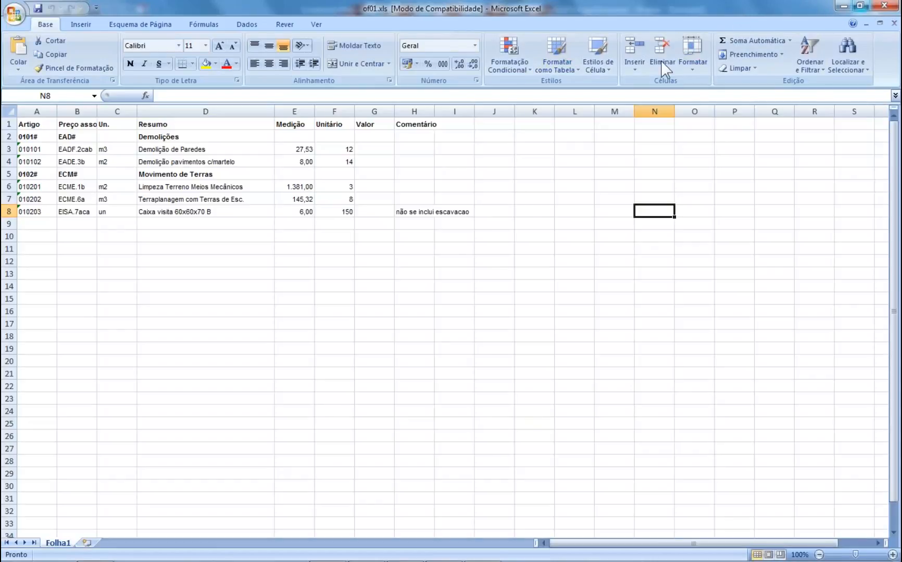
drag(549, 81, 871, 125)
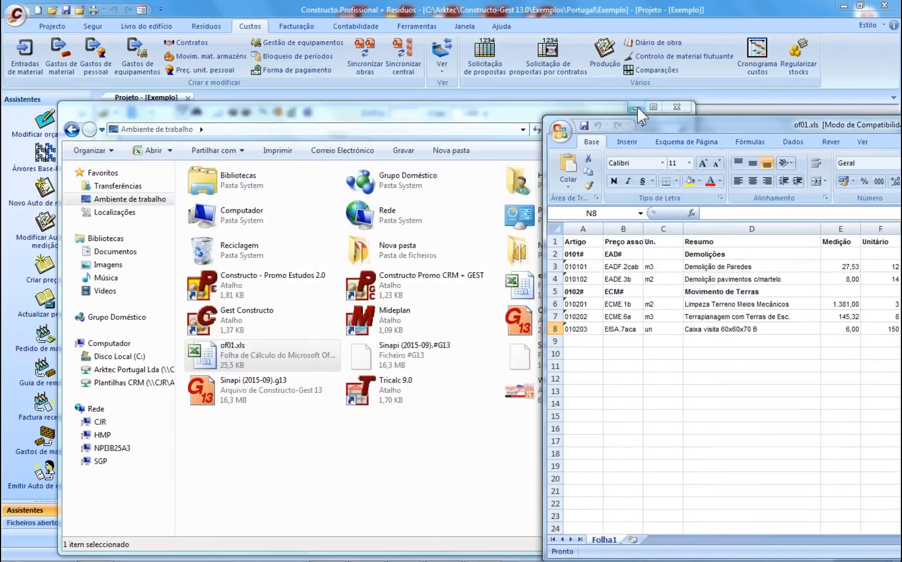
click(676, 107)
- Import of01.xls into Proposta 1 with unit prices from column F and comments from column H, totalling 6.647,92
mouse_move(682, 126)
mouse_down()
mouse_move(765, 105)
mouse_move(685, 114)
mouse_up()
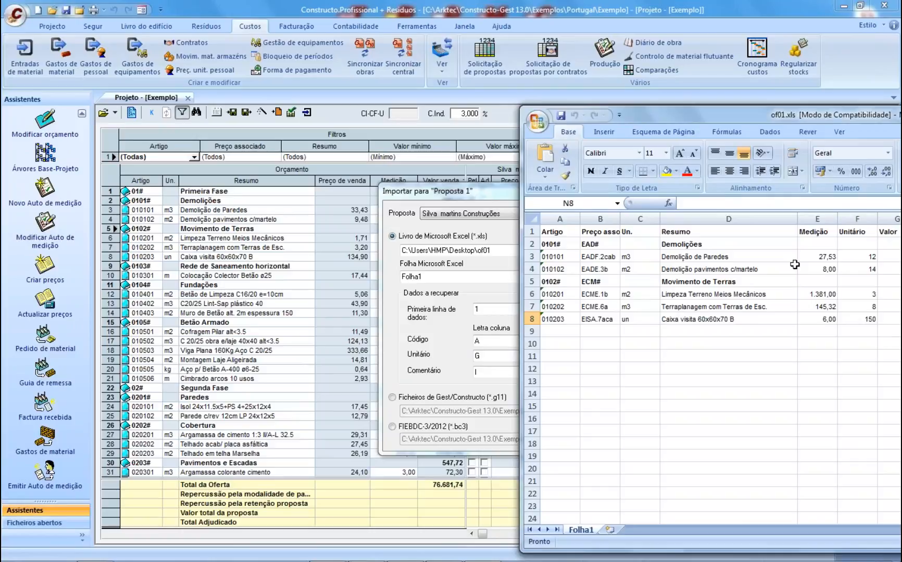
drag(811, 114, 884, 110)
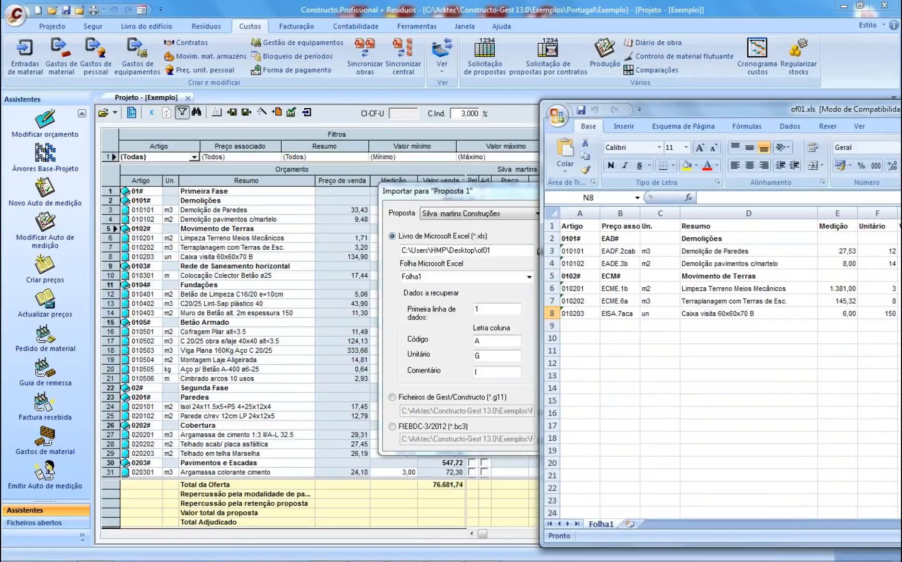
click(484, 355)
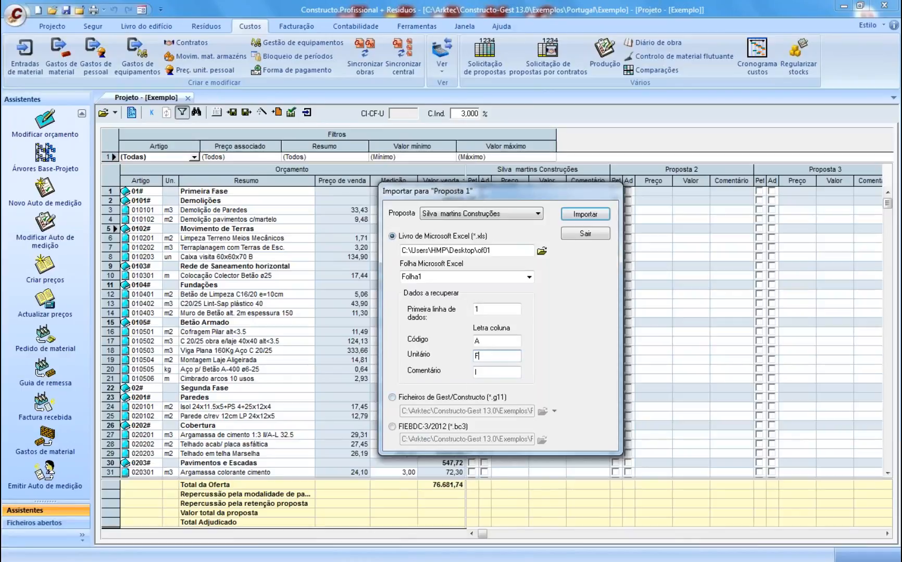
click(476, 372)
text(H)
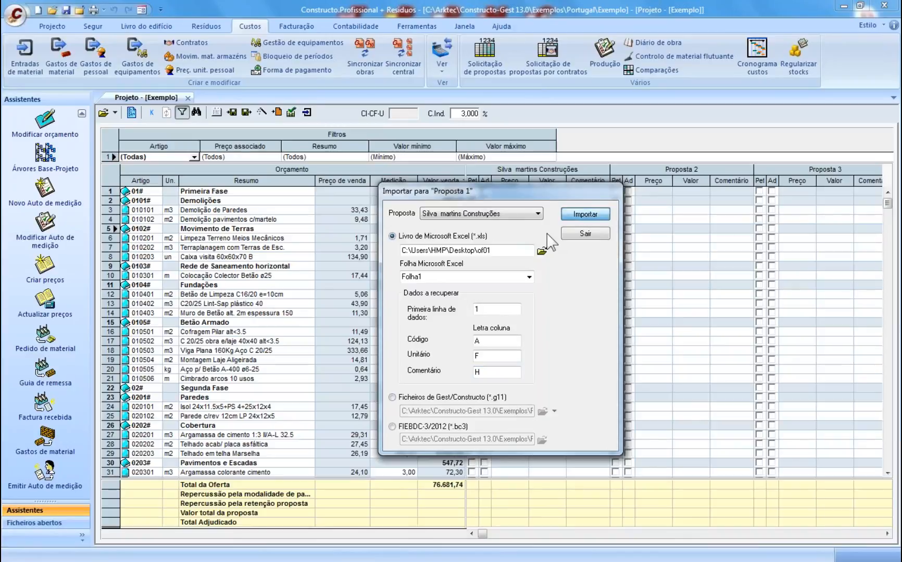
click(585, 214)
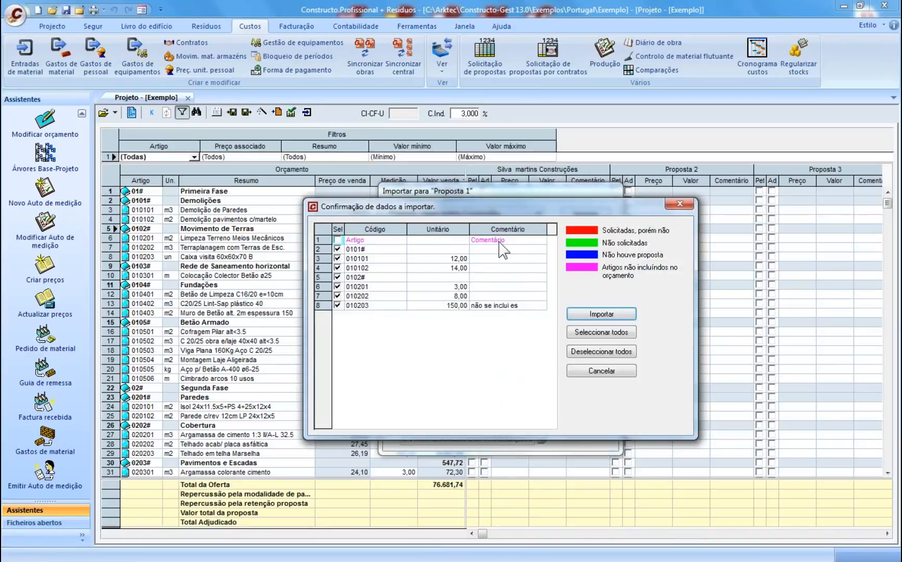
click(599, 315)
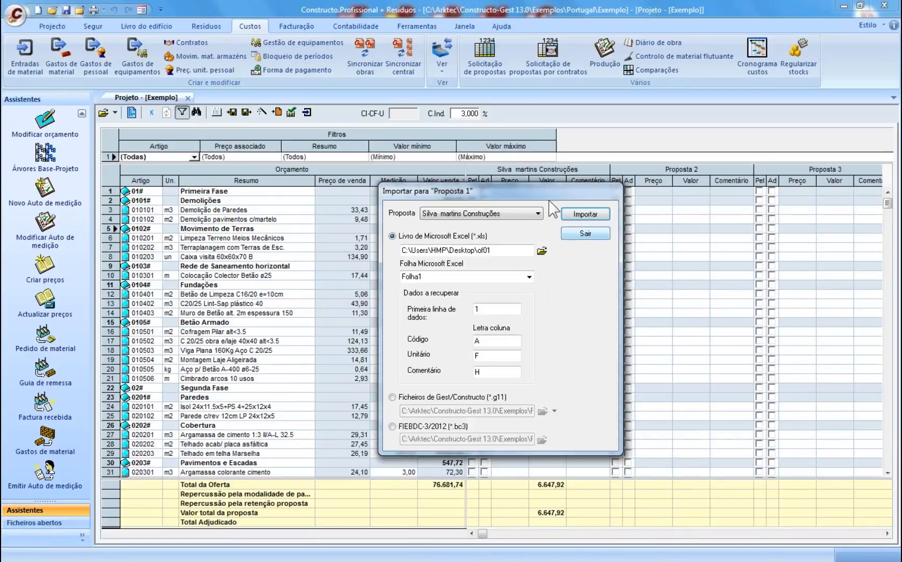
drag(598, 197, 461, 194)
drag(448, 189, 322, 196)
click(323, 238)
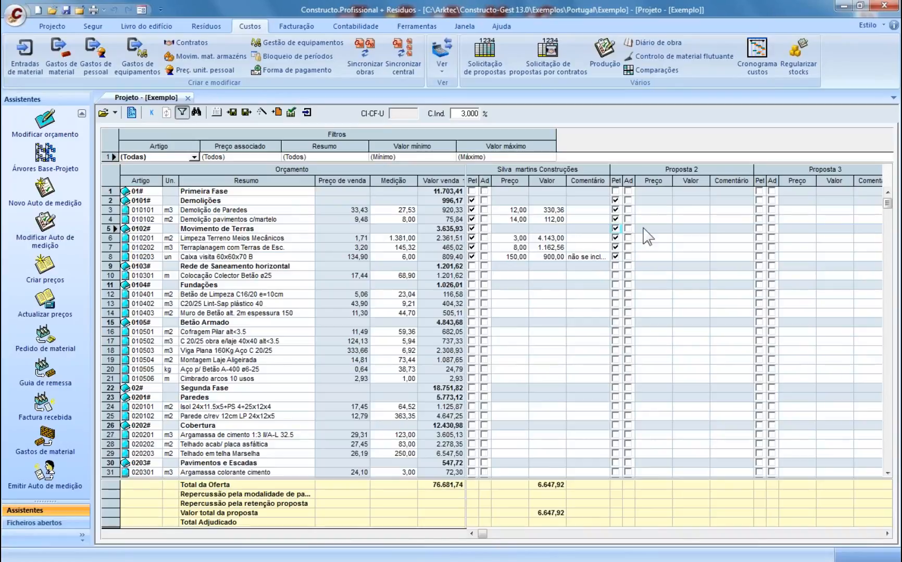
- Enter Proposta 2 unit prices 13, 12, 4, 6 and 129 for rows 3, 4, 6, 7 and 8
click(644, 210)
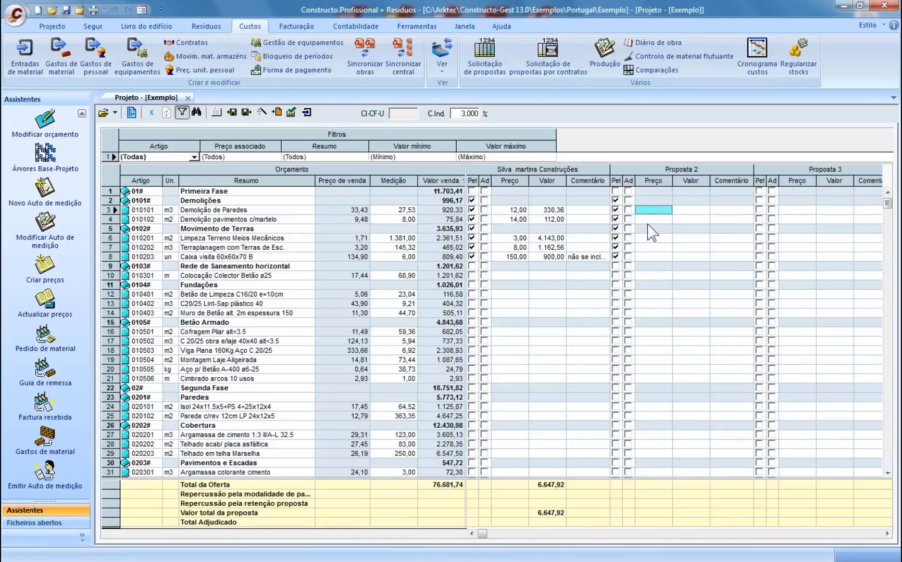
text(13)
key(Return)
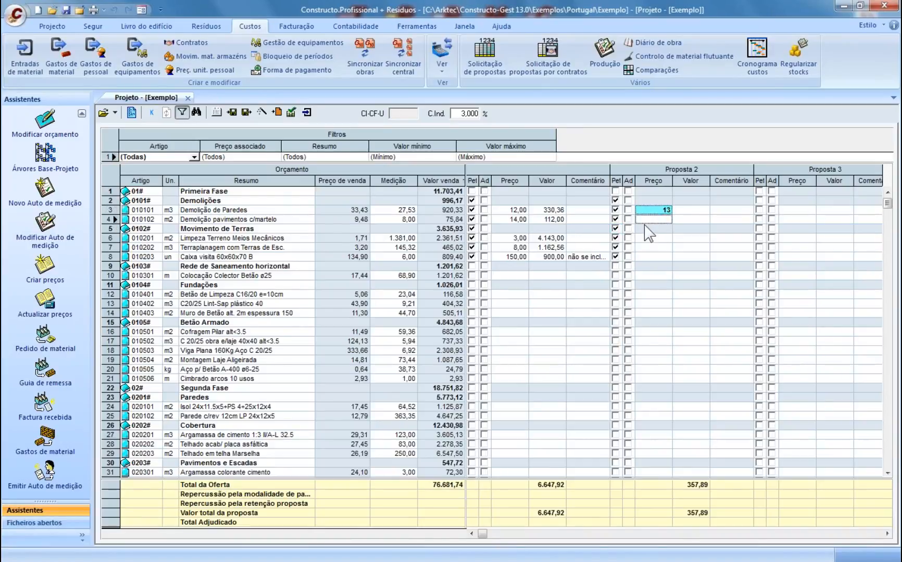
text(12)
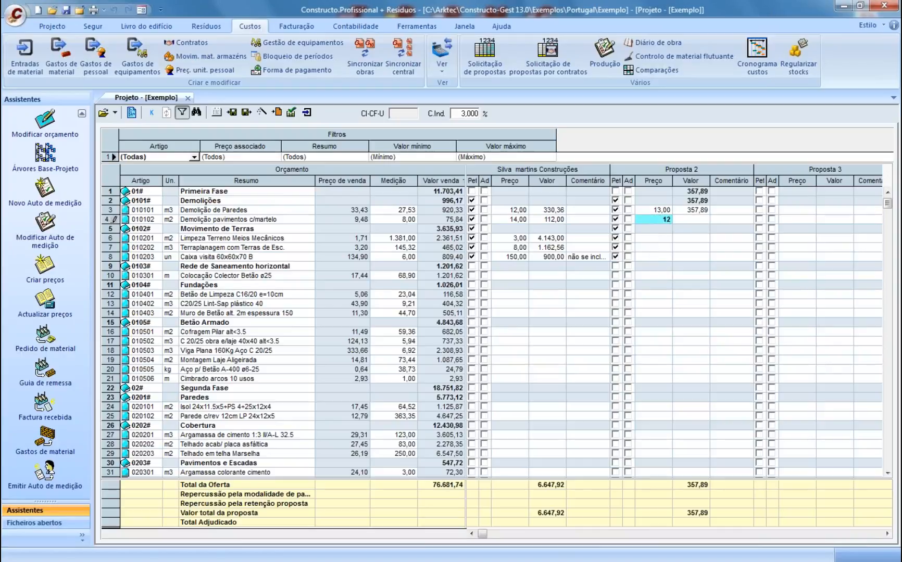
key(Return)
click(649, 238)
text(4)
key(Return)
text(6)
key(Return)
text(129)
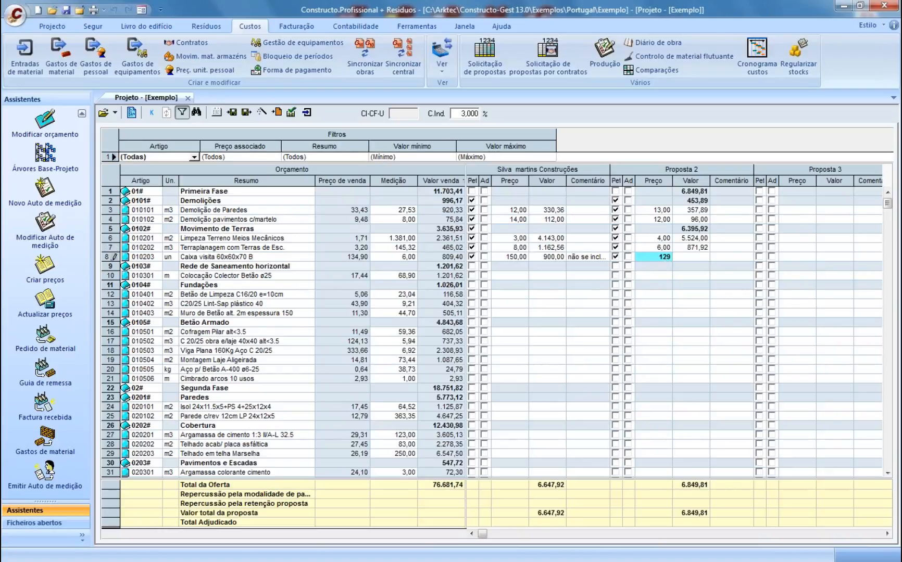
key(Return)
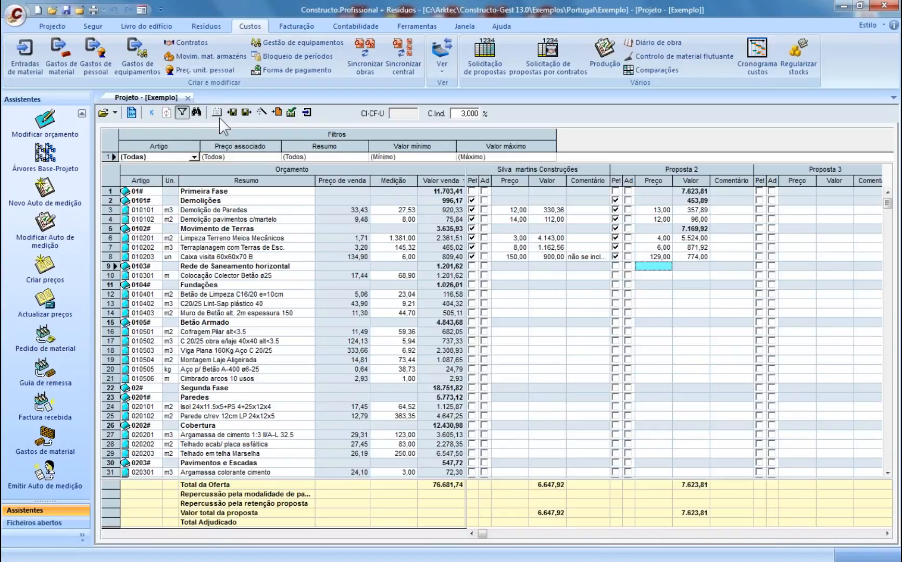
- Run Adjudicação automática, first in automatic mode and then per article
click(261, 113)
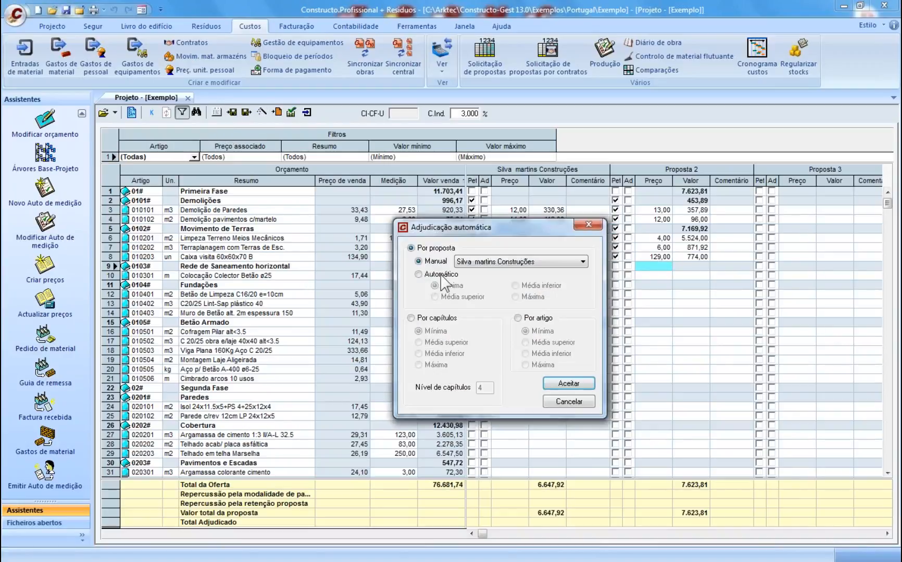
click(442, 274)
click(569, 383)
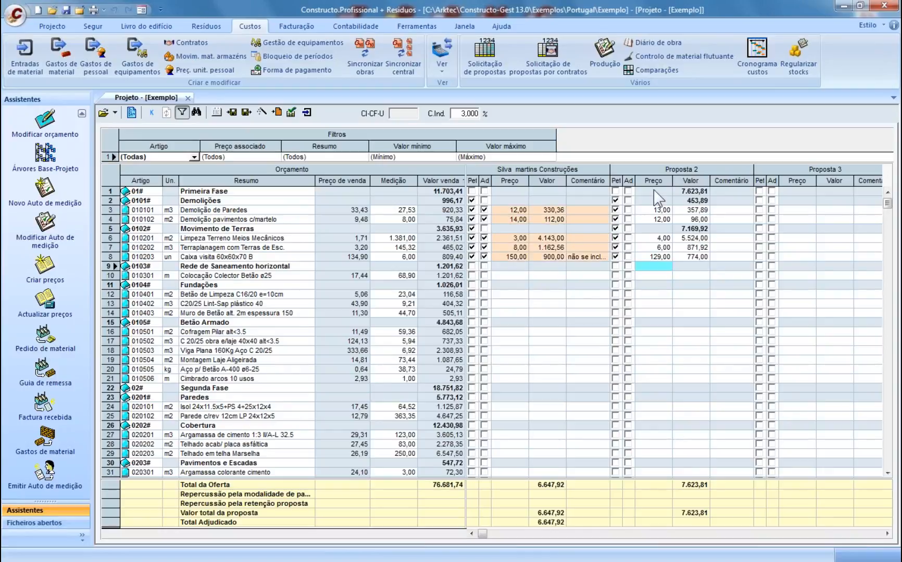
click(262, 112)
click(421, 318)
click(529, 318)
click(569, 383)
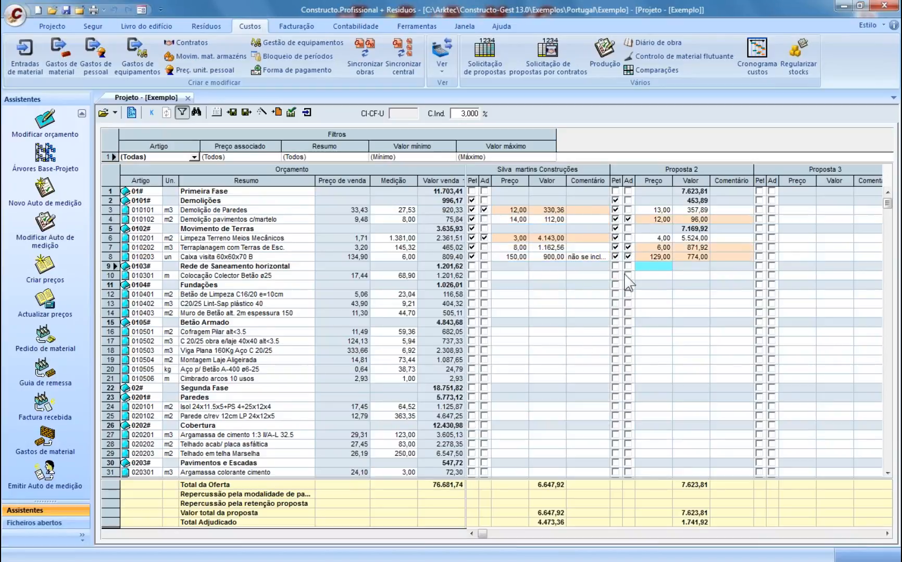
- Award rows 4, 7 and 8 to proposal 1, show a narrowed Contratado column, then close the project
click(484, 219)
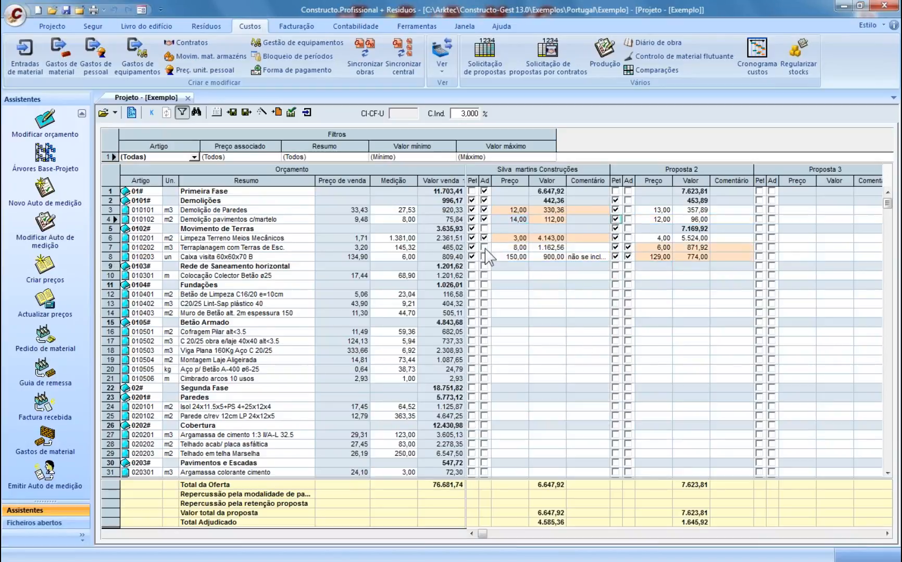
click(484, 248)
click(485, 256)
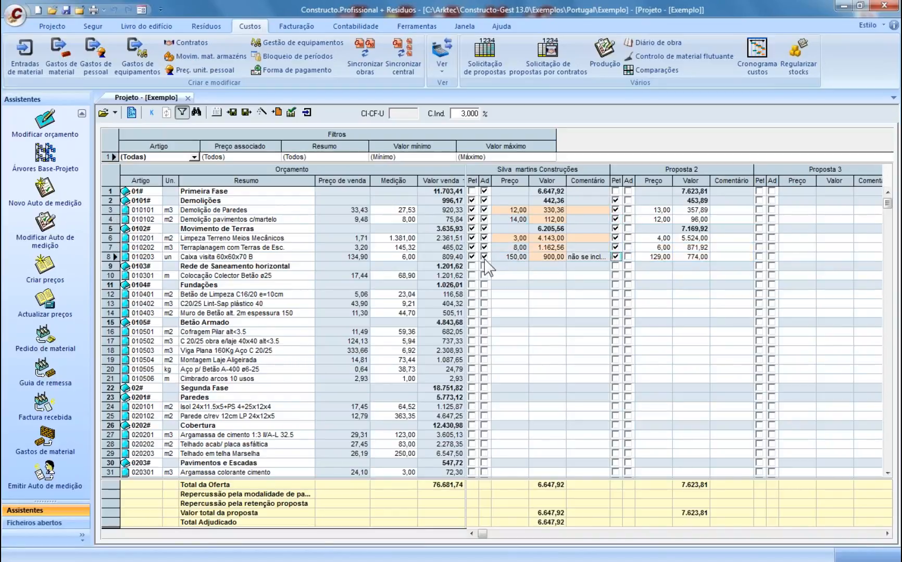
click(463, 181)
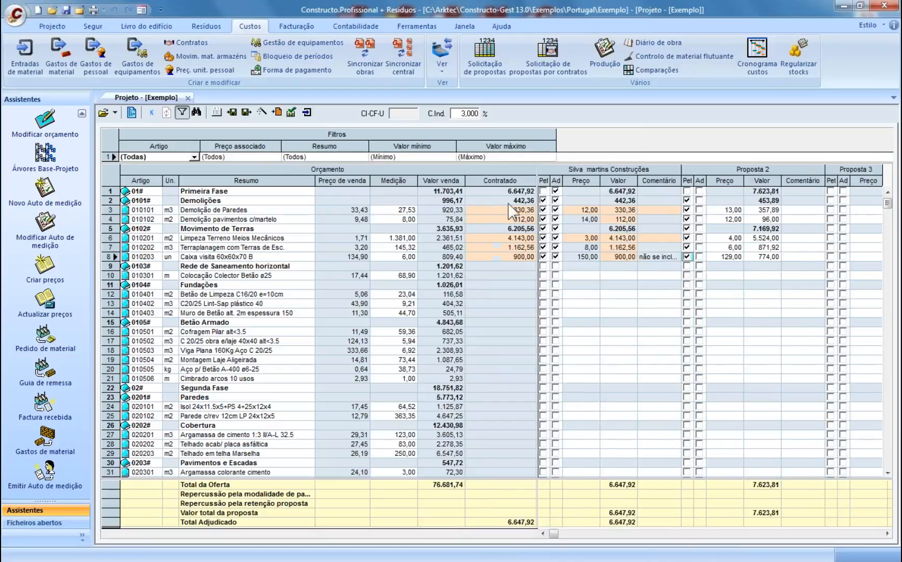
drag(537, 180, 506, 180)
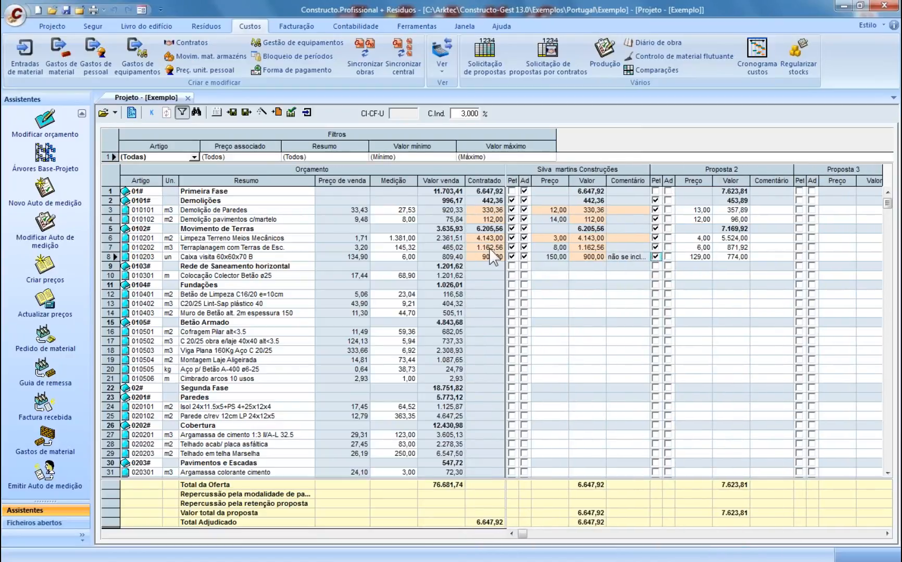
click(232, 219)
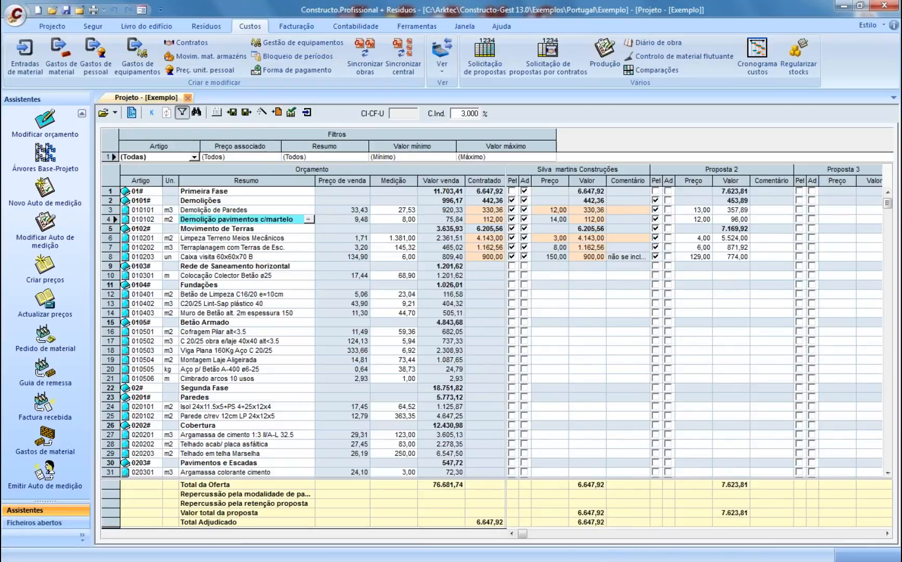
click(187, 97)
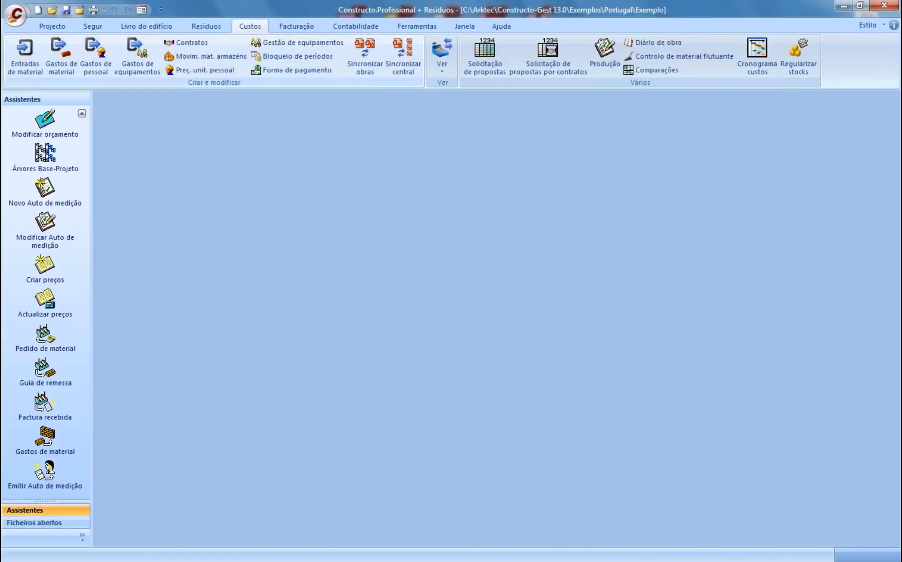
- In Contratos, expand items 010101 and 010102 and add a new contract named MO__ED
click(187, 42)
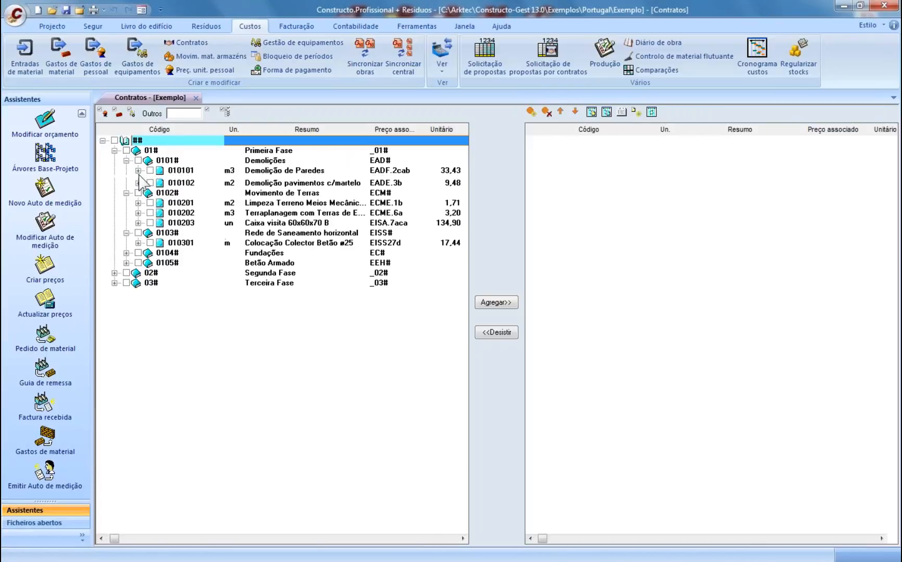
click(138, 171)
click(138, 230)
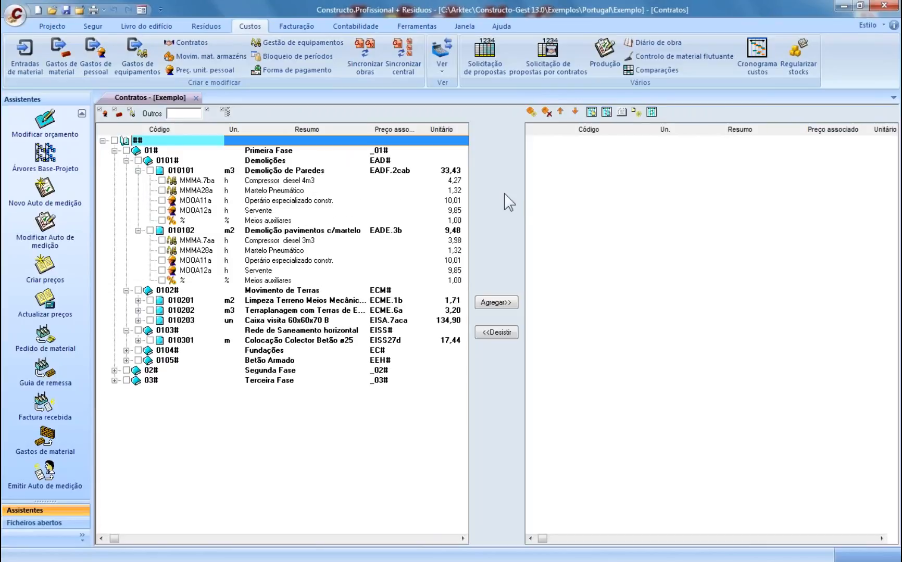
click(531, 112)
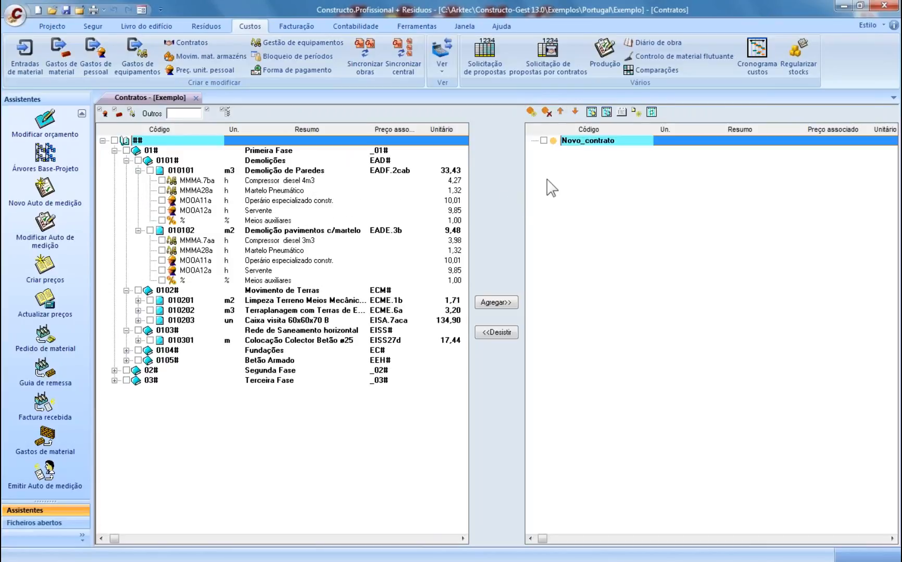
click(593, 144)
text(MO ED)
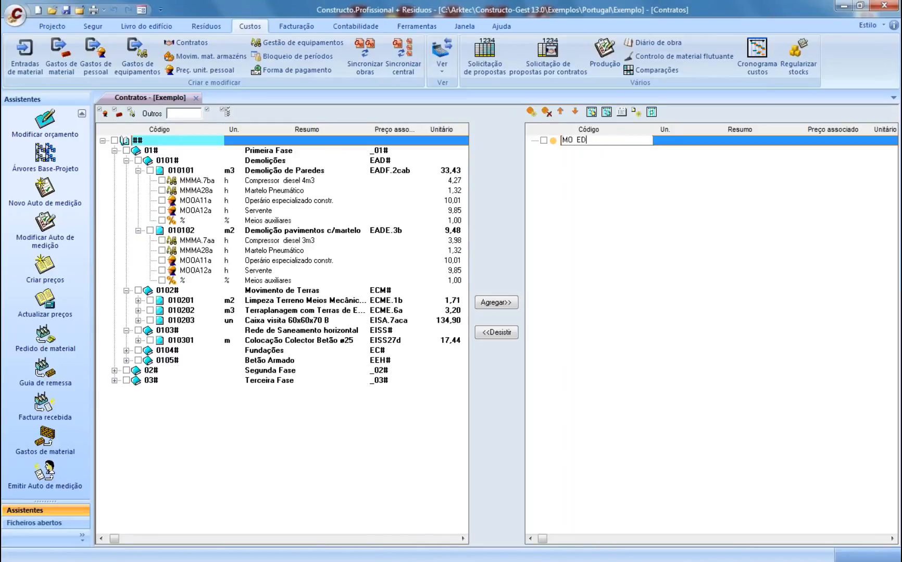
key(Return)
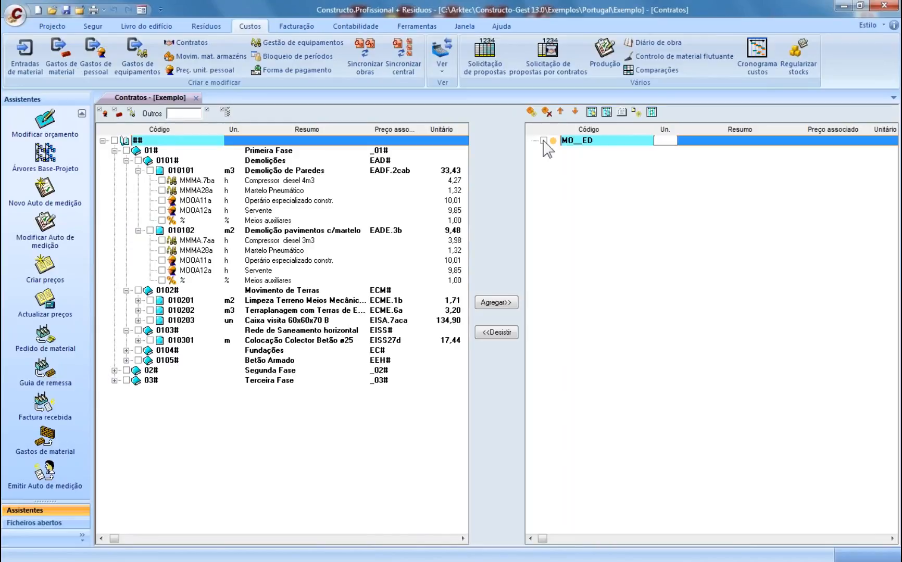
key(Escape)
- Aggregate MOOA11a and MOOA12a from both items into MO__ED, then review its proposal request
click(162, 201)
click(162, 210)
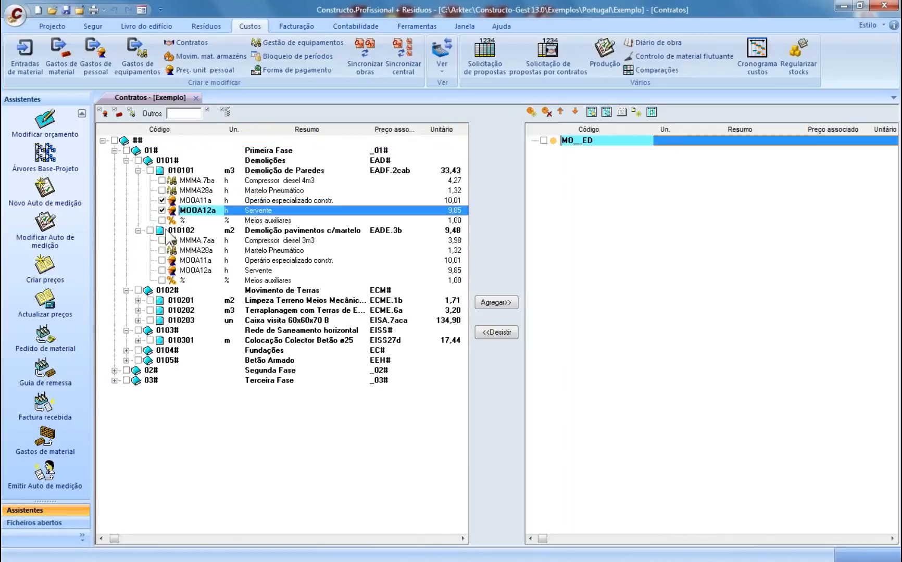
click(162, 260)
click(162, 271)
click(495, 302)
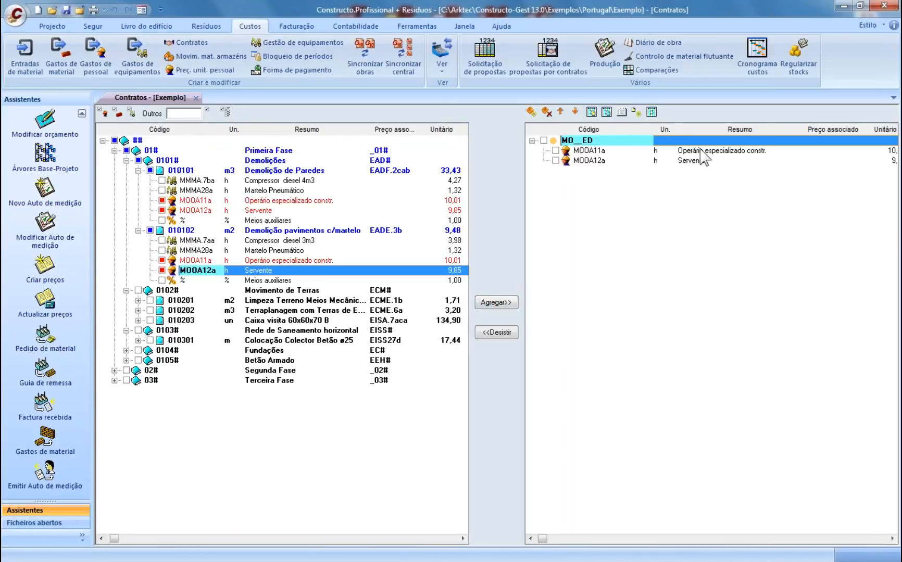
click(196, 98)
click(545, 57)
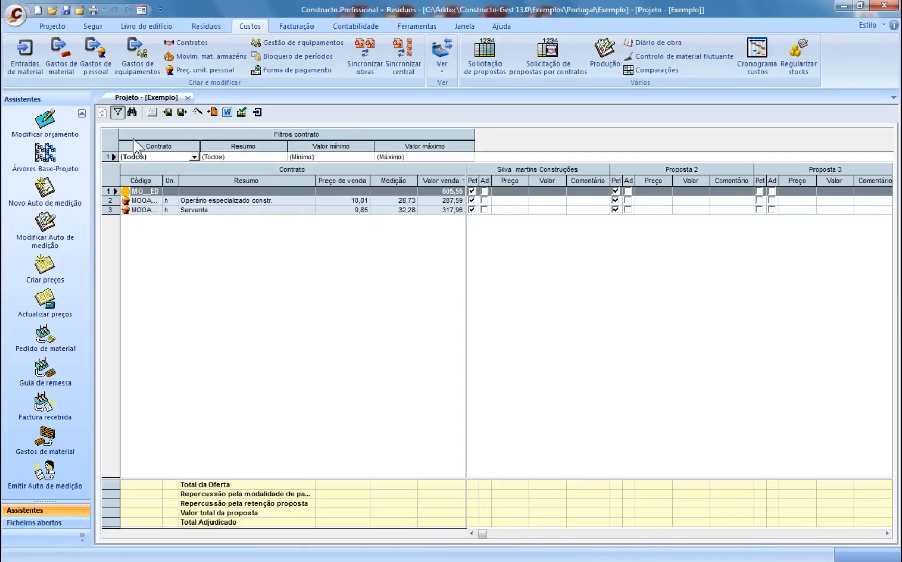
click(188, 98)
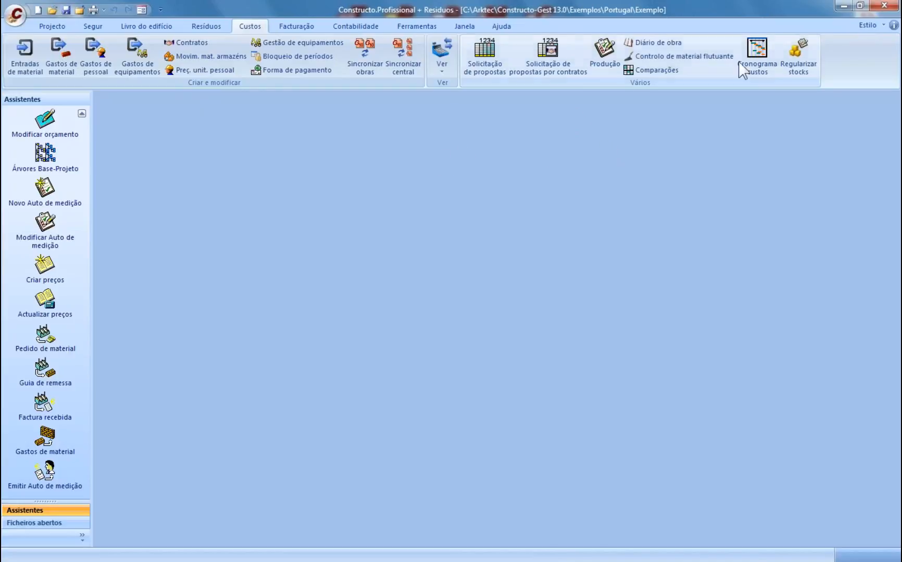
- Build the Cronograma financeiro cost Gantt with default options, review later weeks, and close it
click(752, 49)
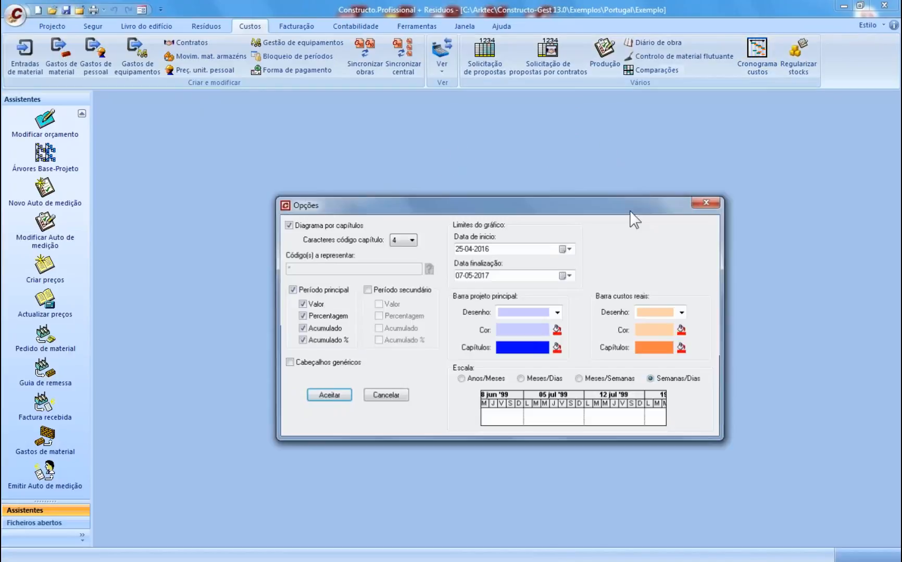
click(327, 396)
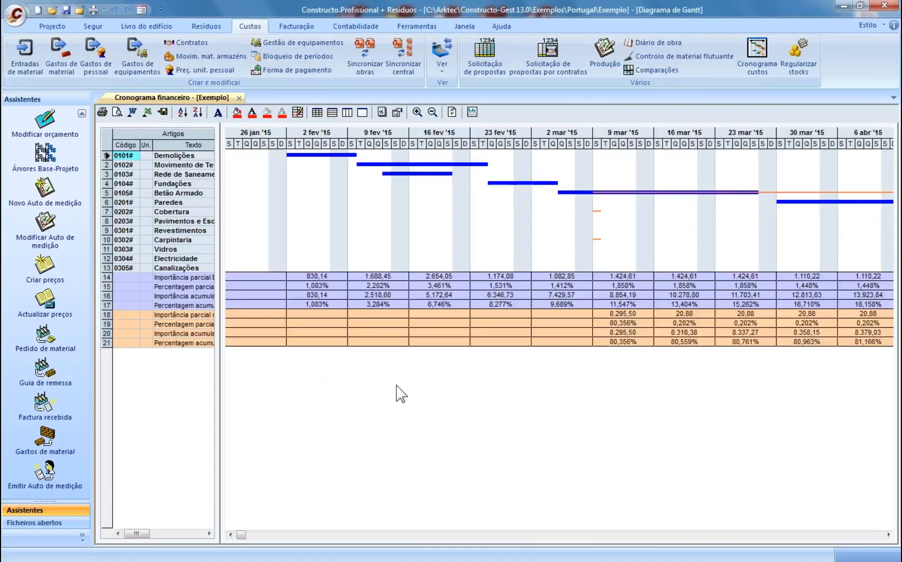
click(887, 536)
click(888, 536)
click(887, 536)
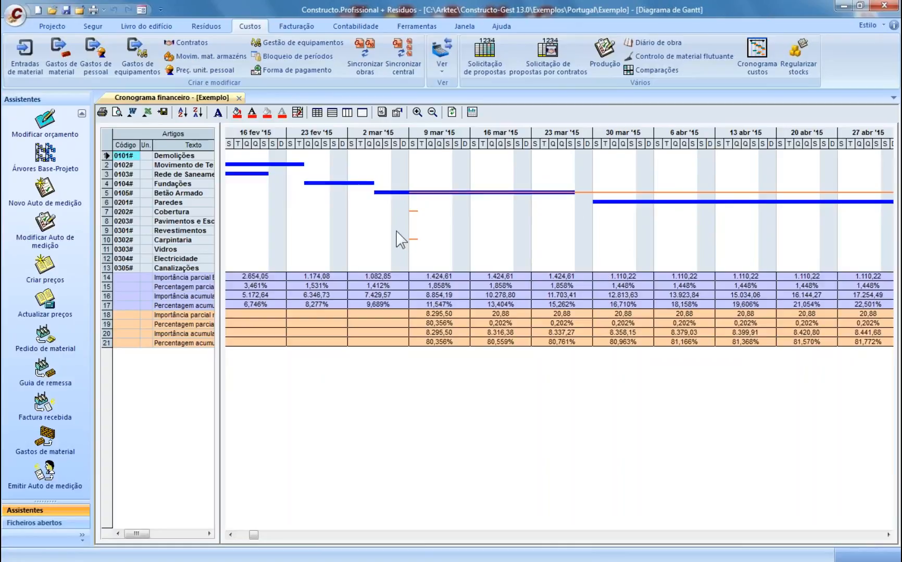
click(239, 98)
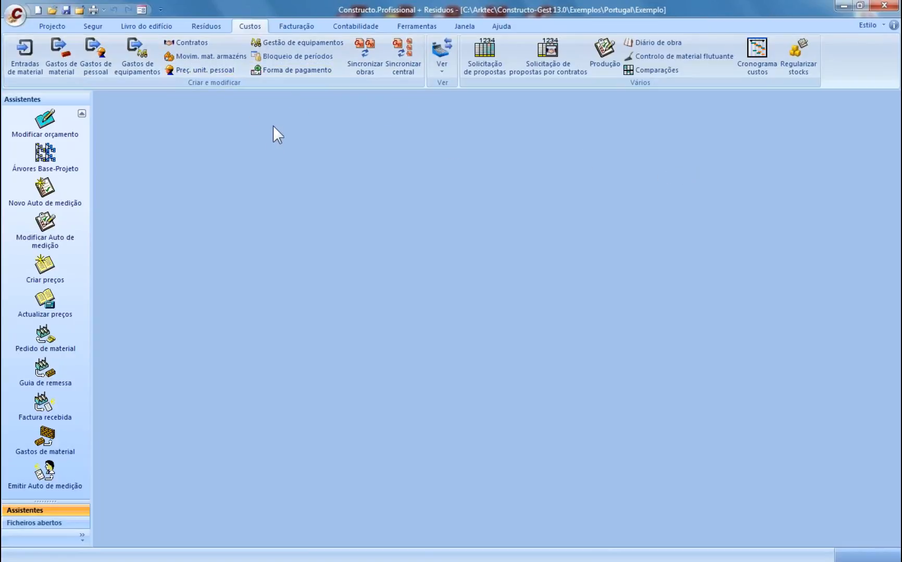
- Return to the Projecto ribbon and launch the Autos measurement report
click(52, 27)
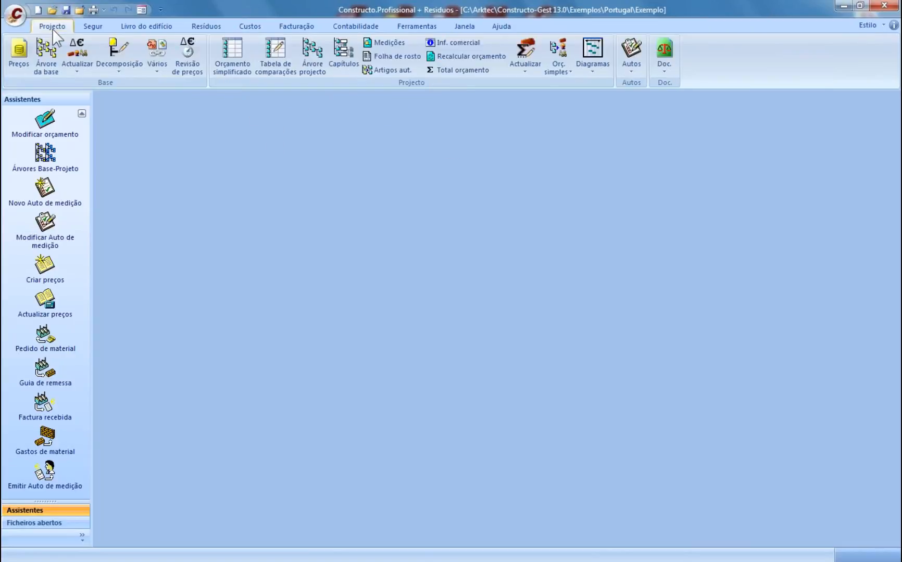
click(250, 27)
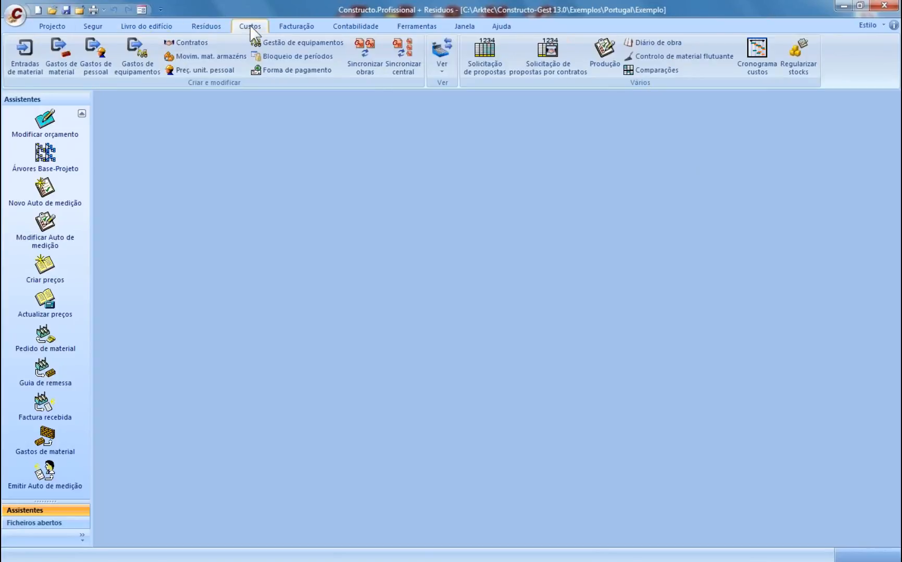
click(53, 26)
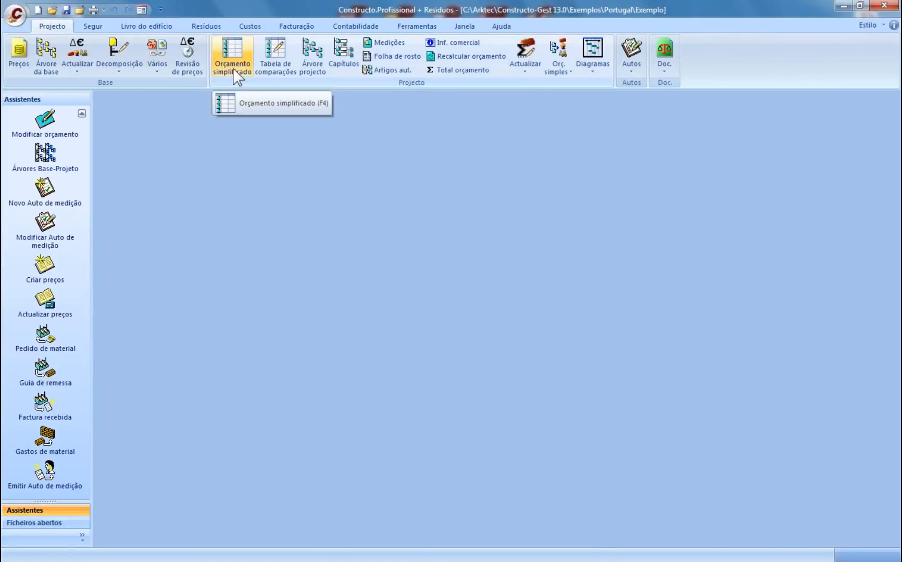
click(635, 76)
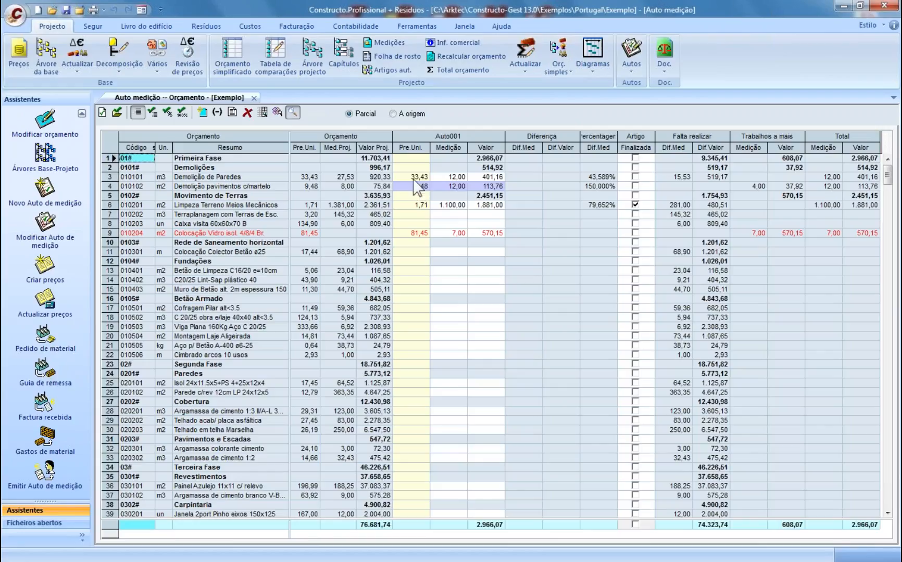
- Inspect the Pre.Uni unit prices on rows 3 and 4 of the Auto001 measurement
click(415, 178)
click(413, 186)
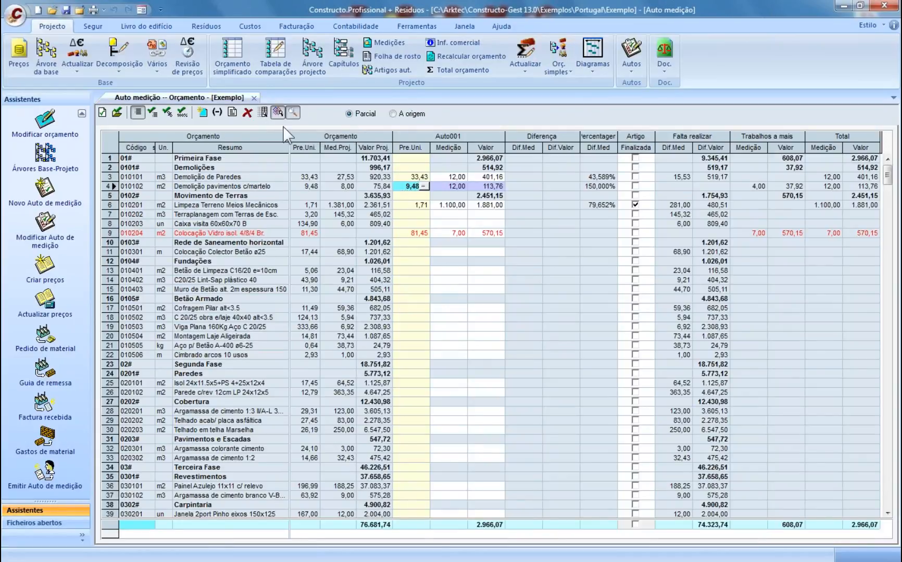
click(277, 112)
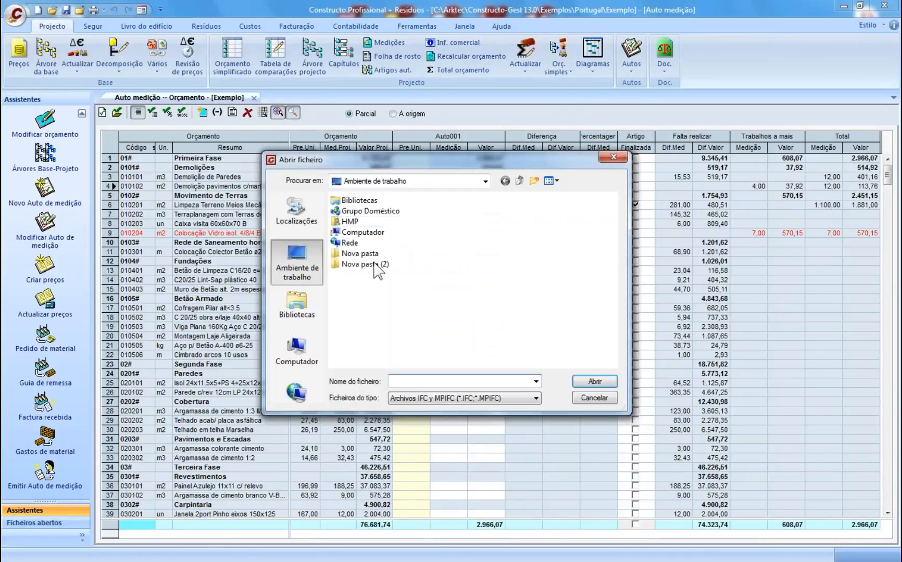
- Open Sample.ifc from C:\Arktec\Constructo-Gest 13.0\Exemplos\IFC\E
double_click(363, 233)
double_click(372, 214)
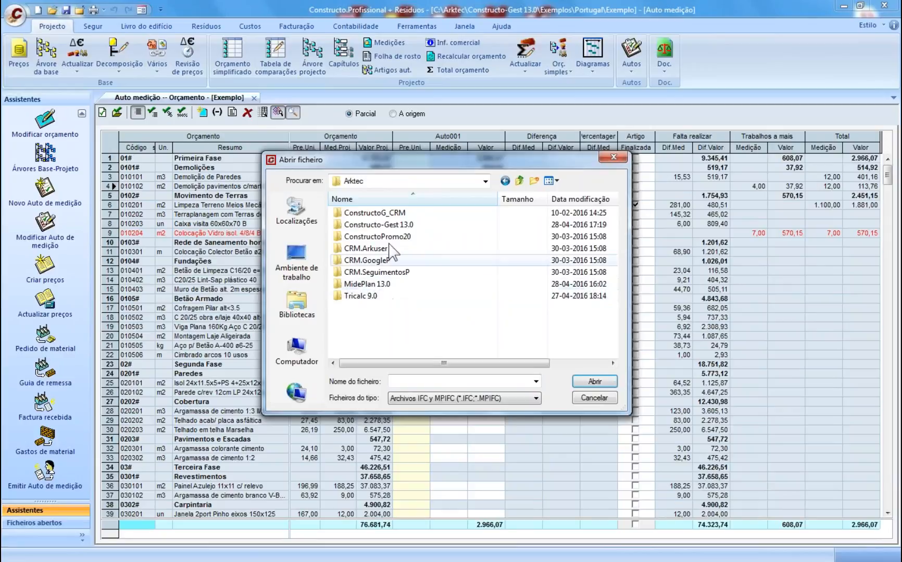
double_click(367, 225)
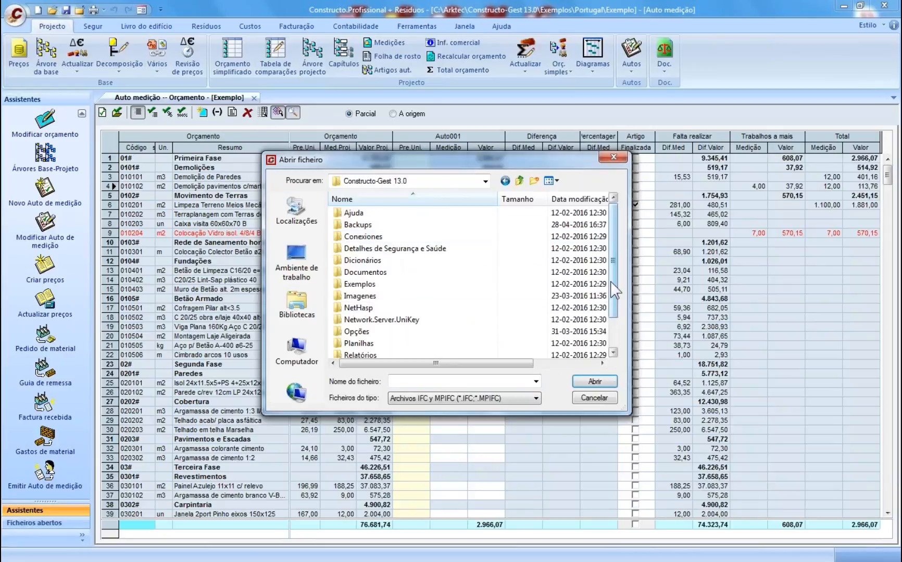
scroll(380, 255, down, 1)
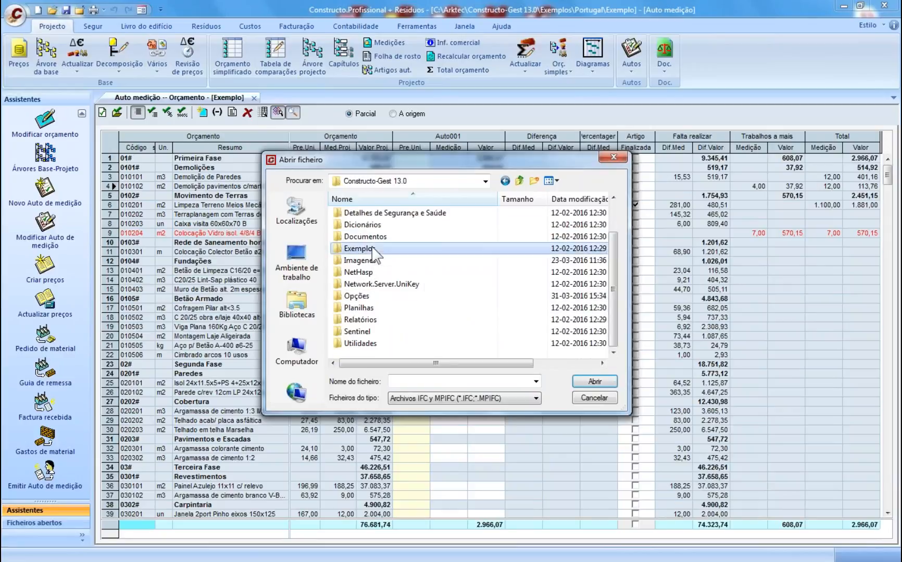
double_click(365, 248)
double_click(366, 223)
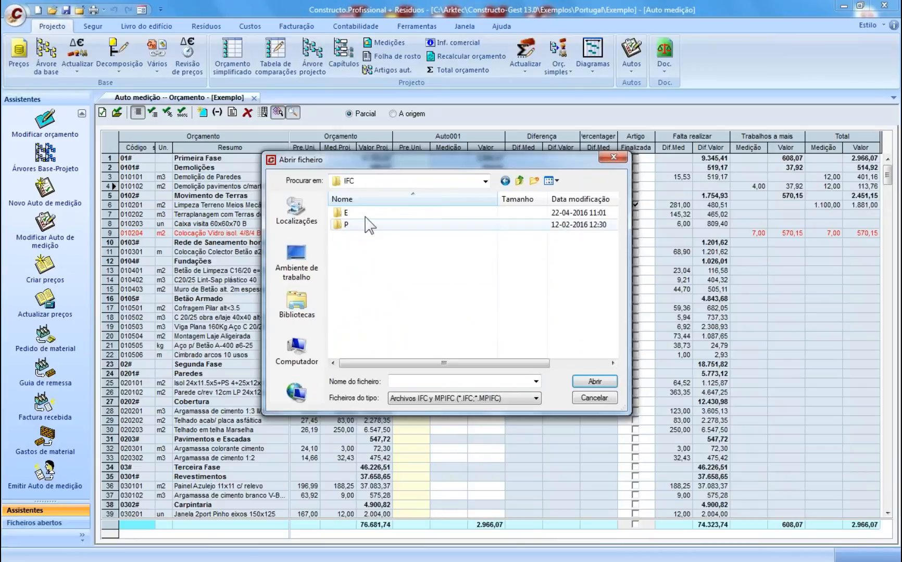
double_click(367, 213)
click(366, 215)
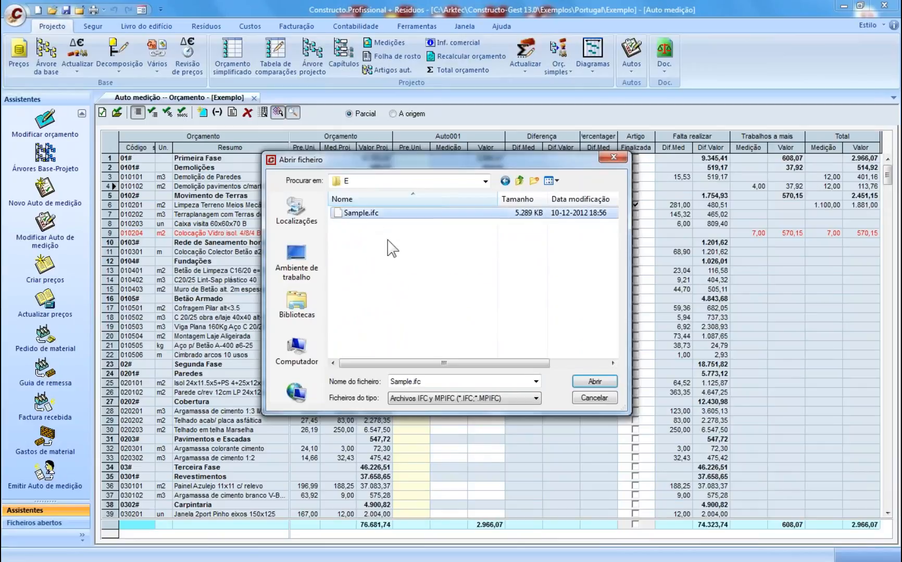
click(594, 382)
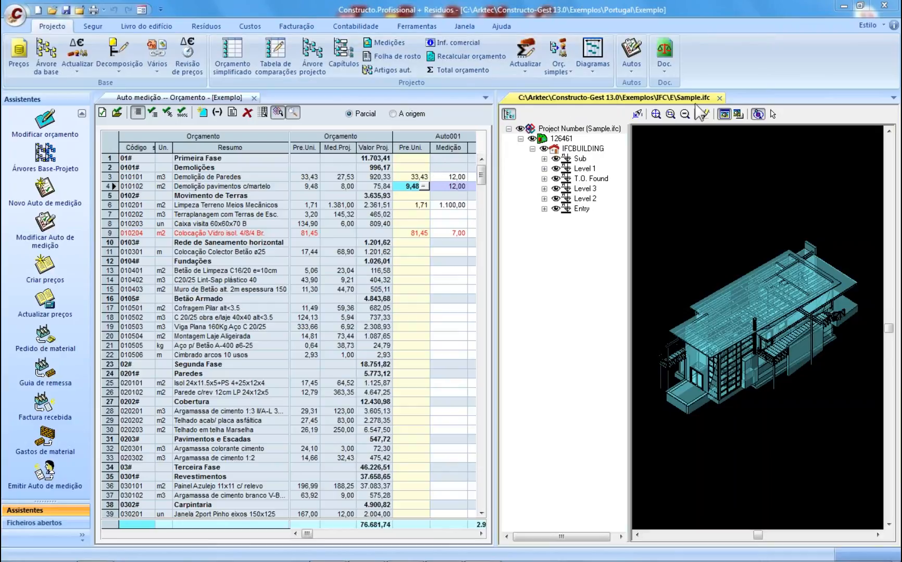
- Close the Sample.ifc model viewer to return to the Auto001 measurement
click(719, 98)
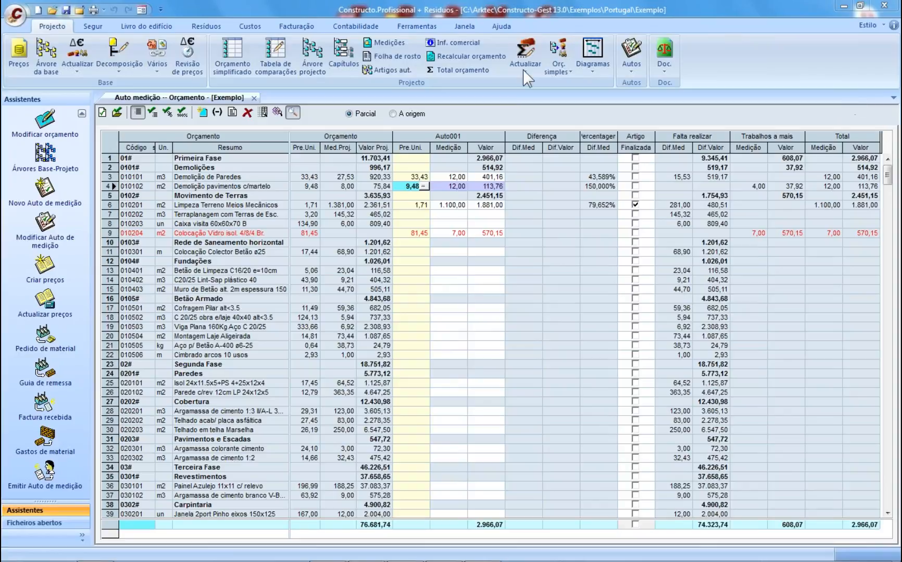
- Close Auto medição, cycle the Custos, Resíduos and Projecto ribbons, and open the price base
click(254, 98)
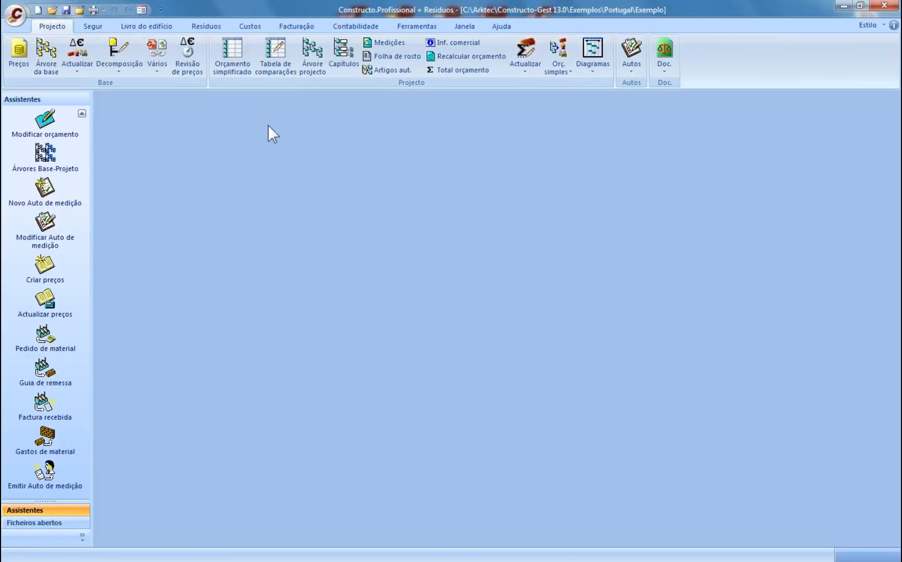
click(15, 14)
click(418, 186)
click(249, 26)
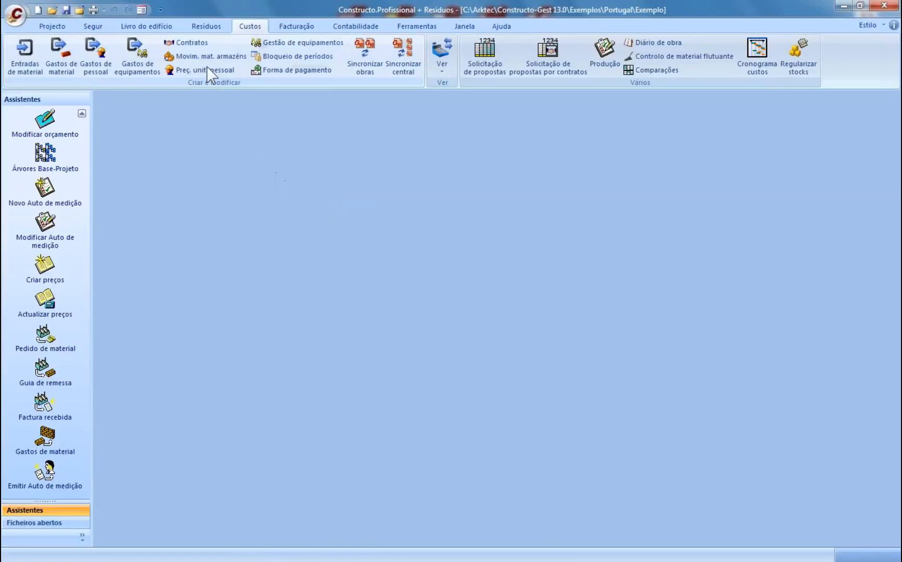
click(201, 27)
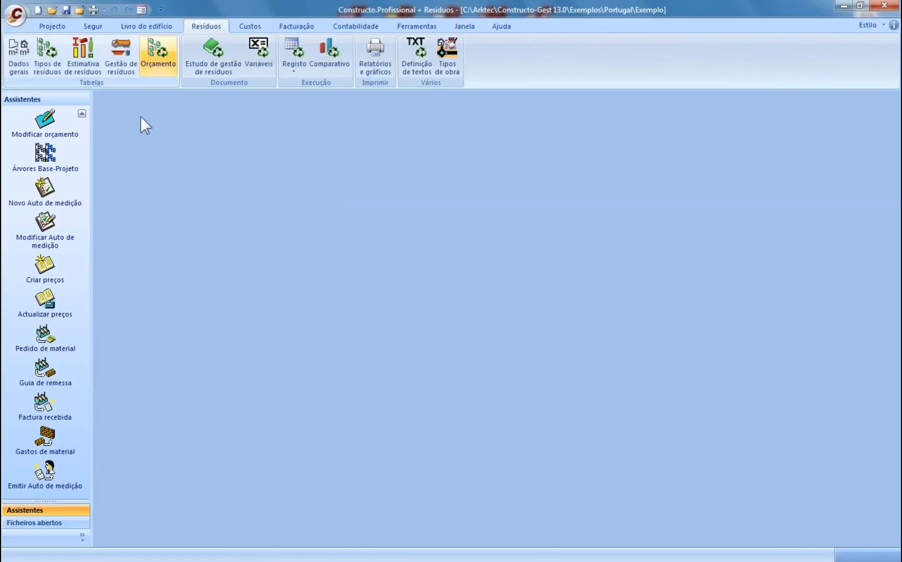
click(51, 26)
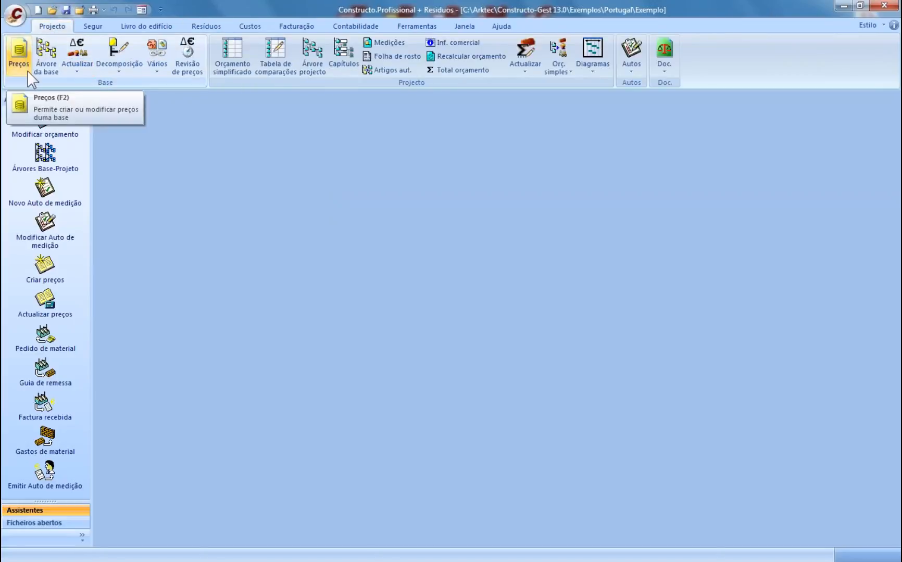
click(27, 70)
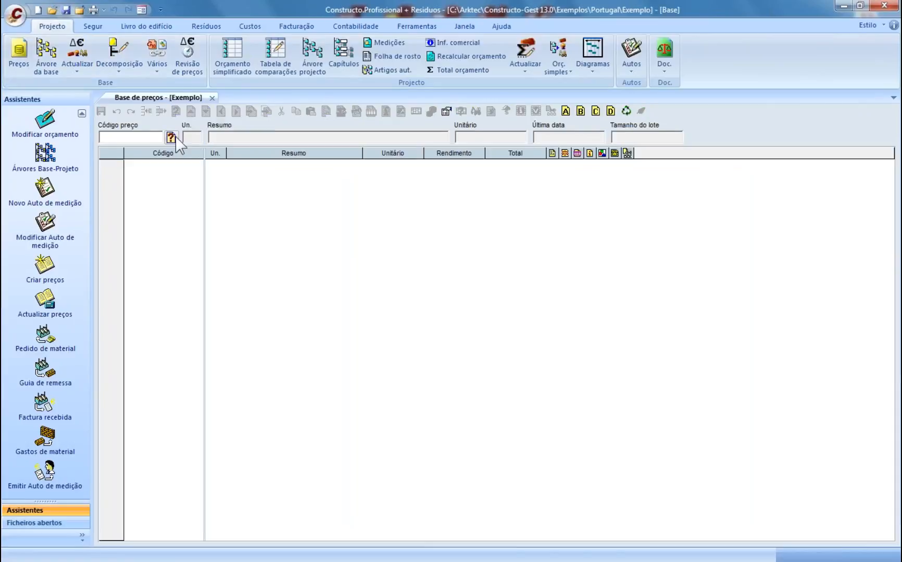
- Open the price base search and scroll through the full price list
click(171, 137)
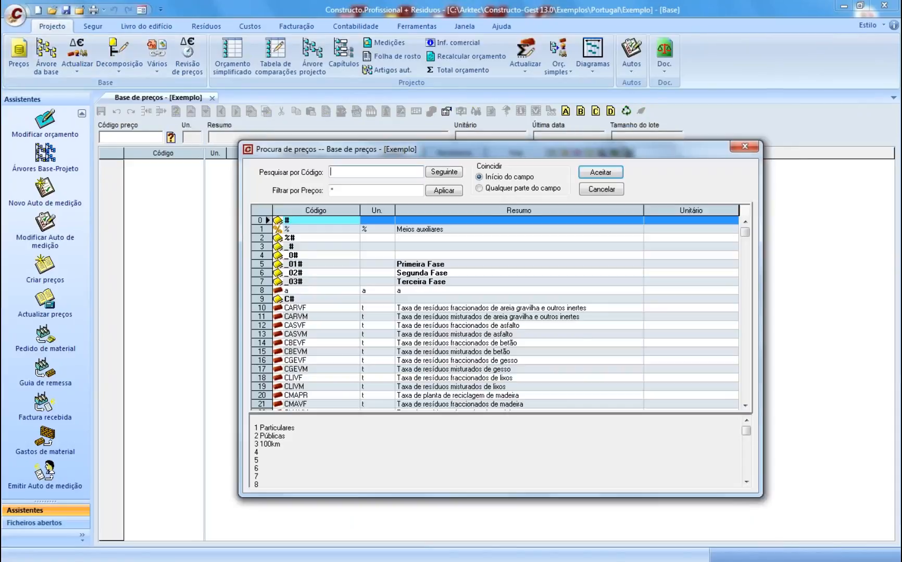
click(445, 194)
drag(746, 234, 745, 380)
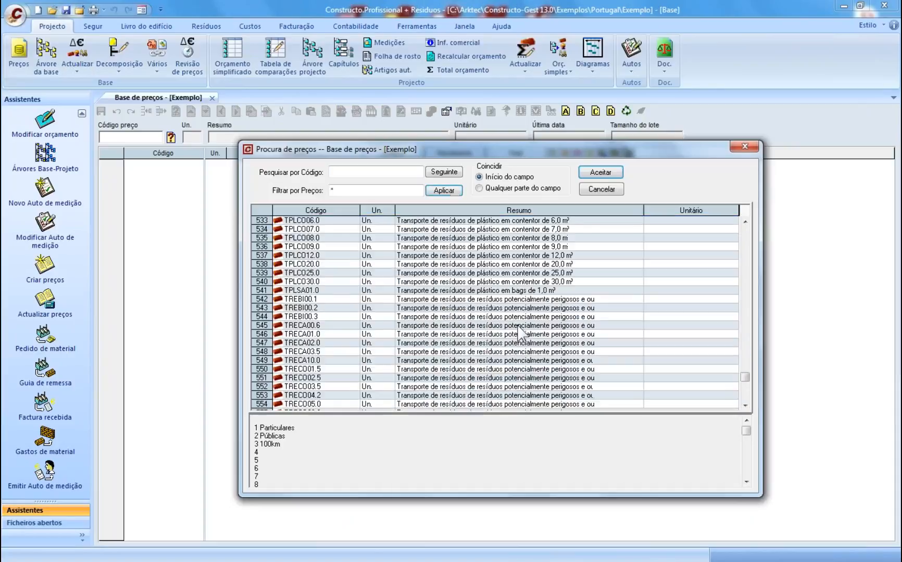
click(445, 192)
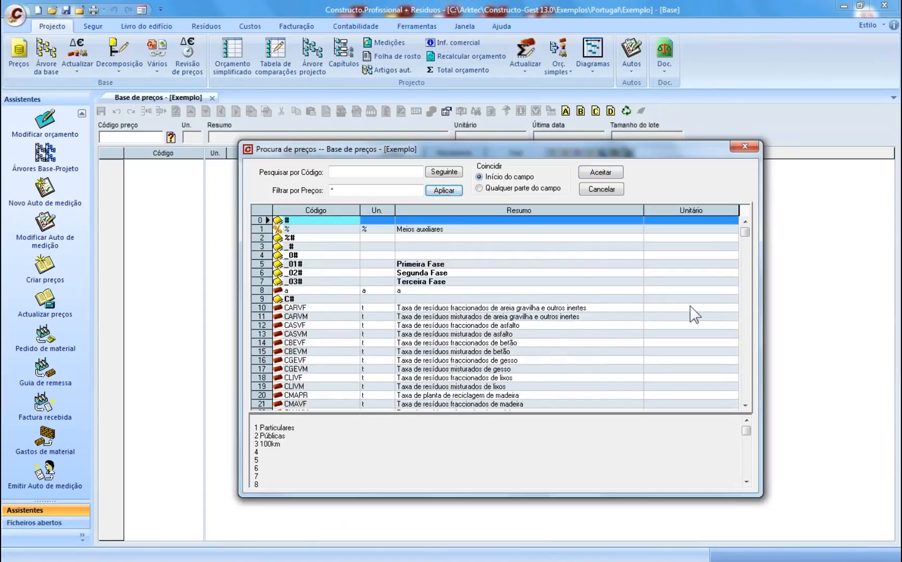
drag(746, 233, 746, 368)
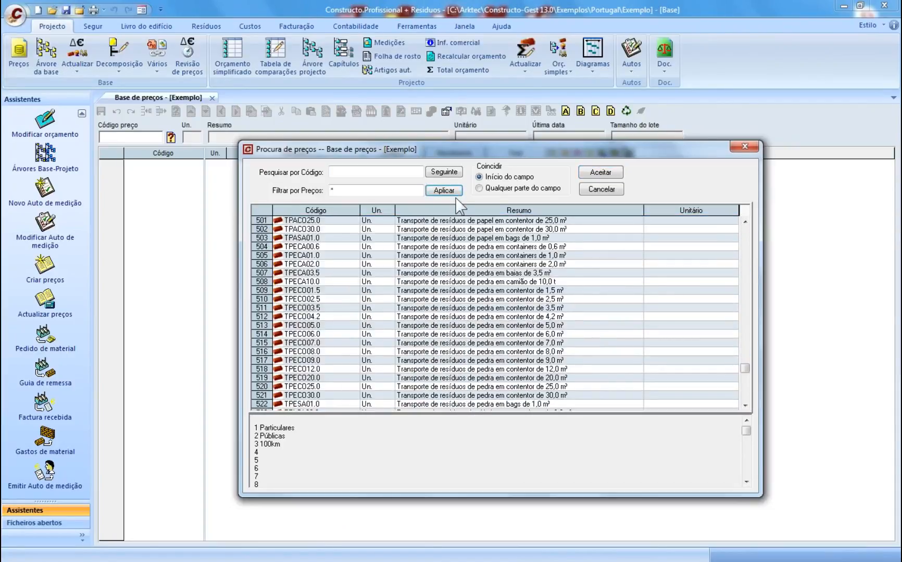
click(445, 191)
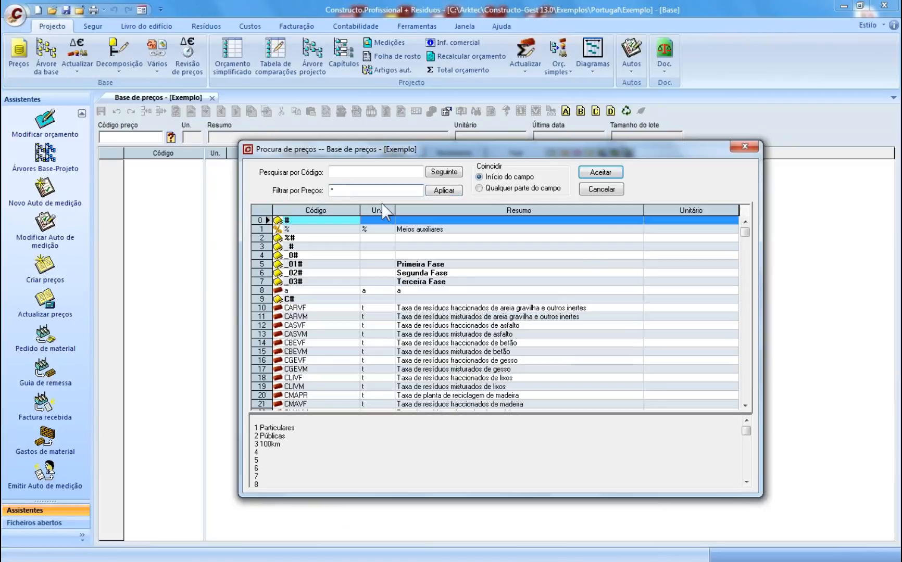
- Filter prices by 'e' and load EADE.3a Demolição de paredes c/martelo
text(e)
click(442, 191)
scroll(433, 281, down, 1)
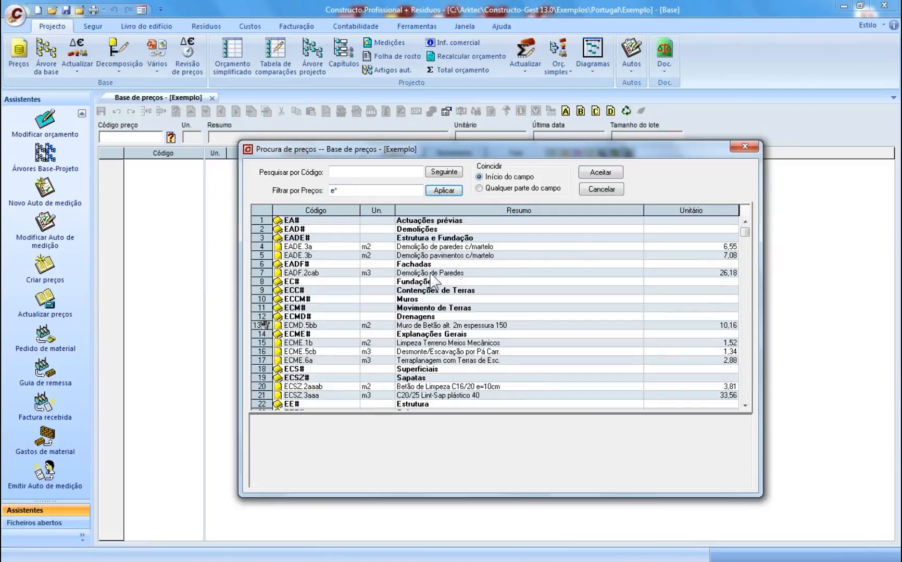
click(435, 247)
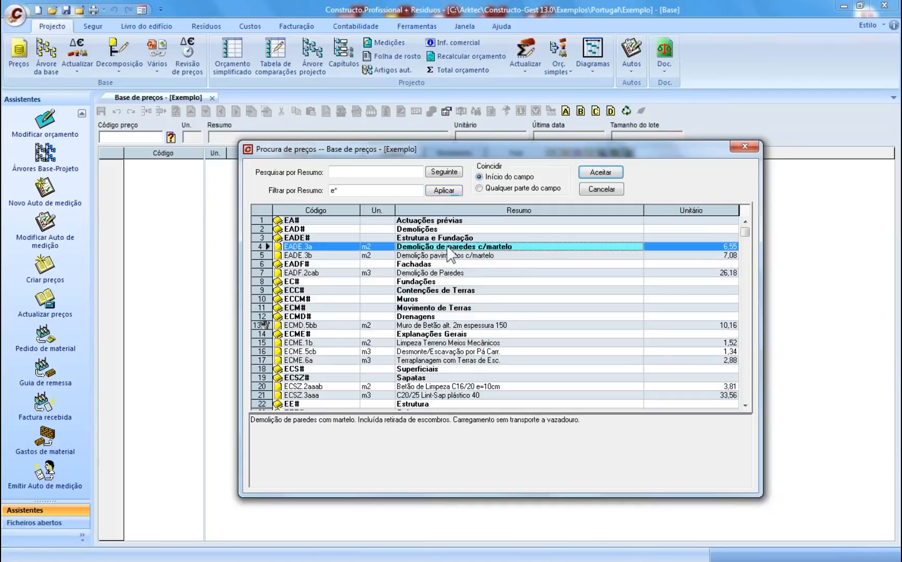
click(599, 172)
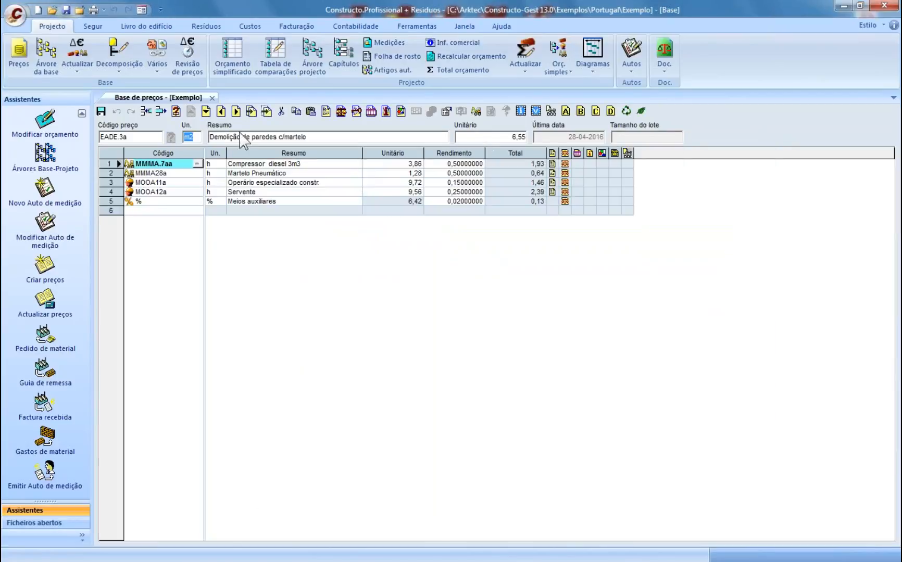
- Show EADE.3a's waste breakdown, then close the price base and open the Resíduos ribbon tab
click(627, 111)
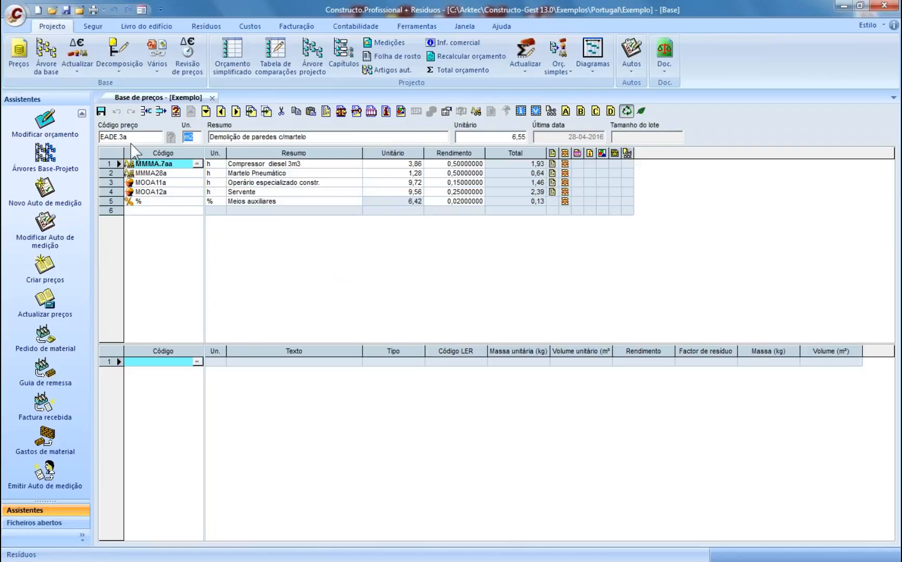
click(230, 138)
click(212, 98)
click(208, 26)
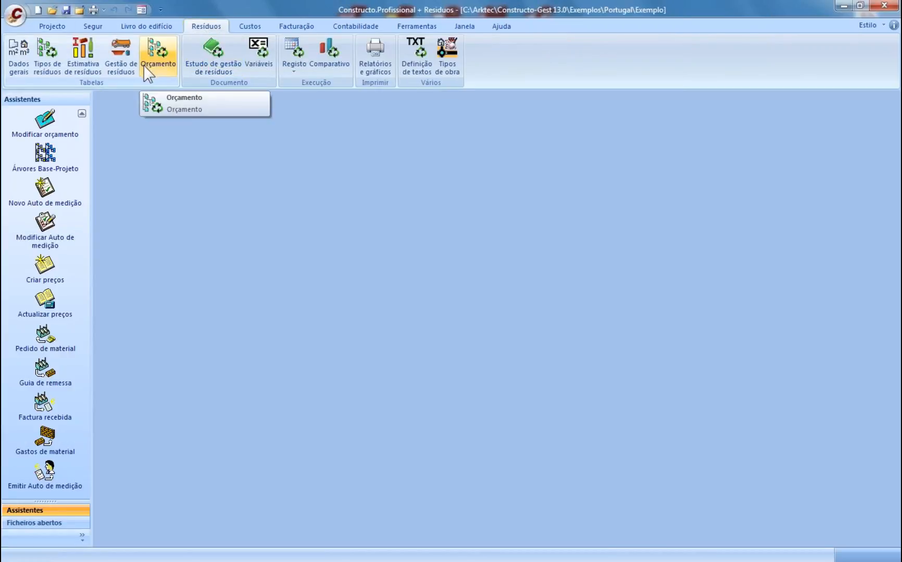
- Check the Estimativa de resíduos table, close it, return to Projecto, and open the Start menu
click(83, 65)
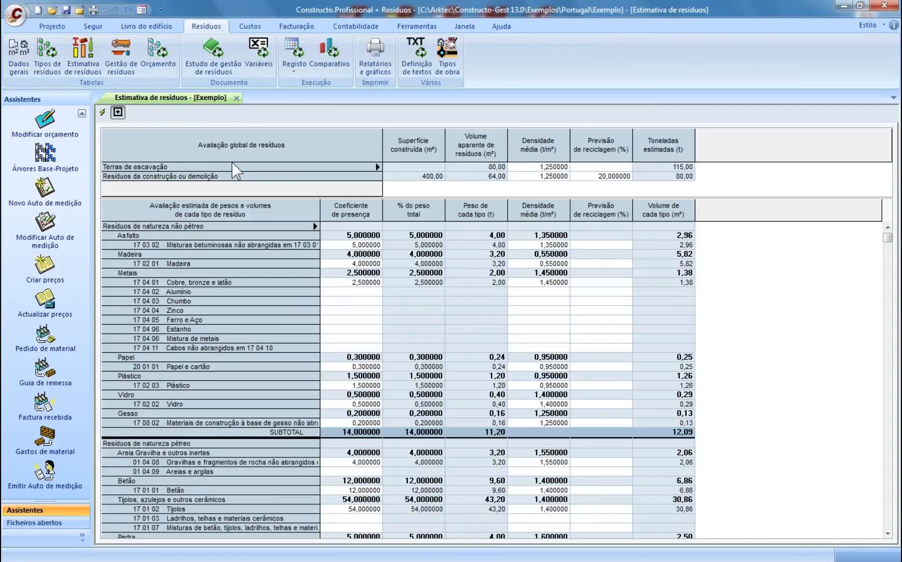
click(236, 98)
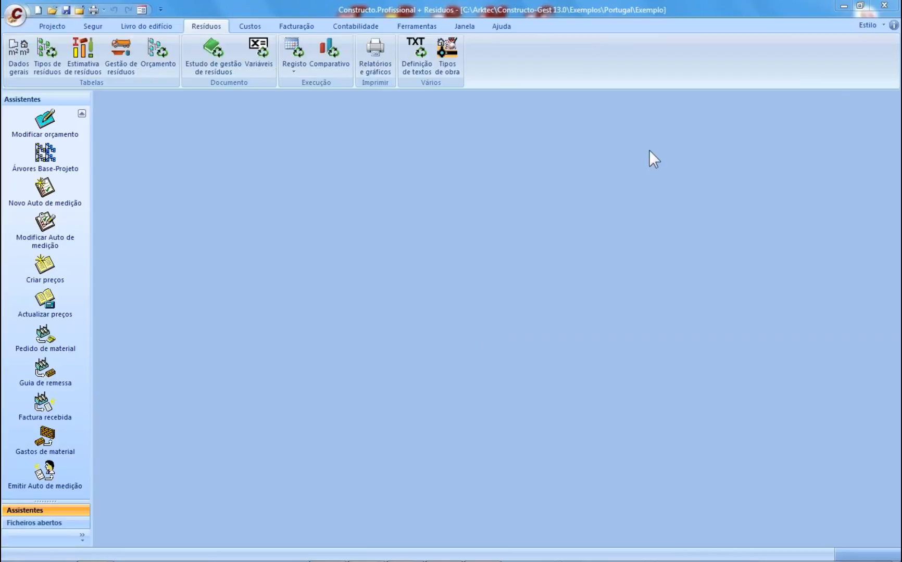
click(236, 213)
click(151, 27)
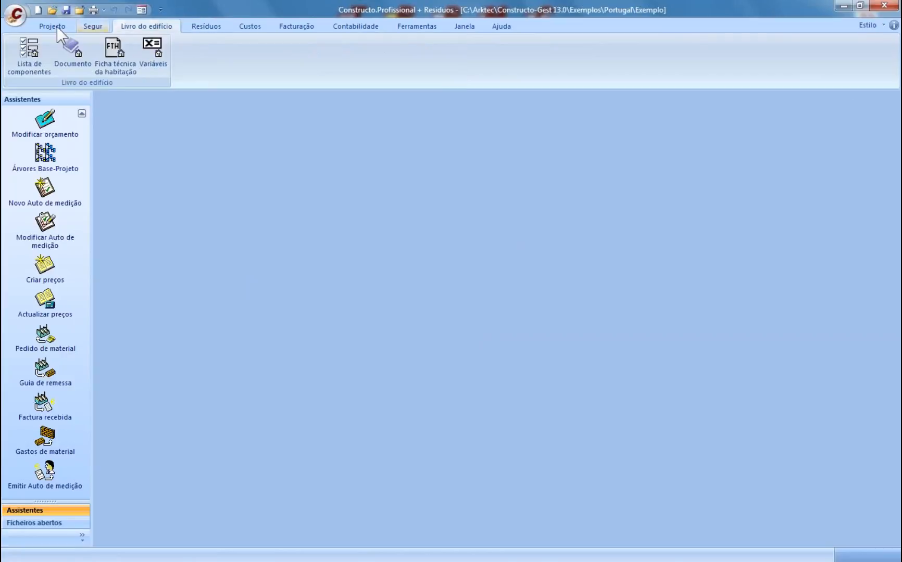
click(57, 26)
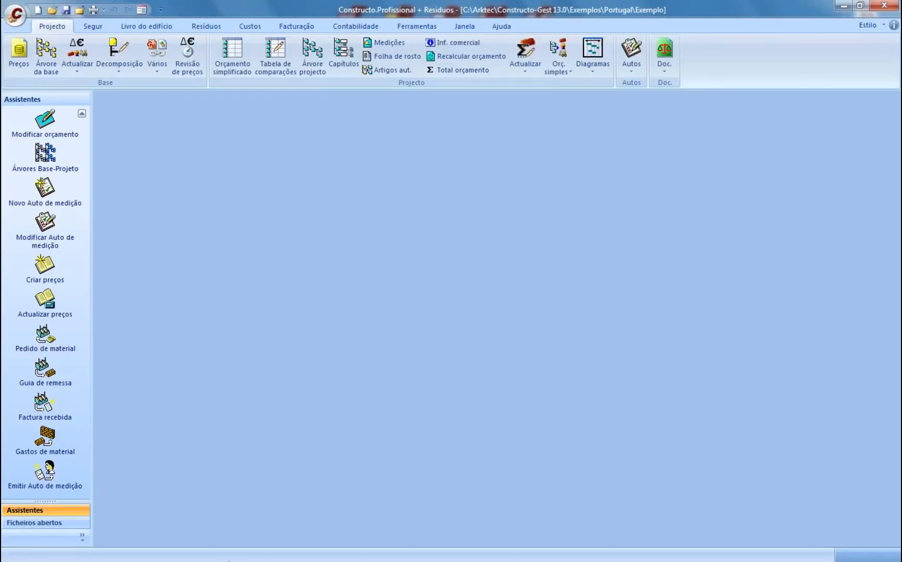
key(super)
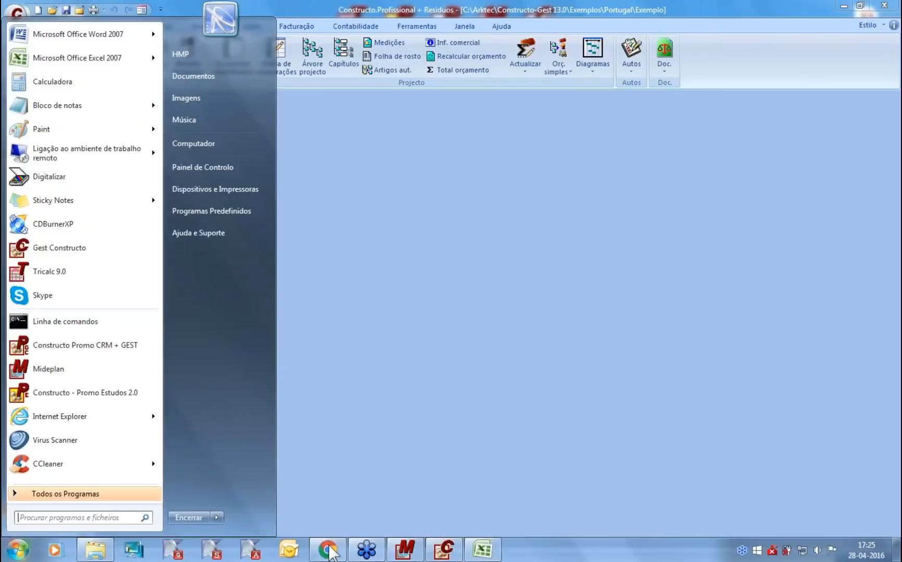
- In Chrome, open Arktec's Gest Características page
click(333, 553)
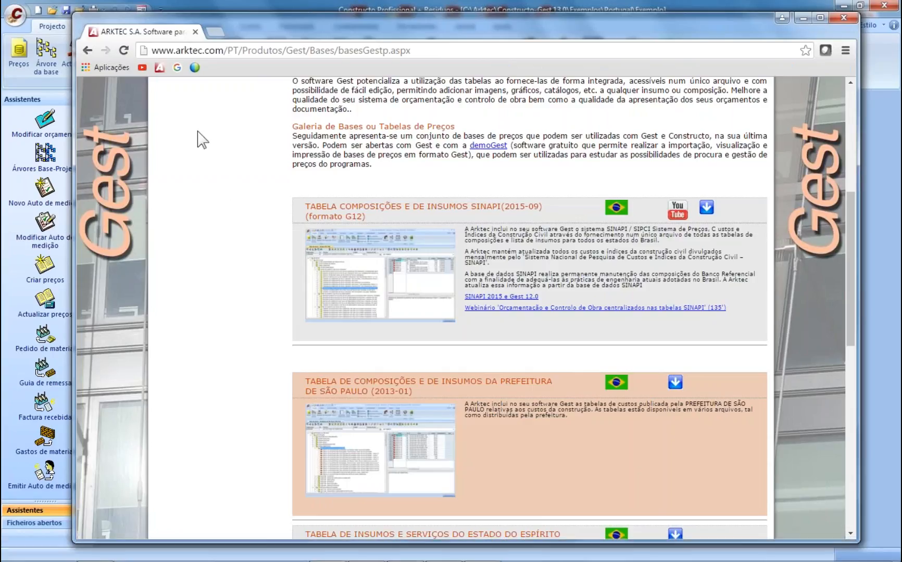
scroll(203, 143, up, 6)
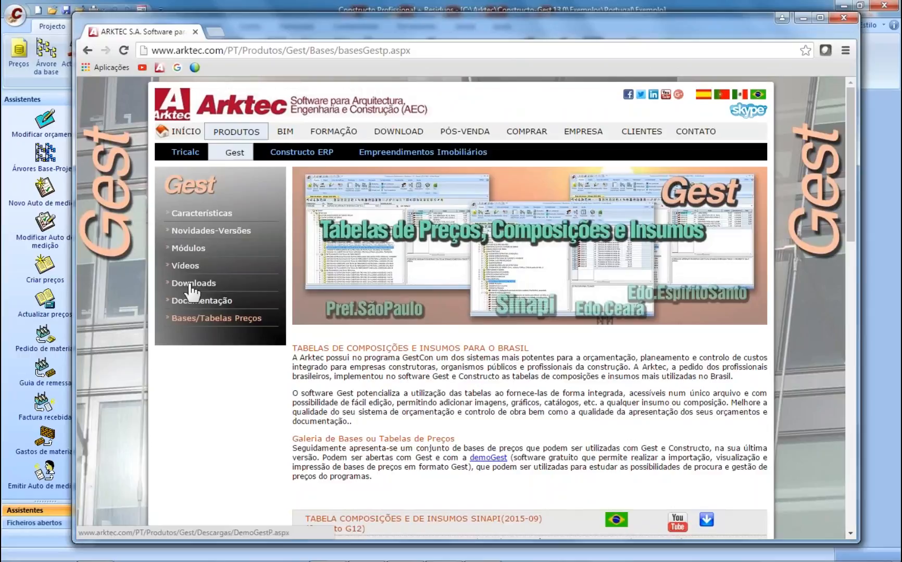
click(240, 177)
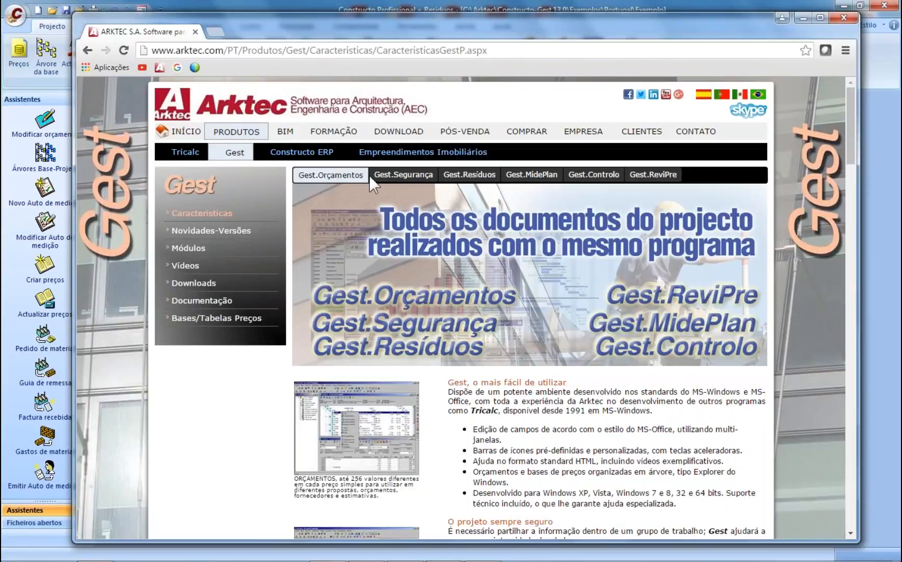
- Browse the Segurança, Resíduos, MidePlan, Controlo, ReviPre and Orçamentos pages, then minimize Chrome
click(397, 174)
click(465, 177)
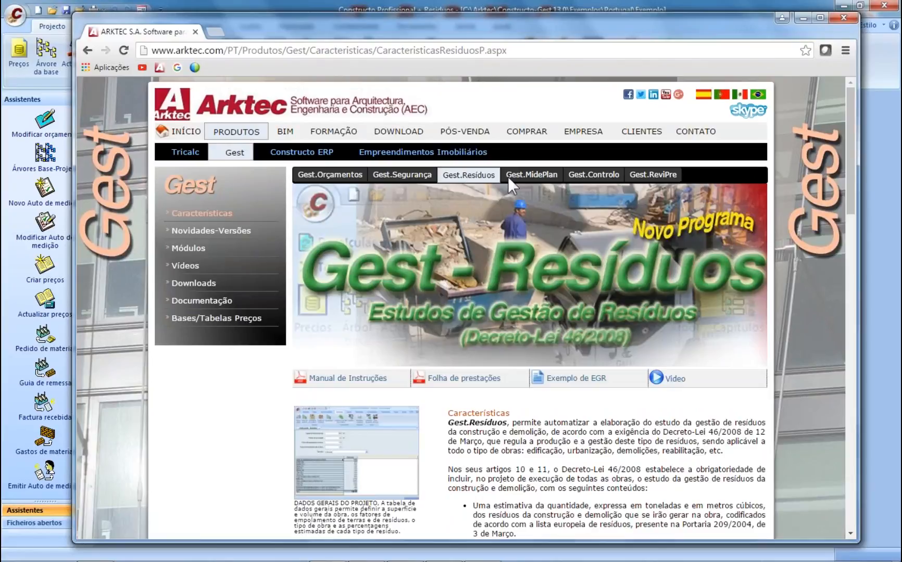
click(528, 175)
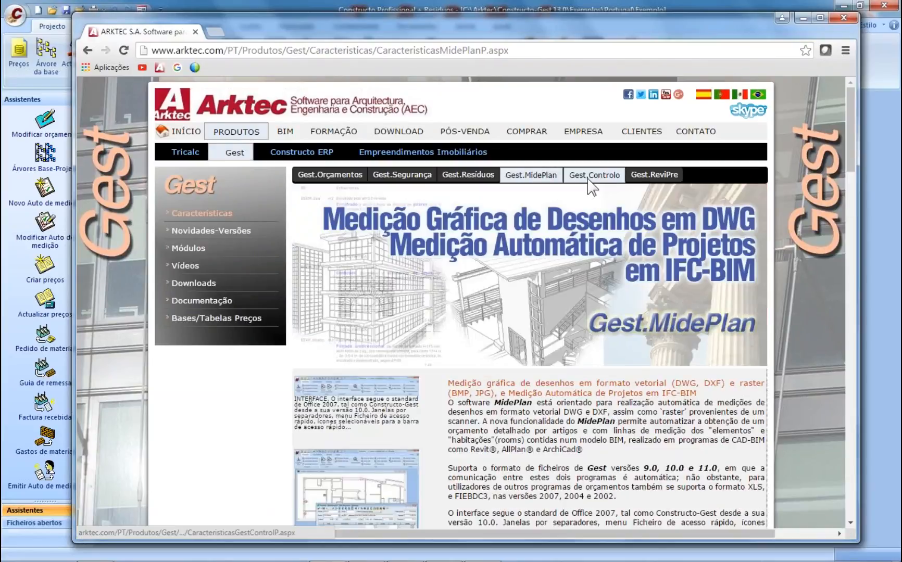
click(588, 177)
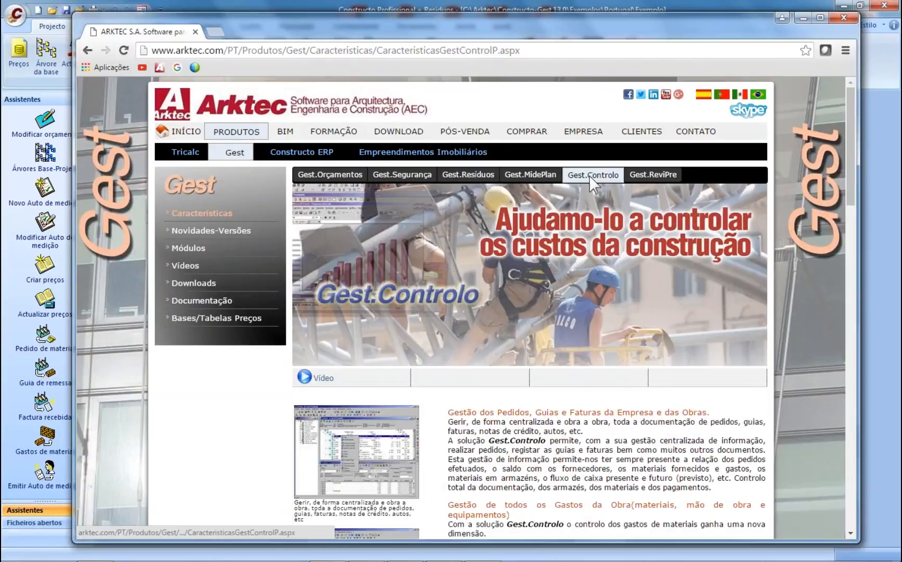
click(640, 180)
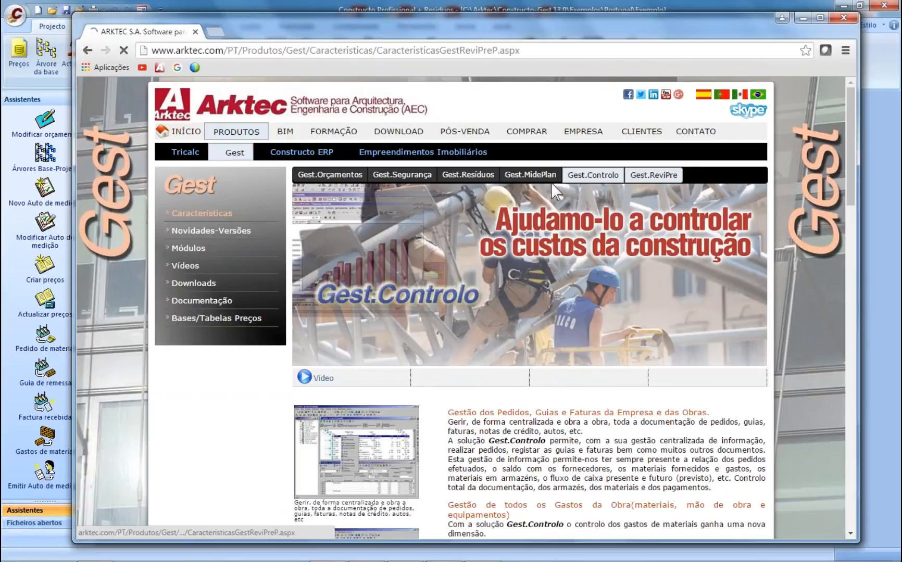
click(319, 178)
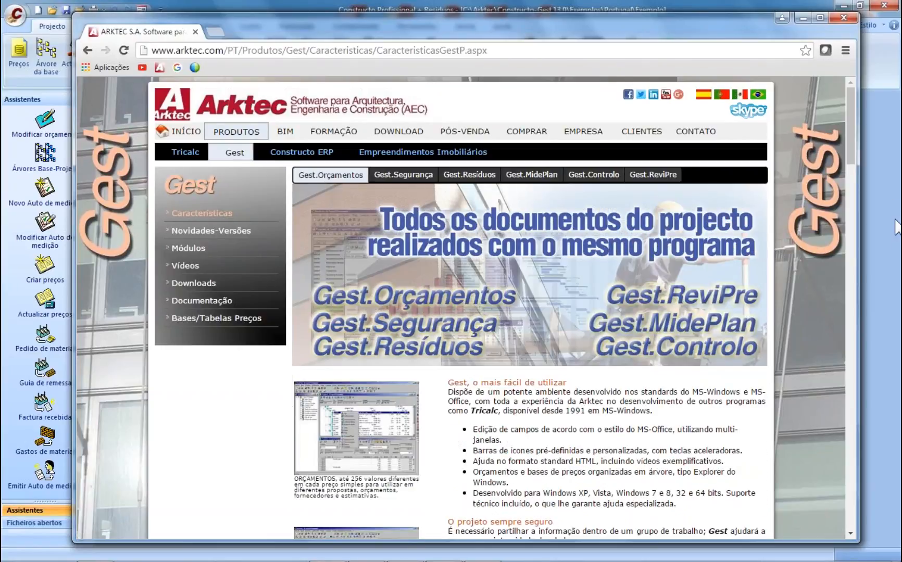
click(775, 442)
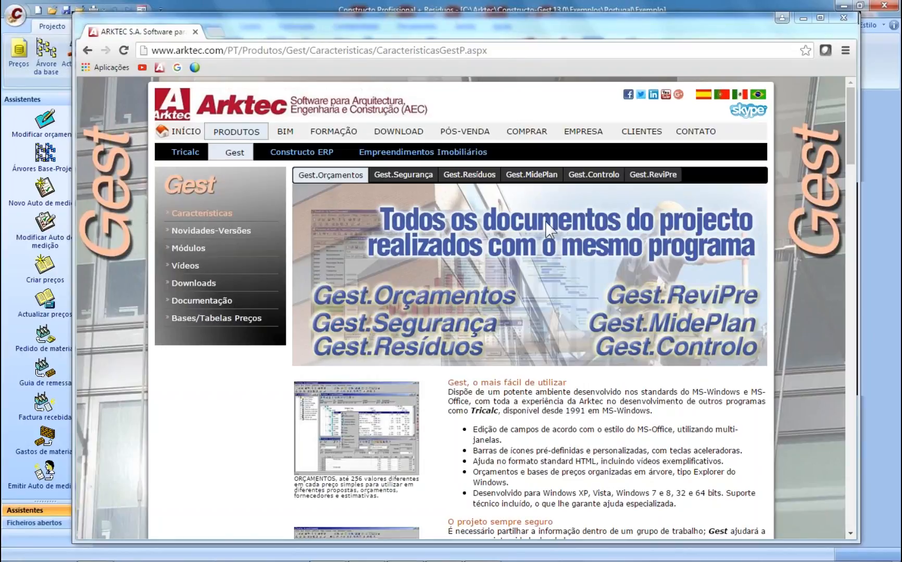
click(802, 18)
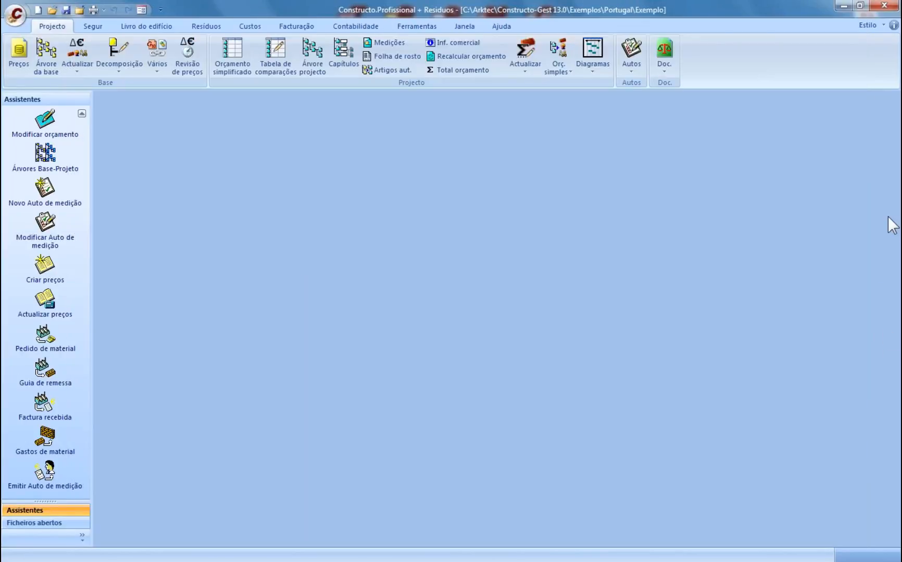